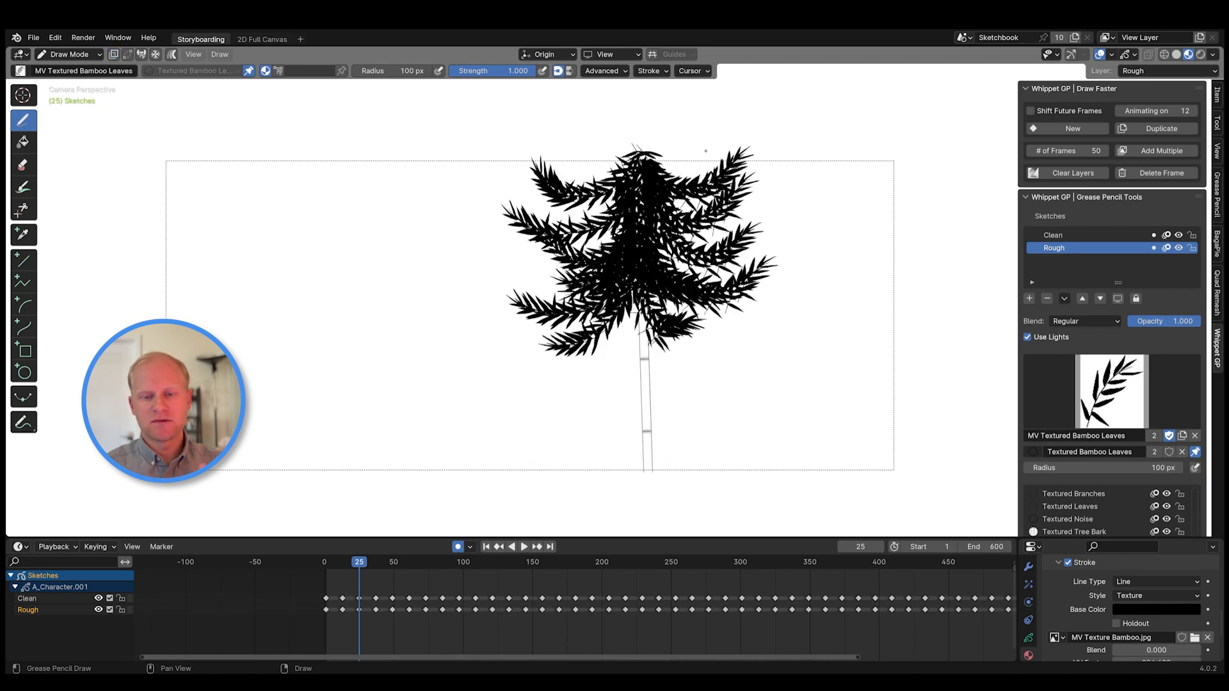
- Paint leaf clusters on the tree with the MV Textured Bamboo Leaves brush and stamp MV Stamp Medium Grass across the terrain surface
left_click_drag(653, 154, 749, 211)
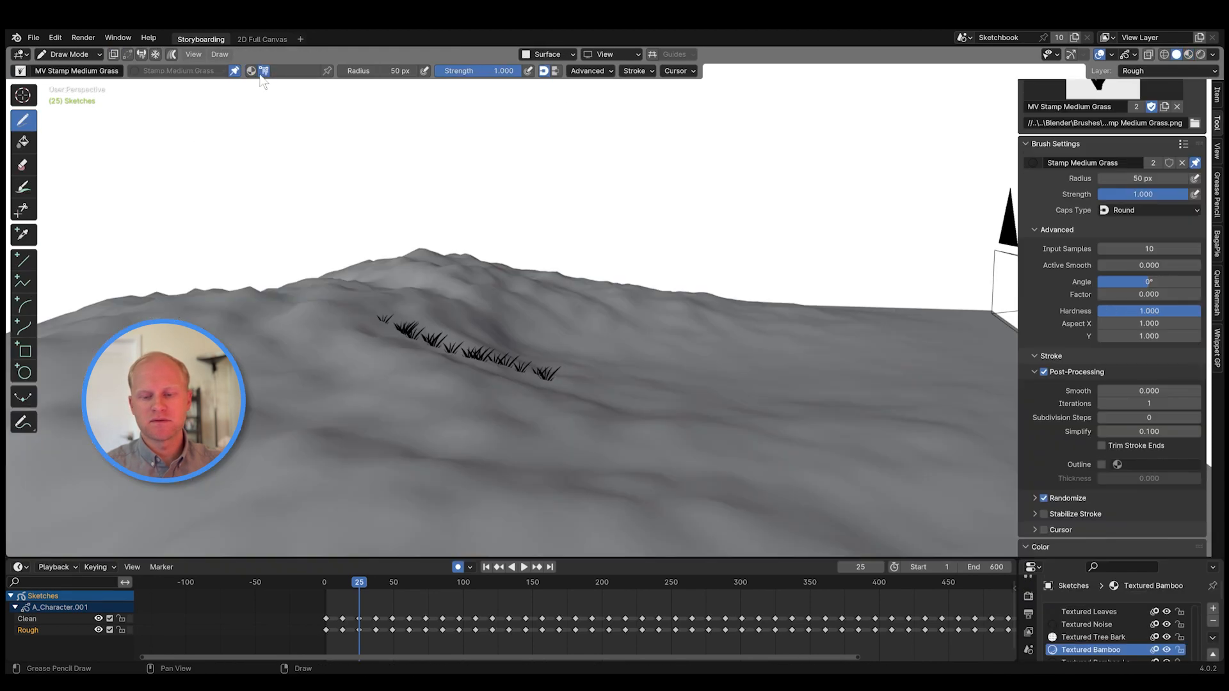
left_click_drag(442, 374, 723, 397)
right_click(772, 389)
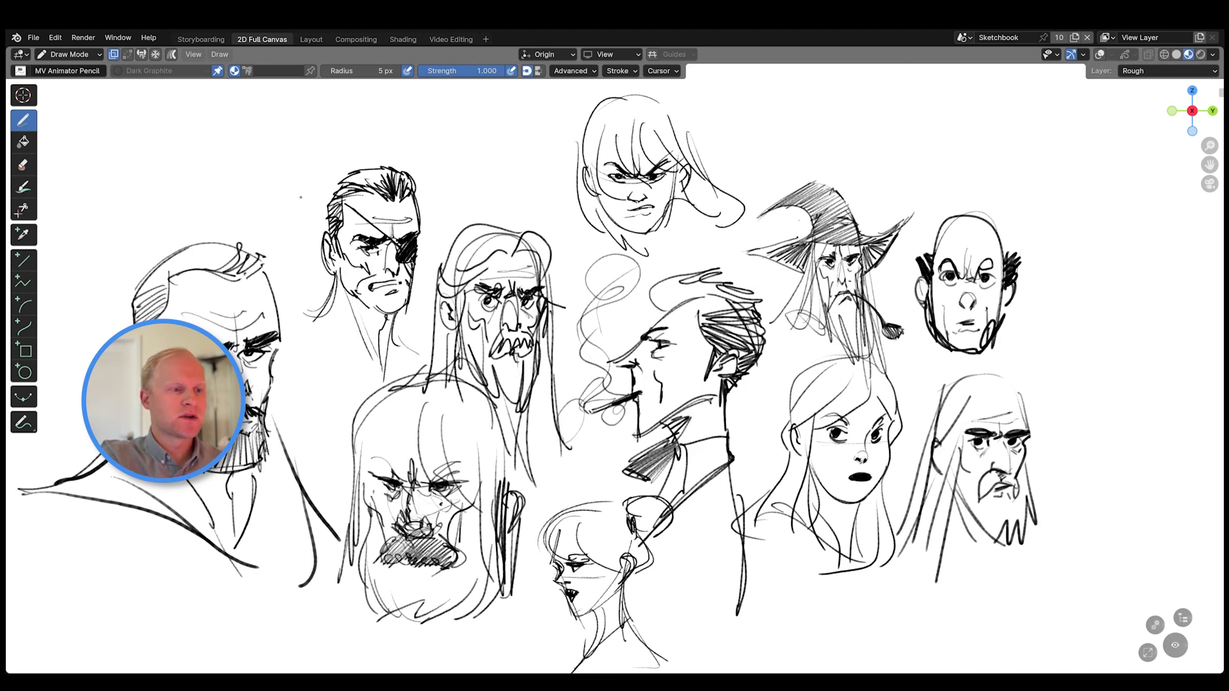
- Open MV_BRUSH_PACK.blend from the Brush Pack folder as the source file for appending
left_click(30, 38)
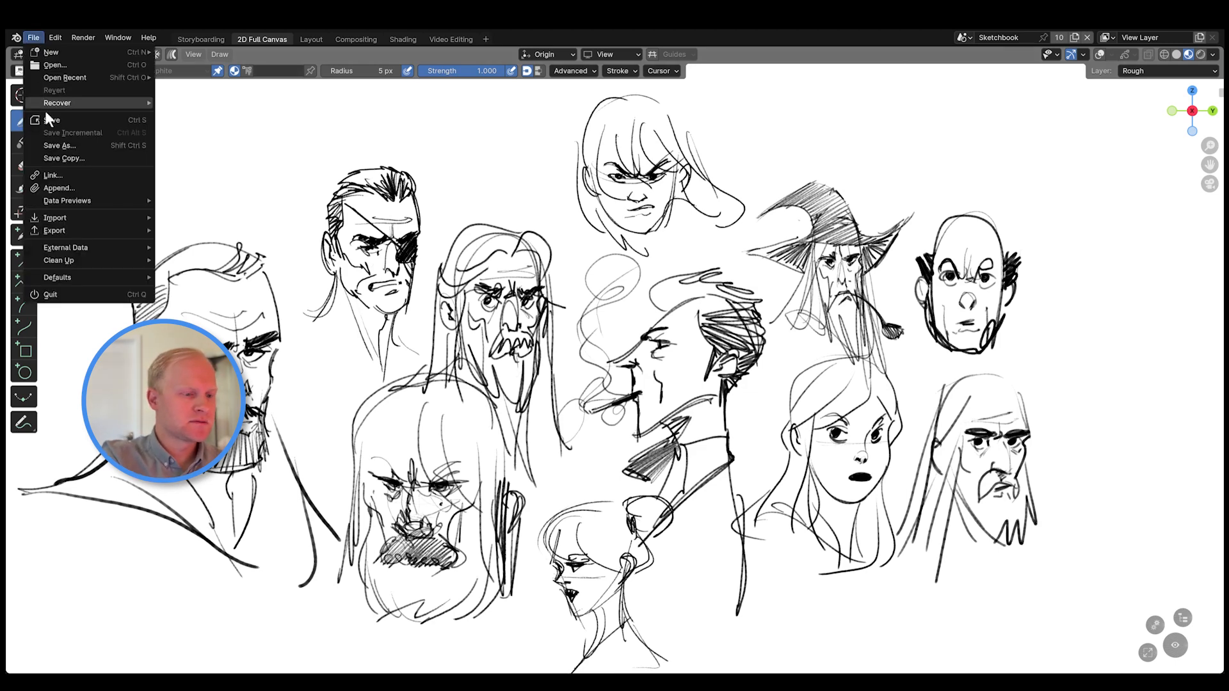
left_click(86, 188)
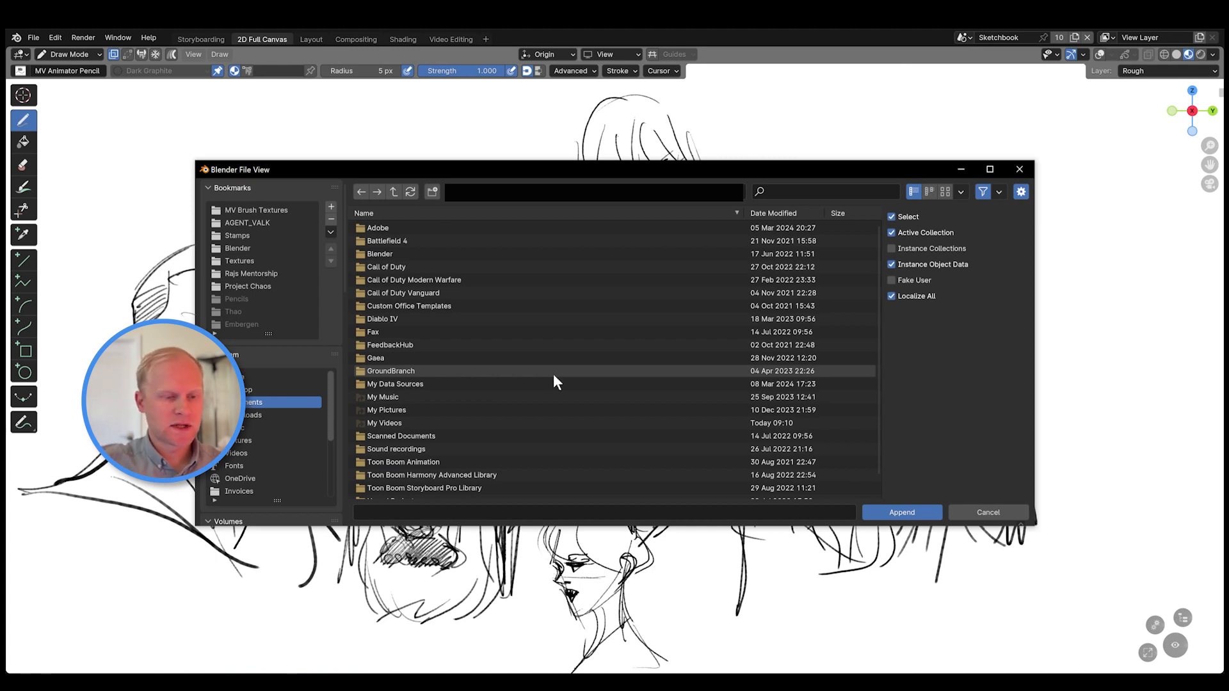
left_click(283, 248)
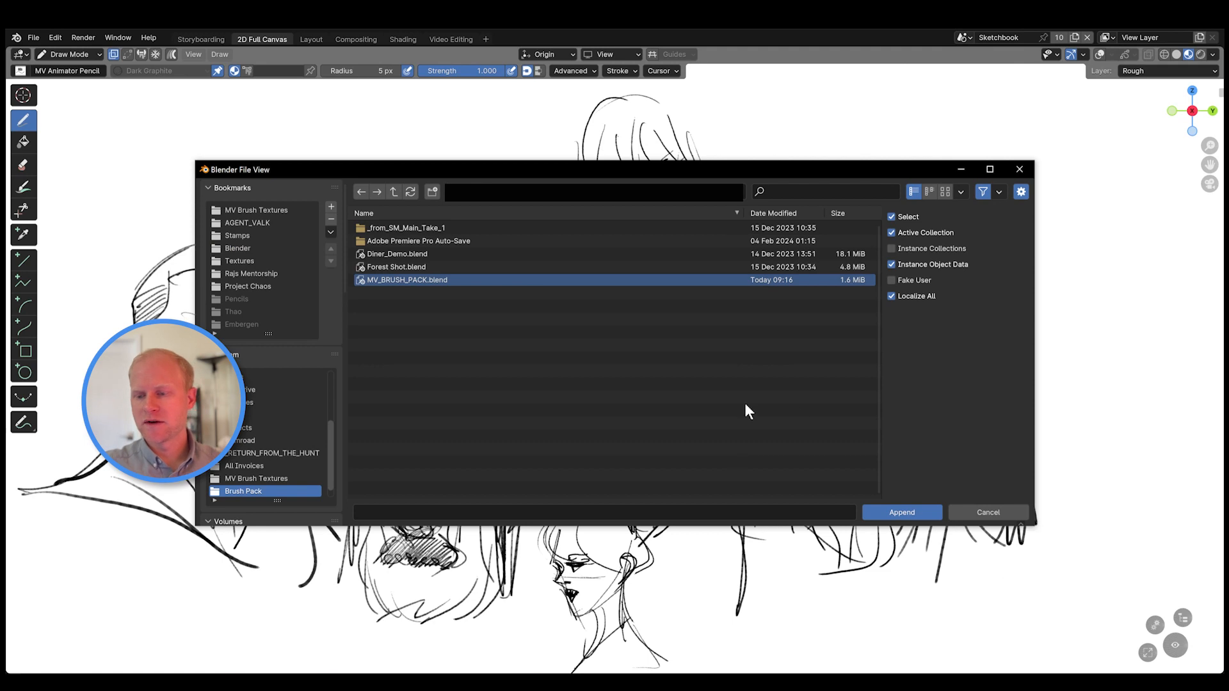
left_click(899, 516)
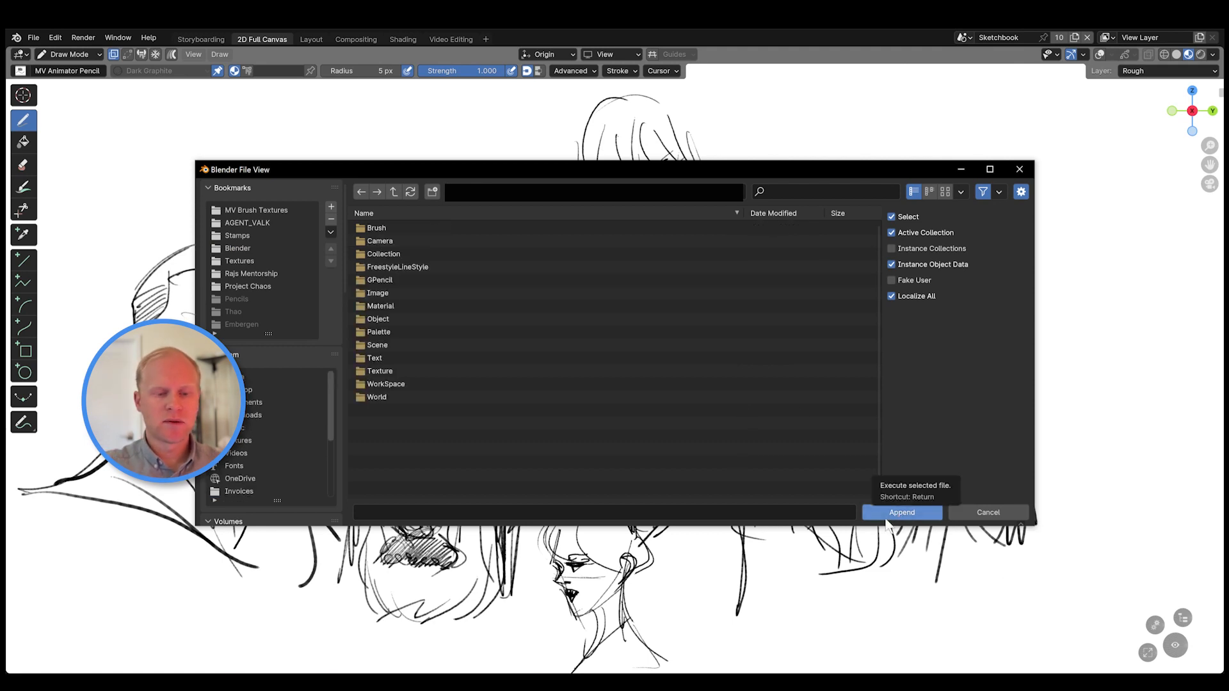
- Append every brush in the Brush category of the brush pack file to the current file
double_click(376, 228)
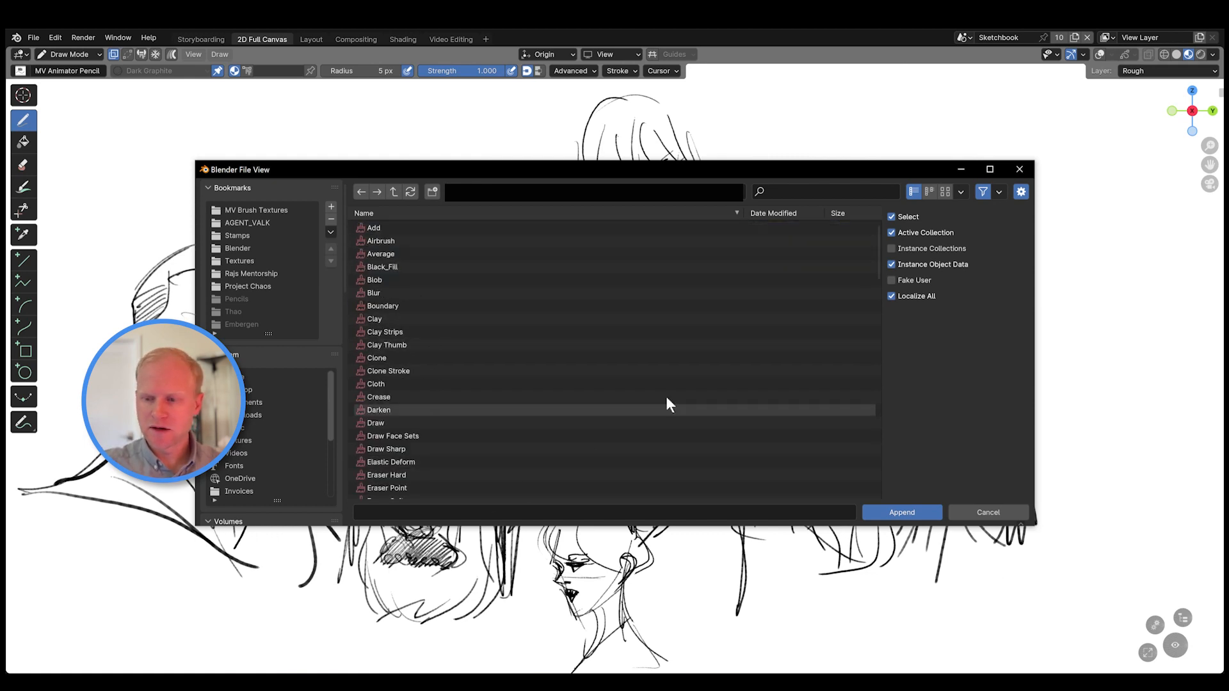
mouse_move(876, 264)
left_mouse_down()
mouse_move(870, 452)
mouse_move(854, 404)
mouse_move(877, 379)
mouse_move(877, 348)
left_mouse_up()
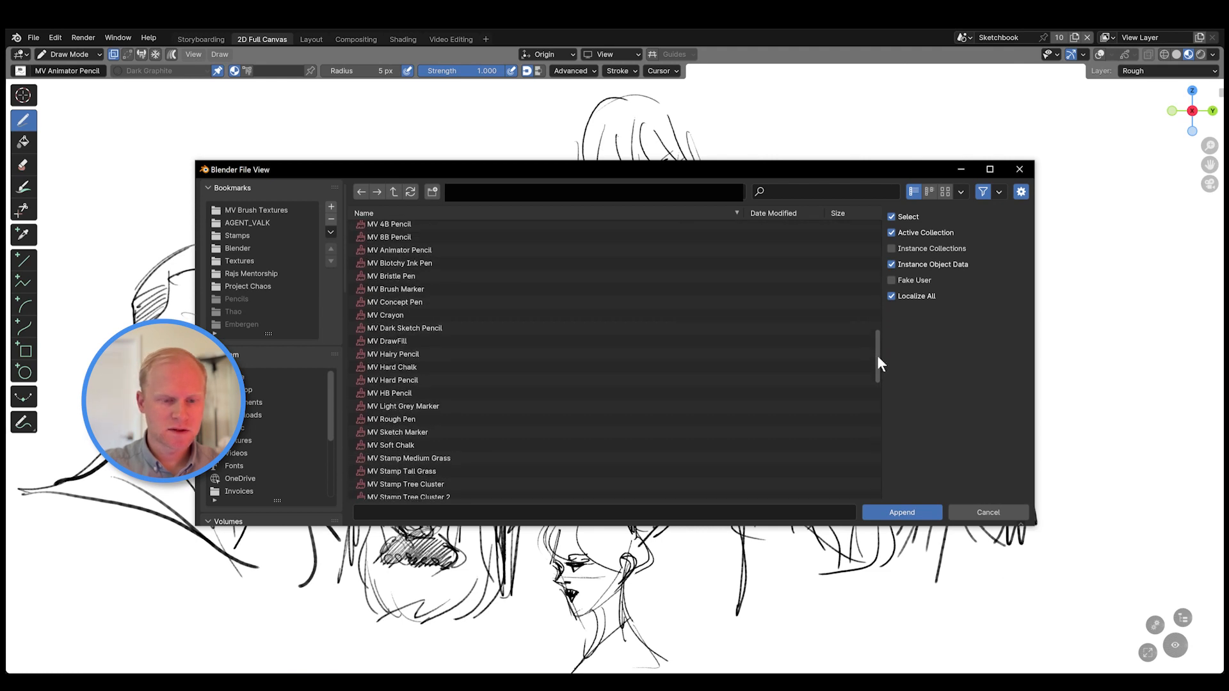
left_click(873, 254)
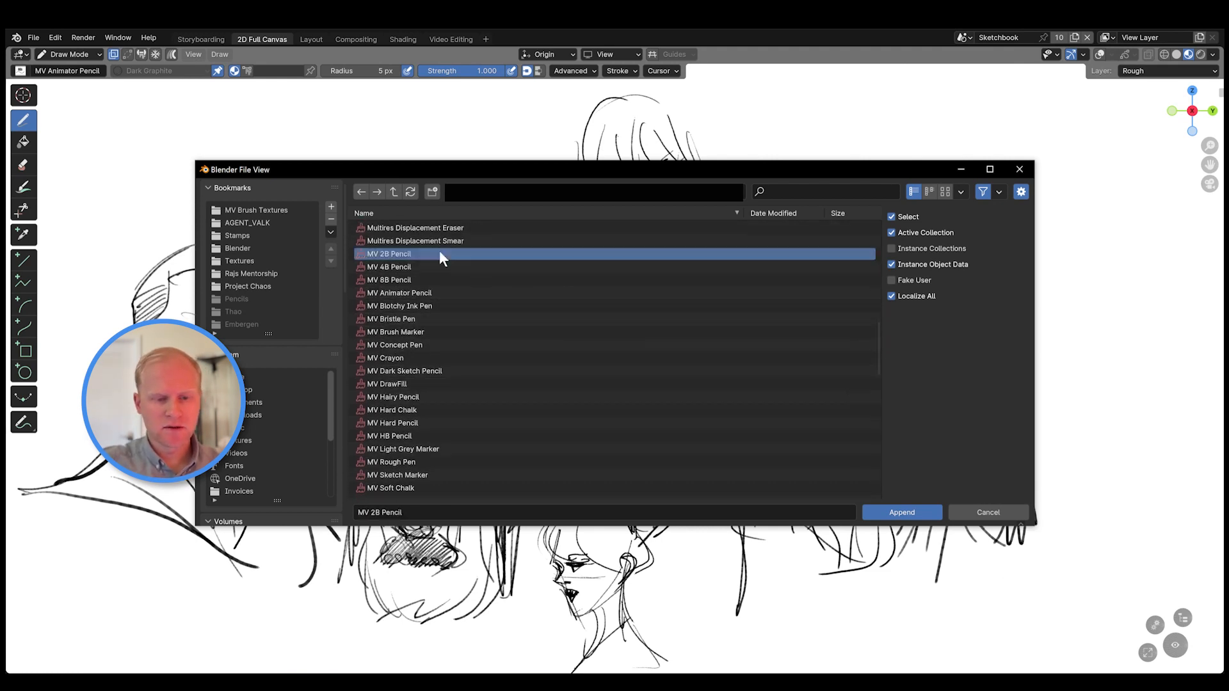
left_click_drag(878, 328, 877, 384)
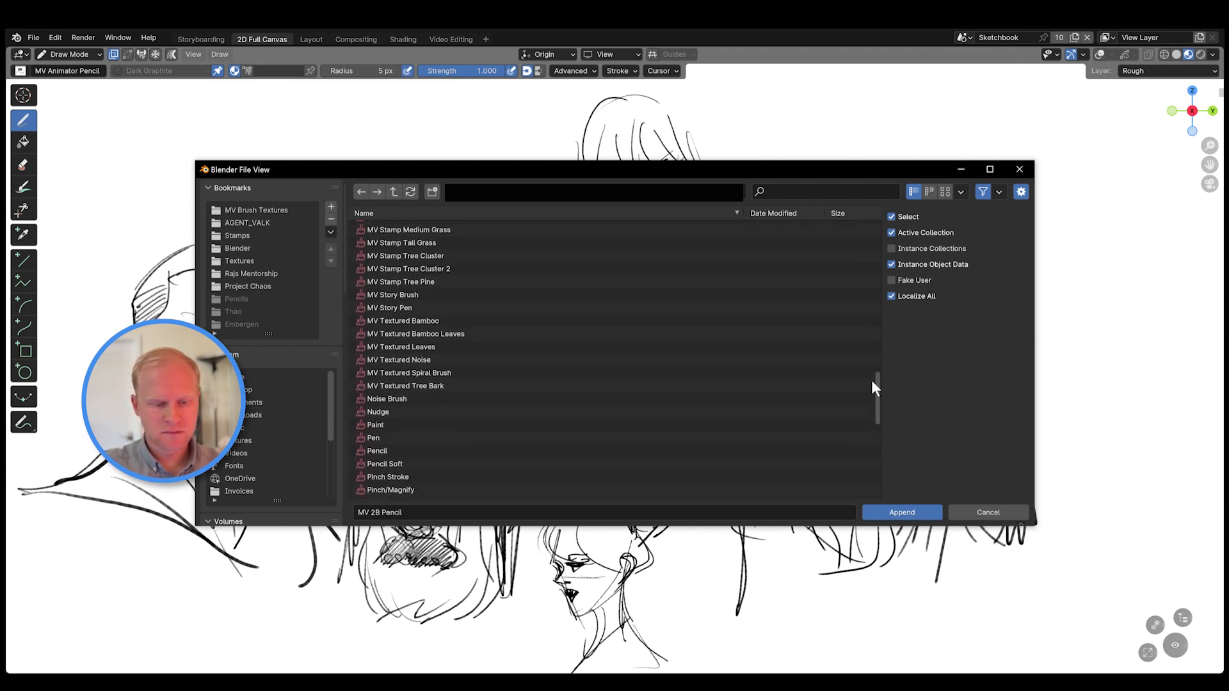
key("a")
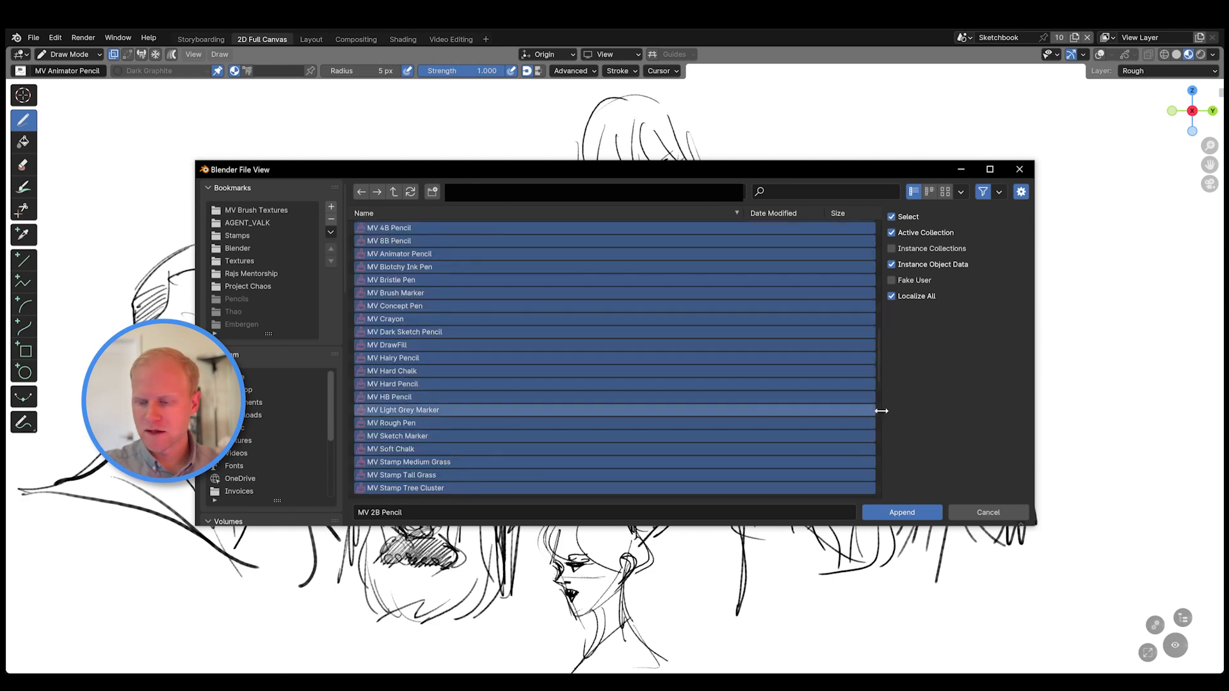
left_click(902, 512)
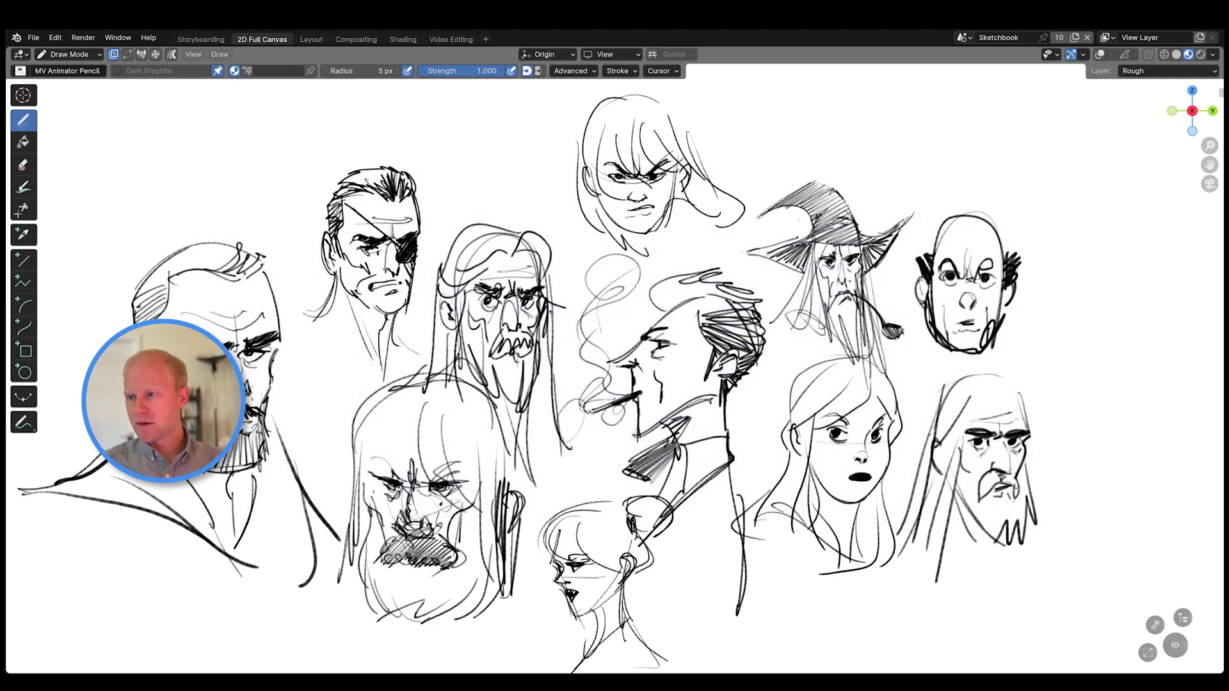
- Show the active Draw tool's settings and browse the thumbnails of the available brushes
key("n")
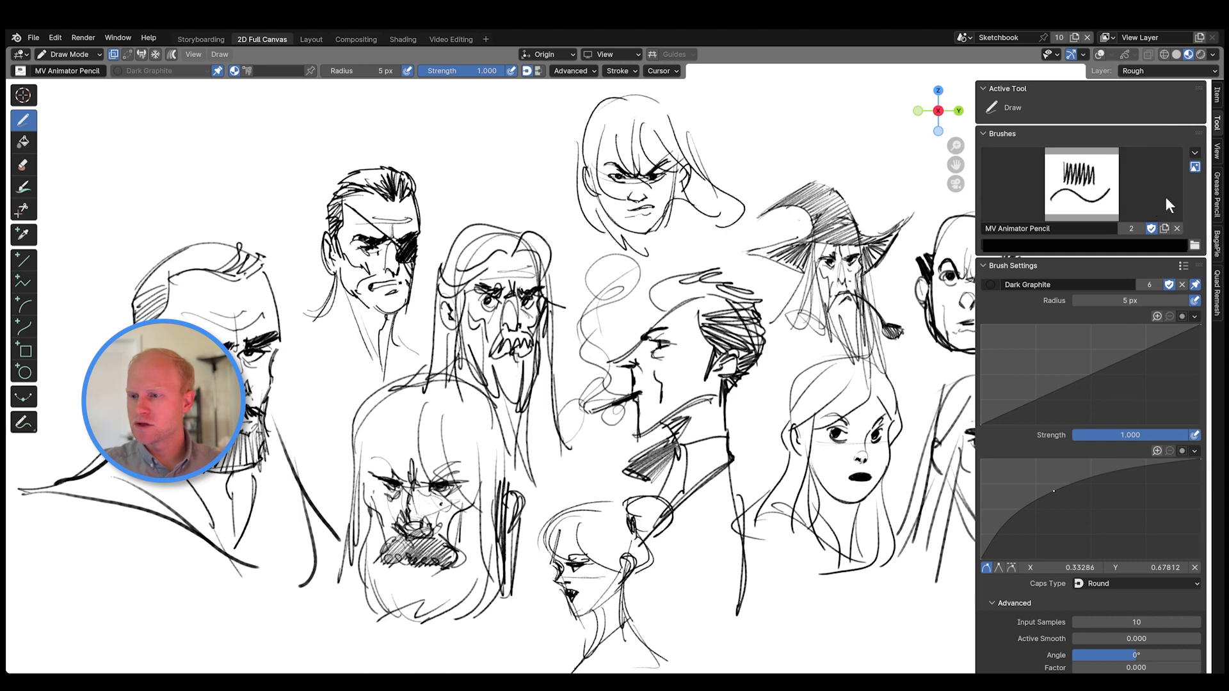
left_click(1088, 204)
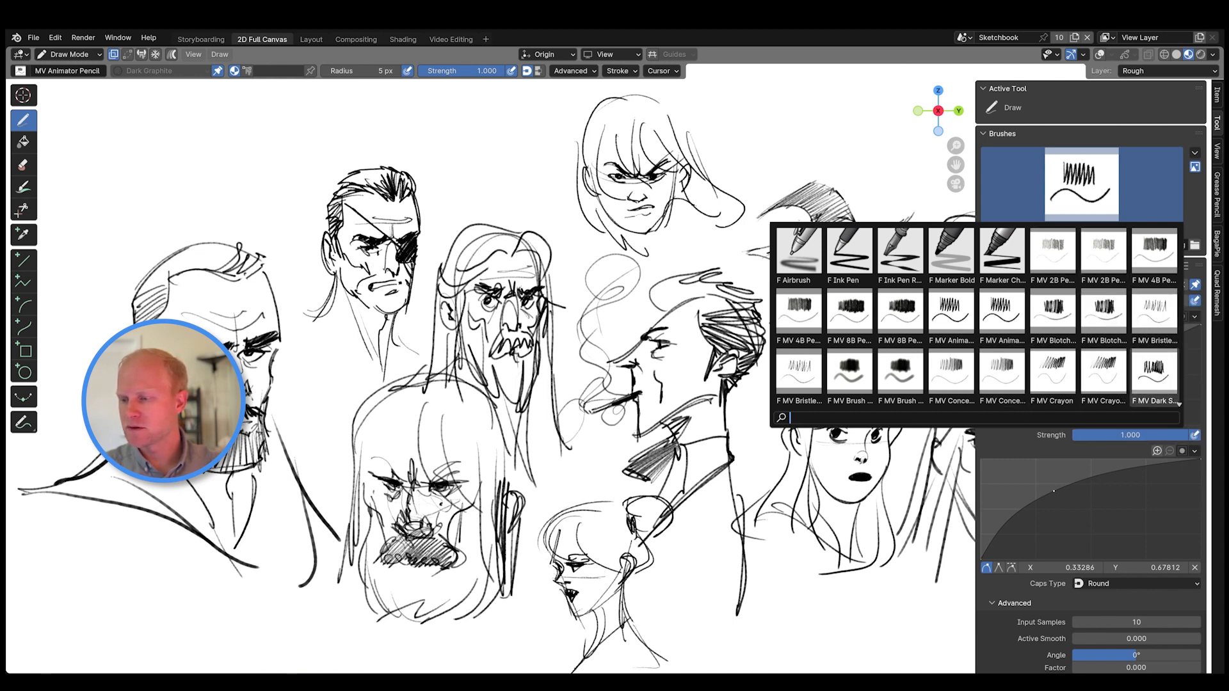
scroll(1103, 375, "down", 1)
scroll(1154, 374, "down", 3)
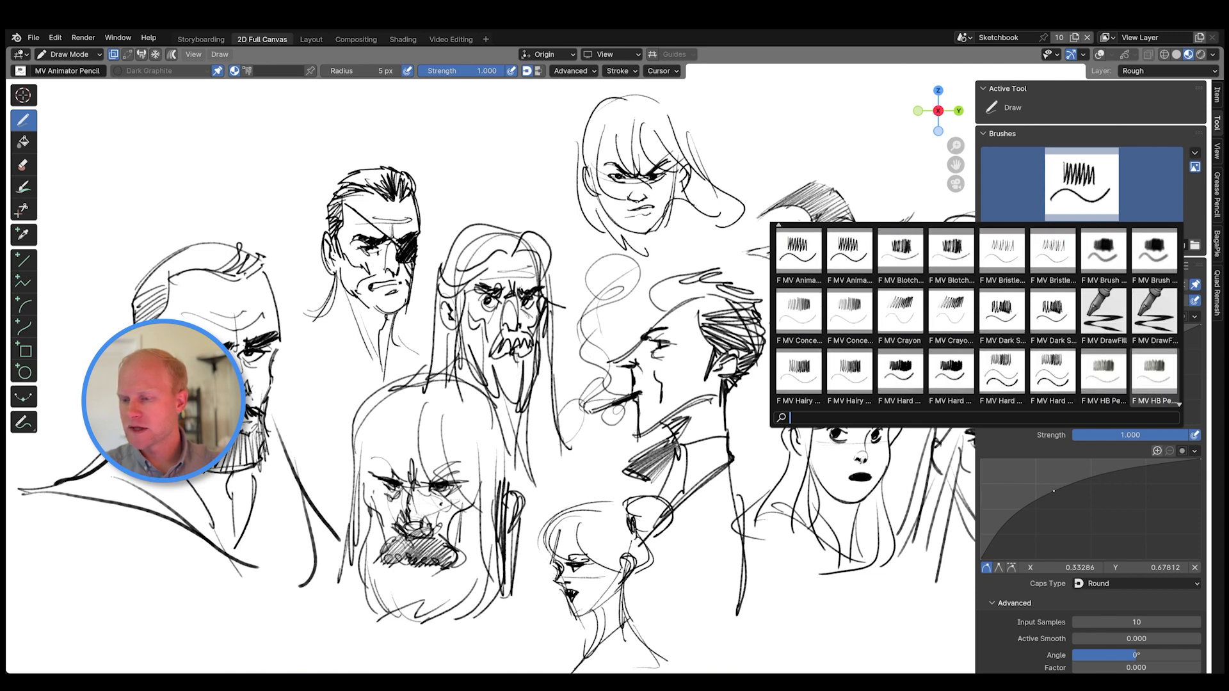
scroll(1154, 375, "down", 2)
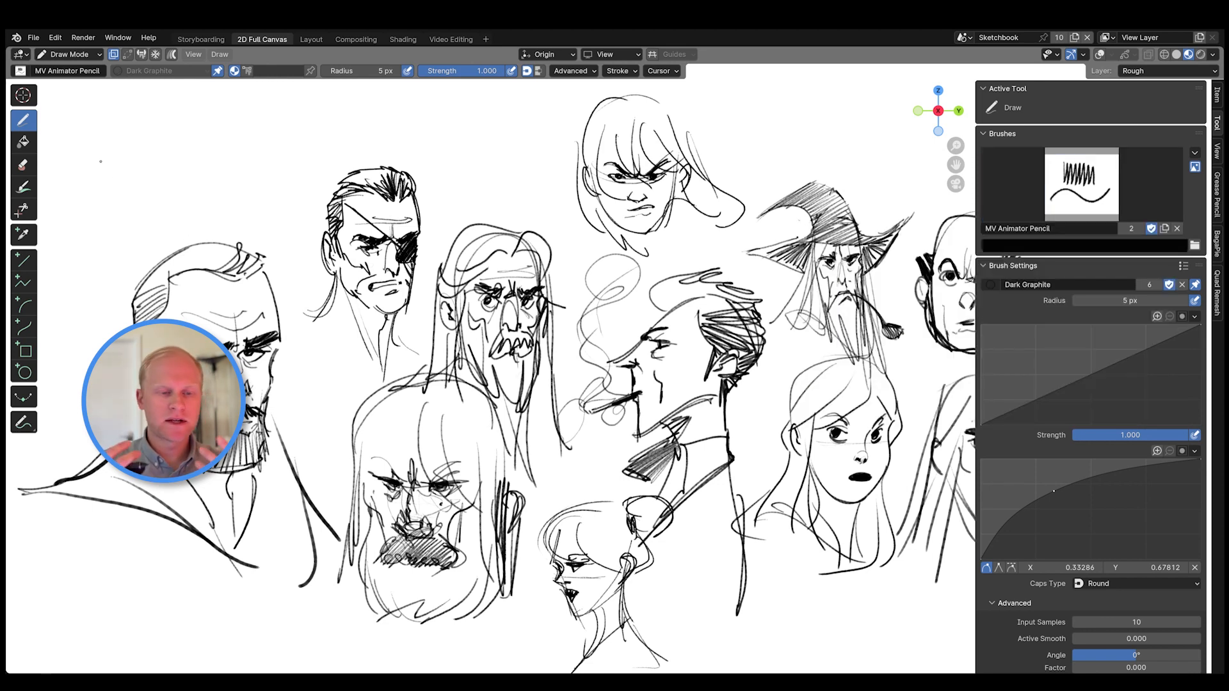
left_click(36, 40)
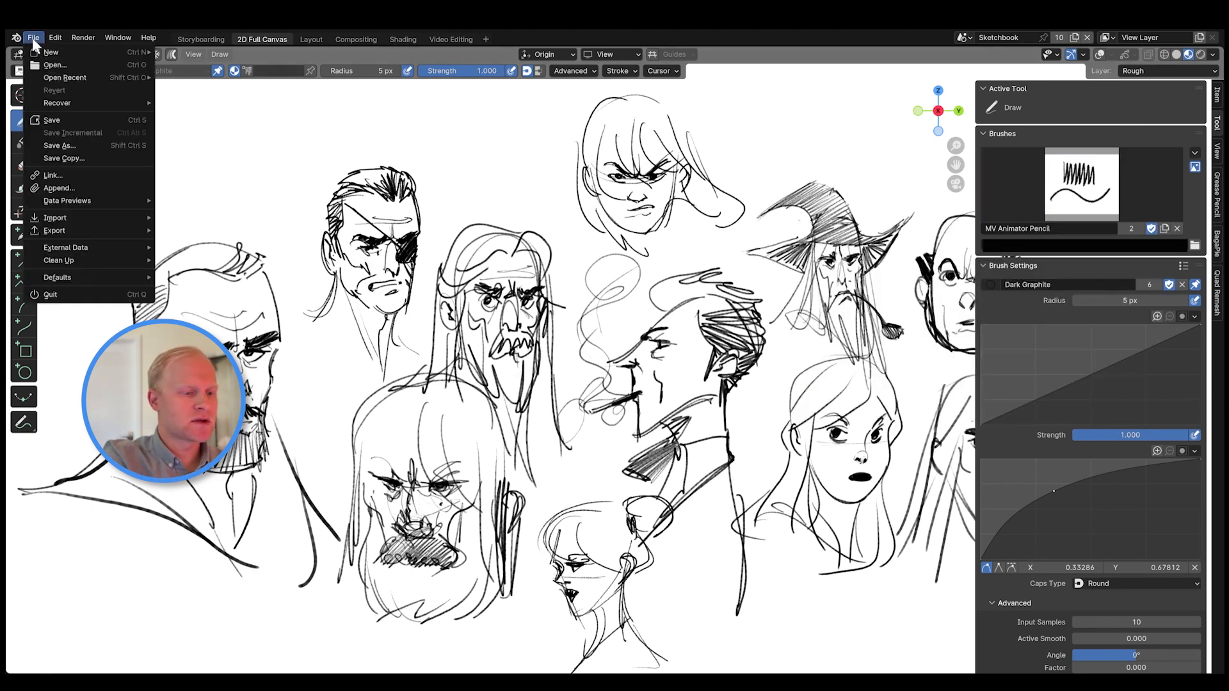
mouse_move(111, 276)
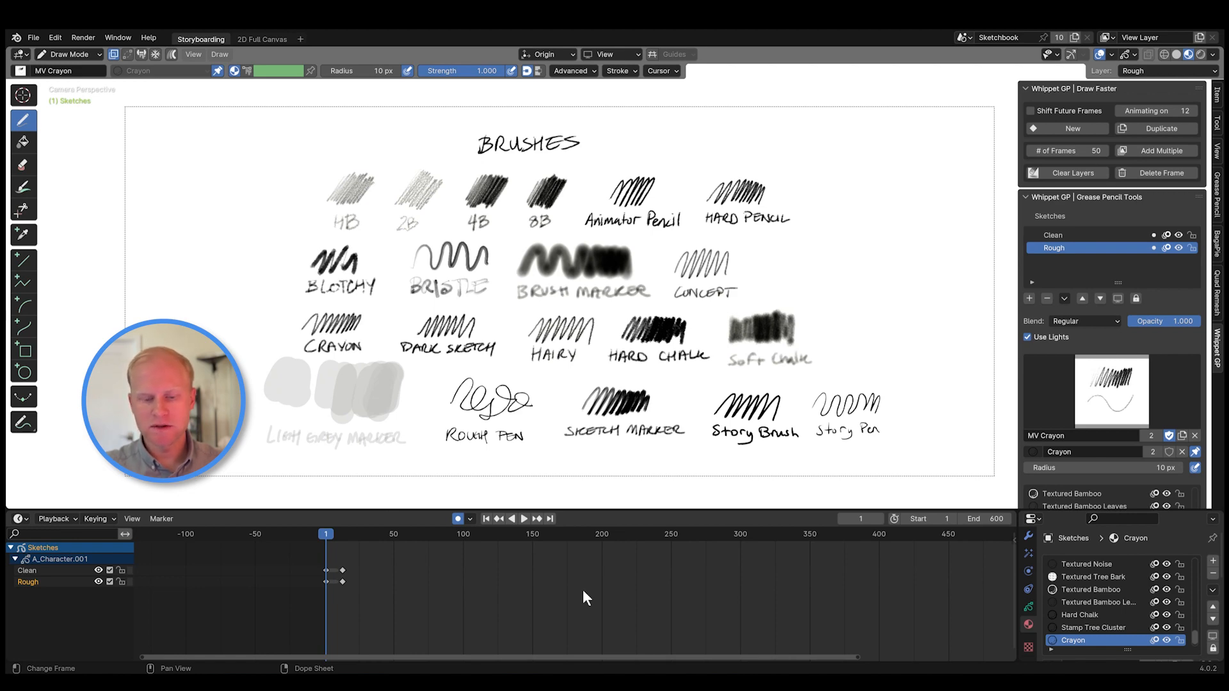
- Go to the empty frame 25 and hatch a swatch near the canvas's upper left with the MV HB Pencil brush
key("Up")
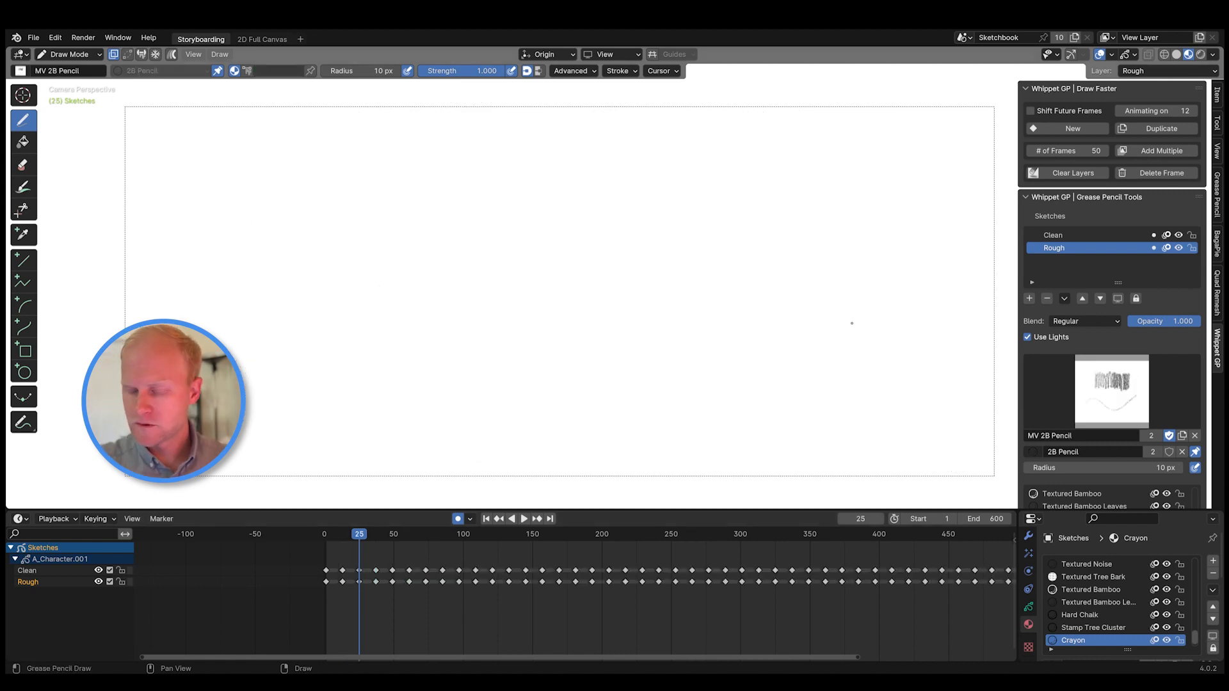
left_click(1111, 391)
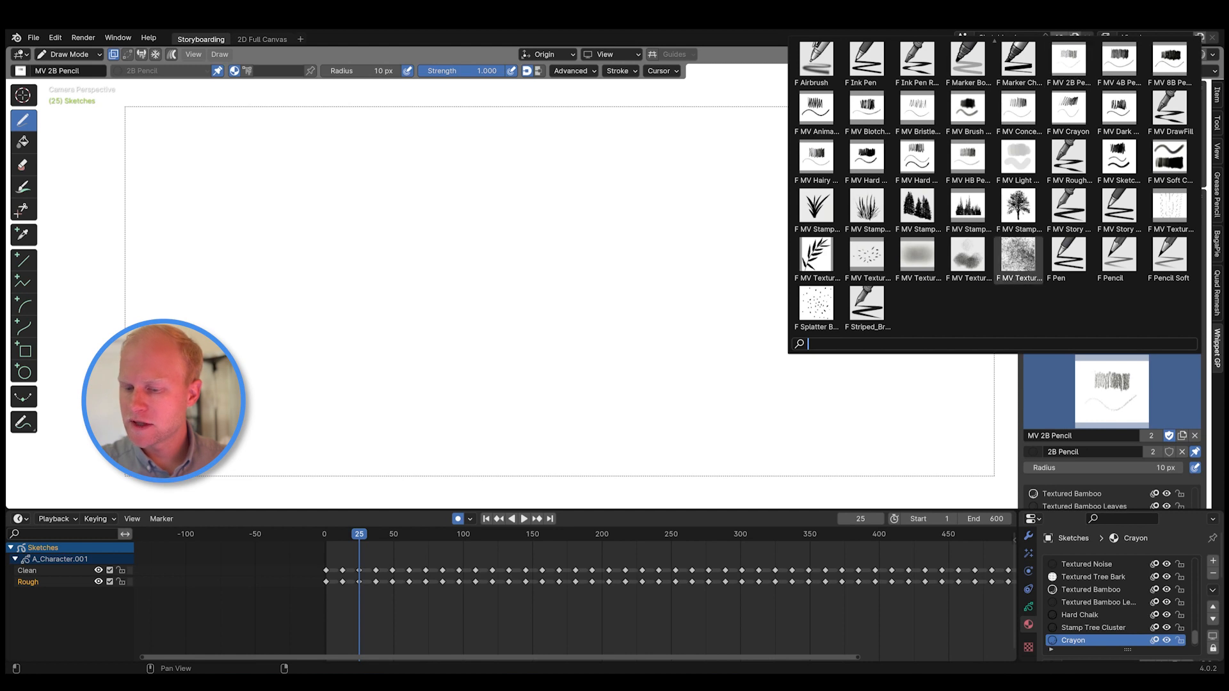
type("pencil")
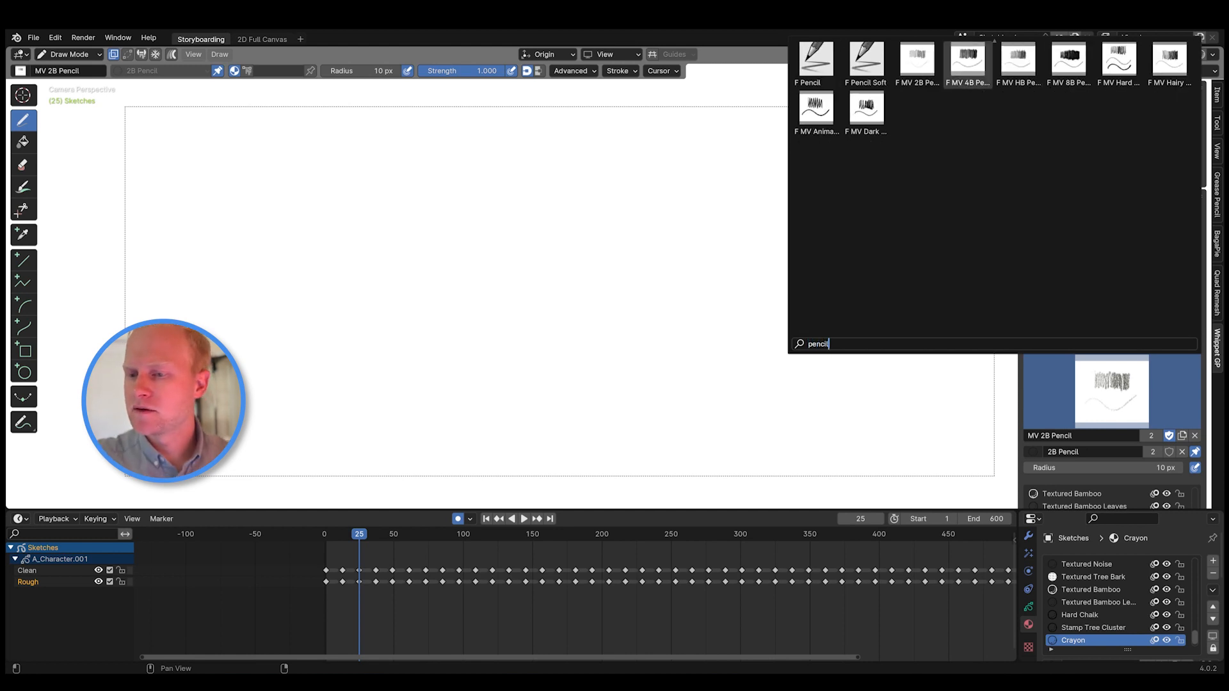
left_click(1017, 64)
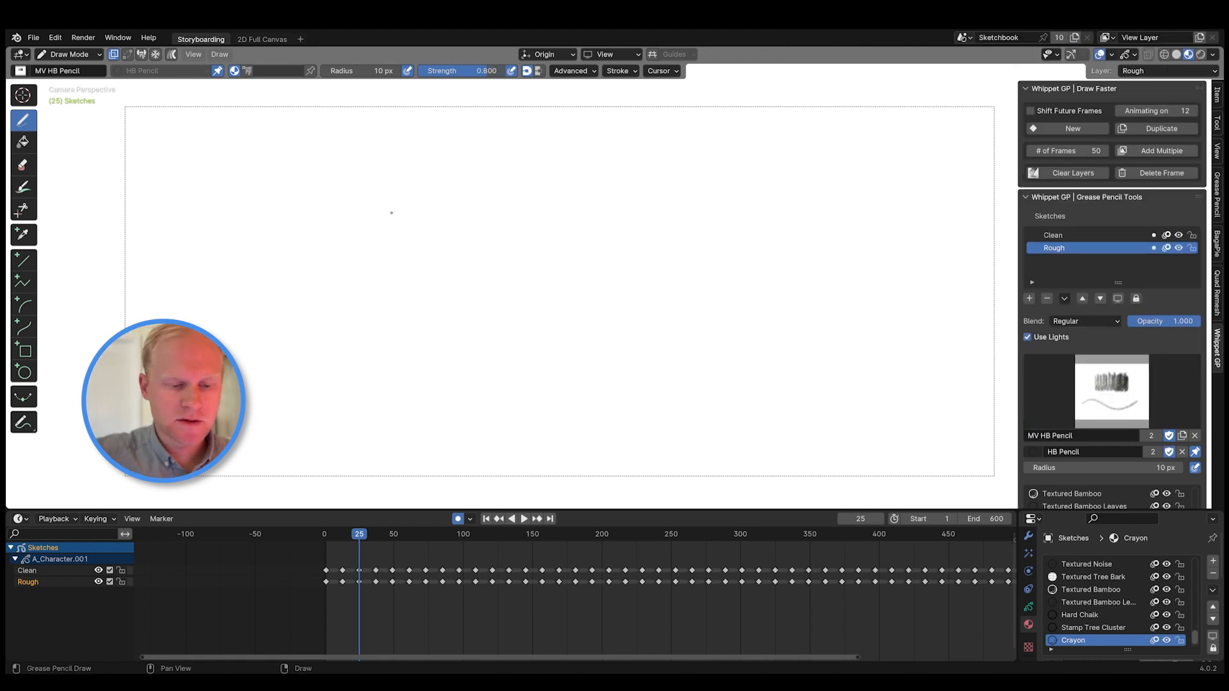
mouse_move(390, 221)
left_mouse_down()
mouse_move(425, 222)
mouse_move(438, 239)
mouse_move(414, 289)
mouse_move(443, 262)
mouse_move(404, 273)
left_mouse_up()
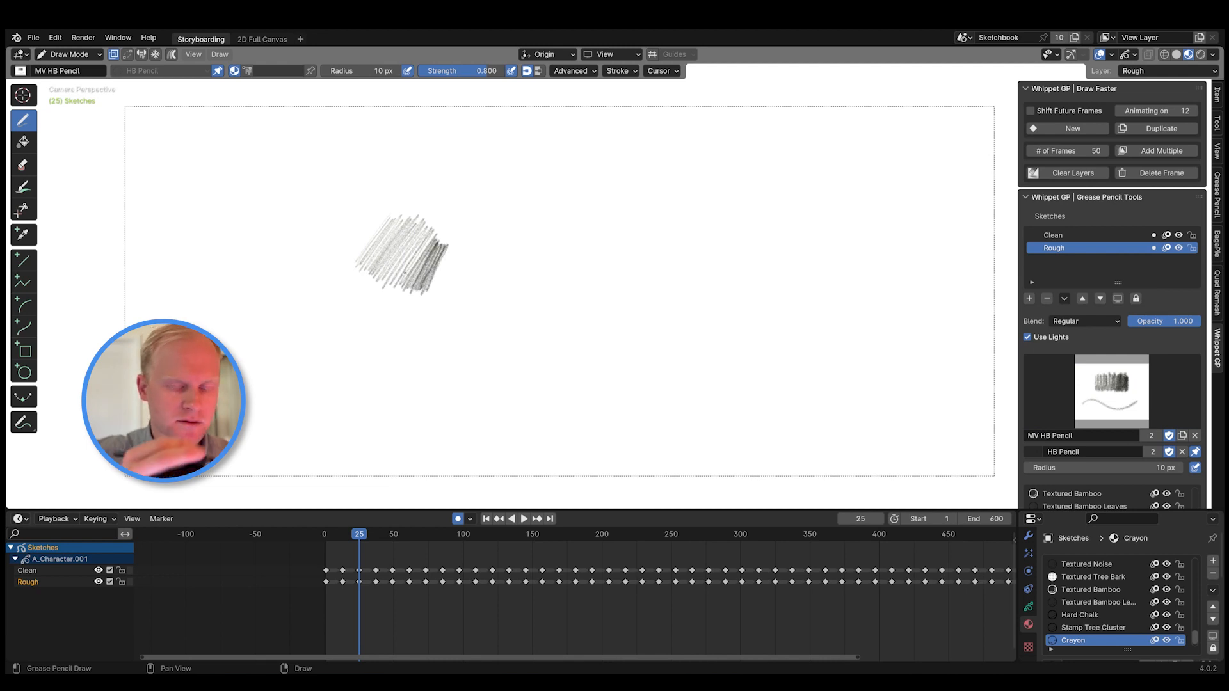
- Hatch a second swatch beside the HB one with the MV 2B Pencil brush
left_click(1102, 399)
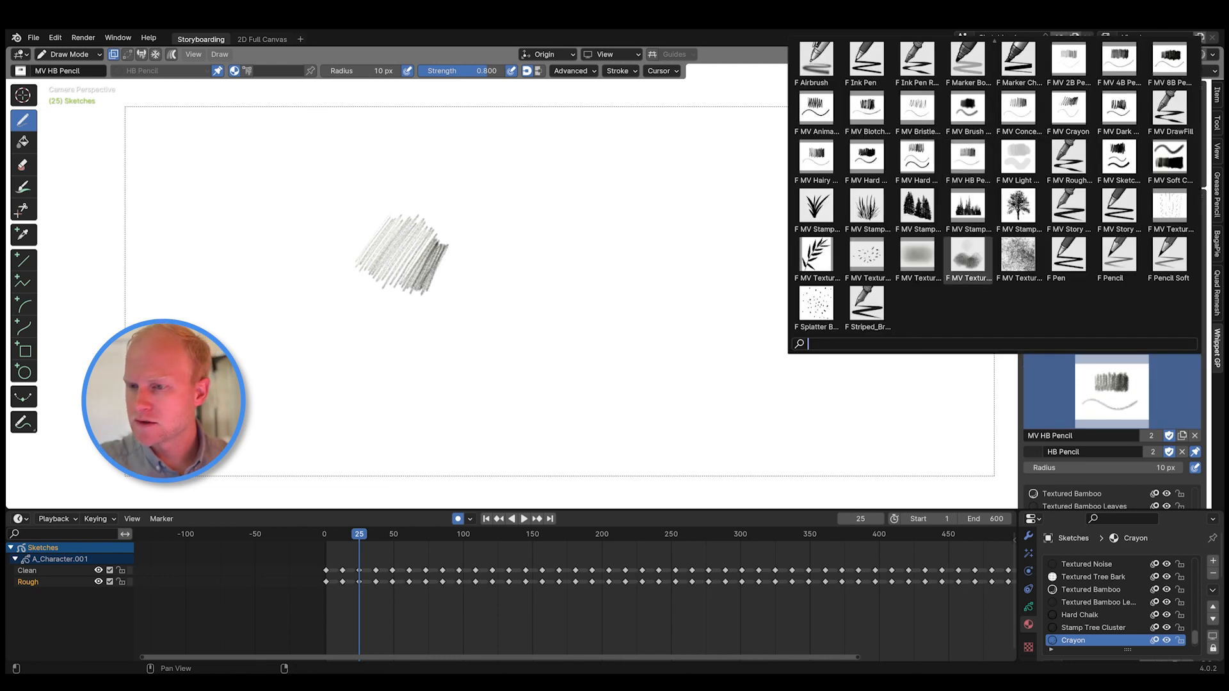
left_click(1068, 61)
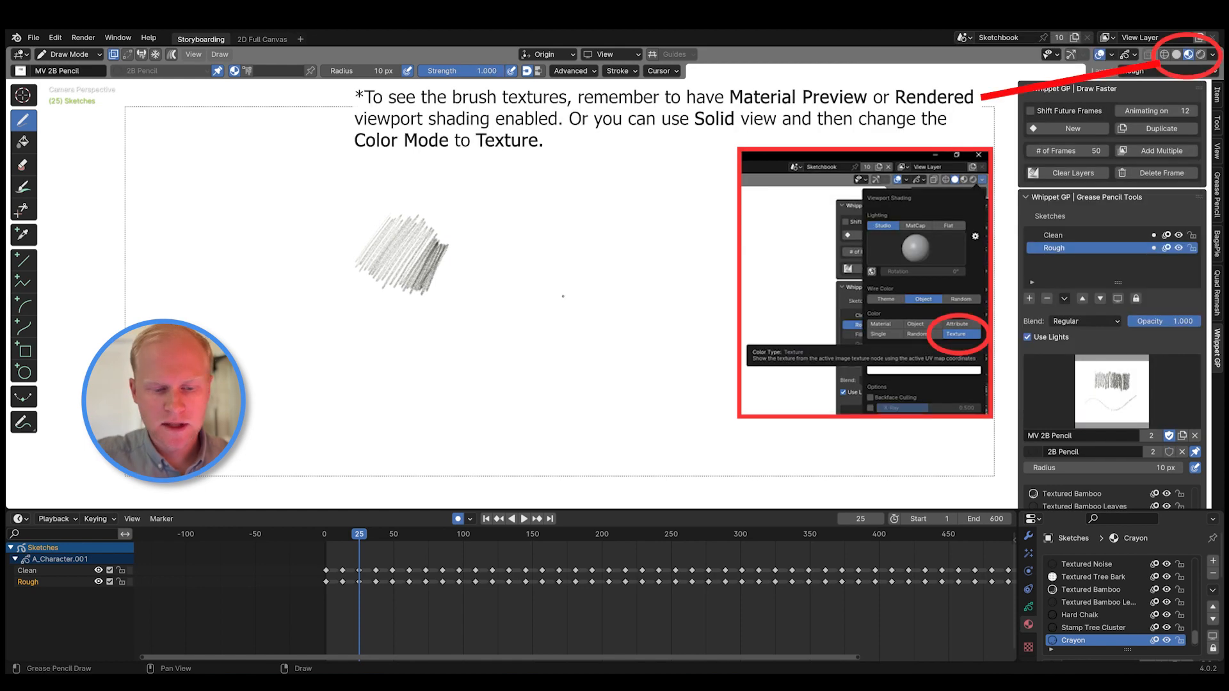
mouse_move(517, 229)
left_mouse_down()
mouse_move(506, 250)
mouse_move(524, 240)
mouse_move(513, 279)
mouse_move(540, 256)
mouse_move(552, 281)
mouse_move(560, 265)
mouse_move(558, 284)
mouse_move(541, 272)
mouse_move(553, 282)
mouse_move(534, 309)
left_mouse_up()
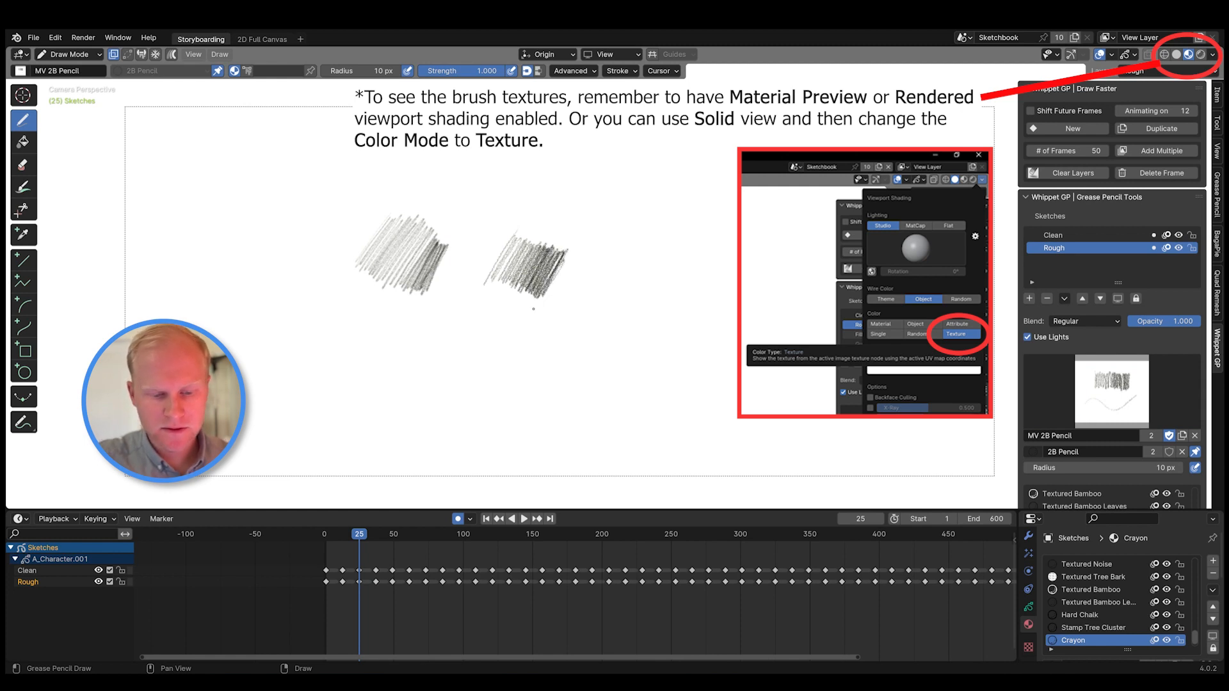
- Hatch a third swatch to the right of the 2B one with the MV 4B Pencil brush
left_click(1112, 390)
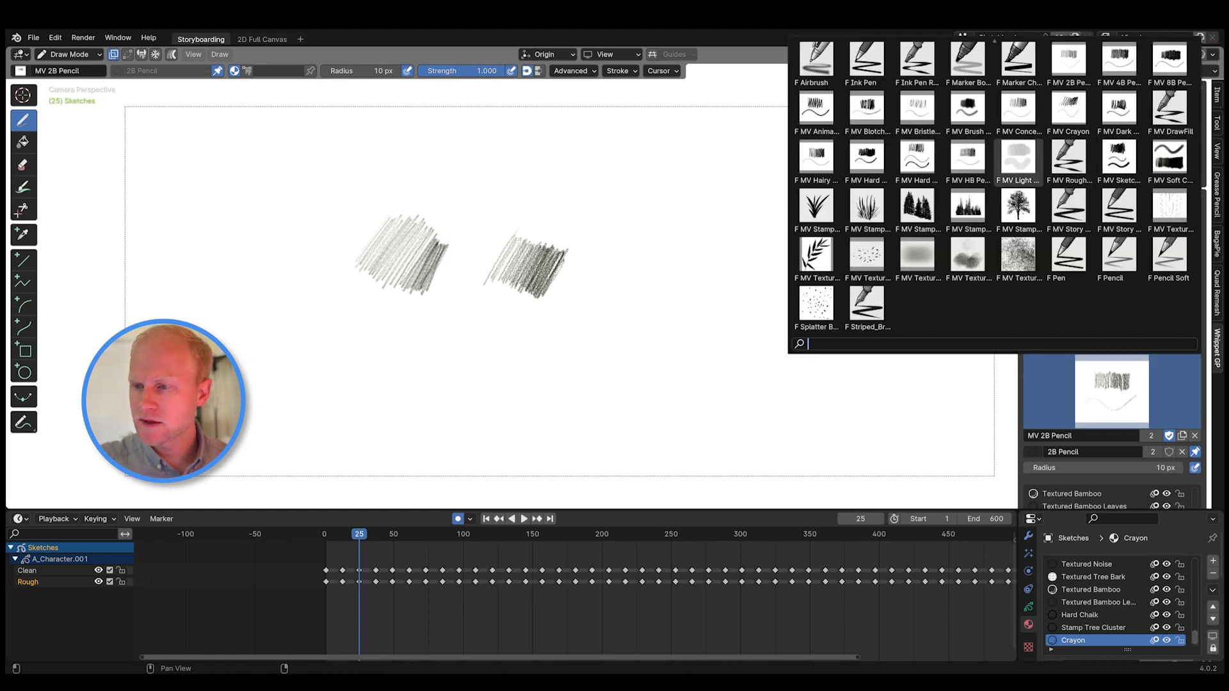
left_click(1121, 61)
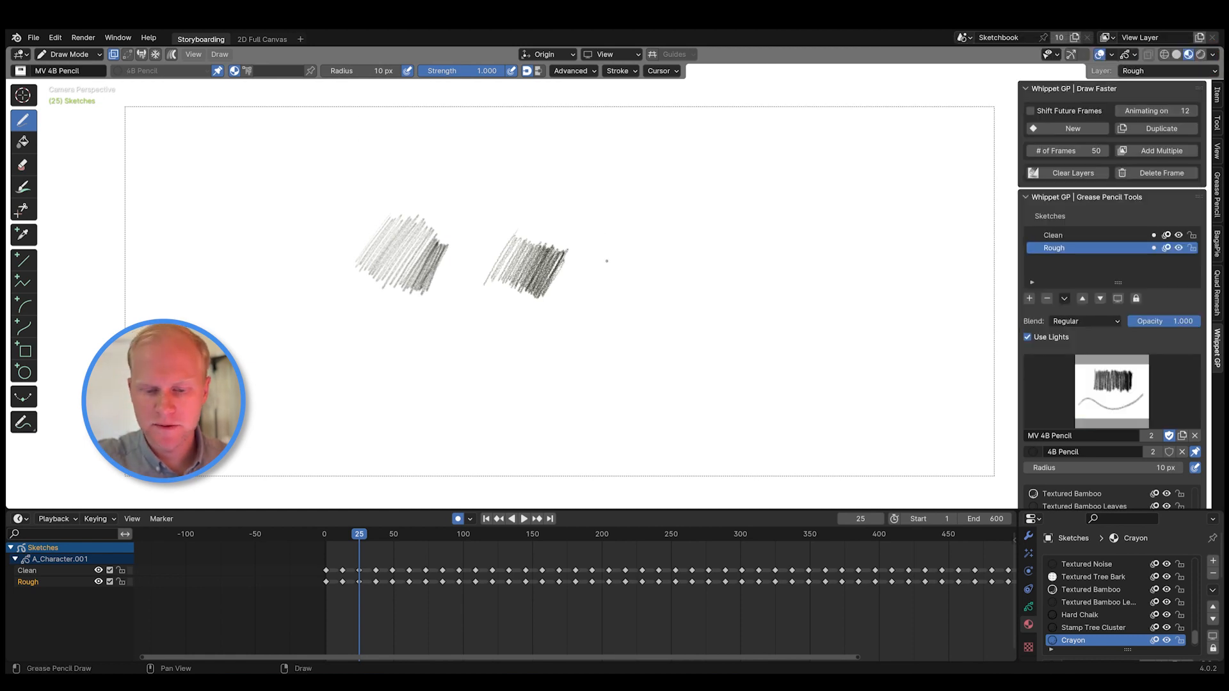
left_click_drag(615, 259, 670, 280)
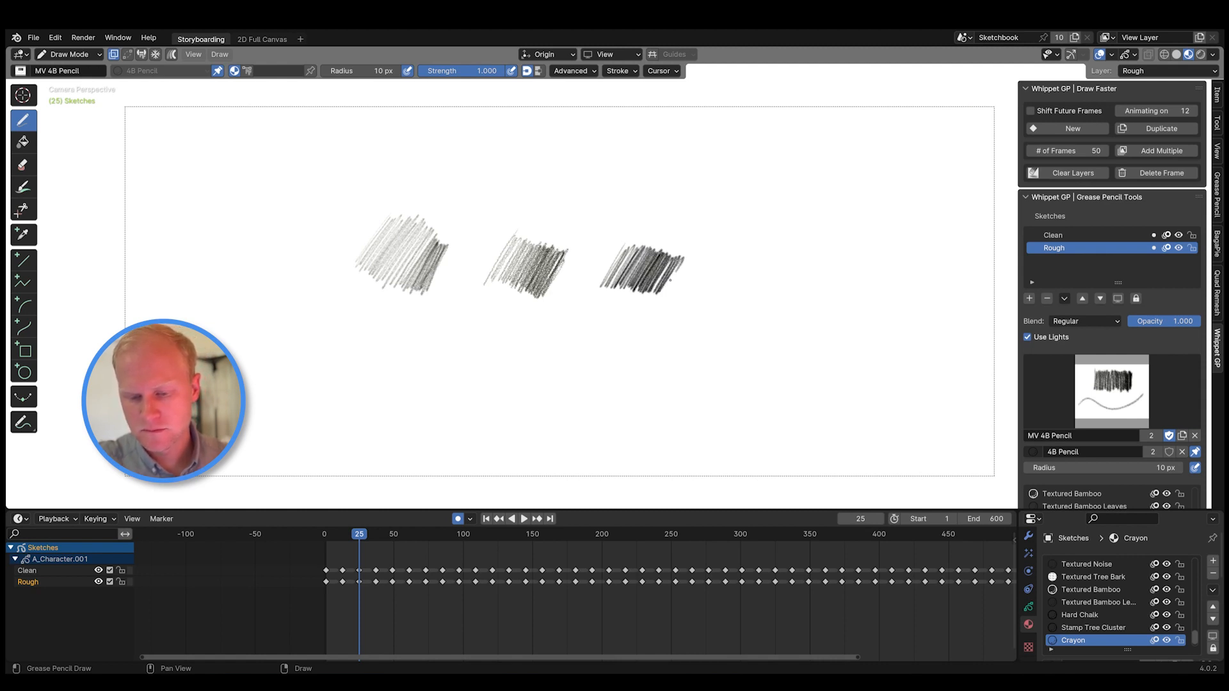
left_click(1107, 388)
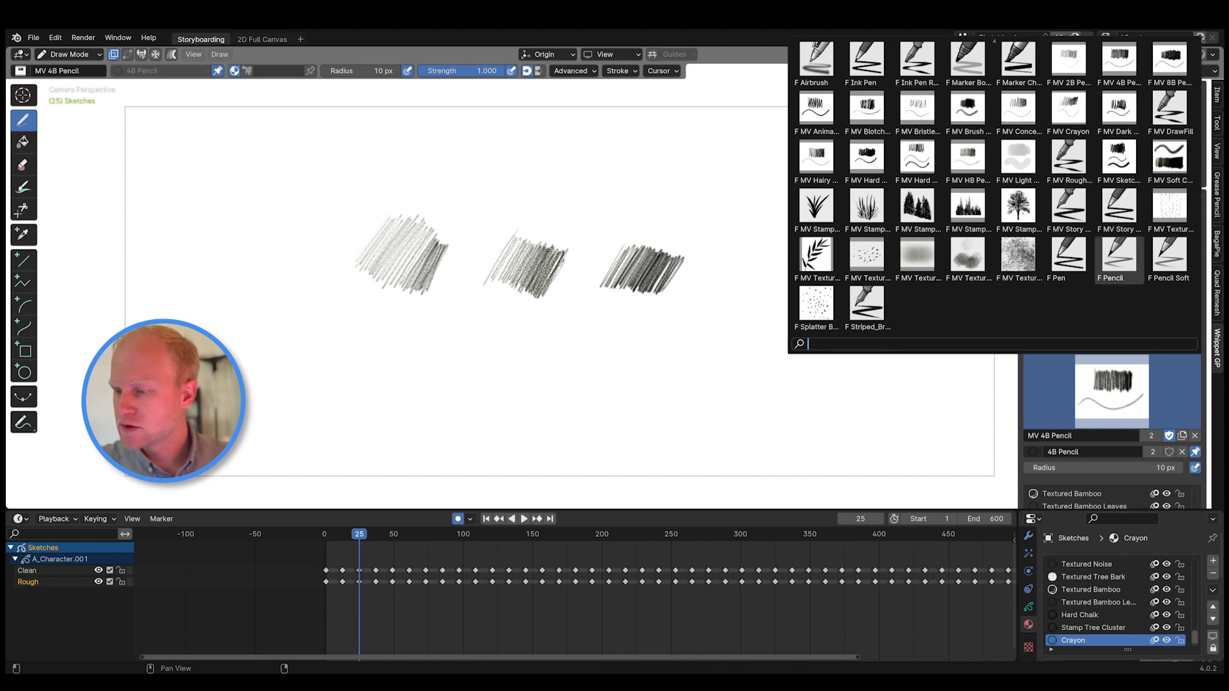
left_click(1120, 259)
mouse_move(716, 341)
left_mouse_down()
mouse_move(682, 379)
mouse_move(714, 351)
left_mouse_up()
key("ctrl+z")
- Hatch a fourth swatch at the end of the row with the MV 8B Pencil brush
left_click(1128, 394)
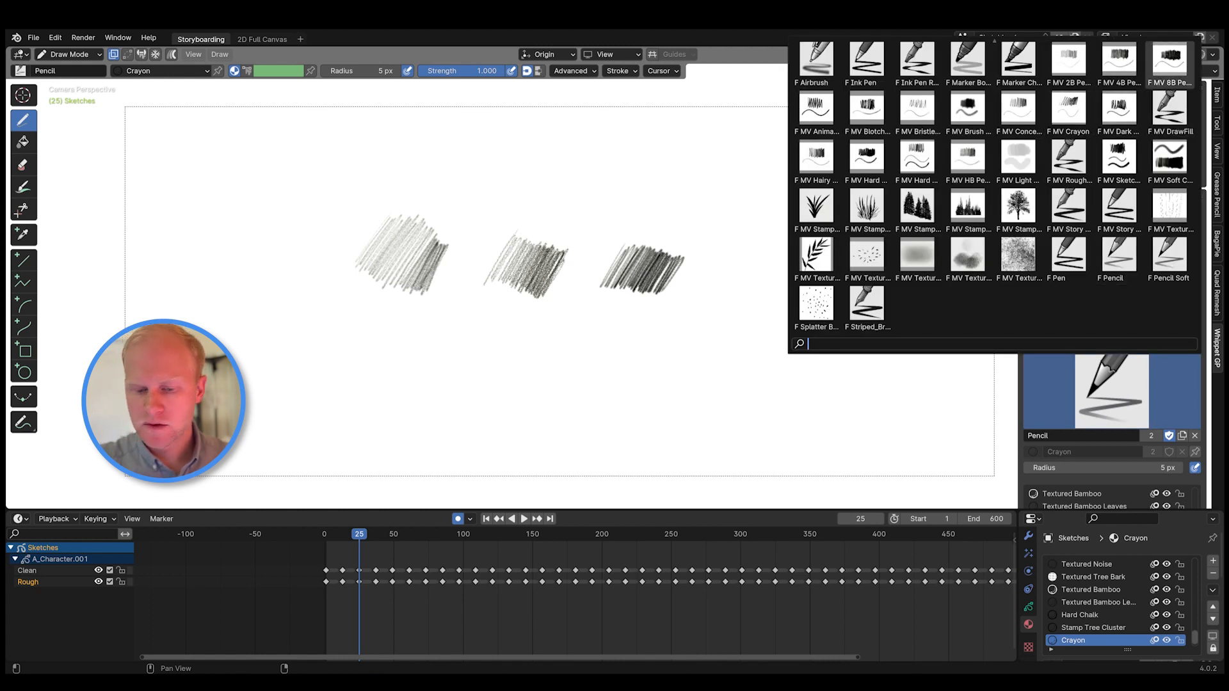
left_click(1170, 61)
mouse_move(731, 245)
left_mouse_down()
mouse_move(715, 290)
mouse_move(739, 251)
mouse_move(727, 293)
mouse_move(742, 253)
mouse_move(746, 291)
mouse_move(756, 253)
mouse_move(761, 294)
mouse_move(768, 257)
mouse_move(771, 294)
mouse_move(782, 259)
mouse_move(776, 292)
mouse_move(736, 279)
left_mouse_up()
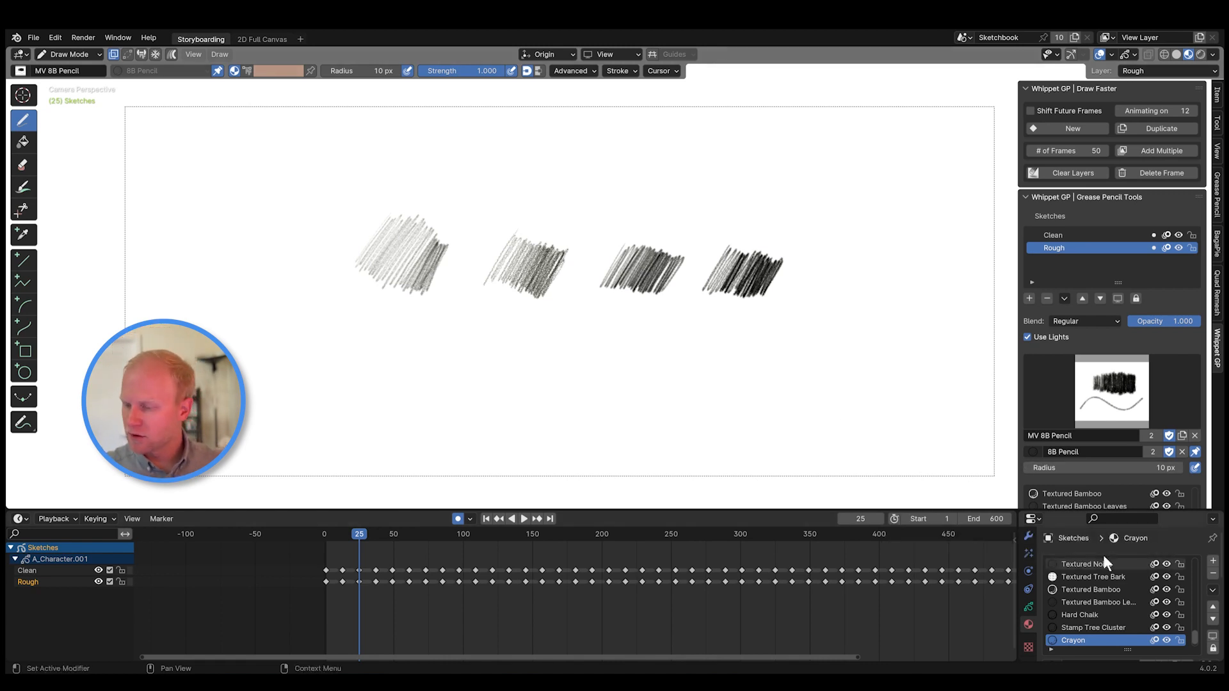
- Enlarge the material properties area and display the HB Pencil material's stroke settings
left_click_drag(1160, 510, 1171, 264)
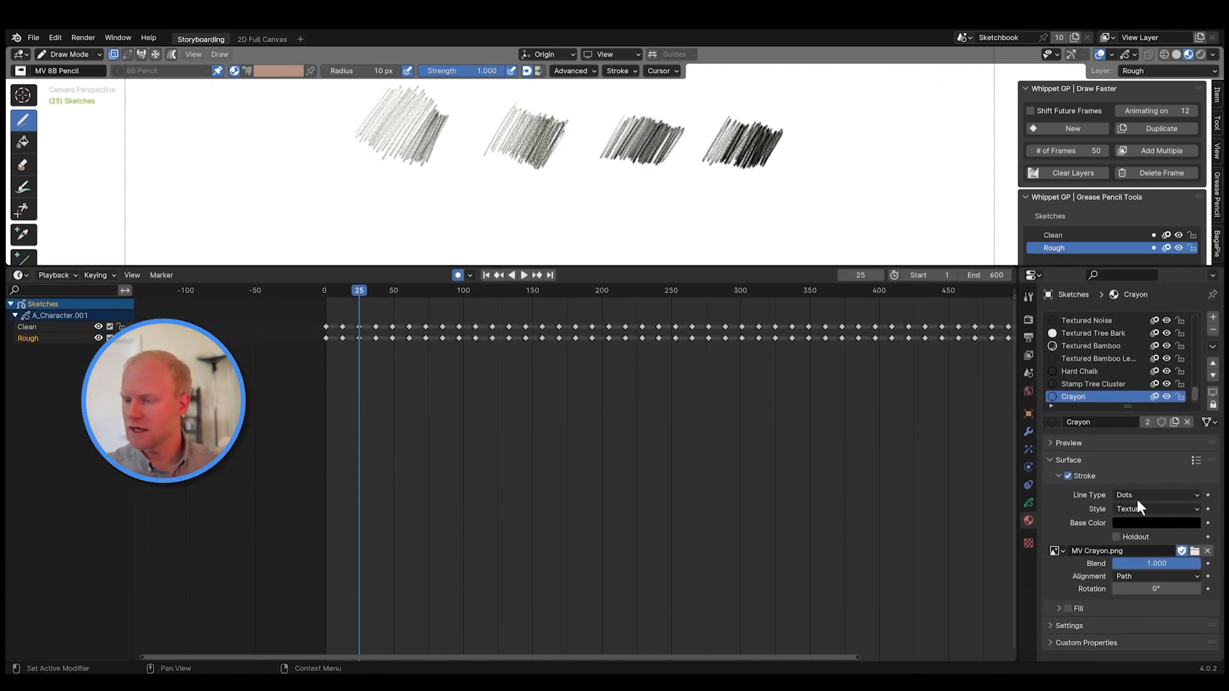
left_click_drag(1192, 397, 1197, 317)
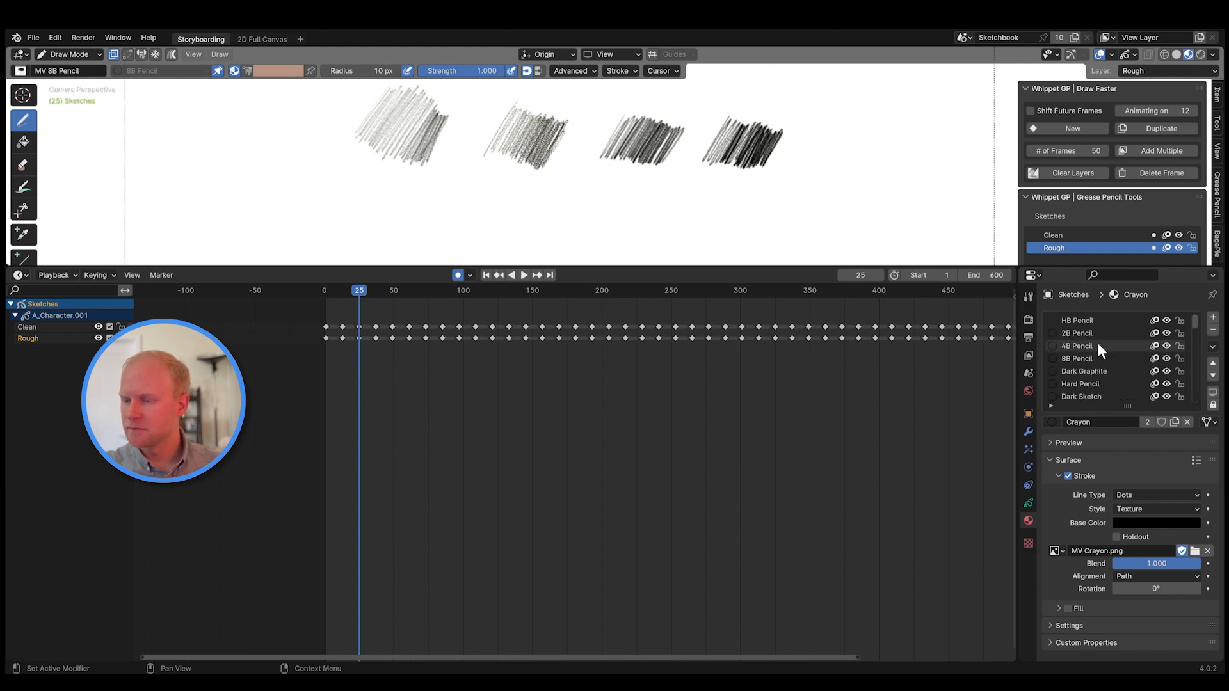
left_click(1088, 320)
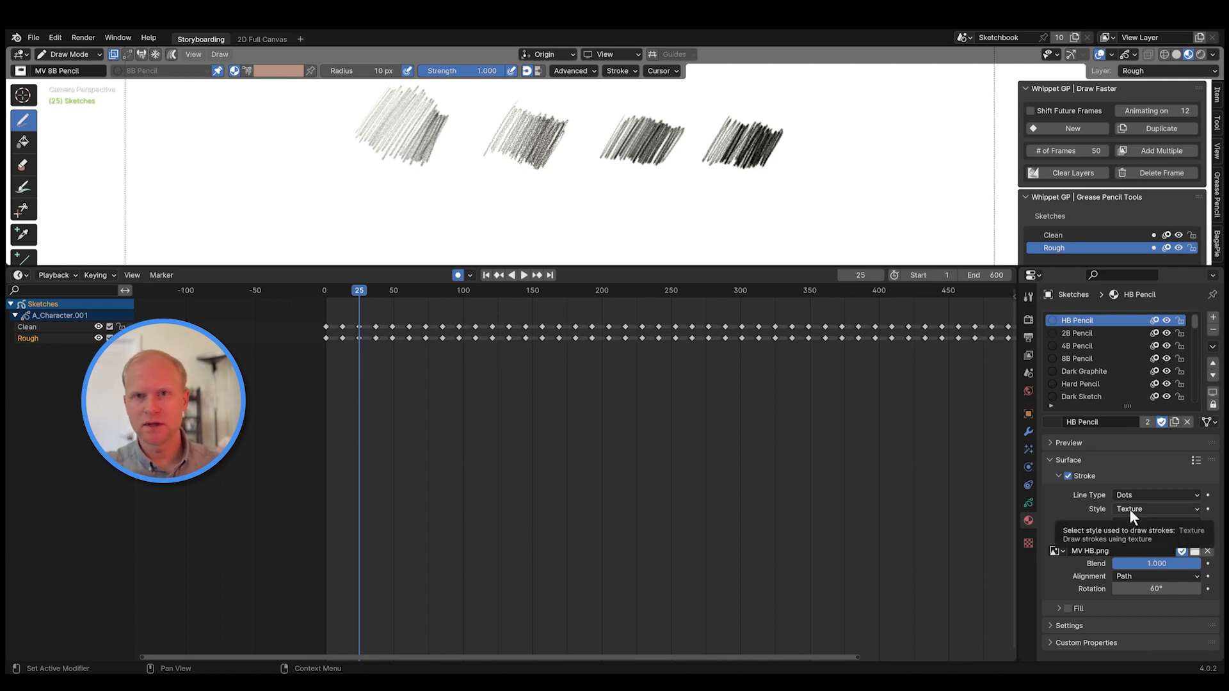
- Enlarge the drawing viewport by lowering its border with the timeline and material properties
left_click_drag(998, 266, 989, 580)
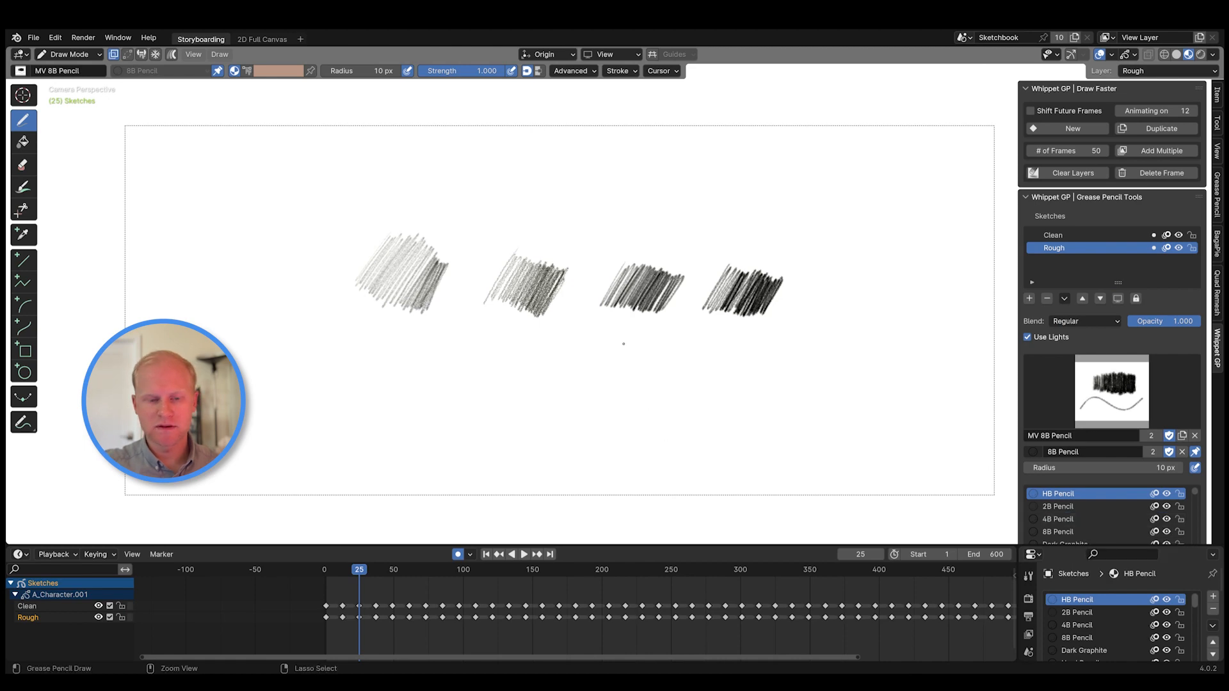
key("q")
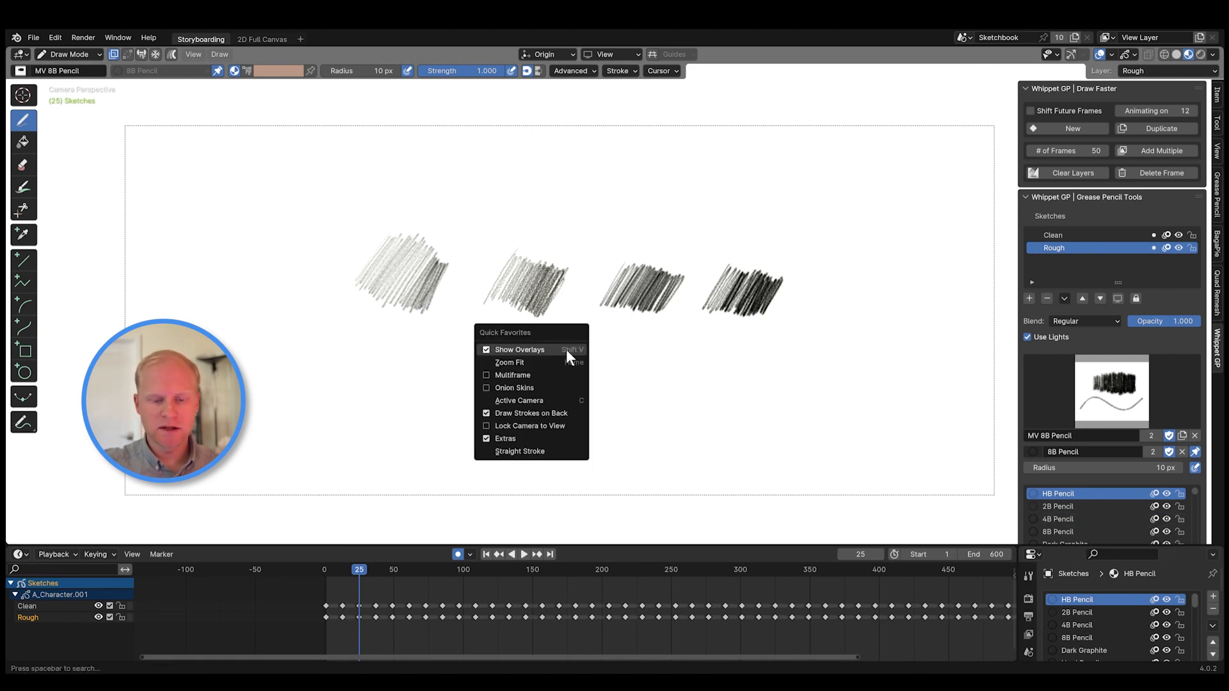
key("Escape")
- Examine the grain of the pencil swatches up close and in full frame, dabbing MV 8B Pencil test marks beside the 4B swatch
middle_click_drag(584, 373, 653, 118, "ctrl")
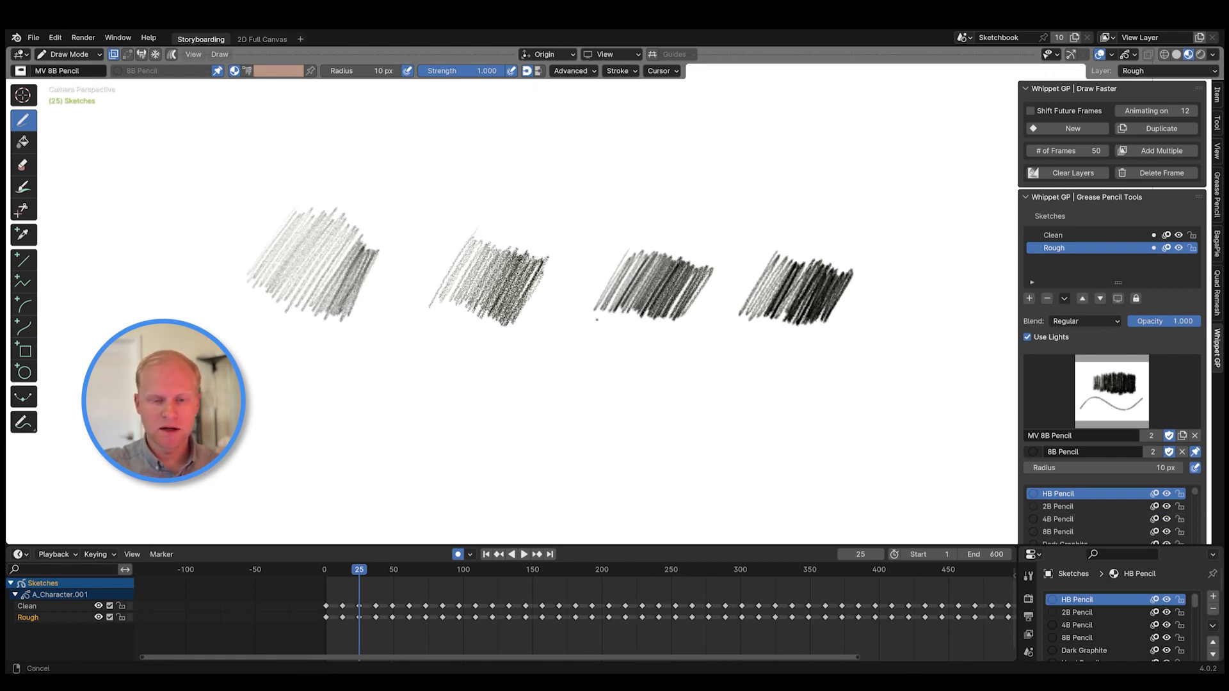
mouse_move(427, 381)
middle_mouse_down("ctrl")
mouse_move(529, 271)
mouse_move(727, 113)
mouse_move(631, 233)
middle_mouse_up("ctrl")
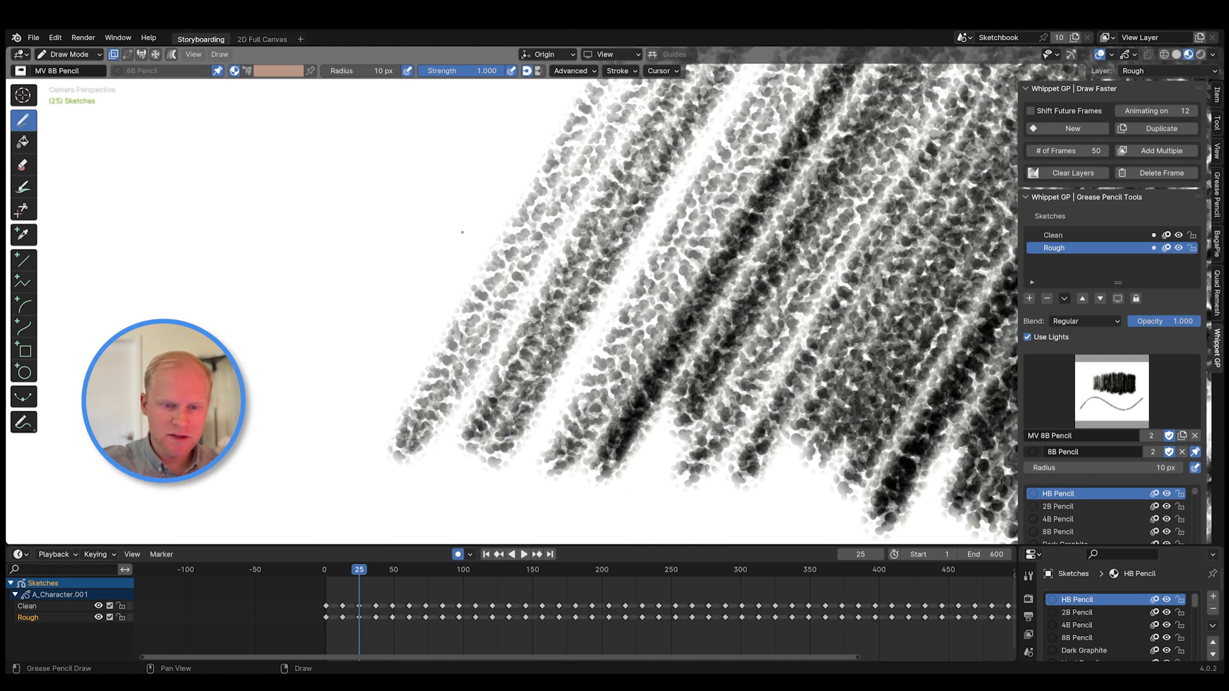
left_click(462, 233)
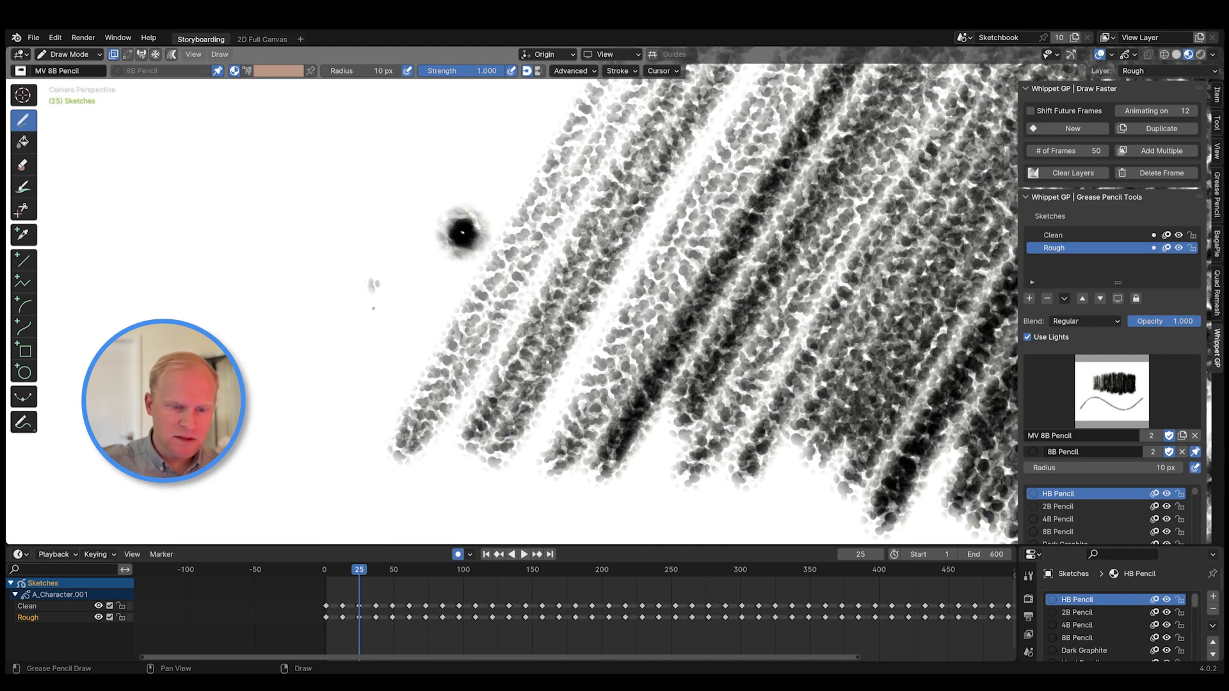
left_click(392, 181)
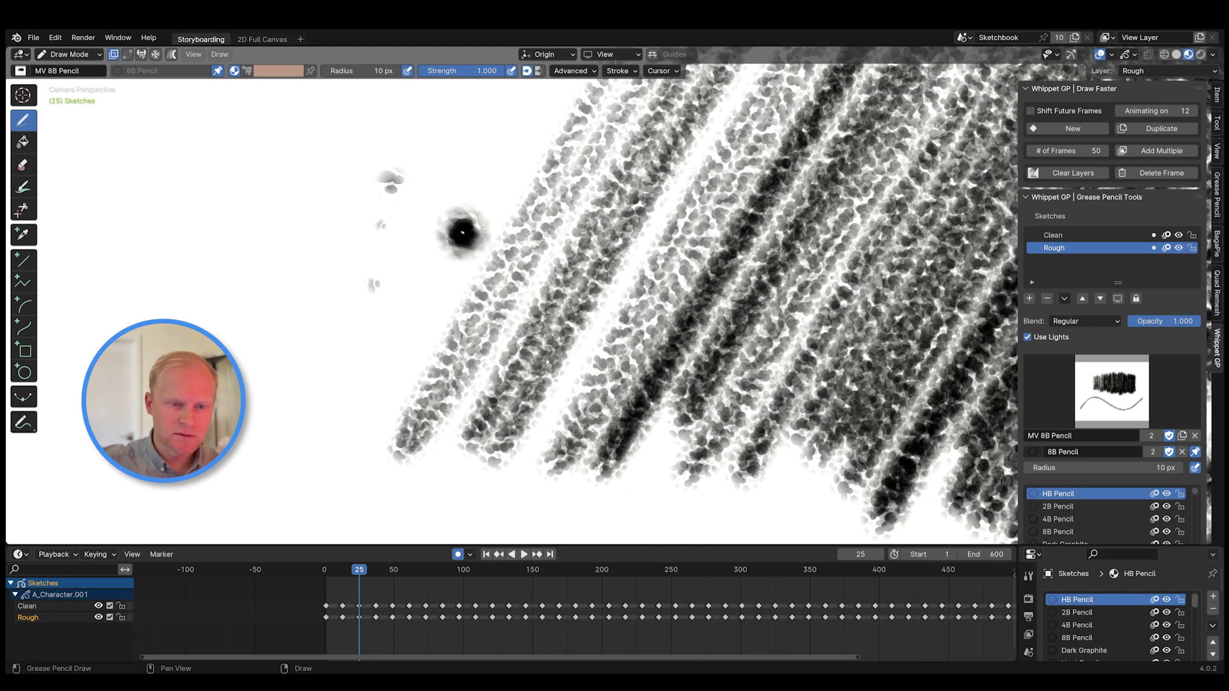
mouse_move(387, 299)
middle_mouse_down("ctrl")
mouse_move(697, 394)
mouse_move(498, 467)
middle_mouse_up("ctrl")
middle_click_drag(727, 349, 608, 410, "ctrl")
mouse_move(709, 428)
middle_mouse_down("ctrl")
mouse_move(719, 423)
mouse_move(579, 488)
mouse_move(585, 467)
mouse_move(666, 439)
middle_mouse_up("ctrl")
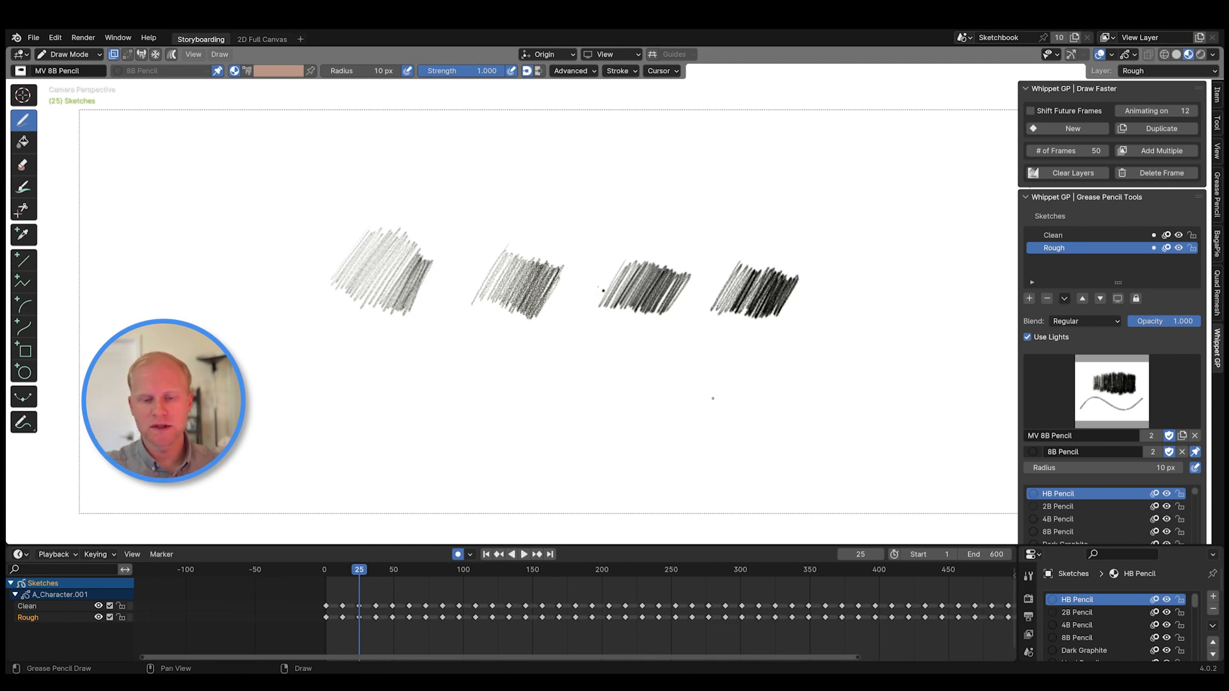
mouse_move(717, 401)
middle_mouse_down("ctrl")
mouse_move(732, 344)
mouse_move(886, 96)
middle_mouse_up("ctrl")
mouse_move(656, 428)
middle_mouse_down("ctrl")
mouse_move(720, 302)
mouse_move(682, 417)
mouse_move(720, 409)
middle_mouse_up("ctrl")
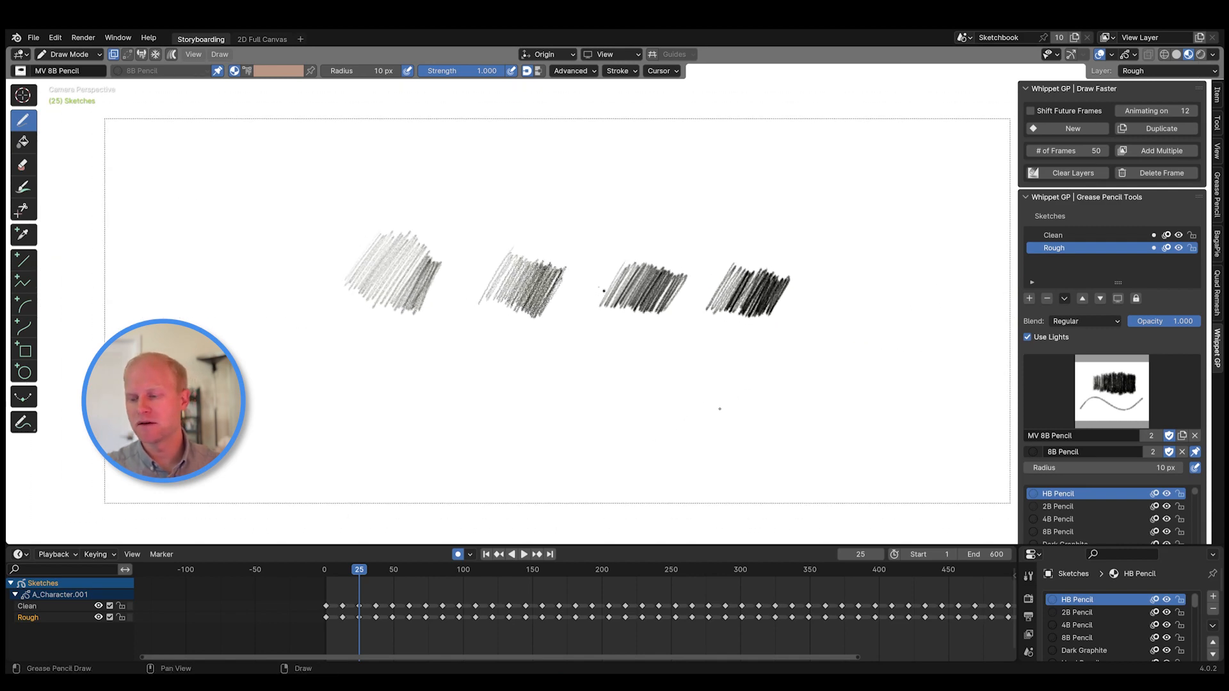
- Draw a long looping scribble below the 4B and 8B swatches with the MV Animator Pencil brush
left_click(1111, 390)
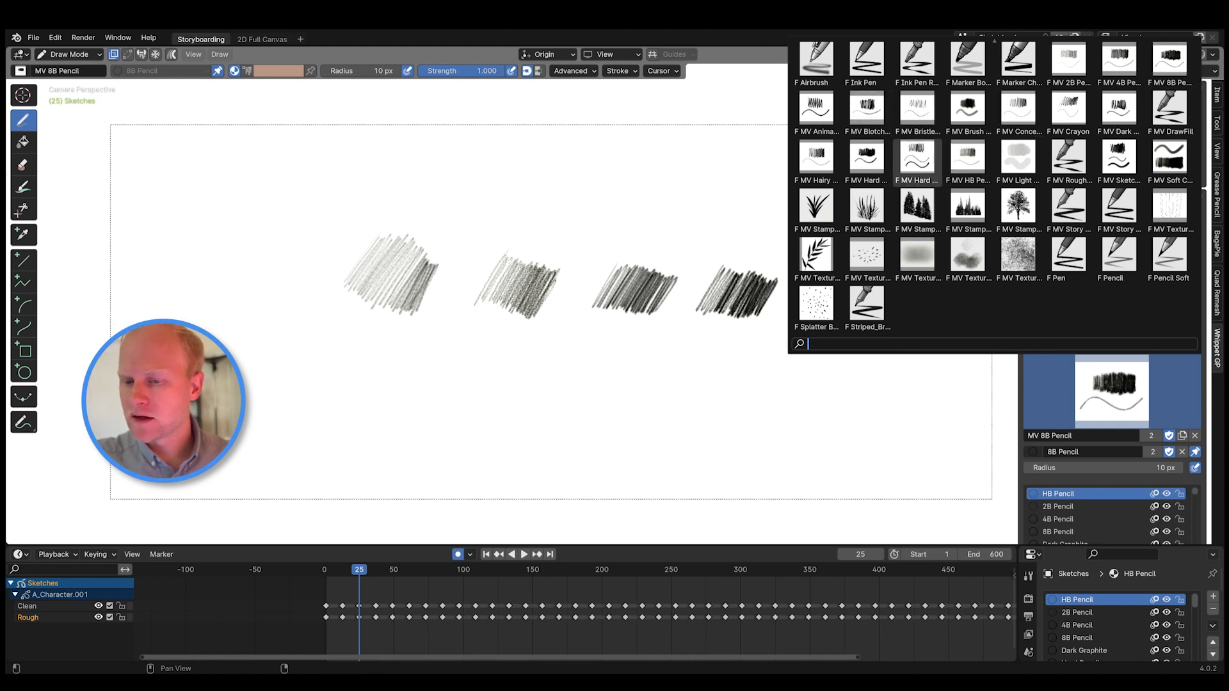
left_click(816, 110)
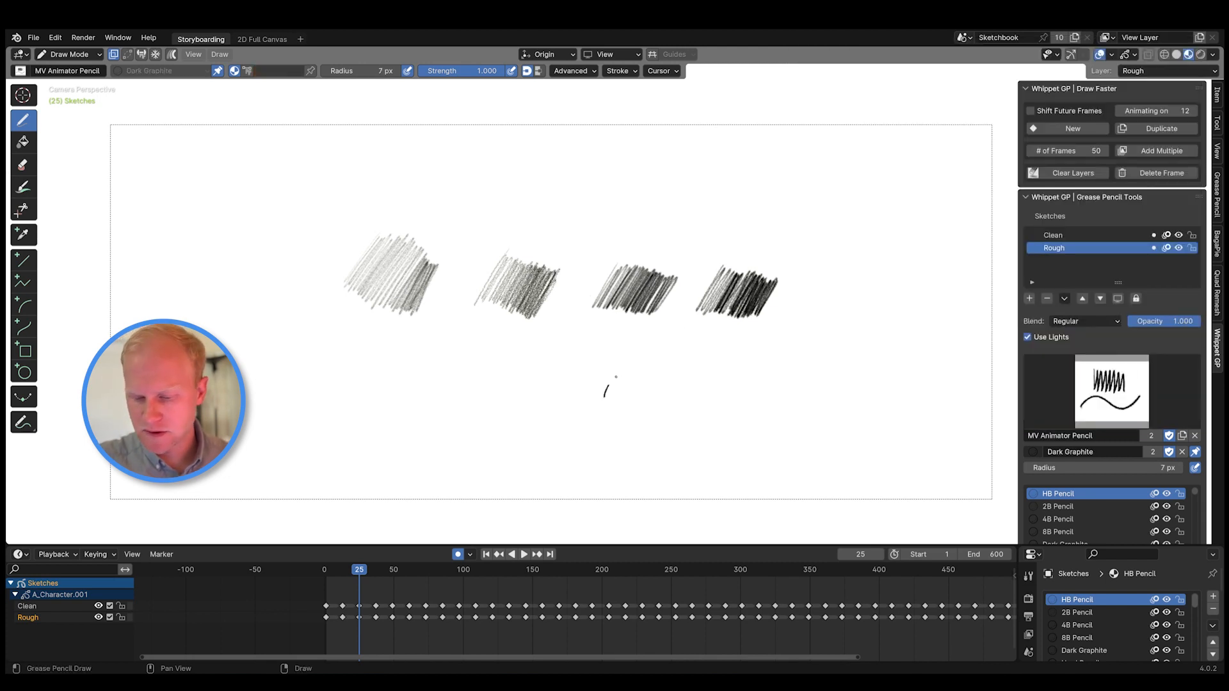
mouse_move(615, 377)
left_mouse_down()
mouse_move(763, 358)
mouse_move(791, 384)
mouse_move(777, 421)
left_mouse_up()
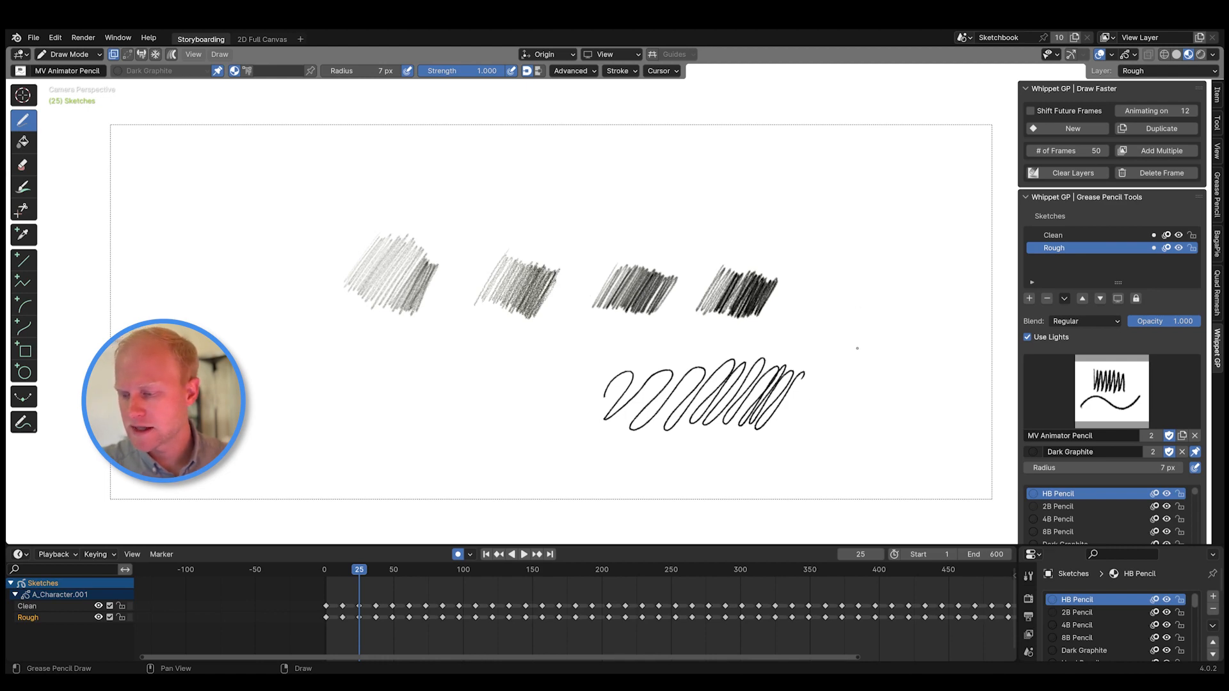
scroll(699, 419, "up", 5)
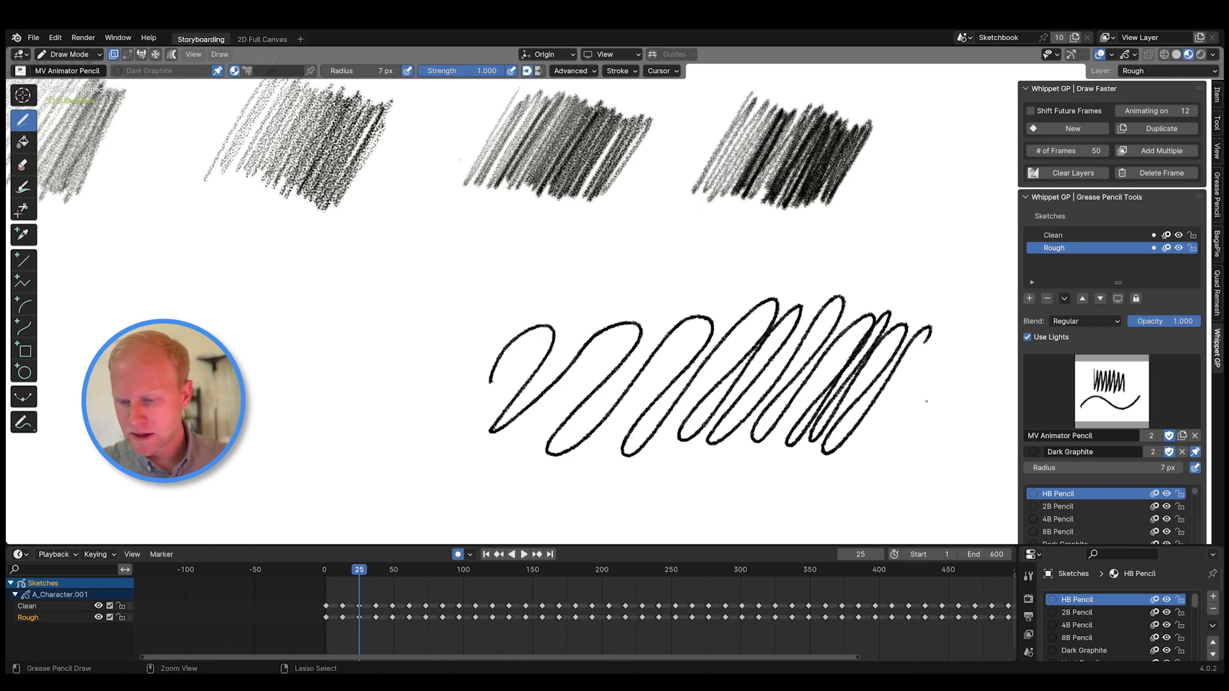
mouse_move(934, 389)
middle_mouse_down("ctrl")
mouse_move(965, 207)
mouse_move(739, 391)
mouse_move(808, 440)
mouse_move(820, 395)
mouse_move(779, 407)
middle_mouse_up("ctrl")
- Examine the drawing and camera from outside the camera, briefly in Object Mode, and return to drawing in the active camera view
right_click(923, 364)
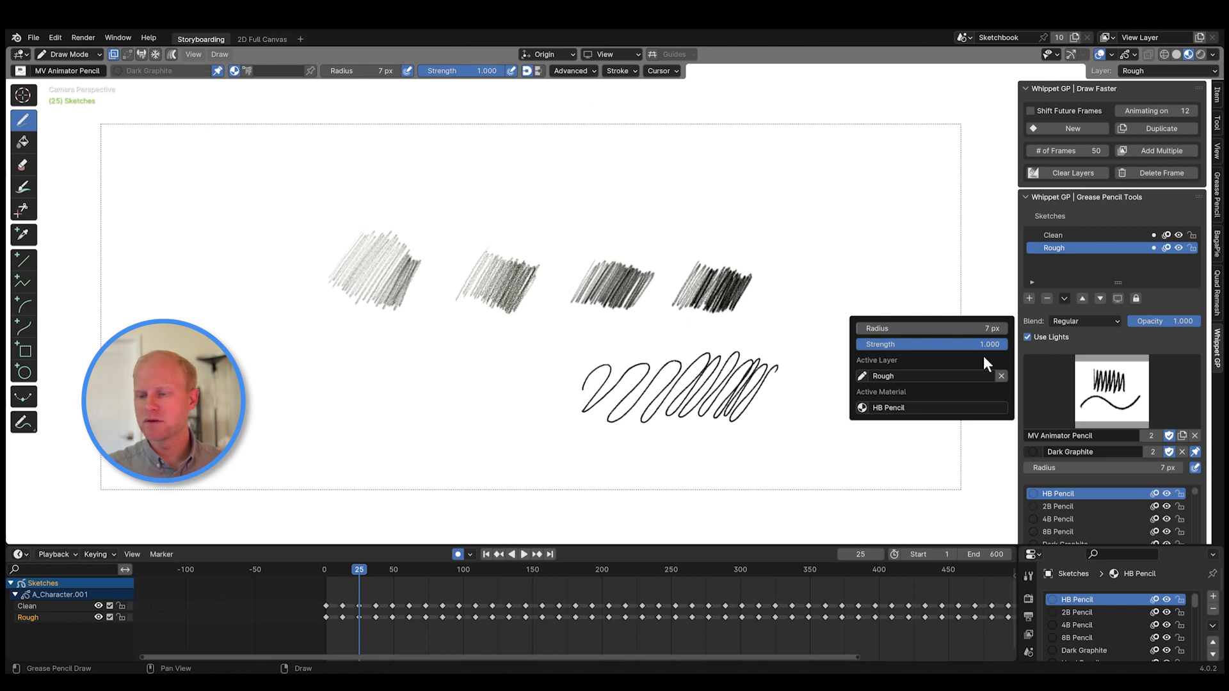
key("q")
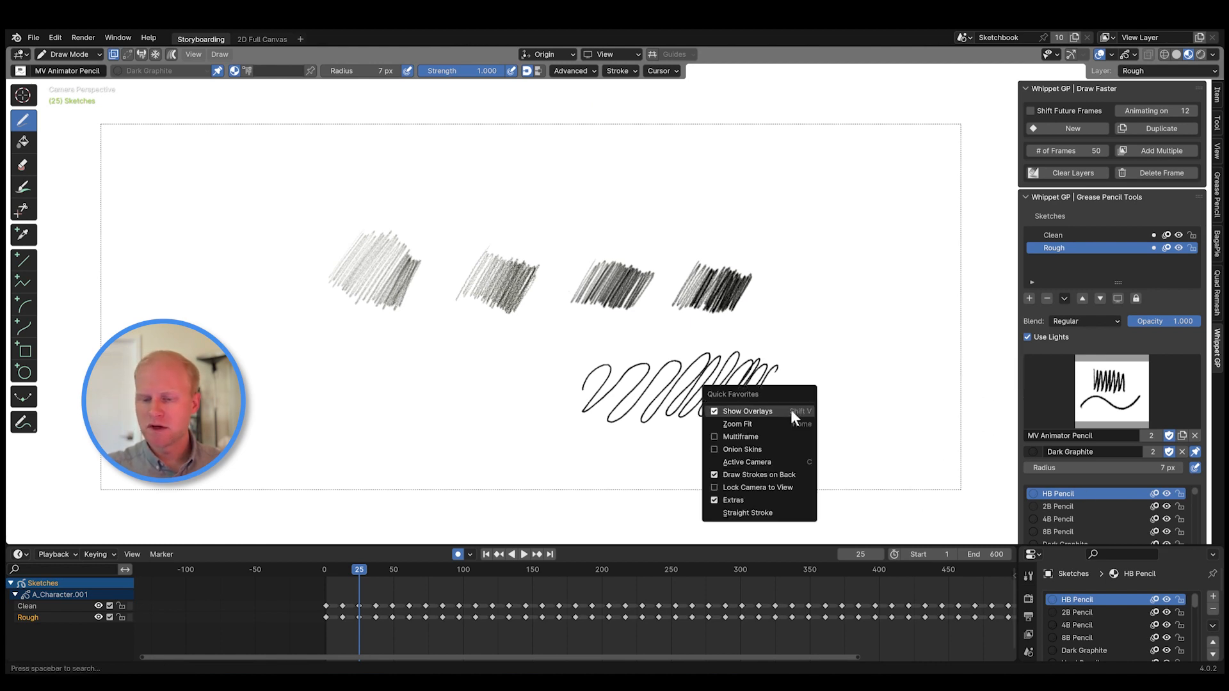
mouse_move(888, 381)
middle_mouse_down()
mouse_move(796, 452)
mouse_move(908, 430)
mouse_move(762, 458)
mouse_move(761, 445)
mouse_move(716, 455)
mouse_move(795, 422)
mouse_move(719, 445)
mouse_move(659, 436)
mouse_move(666, 467)
middle_mouse_up()
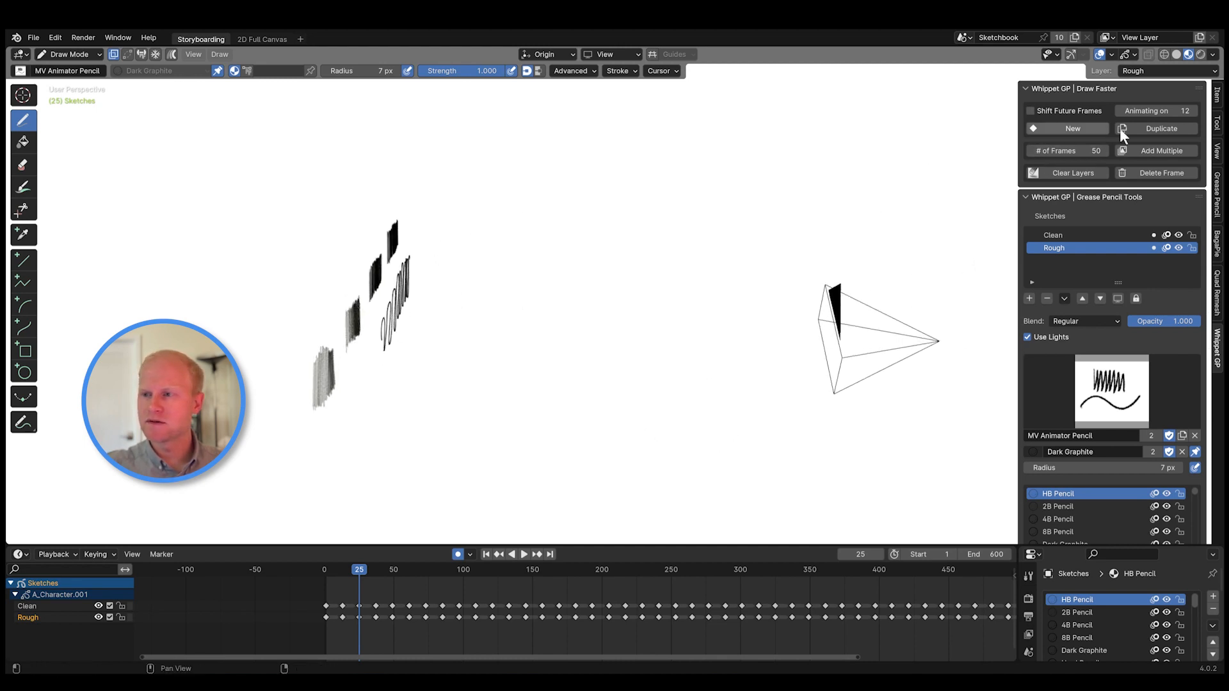
mouse_move(781, 384)
middle_mouse_down()
mouse_move(791, 407)
mouse_move(837, 393)
middle_mouse_up()
key("ctrl+Tab")
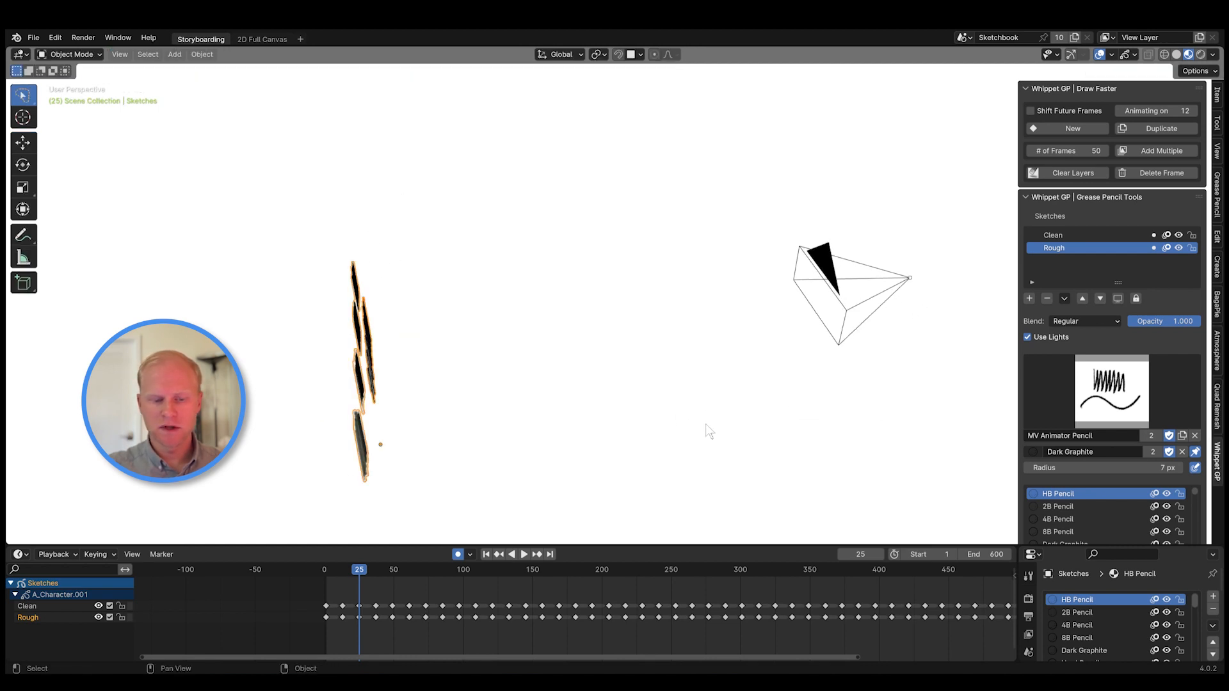
mouse_move(738, 429)
middle_mouse_down()
mouse_move(787, 422)
mouse_move(727, 414)
mouse_move(807, 425)
middle_mouse_up()
key("ctrl+Tab")
key("q")
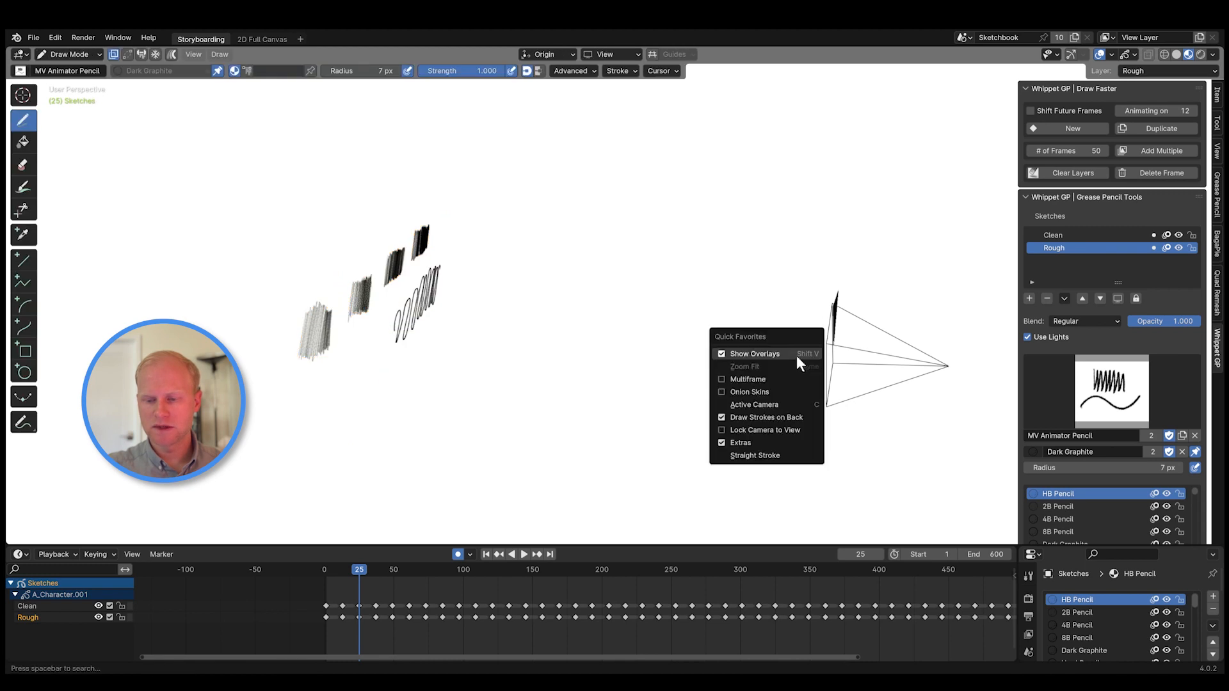
left_click(784, 405)
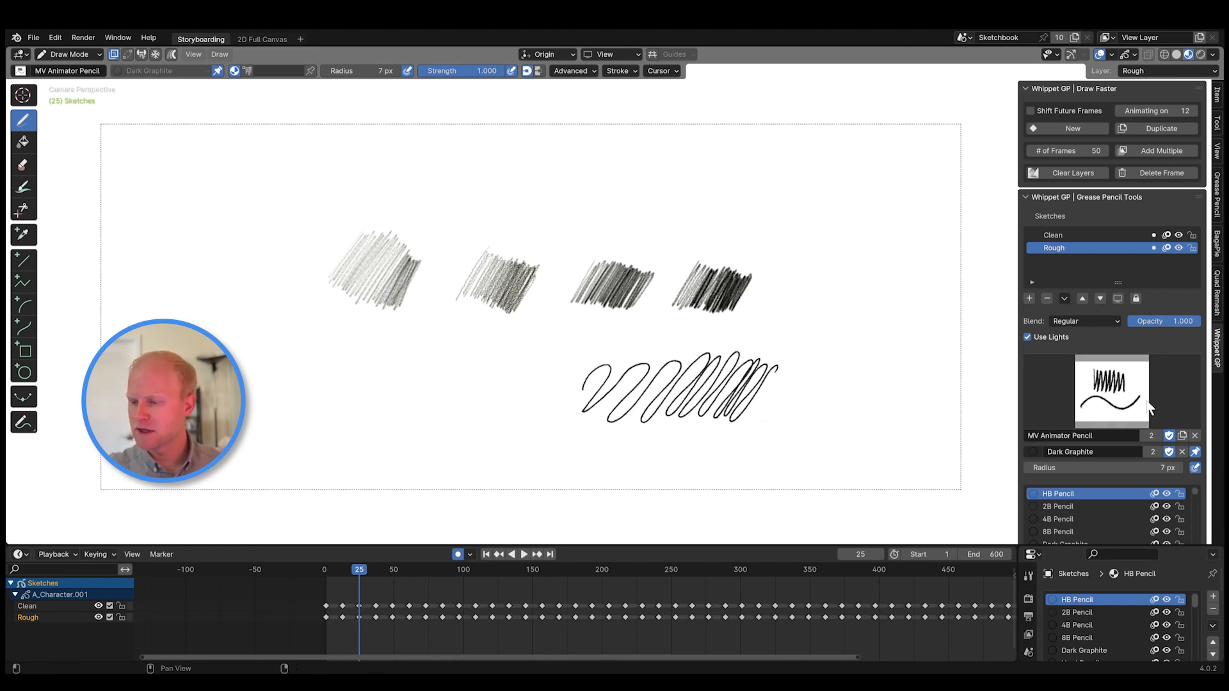
- Sketch a small face above and to the right of the 8B swatch with the MV Animator Pencil brush
mouse_move(842, 336)
left_mouse_down()
mouse_move(851, 254)
mouse_move(852, 338)
left_mouse_up()
mouse_move(777, 212)
left_mouse_down()
mouse_move(782, 153)
mouse_move(820, 213)
mouse_move(808, 202)
mouse_move(770, 206)
mouse_move(823, 206)
left_mouse_up()
left_click_drag(800, 160, 781, 176)
left_click_drag(766, 179, 827, 179)
mouse_move(787, 145)
left_mouse_down()
mouse_move(802, 141)
mouse_move(774, 178)
left_mouse_up()
left_click_drag(777, 160, 767, 187)
mouse_move(765, 260)
left_mouse_down()
mouse_move(828, 235)
mouse_move(812, 244)
left_mouse_up()
left_click_drag(815, 220, 816, 230)
- Clear the frame's drawing and draw a long wavy stroke with the MV Blotchy Ink Pen brush
left_click(1111, 391)
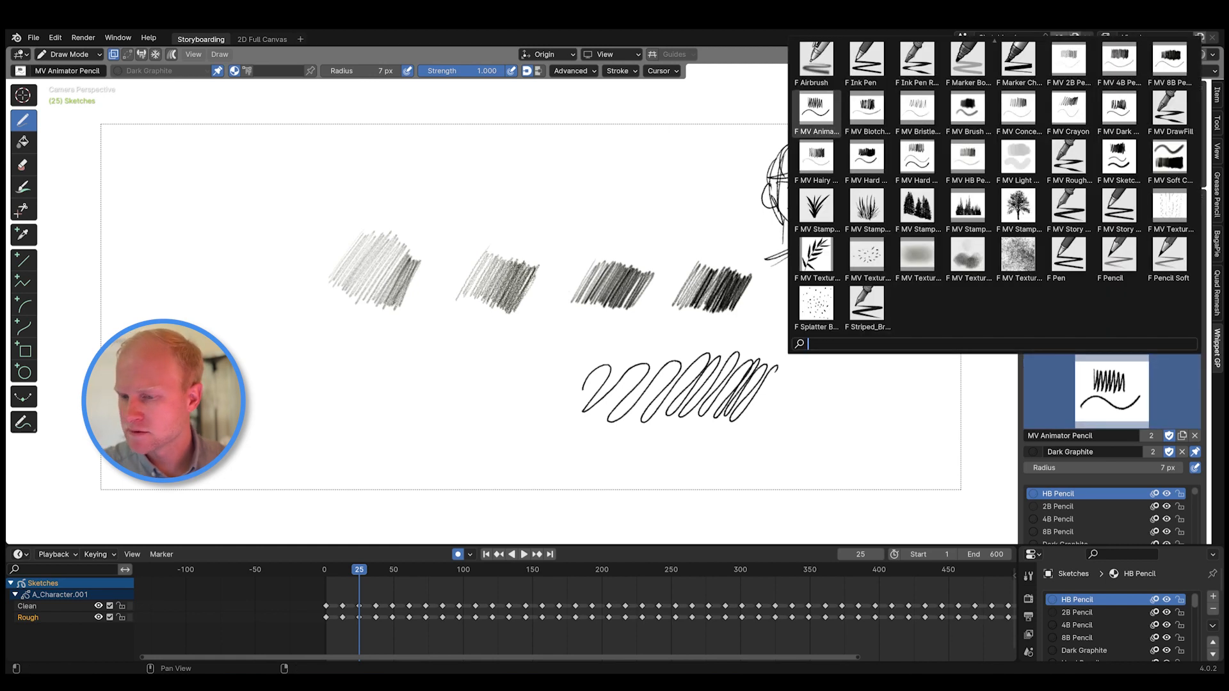
left_click(867, 112)
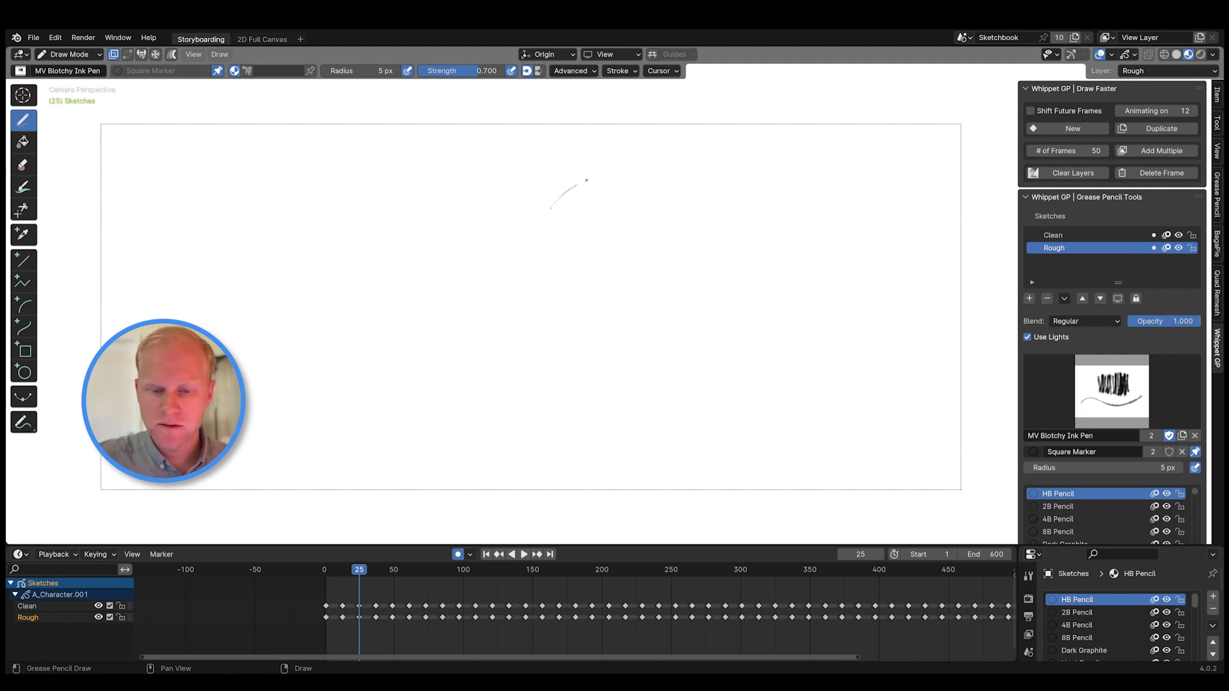
mouse_move(586, 180)
left_mouse_down()
mouse_move(812, 256)
mouse_move(706, 326)
mouse_move(686, 457)
left_mouse_up()
- Sketch a cartoon face with eyes, mouth, jaw and ears to the left of the wavy stroke with the MV Blotchy Ink Pen
left_click_drag(378, 247, 479, 225)
mouse_move(377, 218)
left_mouse_down()
mouse_move(393, 312)
mouse_move(494, 269)
left_mouse_up()
left_click_drag(480, 224, 455, 352)
mouse_move(391, 244)
left_mouse_down()
mouse_move(468, 232)
mouse_move(460, 240)
left_mouse_up()
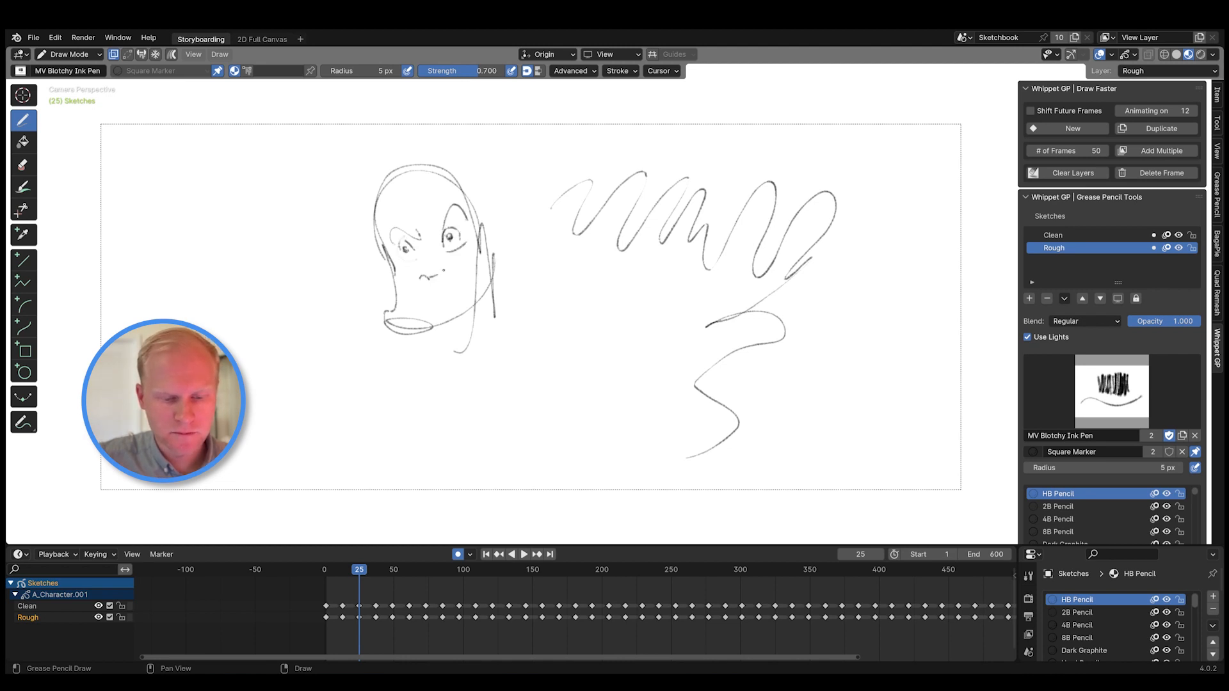
mouse_move(396, 312)
left_mouse_down()
mouse_move(451, 272)
mouse_move(491, 289)
mouse_move(498, 277)
mouse_move(379, 335)
left_mouse_up()
mouse_move(430, 334)
left_mouse_down()
mouse_move(395, 368)
mouse_move(491, 272)
left_mouse_up()
left_click_drag(378, 253, 404, 286)
left_click_drag(498, 215, 492, 262)
left_click_drag(409, 192, 513, 148)
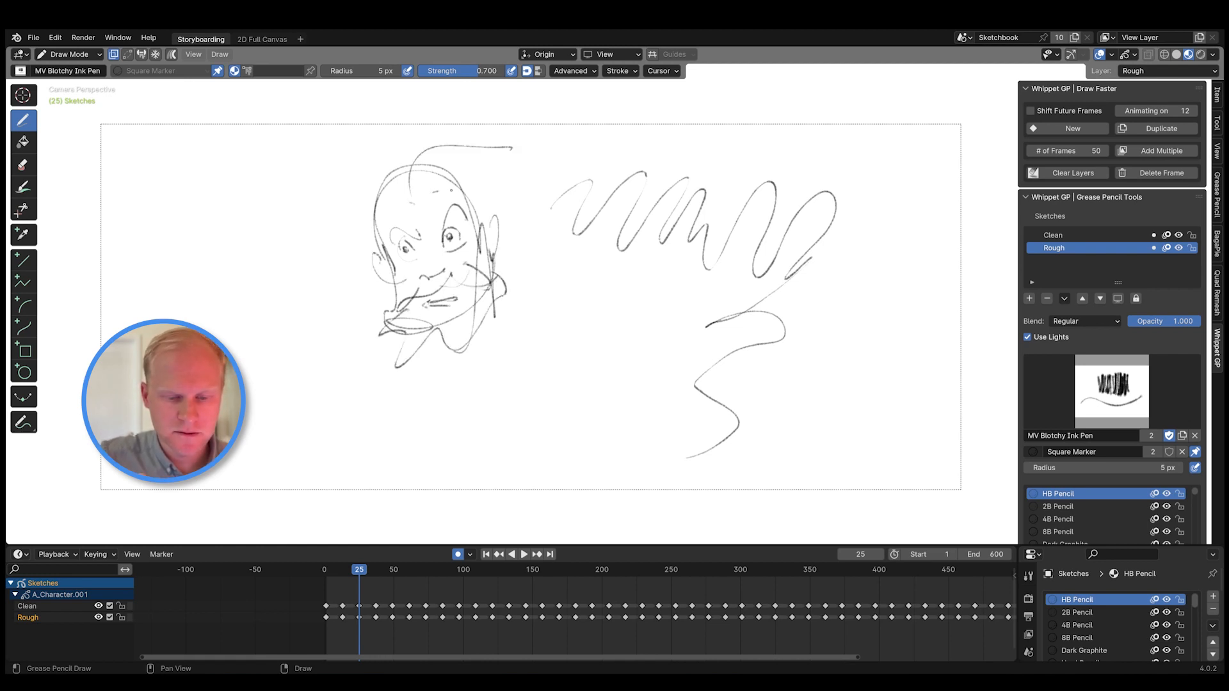
- Add loose curves beside the face and a large looping stroke below the wavy line
left_click_drag(552, 195, 448, 225)
left_click_drag(524, 232, 552, 274)
mouse_move(632, 280)
left_mouse_down()
mouse_move(669, 316)
mouse_move(750, 295)
left_mouse_up()
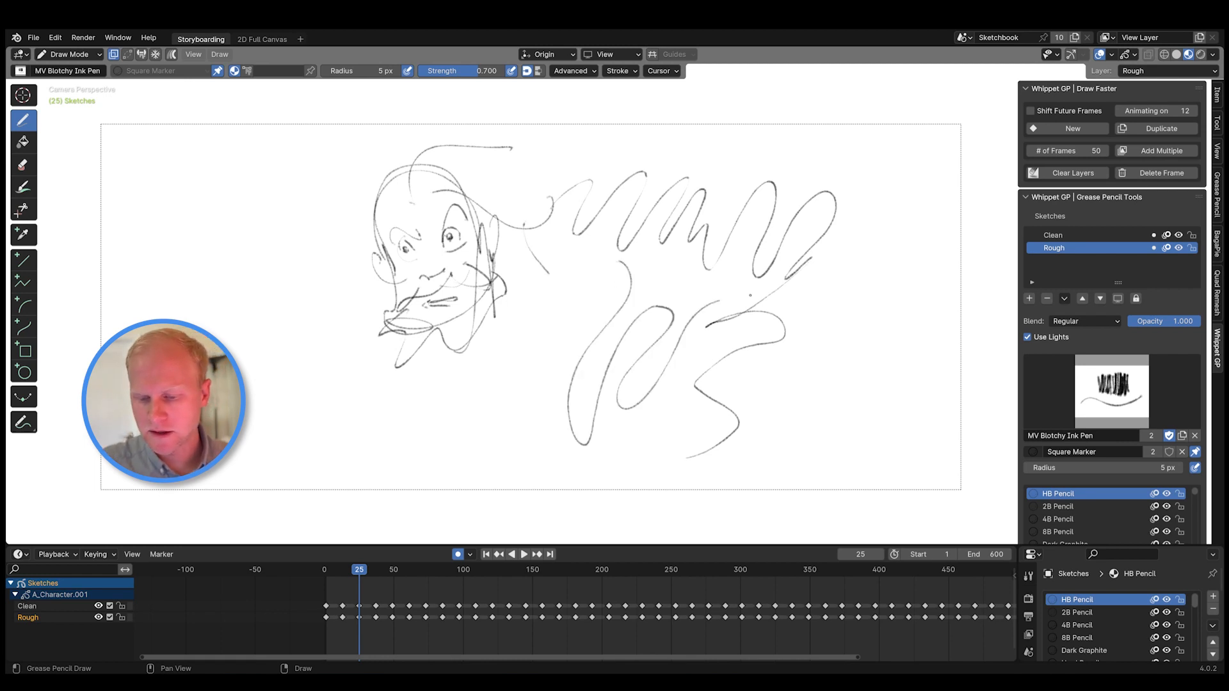
- Clear the frame's drawing and draw a set of long flowing curves and loops with the MV Bristle Pen brush
left_click(1111, 391)
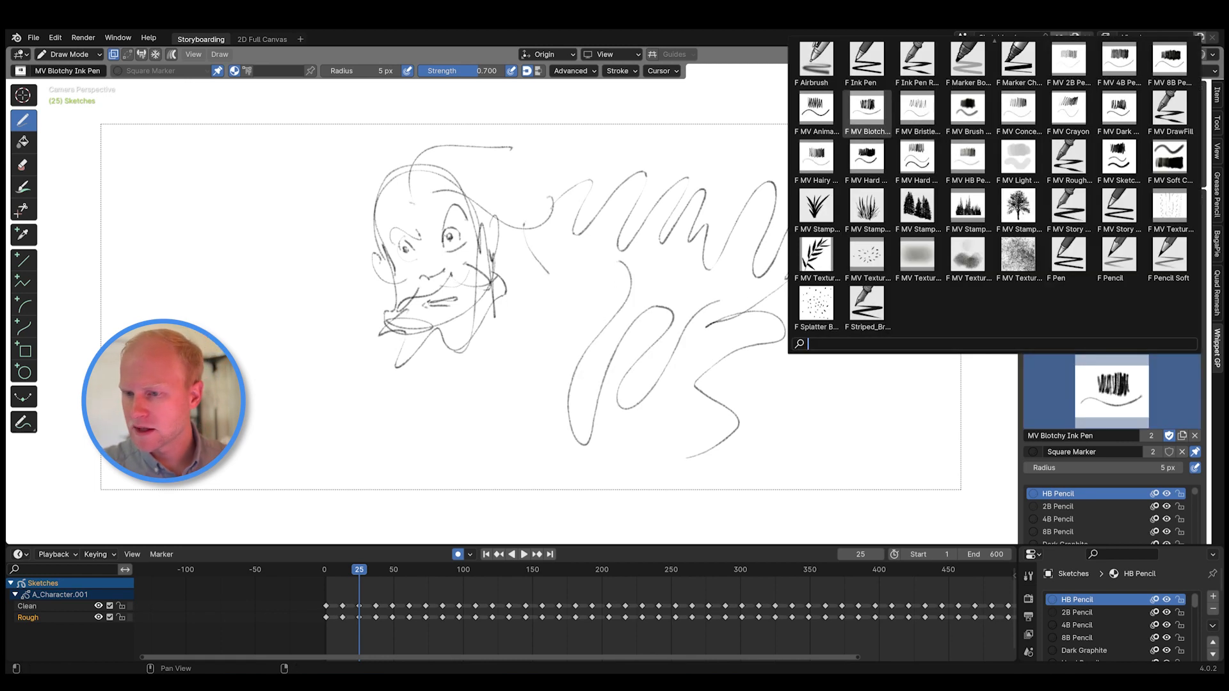
left_click(917, 114)
key("Delete")
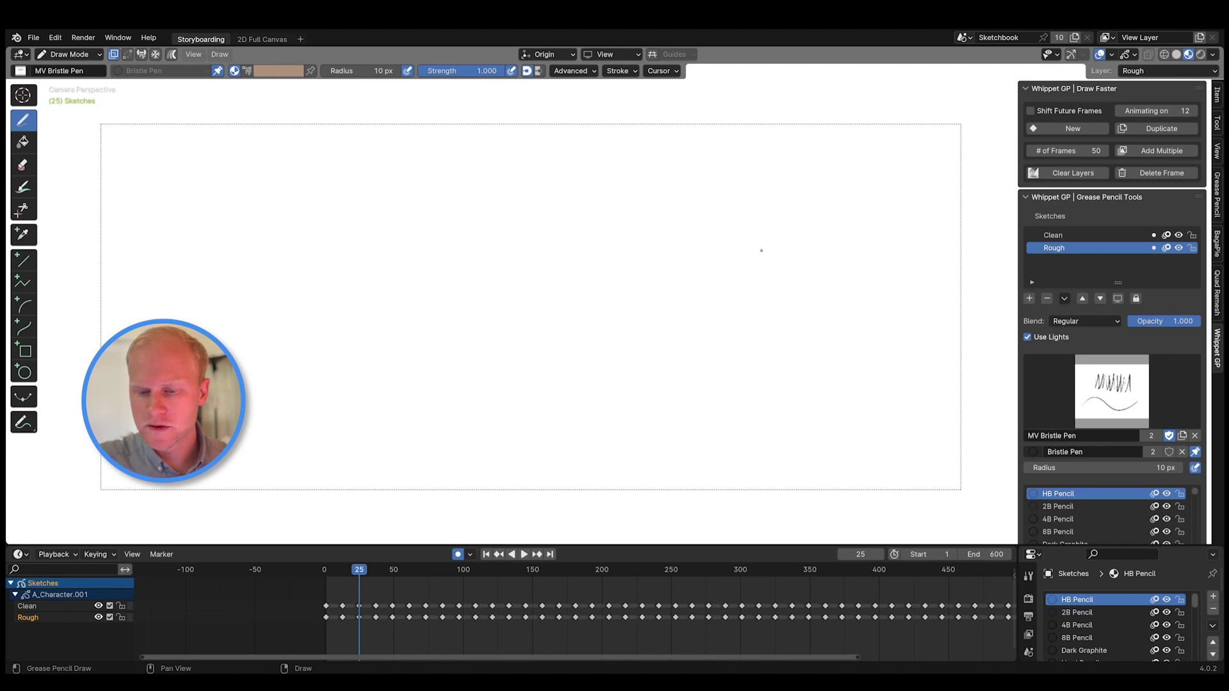
mouse_move(691, 174)
left_mouse_down()
mouse_move(551, 440)
mouse_move(805, 156)
mouse_move(748, 294)
mouse_move(678, 397)
left_mouse_up()
left_click_drag(848, 267, 594, 445)
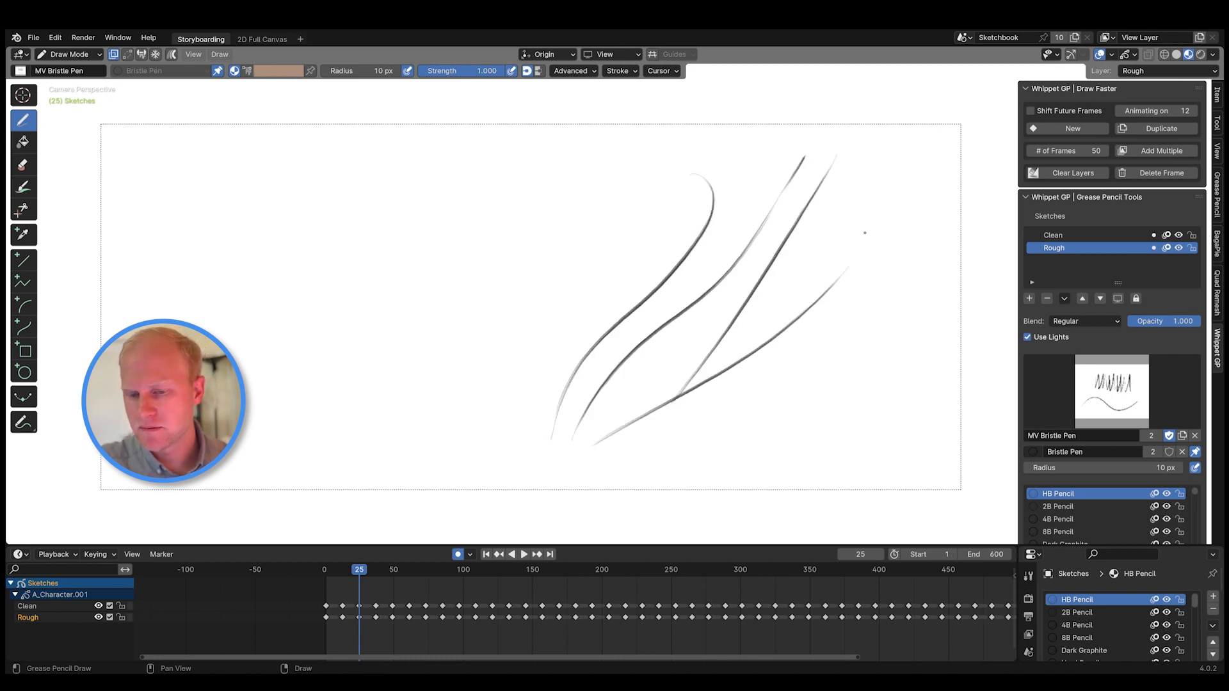
mouse_move(879, 181)
left_mouse_down()
mouse_move(884, 255)
mouse_move(767, 392)
left_mouse_up()
mouse_move(887, 286)
left_mouse_down()
mouse_move(743, 482)
mouse_move(883, 352)
left_mouse_up()
left_click_drag(892, 237, 813, 435)
mouse_move(694, 270)
left_mouse_down()
mouse_move(511, 315)
mouse_move(492, 359)
mouse_move(487, 345)
left_mouse_up()
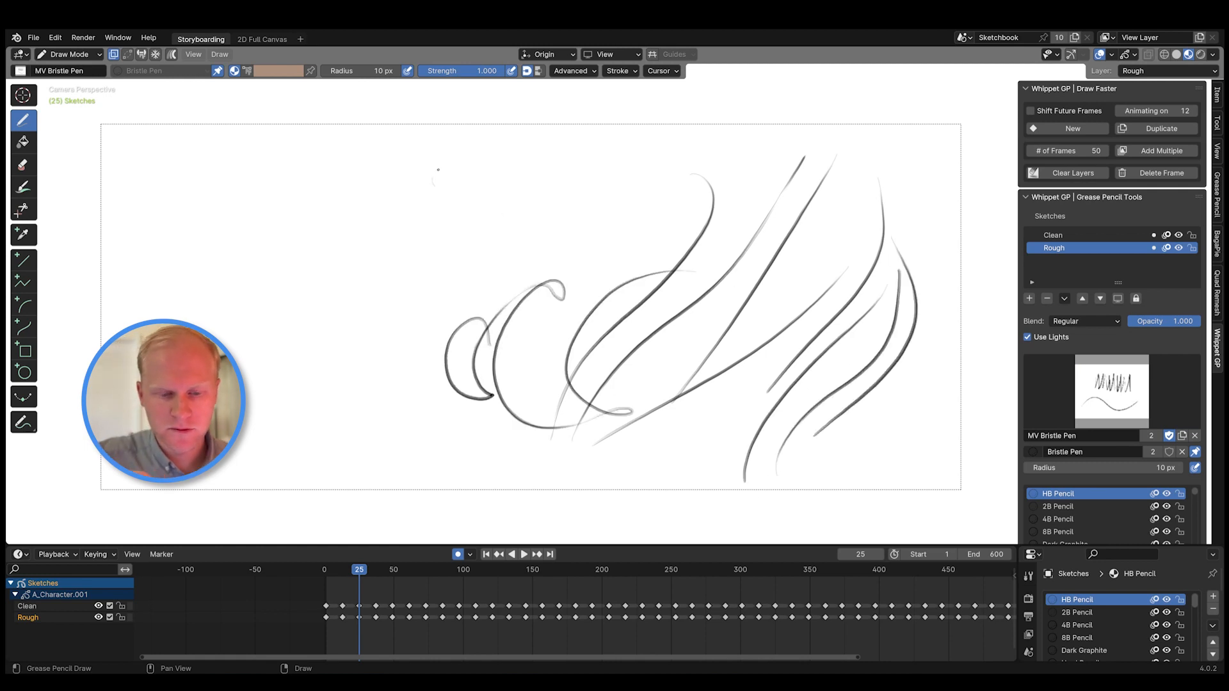
- Sketch a small figure's head, collar, shoulders and arm to the left of the flowing curves with the MV Bristle Pen
left_click_drag(438, 169, 483, 229)
mouse_move(426, 199)
left_mouse_down()
mouse_move(451, 244)
mouse_move(505, 208)
mouse_move(417, 255)
left_mouse_up()
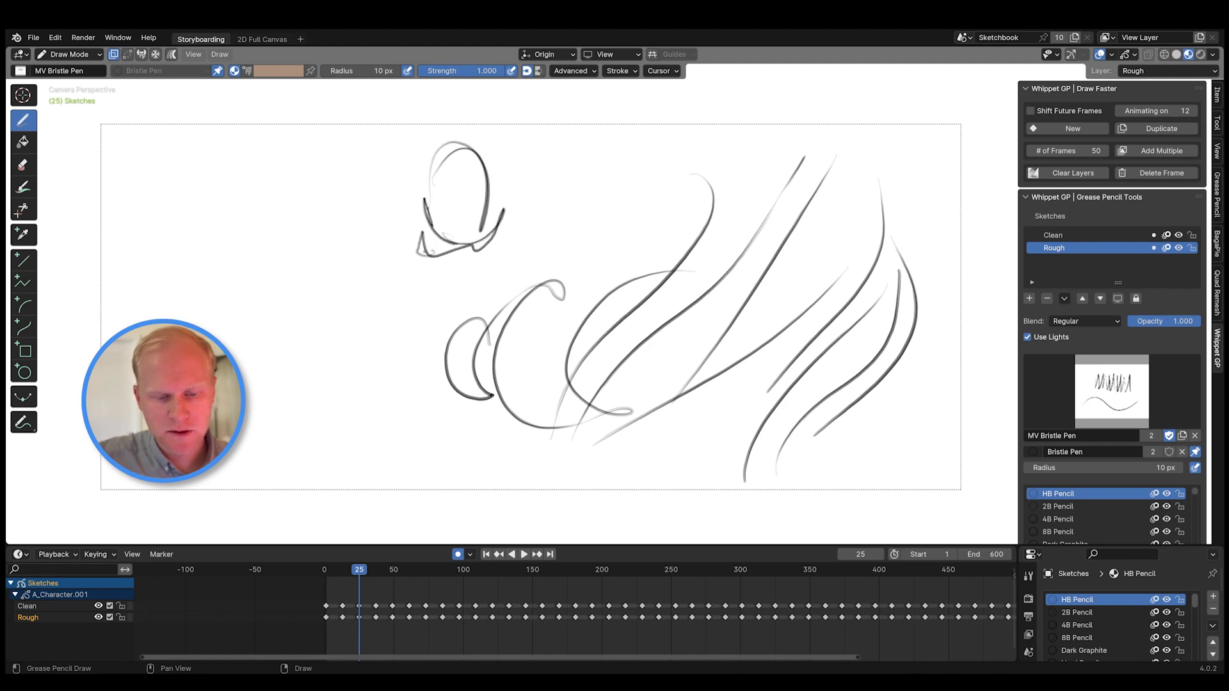
left_click_drag(339, 302, 510, 306)
mouse_move(510, 312)
left_mouse_down()
mouse_move(350, 300)
mouse_move(315, 422)
left_mouse_up()
left_click_drag(339, 326, 318, 400)
left_click_drag(325, 402, 525, 411)
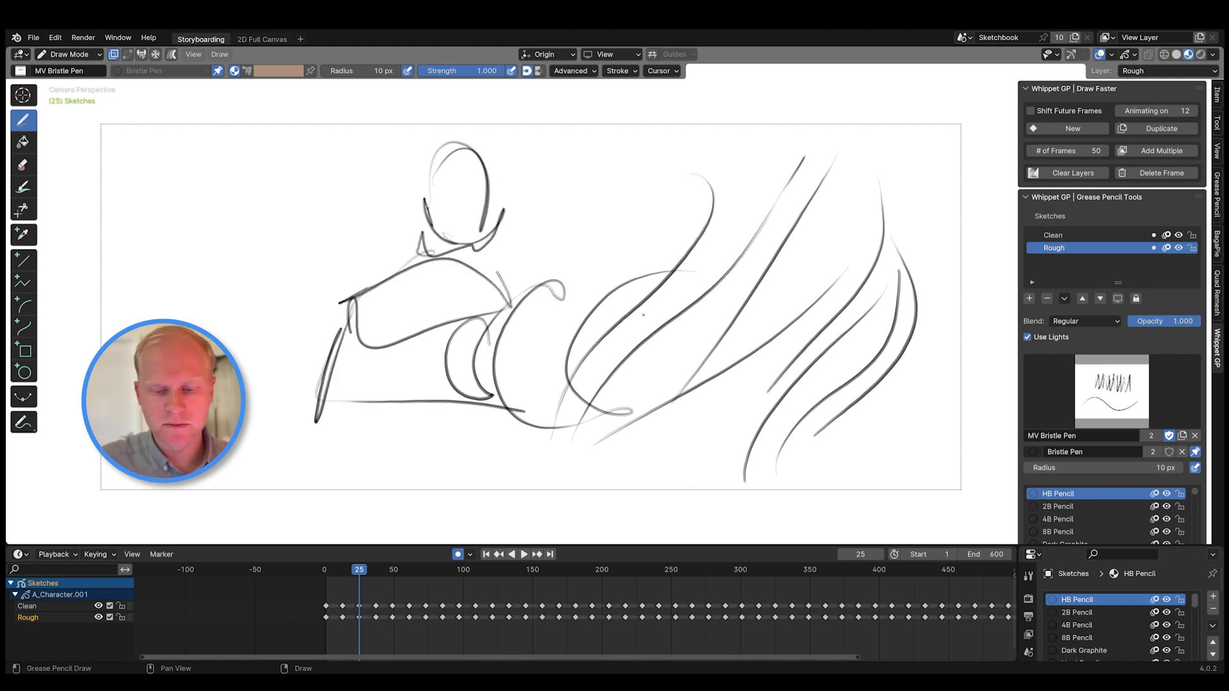
- Clear the frame's drawing and sketch a large head, neck and shoulder outline with the MV Bristle Pen
key("Delete")
left_click_drag(283, 235, 419, 294)
mouse_move(307, 149)
left_mouse_down()
mouse_move(407, 330)
mouse_move(276, 337)
left_mouse_up()
left_click_drag(283, 296, 233, 355)
left_click_drag(242, 371, 438, 397)
left_click_drag(379, 338, 438, 395)
left_click_drag(432, 373, 515, 466)
left_click_drag(393, 334, 427, 362)
- Add the ear, face profile, neck lines and jawline to the large head
left_click_drag(370, 228, 362, 266)
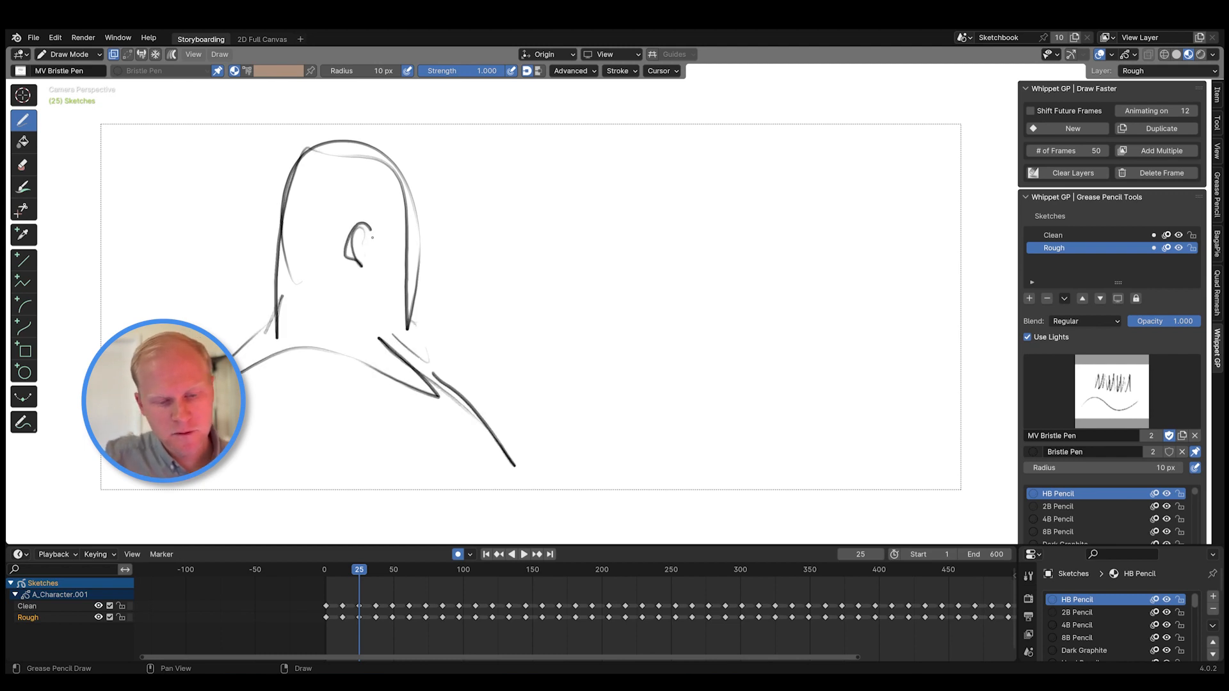
left_click_drag(414, 231, 404, 344)
left_click_drag(351, 306, 353, 331)
left_click_drag(316, 300, 295, 331)
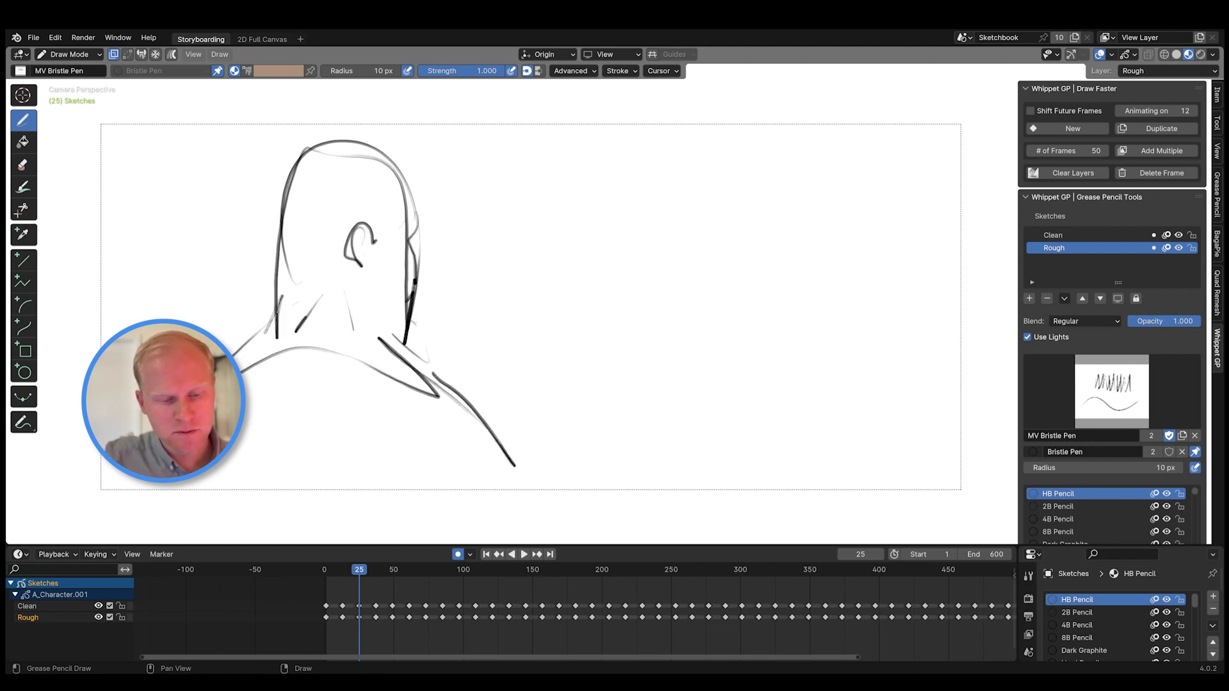
left_click_drag(358, 261, 272, 314)
- Reinforce the shoulder line of the large figure and add long torso lines beneath it
left_click_drag(417, 362, 436, 390)
left_click_drag(394, 332, 474, 407)
left_click_drag(474, 407, 551, 487)
left_click_drag(383, 439, 426, 455)
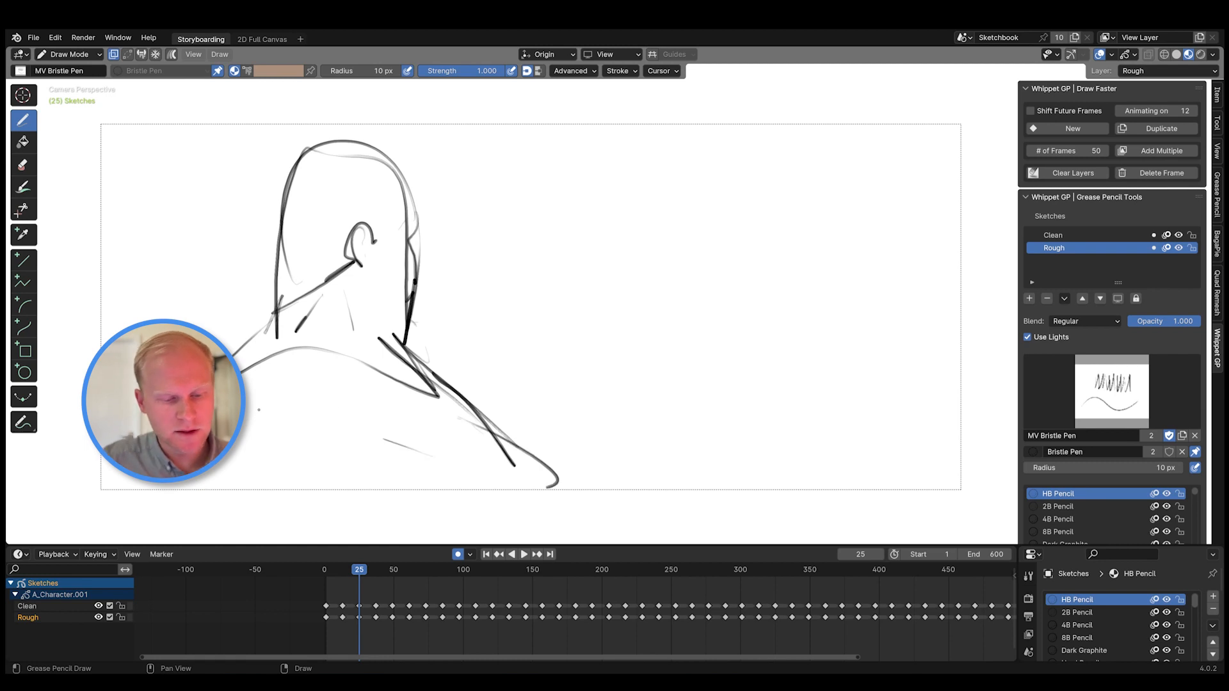
left_click_drag(296, 403, 528, 475)
- Set the MV Bristle Pen's radius to 50 px and paint broad bristle strokes over the figure's shoulder and chest
right_click(615, 351)
left_click(614, 347)
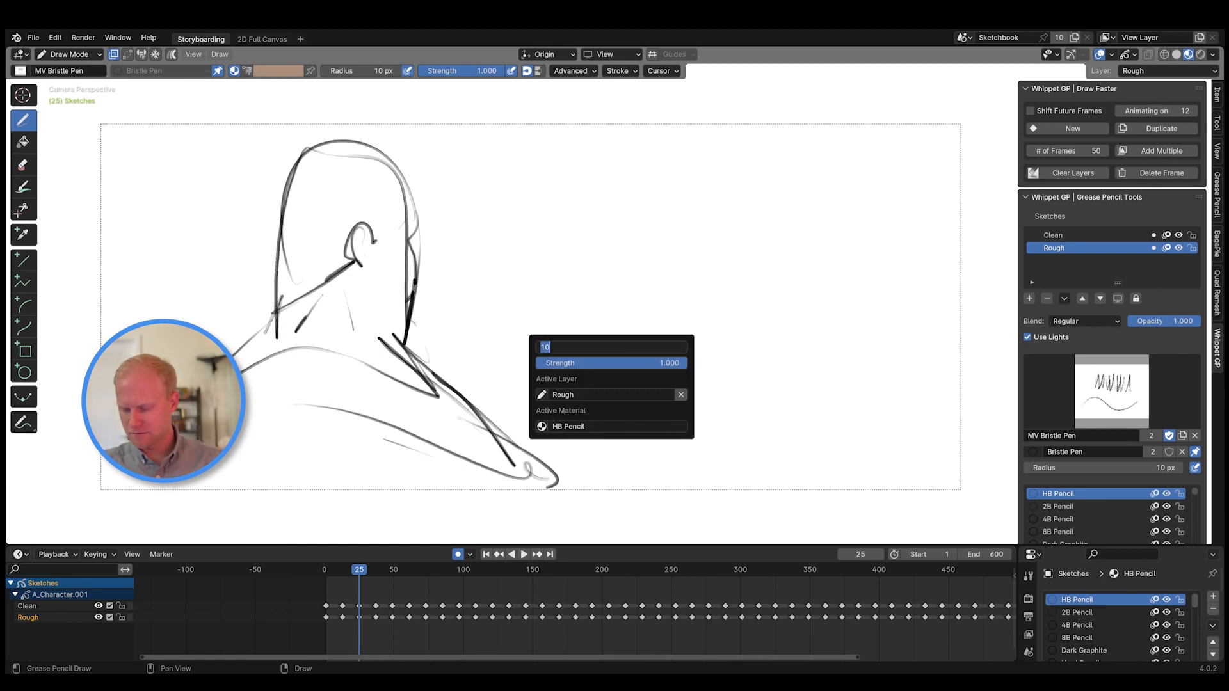
type("50")
key("Return")
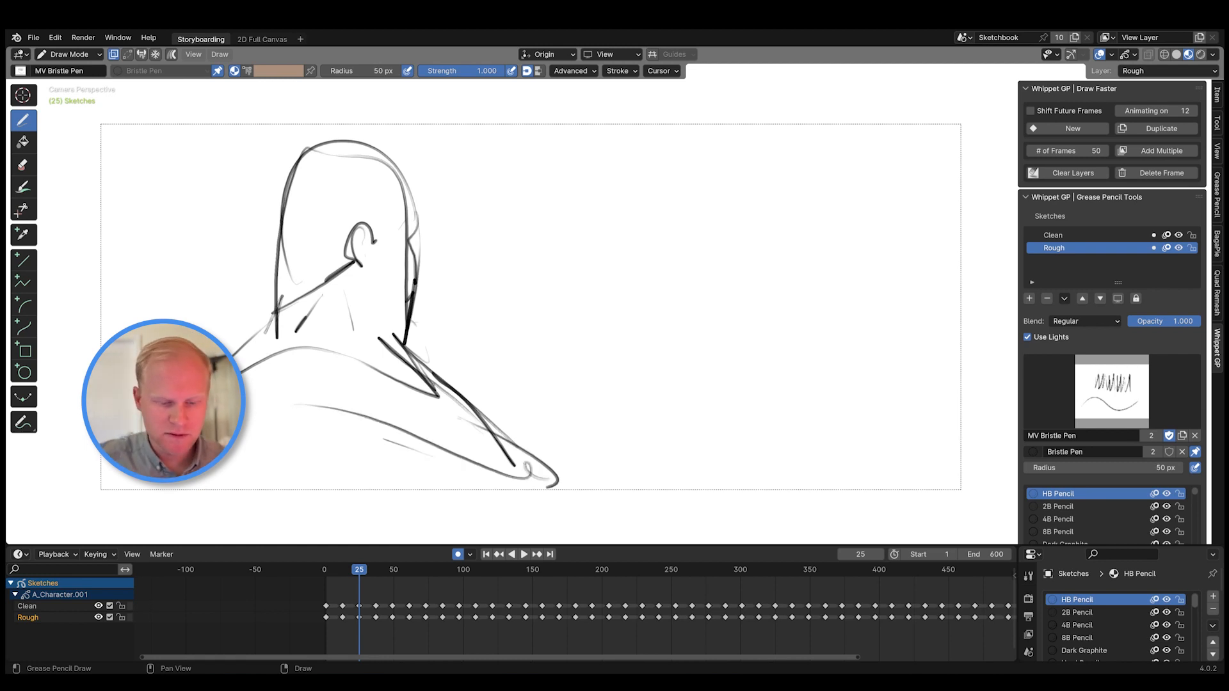
left_click_drag(394, 356, 512, 483)
left_click_drag(422, 379, 529, 496)
mouse_move(415, 419)
left_mouse_down()
mouse_move(519, 479)
mouse_move(247, 442)
left_mouse_up()
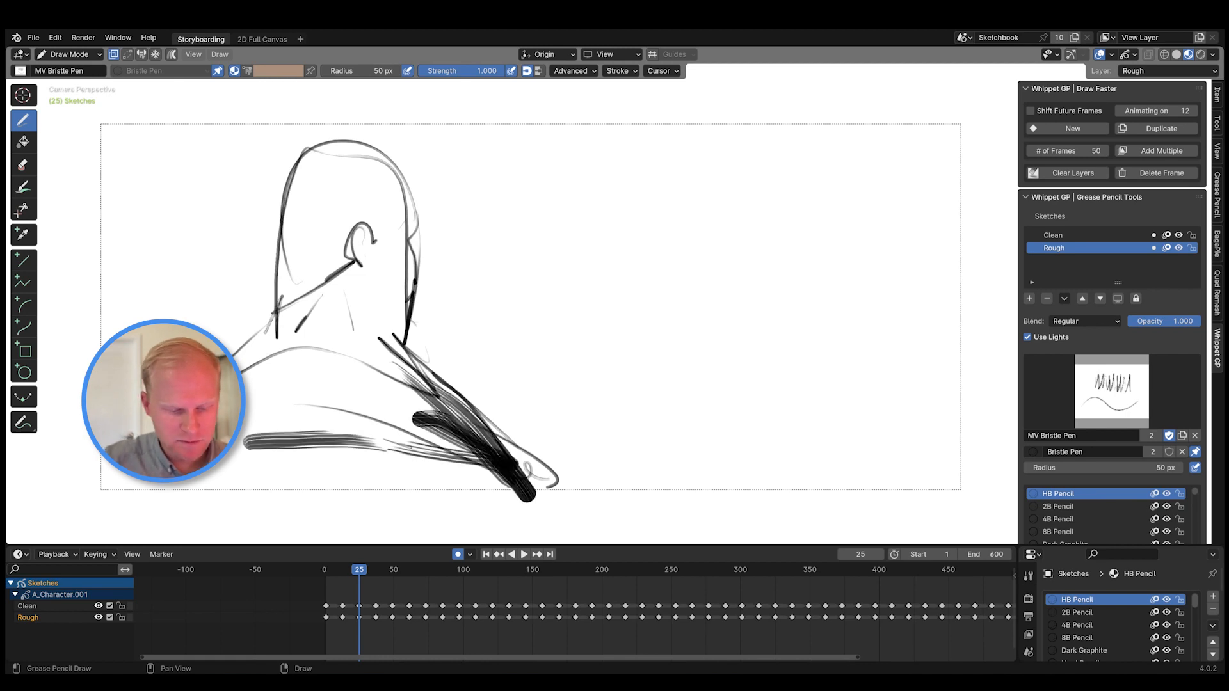
- Paint broad bristle strokes across the figure's lower torso, along the jaw and down the back of the head
left_click_drag(425, 452, 247, 453)
mouse_move(247, 466)
left_mouse_down()
mouse_move(493, 473)
mouse_move(520, 484)
left_mouse_up()
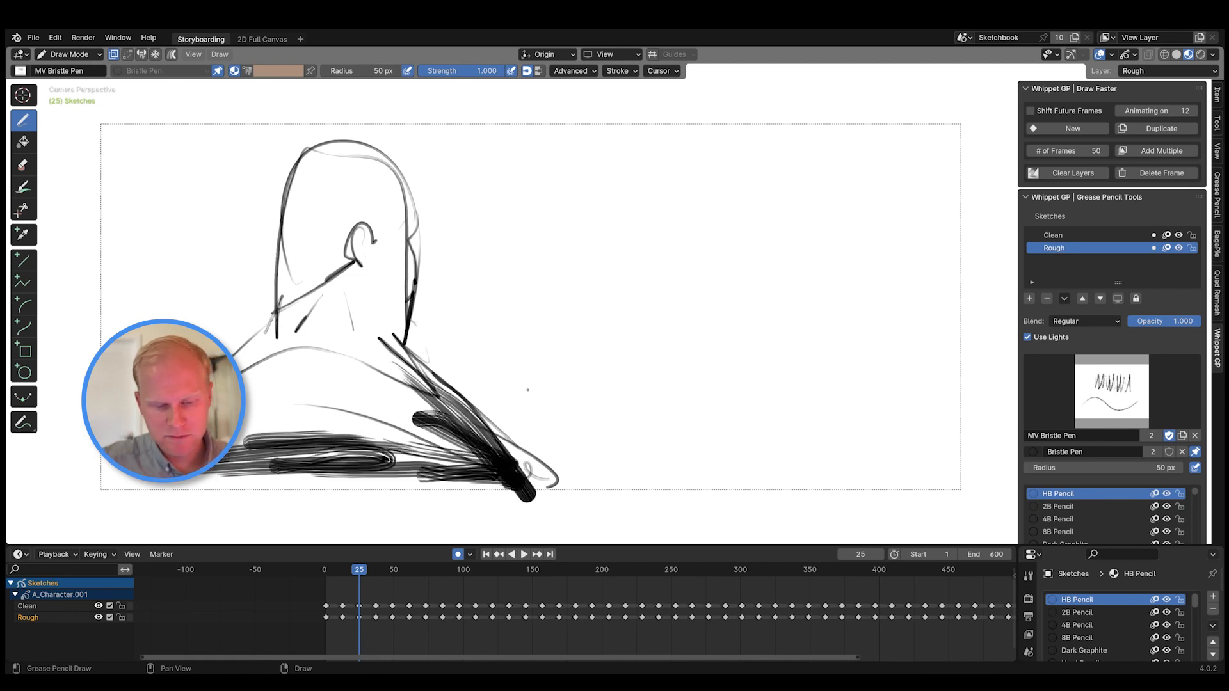
mouse_move(324, 263)
left_mouse_down()
mouse_move(274, 298)
mouse_move(286, 289)
left_mouse_up()
left_click_drag(295, 185, 290, 306)
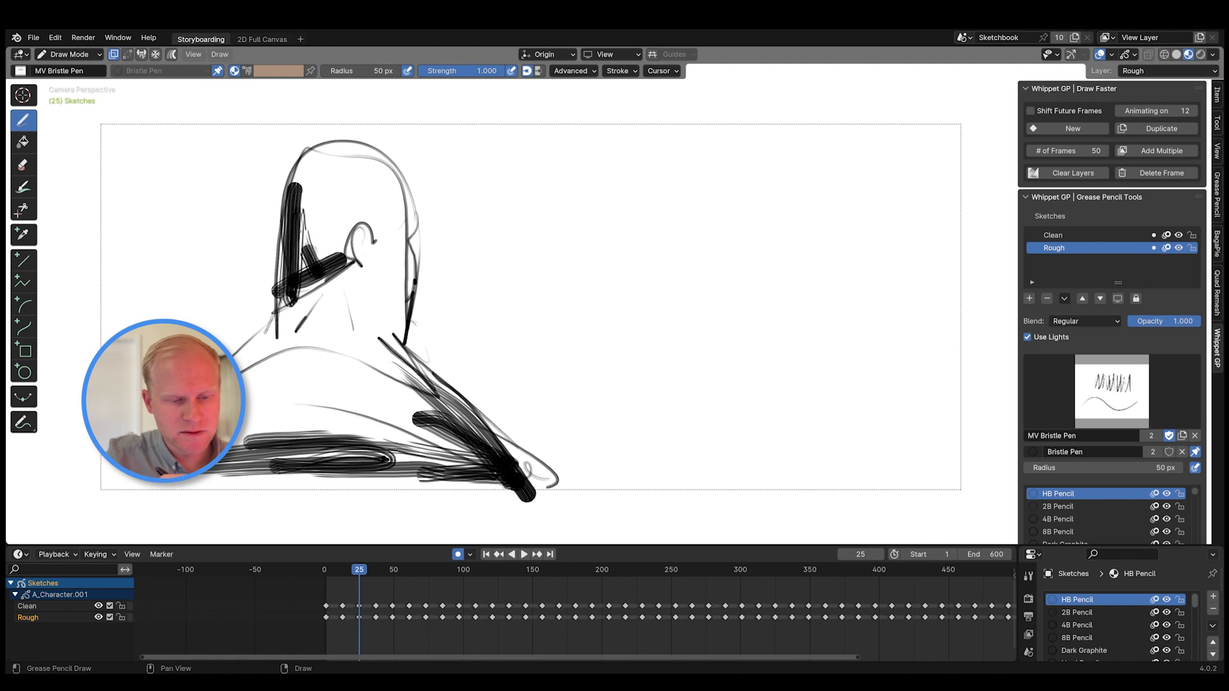
- Try shading further inside the head with broad bristle strokes, and undo the most recent head strokes
left_click_drag(349, 259, 297, 211)
mouse_move(361, 224)
left_mouse_down()
mouse_move(327, 197)
mouse_move(384, 186)
mouse_move(326, 161)
left_mouse_up()
key("ctrl+z")
key("ctrl+z")
key("ctrl+z")
key("ctrl+z")
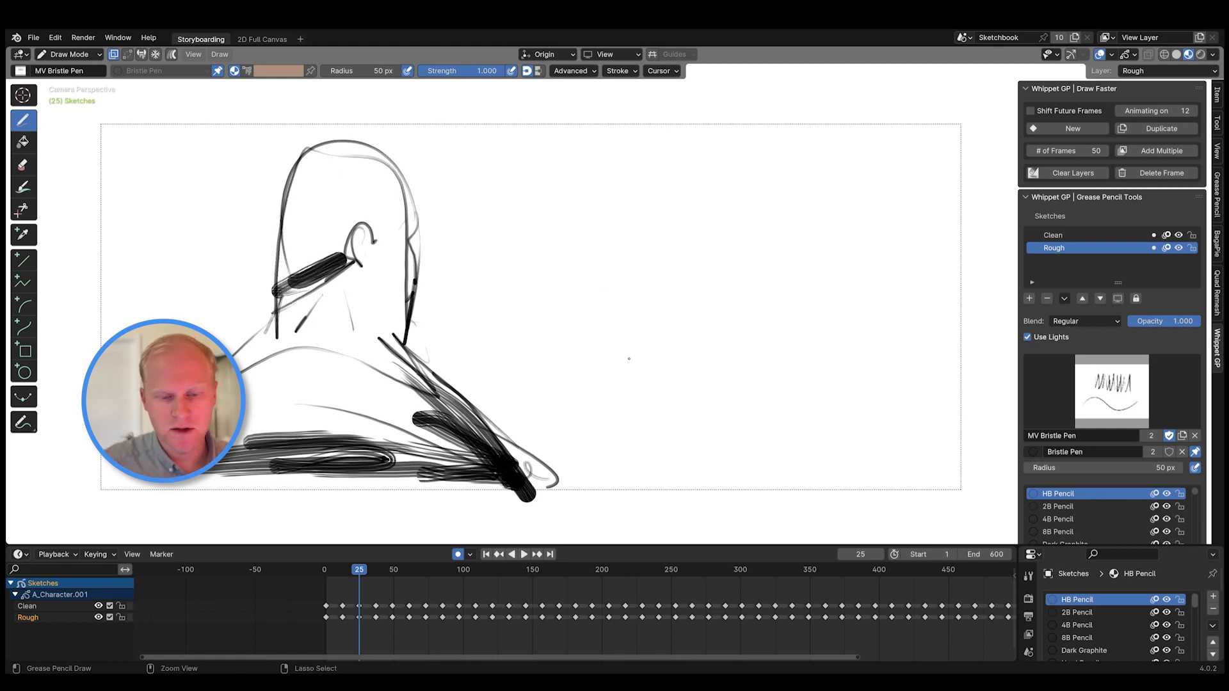
- Paint a broad zigzag beside the figure, and with the radius set to 10 px draw thin loops and curves around it
mouse_move(606, 361)
left_mouse_down()
mouse_move(752, 306)
mouse_move(618, 429)
mouse_move(745, 455)
mouse_move(873, 441)
left_mouse_up()
right_click(881, 347)
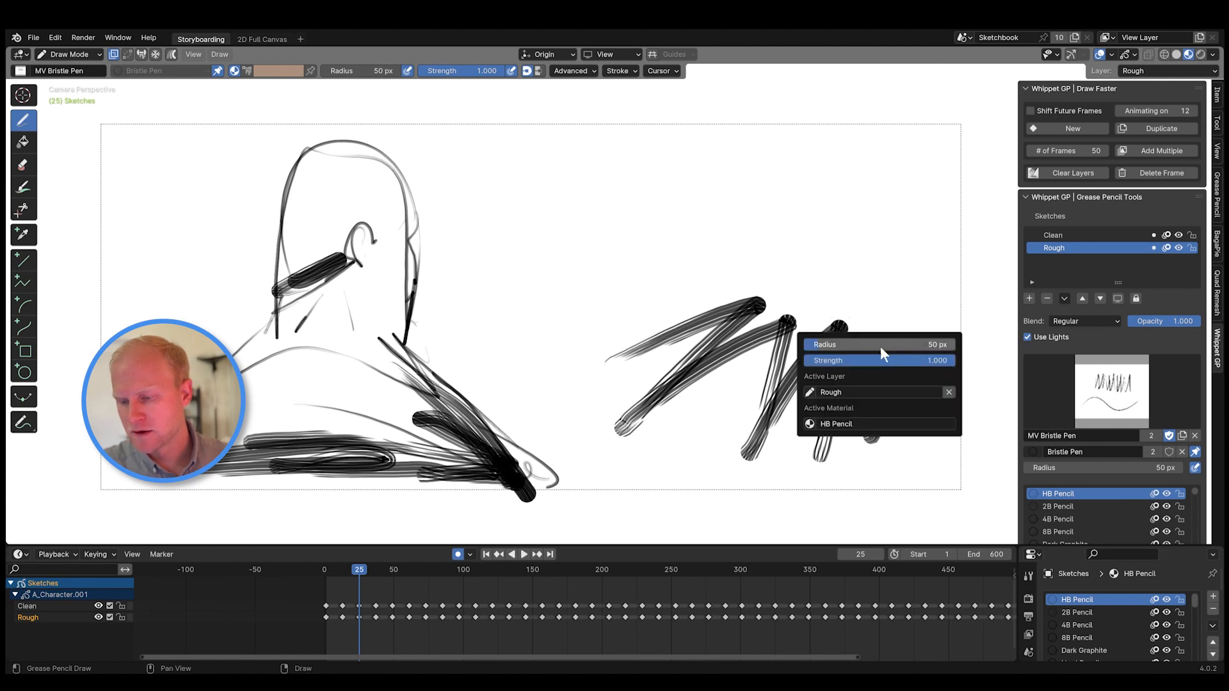
left_click(881, 344)
type("10")
key("Return")
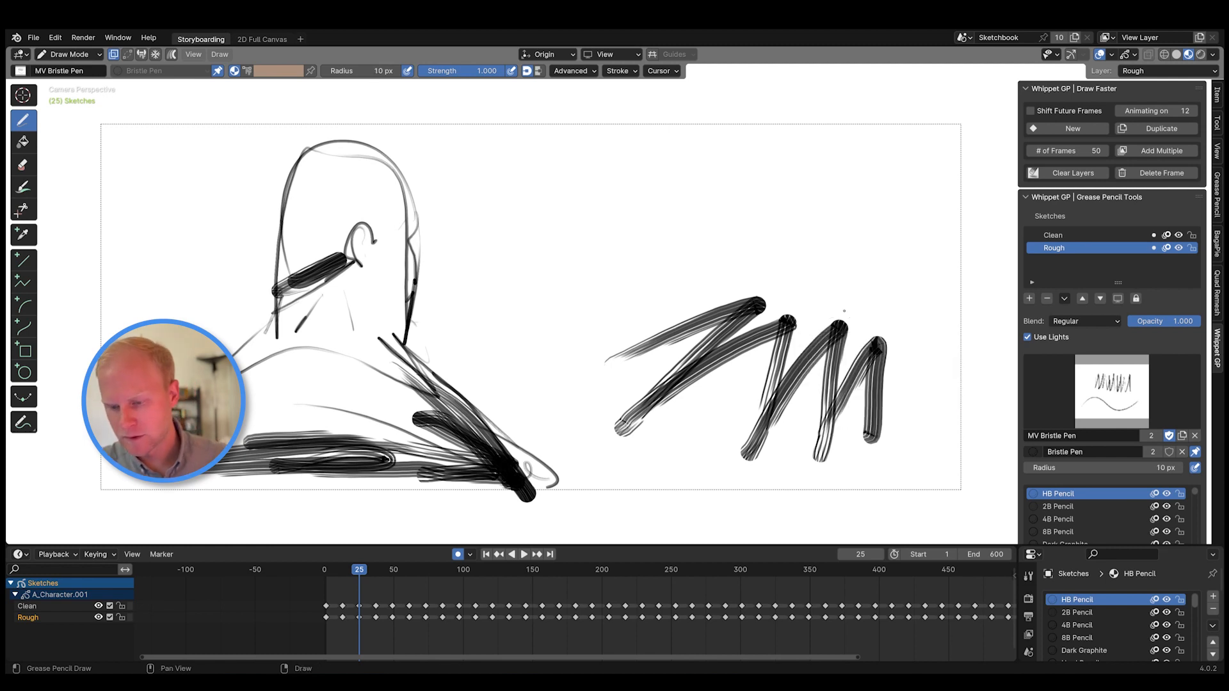
left_click_drag(845, 312, 857, 329)
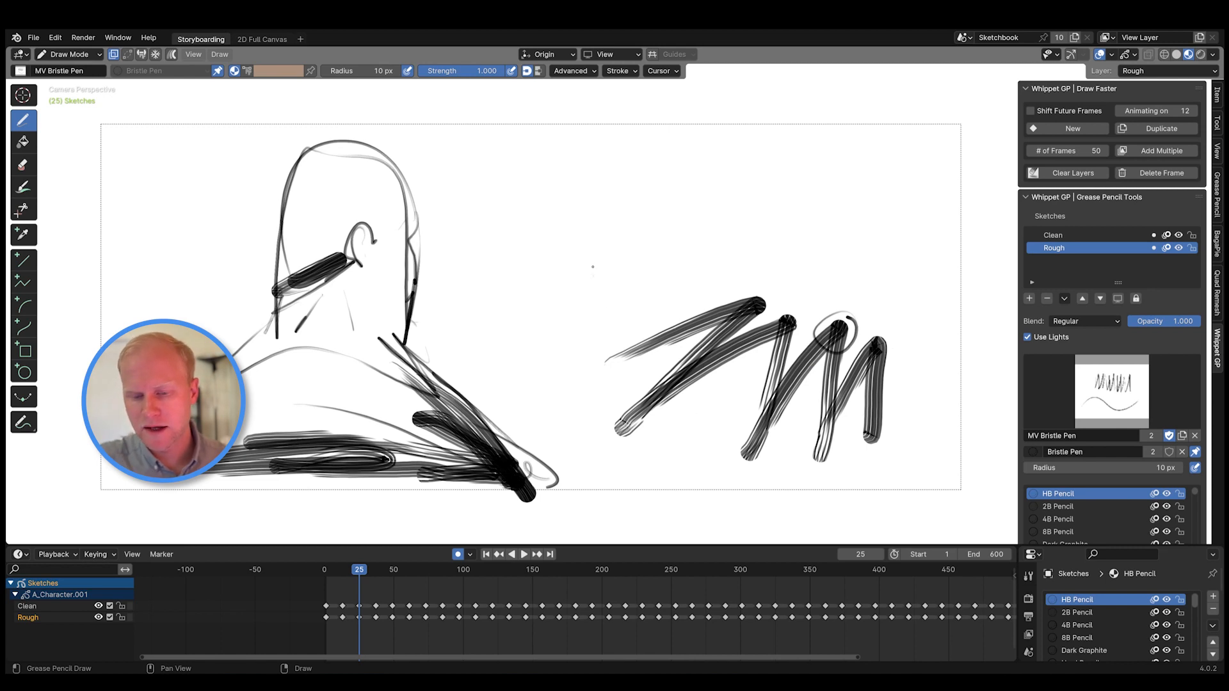
mouse_move(592, 268)
left_mouse_down()
mouse_move(720, 259)
mouse_move(514, 369)
left_mouse_up()
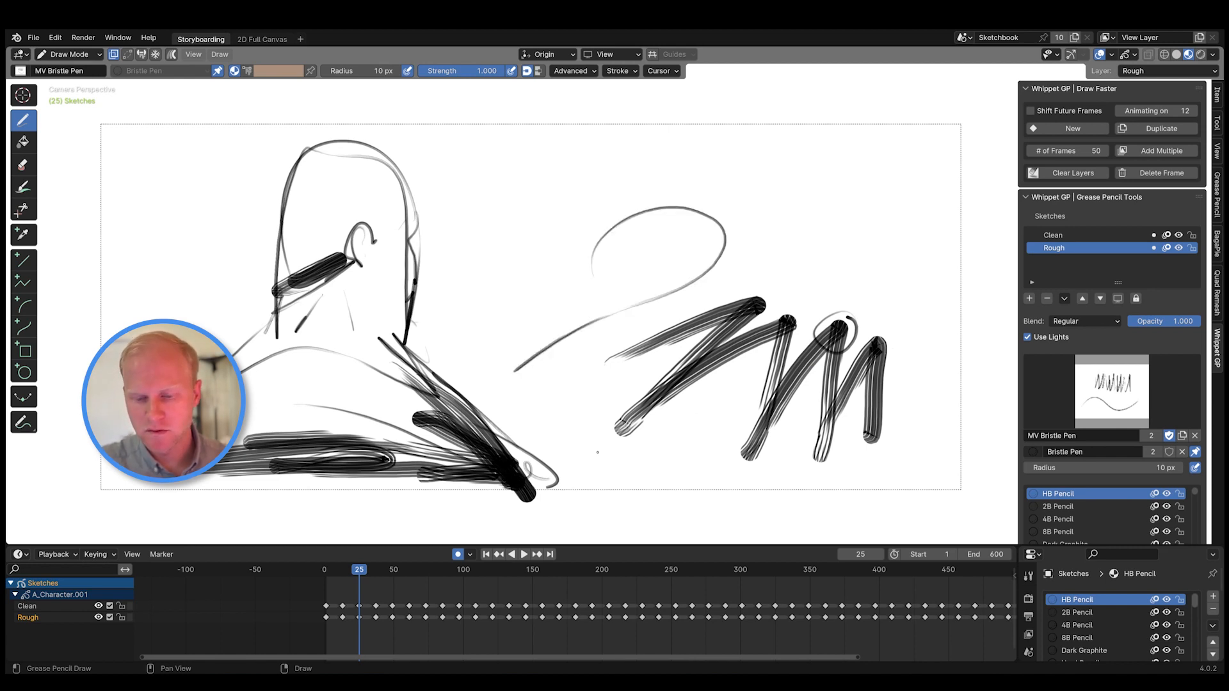
mouse_move(832, 170)
left_mouse_down()
mouse_move(797, 253)
mouse_move(844, 255)
mouse_move(872, 316)
left_mouse_up()
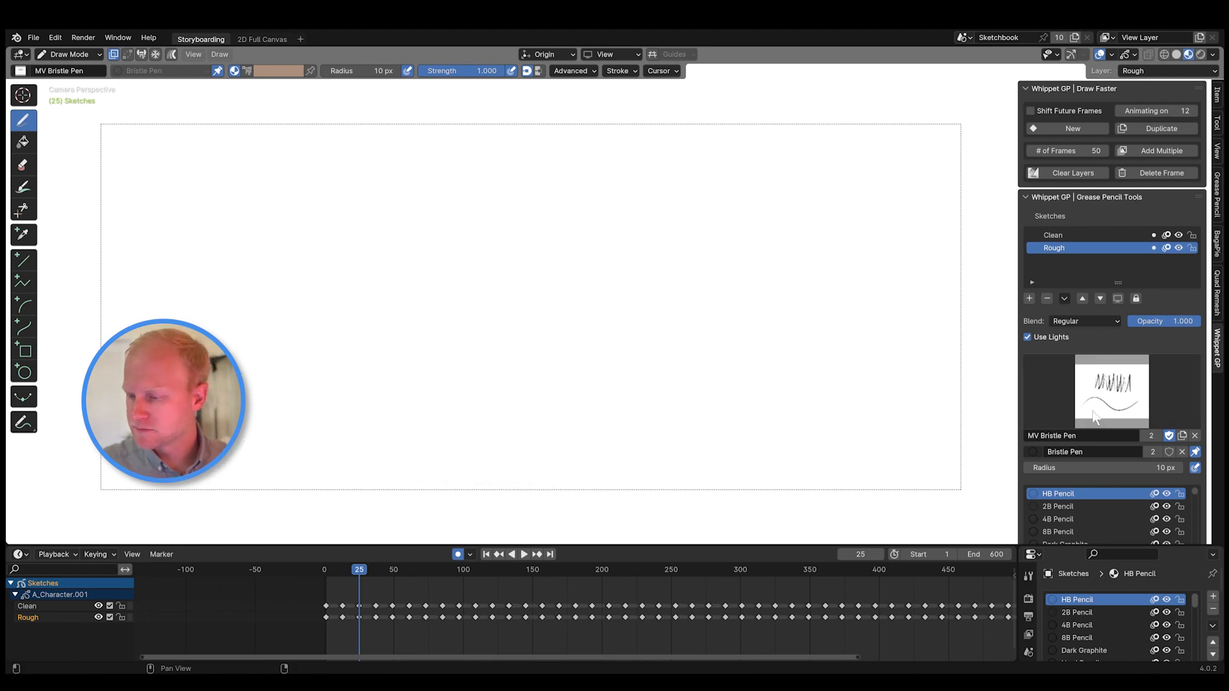
- Switch to the MV Brush Marker and draw two hatched swatches on the empty frame
left_click(1112, 391)
left_click(969, 112)
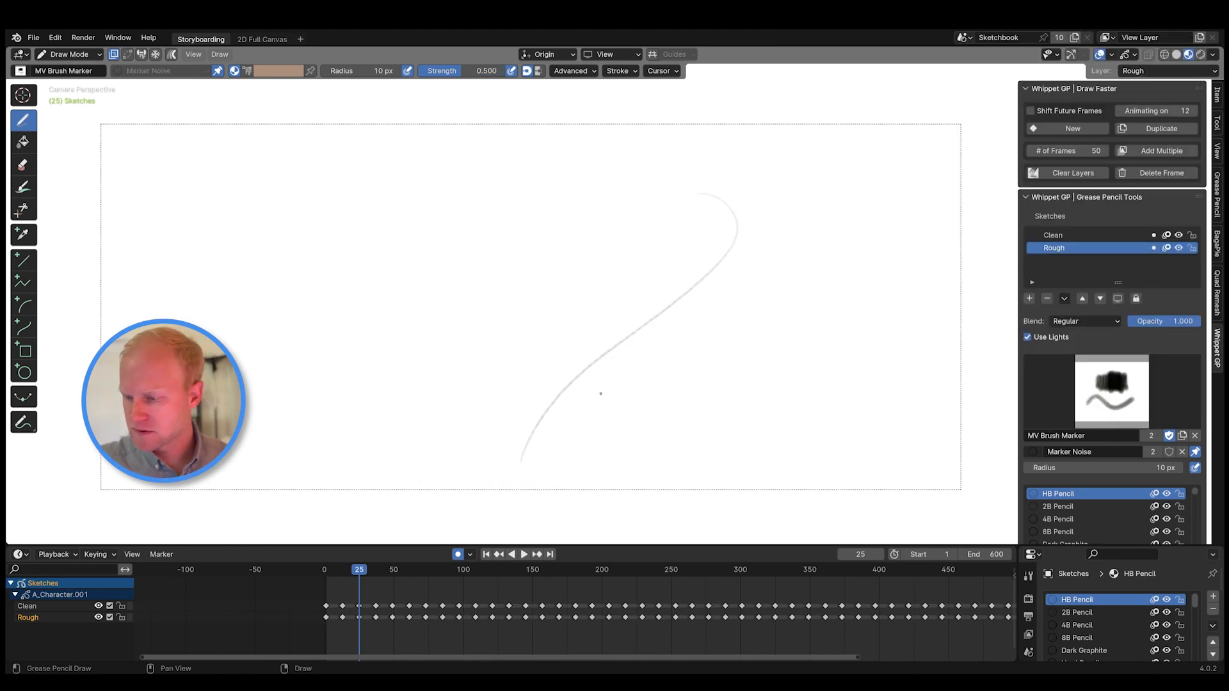
key("ctrl+z")
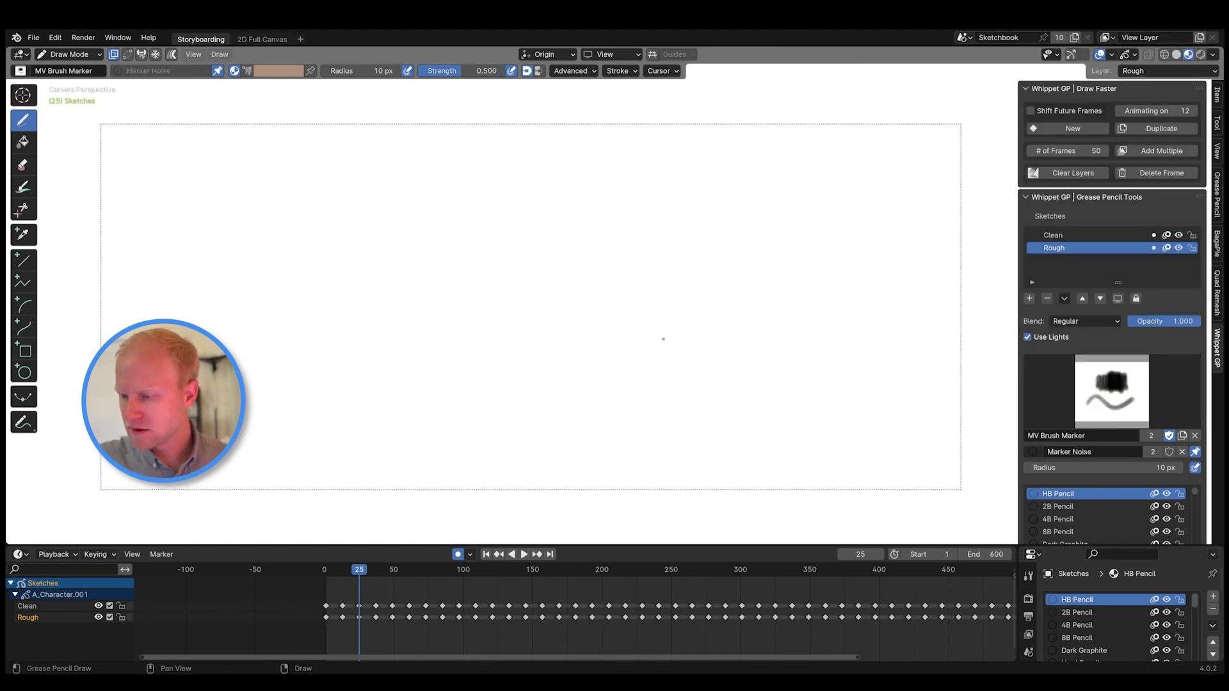
mouse_move(742, 229)
left_mouse_down()
mouse_move(643, 315)
mouse_move(704, 317)
mouse_move(672, 362)
left_mouse_up()
key("ctrl+z")
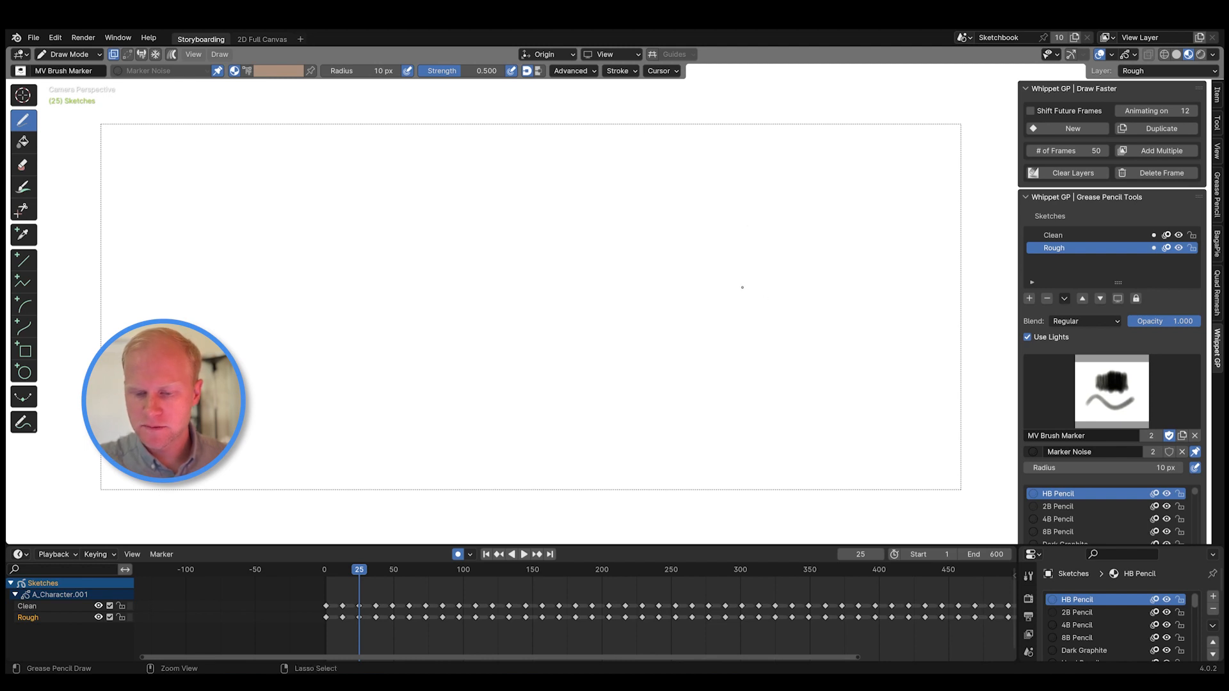
mouse_move(696, 186)
left_mouse_down()
mouse_move(633, 266)
mouse_move(702, 203)
mouse_move(687, 245)
mouse_move(742, 311)
left_mouse_up()
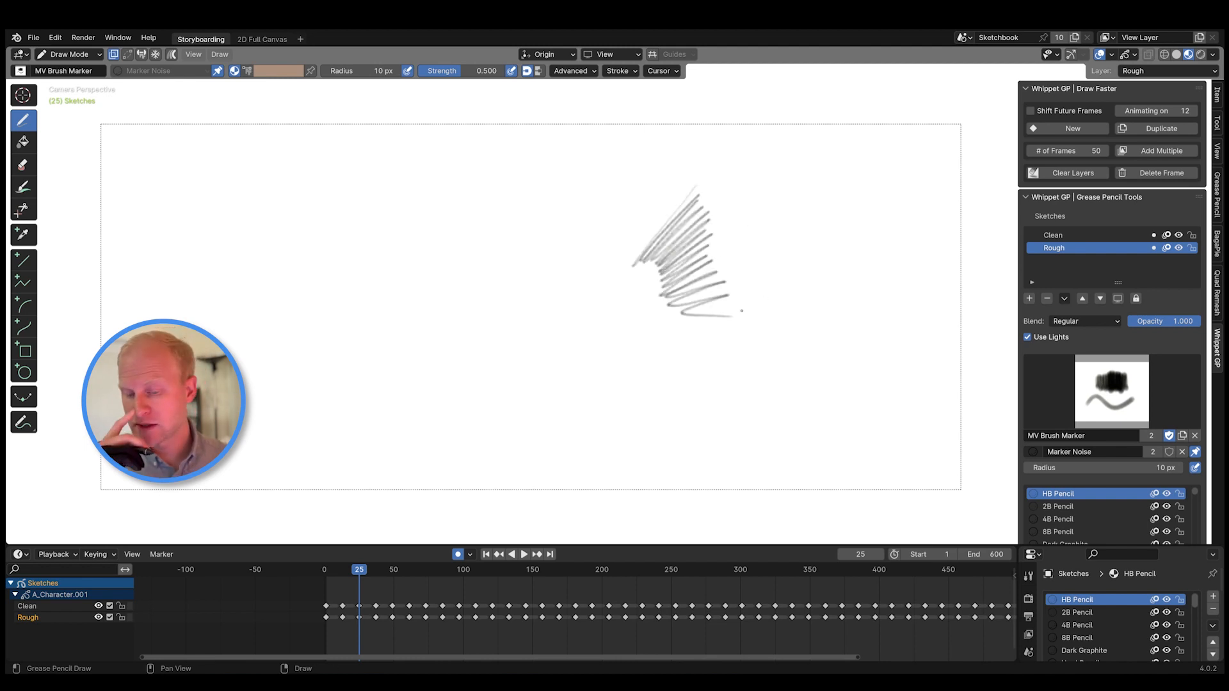
mouse_move(778, 268)
left_mouse_down()
mouse_move(783, 320)
mouse_move(797, 275)
mouse_move(807, 317)
mouse_move(814, 289)
mouse_move(826, 299)
left_mouse_up()
- Set the MV Brush Marker's radius to 50 px, clear the swatches and paint broad marker strokes
right_click(780, 384)
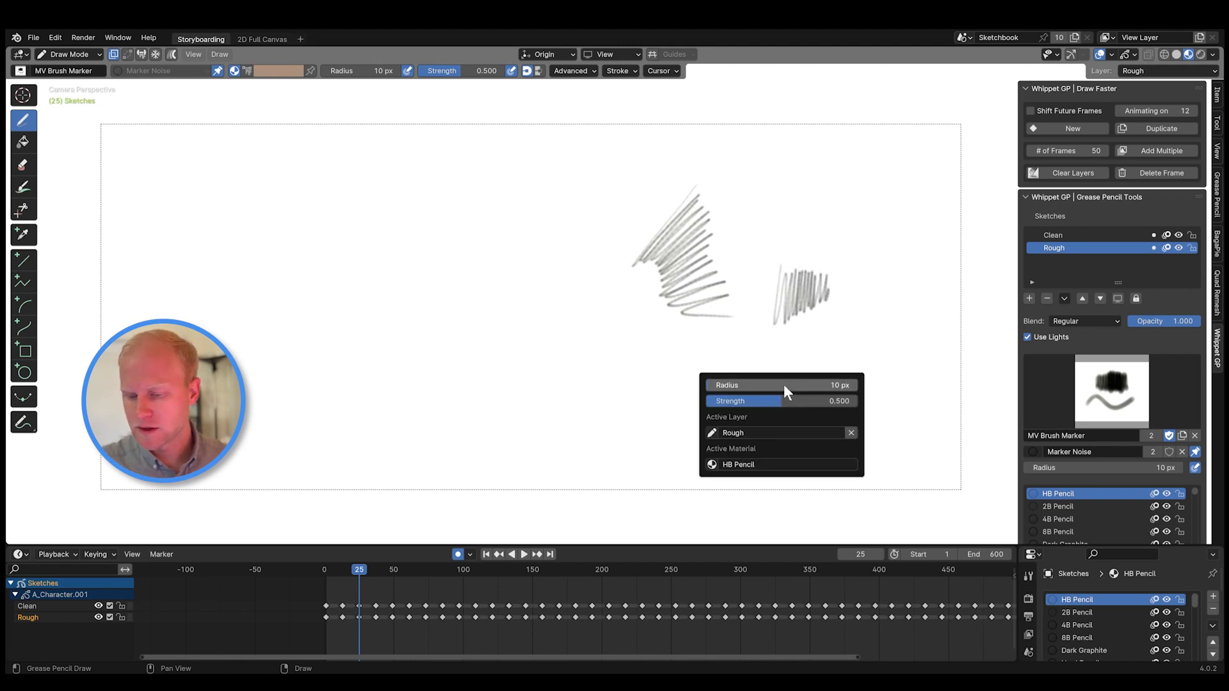
left_click(785, 384)
key("Return")
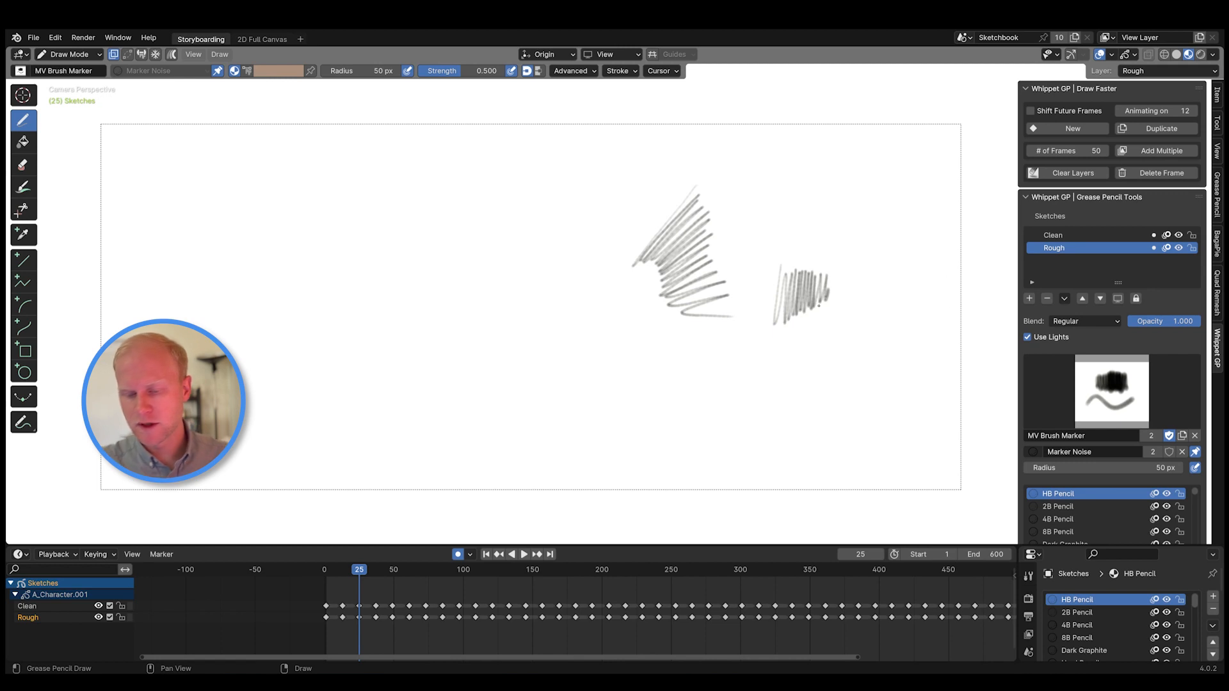
key("Delete")
mouse_move(670, 209)
left_mouse_down()
mouse_move(742, 224)
mouse_move(659, 272)
mouse_move(624, 320)
mouse_move(695, 259)
mouse_move(646, 339)
mouse_move(731, 300)
mouse_move(742, 320)
mouse_move(691, 358)
mouse_move(774, 314)
mouse_move(715, 368)
mouse_move(762, 323)
mouse_move(720, 378)
mouse_move(782, 342)
left_mouse_up()
mouse_move(824, 179)
left_mouse_down()
mouse_move(839, 307)
mouse_move(896, 285)
mouse_move(875, 206)
mouse_move(886, 269)
mouse_move(826, 304)
mouse_move(899, 302)
mouse_move(452, 460)
mouse_move(893, 394)
left_mouse_up()
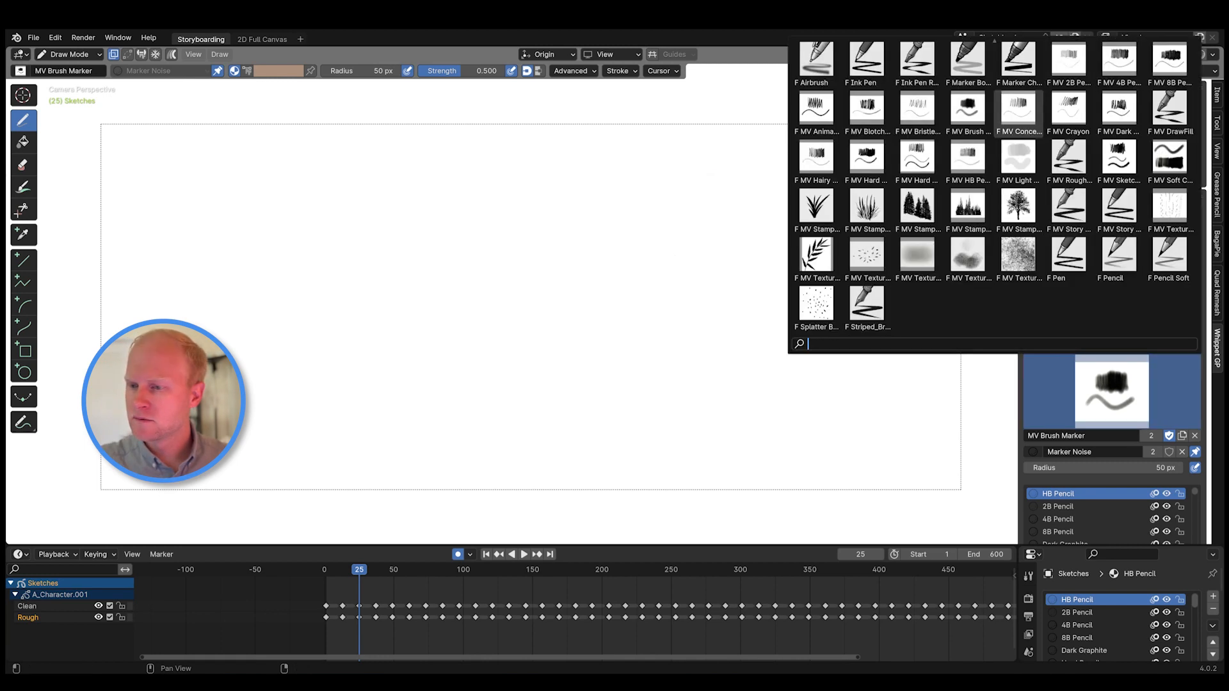
- Switch to the MV Concept Pen, draw a looping curve swatch and outline a small oval head
left_click(848, 73)
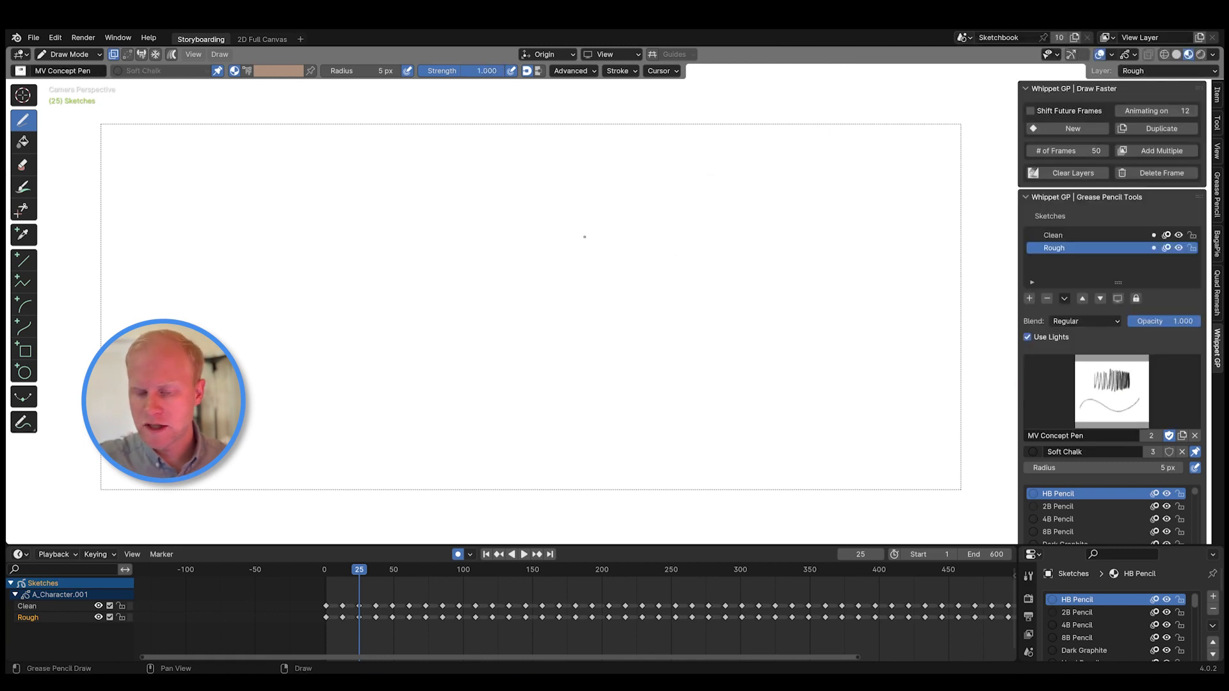
mouse_move(582, 226)
left_mouse_down()
mouse_move(556, 400)
mouse_move(592, 384)
mouse_move(574, 400)
mouse_move(676, 403)
left_mouse_up()
mouse_move(722, 194)
left_mouse_down()
mouse_move(768, 269)
mouse_move(706, 282)
mouse_move(754, 299)
left_mouse_up()
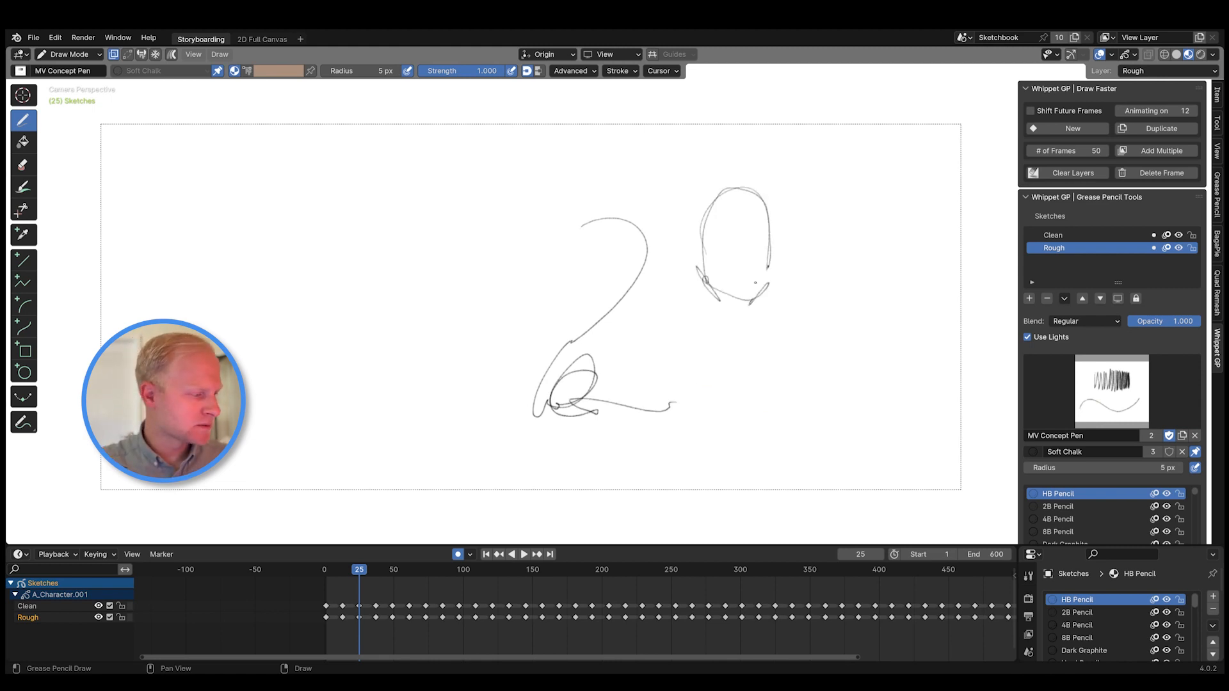
- Add guidelines, frowning eyes and a curled moustache to the small oval head
left_click_drag(701, 249, 772, 251)
left_click_drag(739, 225, 733, 307)
left_click_drag(741, 204, 736, 295)
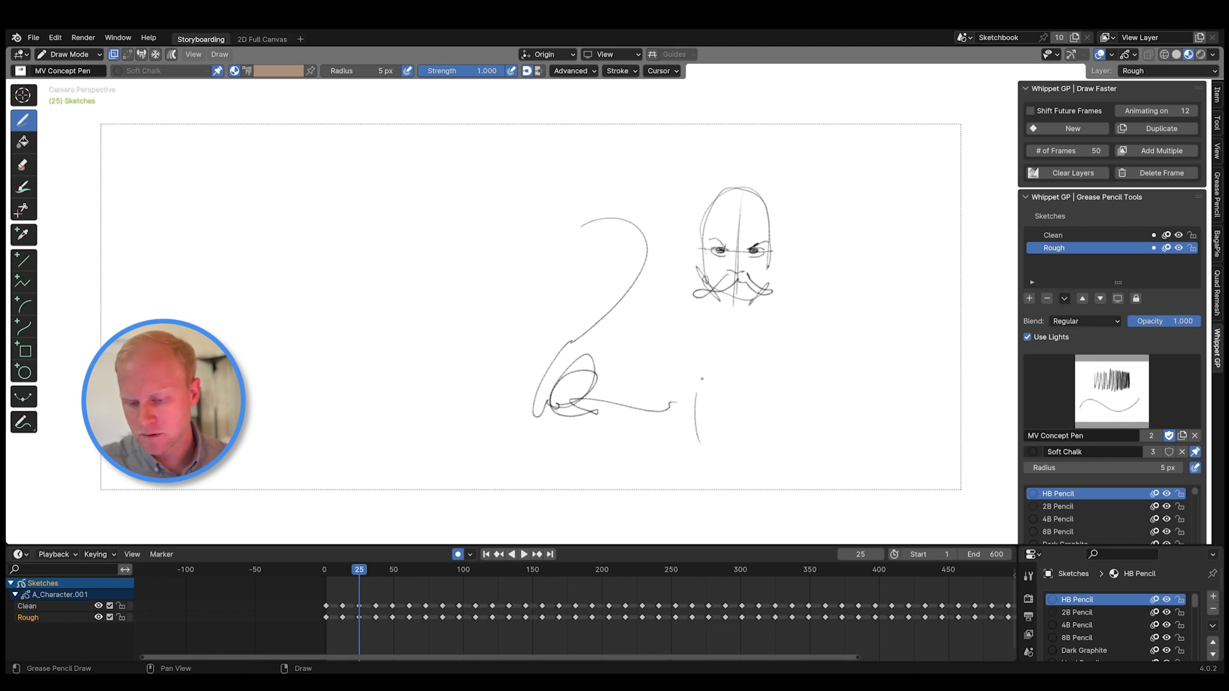
- Sketch a long horizontal cylinder below the head, with a rounded near end and doubled upper and lower edges
left_click_drag(702, 378, 725, 460)
left_click_drag(717, 379, 850, 363)
left_click_drag(695, 377, 886, 354)
left_click_drag(876, 353, 911, 405)
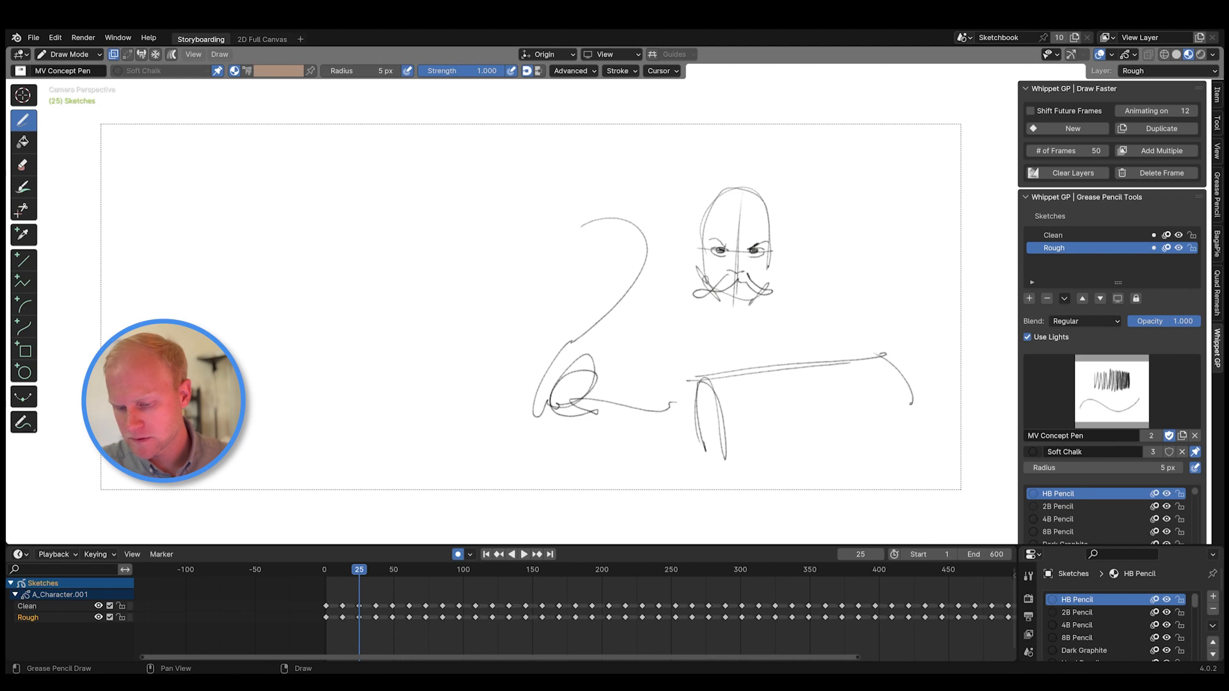
left_click_drag(720, 446, 925, 421)
left_click_drag(916, 418, 760, 440)
mouse_move(728, 450)
left_mouse_down()
mouse_move(930, 427)
mouse_move(903, 437)
left_mouse_up()
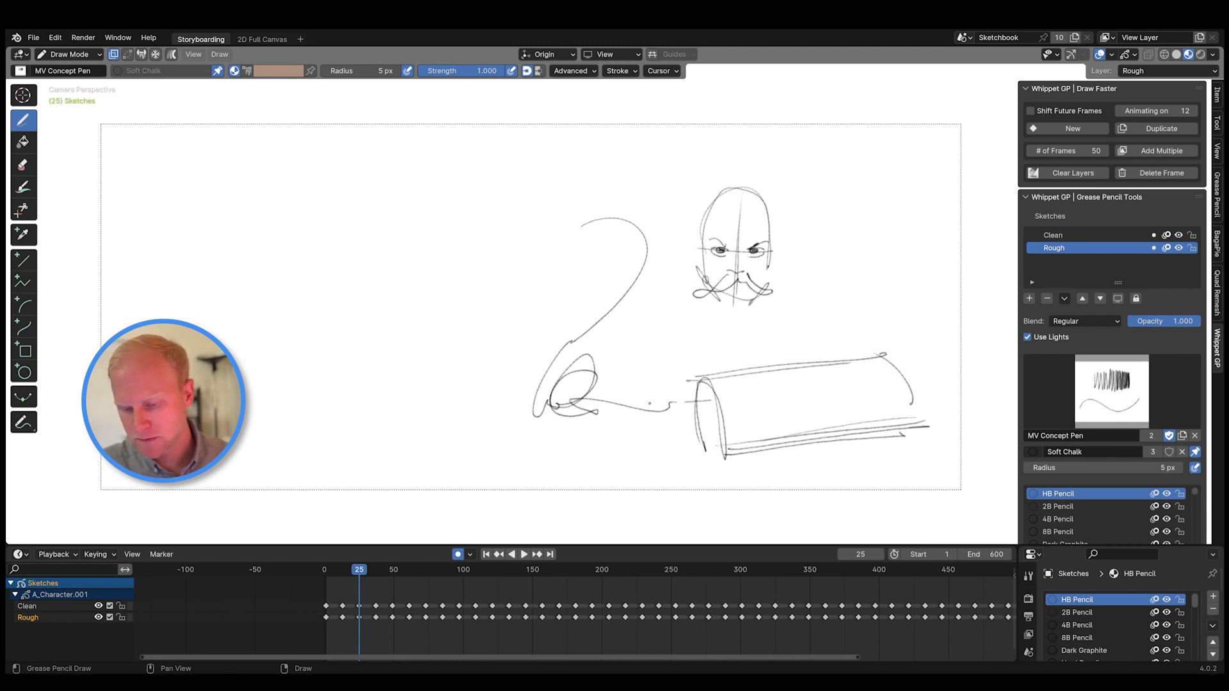
- Erase the looping curve swatch and draw narrow parallel rod lines extending from the cylinder's near end, plus small surface details
left_click_drag(649, 404, 589, 410)
left_click_drag(619, 404, 645, 403)
mouse_move(596, 371)
left_mouse_down("ctrl")
mouse_move(557, 397)
mouse_move(578, 420)
mouse_move(725, 411)
left_mouse_up("ctrl")
left_click_drag(721, 411, 615, 419)
left_click_drag(615, 419, 709, 424)
mouse_move(680, 423)
left_mouse_down()
mouse_move(642, 432)
mouse_move(724, 428)
left_mouse_up()
left_click_drag(656, 430, 712, 426)
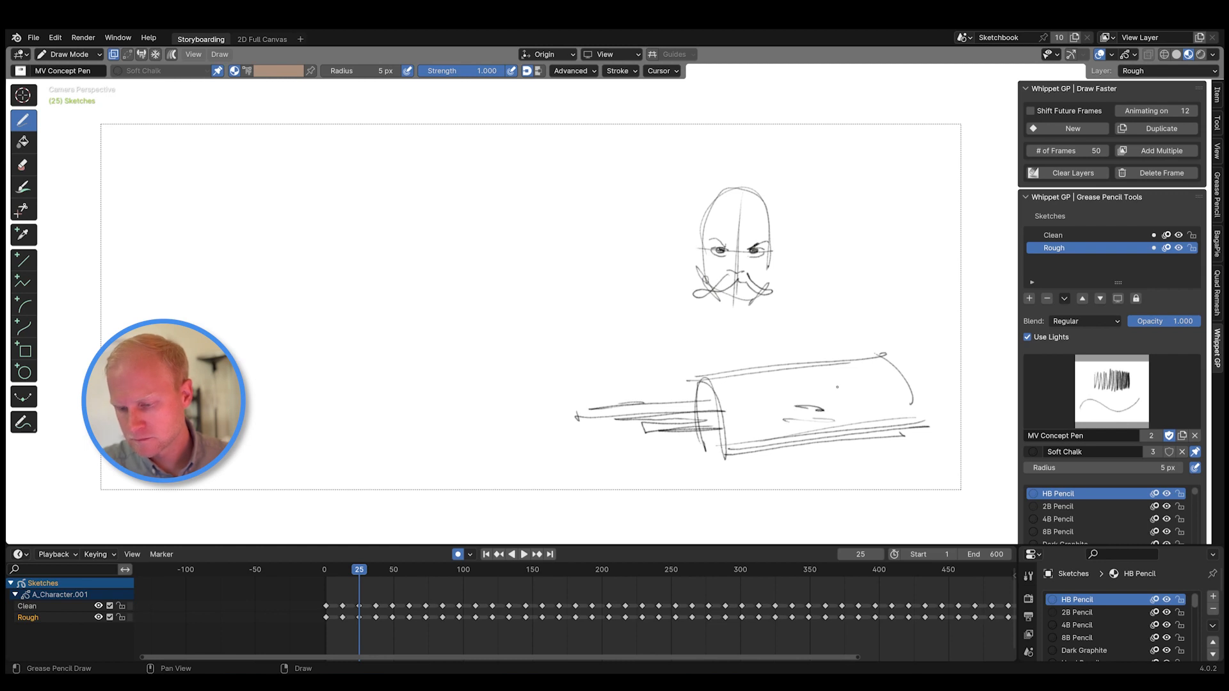
mouse_move(849, 334)
left_mouse_down()
mouse_move(863, 348)
mouse_move(736, 353)
left_mouse_up()
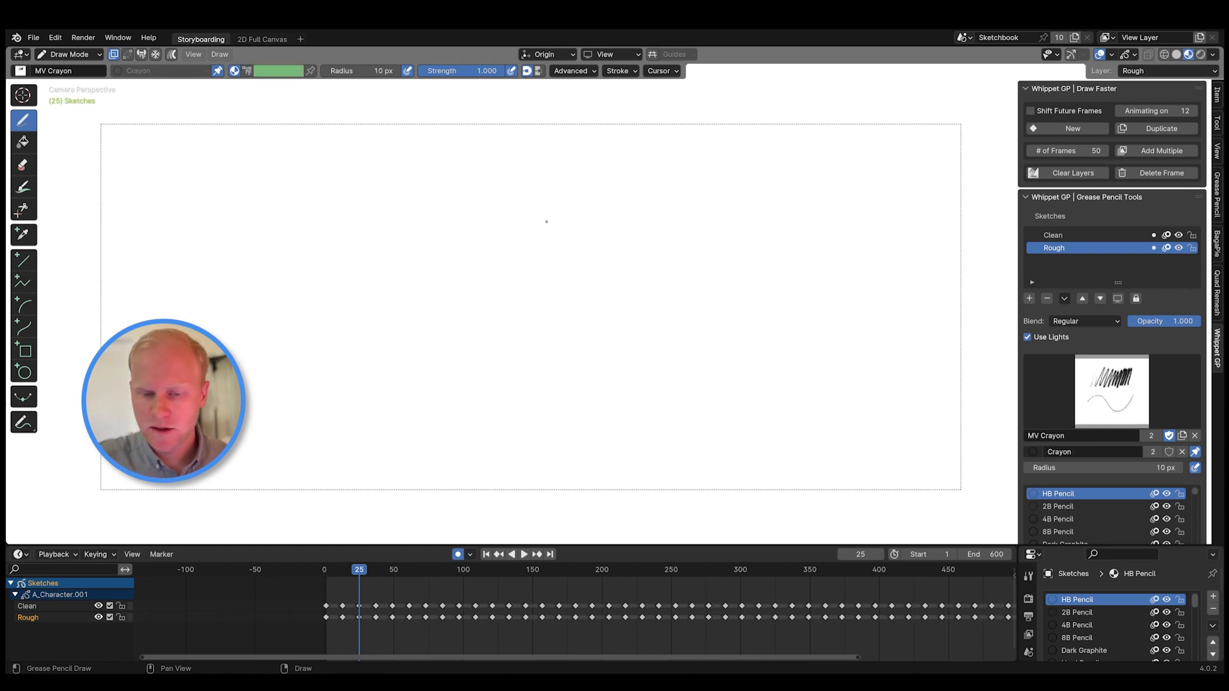
- Draw two long S-curves, hatched patches and zigzag scribbles with the MV Crayon at a 10 px radius
mouse_move(552, 186)
left_mouse_down()
mouse_move(530, 335)
mouse_move(496, 427)
left_mouse_up()
mouse_move(672, 217)
left_mouse_down()
mouse_move(509, 434)
mouse_move(643, 320)
mouse_move(592, 377)
mouse_move(669, 318)
mouse_move(639, 376)
mouse_move(688, 339)
left_mouse_up()
right_click(752, 341)
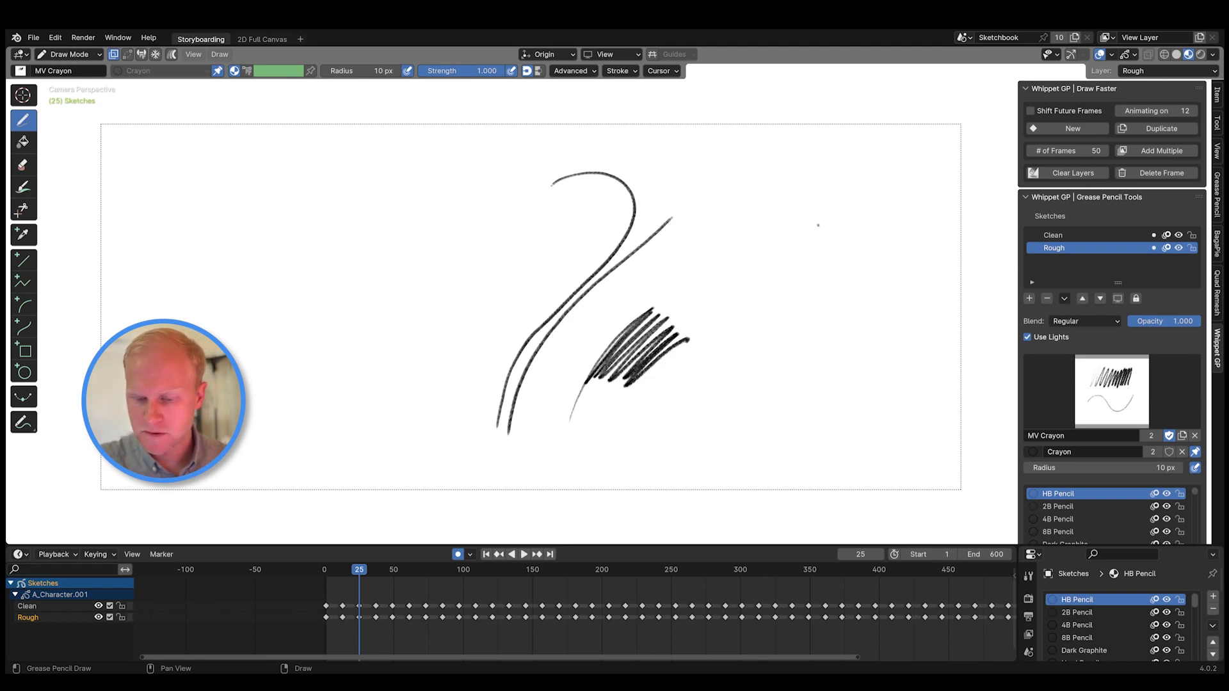
mouse_move(770, 208)
left_mouse_down()
mouse_move(713, 267)
mouse_move(789, 222)
mouse_move(777, 268)
mouse_move(827, 289)
mouse_move(850, 328)
mouse_move(790, 419)
mouse_move(768, 336)
mouse_move(745, 346)
mouse_move(735, 407)
left_mouse_up()
mouse_move(864, 276)
left_mouse_down()
mouse_move(845, 403)
mouse_move(893, 409)
mouse_move(861, 419)
mouse_move(859, 435)
left_mouse_up()
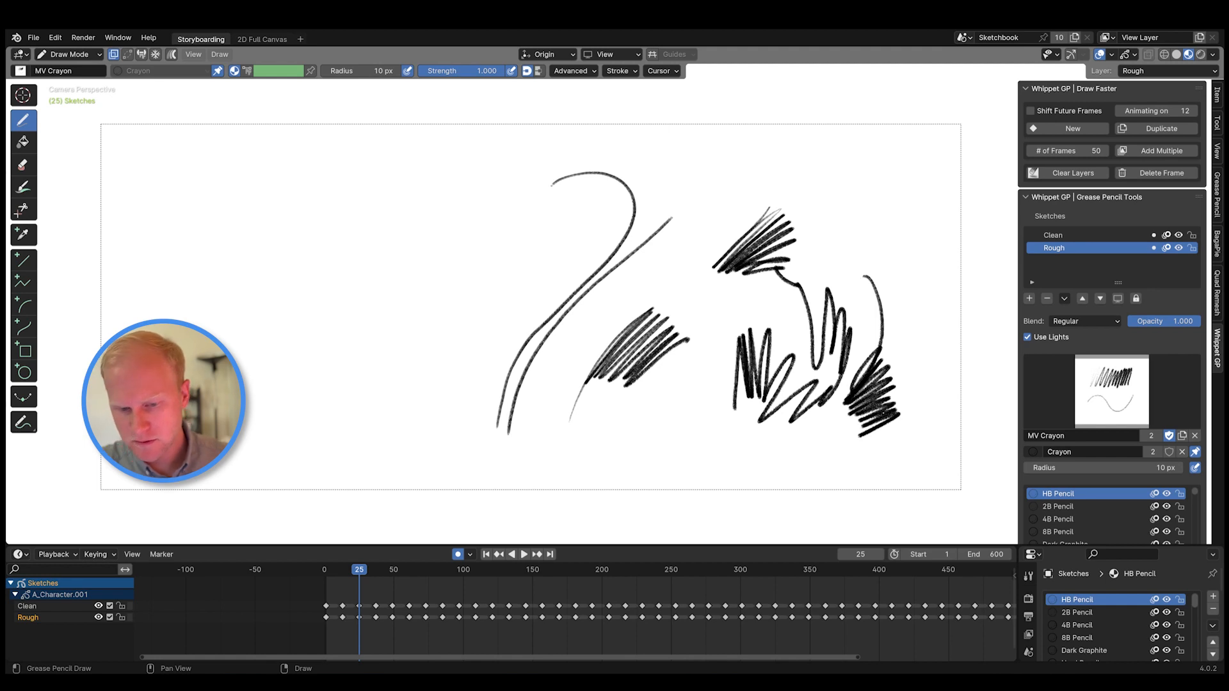
- Draw light diagonal crayon lines between the S-curves and the nearest hatched patch
left_click_drag(710, 203, 534, 384)
left_click_drag(660, 261, 520, 419)
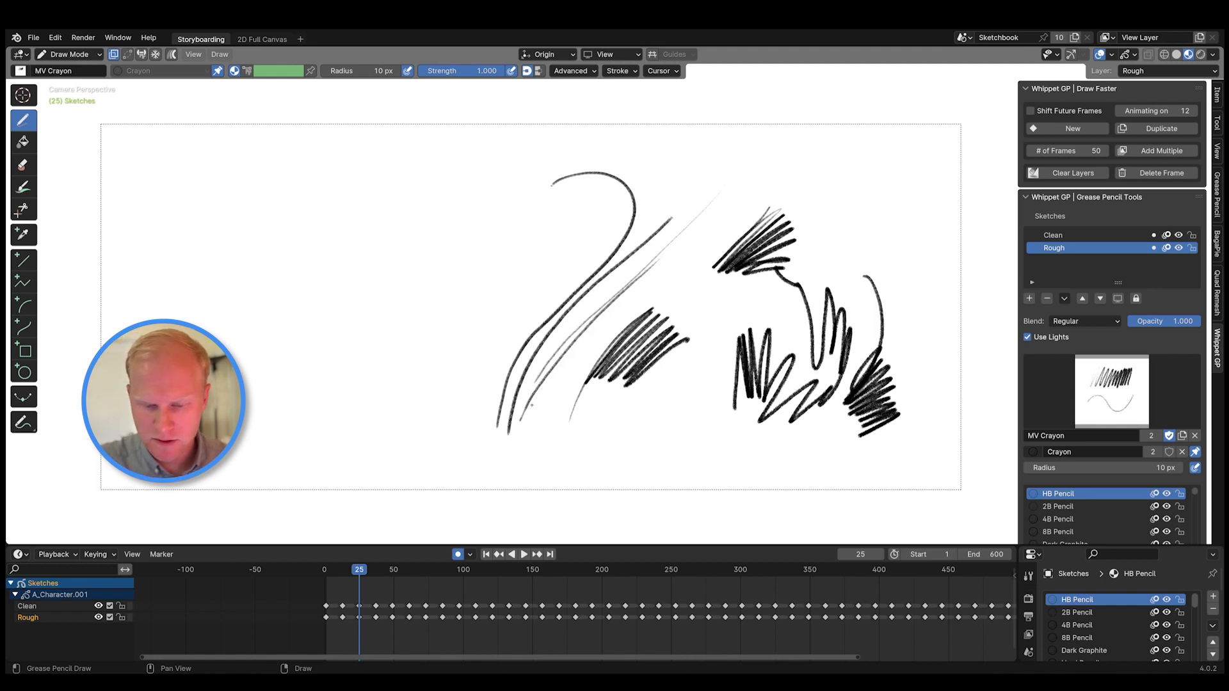
left_click_drag(634, 291, 543, 388)
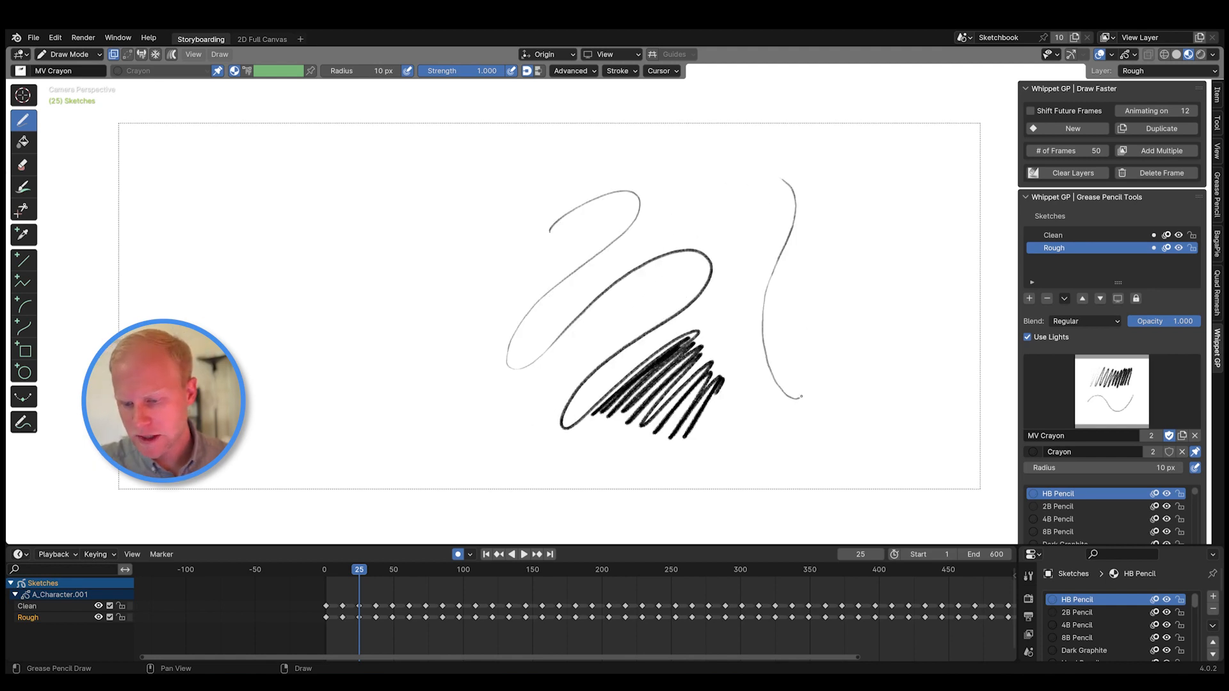
- Draw heavier, nearly vertical crayon strokes next to the thin wavy line to show line weight
left_click_drag(801, 397, 836, 237)
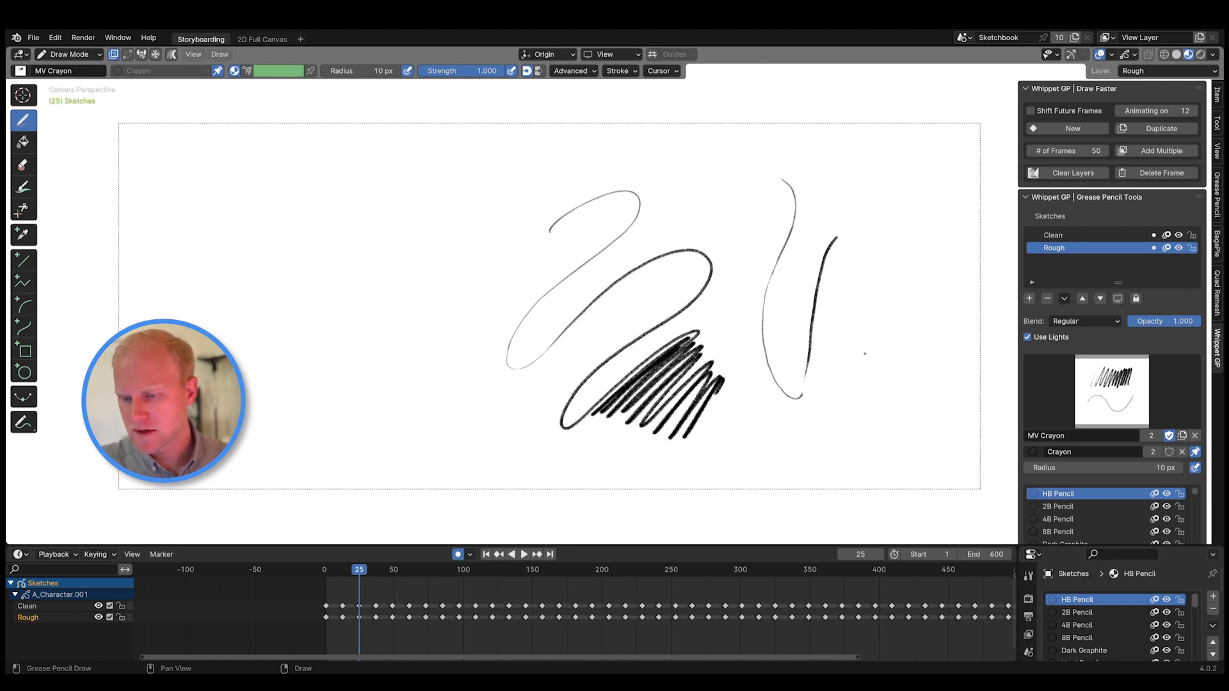
left_click_drag(876, 256, 852, 416)
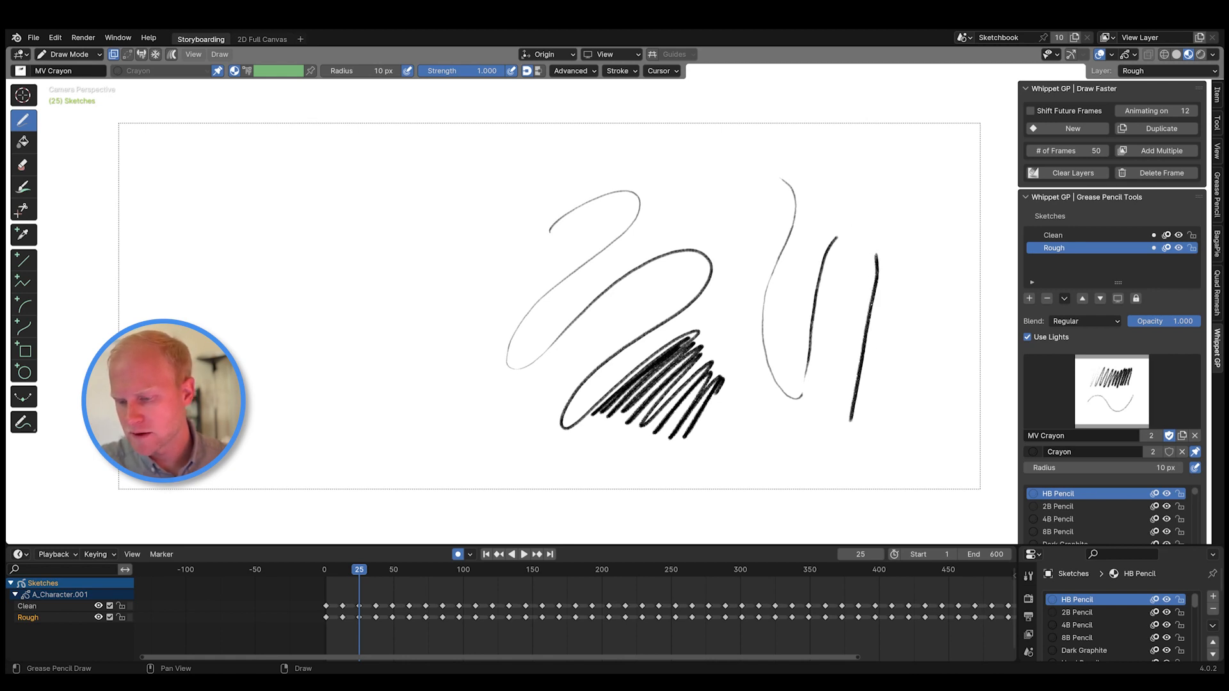
mouse_move(871, 300)
left_mouse_down()
mouse_move(875, 380)
mouse_move(893, 320)
mouse_move(914, 313)
mouse_move(936, 384)
mouse_move(928, 448)
mouse_move(892, 461)
mouse_move(943, 468)
left_mouse_up()
- Set the MV Crayon's radius to 5 px and sketch a man's head in profile with neck and shoulders
right_click(833, 380)
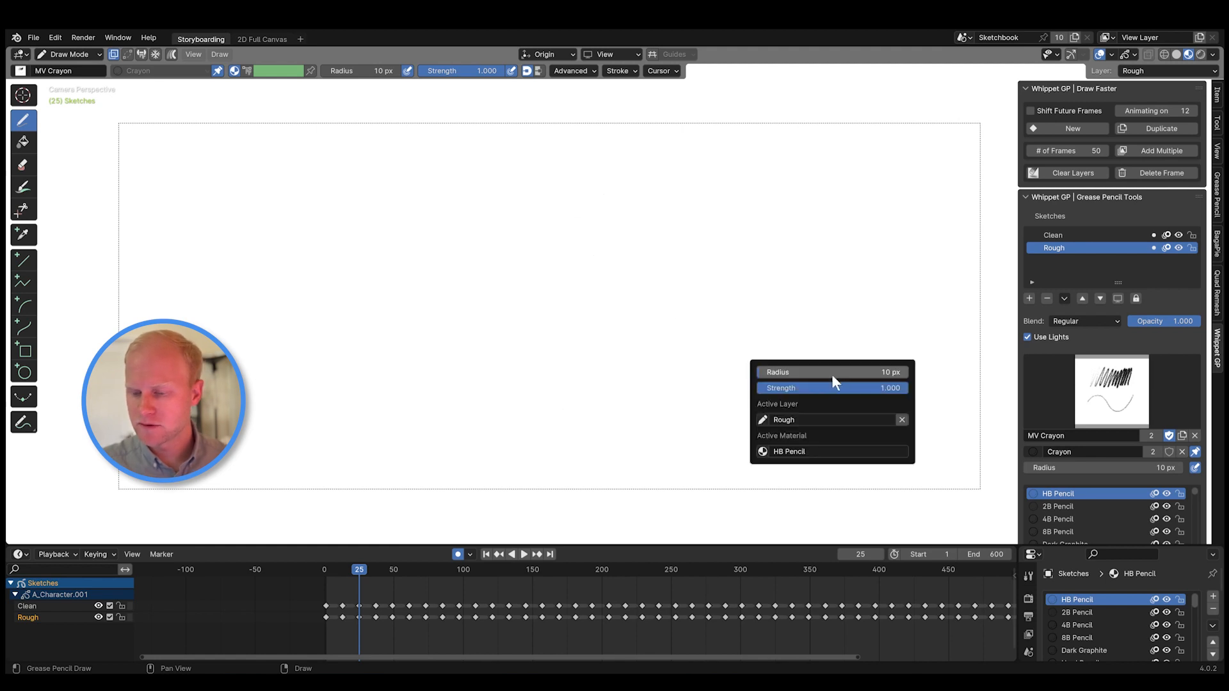
mouse_move(523, 258)
left_mouse_down()
mouse_move(518, 230)
mouse_move(528, 255)
left_mouse_up()
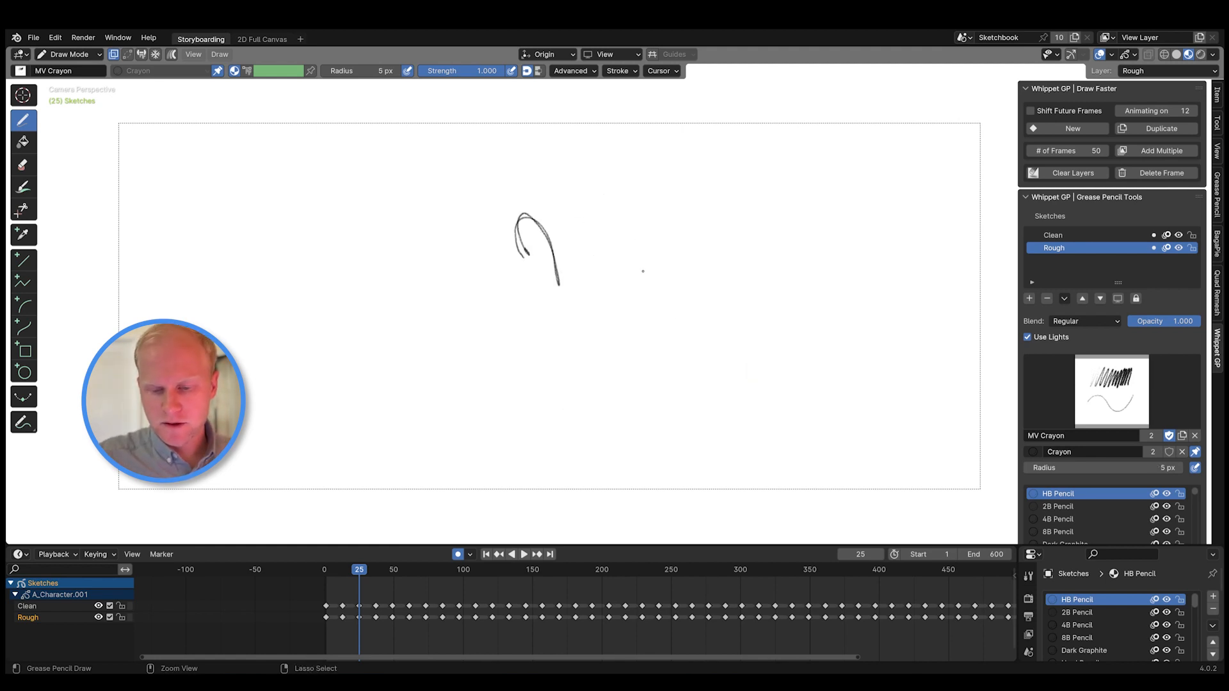
key("ctrl+z")
mouse_move(609, 247)
left_mouse_down()
mouse_move(659, 198)
mouse_move(609, 246)
mouse_move(640, 282)
mouse_move(649, 254)
mouse_move(678, 298)
mouse_move(599, 362)
mouse_move(595, 395)
left_mouse_up()
mouse_move(640, 317)
left_mouse_down()
mouse_move(685, 323)
mouse_move(645, 430)
mouse_move(588, 398)
left_mouse_up()
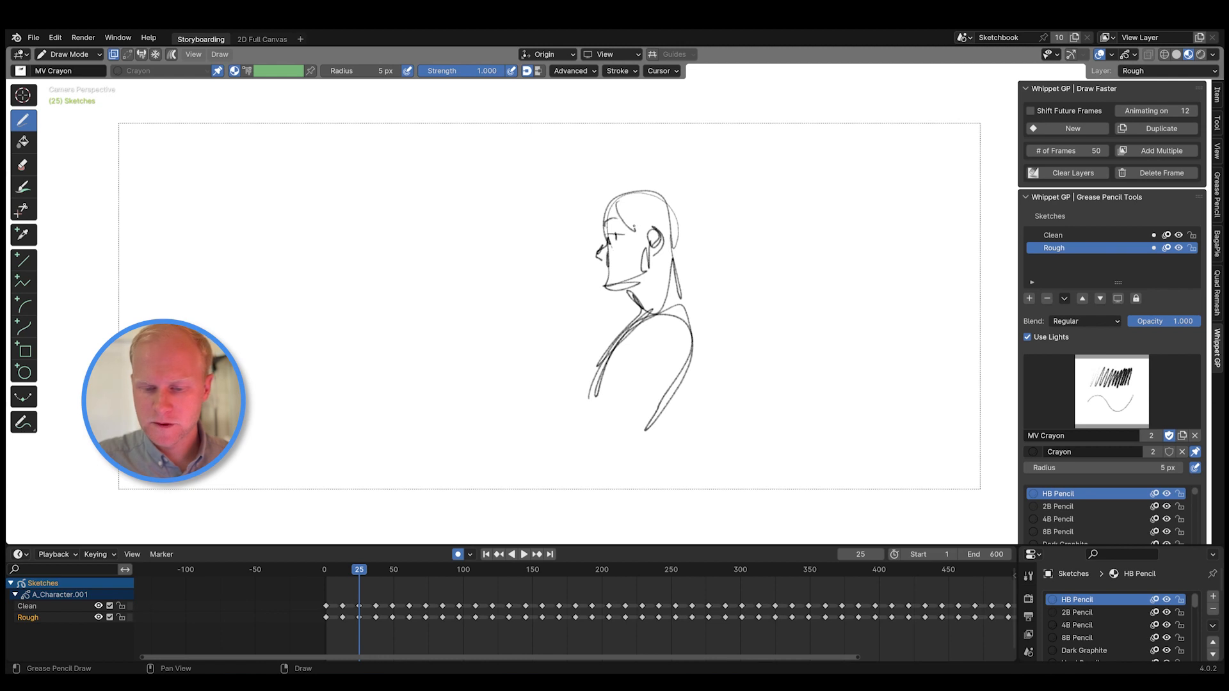
- Shade under the profile figure's jaw and add the upper arm, torso and waist lines
left_click_drag(661, 262, 616, 288)
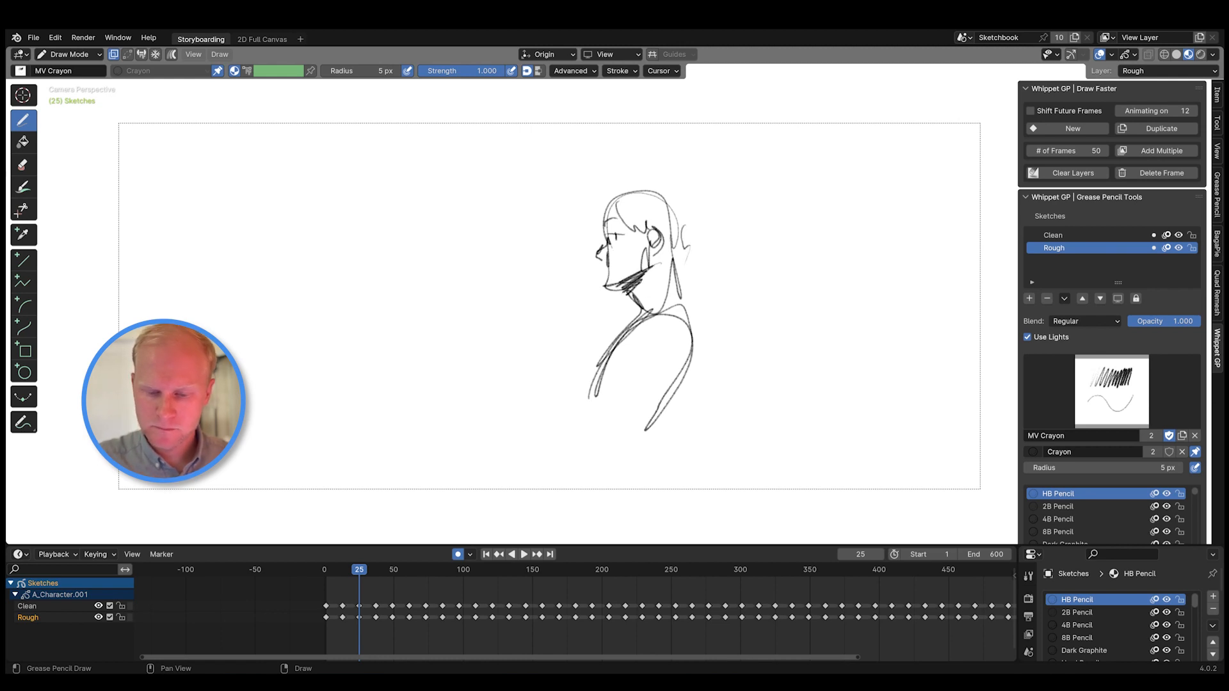
mouse_move(647, 358)
left_mouse_down()
mouse_move(690, 345)
mouse_move(636, 354)
left_mouse_up()
mouse_move(635, 352)
left_mouse_down()
mouse_move(634, 400)
mouse_move(688, 365)
left_mouse_up()
left_click_drag(683, 422, 605, 445)
left_click_drag(595, 386, 598, 456)
mouse_move(582, 420)
left_mouse_down()
mouse_move(601, 482)
mouse_move(656, 476)
left_mouse_up()
mouse_move(656, 476)
left_mouse_down()
mouse_move(625, 483)
mouse_move(672, 478)
left_mouse_up()
left_click_drag(670, 414, 650, 475)
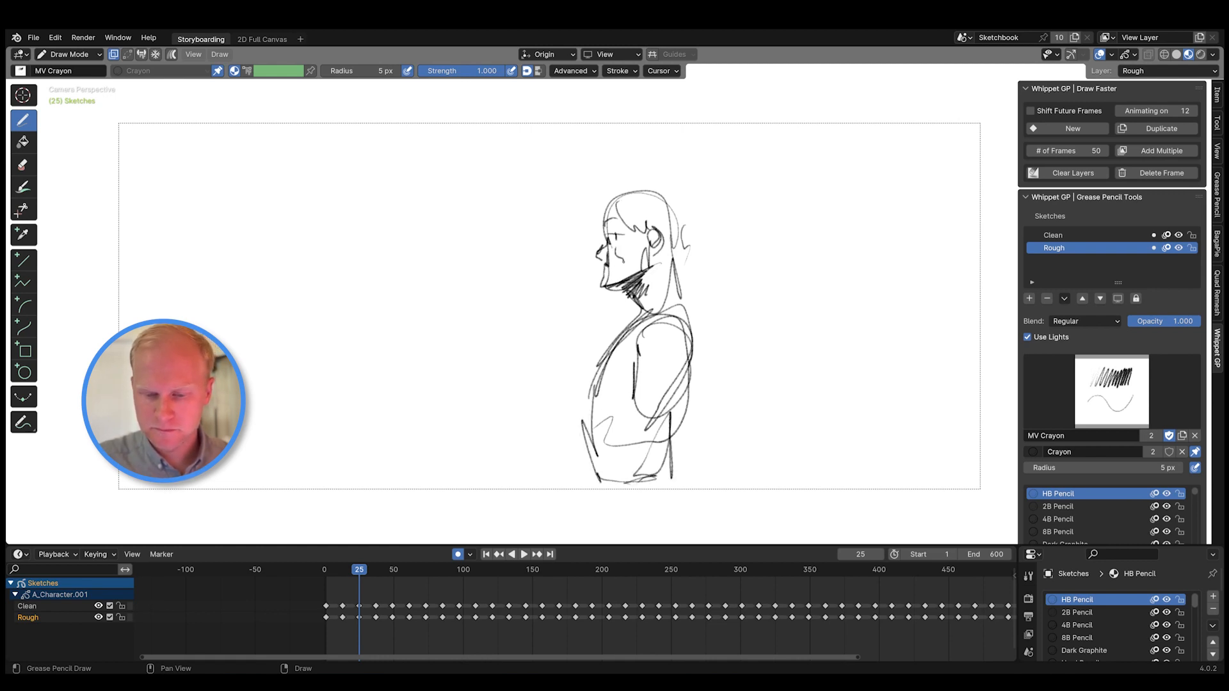
- Clear the frame's layers and switch to the MV Dark Sketch Pencil brush
left_click(1072, 173)
left_click(1092, 390)
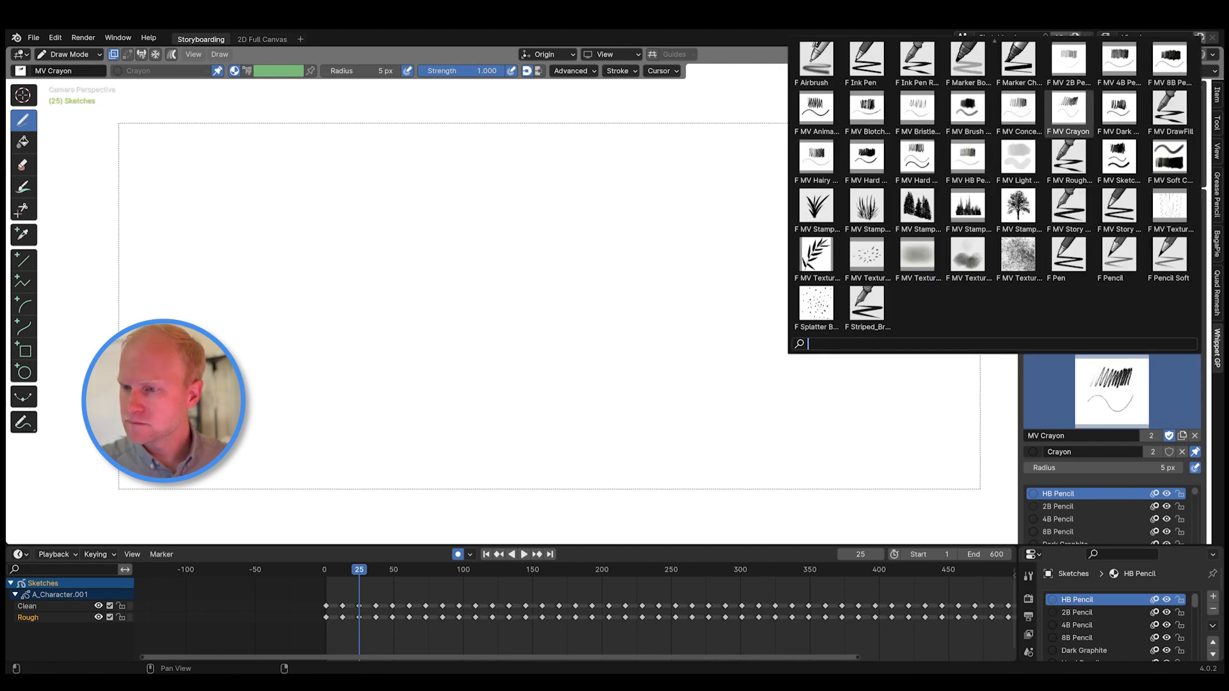
left_click(1118, 110)
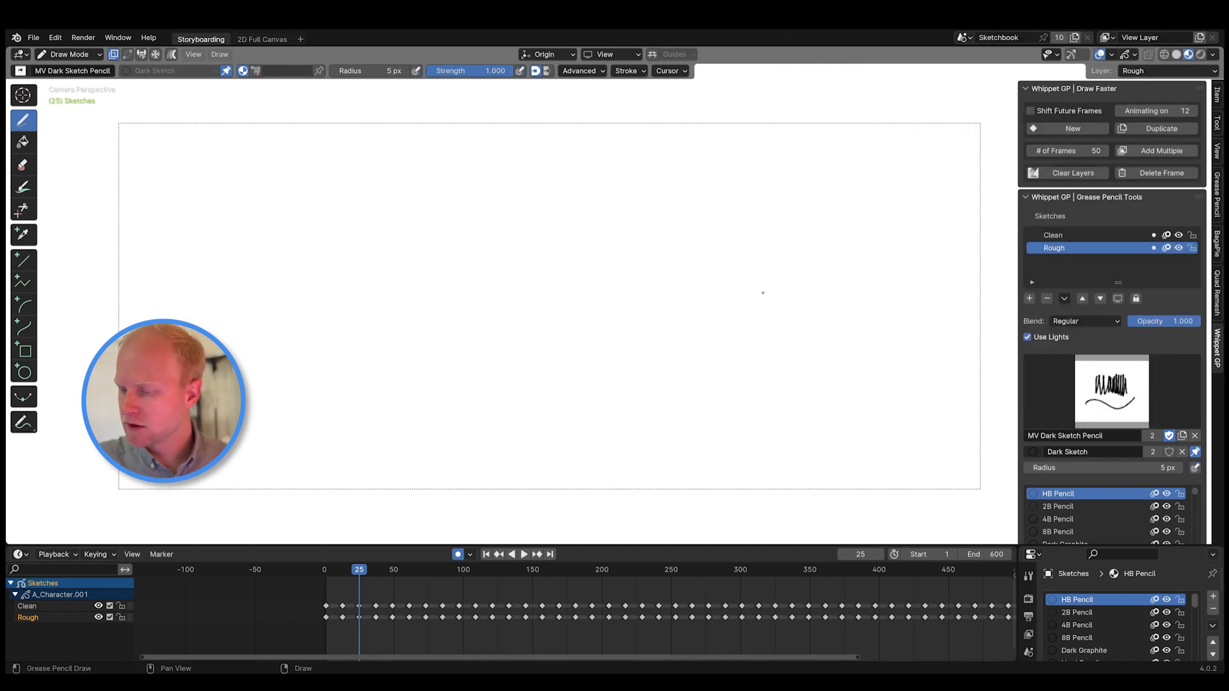
- Draw a curved line running into diagonal hatching near the middle of the frame with the MV Dark Sketch Pencil
mouse_move(521, 194)
left_mouse_down()
mouse_move(490, 366)
mouse_move(642, 269)
left_mouse_up()
mouse_move(522, 371)
left_mouse_down()
mouse_move(643, 281)
mouse_move(640, 291)
mouse_move(665, 288)
left_mouse_up()
left_click_drag(553, 384, 658, 307)
left_click_drag(598, 366, 660, 320)
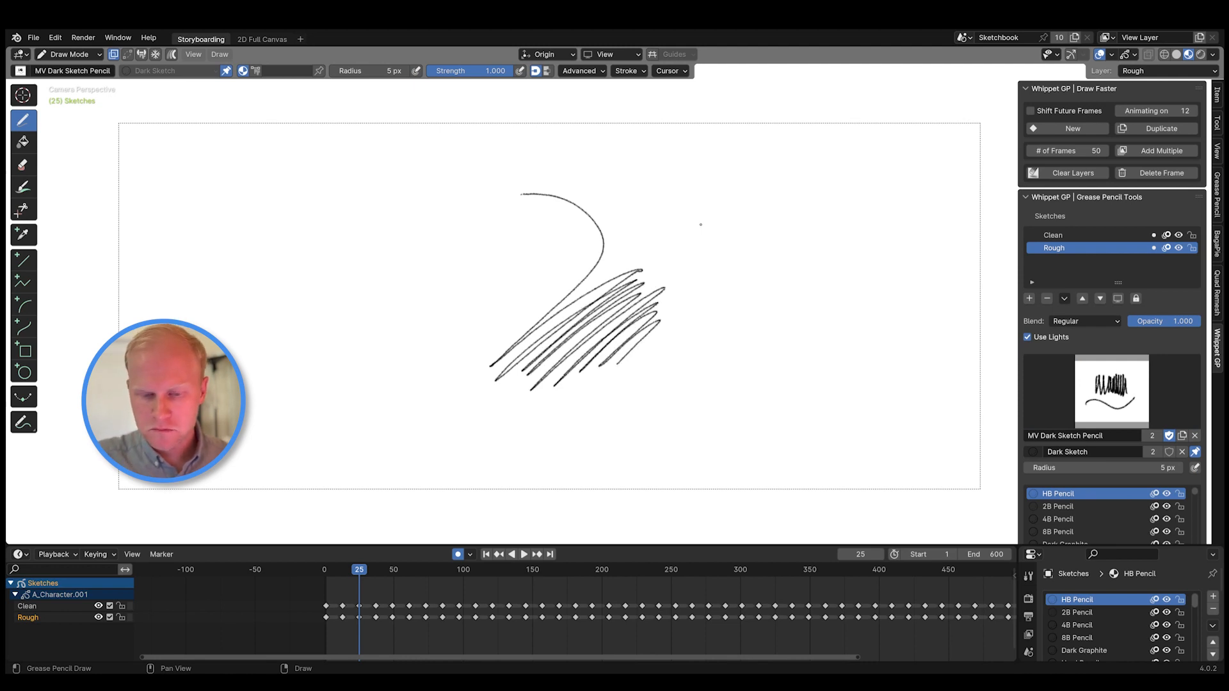
- Draw a second curved line with zigzag strokes beside the hatching and a small scribbled car shape below it
left_click_drag(689, 199, 711, 337)
left_click_drag(734, 246, 712, 336)
mouse_move(736, 288)
left_mouse_down()
mouse_move(746, 330)
mouse_move(766, 349)
left_mouse_up()
mouse_move(765, 333)
left_mouse_down()
mouse_move(731, 370)
mouse_move(650, 392)
mouse_move(690, 391)
mouse_move(698, 417)
mouse_move(635, 421)
mouse_move(646, 406)
left_mouse_up()
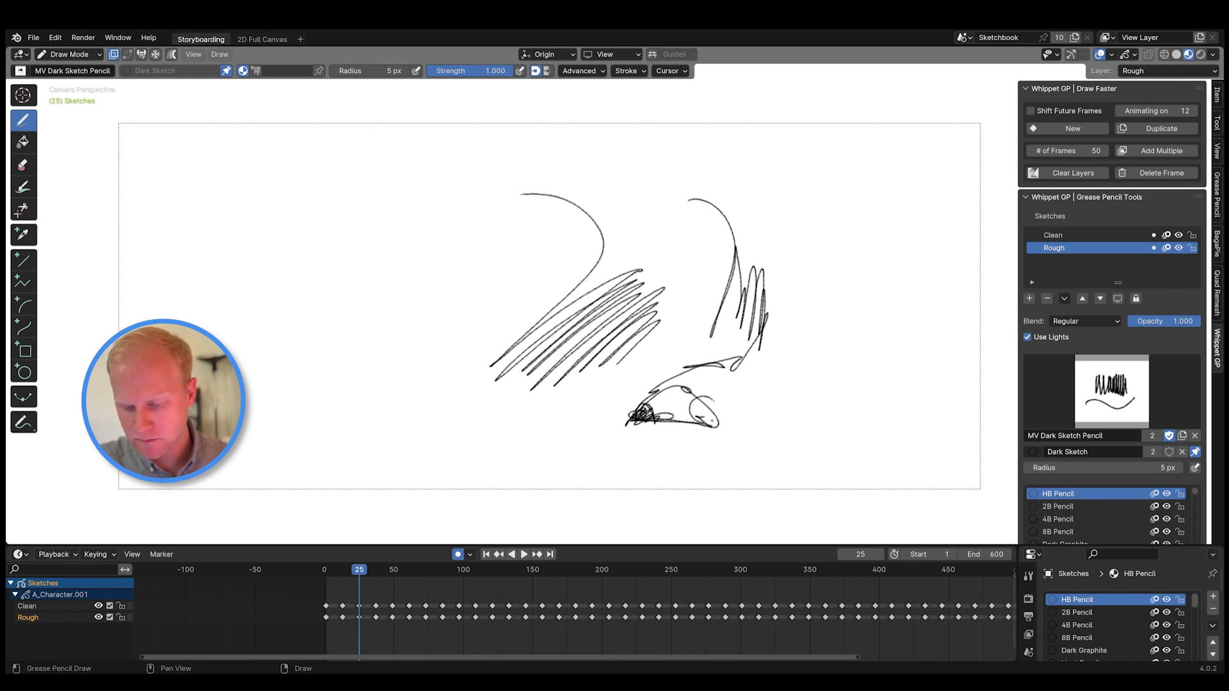
middle_click_drag(742, 380, 775, 298, "ctrl")
mouse_move(776, 297)
middle_mouse_down()
mouse_move(771, 240)
mouse_move(743, 185)
middle_mouse_up()
mouse_move(755, 314)
middle_mouse_down("ctrl")
mouse_move(793, 233)
mouse_move(862, 176)
mouse_move(702, 343)
mouse_move(768, 371)
middle_mouse_up("ctrl")
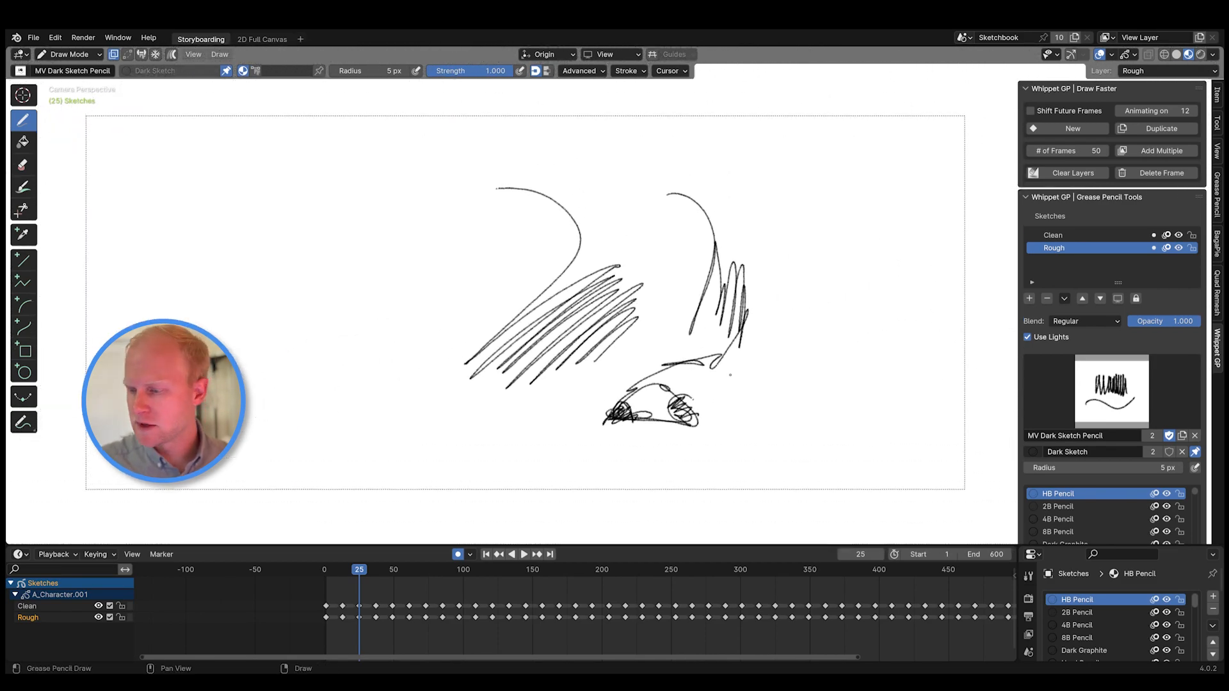
- Switch to the MV Hairy Pencil brush and draw a hatched swatch beside the dark pencil strokes
left_click(1112, 391)
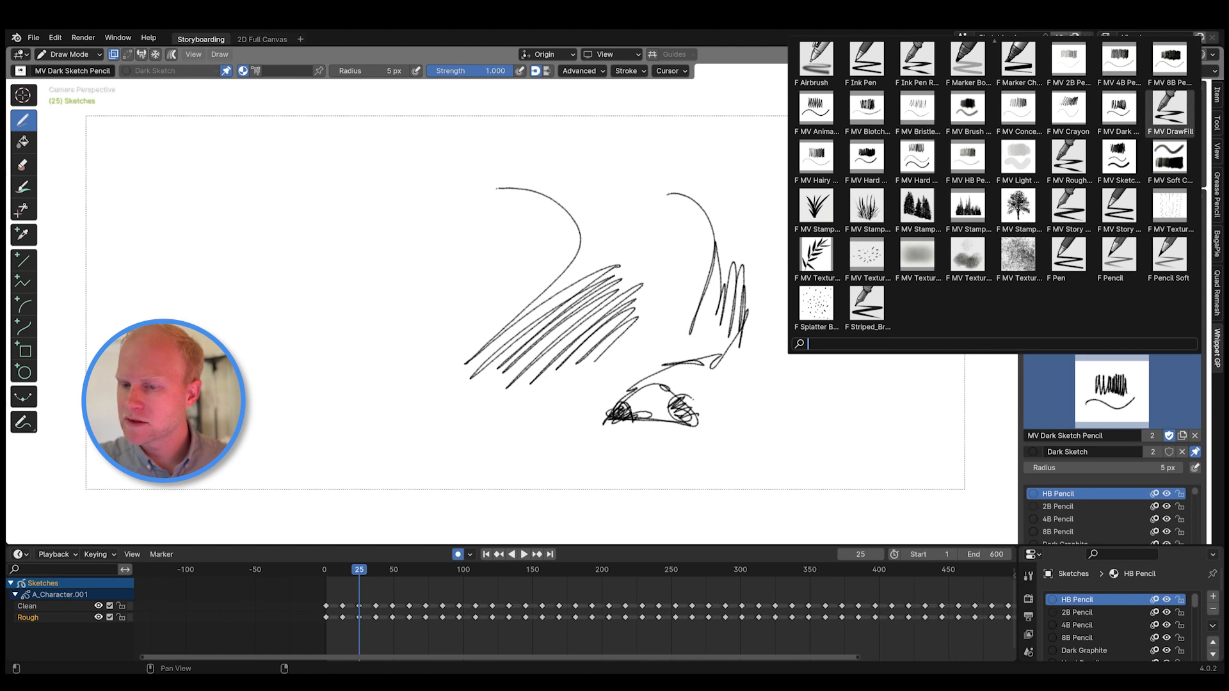
left_click(816, 160)
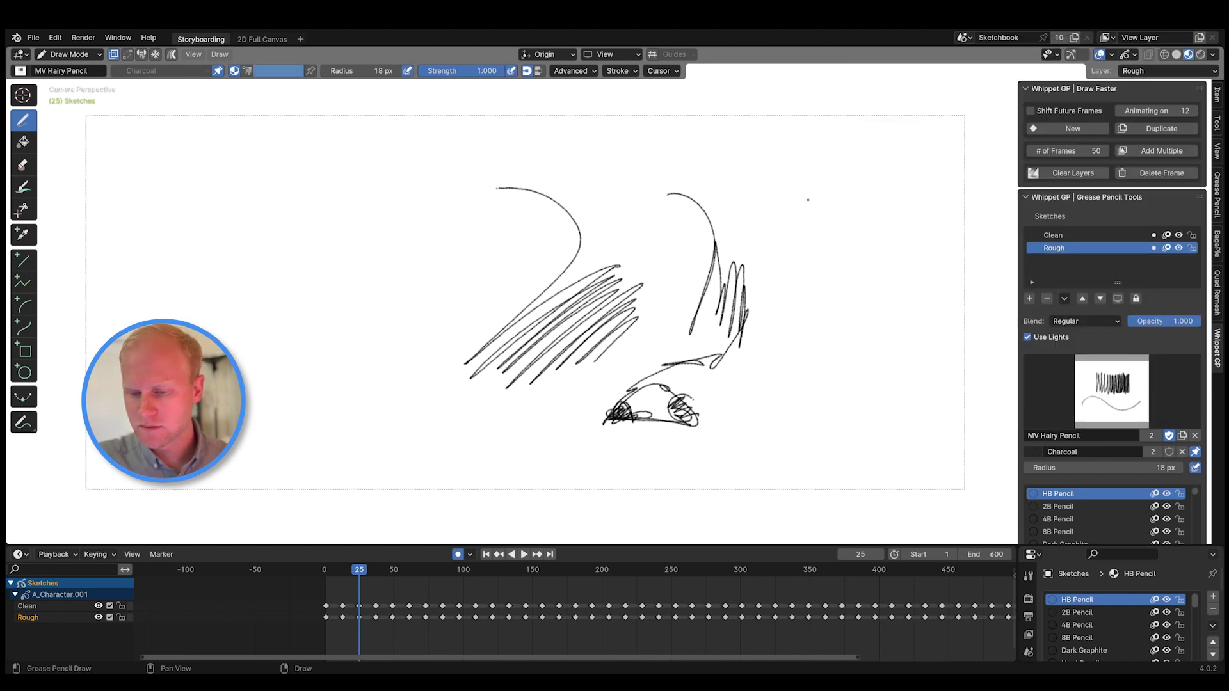
mouse_move(787, 229)
left_mouse_down()
mouse_move(752, 372)
mouse_move(788, 357)
mouse_move(787, 374)
mouse_move(842, 349)
left_mouse_up()
- Write the label "Dark" just below the dark pencil zigzag strokes
mouse_move(823, 431)
middle_mouse_down("ctrl")
mouse_move(826, 358)
mouse_move(603, 353)
mouse_move(652, 249)
middle_mouse_up("ctrl")
middle_click_drag(884, 294, 893, 221, "ctrl")
mouse_move(896, 220)
middle_mouse_down("shift")
mouse_move(774, 406)
mouse_move(731, 365)
mouse_move(732, 298)
mouse_move(732, 345)
middle_mouse_up("shift")
mouse_move(323, 388)
left_mouse_down()
mouse_move(320, 434)
mouse_move(366, 410)
mouse_move(379, 435)
left_mouse_up()
left_click_drag(386, 404, 401, 404)
mouse_move(409, 385)
left_mouse_down()
mouse_move(407, 428)
mouse_move(452, 428)
left_mouse_up()
- Undo the mistaken S above the newest swatch and write the label "hairy" there
middle_click_drag(602, 358, 448, 397, "shift")
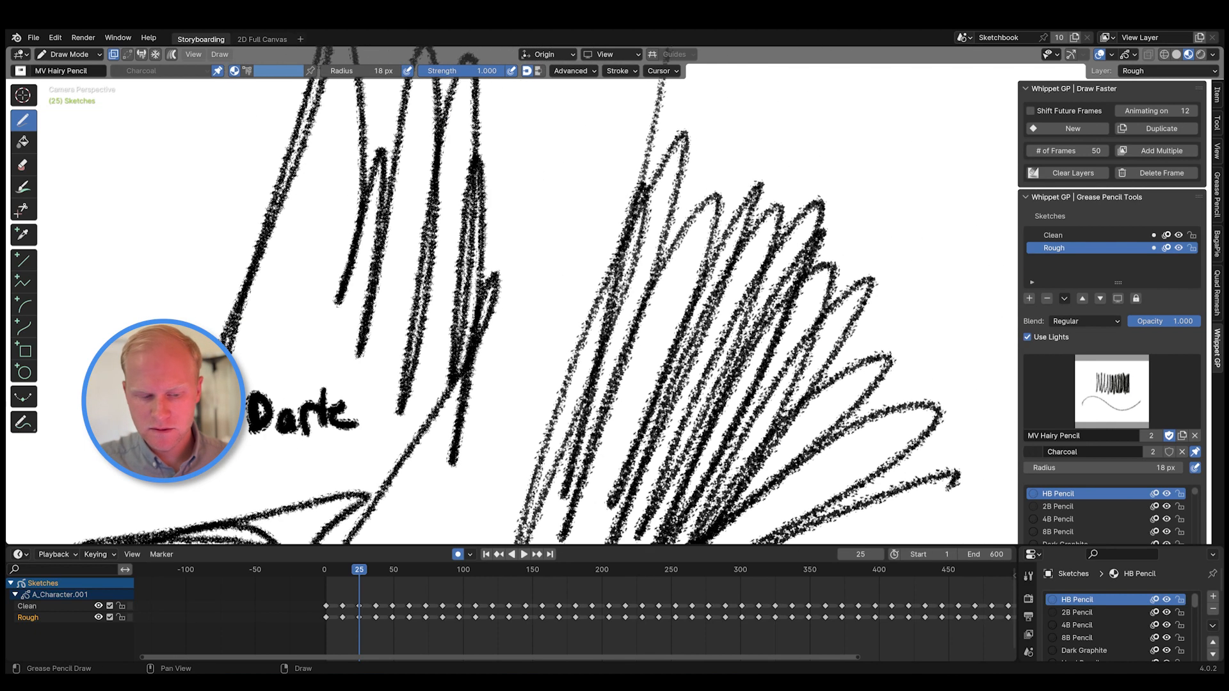
left_click_drag(757, 121, 726, 178)
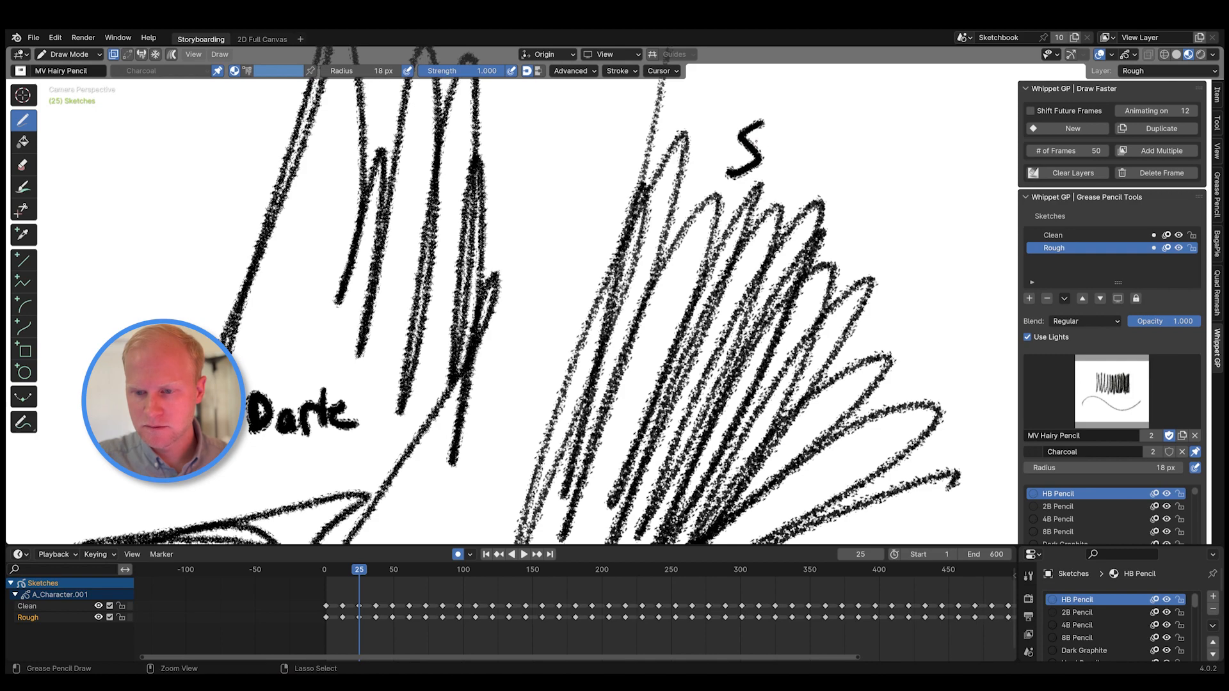
key("ctrl+z")
left_click_drag(754, 110, 781, 159)
mouse_move(801, 139)
left_mouse_down()
mouse_move(805, 163)
mouse_move(850, 148)
mouse_move(855, 184)
left_mouse_up()
left_click(815, 131)
mouse_move(830, 219)
middle_mouse_down("ctrl")
mouse_move(634, 421)
mouse_move(692, 243)
middle_mouse_up("ctrl")
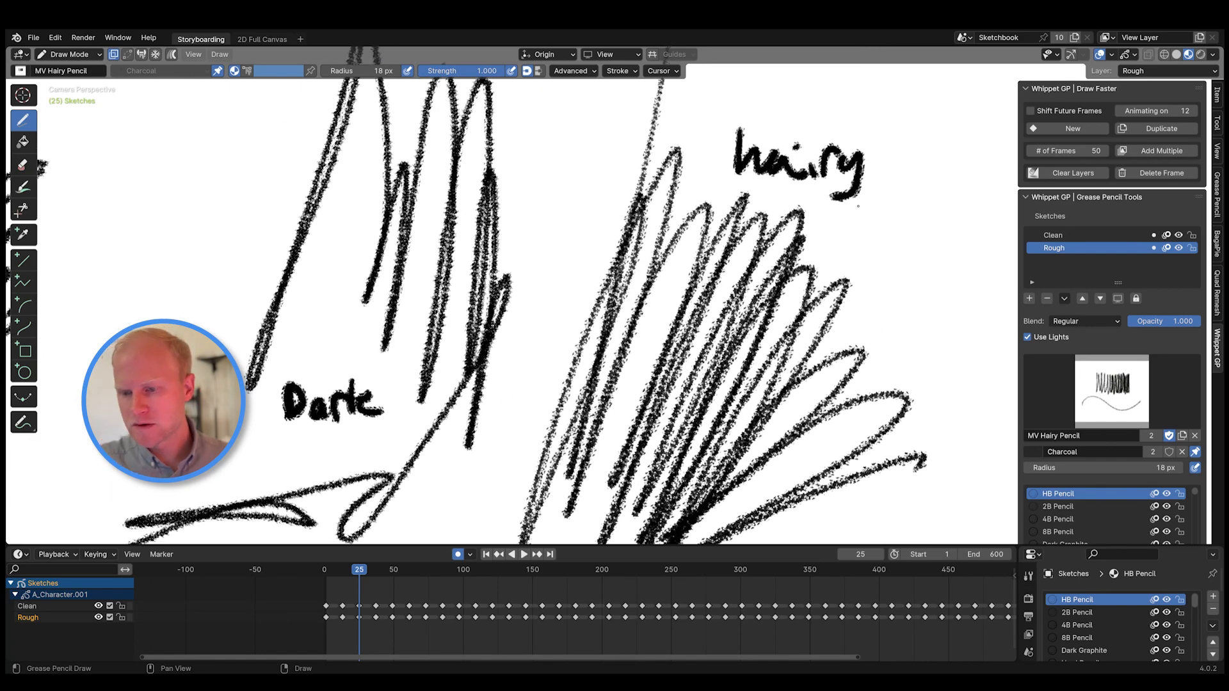
right_click(901, 261)
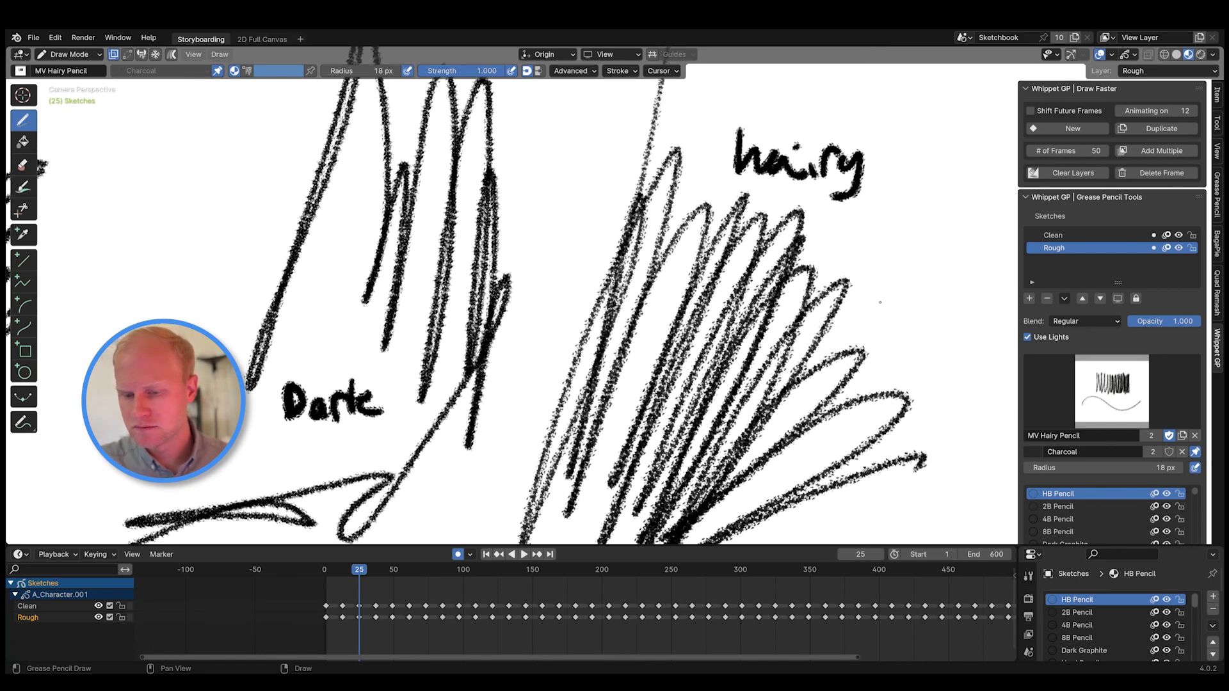
- Draw a thin wavy line with a row of short zigzag strokes beside the "hairy" swatch
mouse_move(883, 256)
middle_mouse_down("ctrl")
mouse_move(883, 358)
mouse_move(597, 443)
mouse_move(792, 400)
mouse_move(749, 448)
middle_mouse_up("ctrl")
middle_click_drag(749, 448, 787, 394, "ctrl")
left_click_drag(834, 286, 851, 376)
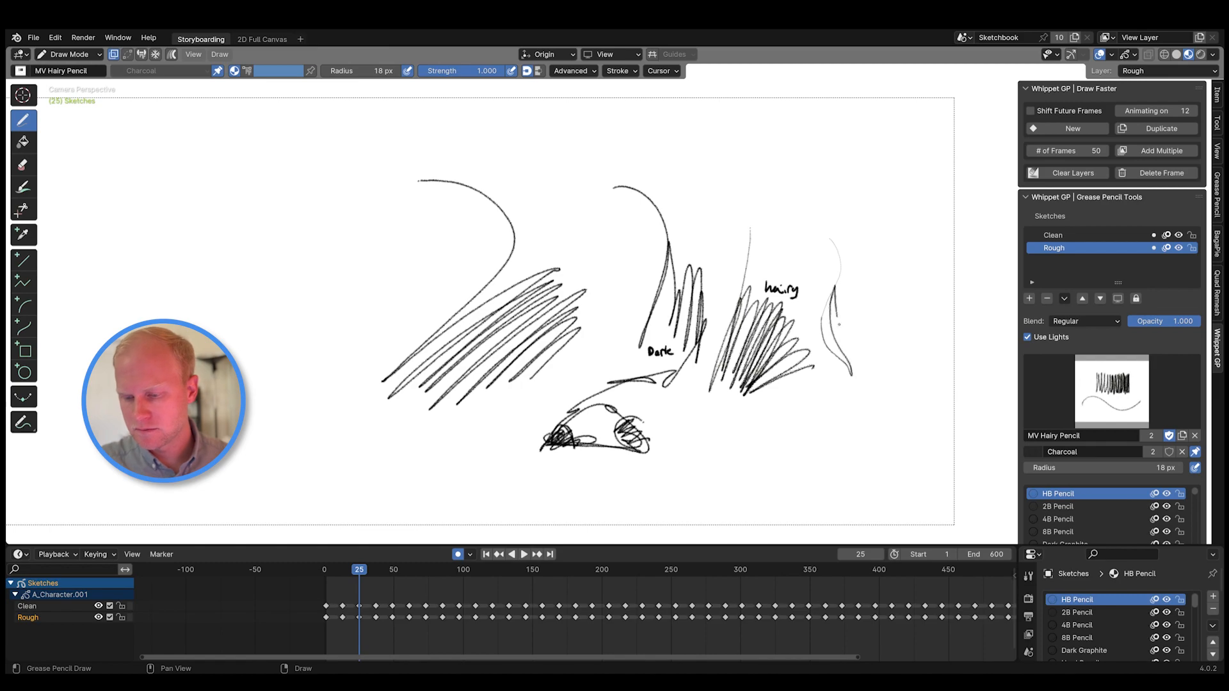
left_click_drag(837, 328, 899, 300)
- Enlarge the properties area and expand the Strokes settings in the Grease Pencil object's data properties
mouse_move(797, 403)
middle_mouse_down("ctrl")
mouse_move(914, 229)
mouse_move(775, 410)
middle_mouse_up("ctrl")
middle_click_drag(775, 410, 808, 411, "shift")
left_click_drag(1044, 545, 1043, 244)
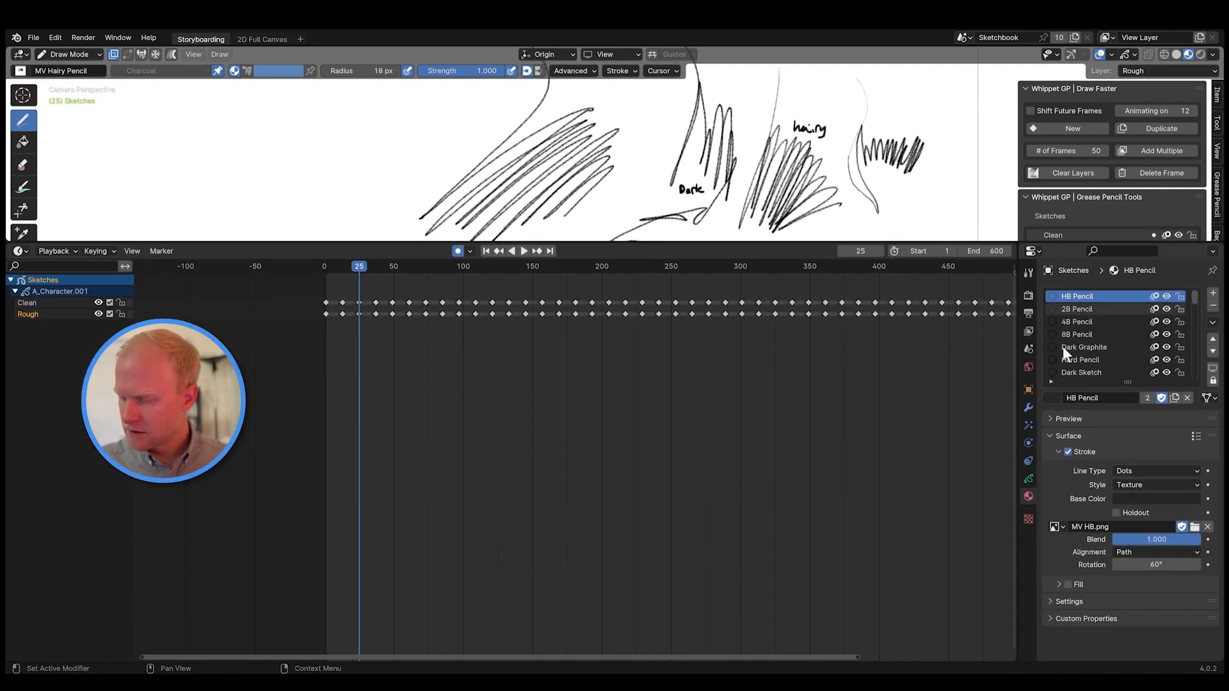
left_click(1029, 478)
scroll(1068, 592, "down", 5)
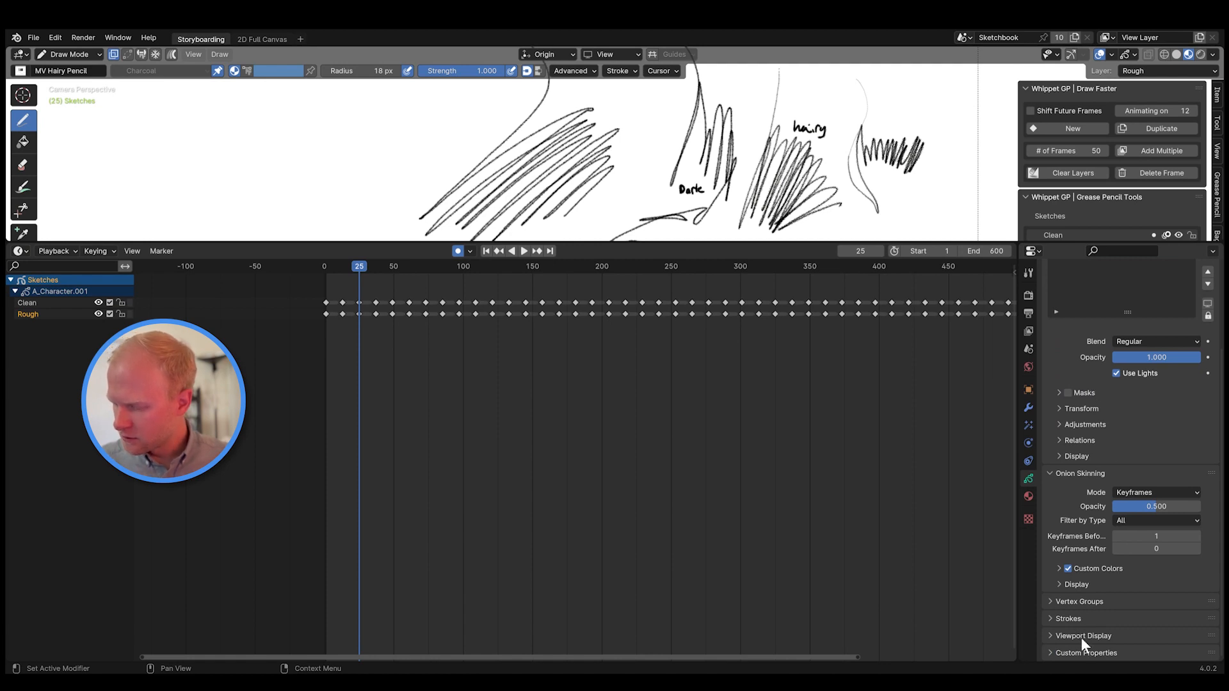
left_click(1068, 619)
scroll(1081, 576, "down", 3)
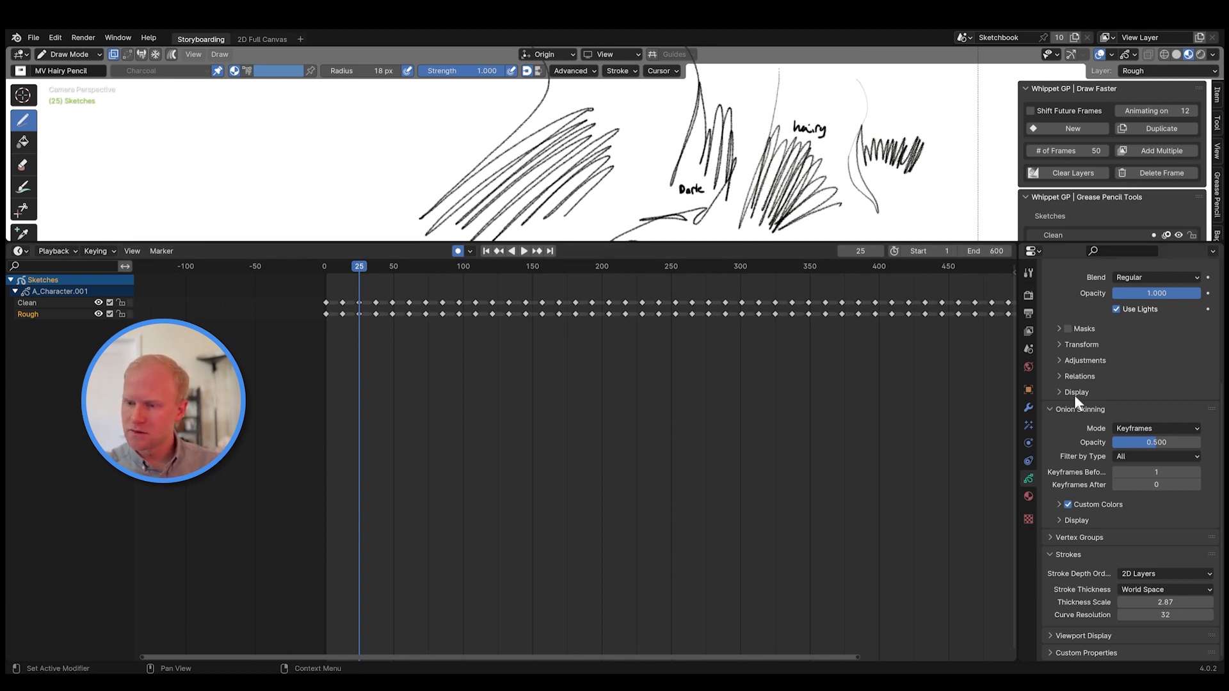
- Give the canvas more room and check the Stroke Depth Order options, keeping 2D Layers
left_click_drag(1088, 242, 1088, 431)
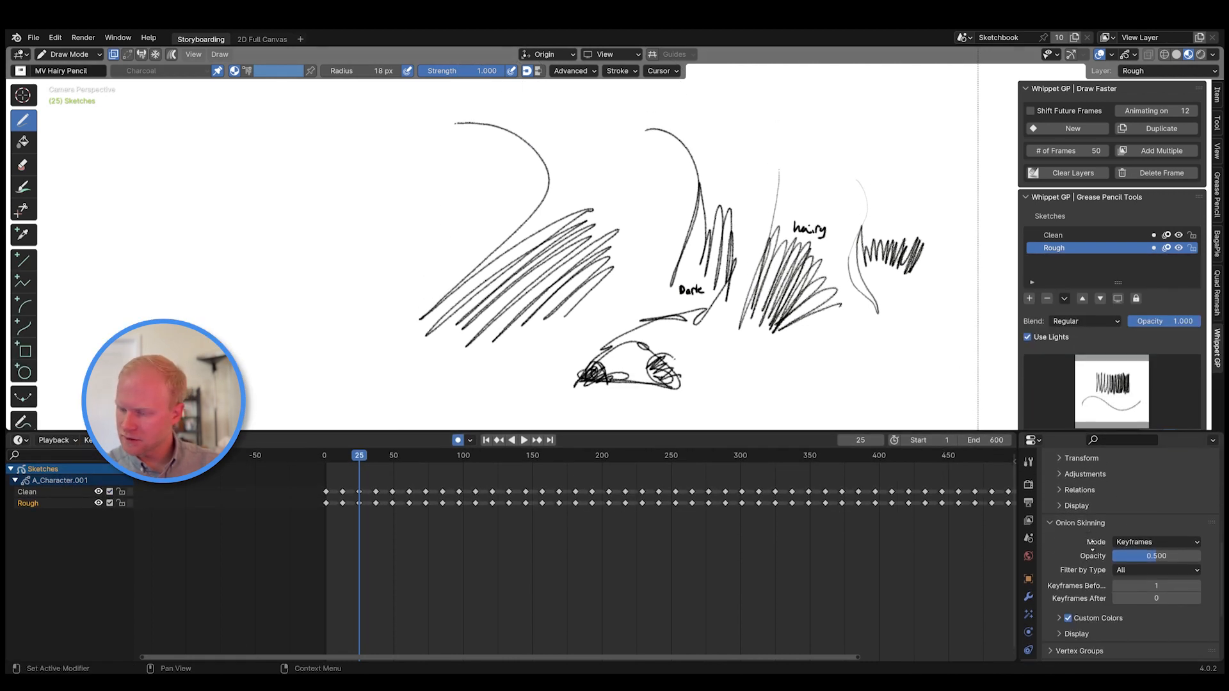
scroll(1092, 549, "down", 5)
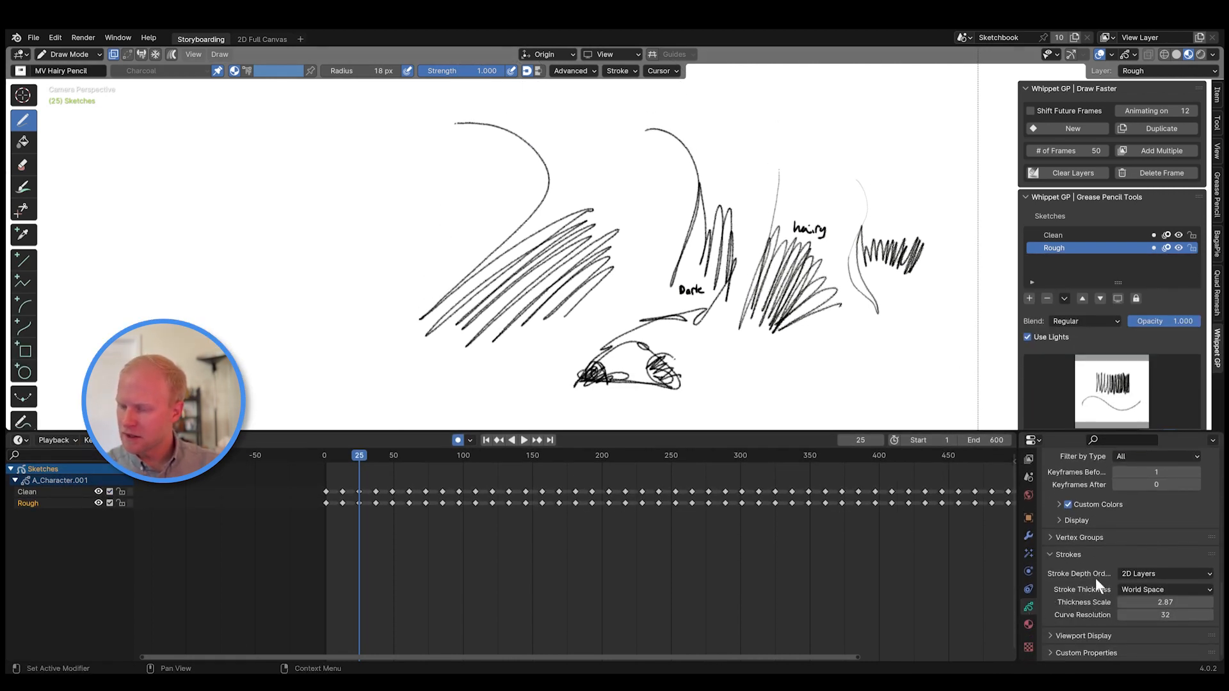
scroll(1075, 536, "up", 5)
scroll(1102, 490, "down", 5)
left_click(1155, 574)
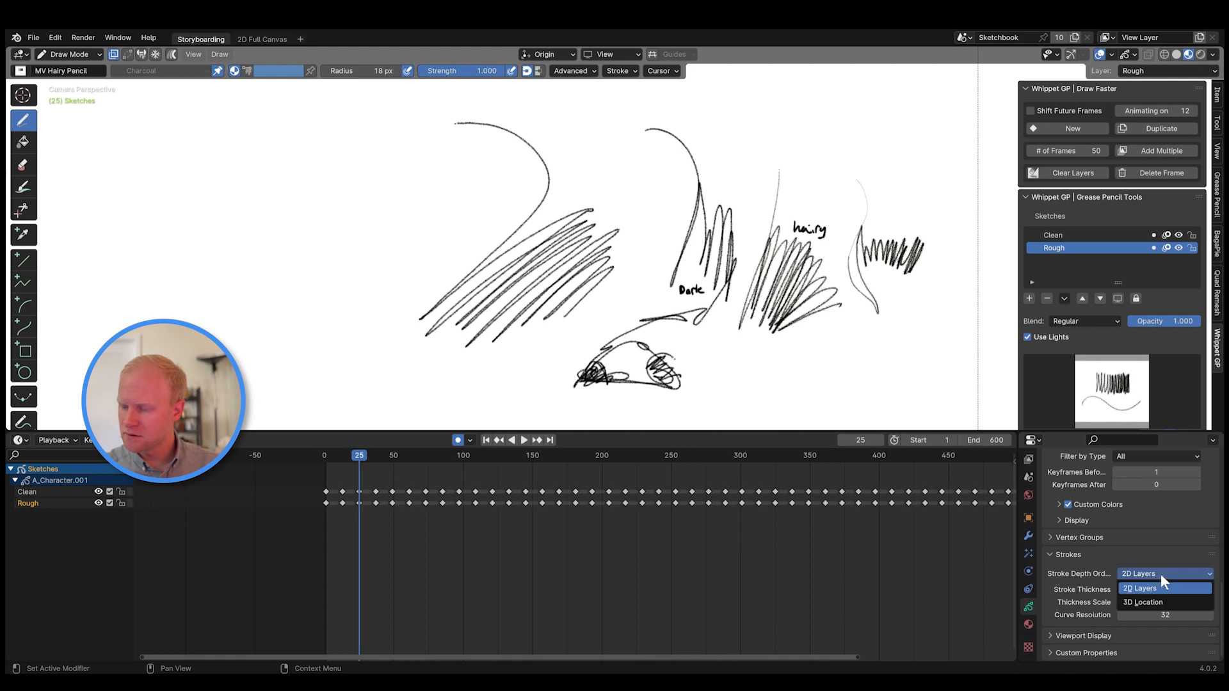
left_click(1158, 587)
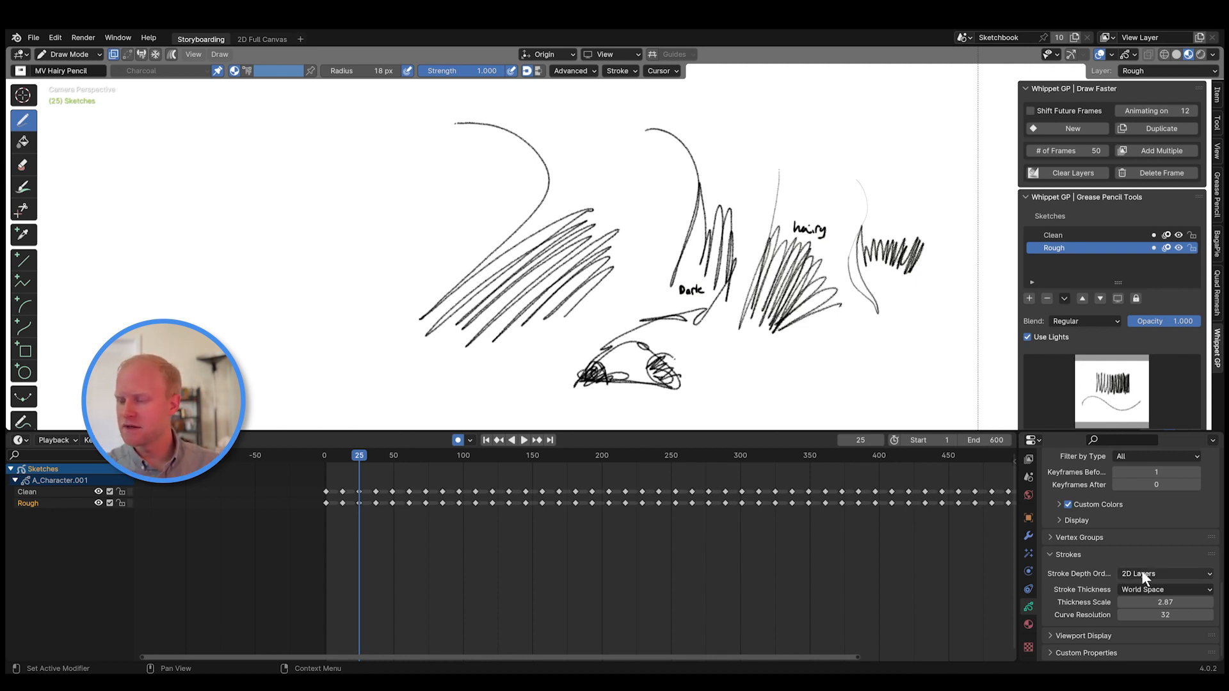
left_click(1142, 572)
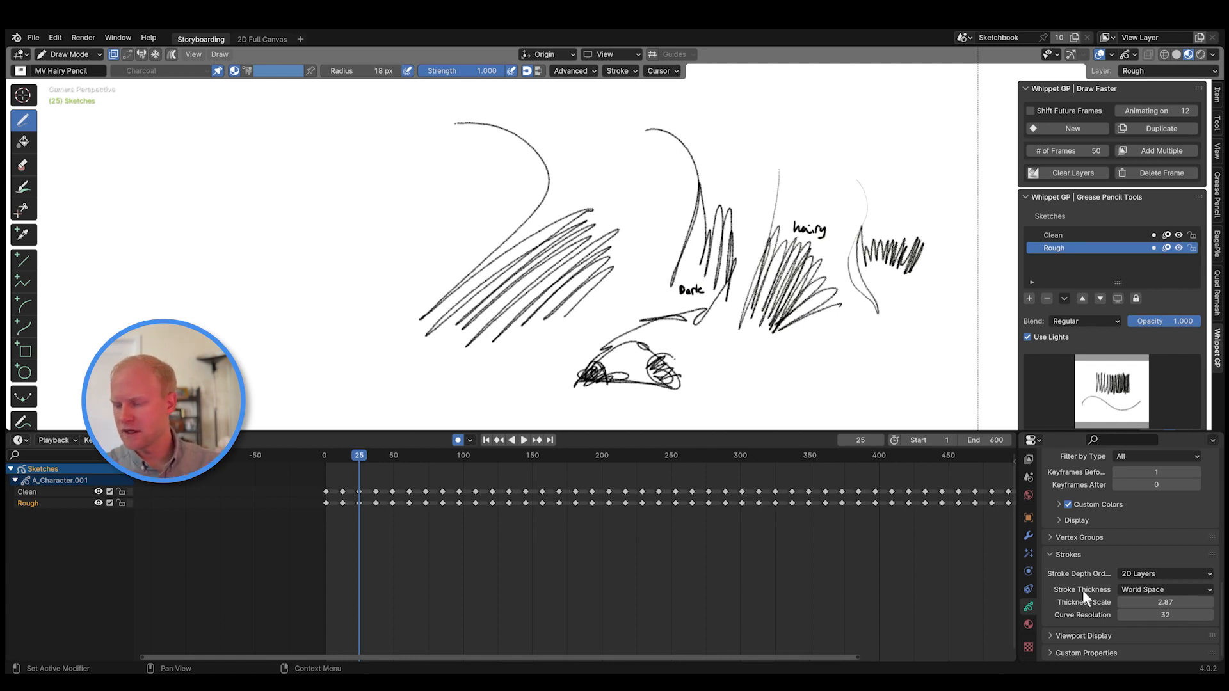
- Set Stroke Thickness to Screen Space, fit the whole camera frame in view and return the setting to World Space
left_click(1148, 592)
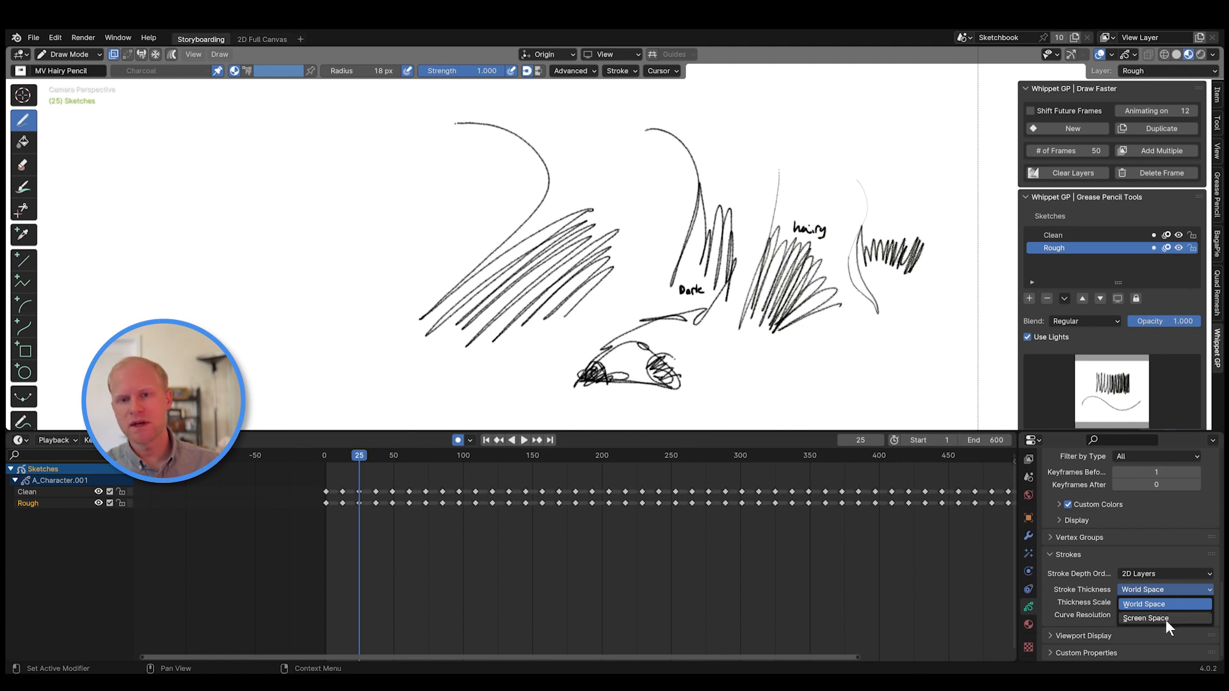
left_click(1166, 619)
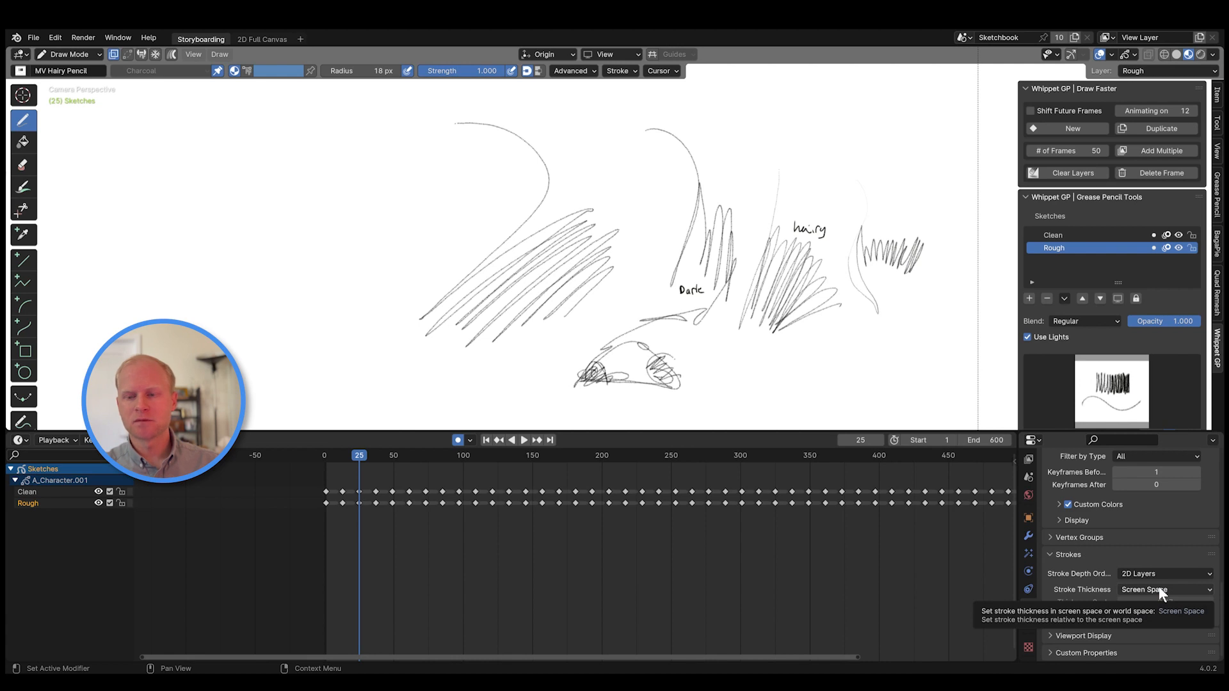
key("Home")
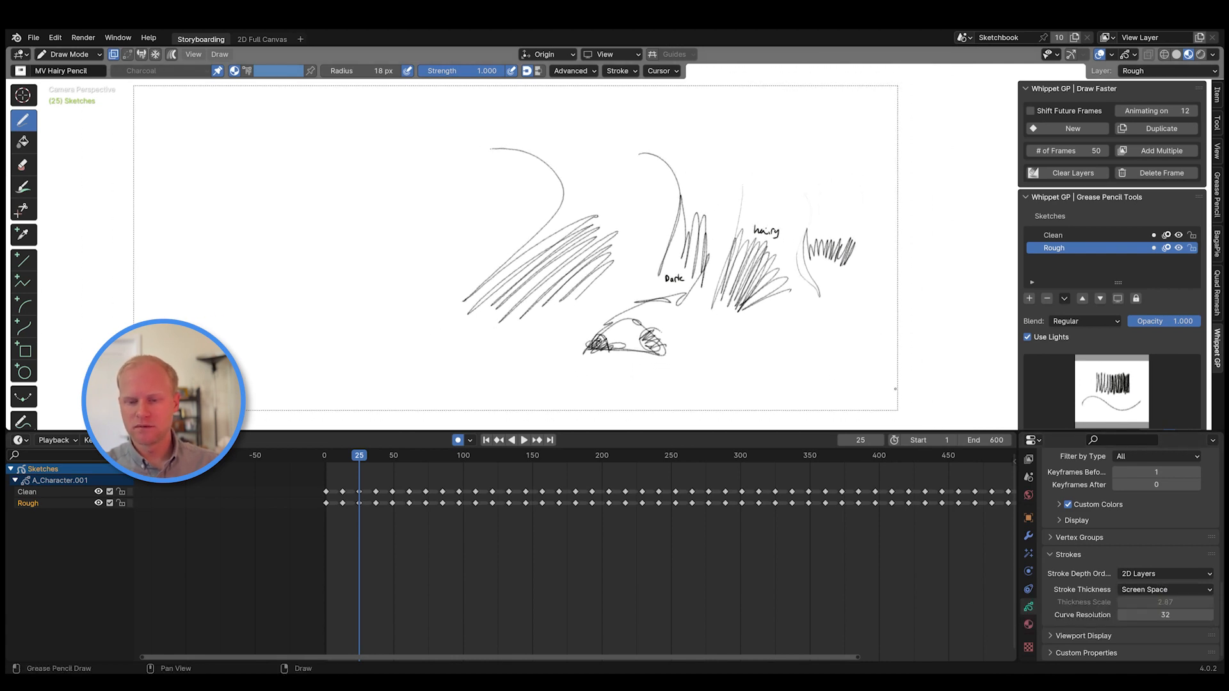
left_click(1165, 592)
left_click(1161, 614)
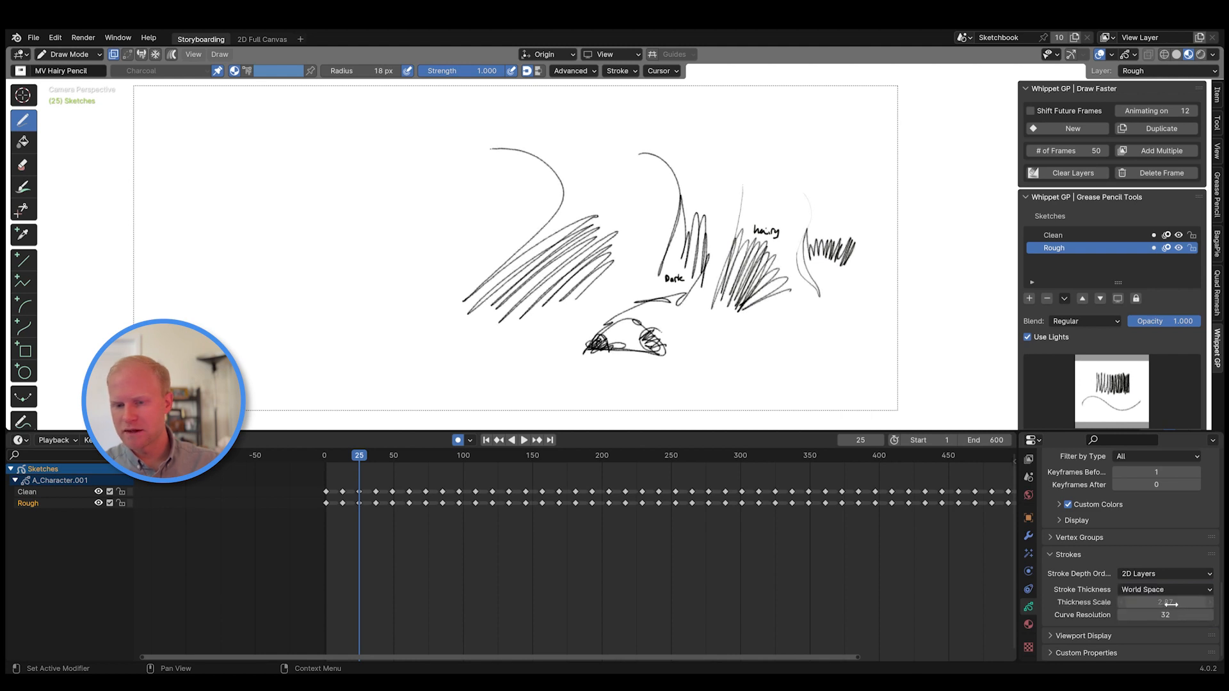
- Compare the strokes with Stroke Thickness on Screen Space once more, and restore World Space
left_click(1159, 590)
left_click(1158, 620)
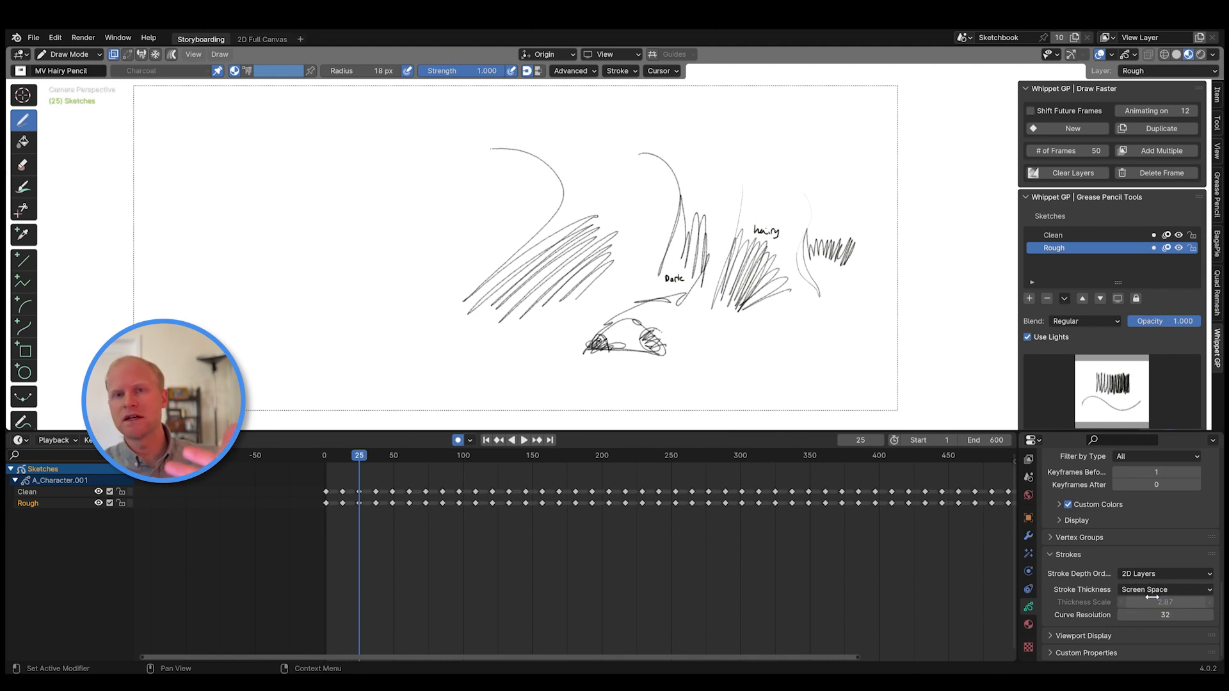
right_click(746, 364)
left_click(1162, 589)
left_click(1162, 602)
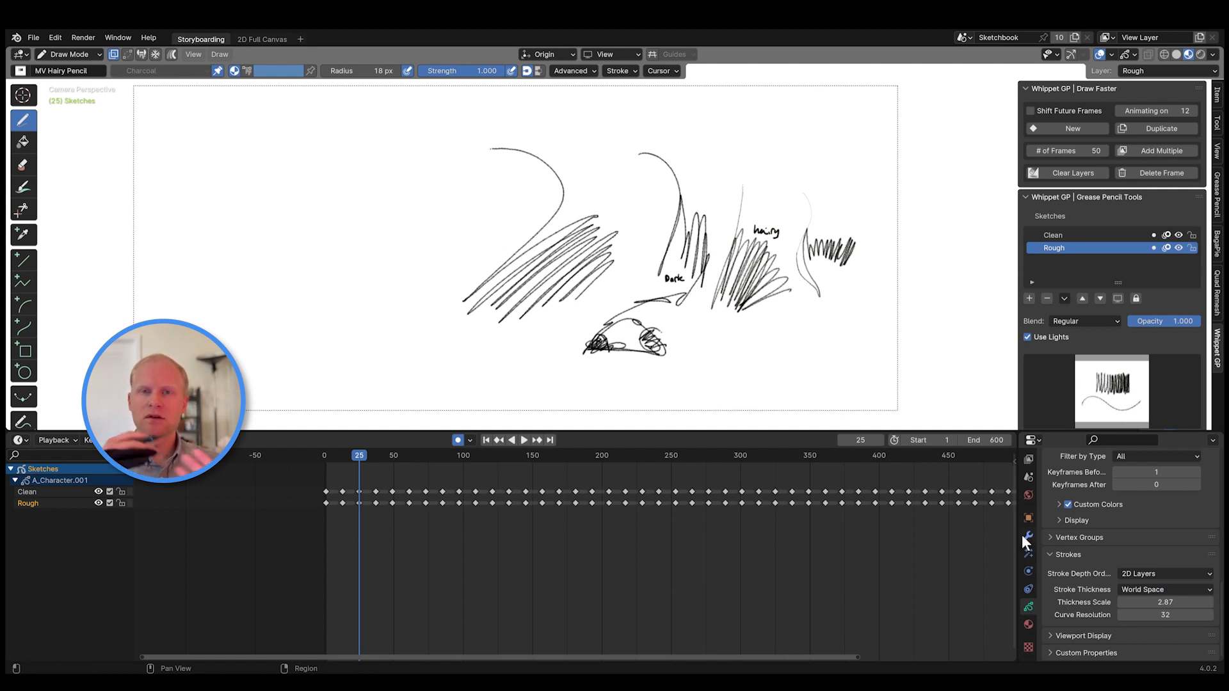
- Set Stroke Thickness to Screen Space and inspect the strokes close up and from far out
left_click(1155, 589)
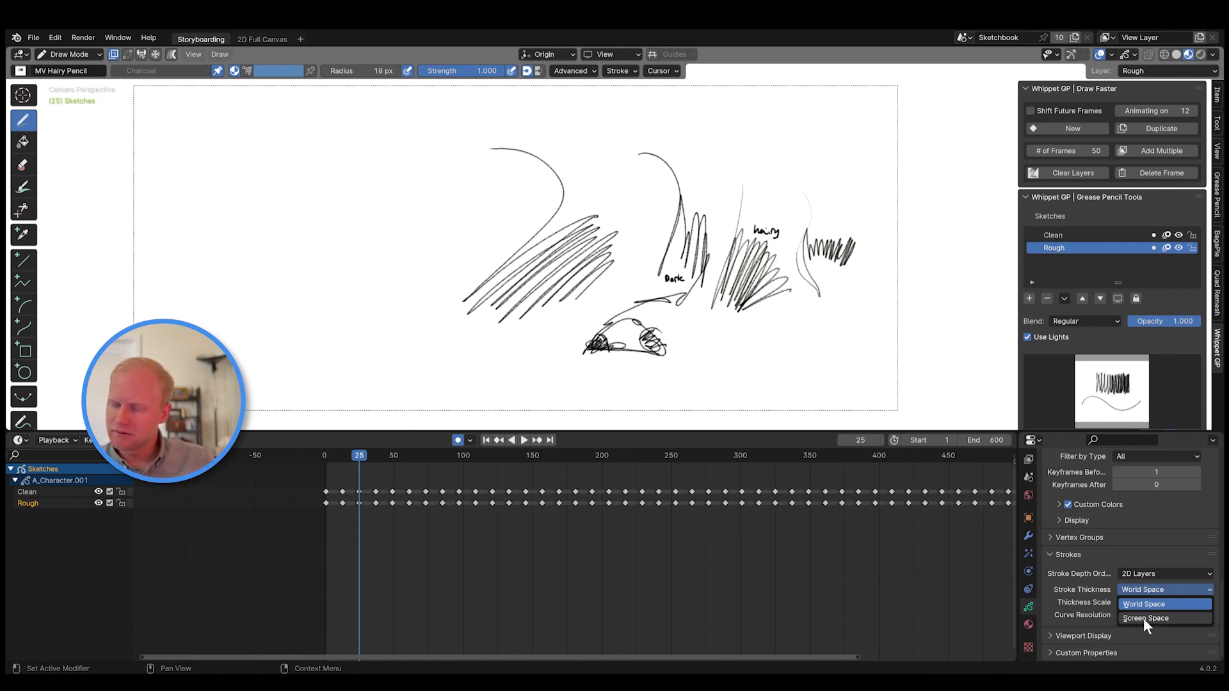
left_click(1146, 621)
mouse_move(832, 320)
middle_mouse_down("ctrl")
mouse_move(829, 202)
mouse_move(791, 366)
mouse_move(797, 413)
mouse_move(806, 310)
middle_mouse_up("ctrl")
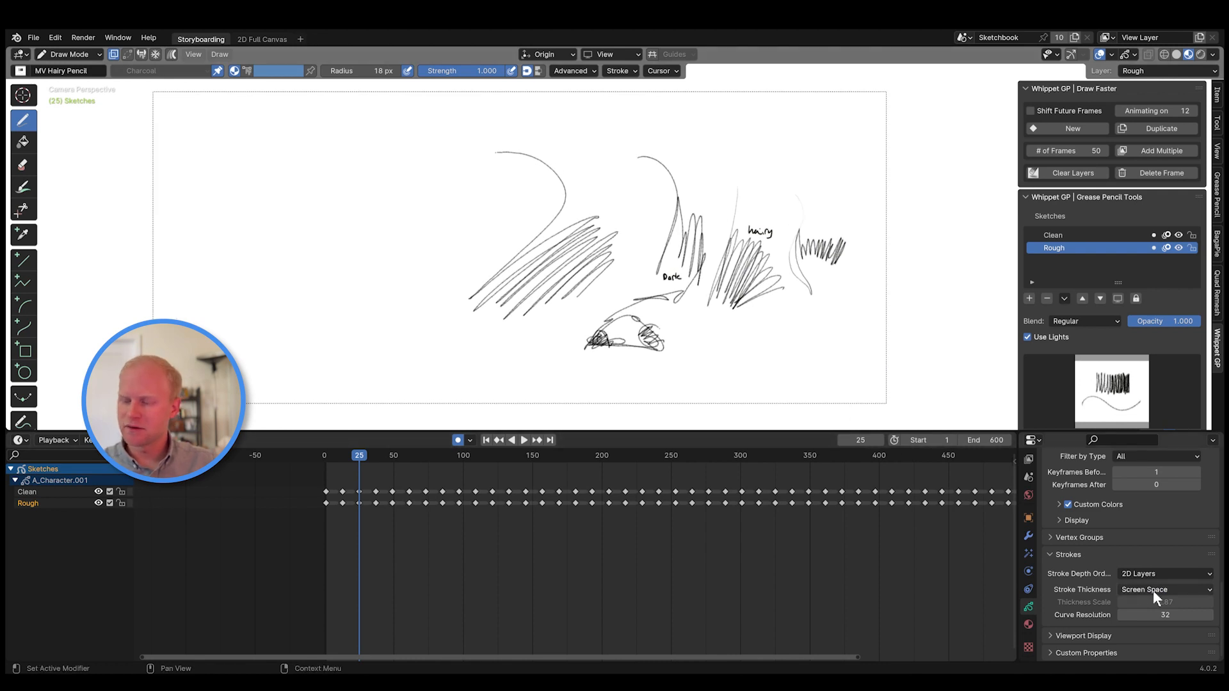
middle_click_drag(775, 357, 927, 132, "ctrl")
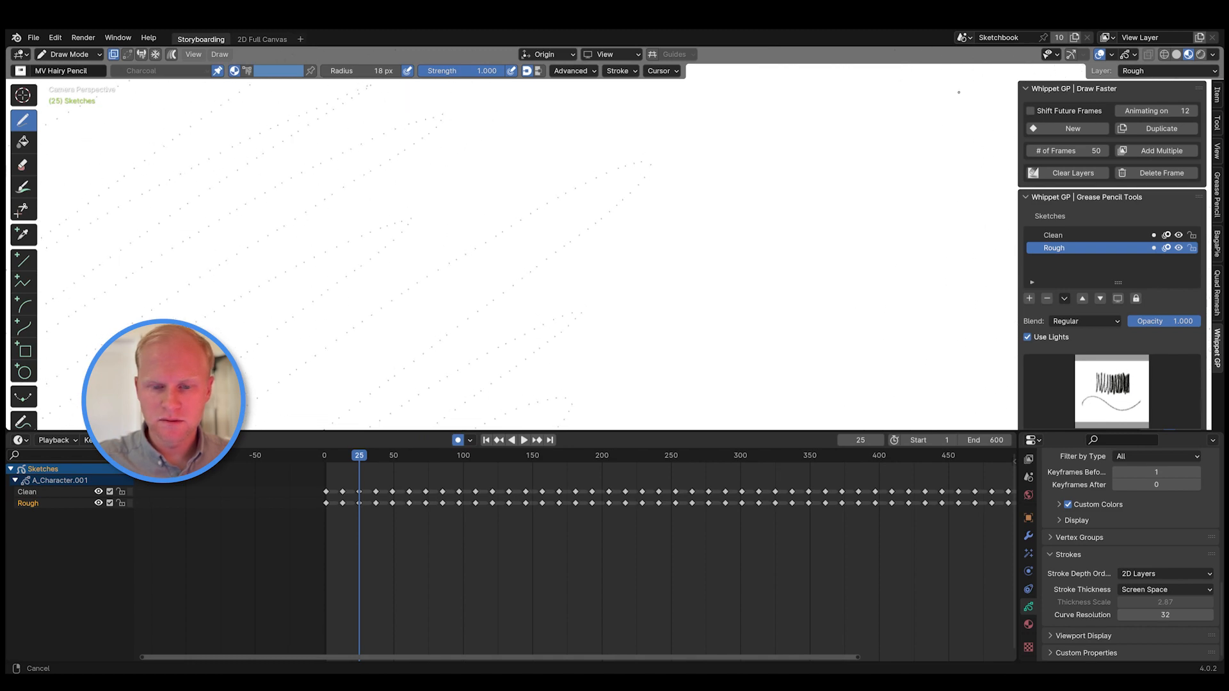
mouse_move(958, 93)
middle_mouse_down("ctrl")
mouse_move(661, 360)
mouse_move(792, 416)
middle_mouse_up("ctrl")
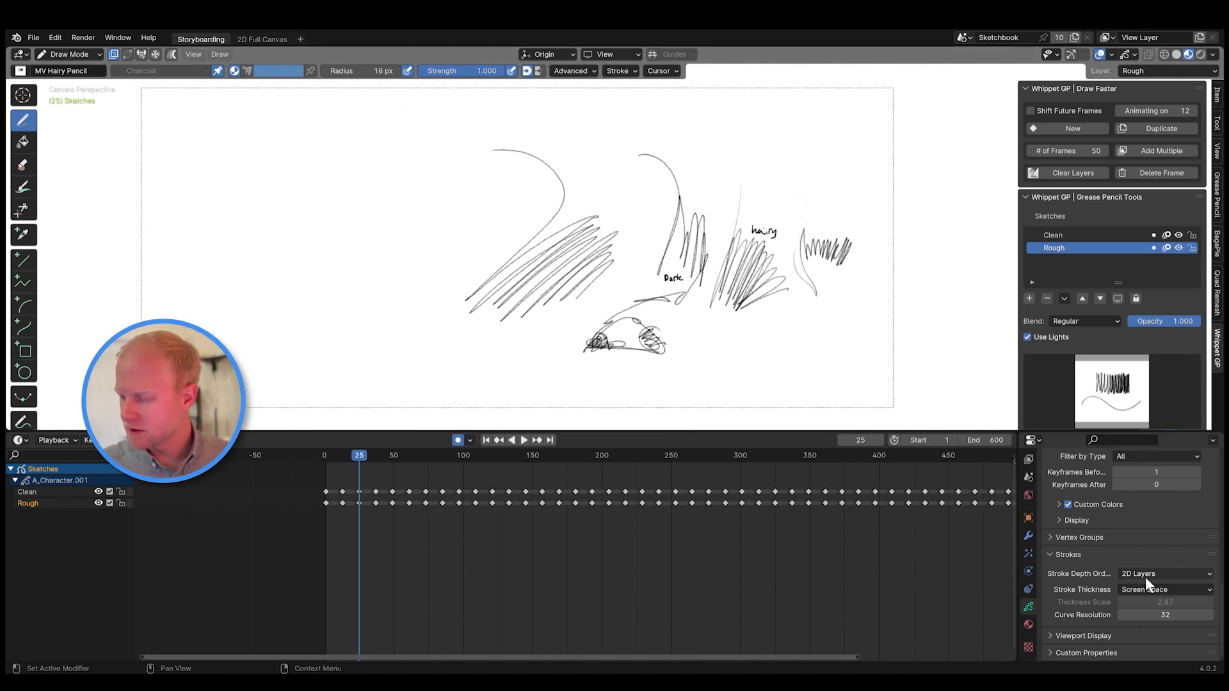
- Set Stroke Thickness to World Space and inspect the strokes at different zooms and from a side angle
left_click(1149, 589)
left_click(1148, 602)
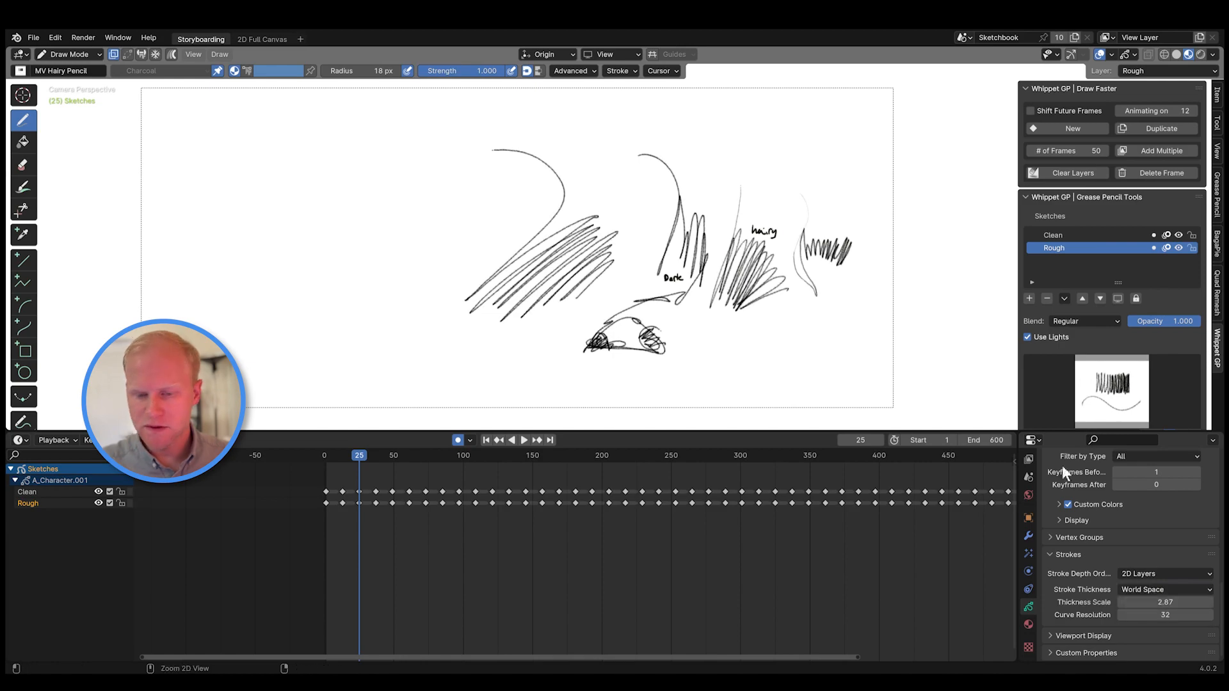
mouse_move(825, 320)
middle_mouse_down("ctrl")
mouse_move(944, 122)
mouse_move(793, 272)
mouse_move(658, 364)
mouse_move(663, 342)
middle_mouse_up("ctrl")
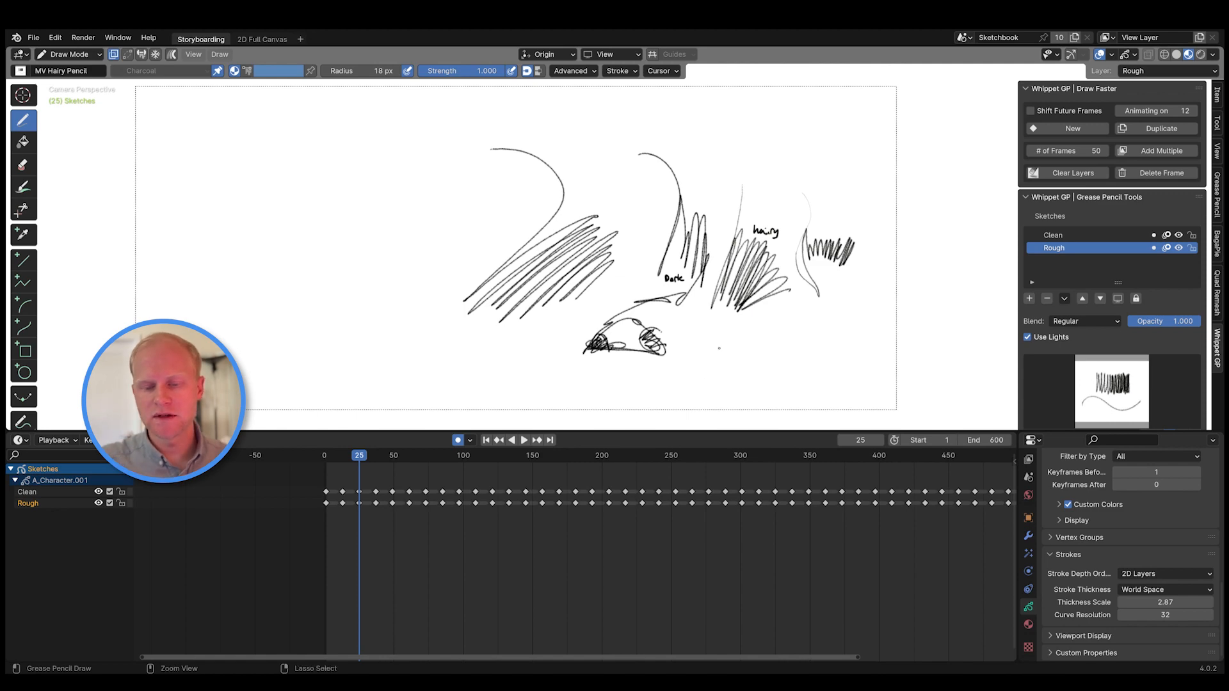
mouse_move(718, 348)
middle_mouse_down("ctrl")
mouse_move(749, 281)
mouse_move(681, 363)
mouse_move(684, 327)
mouse_move(858, 325)
middle_mouse_up("ctrl")
- Set Stroke Thickness to Screen Space, inspect the drawing from outside the camera and return to the camera view
left_click(1154, 592)
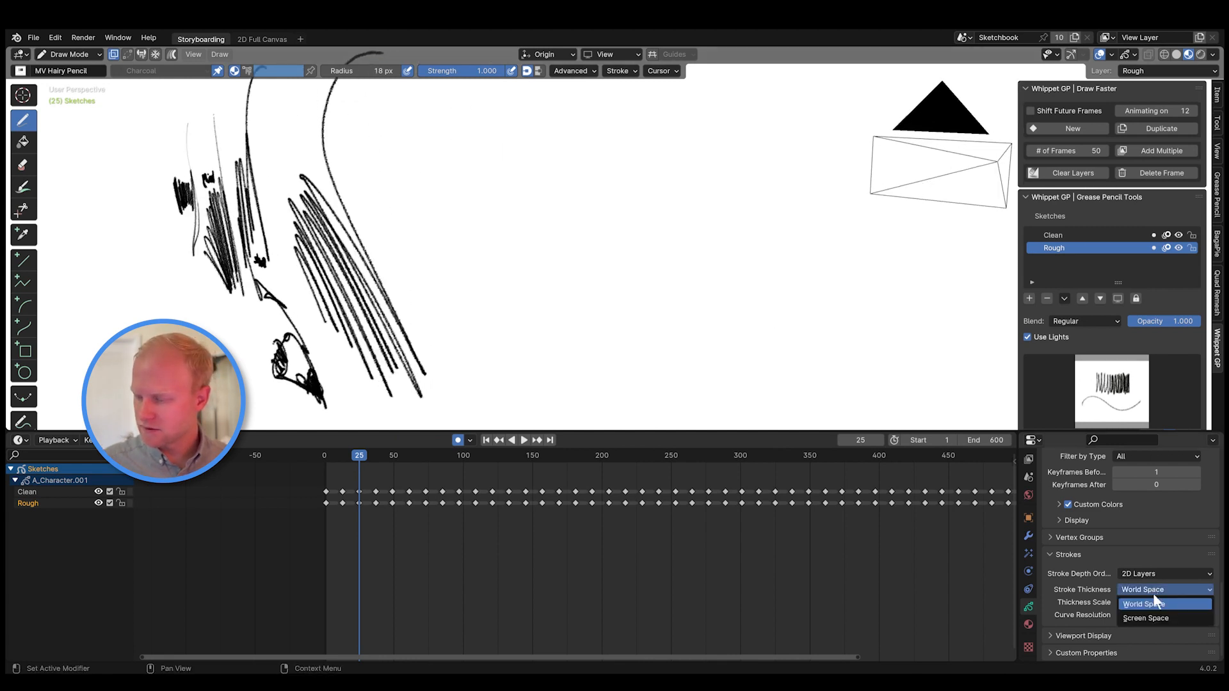
left_click(1146, 618)
mouse_move(614, 333)
middle_mouse_down()
mouse_move(596, 329)
mouse_move(666, 321)
mouse_move(340, 334)
mouse_move(741, 348)
middle_mouse_up()
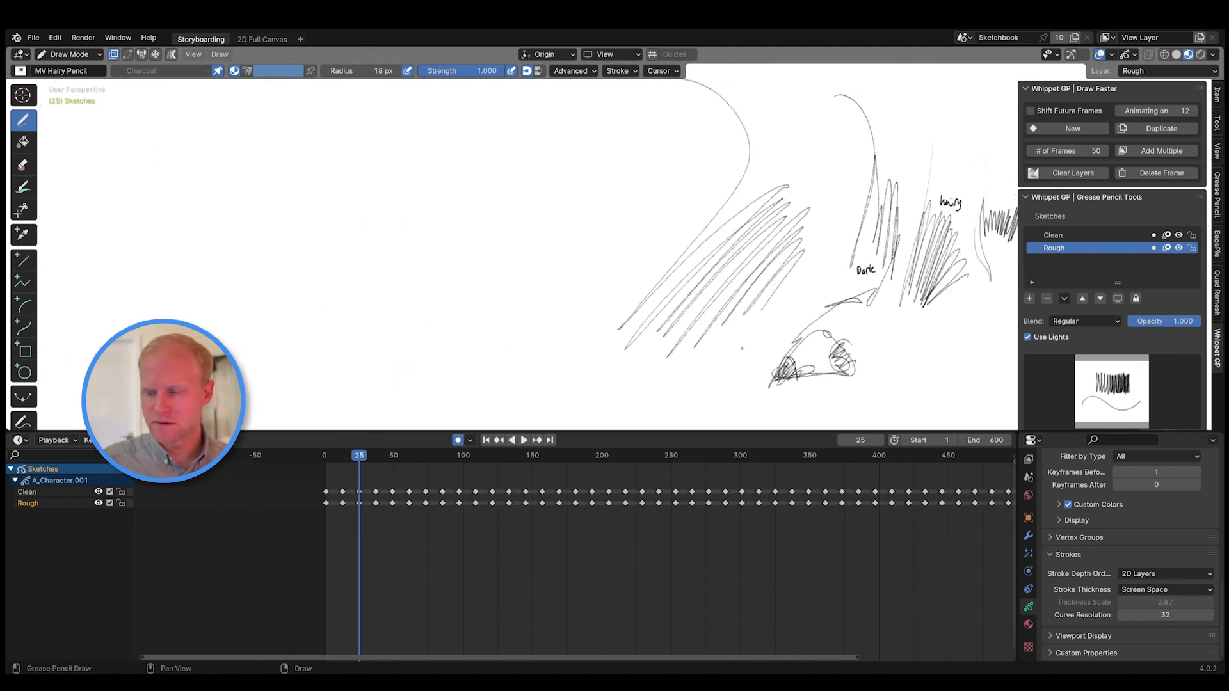
key("q")
key("Escape")
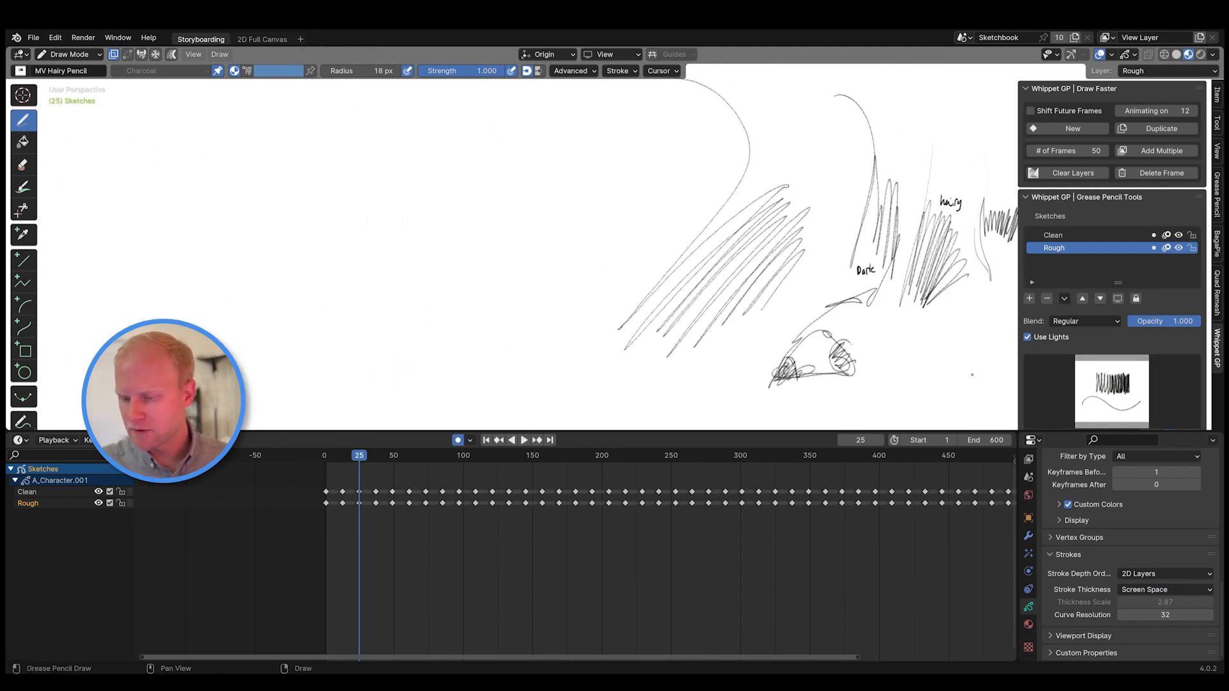
key("q")
left_click(871, 338)
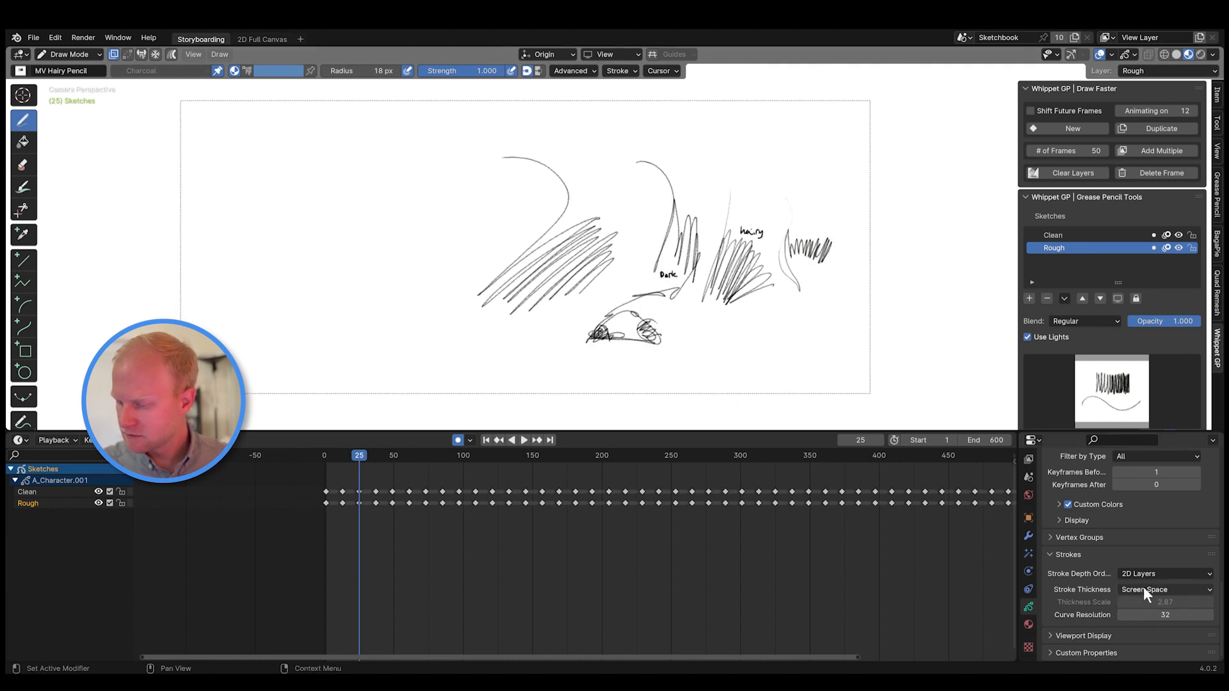
- Set Stroke Thickness to World Space and enlarge the canvas area to show the full camera frame
left_click(1143, 588)
left_click(1133, 605)
left_click_drag(992, 427, 979, 551)
middle_click_drag(877, 423, 851, 389, "ctrl")
mouse_move(723, 400)
middle_mouse_down("shift")
mouse_move(780, 422)
mouse_move(740, 491)
mouse_move(755, 425)
mouse_move(694, 469)
mouse_move(791, 385)
mouse_move(650, 461)
middle_mouse_up("shift")
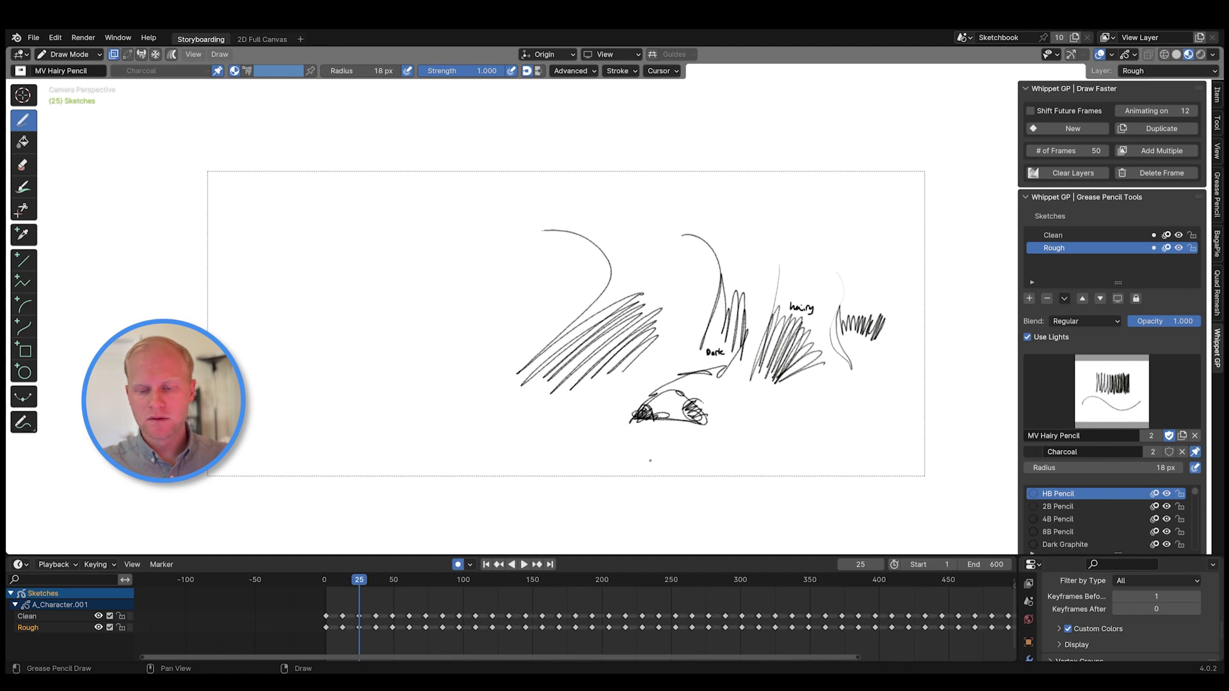
- Turn on Lock Camera to View, zoom the camera view in and out, and turn the lock off again
key("q")
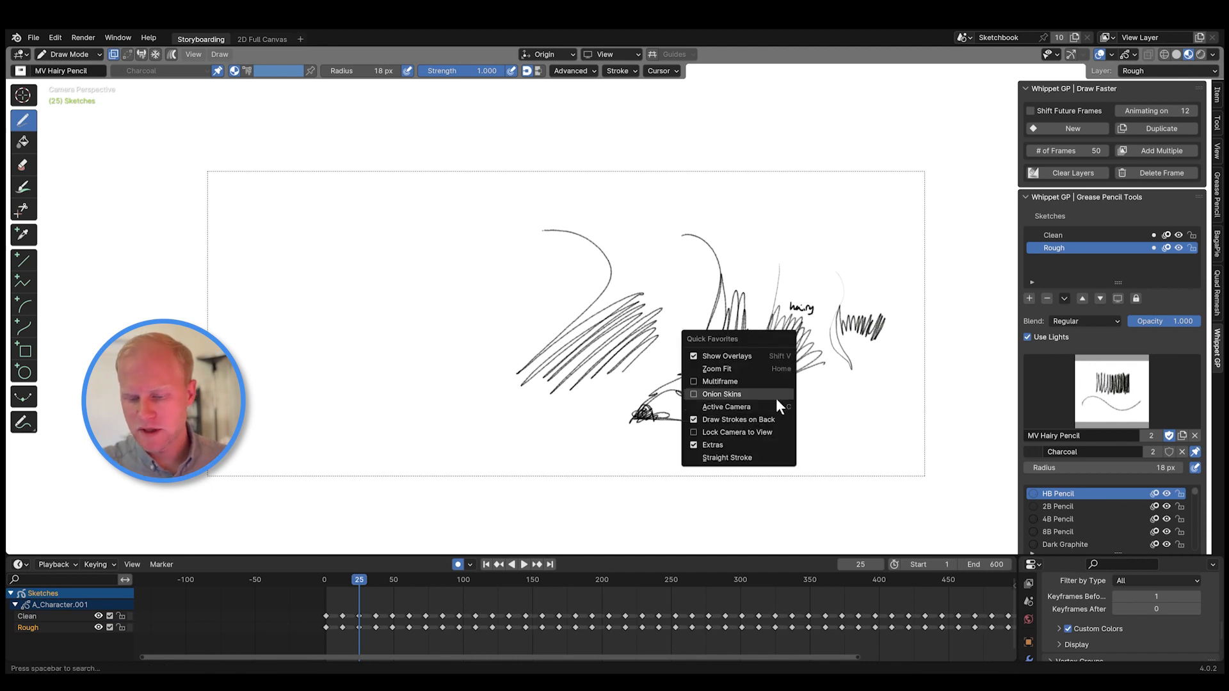
left_click(771, 407)
key("q")
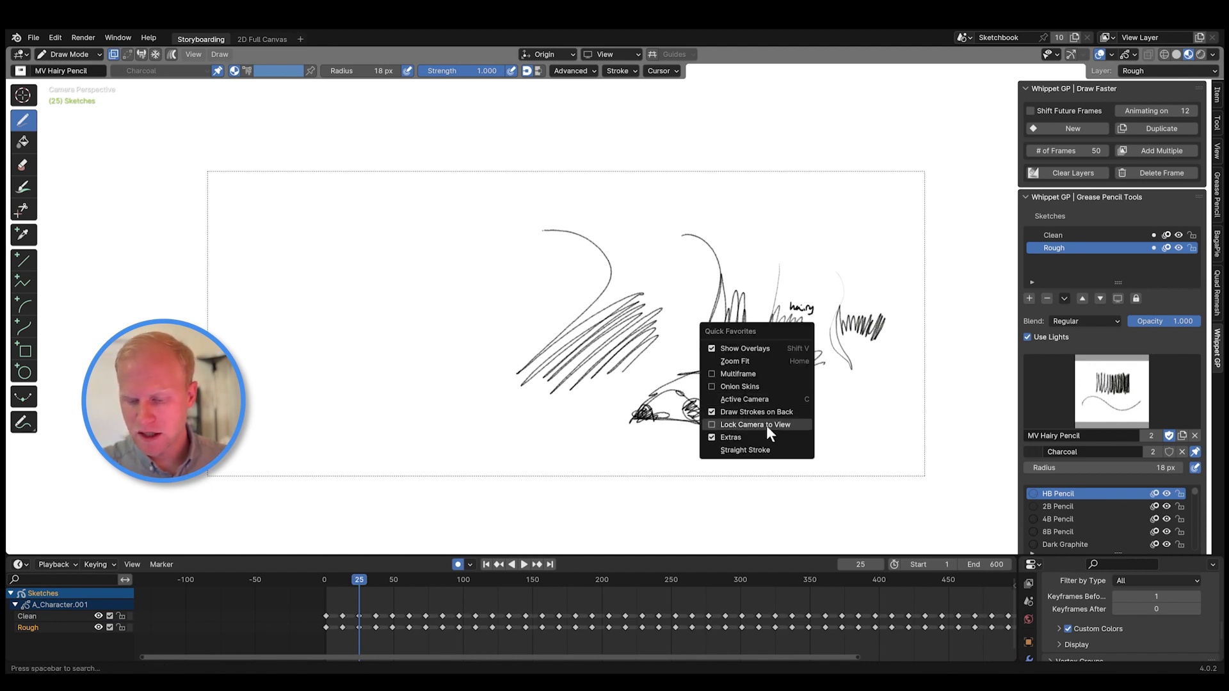
left_click(766, 425)
middle_click_drag(766, 425, 777, 359, "ctrl")
mouse_move(937, 281)
middle_mouse_down("ctrl")
mouse_move(960, 256)
mouse_move(830, 418)
middle_mouse_up("ctrl")
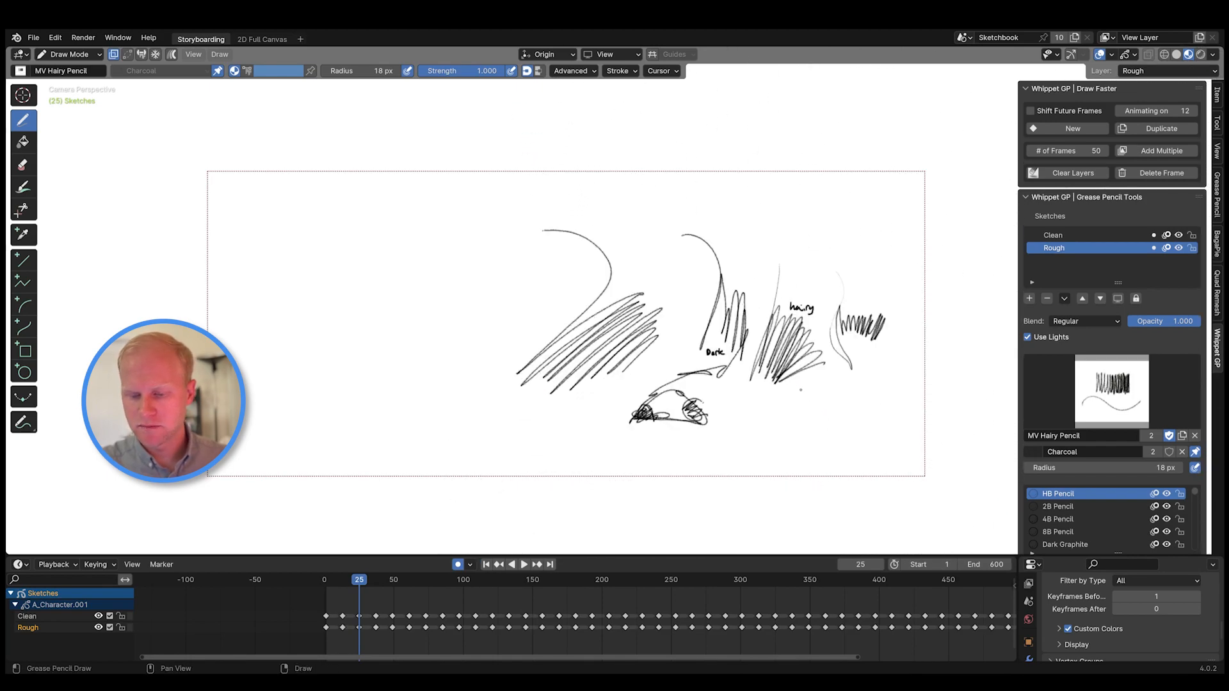
key("q")
left_click(790, 394)
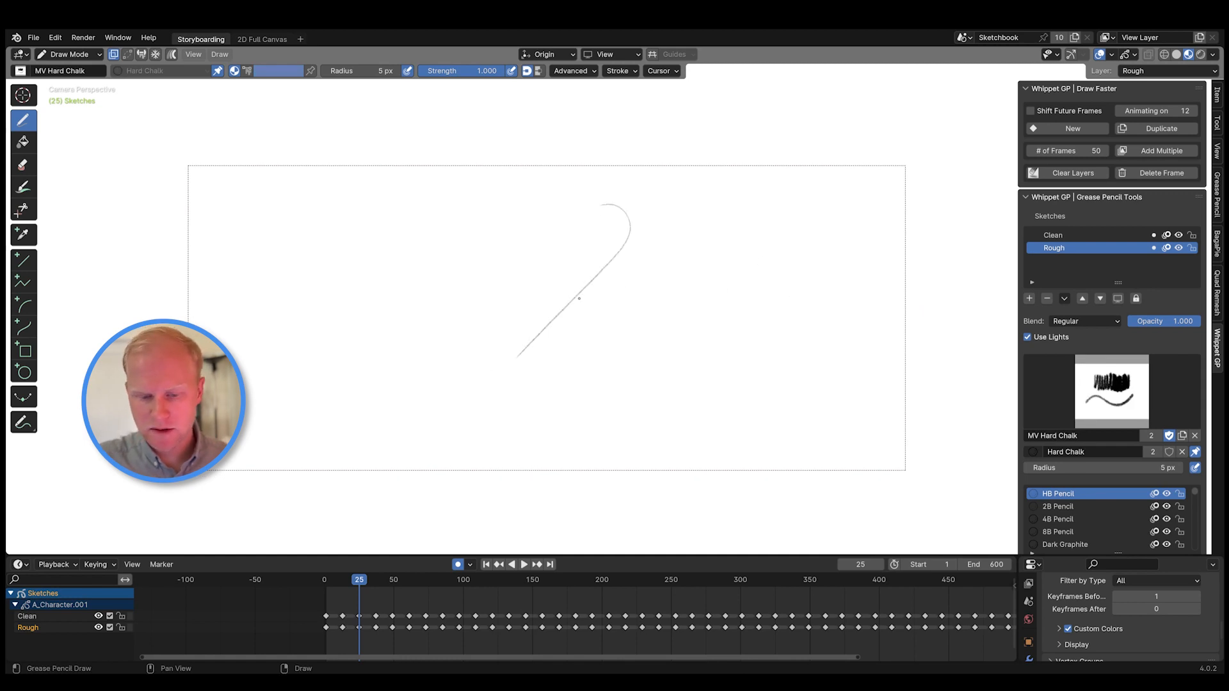
- Undo the thin test strokes, set the MV Hard Chalk radius to 15 px and draw three dense hatching swatches
key("ctrl+z")
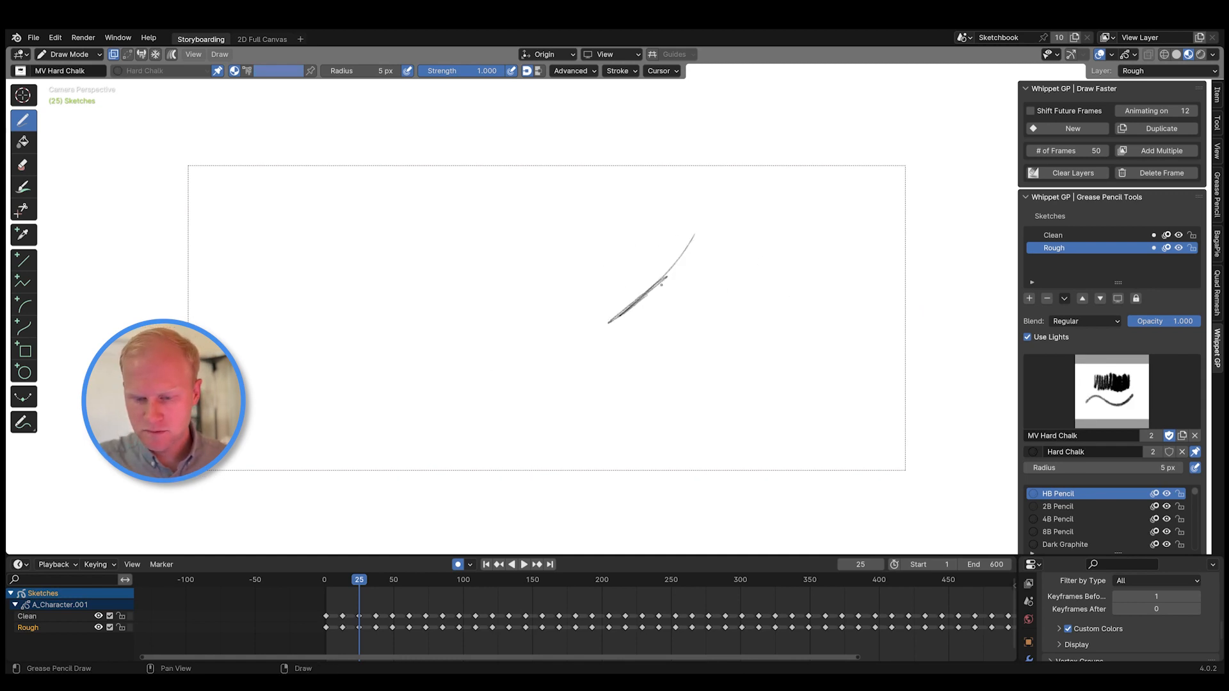
key("ctrl+z")
right_click(711, 305)
left_click(712, 302)
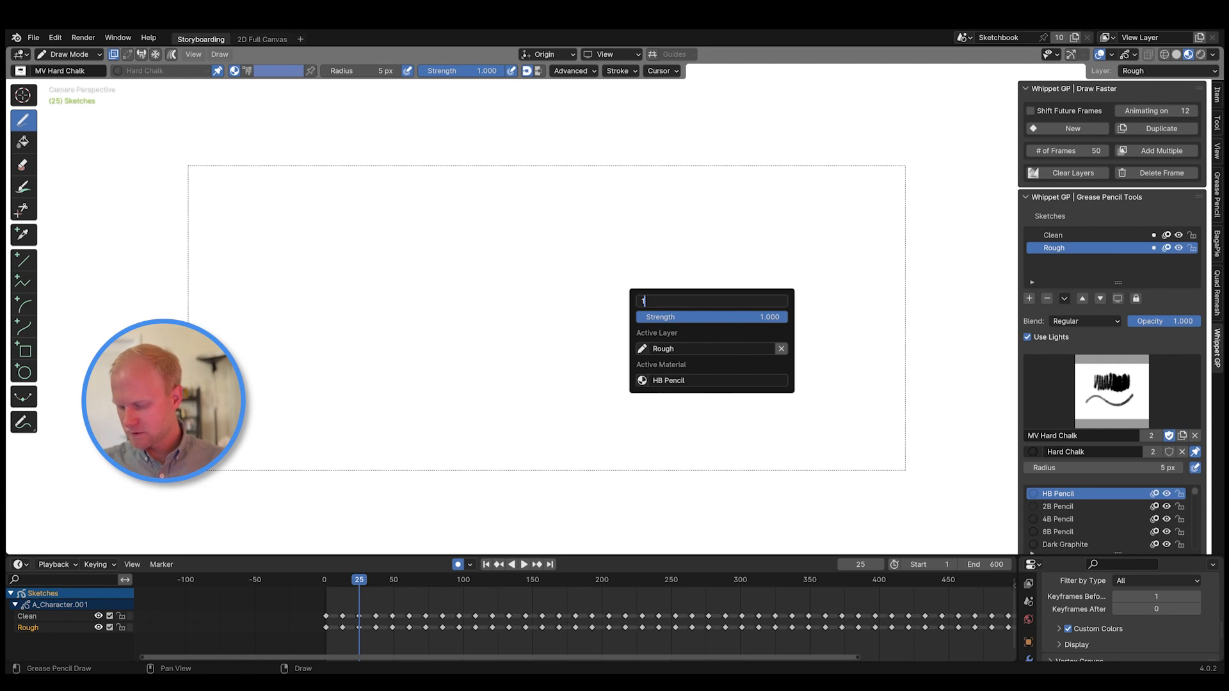
key("Return")
mouse_move(597, 296)
left_mouse_down()
mouse_move(672, 233)
mouse_move(703, 292)
mouse_move(713, 358)
mouse_move(728, 317)
mouse_move(746, 370)
mouse_move(760, 376)
left_mouse_up()
mouse_move(640, 365)
left_mouse_down()
mouse_move(647, 377)
mouse_move(614, 425)
mouse_move(653, 391)
mouse_move(674, 445)
left_mouse_up()
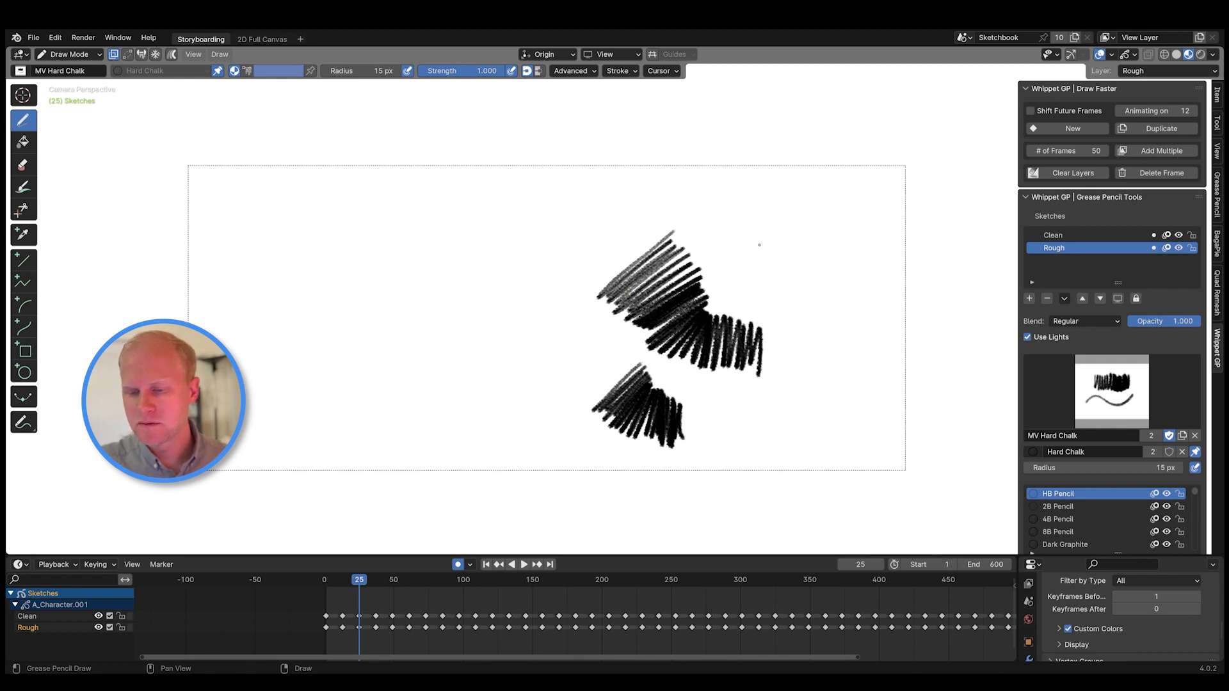
mouse_move(821, 218)
left_mouse_down()
mouse_move(755, 256)
mouse_move(833, 262)
mouse_move(819, 282)
left_mouse_up()
- Switch to the MV Hard Pencil brush and scribble loops and hatching to the left of the chalk swatches
left_click(1113, 400)
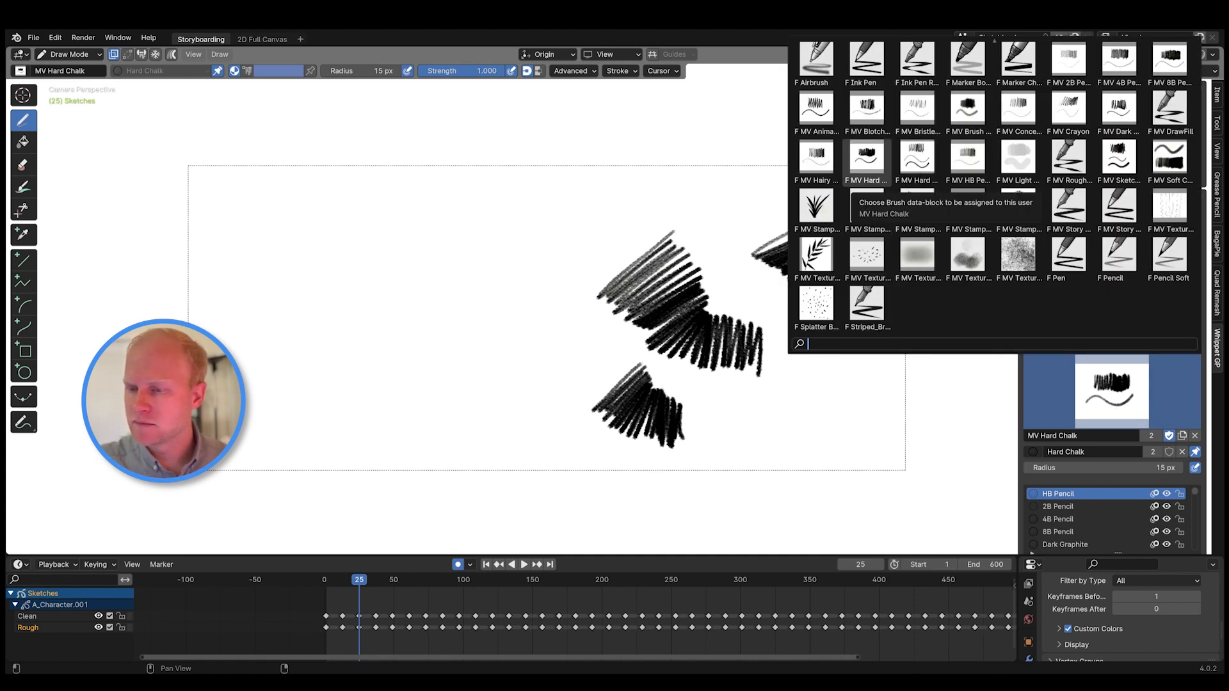
left_click(916, 160)
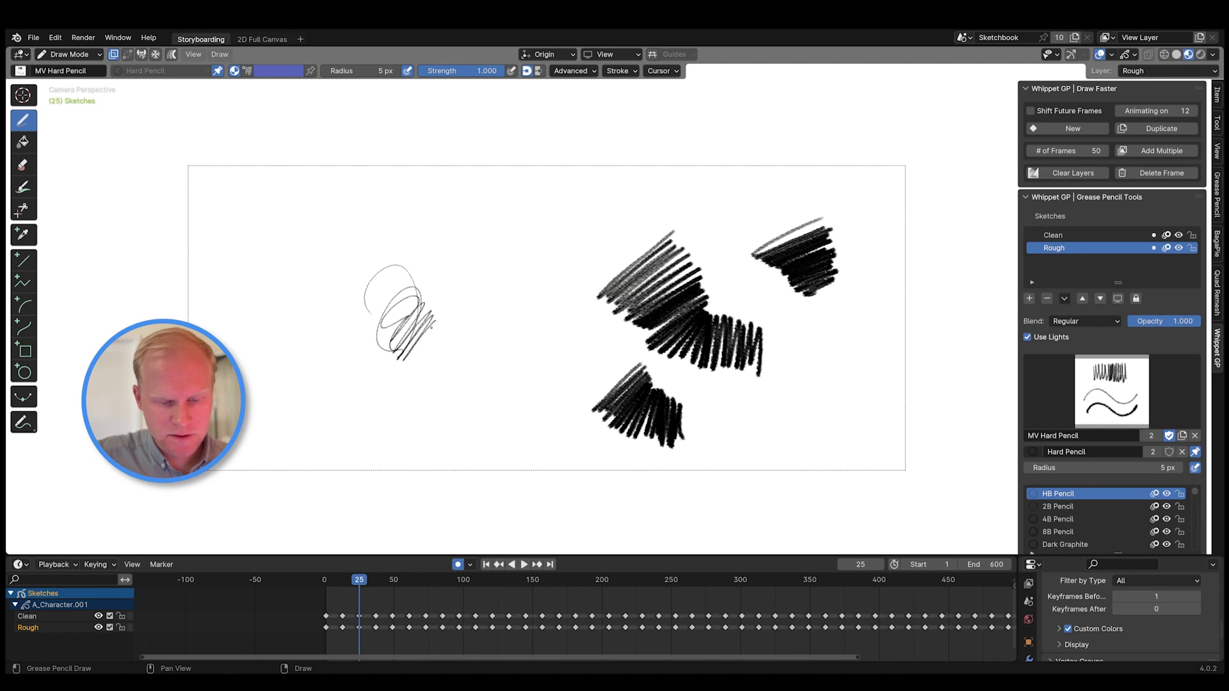
mouse_move(455, 289)
middle_mouse_down("ctrl")
mouse_move(562, 256)
mouse_move(423, 291)
middle_mouse_up("ctrl")
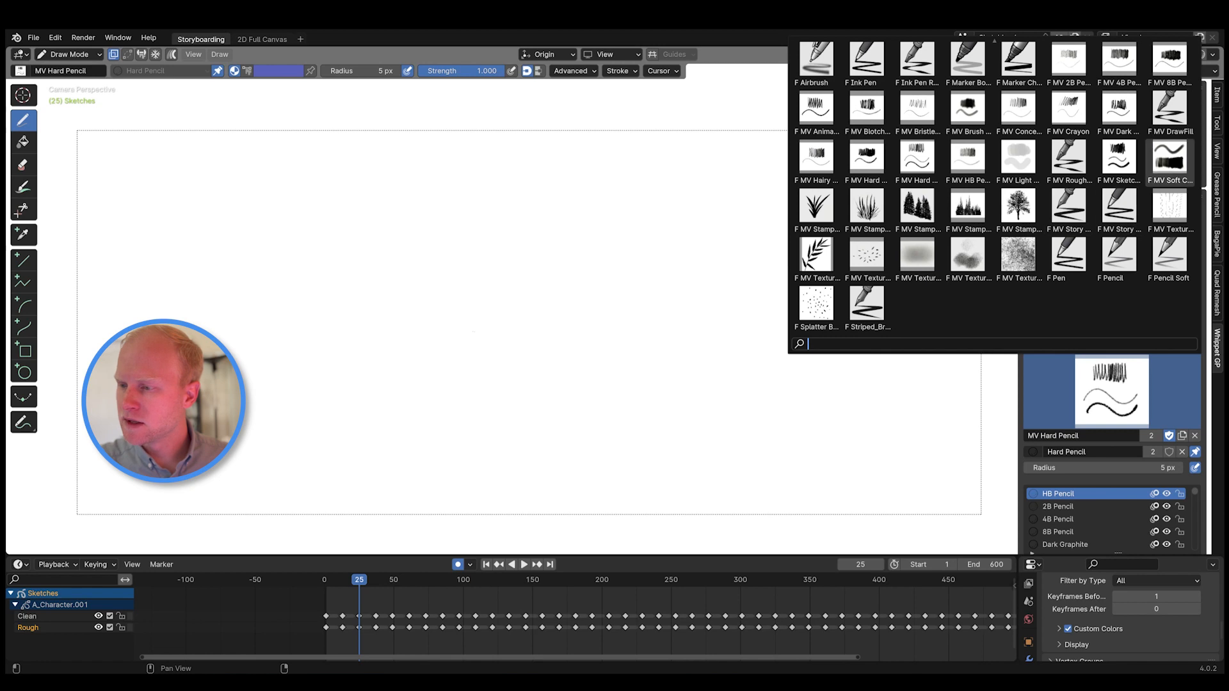
- Choose the MV Soft Chalk brush, set its radius to 15 px and draw a hatched swatch on the empty canvas
left_click(1169, 160)
mouse_move(250, 363)
left_mouse_down()
mouse_move(277, 263)
mouse_move(301, 299)
left_mouse_up()
key("ctrl+z")
right_click(455, 305)
left_click(474, 307)
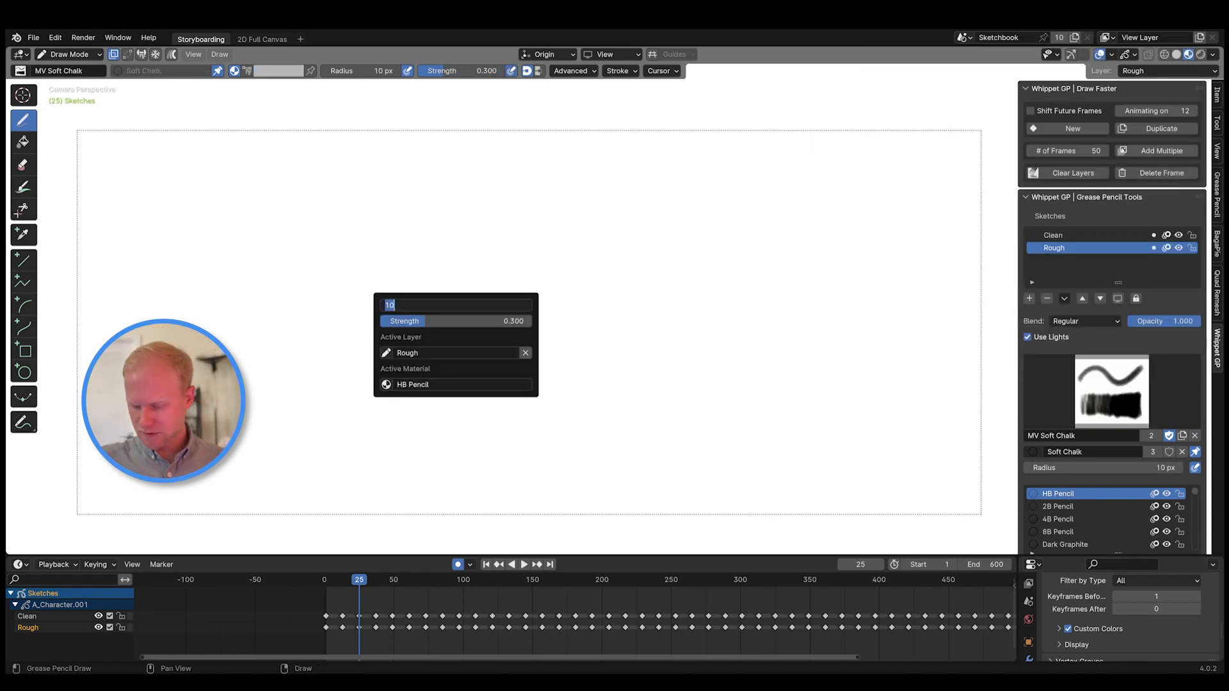
type("15")
key("Return")
mouse_move(332, 251)
left_mouse_down()
mouse_move(410, 320)
mouse_move(432, 315)
mouse_move(389, 307)
mouse_move(410, 310)
left_mouse_up()
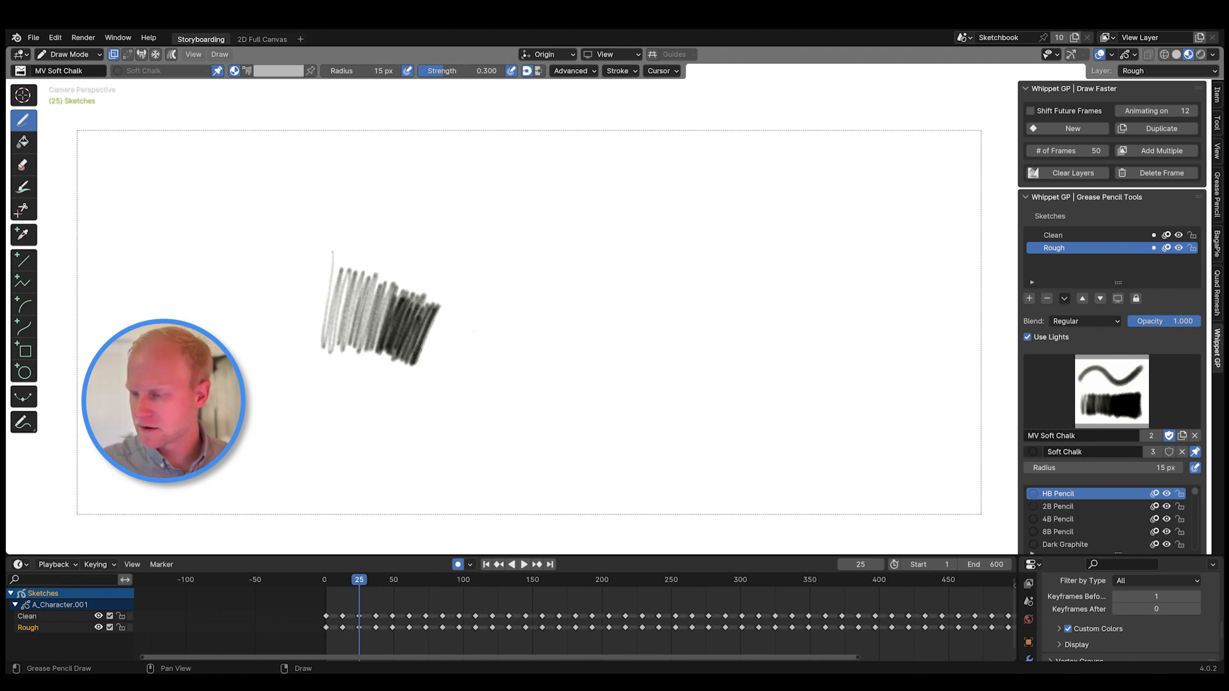
- Switch to the MV Hard Chalk brush and draw a comparison swatch beside the soft chalk hatching
left_click(1111, 391)
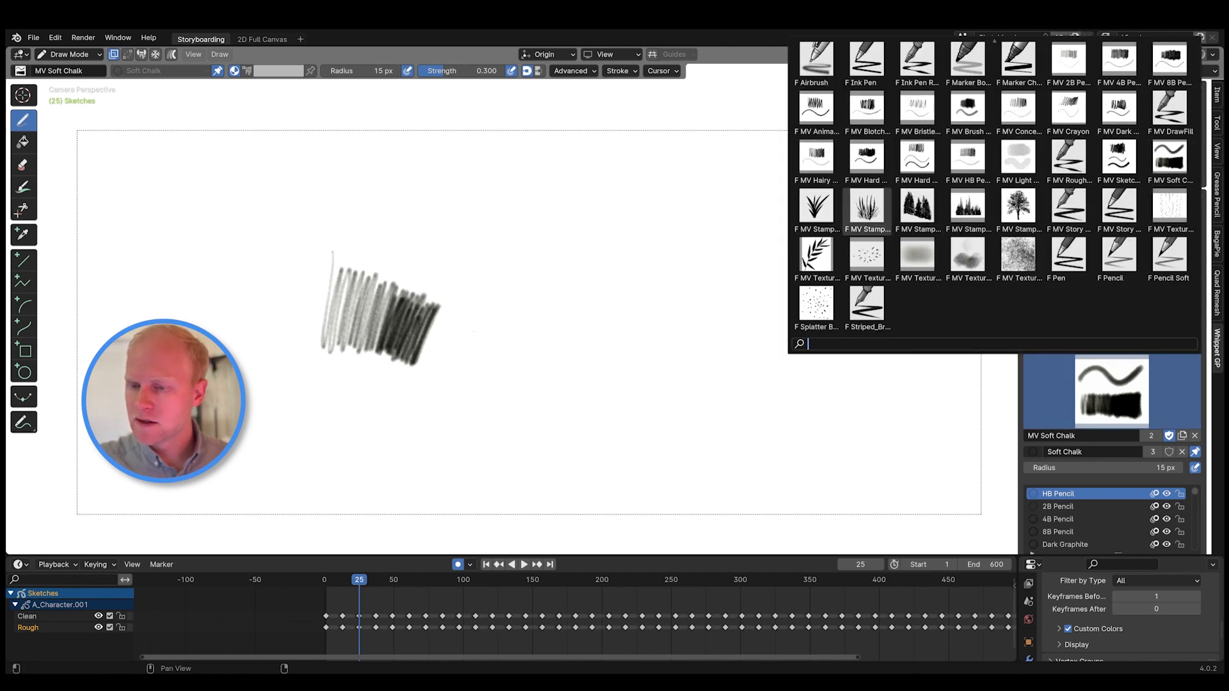
left_click(866, 159)
mouse_move(515, 294)
left_mouse_down()
mouse_move(618, 312)
mouse_move(592, 384)
left_mouse_up()
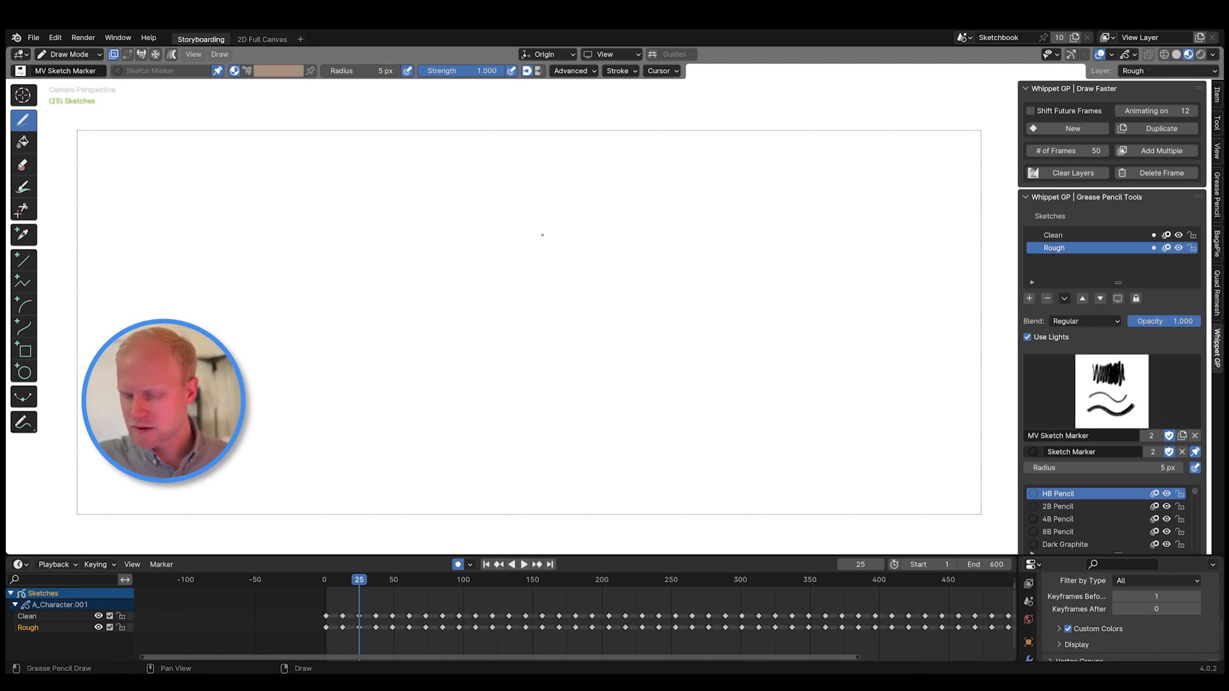
- Scribble zigzags and loops with the MV Sketch Marker brush and inspect their texture close up, adding a single dab for comparison
mouse_move(552, 215)
left_mouse_down()
mouse_move(494, 365)
mouse_move(601, 288)
mouse_move(630, 344)
left_mouse_up()
scroll(614, 304, "up", 9)
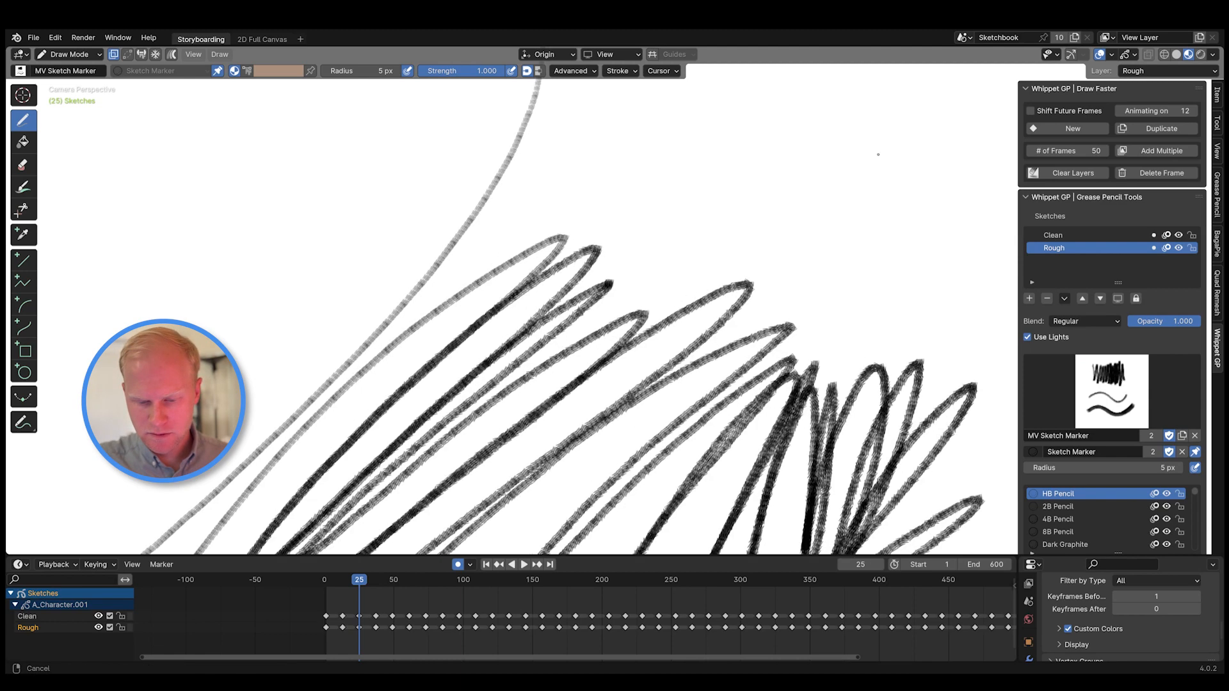
scroll(884, 142, "down", 4)
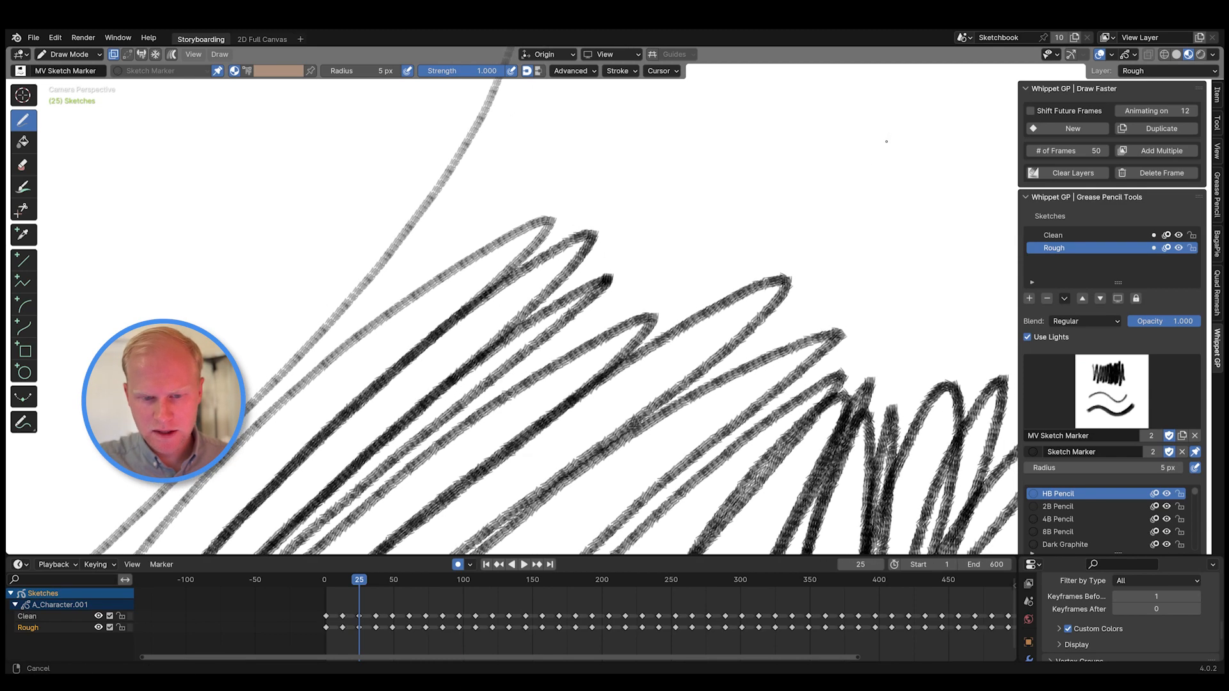
scroll(836, 200, "up", 5)
middle_click_drag(538, 382, 539, 424)
left_click(676, 255)
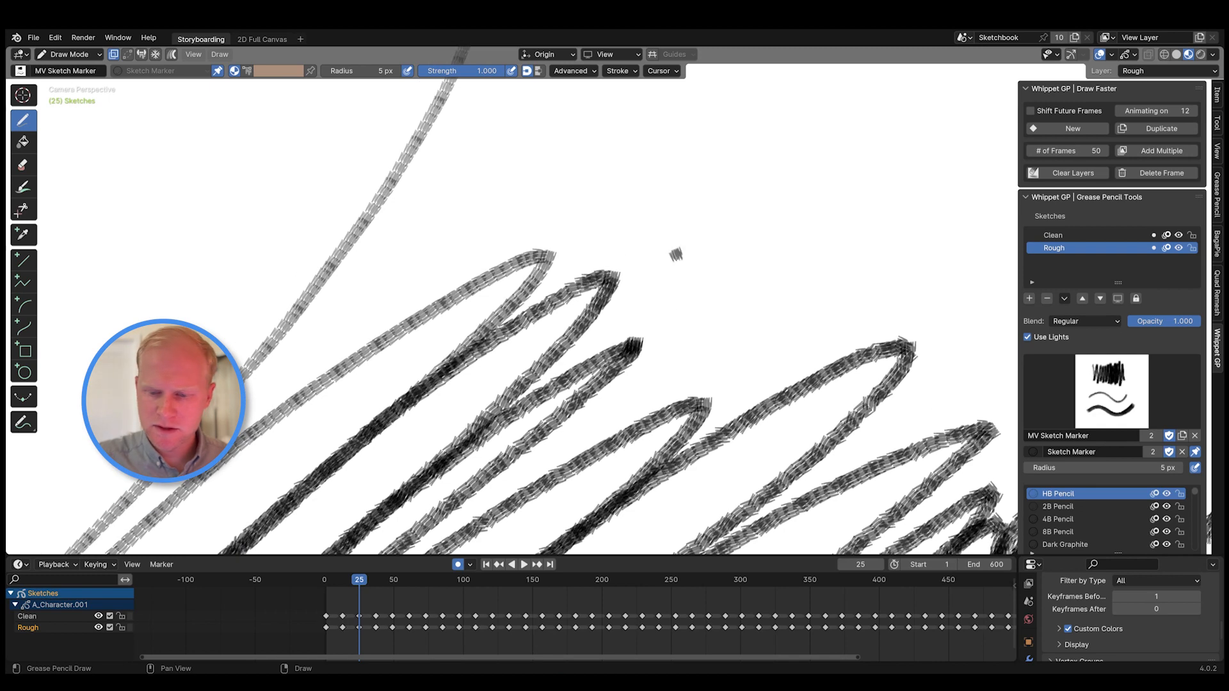
scroll(782, 329, "down", 8)
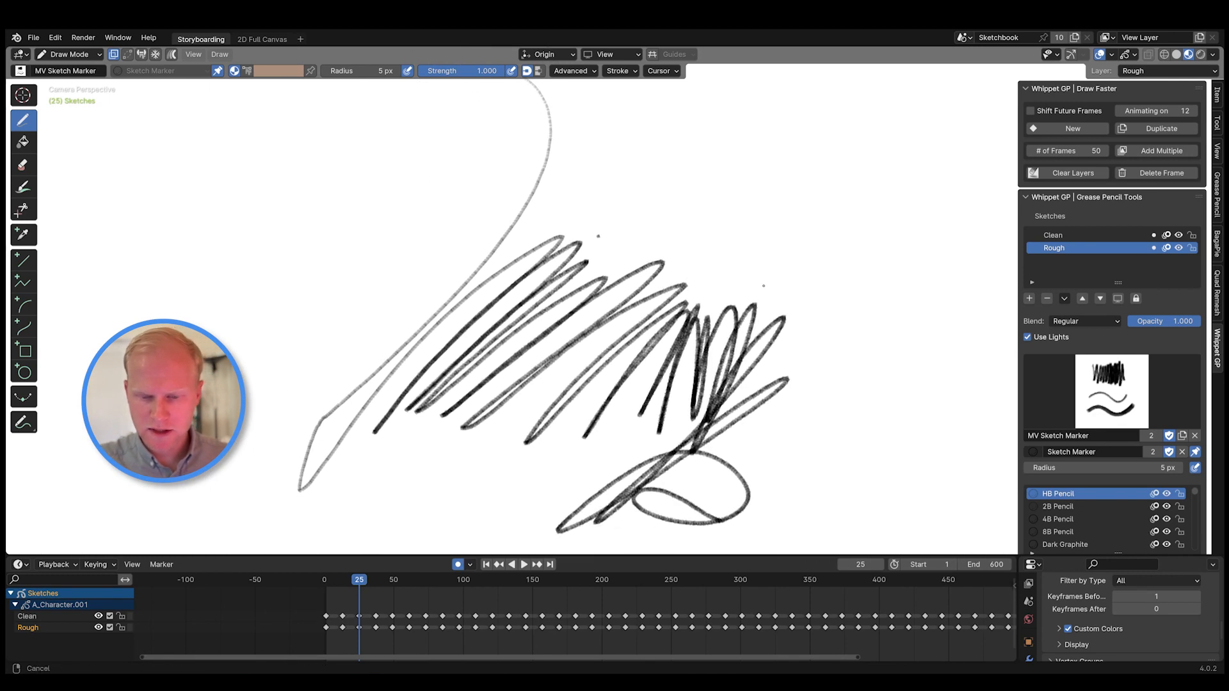
mouse_move(704, 365)
middle_mouse_down("ctrl")
mouse_move(704, 215)
mouse_move(704, 421)
middle_mouse_up("ctrl")
middle_click_drag(674, 339, 702, 339, "shift")
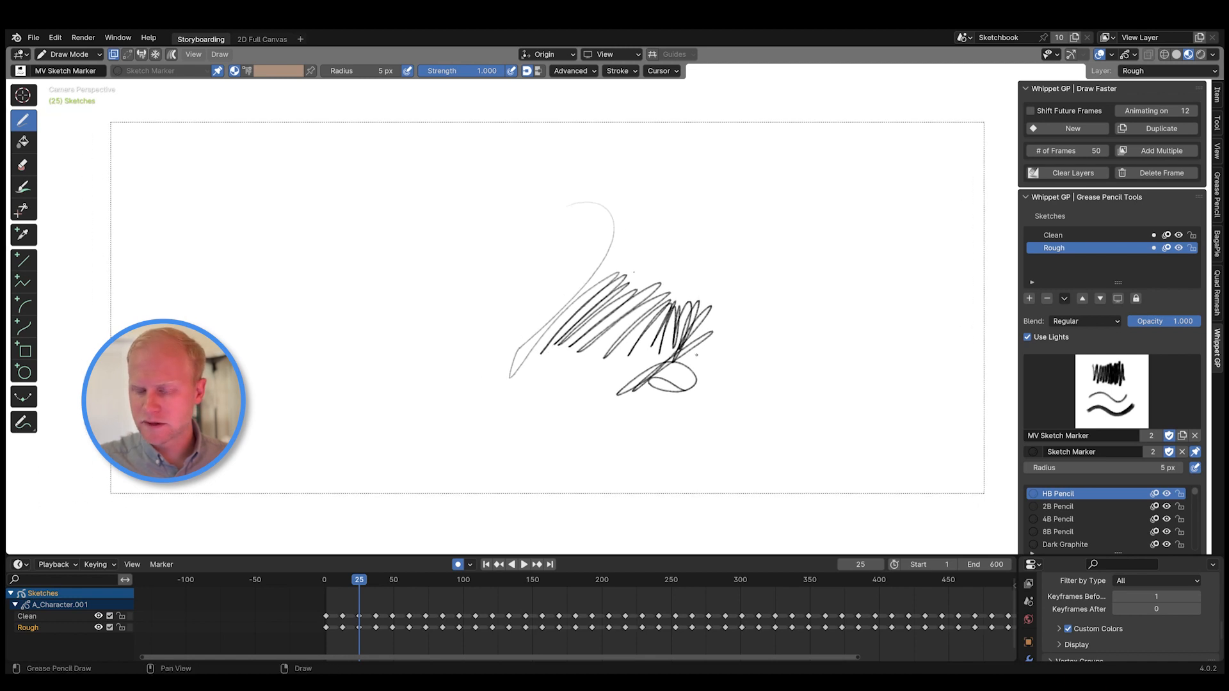
- Clear the sketch marker strokes from the frame and set the brush radius to 10 px
key("shift+x")
right_click(702, 339)
left_click(723, 323)
type("1")
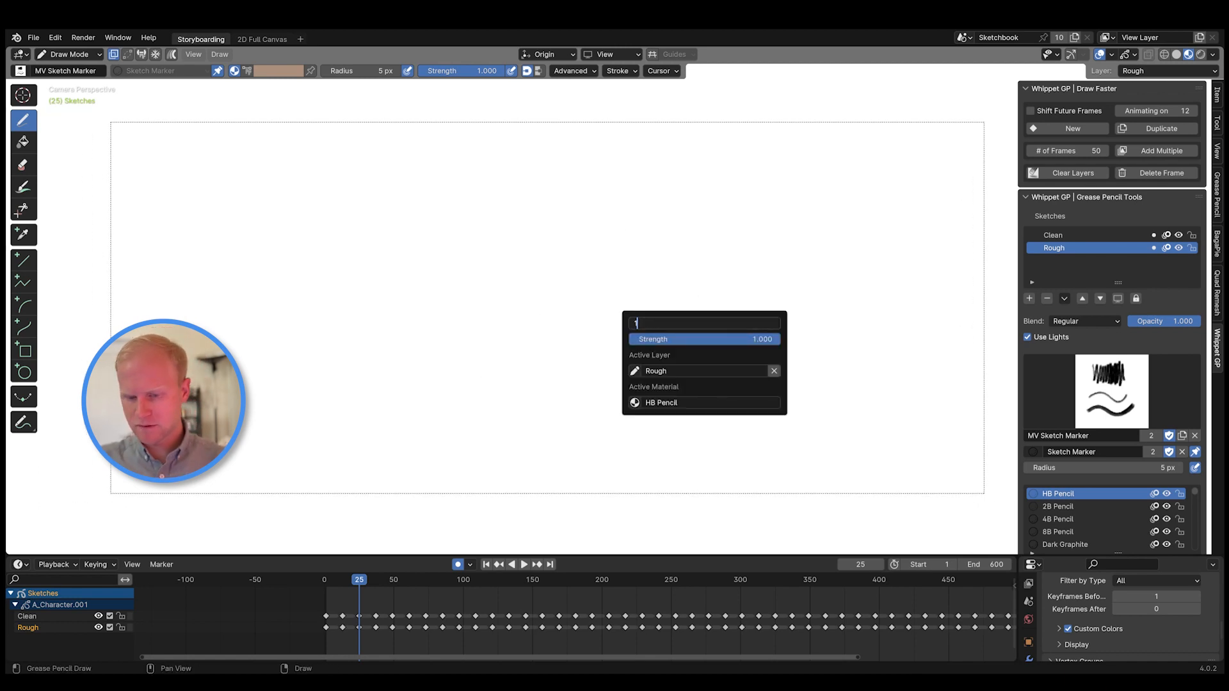
type("0")
key("Return")
- Draw two curved lines, a dense diagonal hatching swatch and a small upright hatched block with the sketch marker
mouse_move(652, 196)
left_mouse_down()
mouse_move(566, 402)
mouse_move(764, 261)
left_mouse_up()
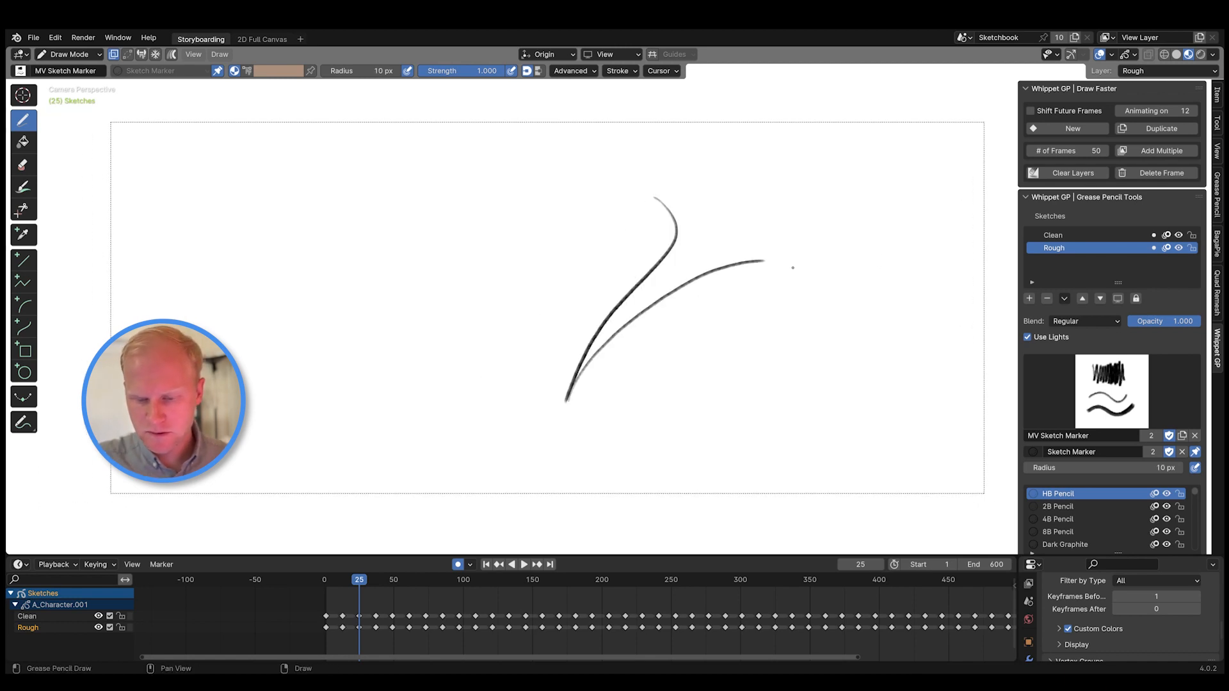
mouse_move(603, 369)
left_mouse_down()
mouse_move(722, 288)
mouse_move(688, 311)
mouse_move(702, 324)
left_mouse_up()
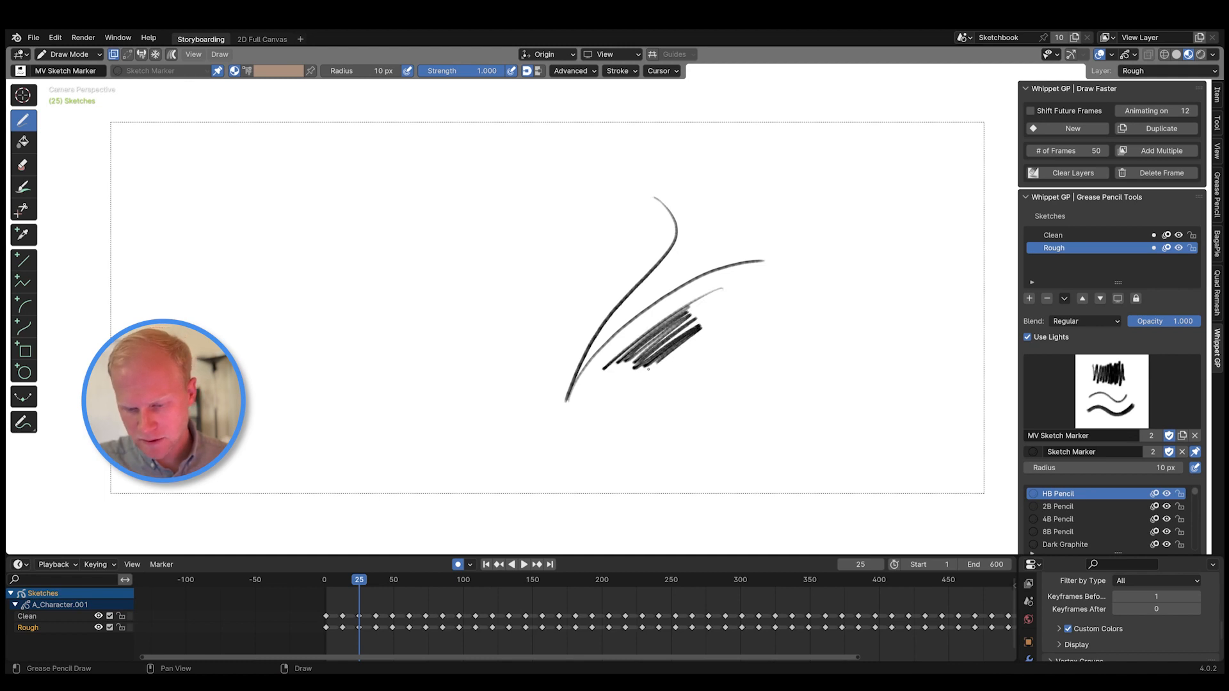
mouse_move(646, 374)
left_mouse_down()
mouse_move(716, 329)
mouse_move(729, 349)
left_mouse_up()
mouse_move(675, 397)
left_mouse_down()
mouse_move(735, 355)
mouse_move(744, 365)
left_mouse_up()
mouse_move(692, 423)
left_mouse_down()
mouse_move(755, 386)
mouse_move(741, 371)
left_mouse_up()
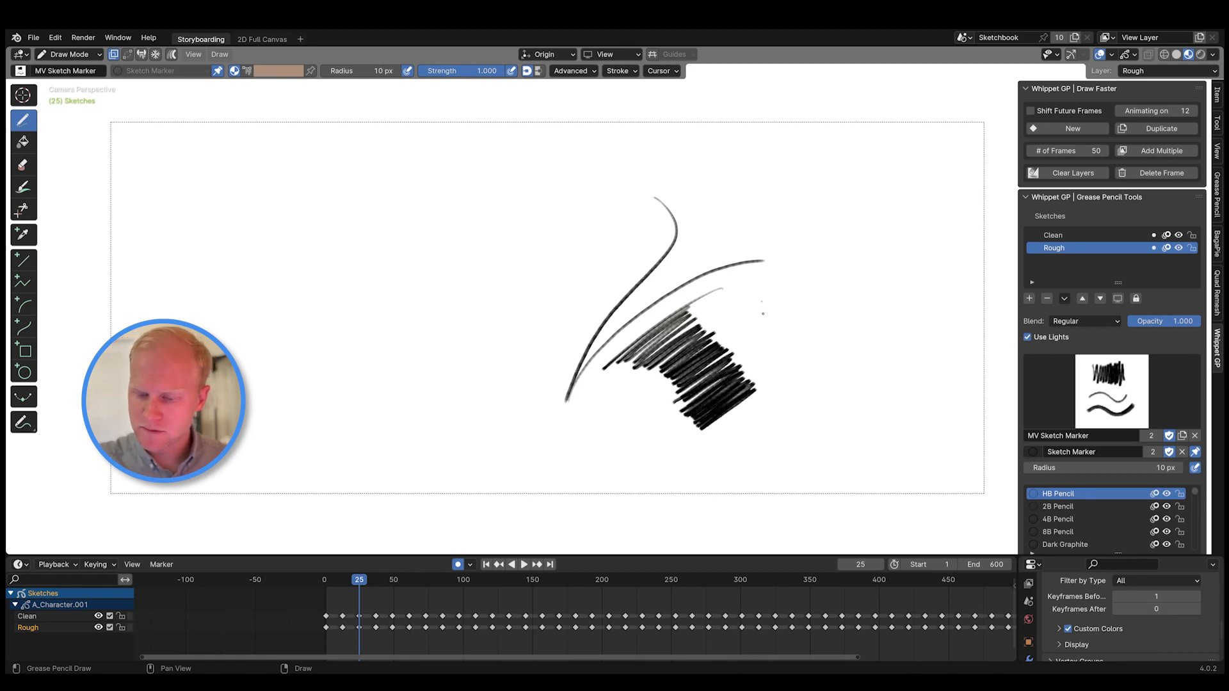
left_click_drag(762, 313, 772, 349)
left_click_drag(785, 308, 795, 305)
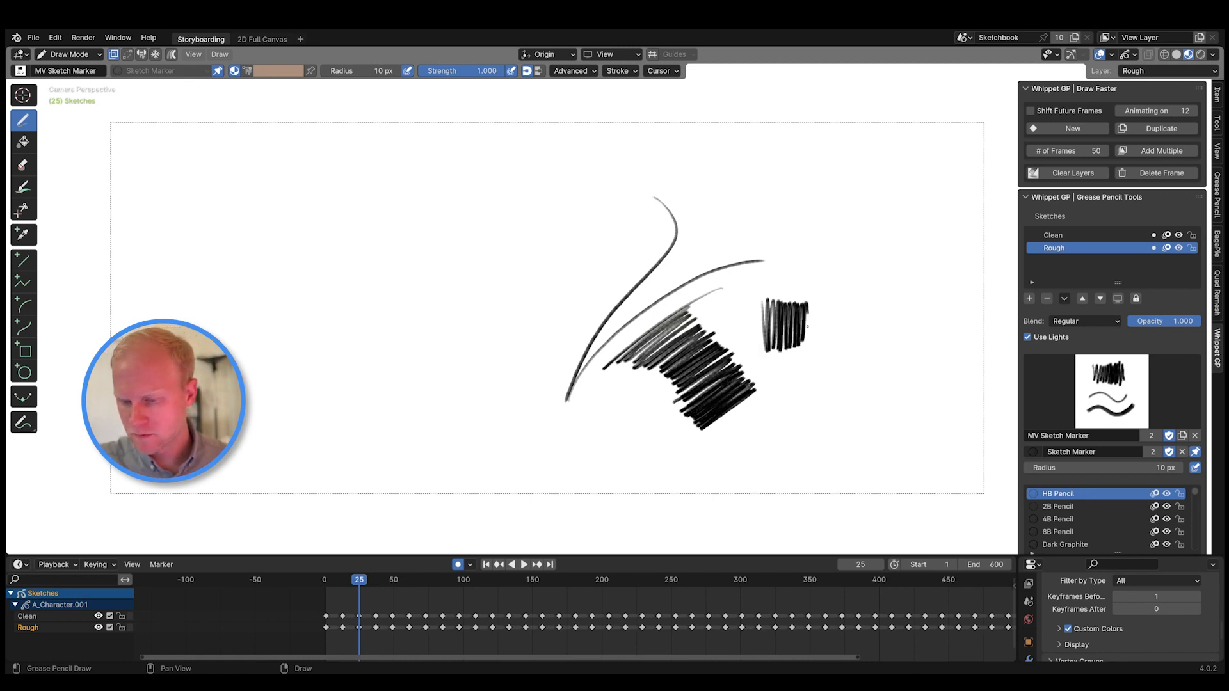
- Switch to the MV Light Grey Marker brush and set its radius to 50 px
left_click(1112, 390)
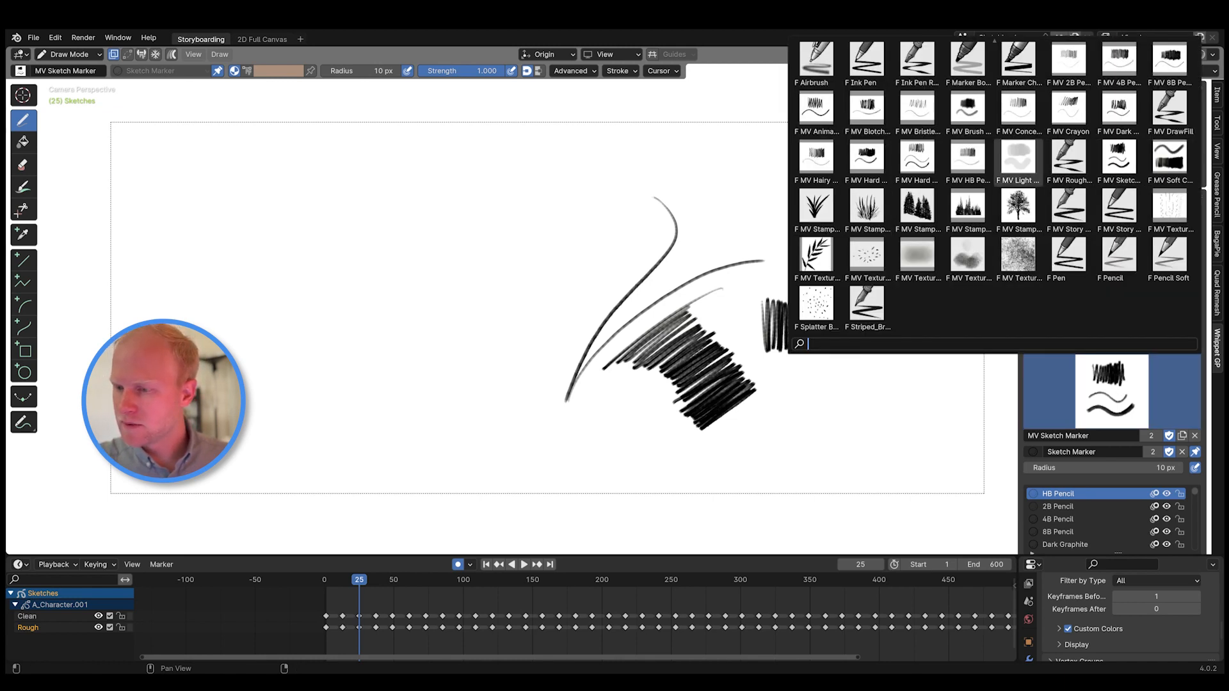
left_click(1017, 159)
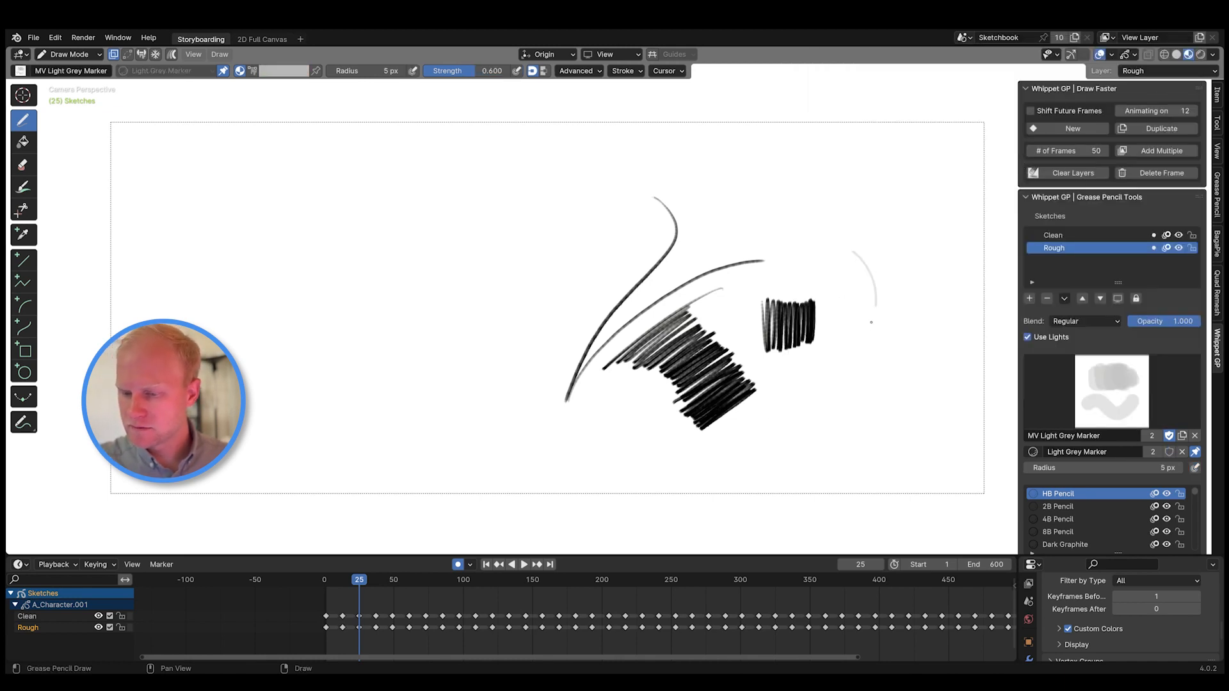
right_click(884, 387)
left_click(887, 379)
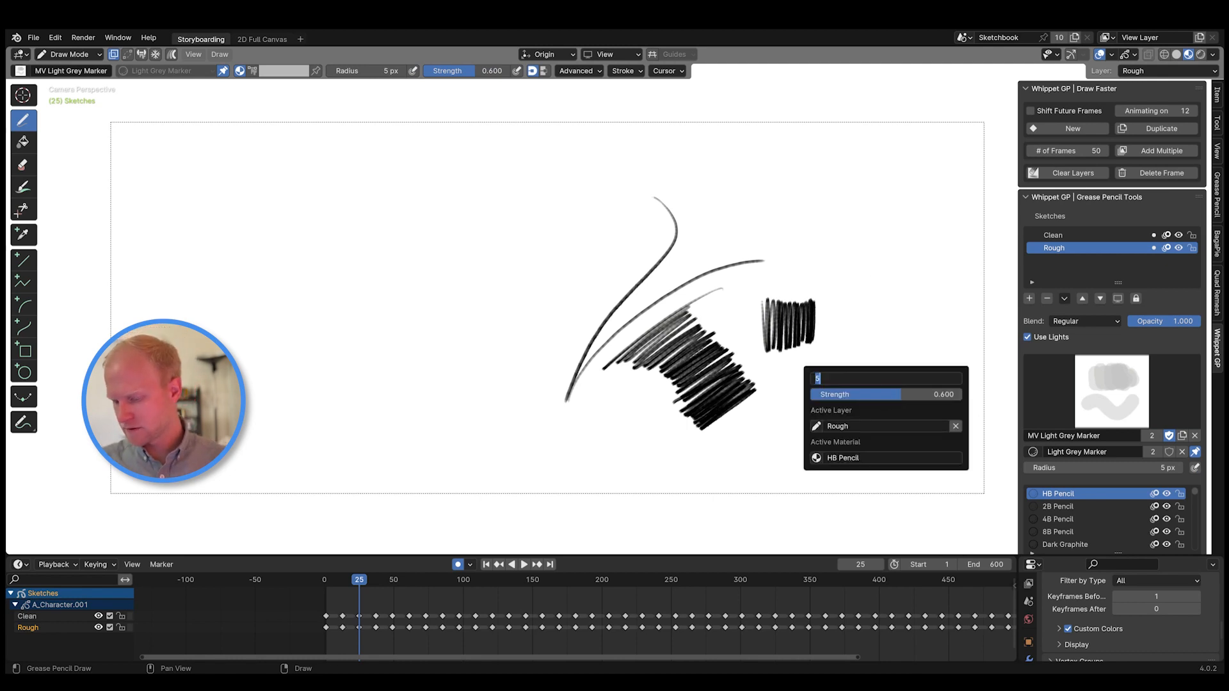
type("50")
key("Return")
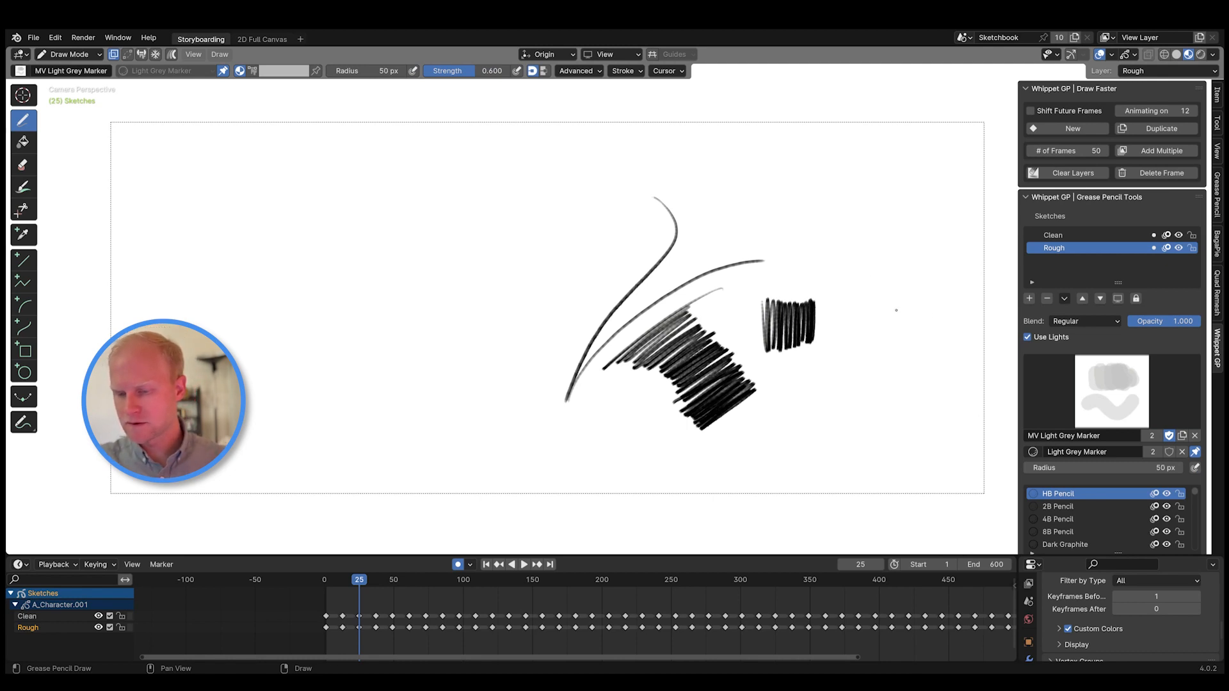
- Paint broad overlapping light grey strokes on both sides of the sketch marker swatches, including a layered filled circle above the small hatched block
left_click_drag(882, 253, 811, 457)
left_click_drag(909, 329, 893, 348)
mouse_move(913, 353)
left_mouse_down()
mouse_move(814, 483)
mouse_move(839, 483)
left_mouse_up()
mouse_move(932, 373)
left_mouse_down()
mouse_move(891, 479)
mouse_move(929, 284)
mouse_move(944, 451)
left_mouse_up()
left_click_drag(899, 182, 883, 263)
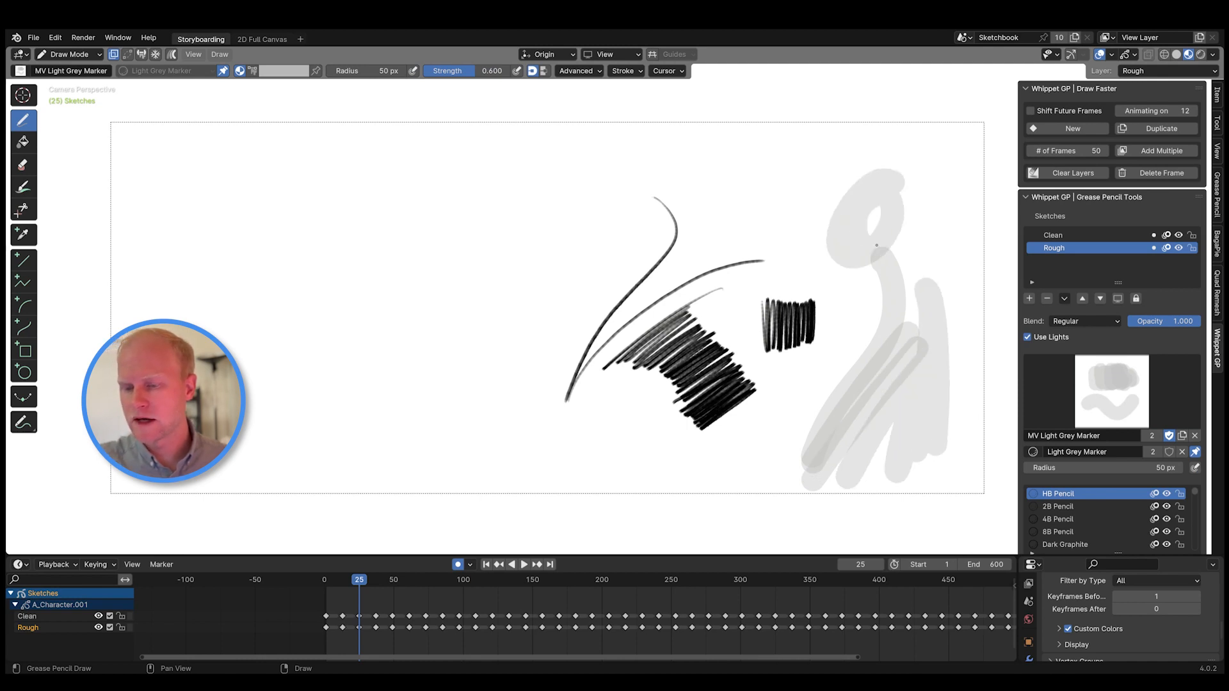
left_click_drag(845, 192, 875, 236)
mouse_move(858, 181)
left_mouse_down()
mouse_move(832, 224)
mouse_move(837, 190)
mouse_move(813, 225)
left_mouse_up()
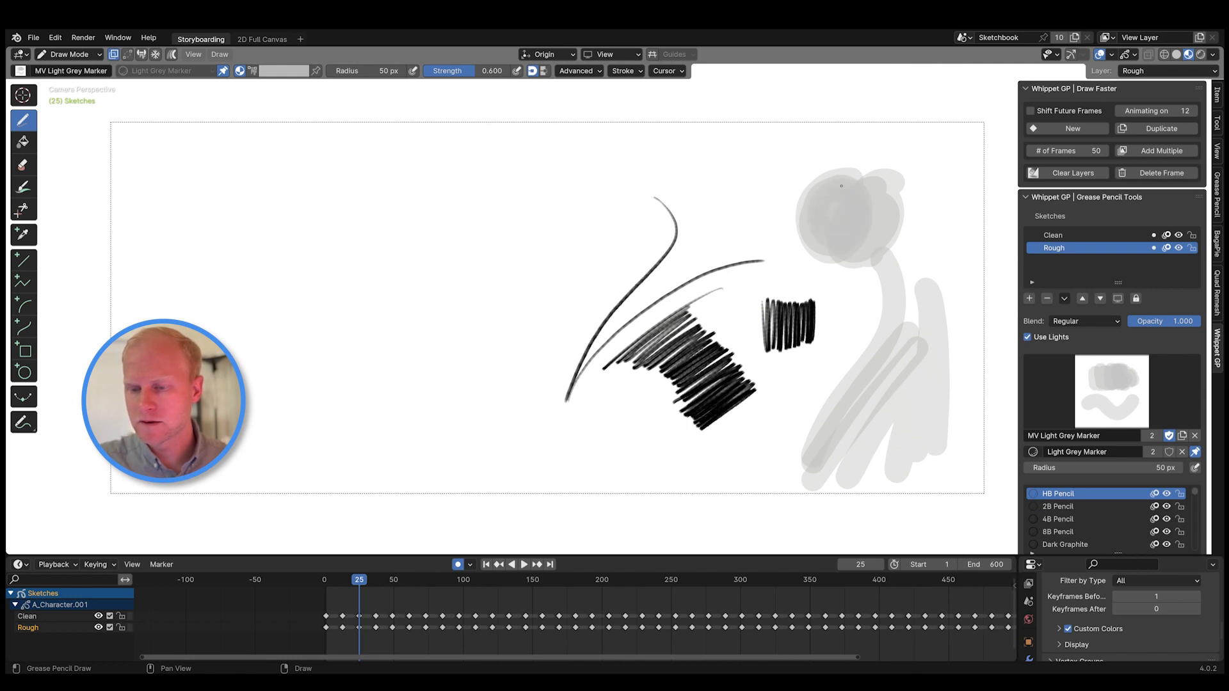
mouse_move(512, 195)
left_mouse_down()
mouse_move(400, 256)
mouse_move(448, 372)
mouse_move(581, 266)
mouse_move(544, 419)
left_mouse_up()
mouse_move(305, 397)
left_mouse_down()
mouse_move(451, 362)
mouse_move(519, 417)
left_mouse_up()
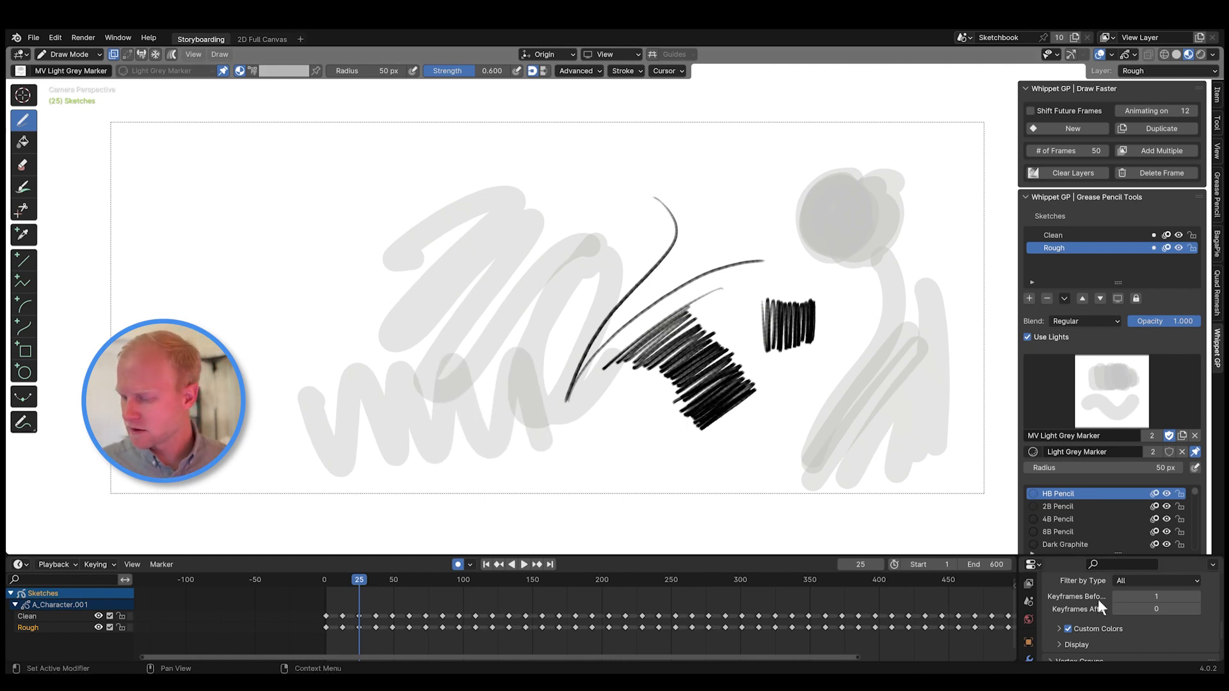
- Select the Light Grey Marker material in the object's material list and examine its stroke surface settings
scroll(1126, 608, "down", 2)
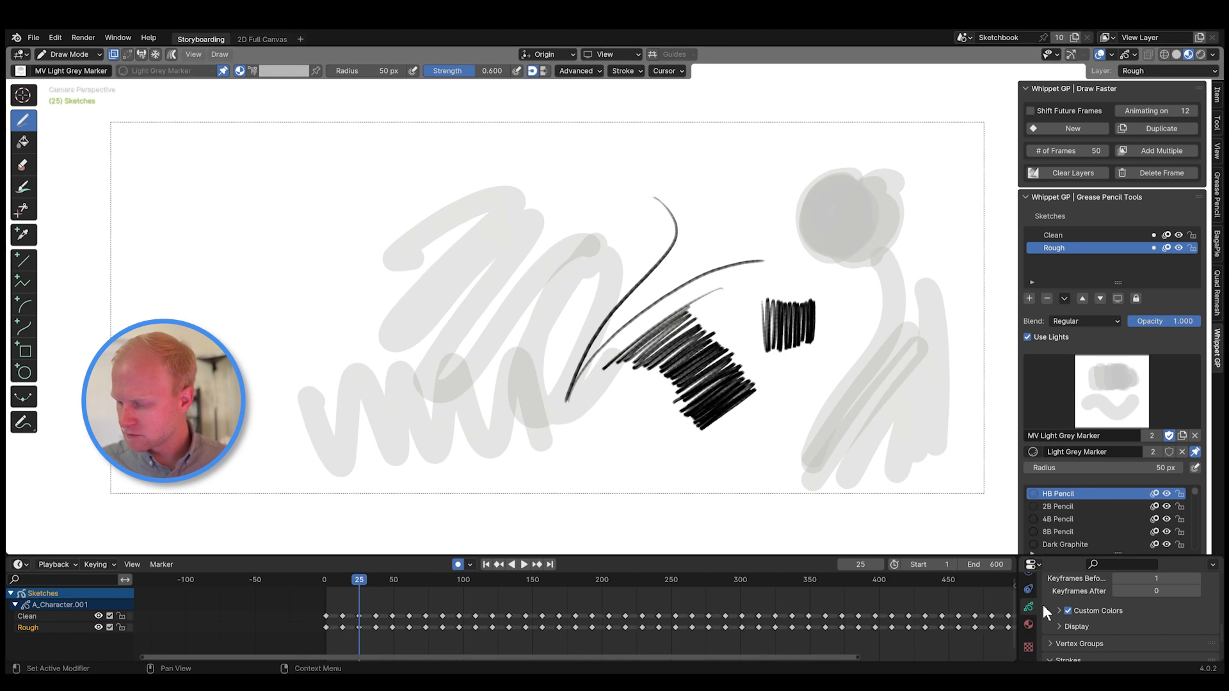
middle_click_drag(1042, 605, 1043, 591)
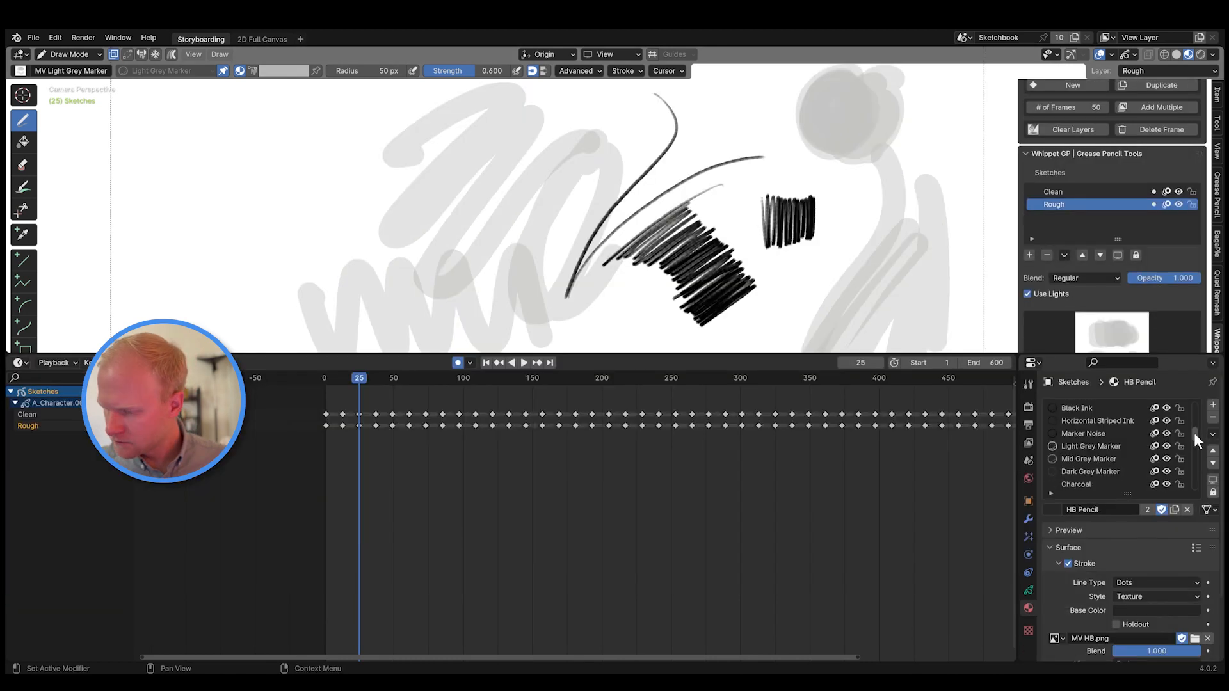
left_click(1105, 447)
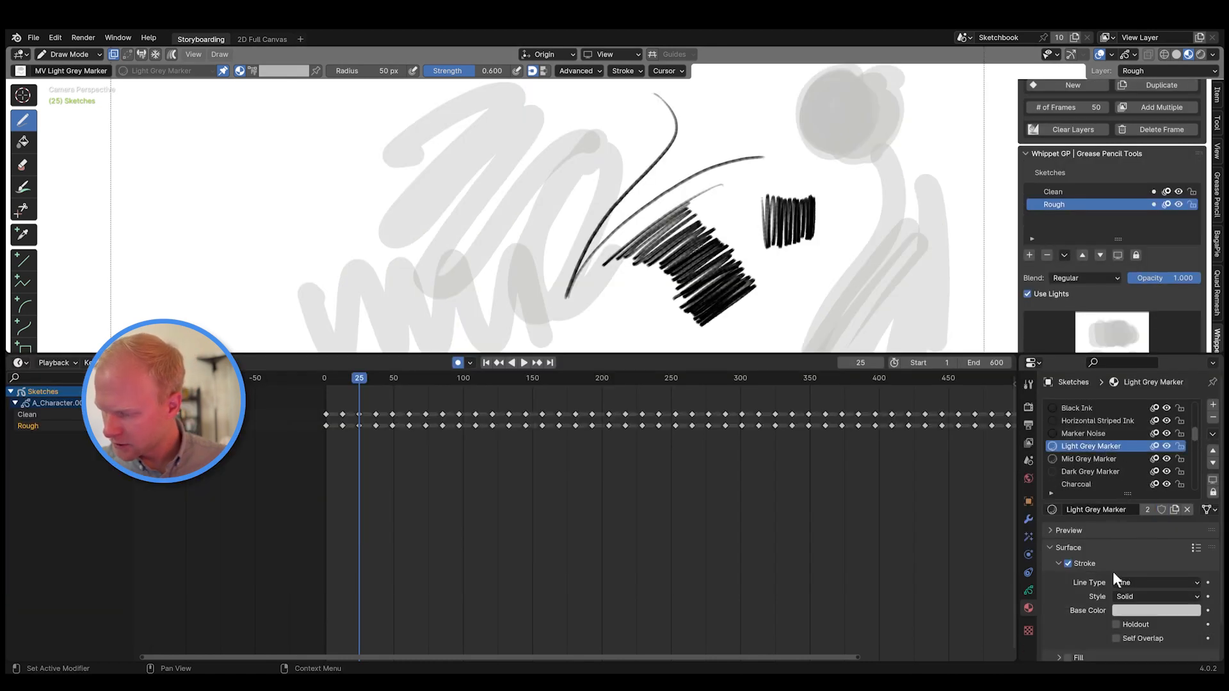
scroll(1142, 505, "down", 2)
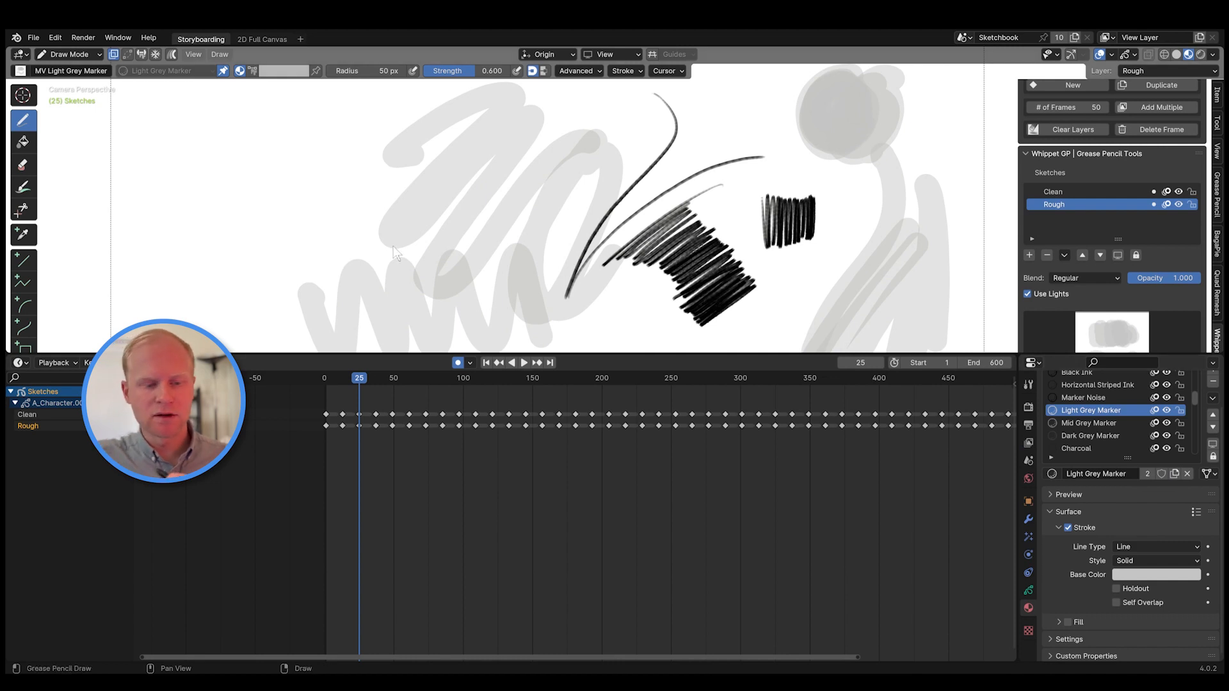
- Clear the marker strokes, switch to the MV Rough Pen brush and draw long looping lines across the frame
mouse_move(393, 246)
left_mouse_down()
mouse_move(314, 244)
mouse_move(335, 233)
mouse_move(360, 166)
mouse_move(237, 268)
mouse_move(223, 156)
mouse_move(259, 264)
mouse_move(278, 170)
mouse_move(220, 225)
left_mouse_up()
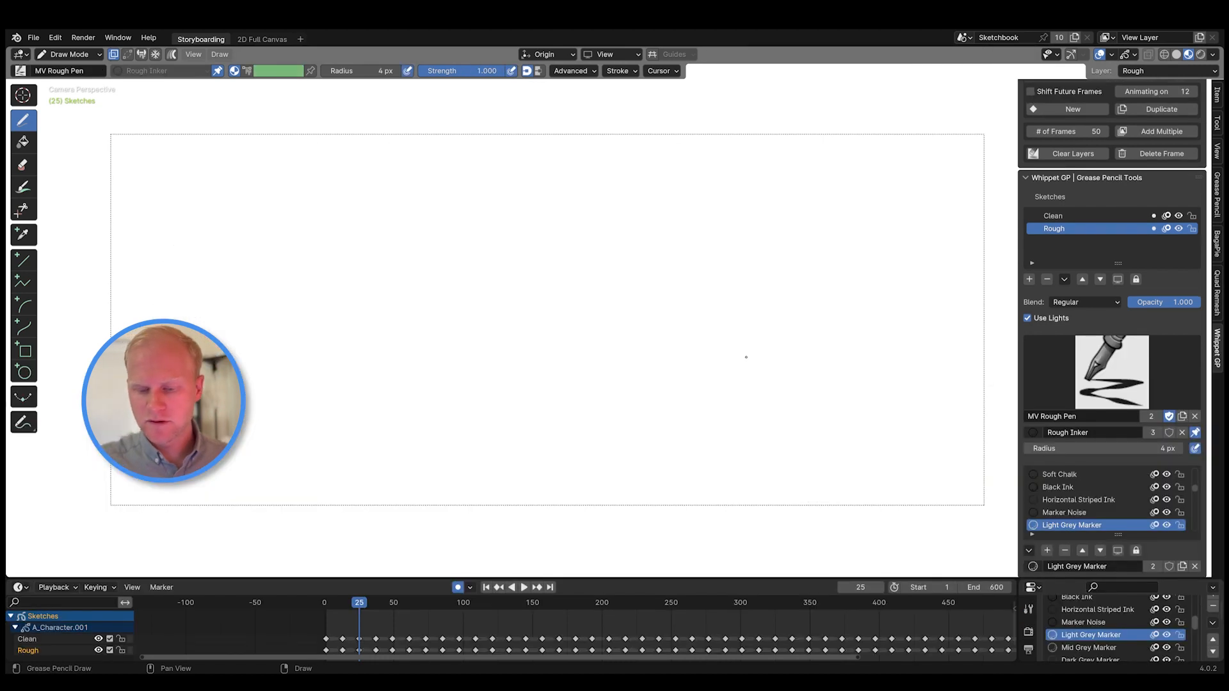
mouse_move(476, 232)
left_mouse_down()
mouse_move(512, 202)
mouse_move(576, 237)
mouse_move(589, 336)
mouse_move(825, 389)
mouse_move(771, 212)
mouse_move(605, 408)
mouse_move(374, 456)
mouse_move(525, 362)
mouse_move(544, 275)
mouse_move(548, 368)
left_mouse_up()
mouse_move(509, 315)
left_mouse_down()
mouse_move(438, 325)
mouse_move(473, 386)
mouse_move(511, 379)
left_mouse_up()
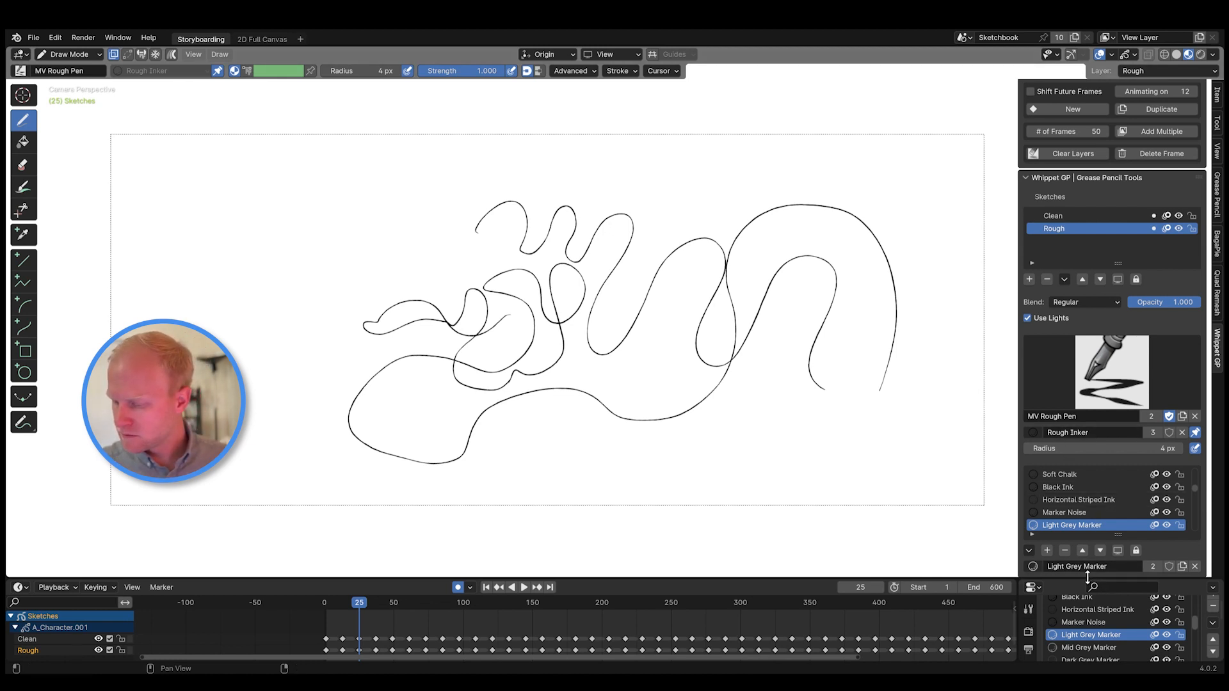
- Select the Rough Inker material and examine its textured stroke surface settings
left_click_drag(1087, 578, 1086, 346)
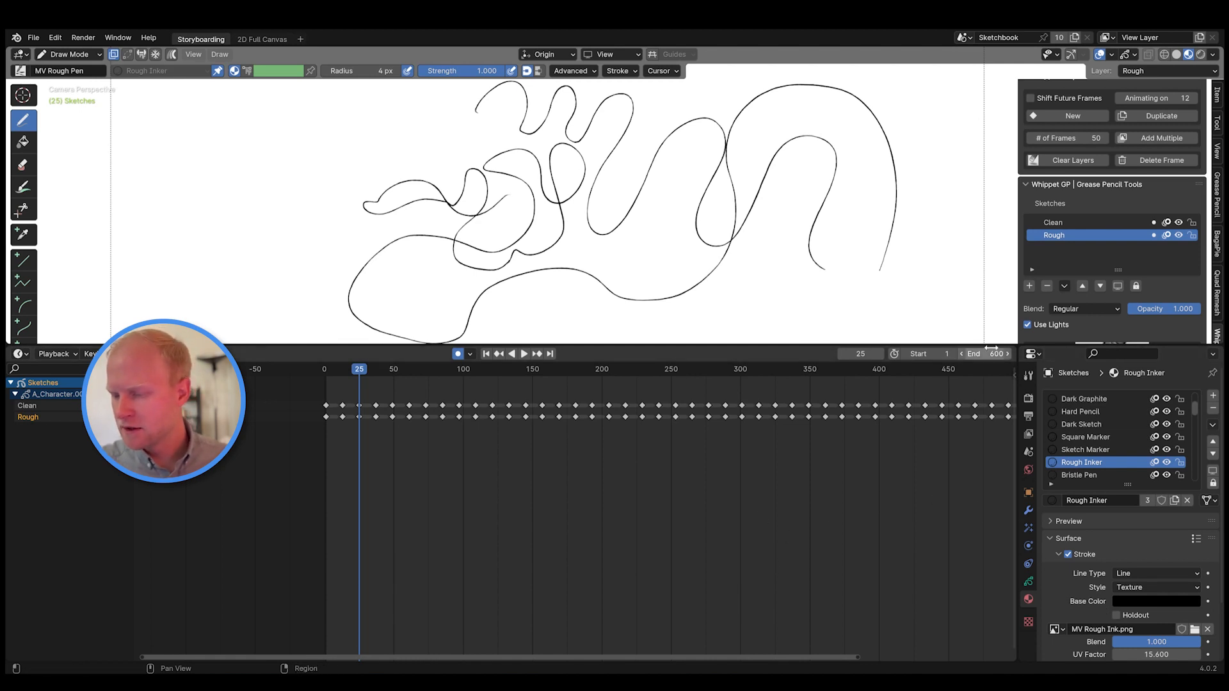
left_click_drag(993, 345, 994, 538)
- Draw a small curly line below the looping rough pen strokes, then clear the frame
mouse_move(751, 422)
middle_mouse_down("ctrl")
mouse_move(761, 124)
mouse_move(795, 79)
mouse_move(682, 270)
mouse_move(650, 474)
middle_mouse_up("ctrl")
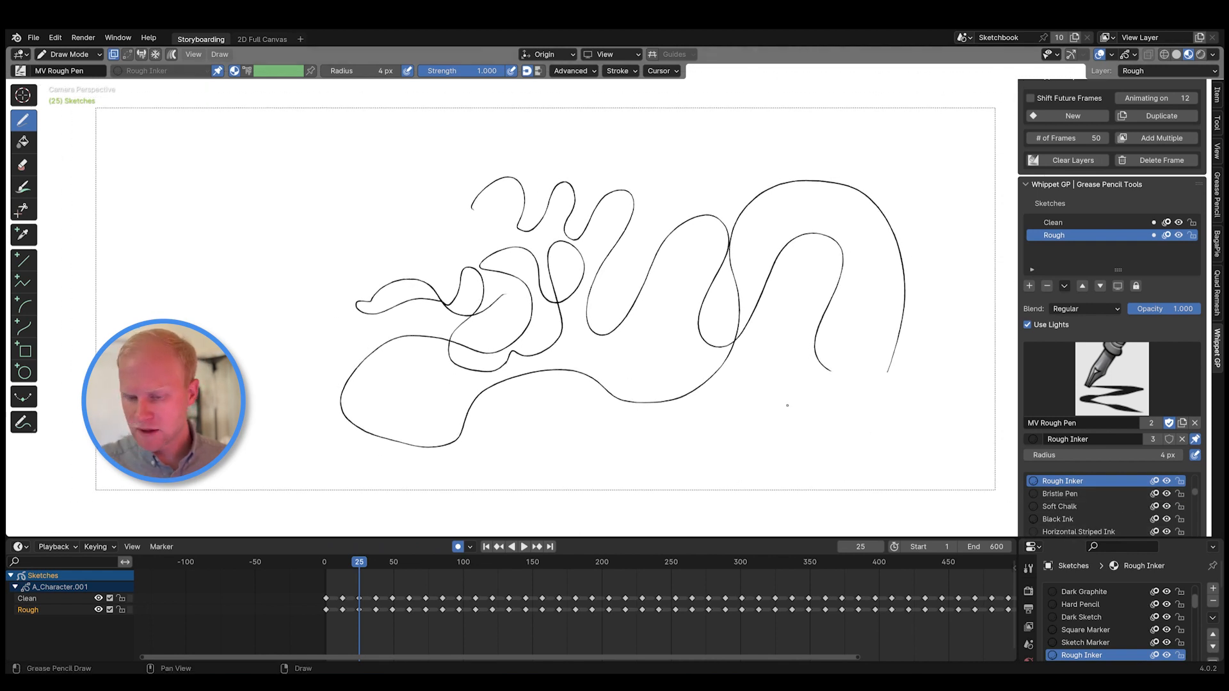
mouse_move(702, 397)
left_mouse_down()
mouse_move(730, 430)
mouse_move(778, 419)
mouse_move(662, 455)
left_mouse_up()
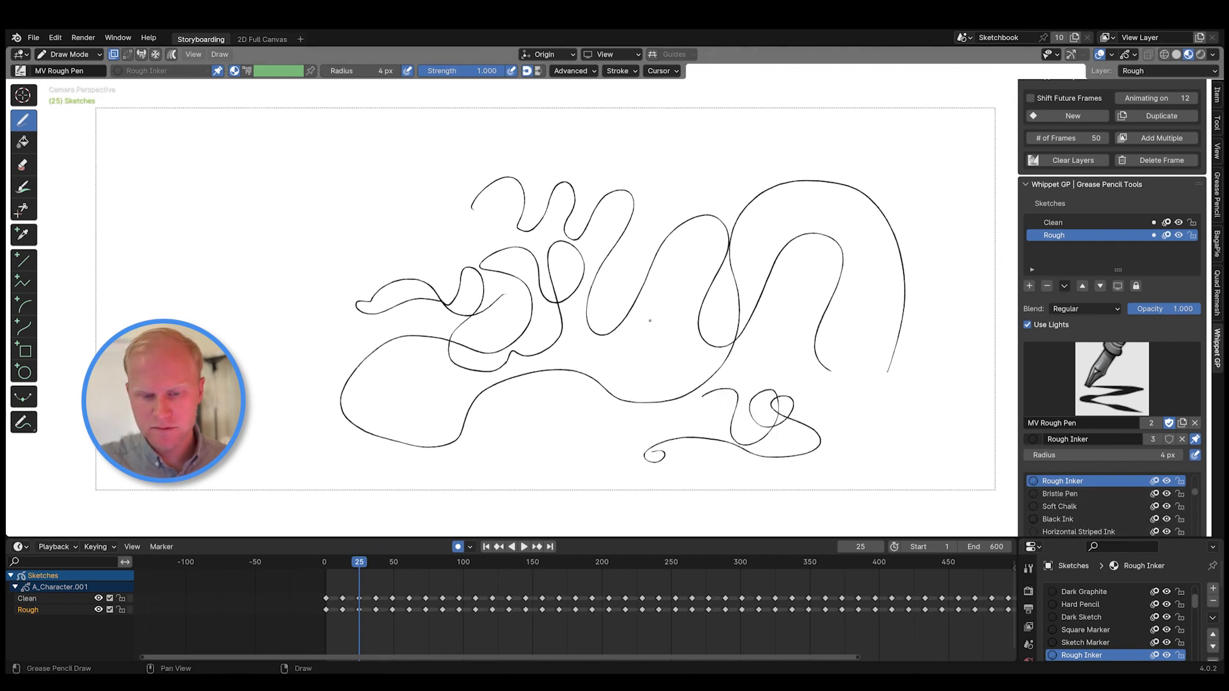
key("Delete")
- Sketch a standing human figure with head, shoulders, arms, waist and legs using the rough pen, and inspect its line quality up close
mouse_move(633, 153)
left_mouse_down()
mouse_move(633, 205)
mouse_move(703, 249)
left_mouse_up()
left_click_drag(640, 345, 699, 329)
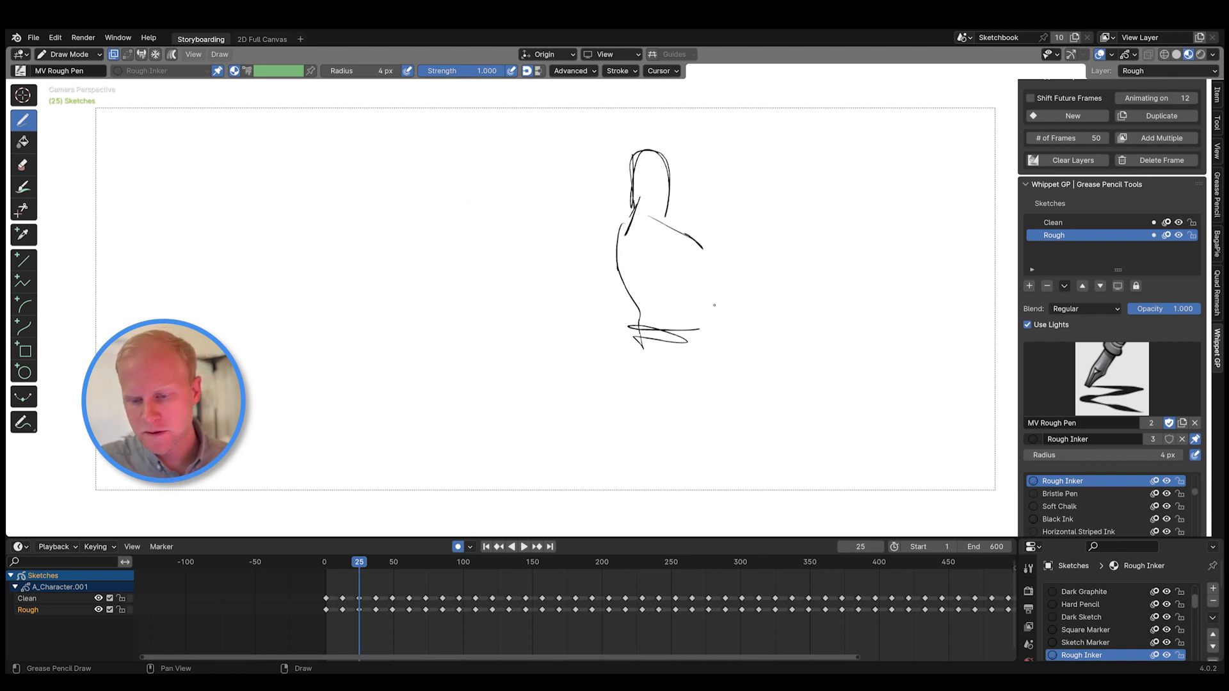
mouse_move(619, 243)
left_mouse_down()
mouse_move(654, 490)
mouse_move(658, 475)
left_mouse_up()
left_click_drag(713, 333, 716, 477)
left_click_drag(720, 365, 715, 453)
mouse_move(650, 352)
left_mouse_down()
mouse_move(675, 387)
mouse_move(680, 477)
left_mouse_up()
middle_click_drag(765, 355, 838, 276, "ctrl")
middle_click_drag(817, 340, 584, 421)
mouse_move(592, 416)
middle_mouse_down("ctrl")
mouse_move(692, 344)
mouse_move(757, 252)
mouse_move(647, 351)
mouse_move(794, 203)
mouse_move(606, 403)
mouse_move(715, 270)
middle_mouse_up("ctrl")
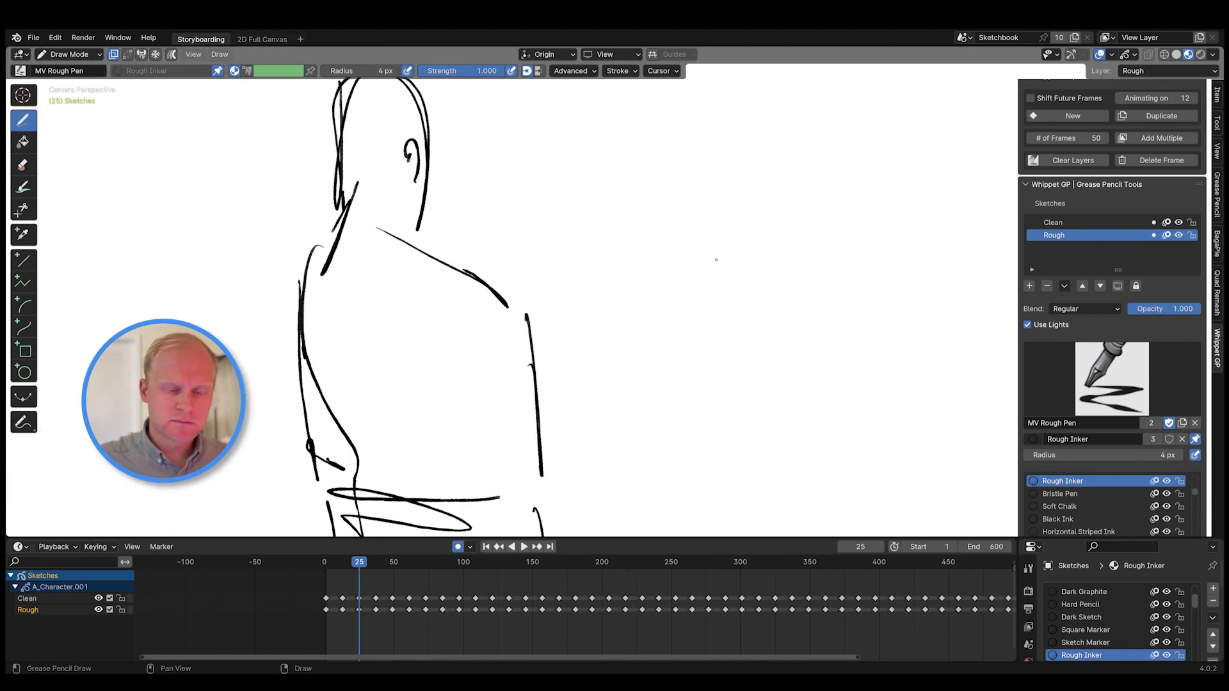
middle_click_drag(674, 331, 663, 377, "ctrl")
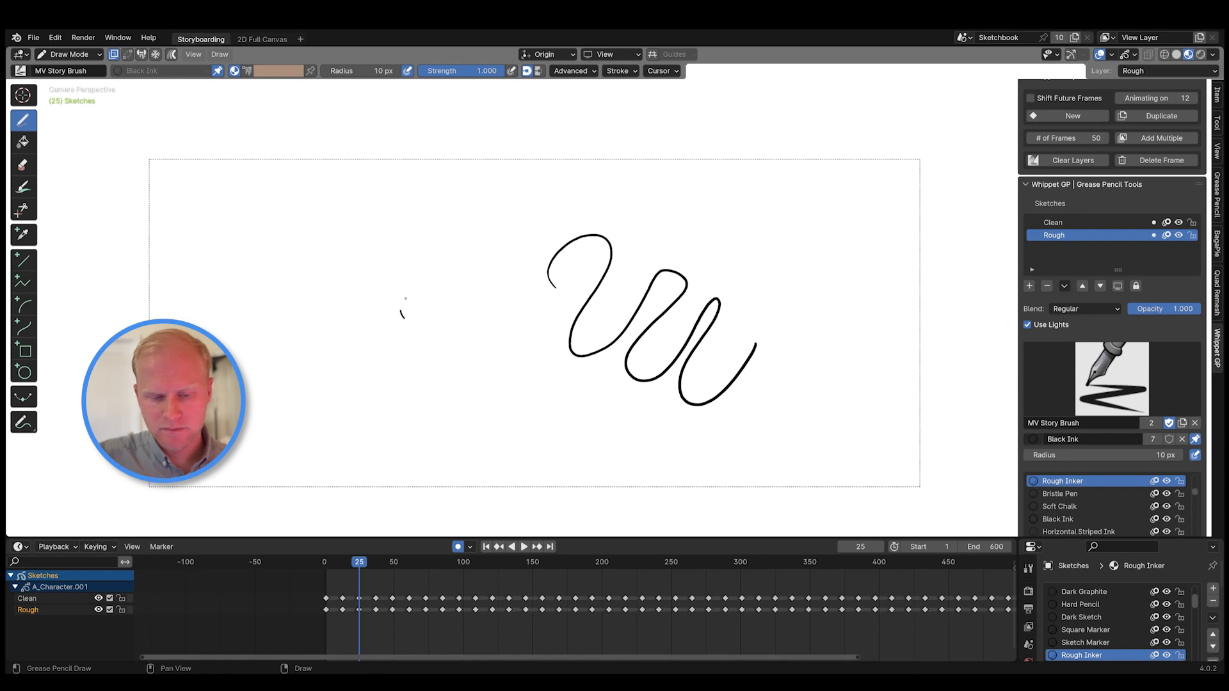
- Draw winding test strokes with the MV Story Brush at 10 px radius, then remove them from the frame
mouse_move(406, 299)
left_mouse_down()
mouse_move(479, 309)
mouse_move(545, 397)
mouse_move(640, 392)
mouse_move(643, 464)
left_mouse_up()
left_click_drag(760, 386, 618, 458)
mouse_move(812, 398)
left_mouse_down()
mouse_move(480, 425)
mouse_move(422, 452)
left_mouse_up()
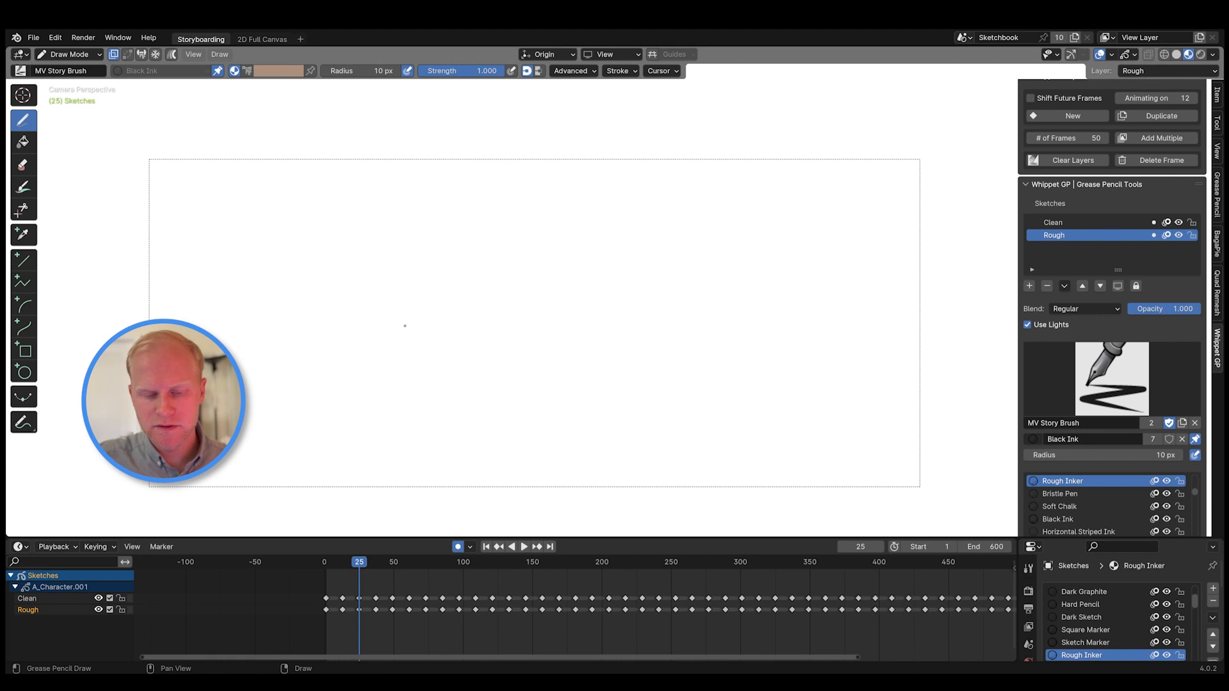
mouse_move(400, 305)
left_mouse_down()
mouse_move(502, 362)
mouse_move(625, 269)
mouse_move(711, 318)
mouse_move(829, 343)
left_mouse_up()
key("ctrl+z")
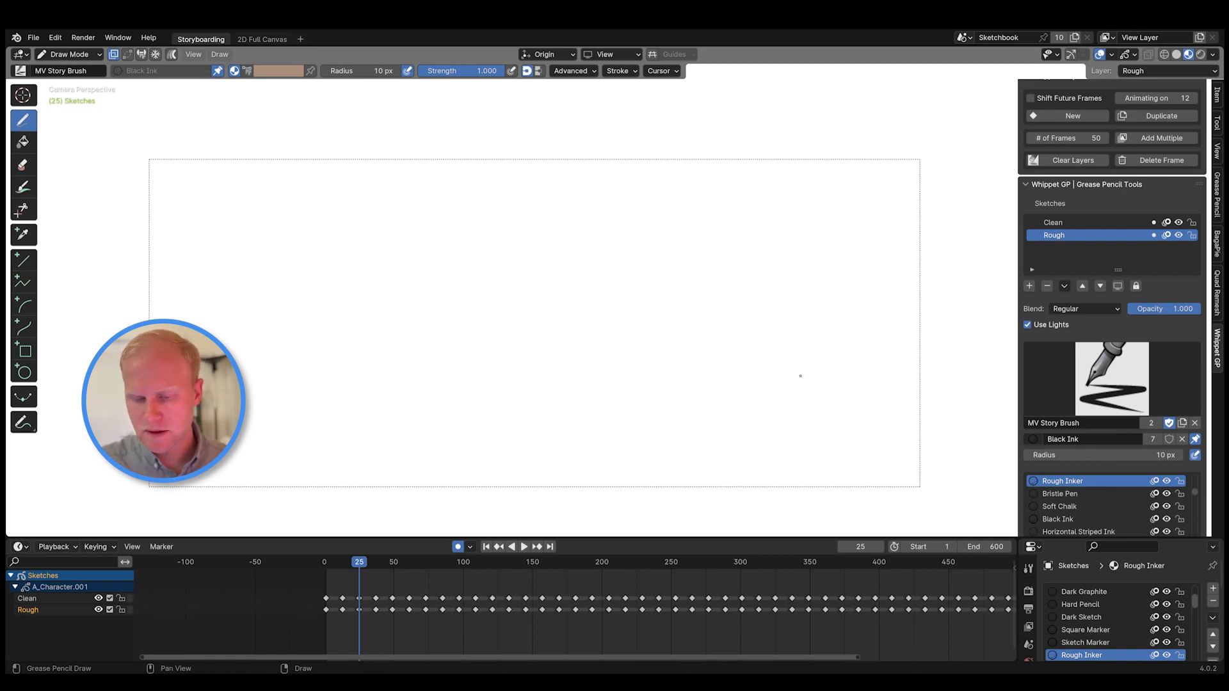
- Switch to the MV Story Pen brush and draw thin curving and zigzag lines across the middle of the frame
left_click(1101, 381)
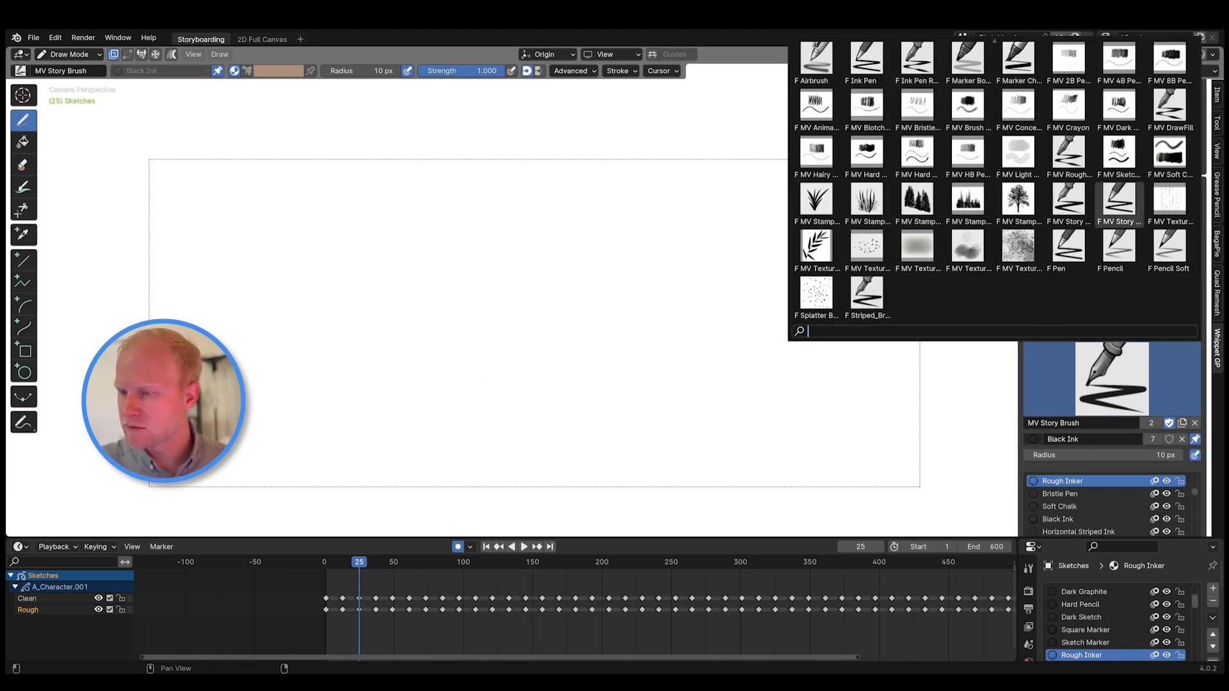
left_click(1119, 201)
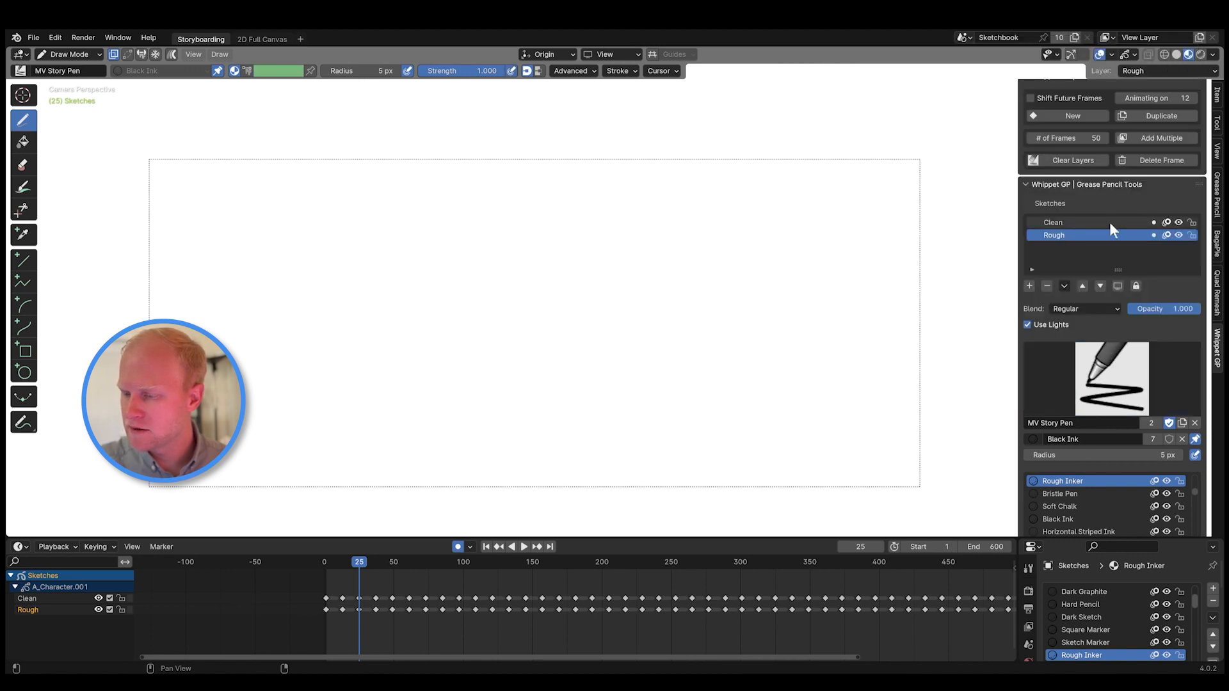
mouse_move(568, 280)
left_mouse_down()
mouse_move(507, 423)
mouse_move(665, 321)
mouse_move(639, 346)
mouse_move(714, 352)
mouse_move(618, 410)
left_mouse_up()
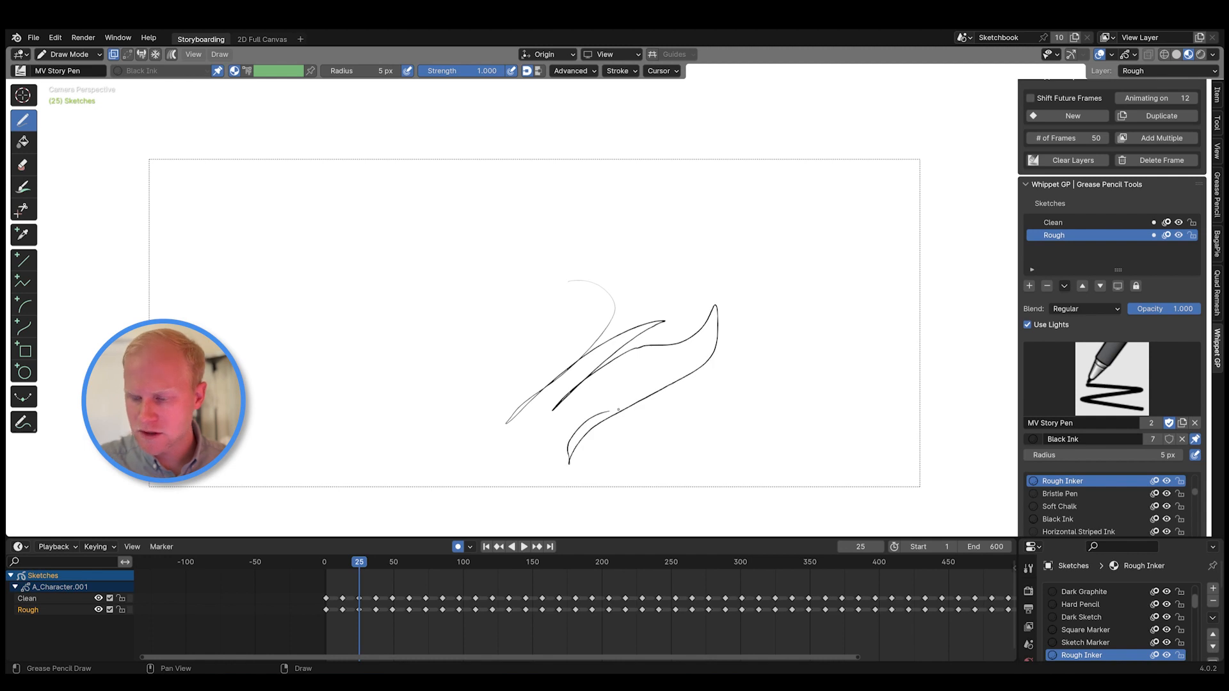
mouse_move(765, 282)
left_mouse_down()
mouse_move(711, 425)
mouse_move(821, 311)
mouse_move(789, 440)
mouse_move(563, 452)
left_mouse_up()
- Sketch a character's oval head, facial features and shoulder line beside the story pen strokes, undoing a stray stroke
left_click_drag(452, 306, 491, 320)
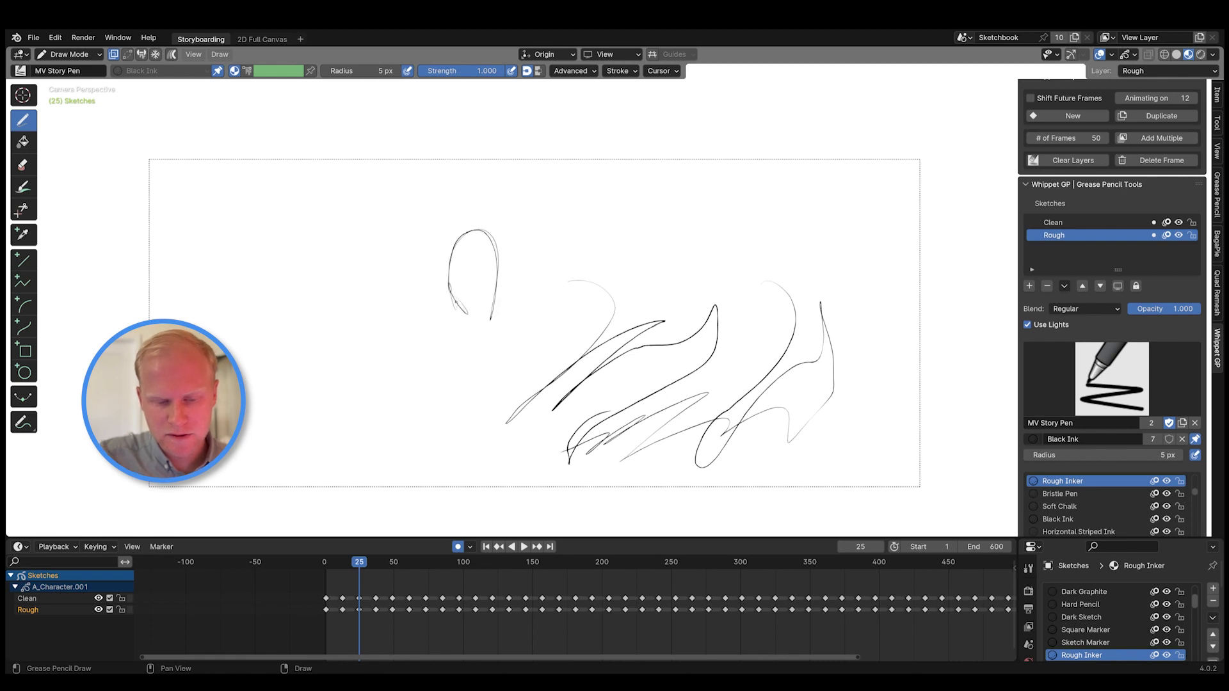
left_click_drag(376, 332, 524, 345)
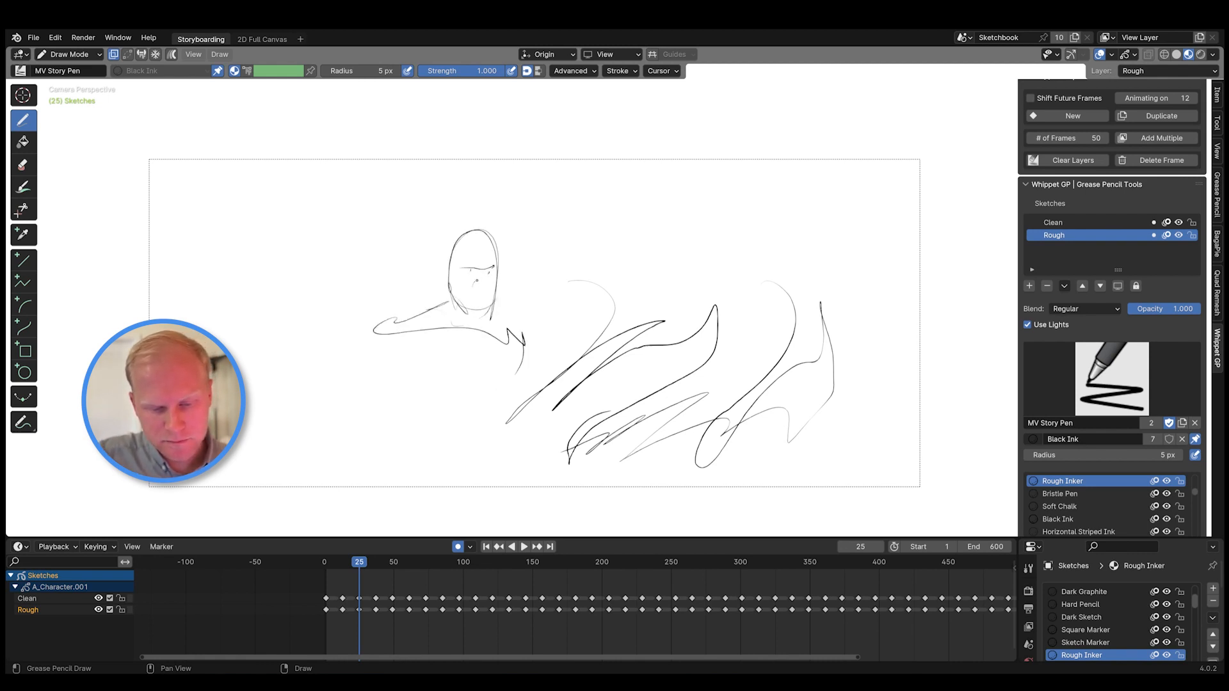
key("ctrl+z")
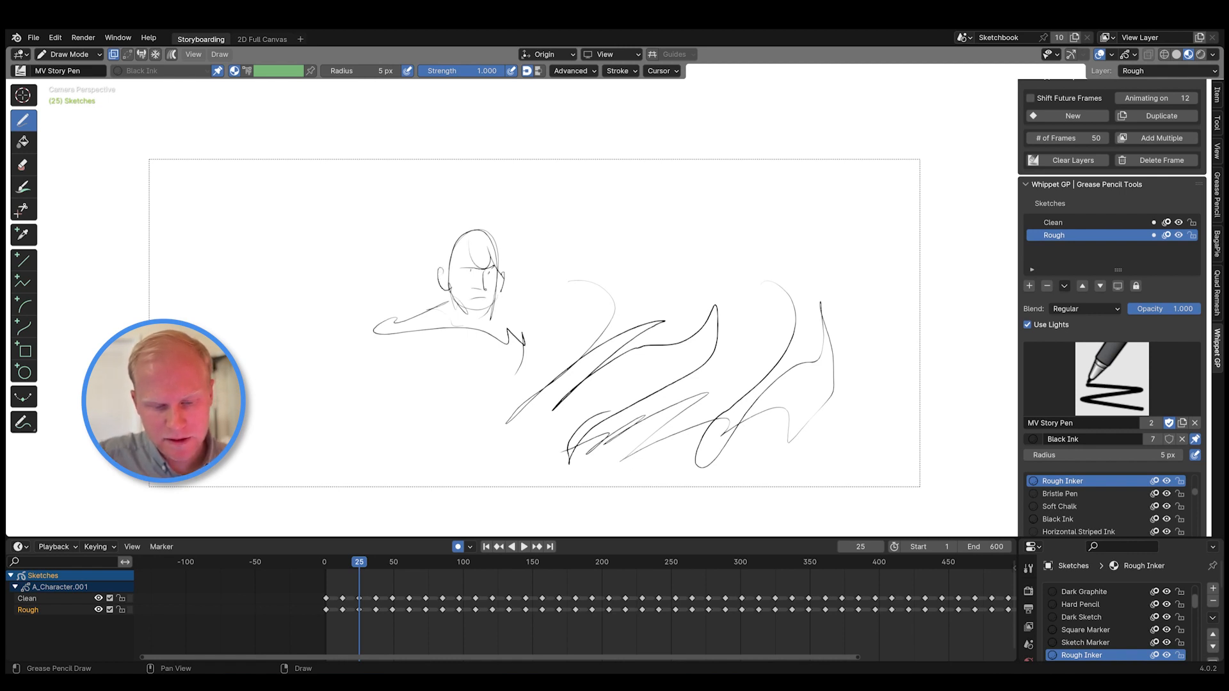
- Add a dark hatched collar, shoulder shading, chest and arm lines to the character sketch
left_click_drag(396, 337, 430, 314)
mouse_move(409, 336)
left_mouse_down()
mouse_move(451, 302)
mouse_move(462, 342)
left_mouse_up()
left_click_drag(459, 305, 469, 341)
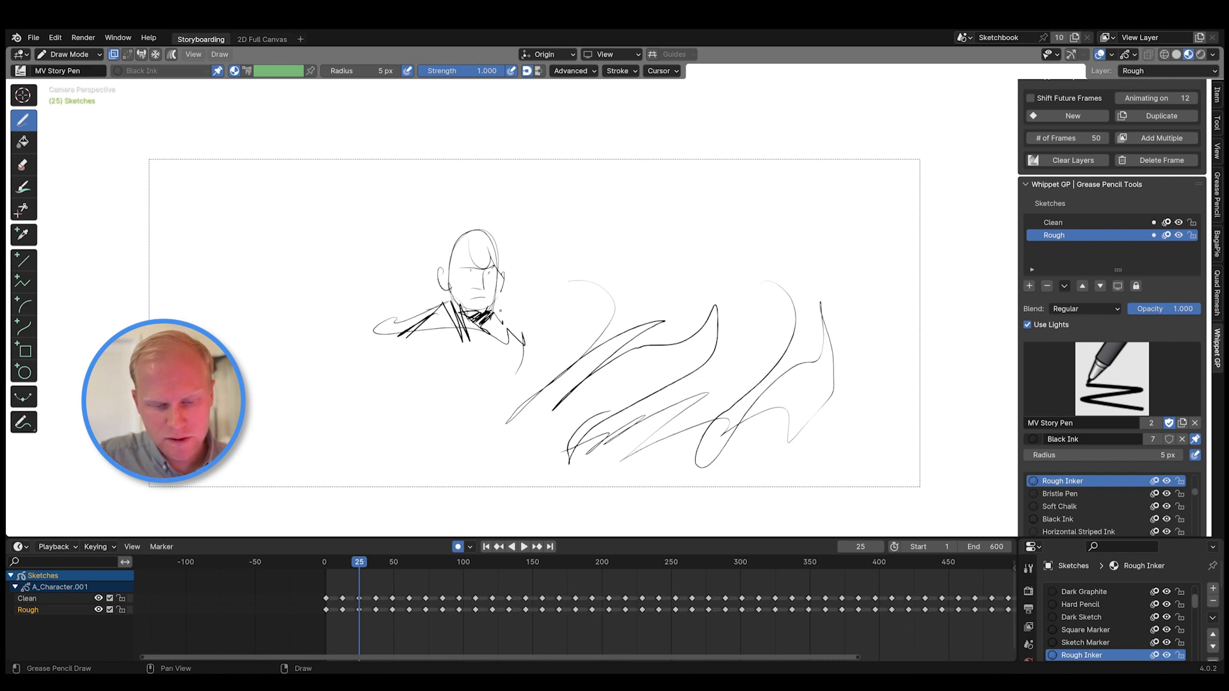
left_click_drag(499, 306, 523, 344)
left_click_drag(471, 353, 520, 342)
left_click_drag(442, 337, 435, 359)
mouse_move(419, 346)
left_mouse_down()
mouse_move(442, 408)
mouse_move(517, 377)
left_mouse_up()
left_click_drag(517, 379, 543, 397)
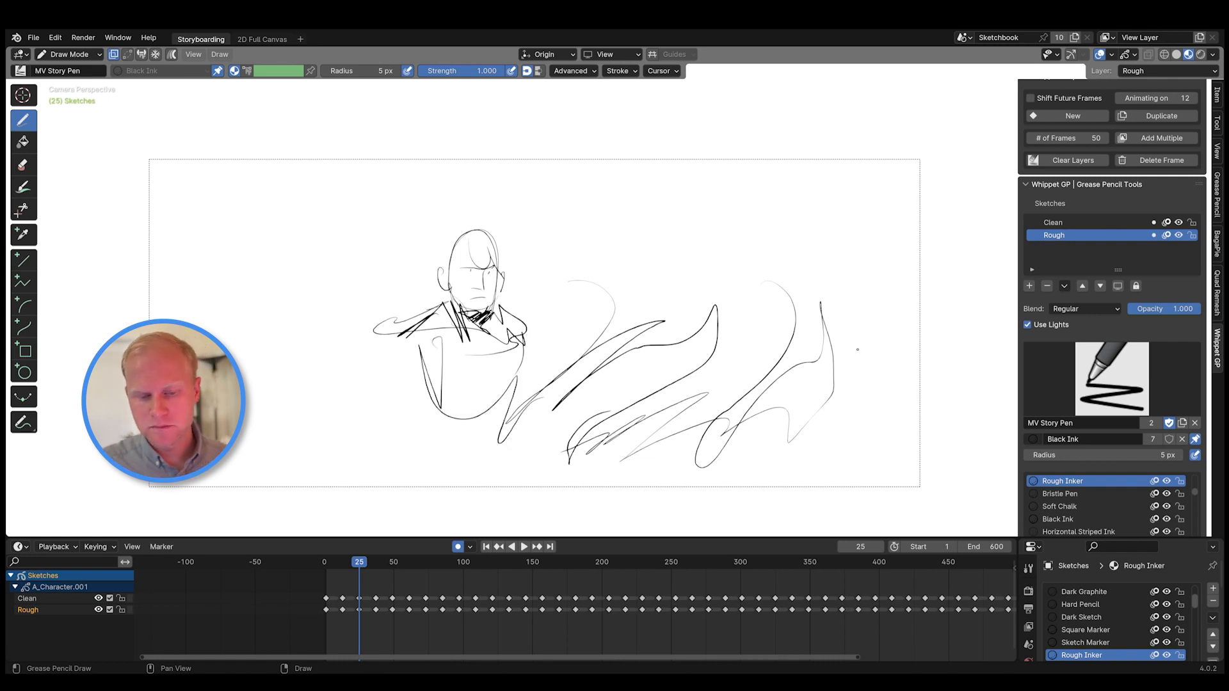
- Clear the frame and set the MV Story Pen radius to 10 px
key("Delete")
right_click(724, 363)
left_click(724, 363)
type("10")
key("Return")
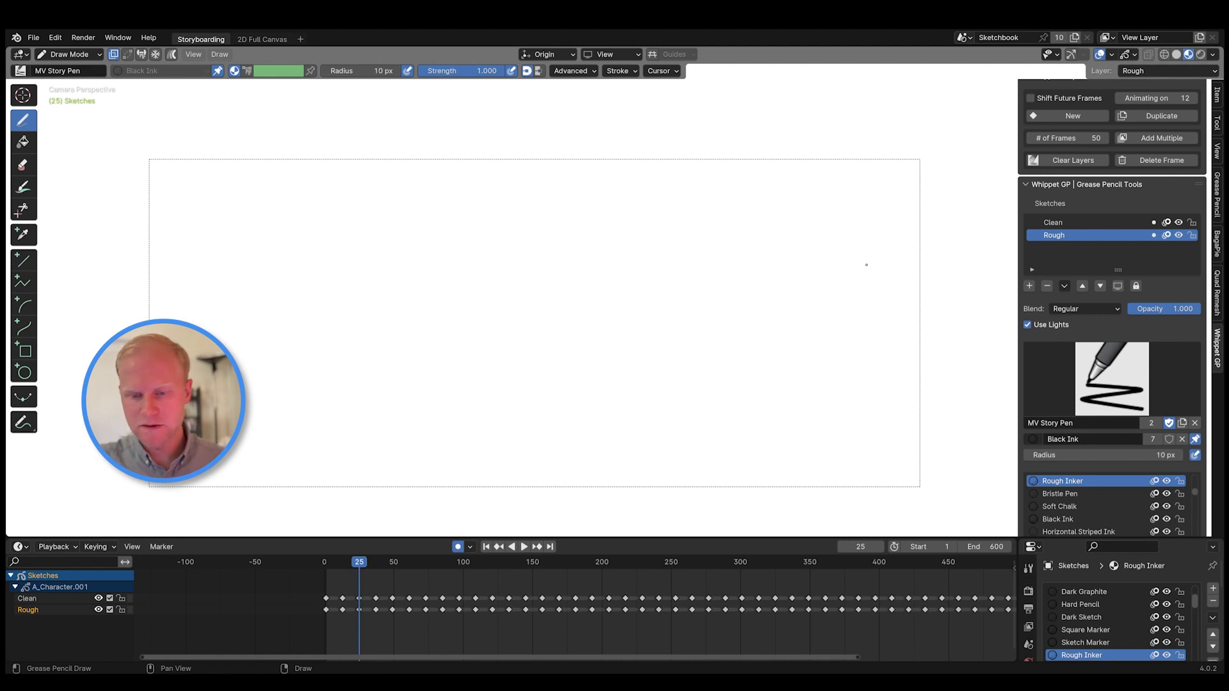
- Draw looping curves, tall zigzags and a wavy line with the story pen, varying the pressure from faint to heavy
mouse_move(600, 237)
left_mouse_down()
mouse_move(634, 253)
mouse_move(680, 323)
left_mouse_up()
left_click_drag(614, 281, 633, 362)
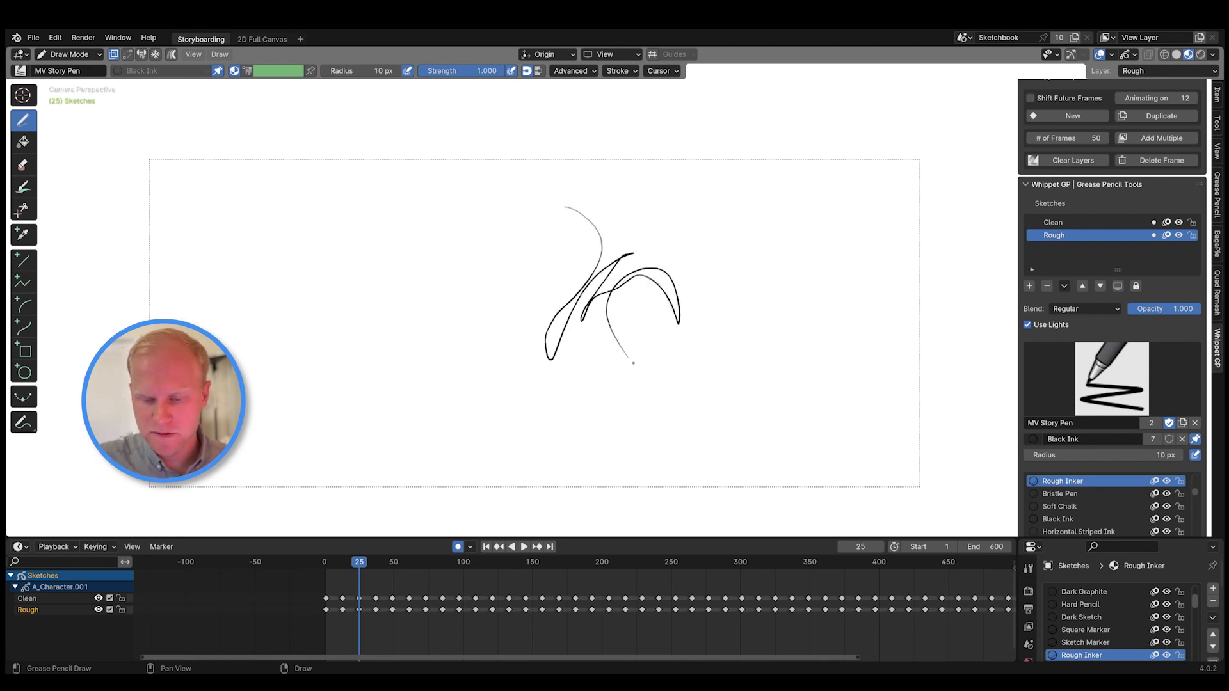
mouse_move(717, 247)
left_mouse_down()
mouse_move(672, 416)
mouse_move(727, 205)
left_mouse_up()
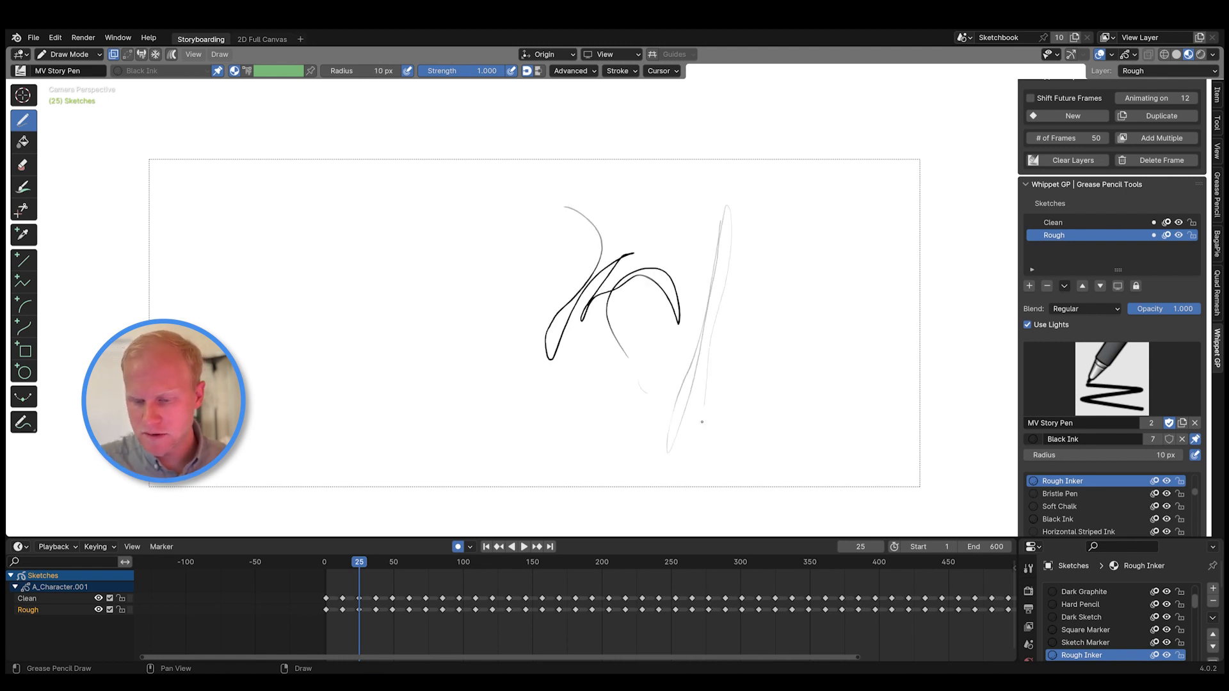
mouse_move(700, 452)
left_mouse_down()
mouse_move(760, 188)
mouse_move(747, 436)
mouse_move(789, 269)
mouse_move(799, 387)
mouse_move(834, 240)
left_mouse_up()
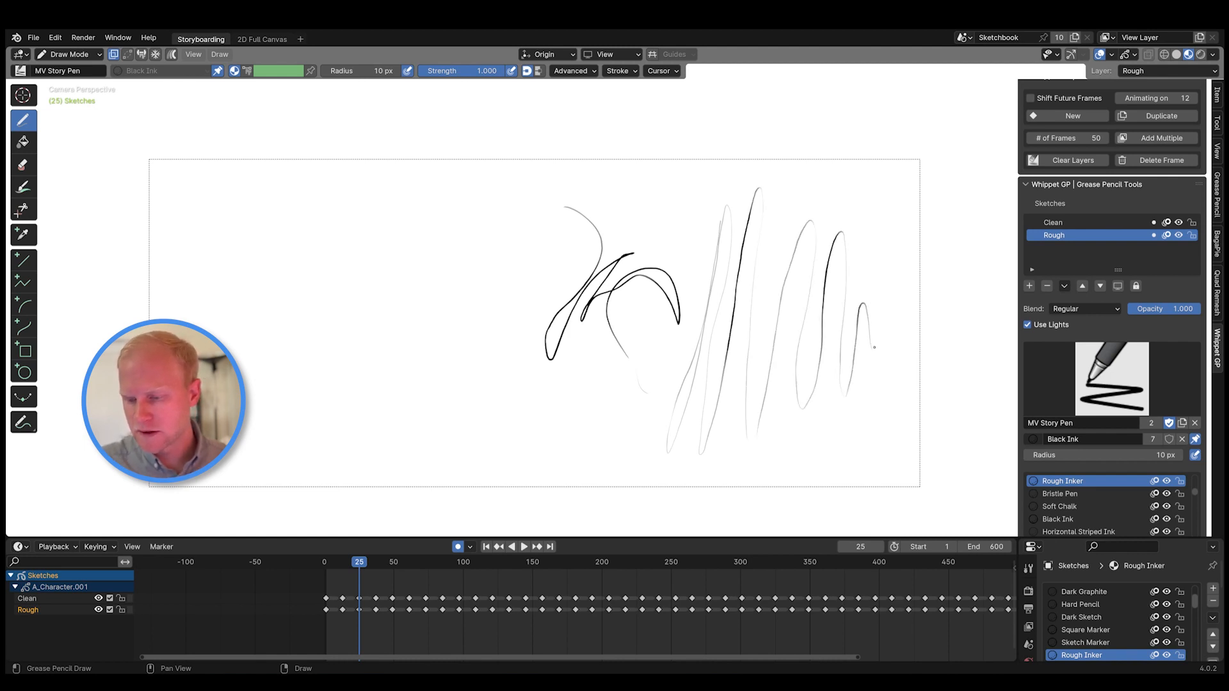
mouse_move(874, 347)
left_mouse_down()
mouse_move(894, 289)
mouse_move(898, 422)
mouse_move(850, 349)
mouse_move(800, 415)
mouse_move(671, 413)
left_mouse_up()
mouse_move(550, 408)
left_mouse_down()
mouse_move(699, 415)
mouse_move(778, 349)
left_mouse_up()
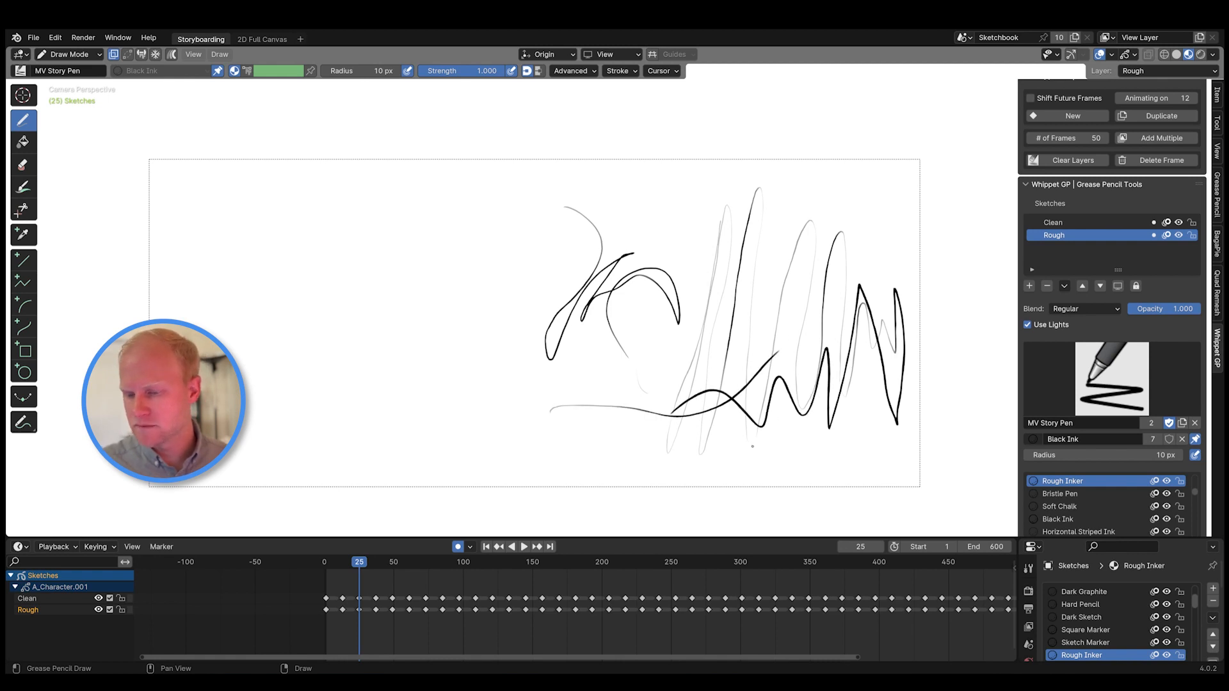
- Clear the frame and switch back to the MV Story Brush
key("Delete")
left_click(1115, 386)
left_click(1119, 202)
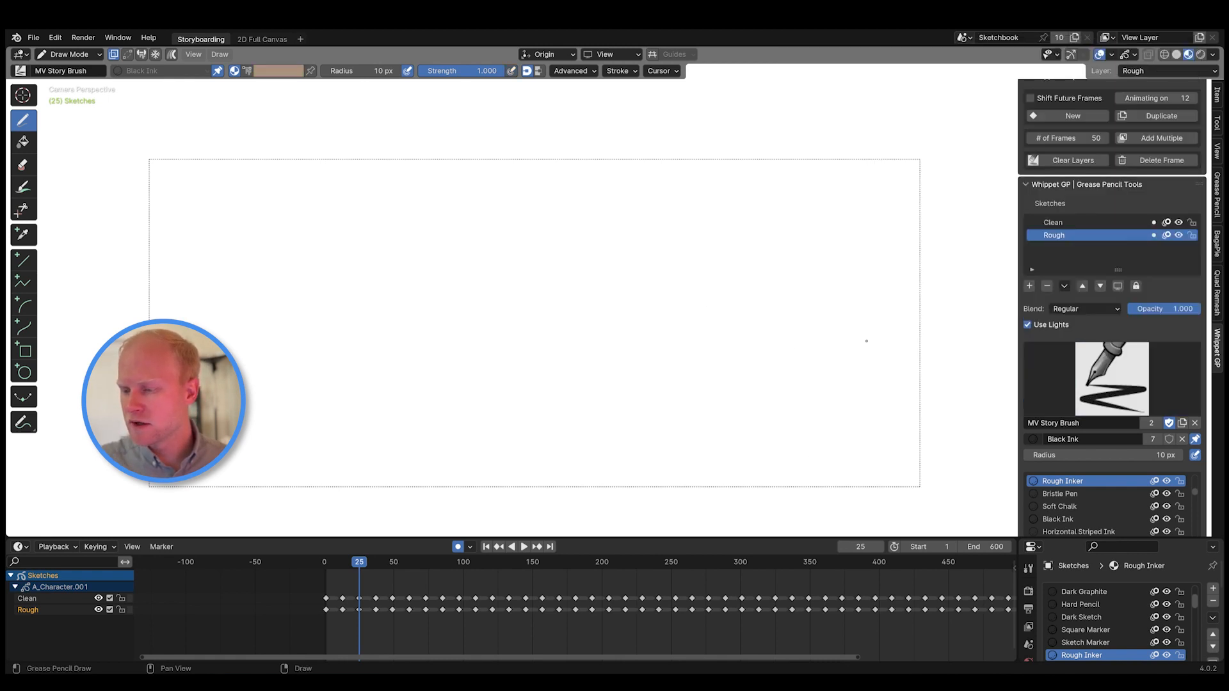
- Draw three parallel diagonal curves surrounded by winding outlines and a small arch with the story brush
mouse_move(694, 235)
left_mouse_down()
mouse_move(669, 326)
mouse_move(551, 459)
left_mouse_up()
left_click_drag(755, 273, 563, 512)
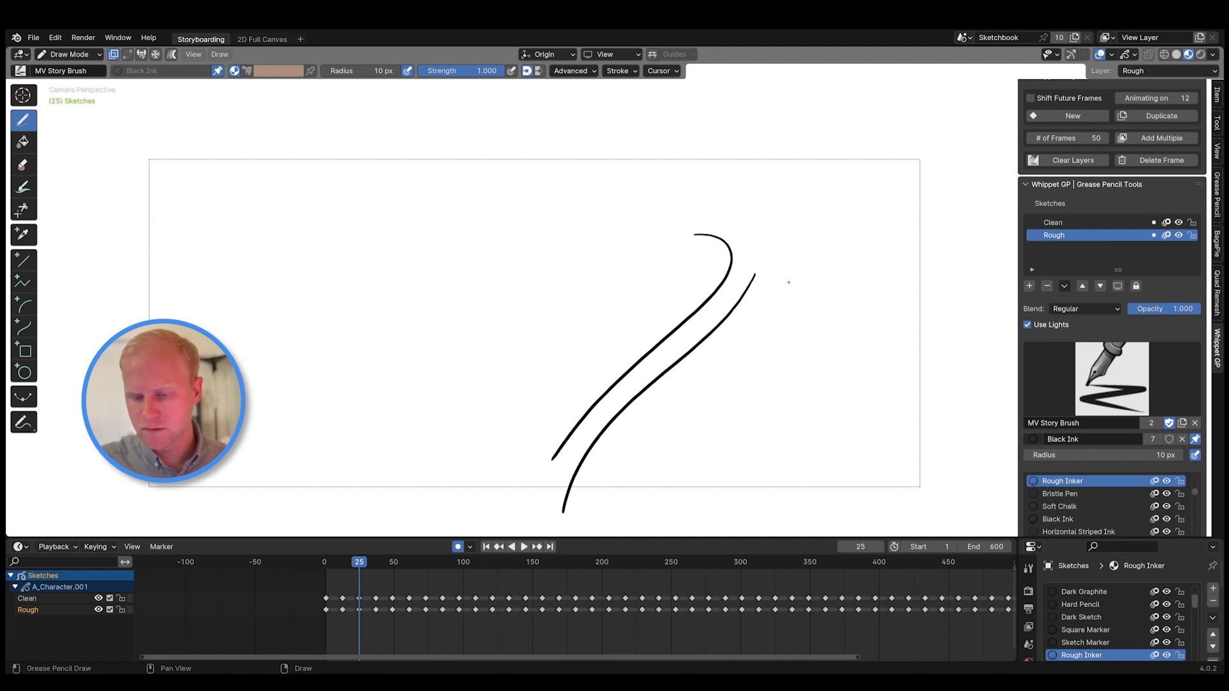
left_click_drag(788, 282, 608, 489)
mouse_move(669, 441)
left_mouse_down()
mouse_move(700, 449)
mouse_move(853, 283)
mouse_move(819, 456)
left_mouse_up()
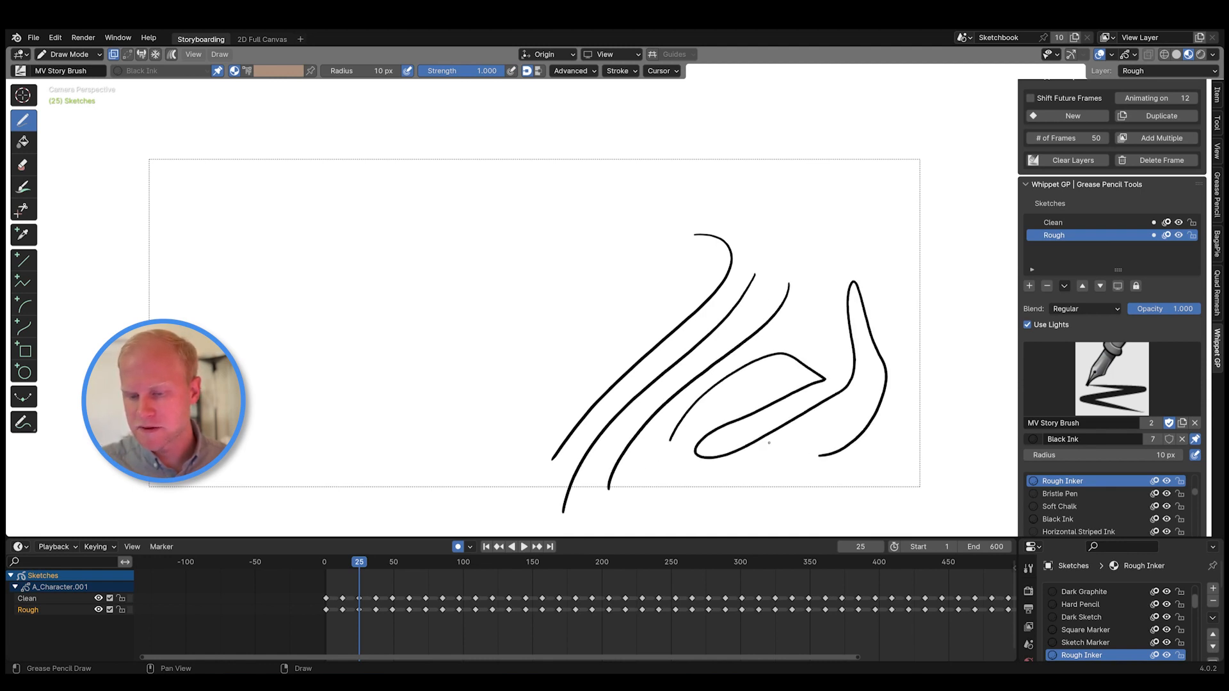
mouse_move(582, 199)
left_mouse_down()
mouse_move(448, 357)
mouse_move(625, 240)
mouse_move(717, 222)
left_mouse_up()
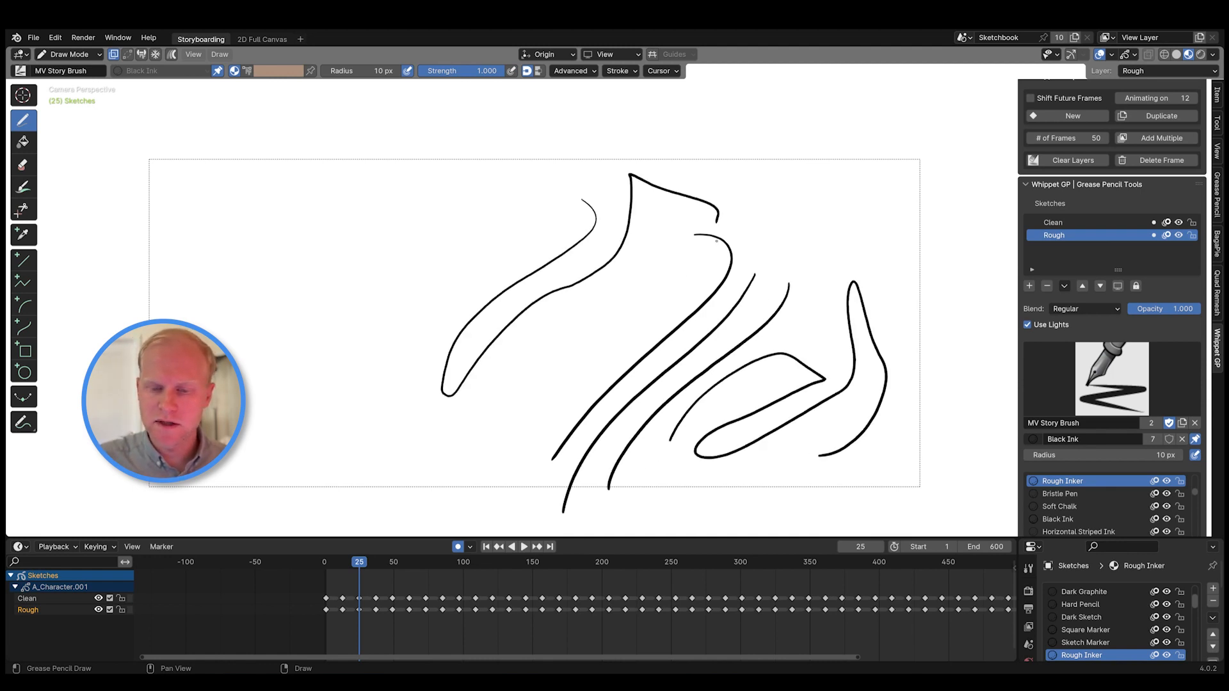
mouse_move(564, 395)
left_mouse_down()
mouse_move(611, 300)
mouse_move(600, 403)
left_mouse_up()
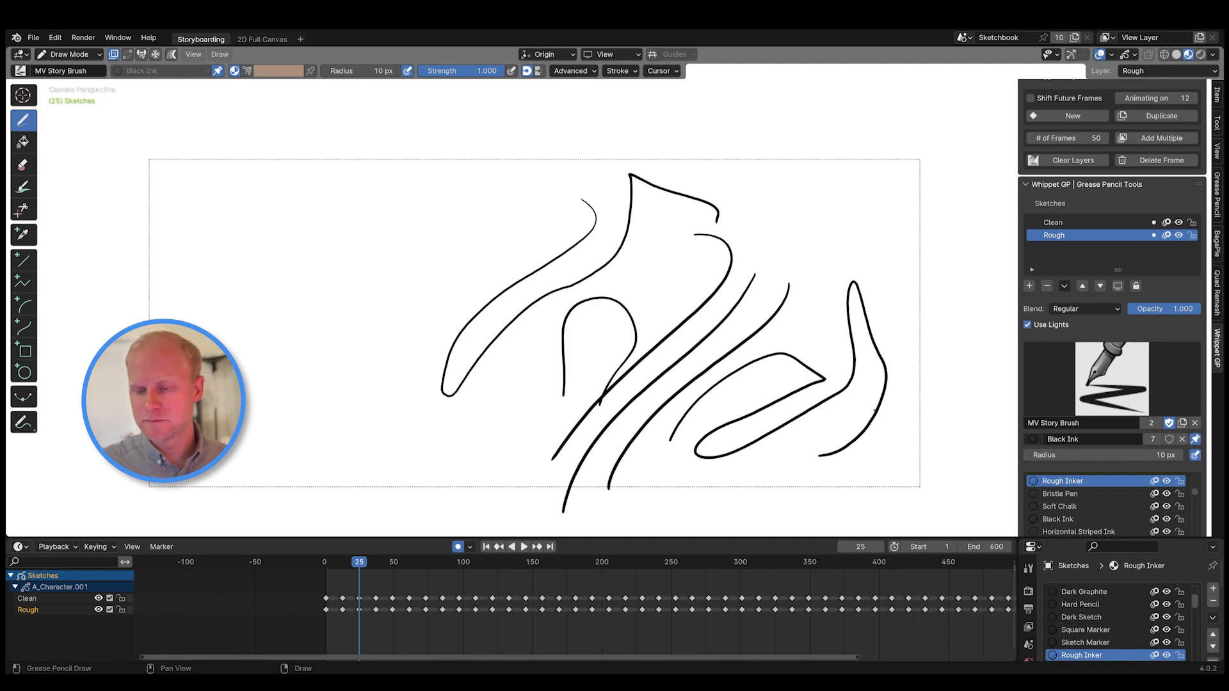
- Clear the frame and select the MV Stamp Tall Grass brush
key("Delete")
left_click(1120, 370)
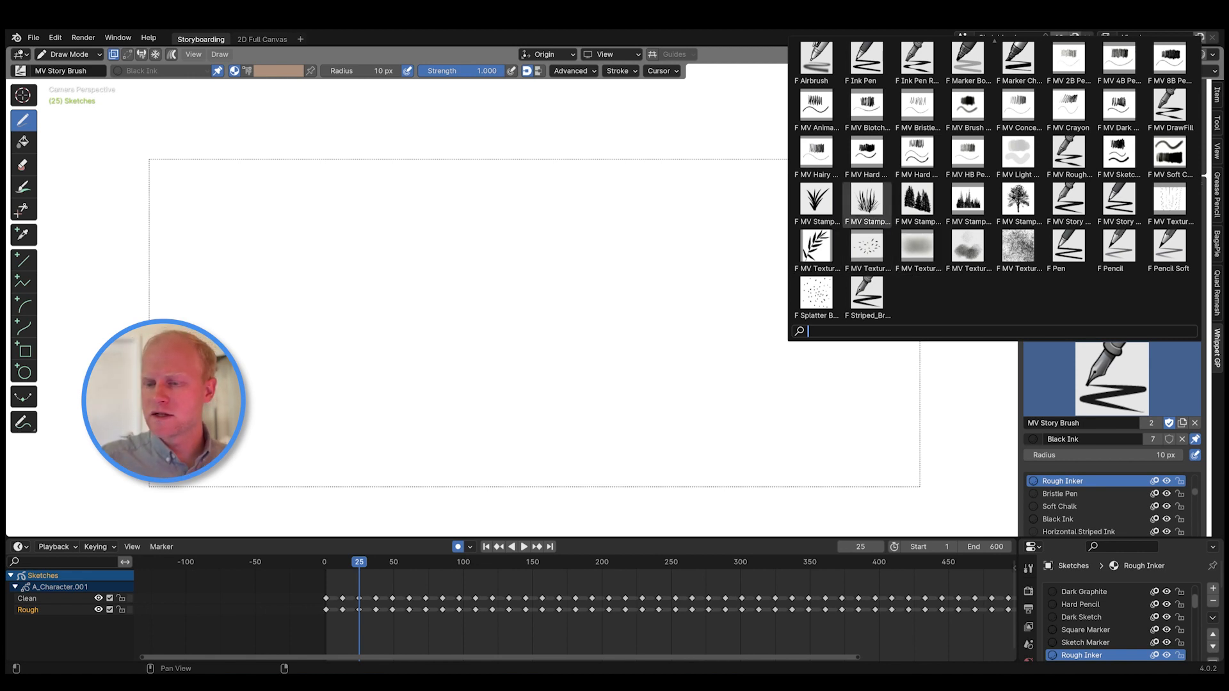
left_click(867, 199)
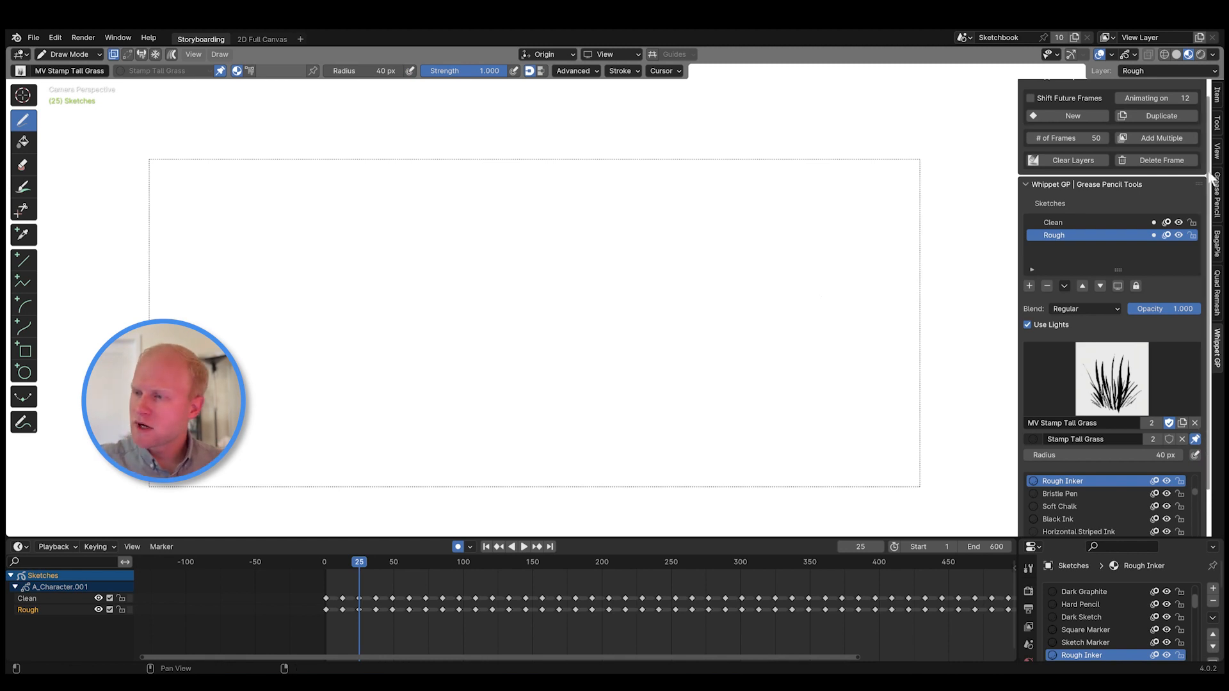
- Examine the tall grass stamp's advanced, stroke post-processing and randomize settings
left_click(1216, 125)
scroll(1053, 451, "down", 5)
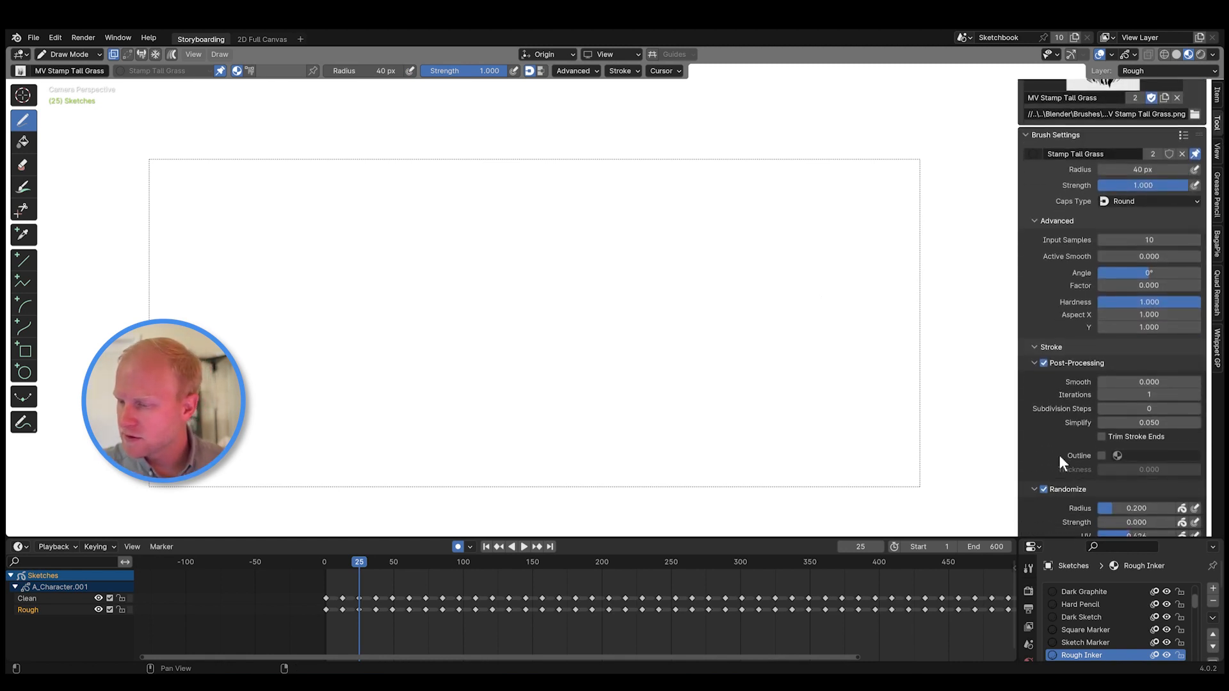
scroll(1053, 410, "down", 1)
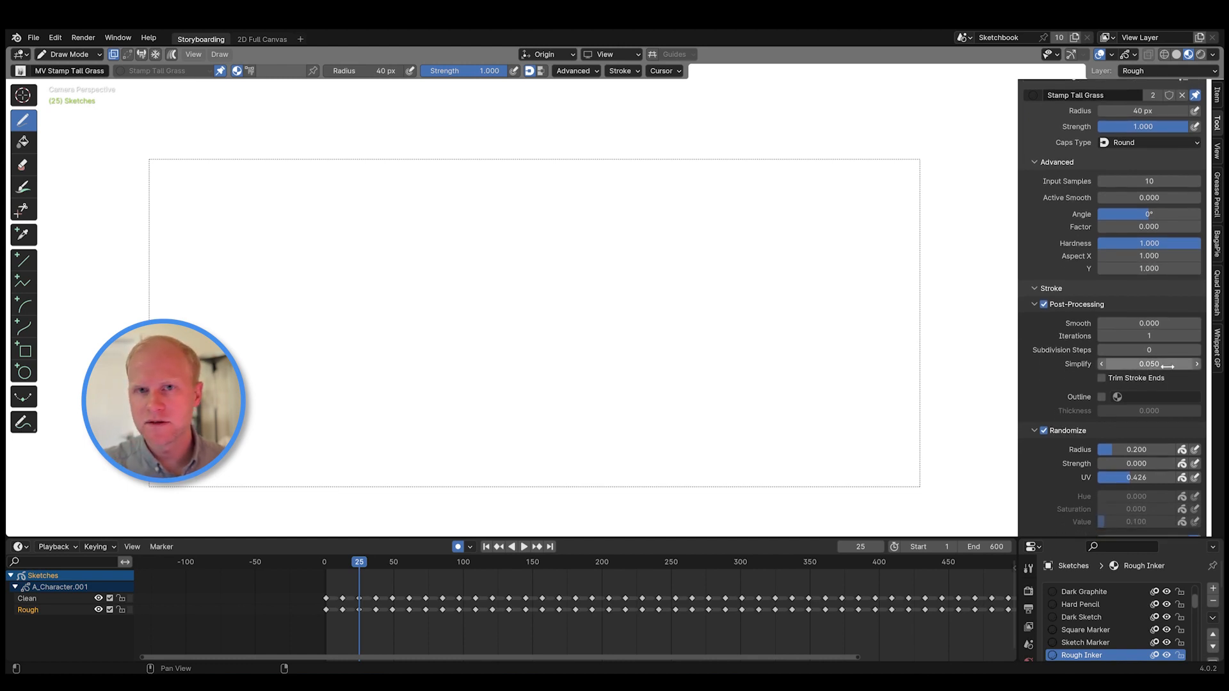
- Stamp three scattered horizontal rows of tall grass tufts across the lower half of the frame
left_click_drag(481, 342, 923, 336)
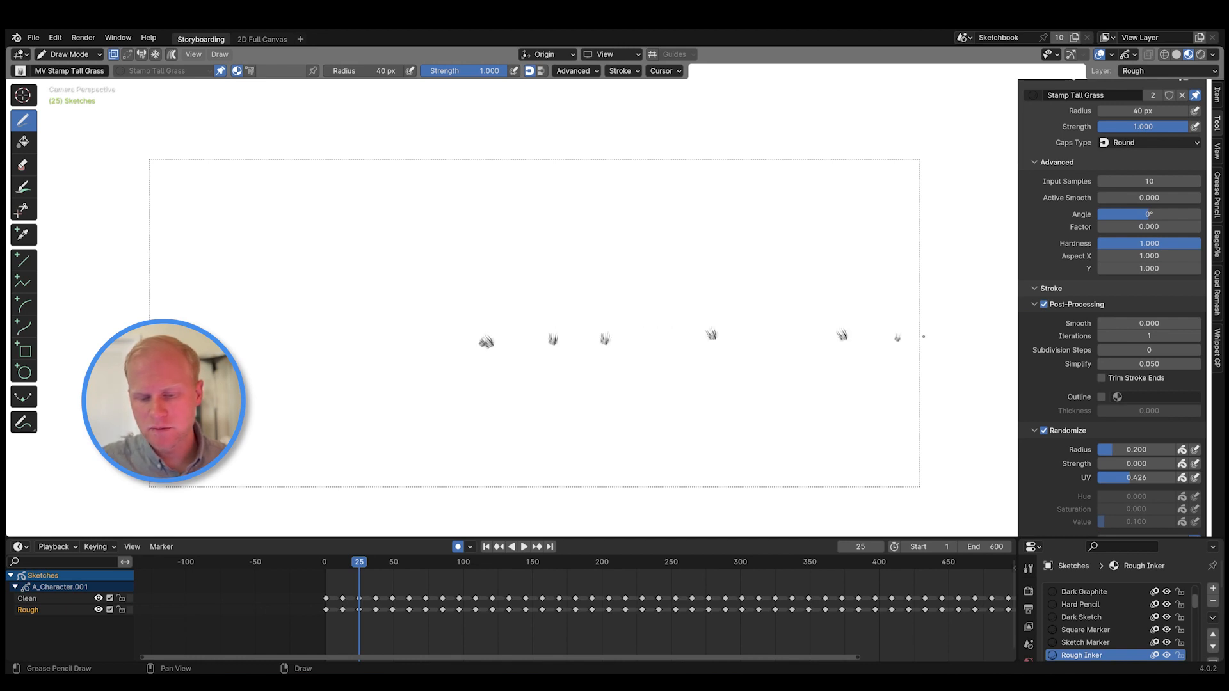
mouse_move(281, 370)
left_mouse_down()
mouse_move(666, 387)
mouse_move(909, 379)
left_mouse_up()
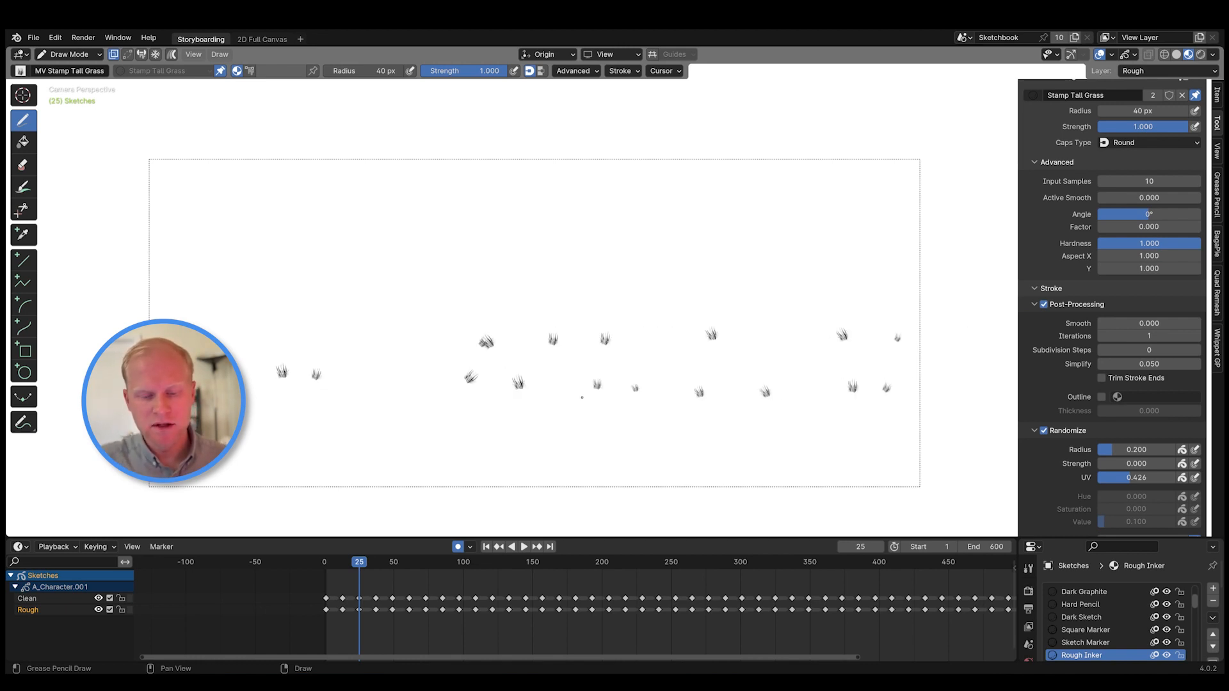
mouse_move(258, 414)
left_mouse_down()
mouse_move(558, 420)
mouse_move(896, 449)
left_mouse_up()
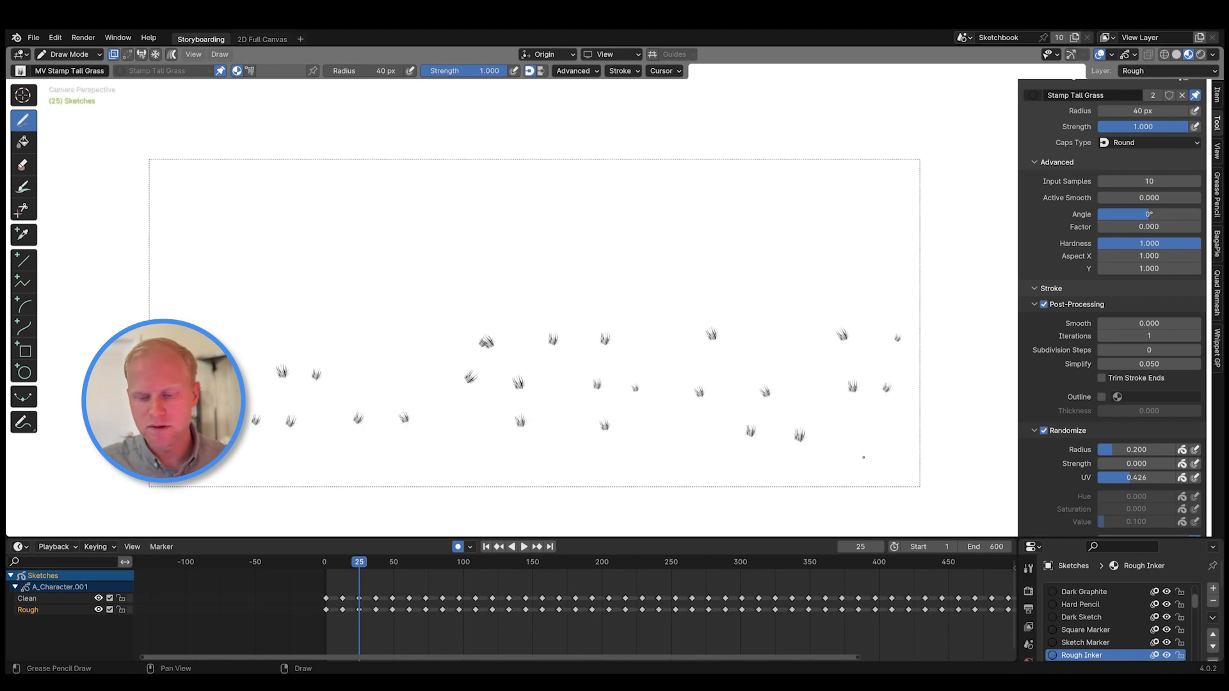
- Stamp another sparse row of tall grass across the upper frame, and set the brush's post-processing Simplify to 0
left_click_drag(353, 263, 837, 272)
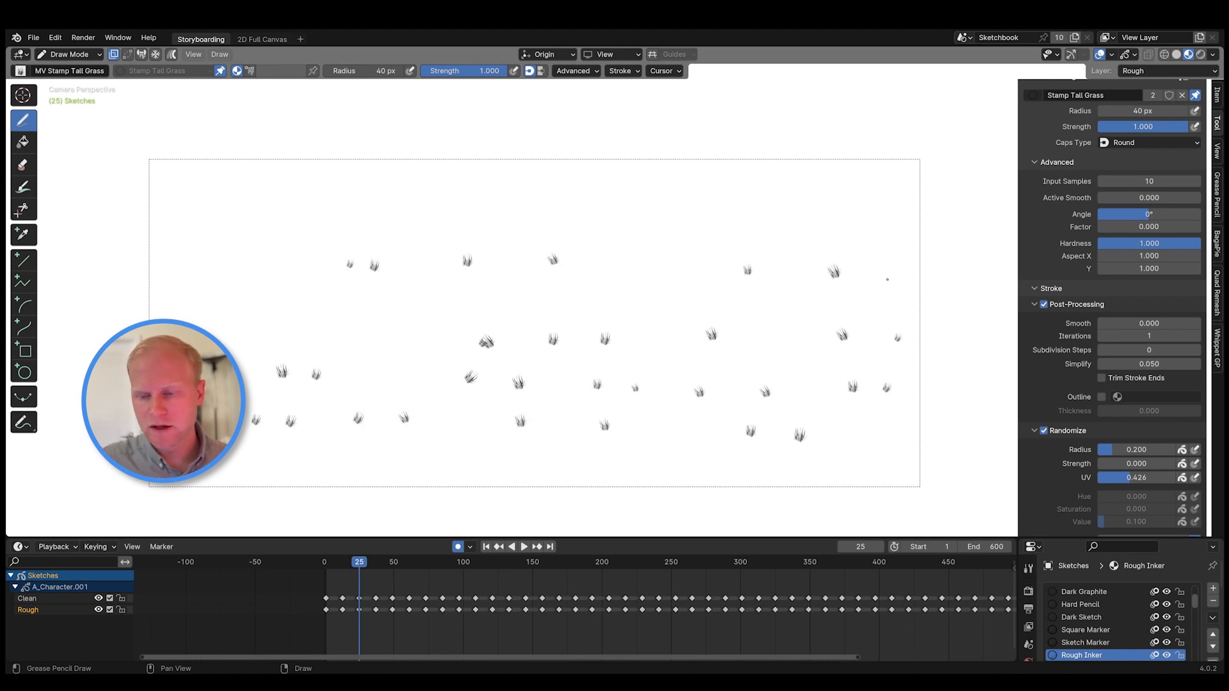
left_click(1149, 363)
type("0")
key("Return")
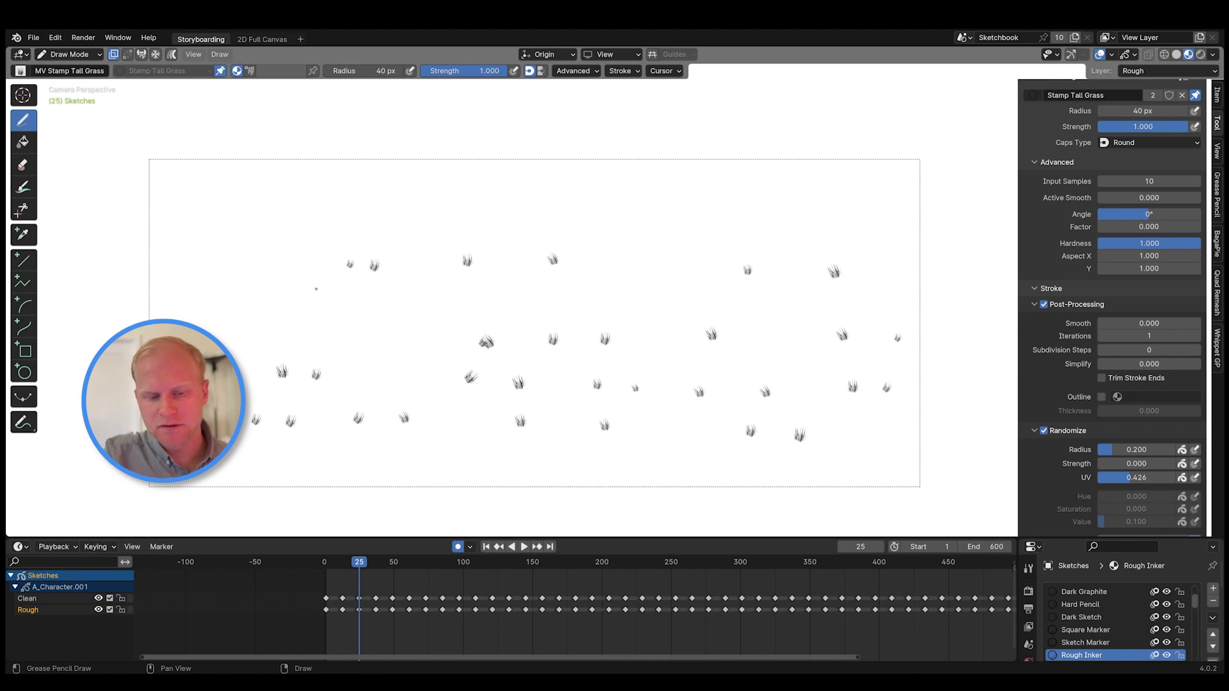
- Draw three long, dense horizontal tall grass strokes across the upper half of the frame
left_click_drag(316, 289, 928, 310)
left_click_drag(206, 246, 780, 259)
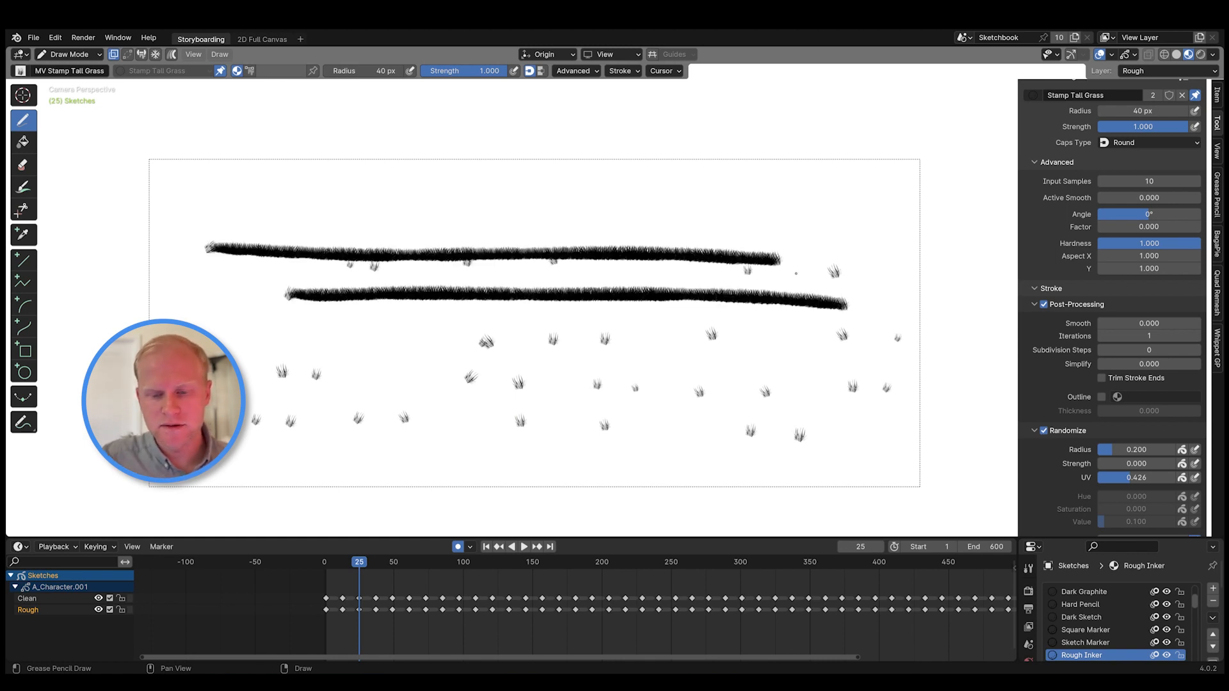
left_click_drag(393, 215, 852, 233)
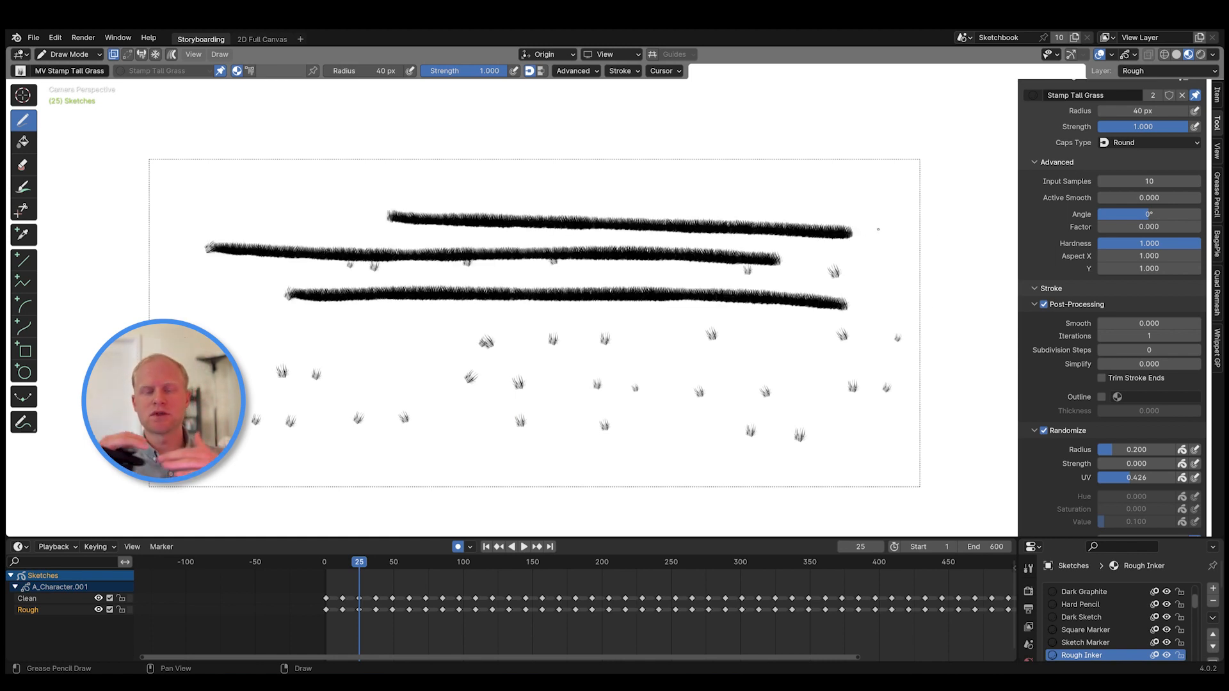
- Examine the topmost dense grass stroke and the sparse rows in Edit Mode, switching between point and stroke selection
key("Tab")
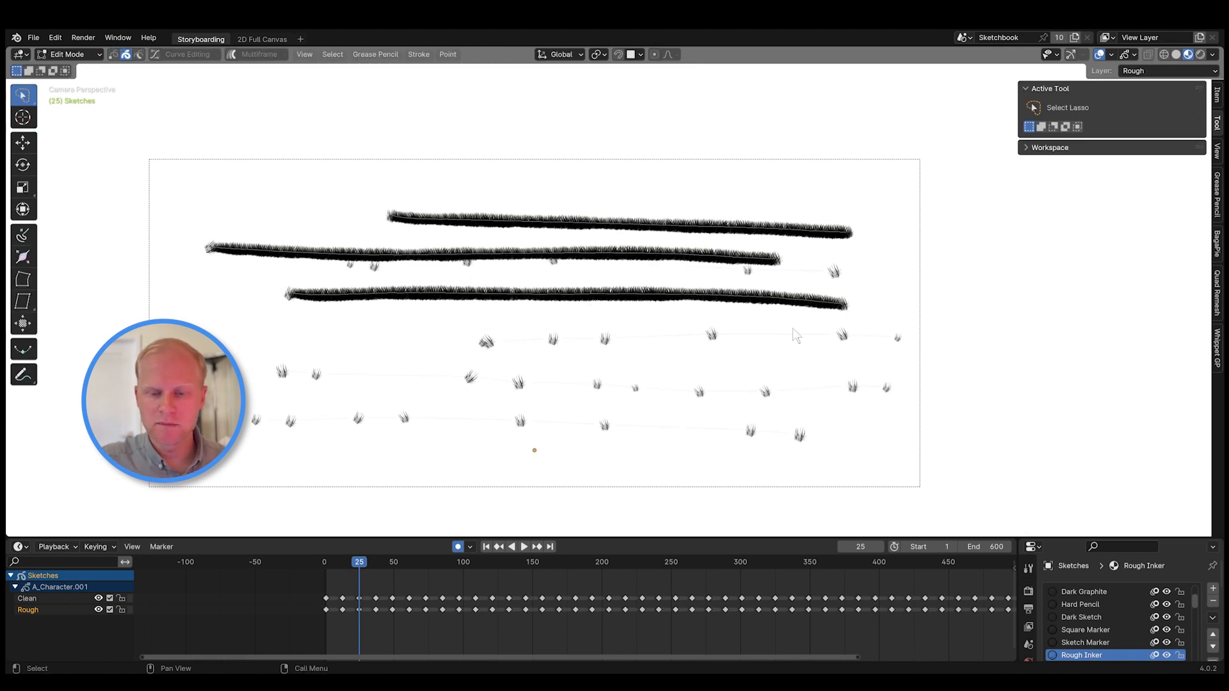
left_click_drag(734, 234, 753, 229)
key("1")
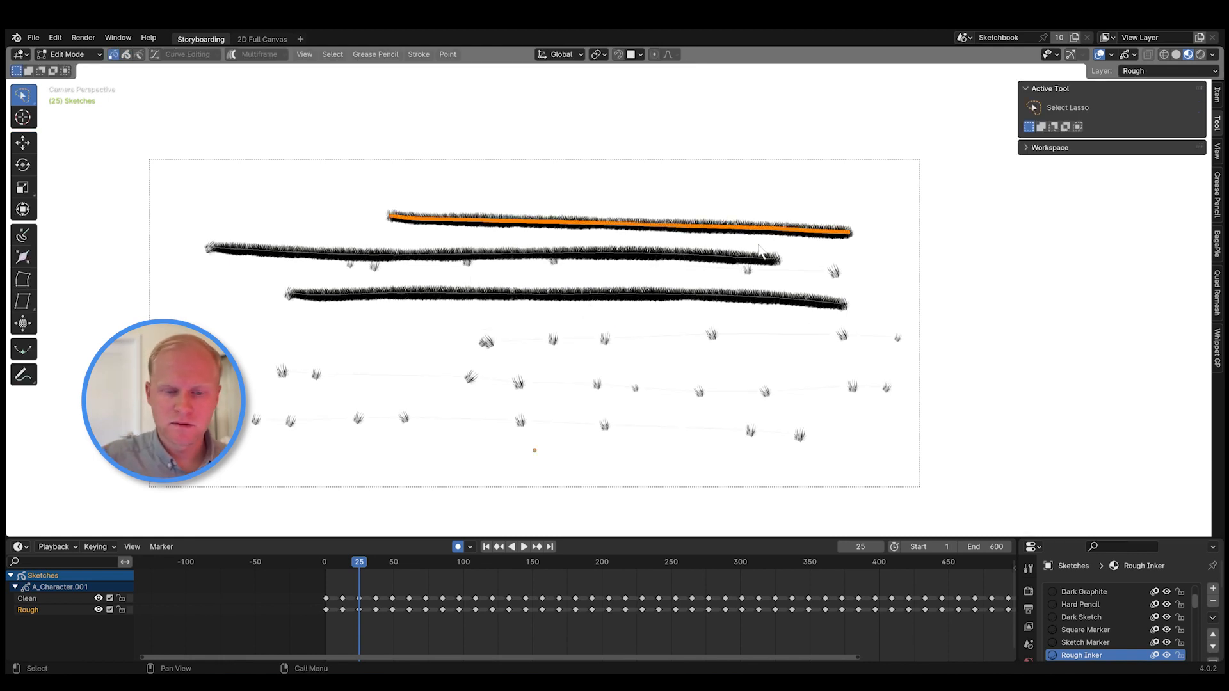
key("Tab")
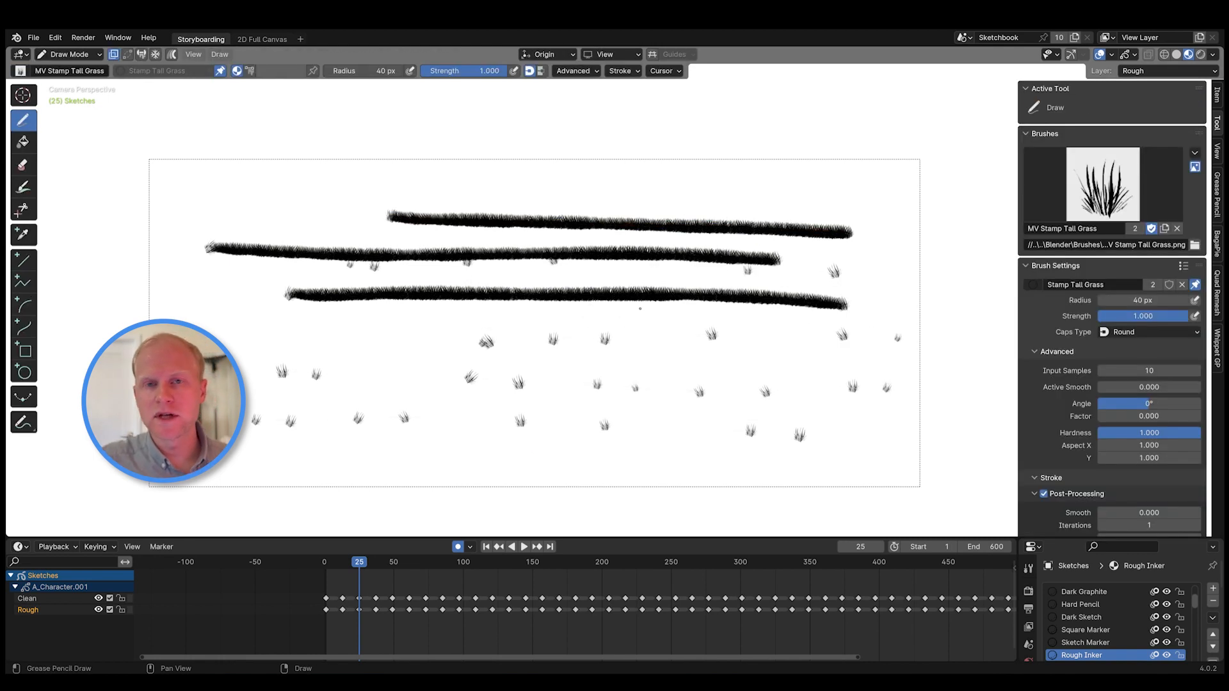
key("ctrl+Tab")
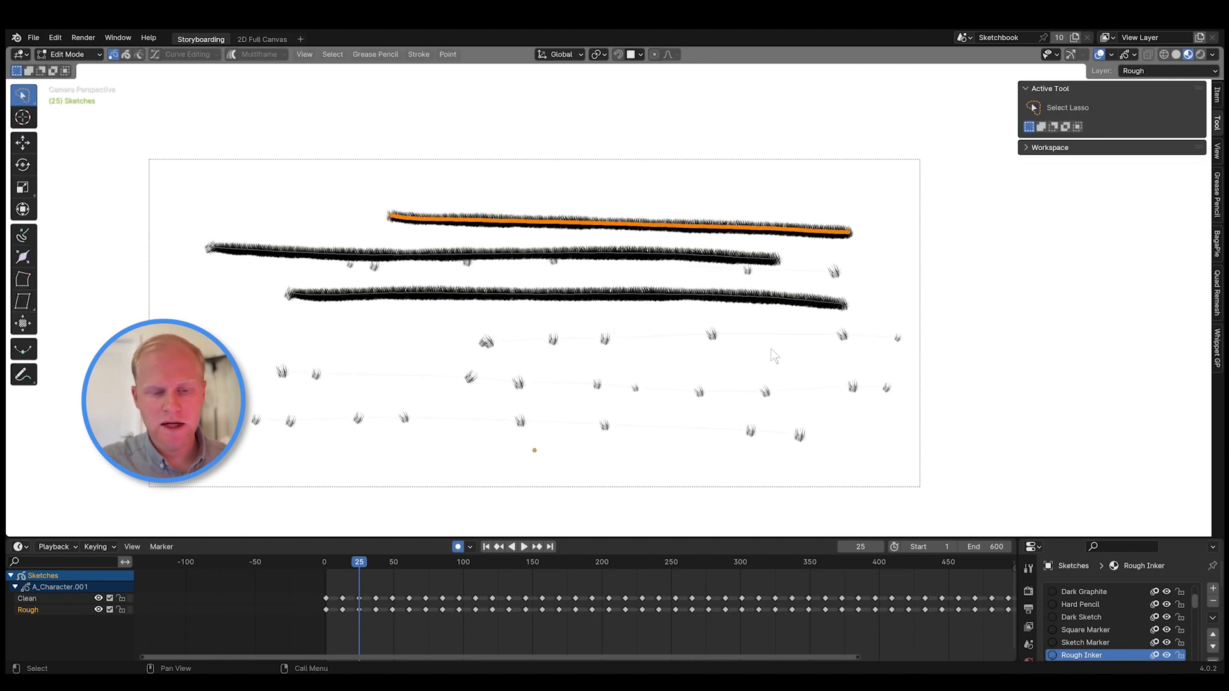
key("2")
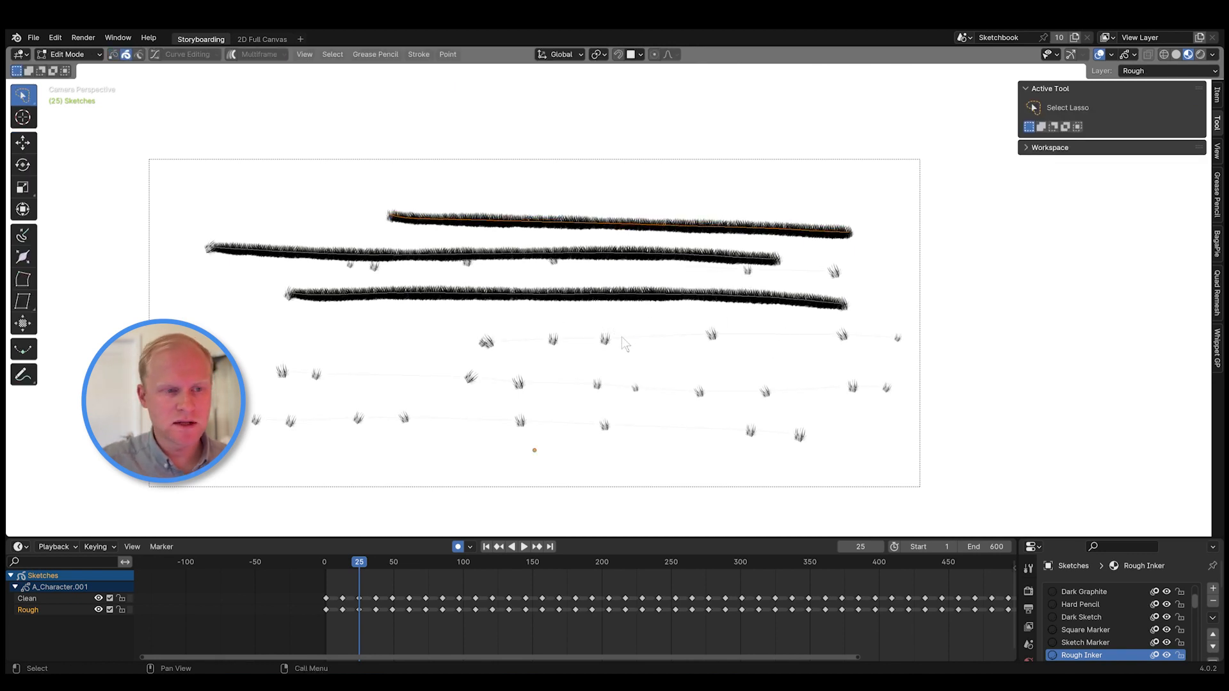
mouse_move(628, 328)
left_mouse_down("shift")
mouse_move(595, 352)
mouse_move(619, 356)
left_mouse_up("shift")
mouse_move(736, 377)
left_mouse_down("shift")
mouse_move(702, 412)
mouse_move(724, 406)
left_mouse_up("shift")
mouse_move(679, 411)
left_mouse_down("shift")
mouse_move(628, 423)
mouse_move(725, 437)
left_mouse_up("shift")
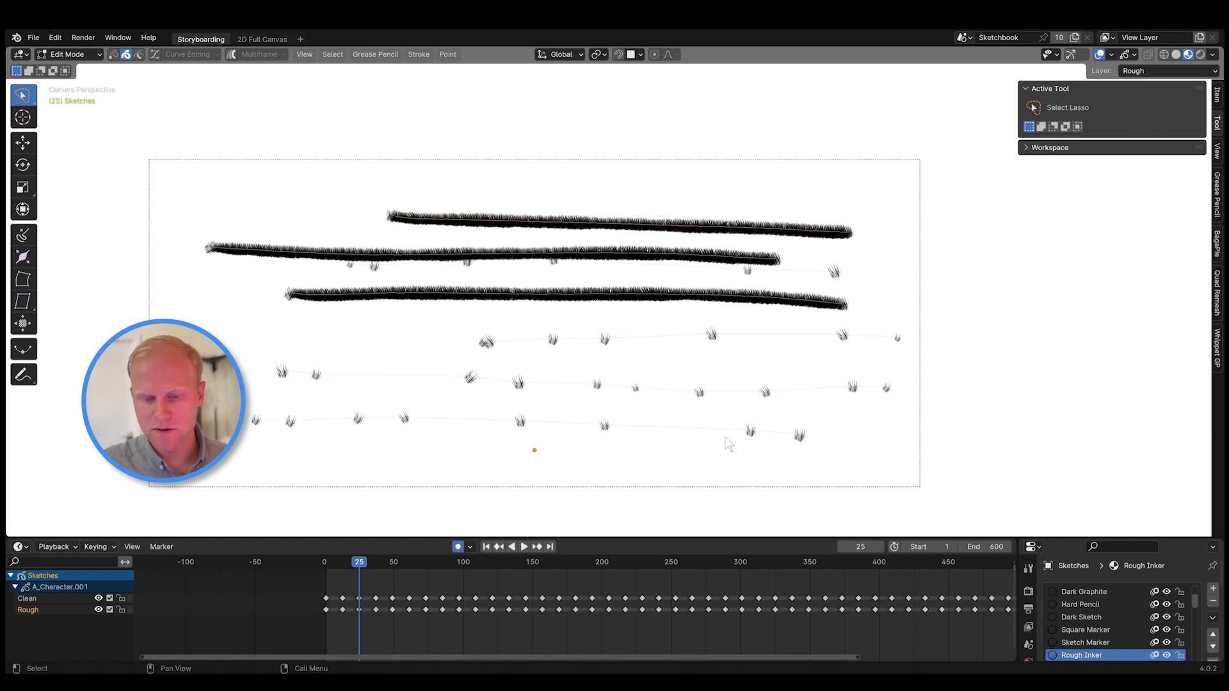
- Select individual points along the sparse grass rows in point selection mode to examine how they are spaced
left_click(114, 55)
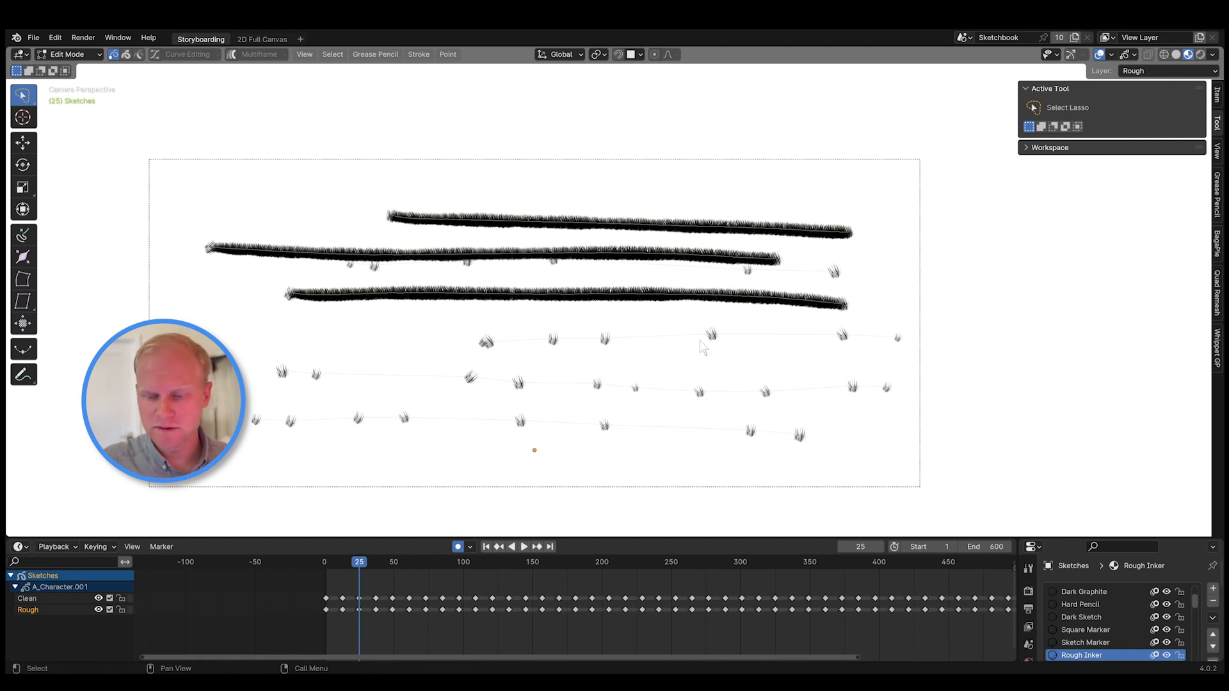
left_click_drag(624, 329, 622, 351)
left_click_drag(557, 358, 569, 352)
mouse_move(509, 327)
left_mouse_down()
mouse_move(475, 341)
mouse_move(509, 351)
left_mouse_up()
left_click_drag(620, 325, 619, 353)
left_click_drag(728, 321, 729, 352)
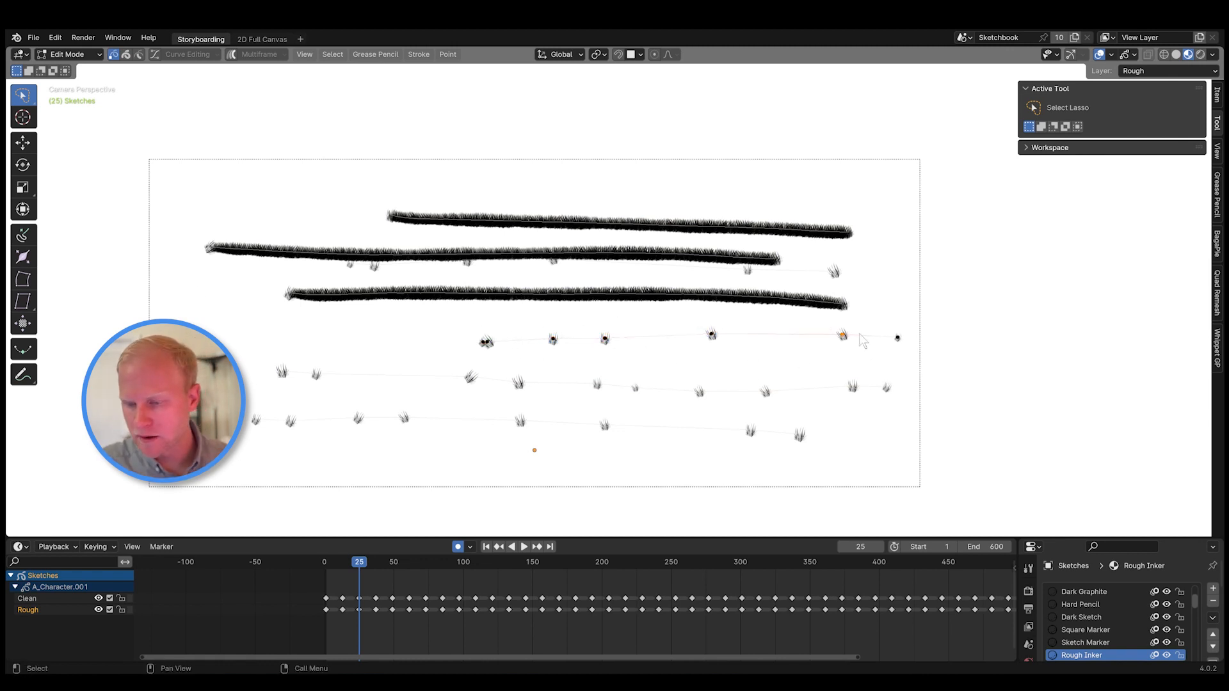
left_click_drag(873, 407, 900, 402)
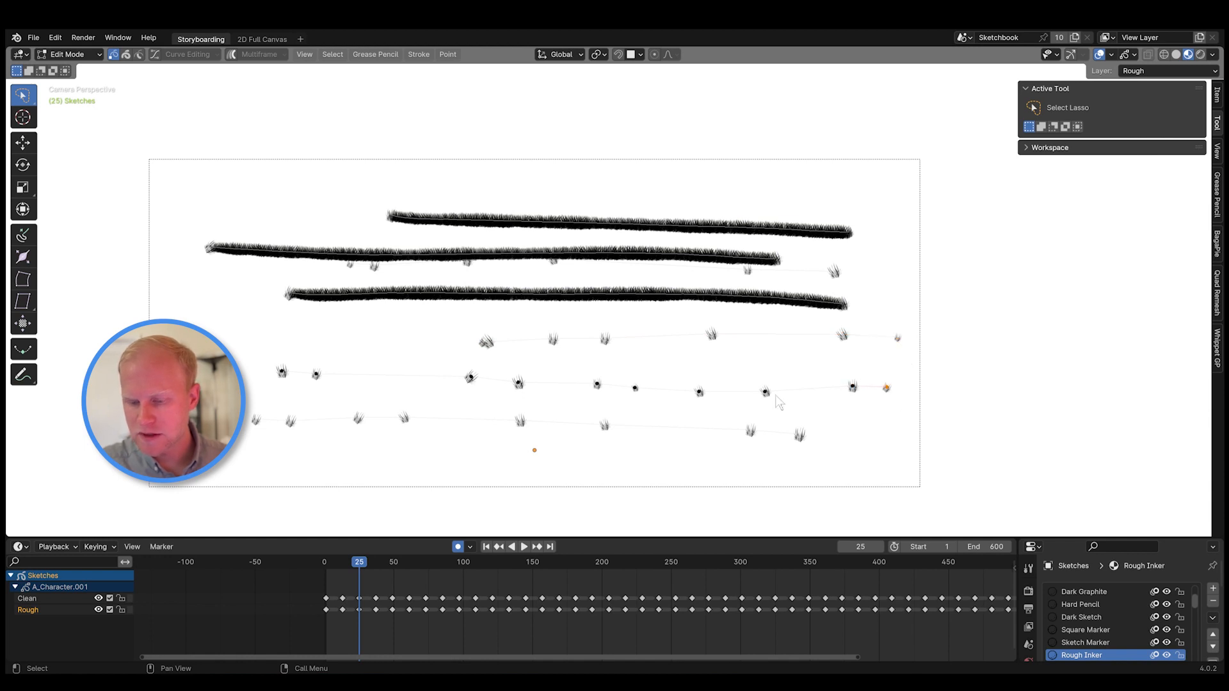
- Select the topmost dense grass stroke, examine its points up close, and return to Draw Mode
left_click_drag(758, 396, 771, 355)
left_click_drag(586, 191, 566, 225)
mouse_move(625, 284)
middle_mouse_down("ctrl")
mouse_move(595, 162)
mouse_move(782, 344)
mouse_move(756, 242)
mouse_move(849, 186)
mouse_move(564, 392)
middle_mouse_up("ctrl")
middle_click_drag(759, 331, 712, 349, "ctrl")
middle_click_drag(724, 372, 727, 348, "ctrl")
mouse_move(724, 365)
middle_mouse_down()
mouse_move(719, 348)
mouse_move(735, 368)
middle_mouse_up()
key("Tab")
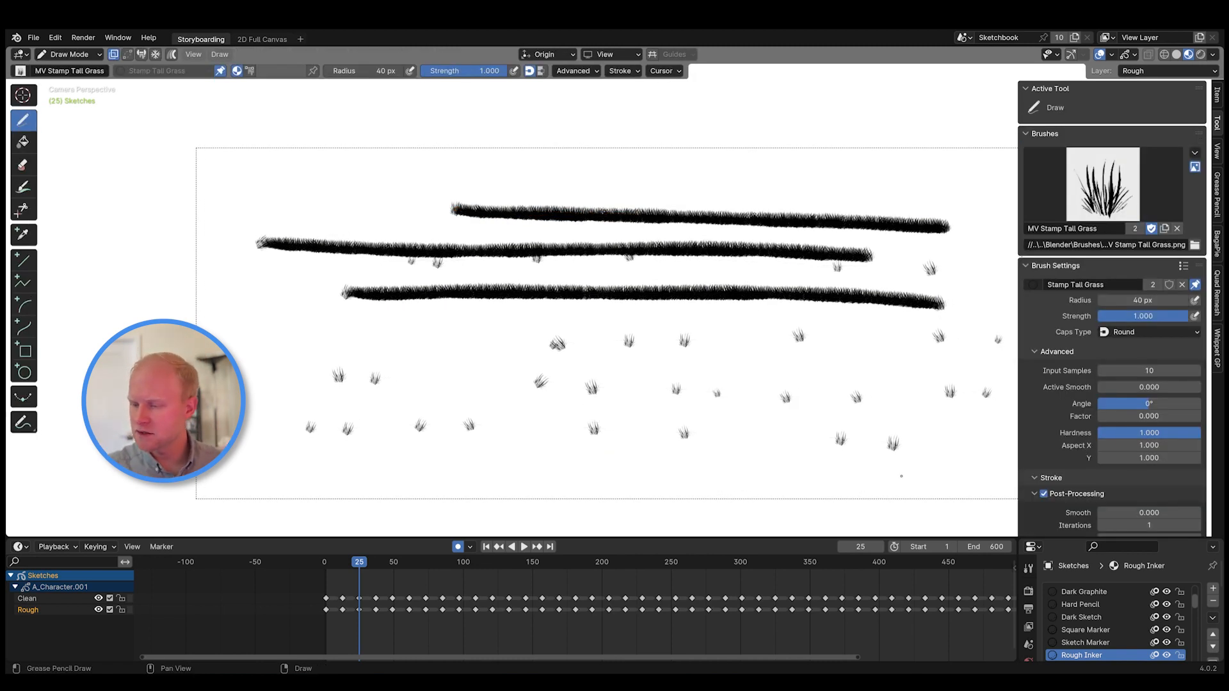
- Set the tall grass brush's Simplify to 0.010 and delete all grass strokes from the frame
scroll(1156, 420, "down", 5)
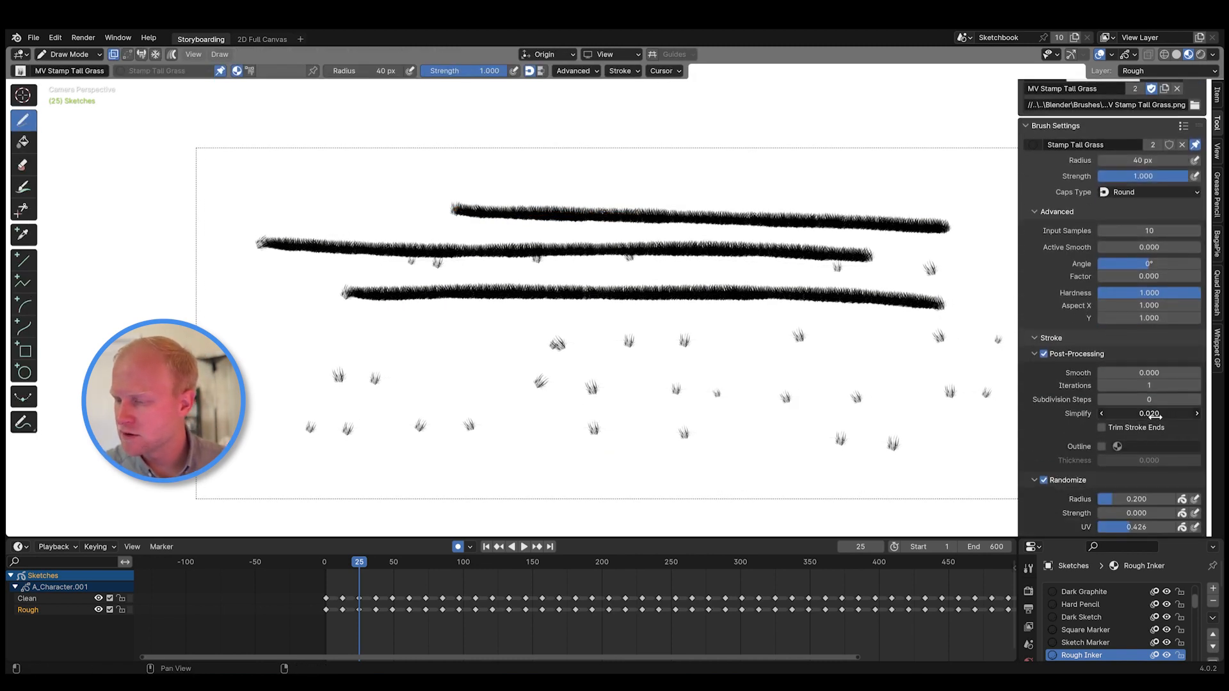
left_click_drag(1152, 415, 1144, 415)
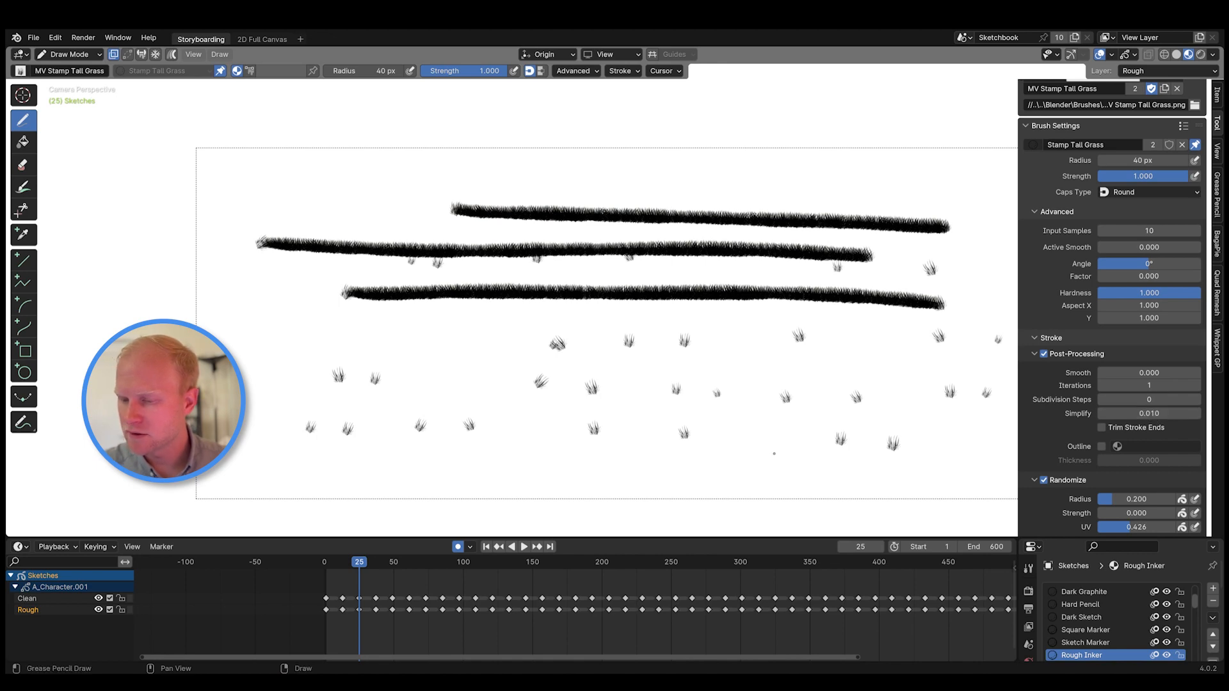
key("Tab")
key("Delete")
key("Tab")
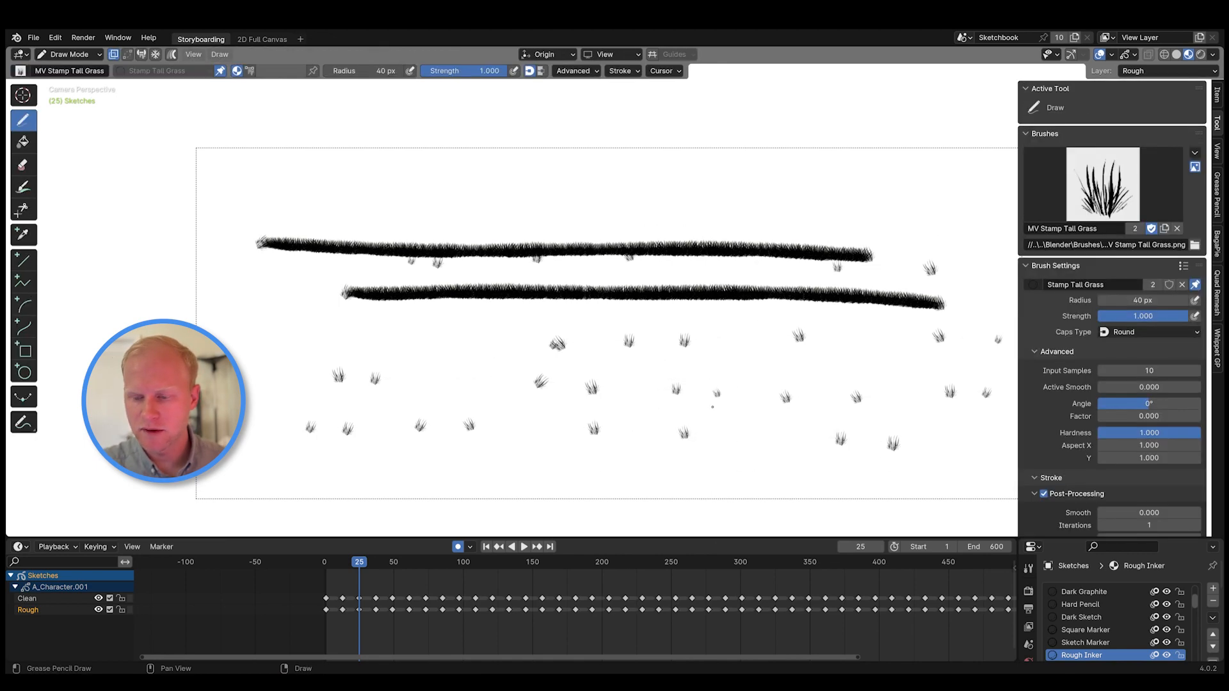
key("Tab")
key("ctrl+Tab")
key("shift+x")
- Stamp overlapping horizontal rows of tall grass across the middle of the frame to build up a dense grass patch
left_click_drag(455, 311, 797, 314)
left_click_drag(508, 343, 828, 343)
left_click_drag(549, 360, 811, 362)
left_click_drag(492, 384, 781, 380)
left_click_drag(468, 380, 748, 369)
left_click_drag(346, 376, 469, 377)
left_click_drag(290, 378, 543, 368)
left_click_drag(462, 356, 583, 362)
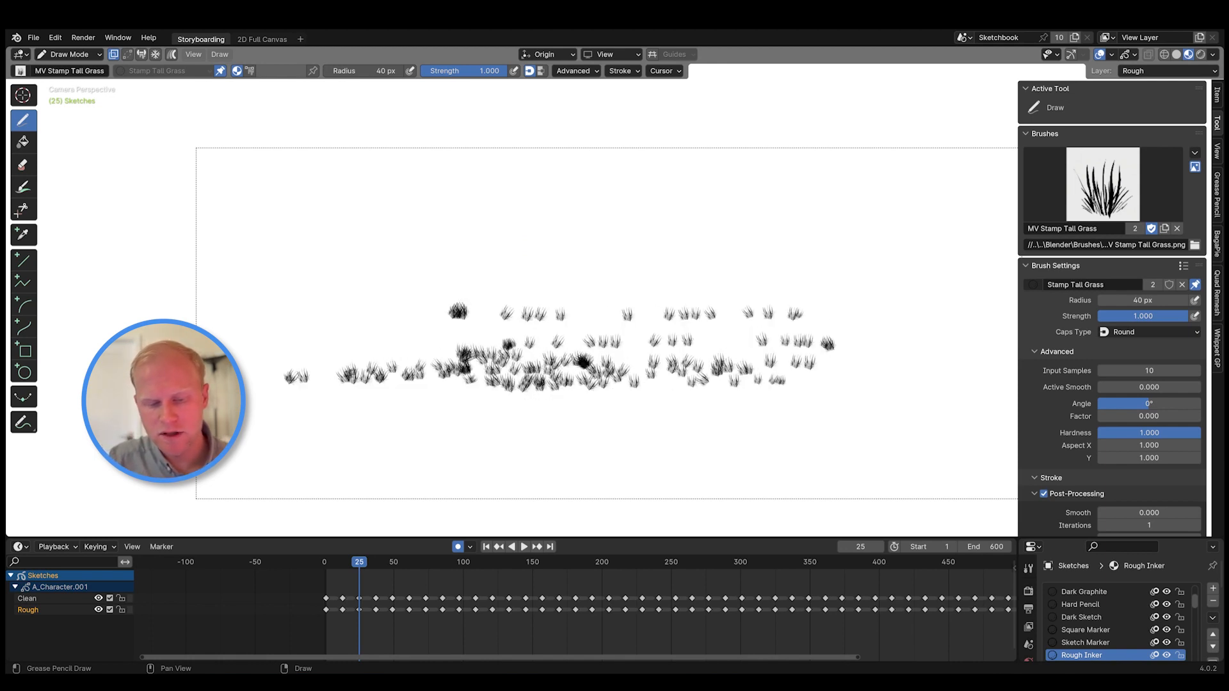
- Paint overlapping tall grass stamps across the lower middle of the canvas with fast and slow horizontal strokes
left_click_drag(334, 359, 529, 346)
left_click_drag(303, 353, 630, 354)
left_click_drag(634, 353, 489, 354)
left_click_drag(675, 366, 462, 369)
left_click_drag(544, 384, 771, 382)
left_click_drag(779, 381, 537, 383)
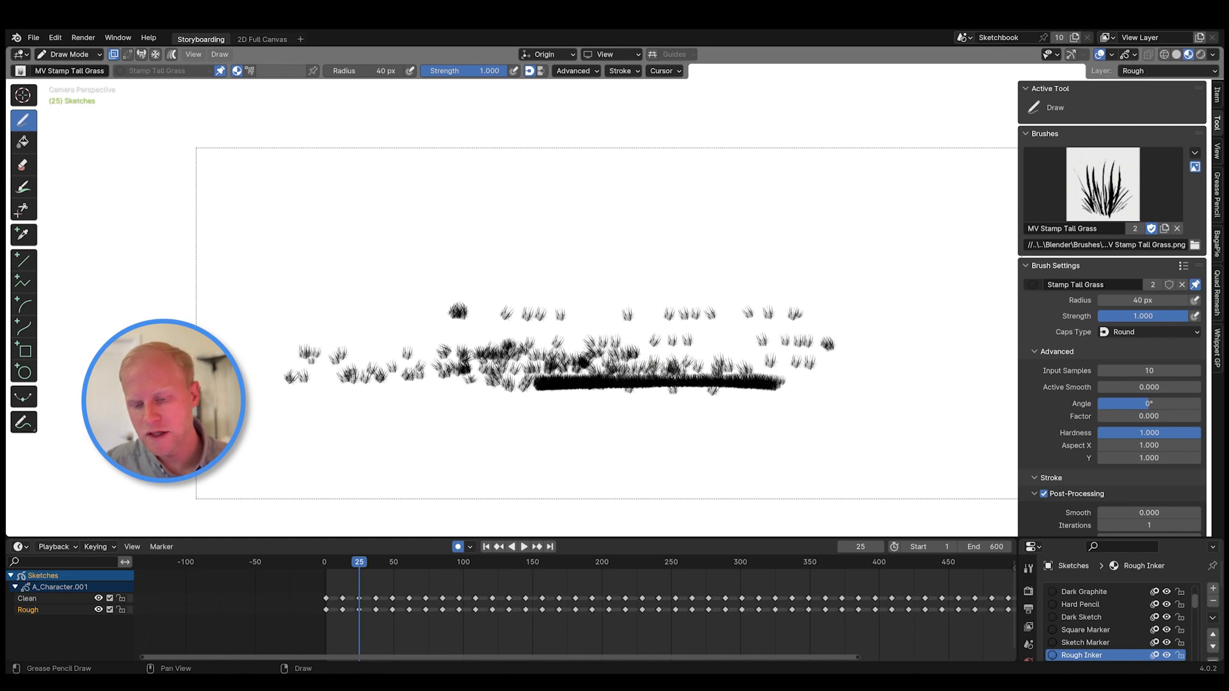
left_click_drag(619, 367, 788, 365)
mouse_move(769, 355)
left_mouse_down()
mouse_move(686, 357)
mouse_move(782, 356)
left_mouse_up()
left_click_drag(774, 385, 438, 391)
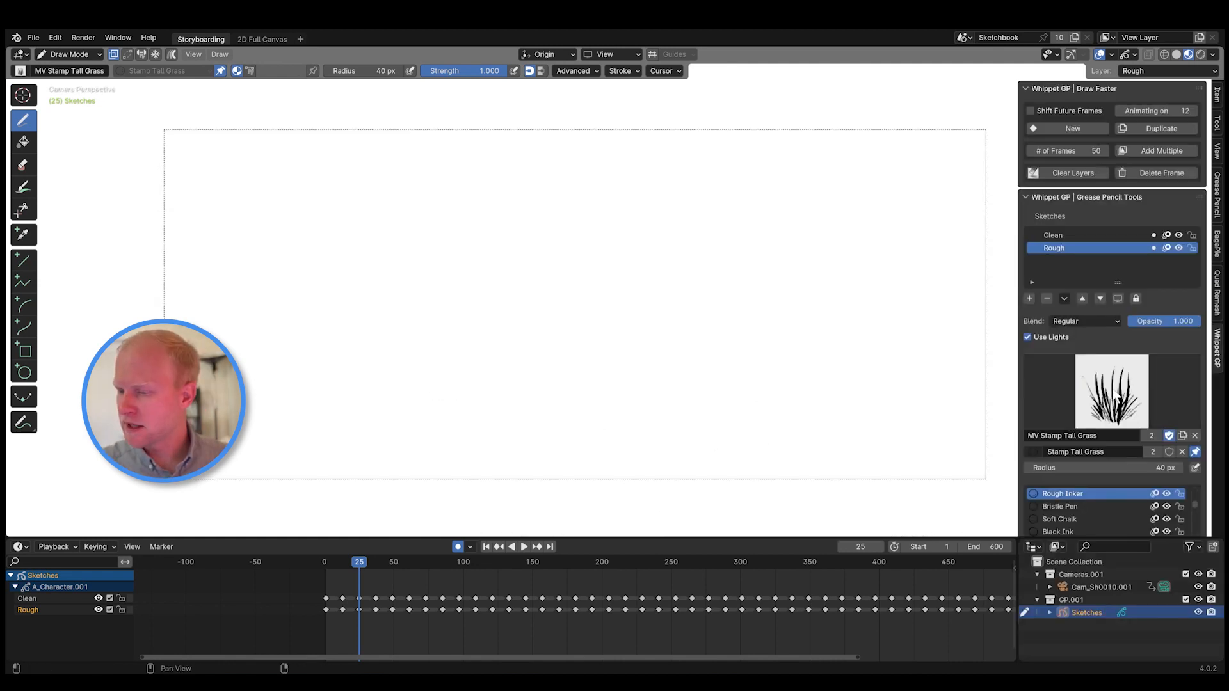
scroll(1117, 396, "down", 3)
left_click(1115, 349)
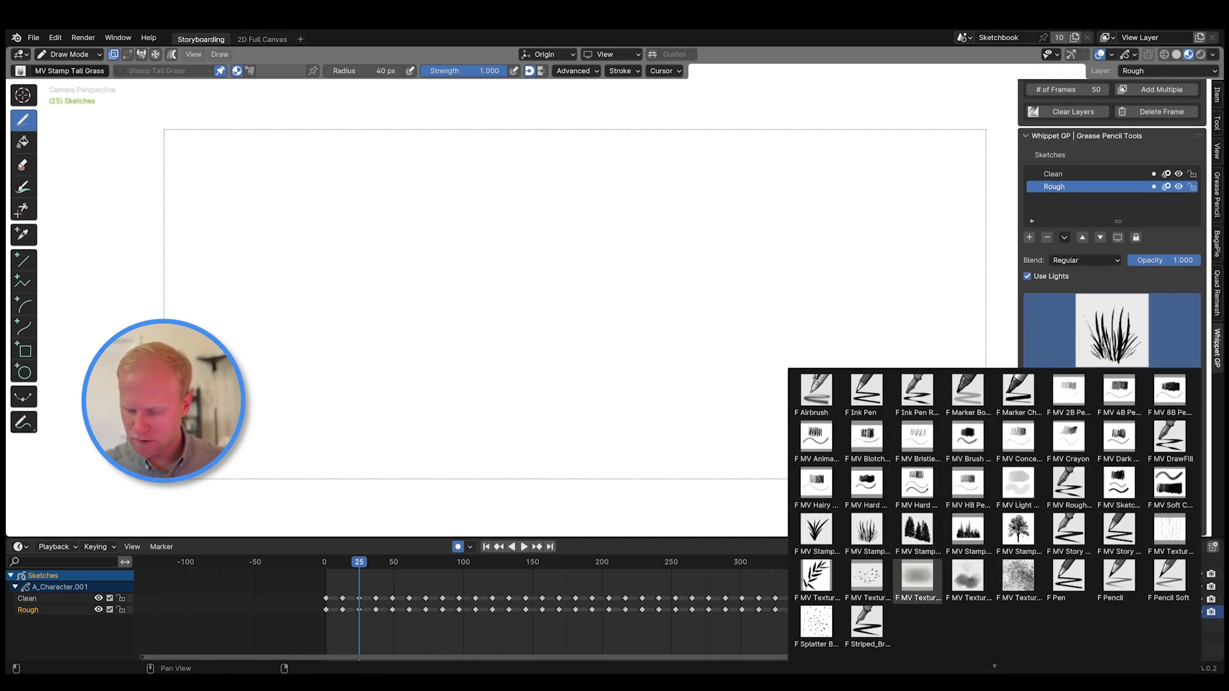
type("stamp")
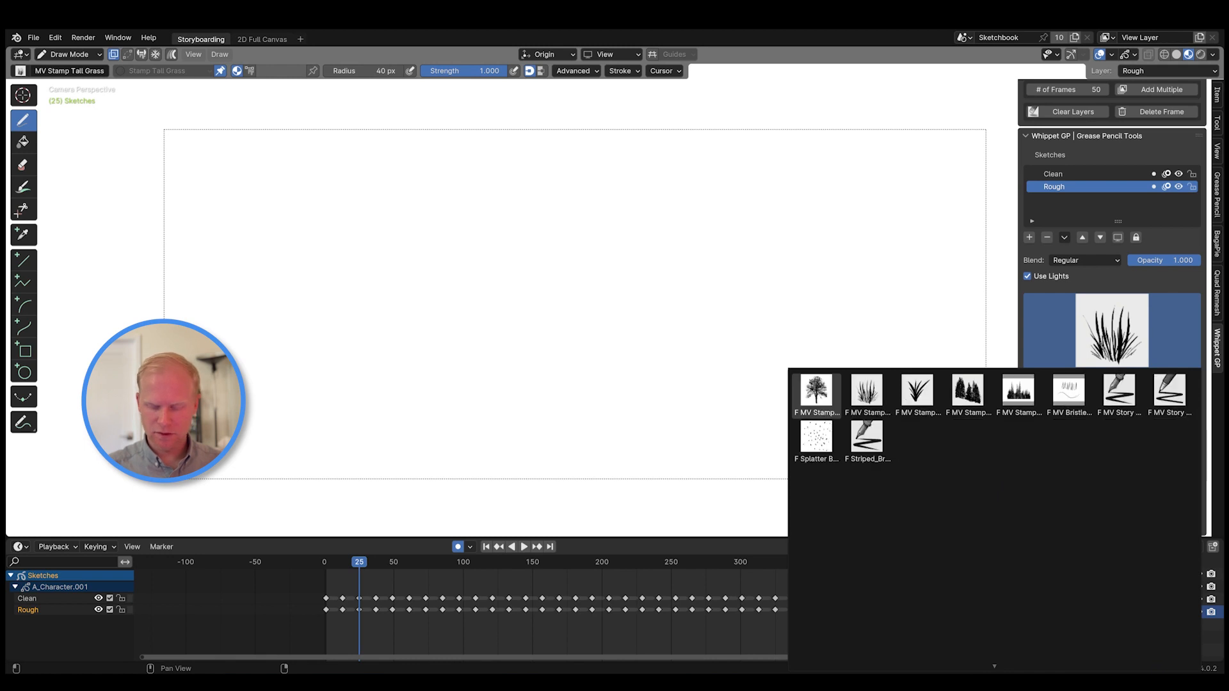
key("Escape")
- Search the brush library for "mv stamp" and choose the MV Stamp Medium Grass brush
left_click(1217, 123)
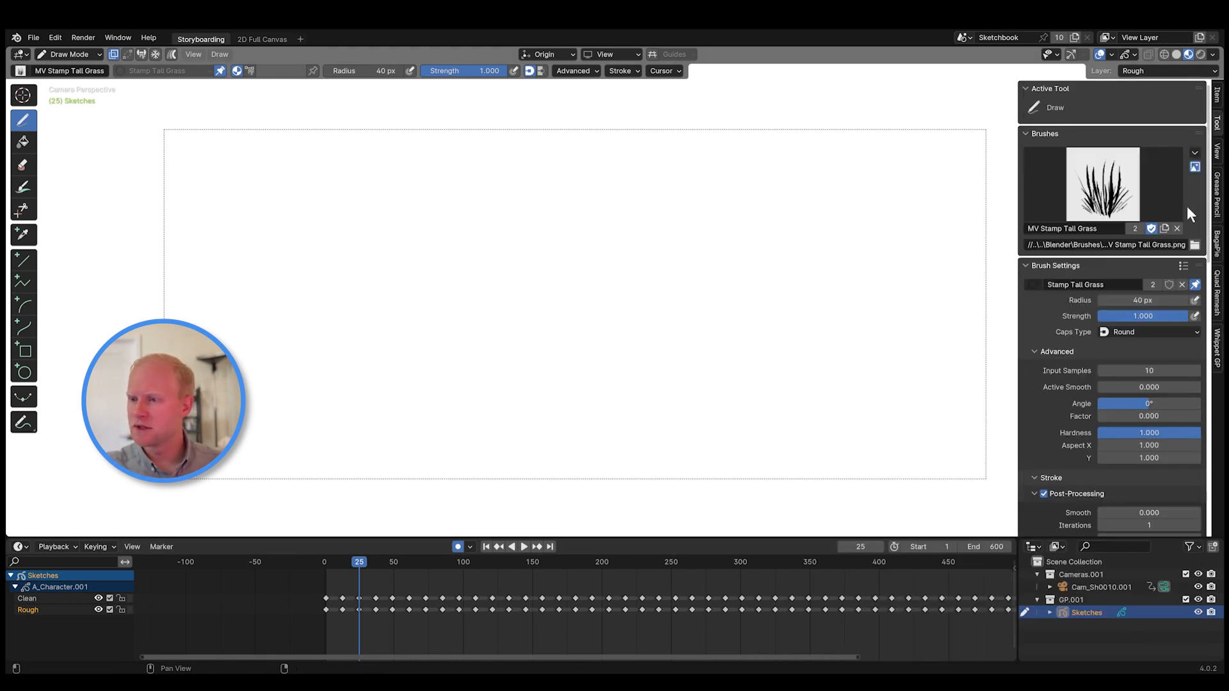
left_click(1181, 171)
type("stamp")
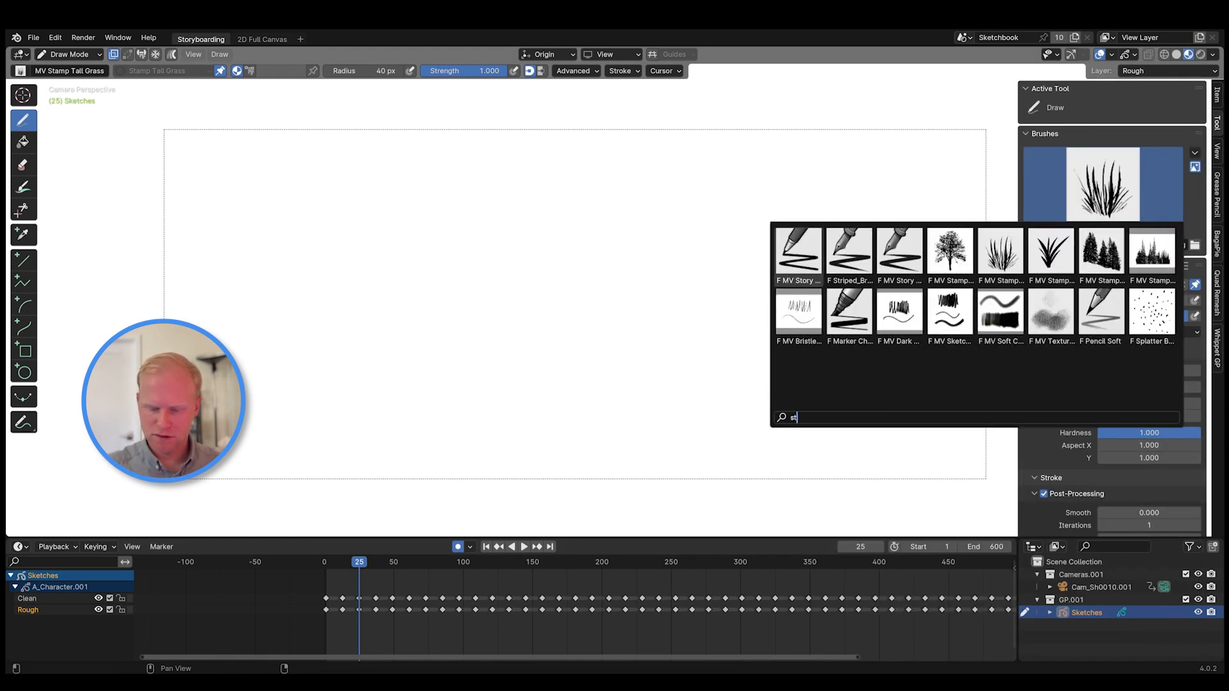
key("BackSpace")
key("BackSpace")
key("BackSpace")
key("BackSpace")
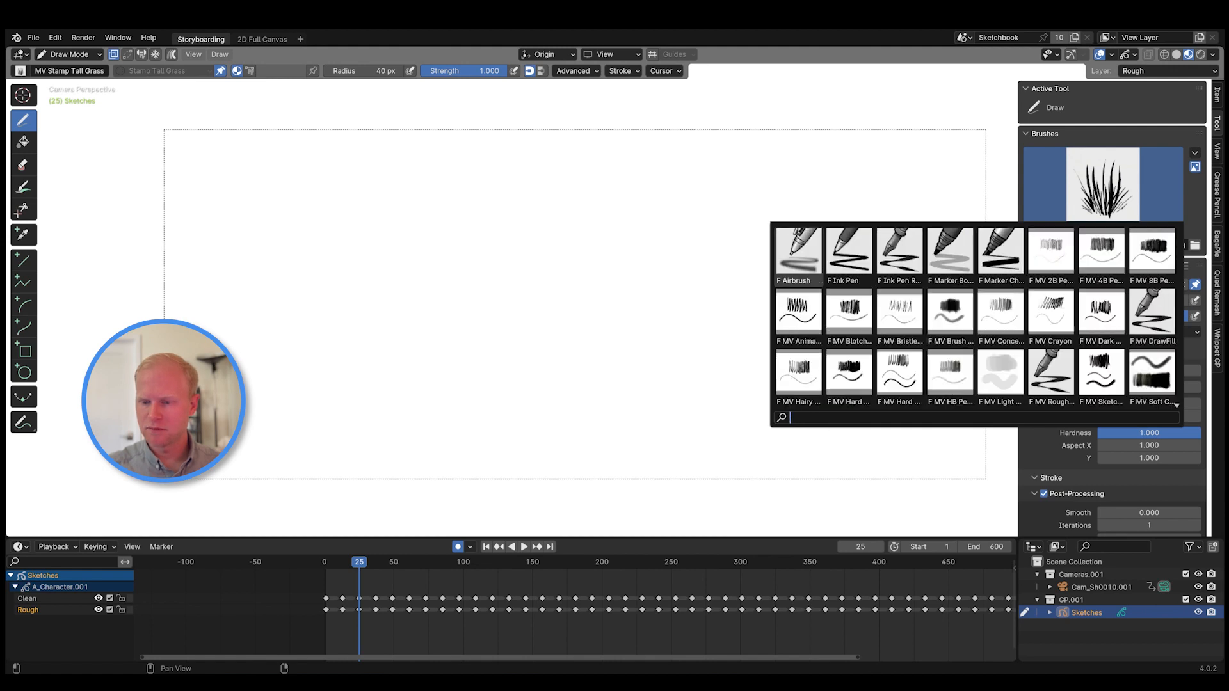
type("mv stamp")
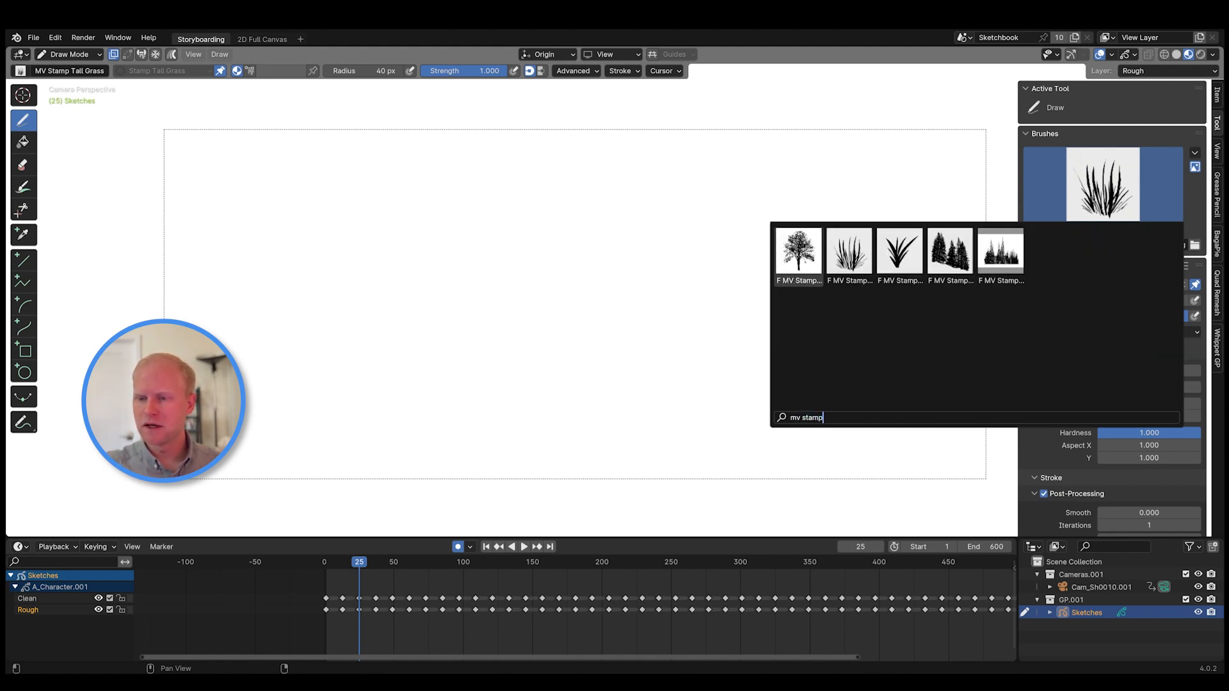
left_click(899, 252)
- Scatter medium grass stamps in a horizontal band across the middle of the frame with quick back-and-forth strokes
left_click_drag(365, 340, 693, 348)
left_click_drag(416, 357, 916, 359)
left_click_drag(783, 346, 396, 350)
left_click_drag(257, 345, 589, 344)
left_click_drag(357, 349, 613, 355)
left_click_drag(683, 344, 399, 349)
left_click_drag(399, 351, 807, 363)
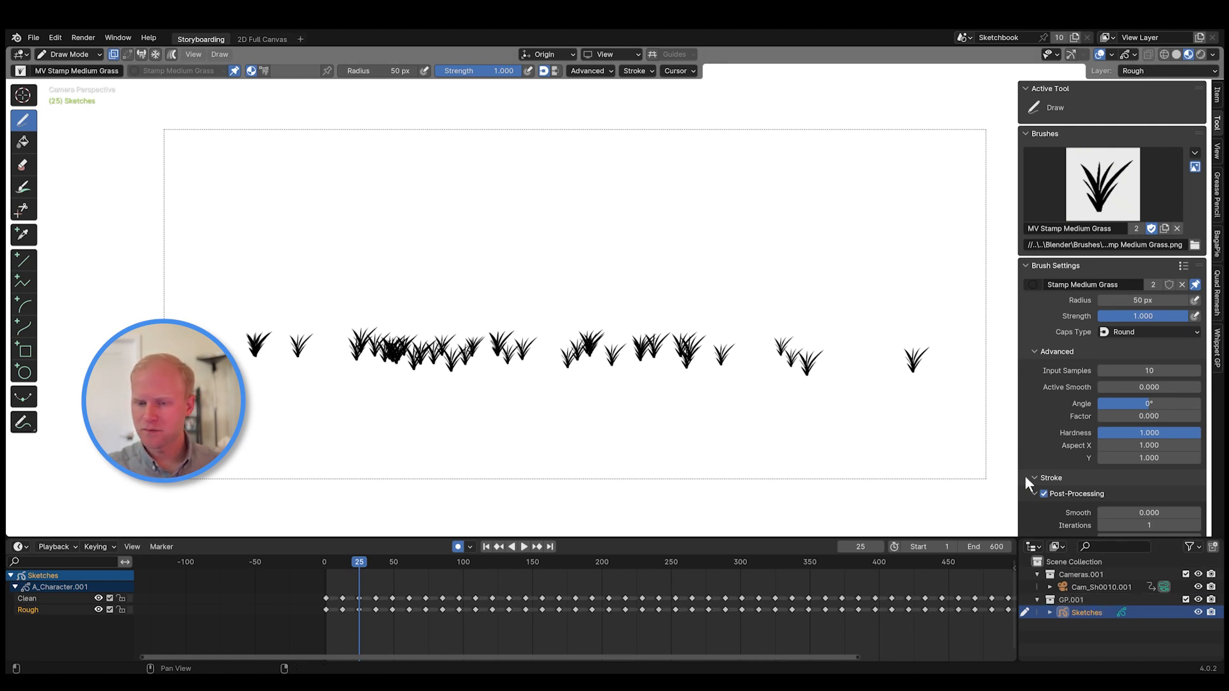
- Set the medium grass brush's post-processing Simplify to 0 and paint horizontal test strokes below the grass band
scroll(1089, 287, "down", 6)
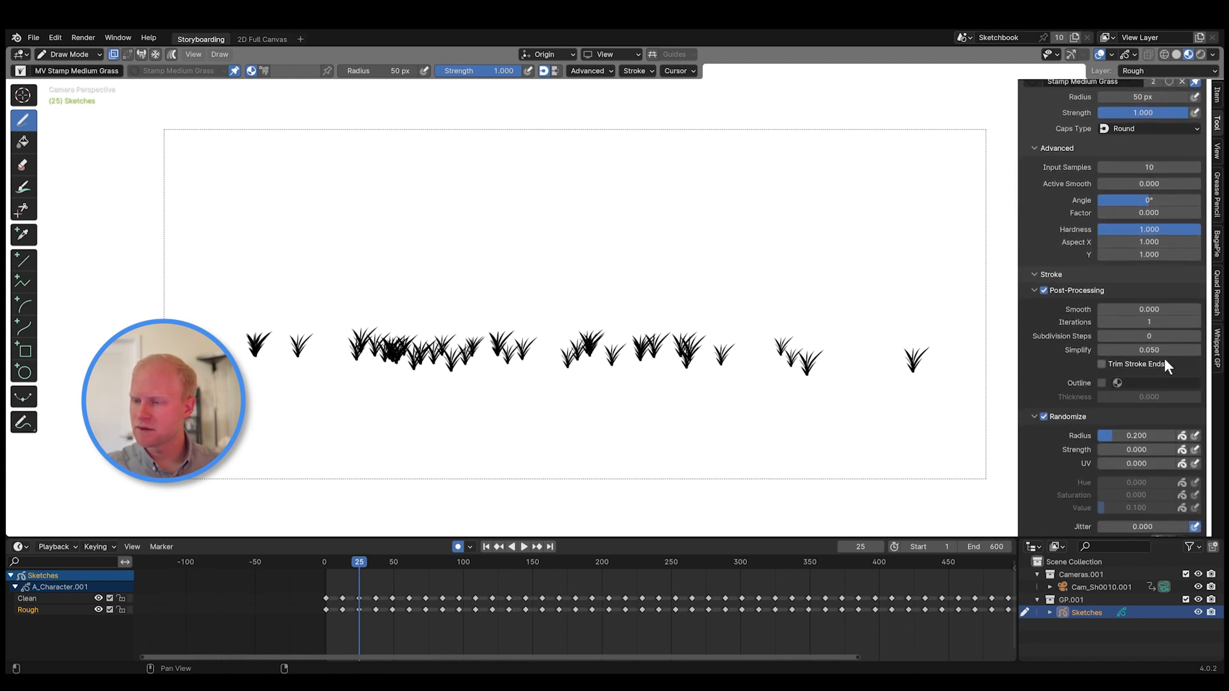
left_click_drag(1155, 350, 1134, 351)
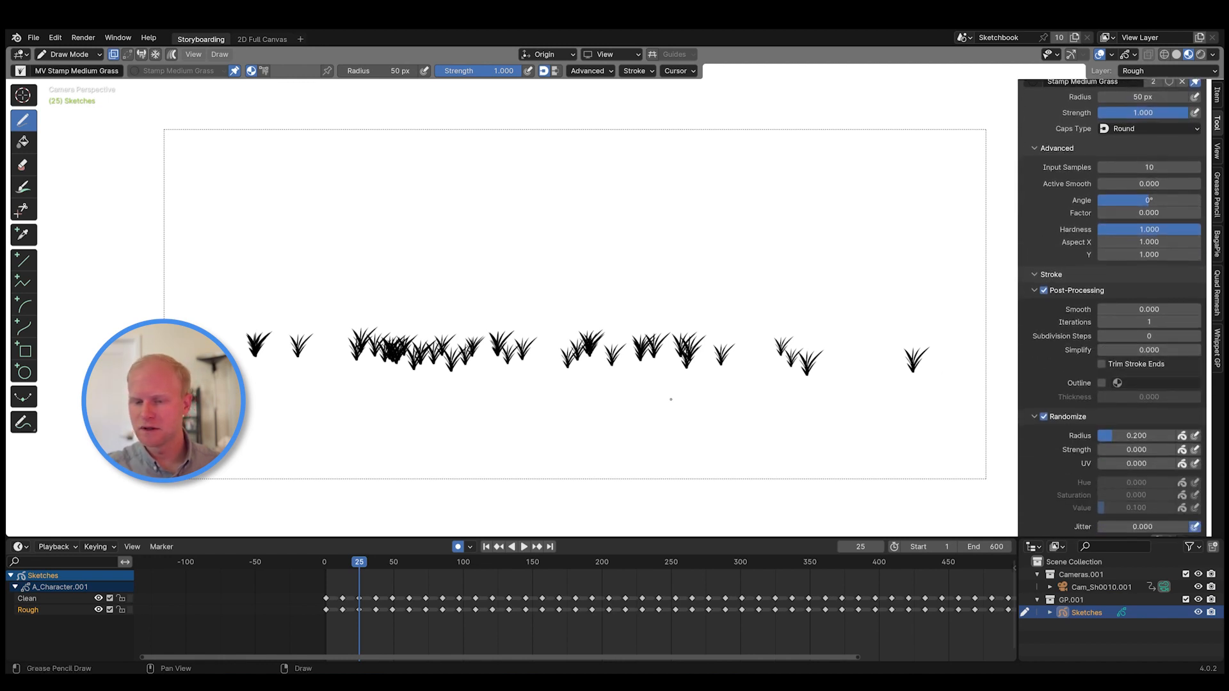
left_click_drag(462, 427, 796, 416)
left_click_drag(404, 428, 856, 429)
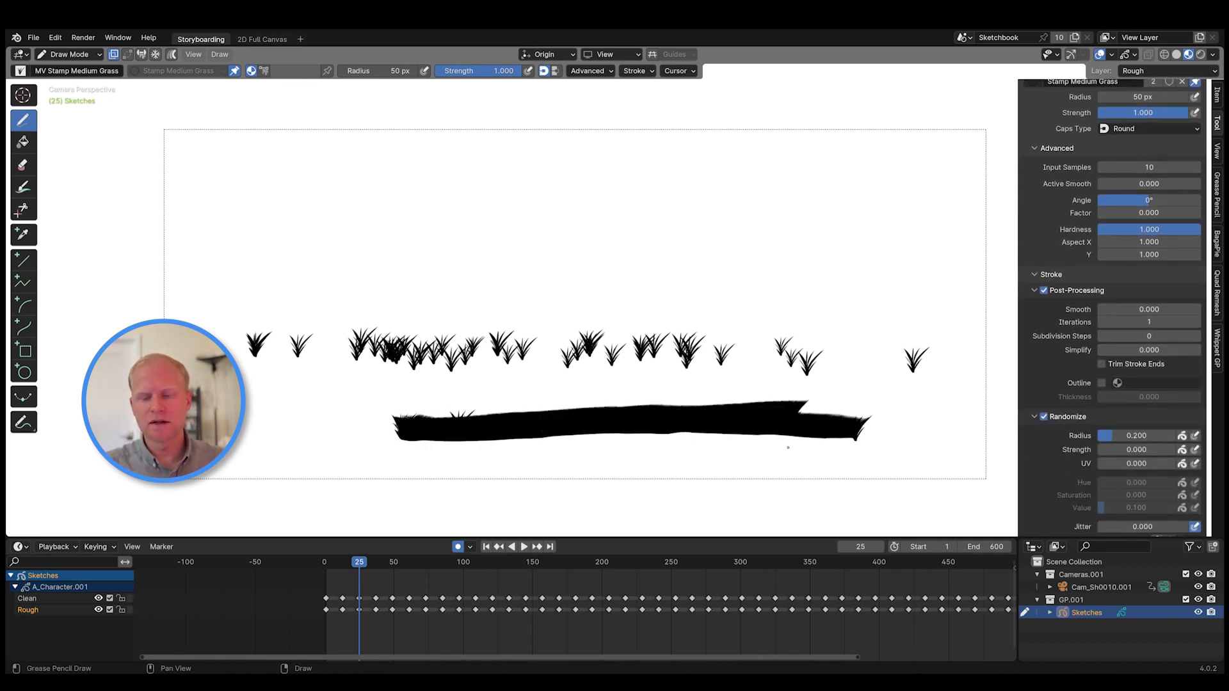
left_click_drag(212, 402, 405, 401)
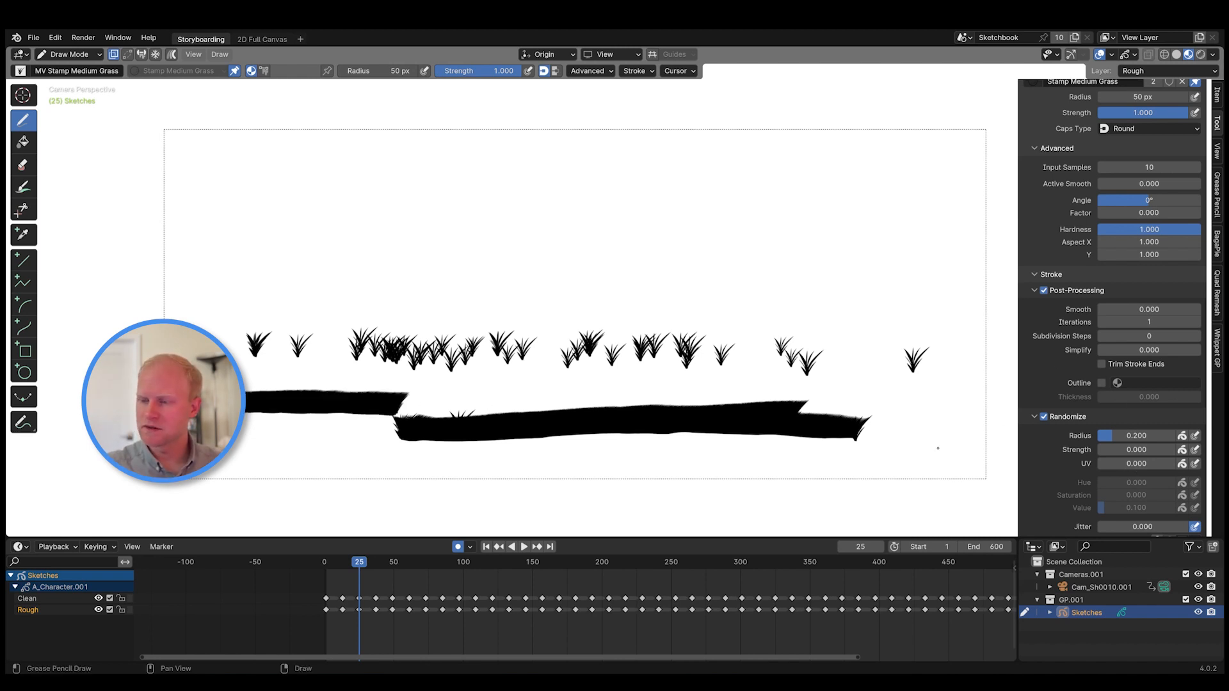
- Set the medium grass brush's post-processing Simplify to 0.02
left_click(1162, 351)
key("BackSpace")
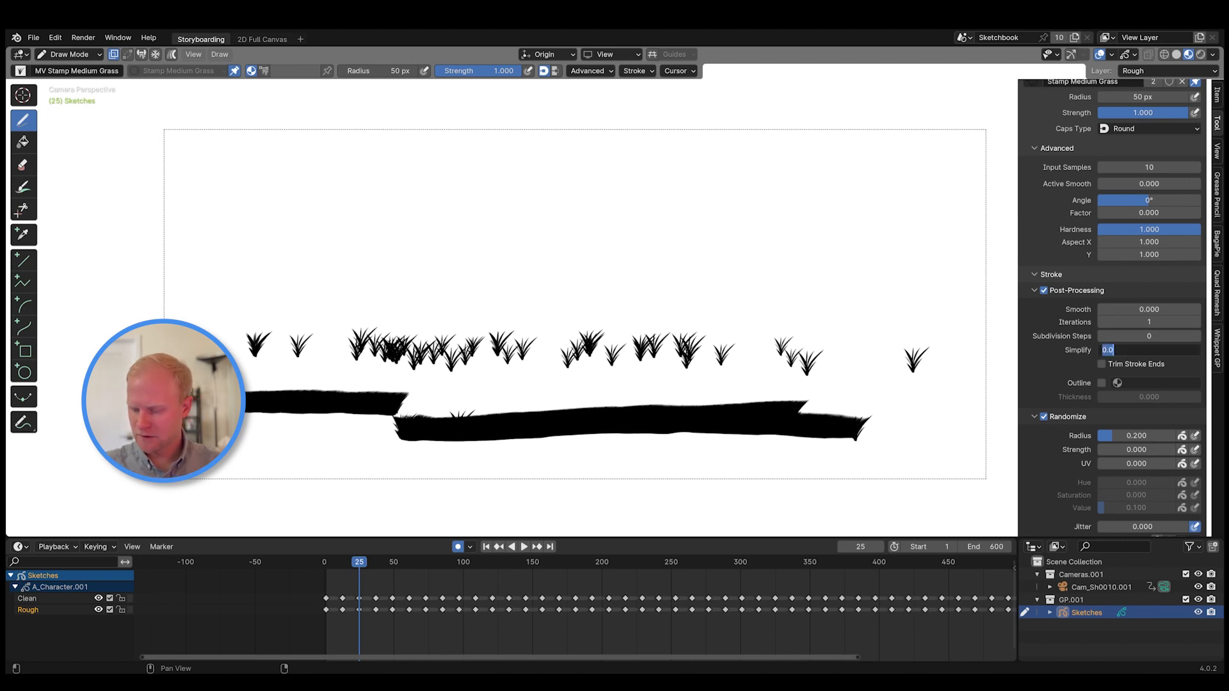
type(".02")
key("Return")
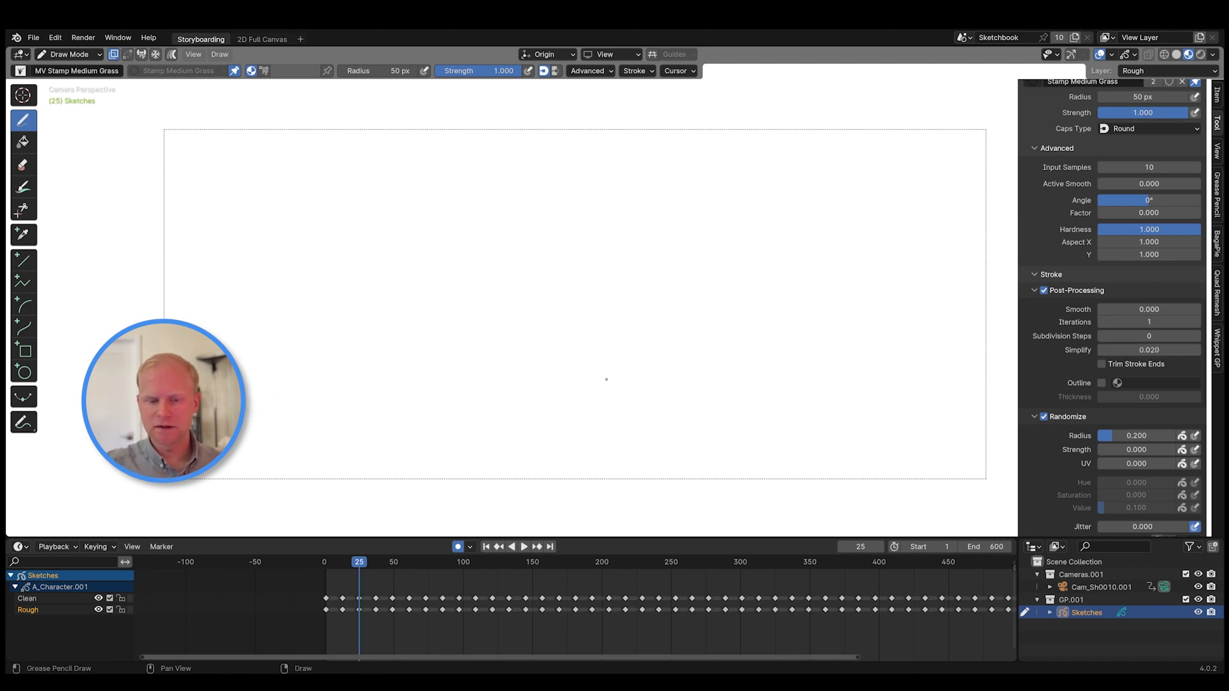
- Paint single grass stamps and short grass strokes across the lower frame, building upward toward the middle
left_click(392, 387)
left_click(455, 387)
left_click(773, 384)
left_click(503, 387)
left_click(594, 388)
left_click_drag(807, 395, 463, 391)
left_click_drag(814, 408, 486, 397)
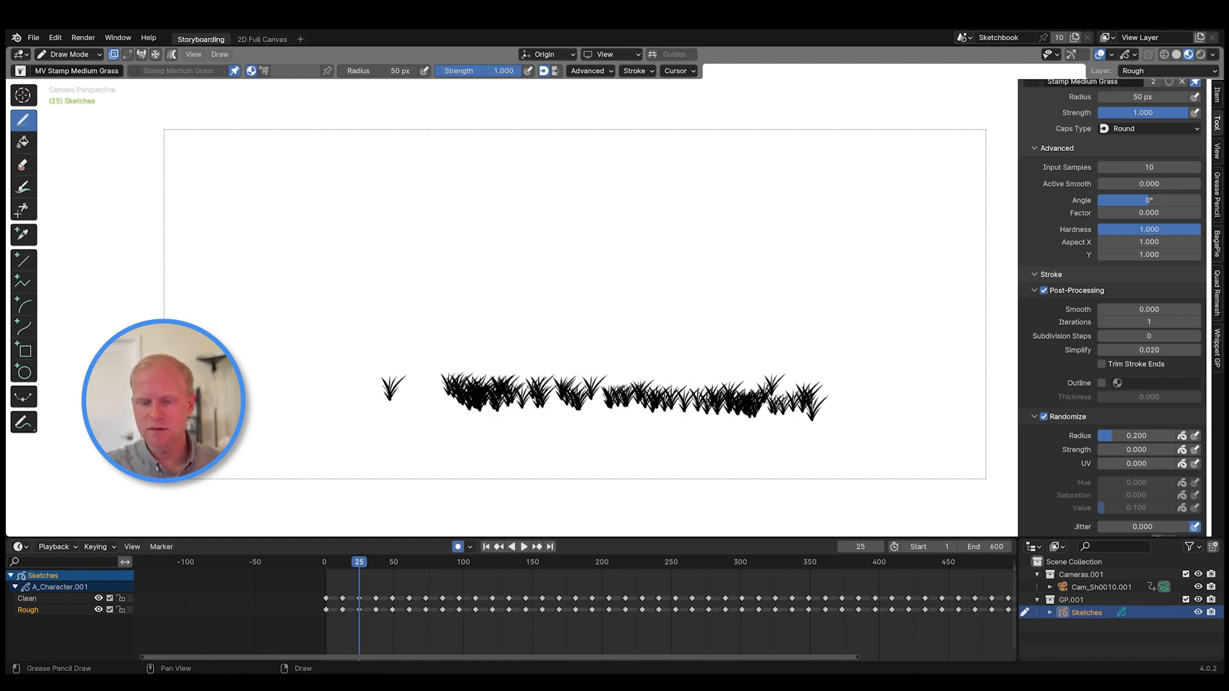
mouse_move(834, 412)
left_mouse_down()
mouse_move(880, 408)
mouse_move(774, 374)
left_mouse_up()
left_click_drag(738, 374, 696, 361)
mouse_move(654, 364)
left_mouse_down()
mouse_move(673, 365)
mouse_move(633, 351)
left_mouse_up()
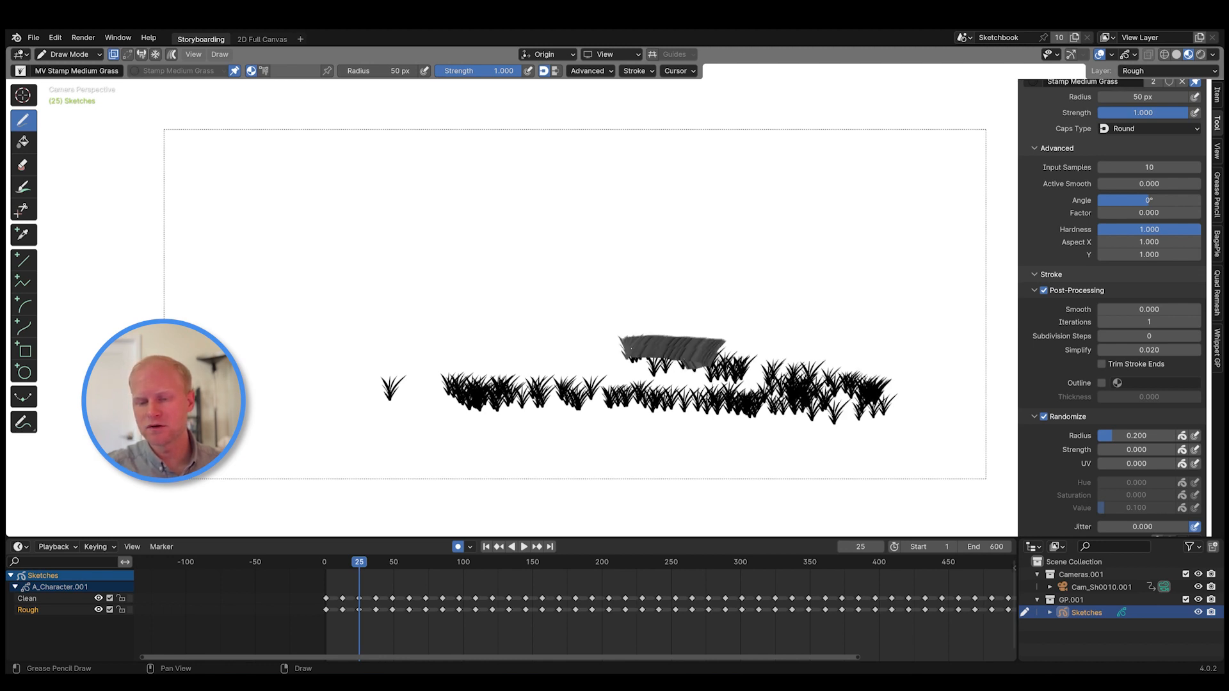
left_click_drag(766, 352, 672, 345)
left_click(610, 341)
left_click_drag(654, 329, 574, 316)
left_click(694, 311)
left_click(763, 311)
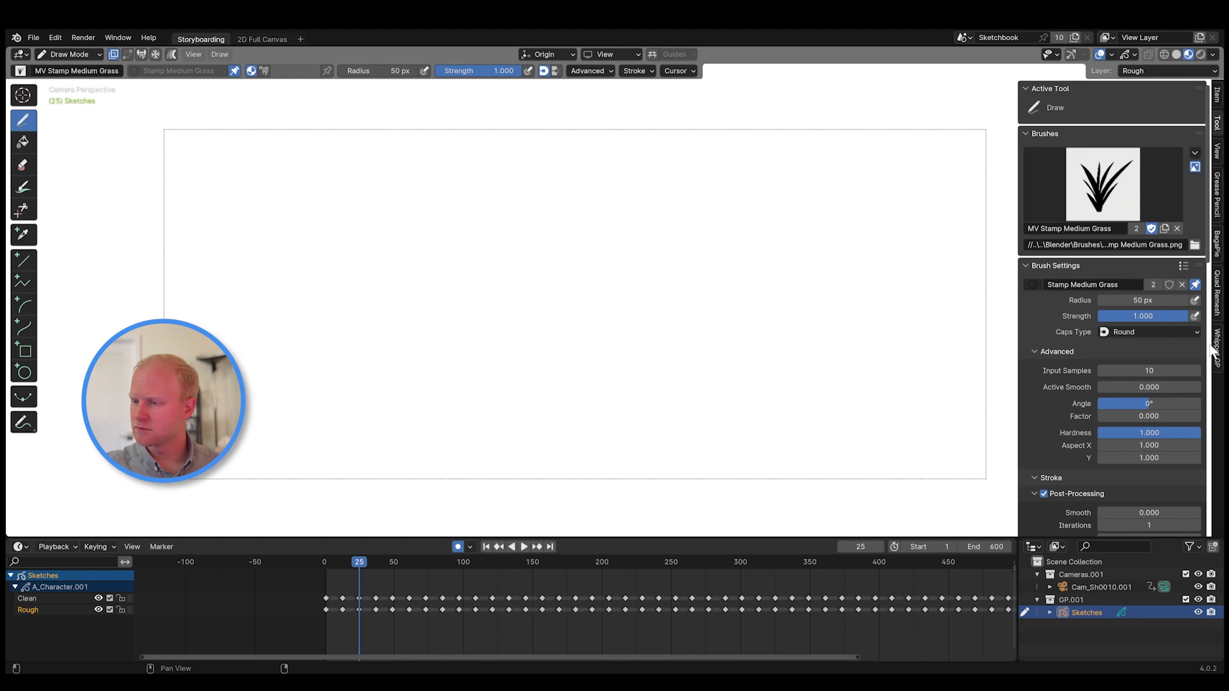
- Choose the MV Stamp Tree Cluster brush from the Whippet GP brush library
left_click(1216, 349)
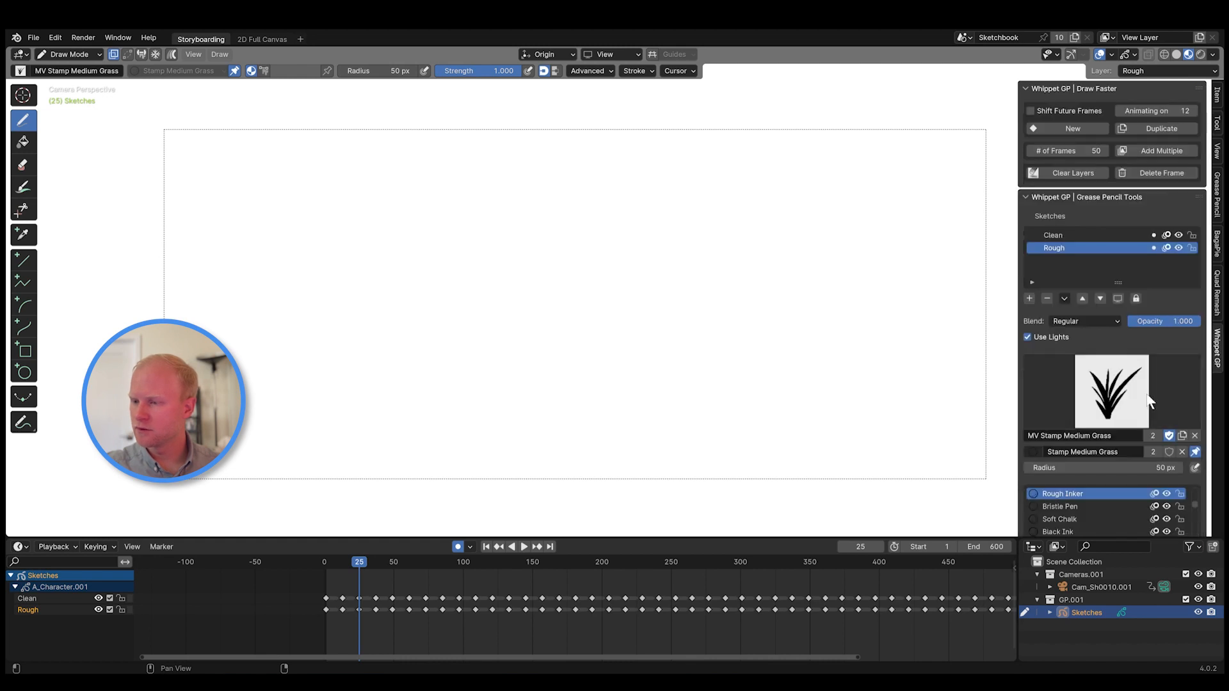
left_click(1107, 410)
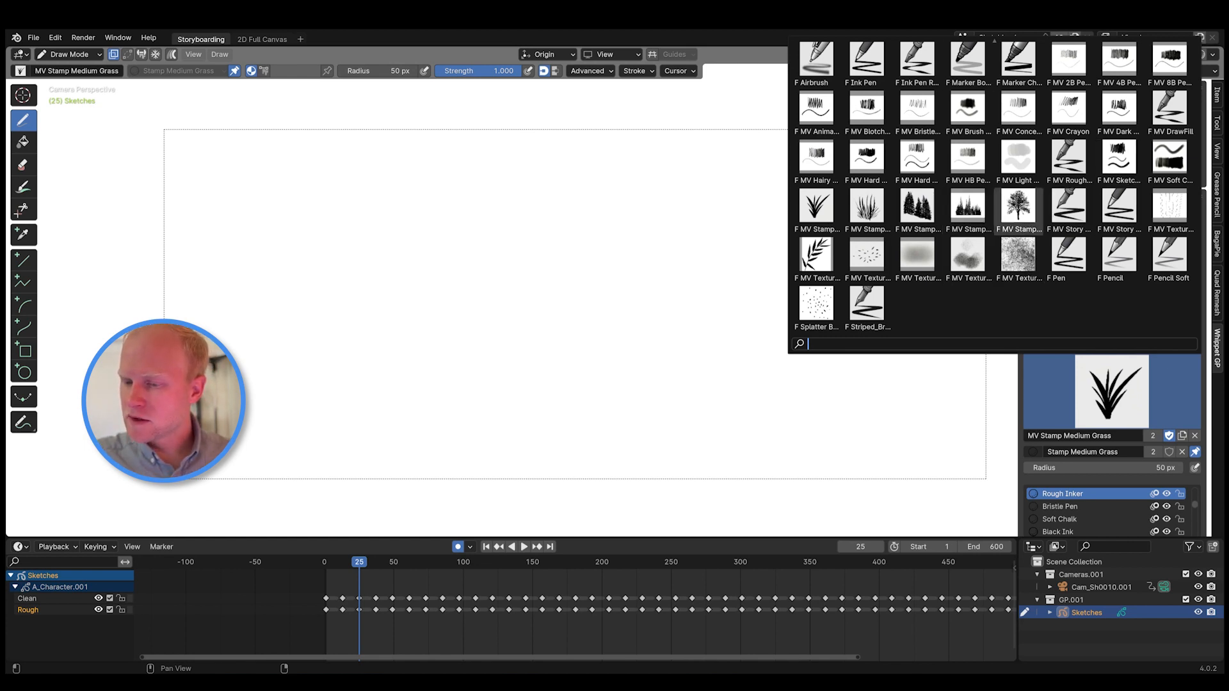
left_click(917, 206)
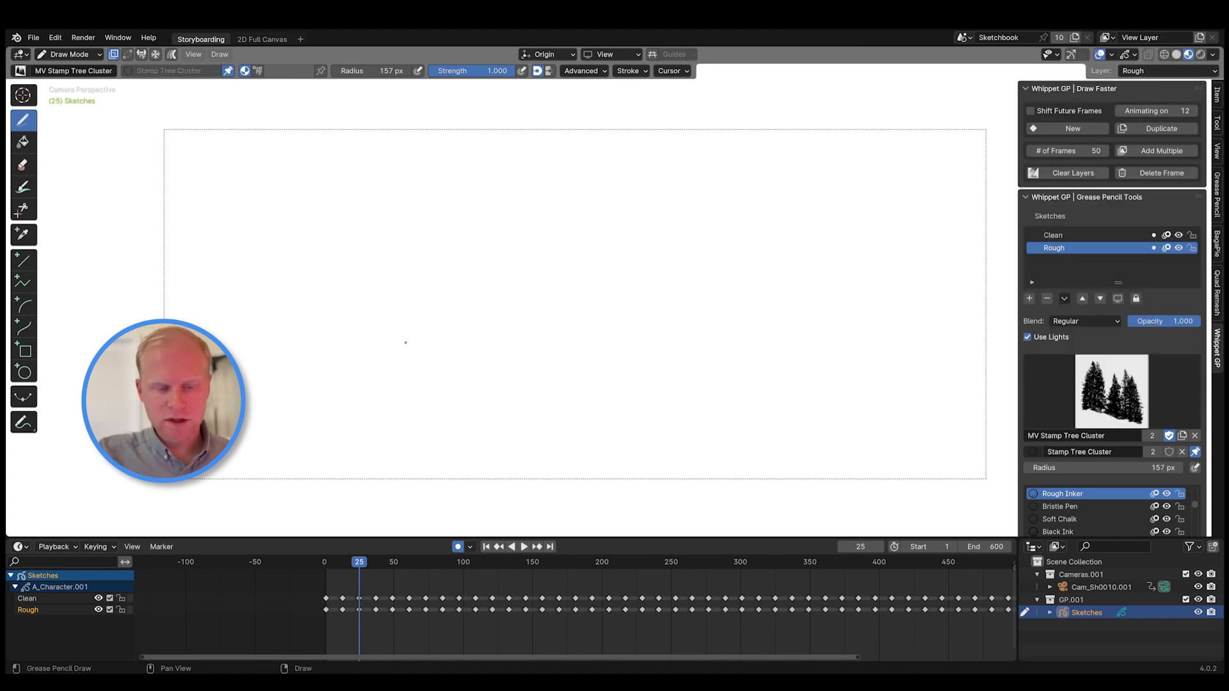
- Stamp tree clusters in several diagonal rows descending from the upper left to the lower right of the frame
left_click_drag(256, 247, 606, 378)
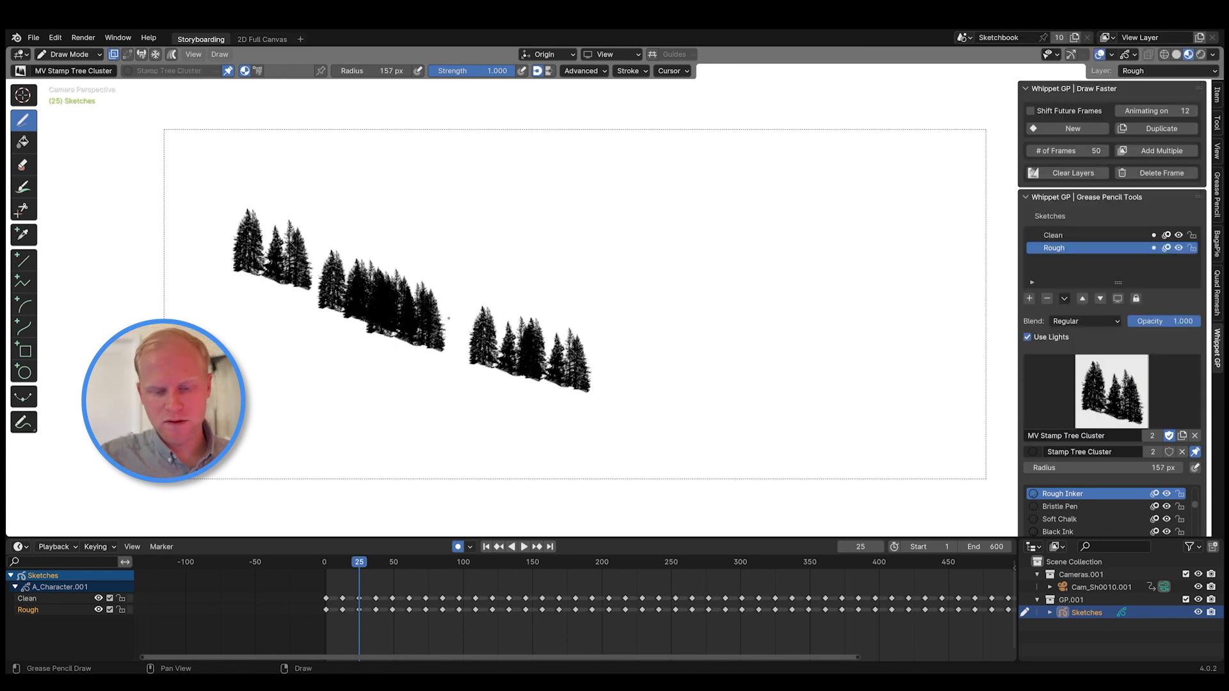
left_click_drag(443, 341, 620, 395)
left_click_drag(162, 227, 314, 279)
left_click_drag(369, 300, 459, 341)
left_click(586, 385)
left_click_drag(627, 403, 654, 415)
left_click_drag(341, 321, 582, 428)
left_click_drag(444, 362, 488, 381)
mouse_move(620, 368)
left_mouse_down()
mouse_move(727, 378)
mouse_move(820, 423)
left_mouse_up()
left_click_drag(602, 336, 711, 342)
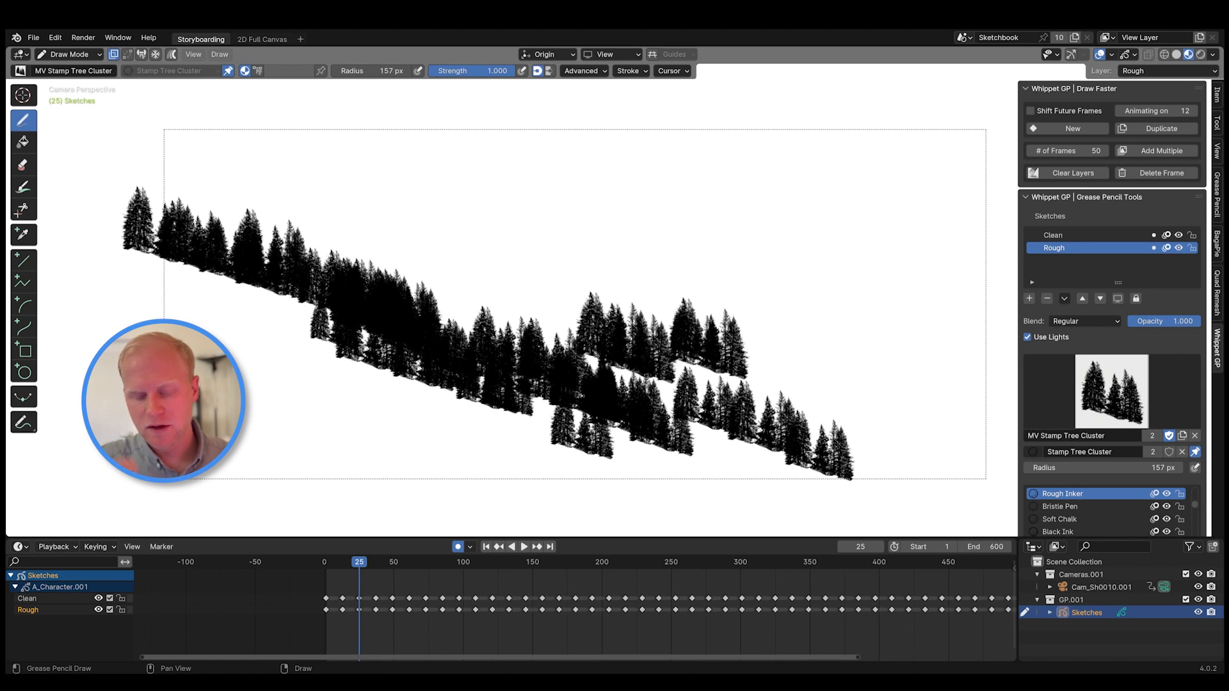
left_click_drag(456, 235, 697, 303)
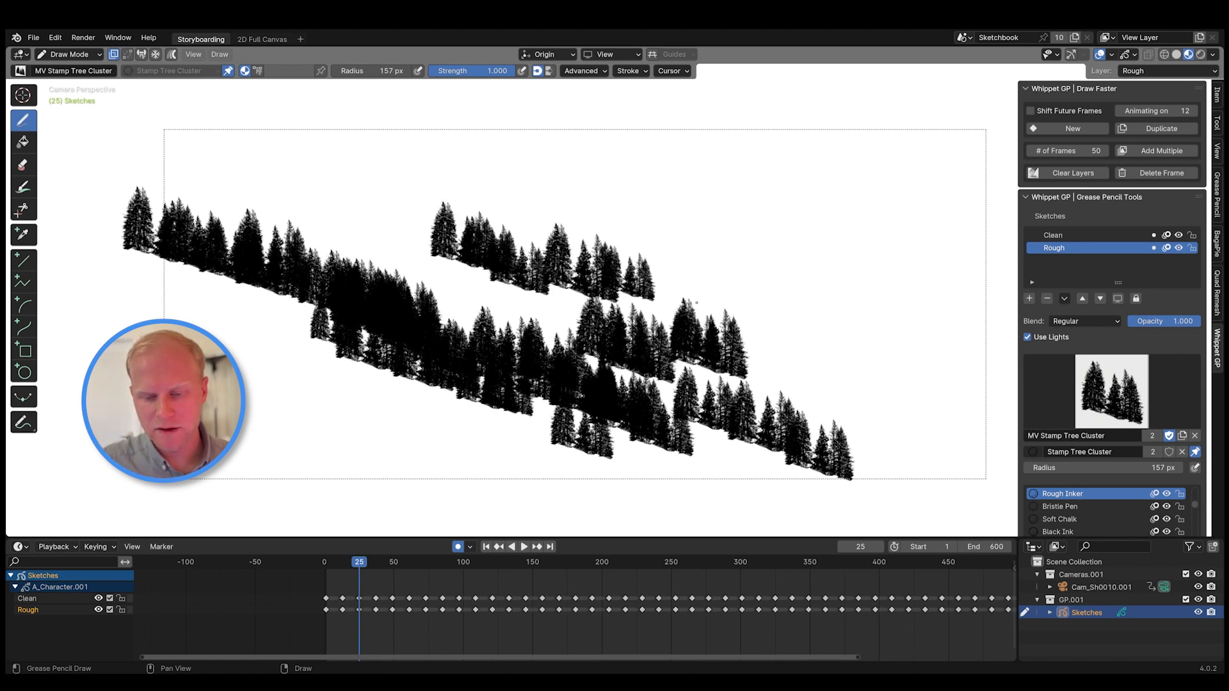
left_click_drag(816, 364, 938, 419)
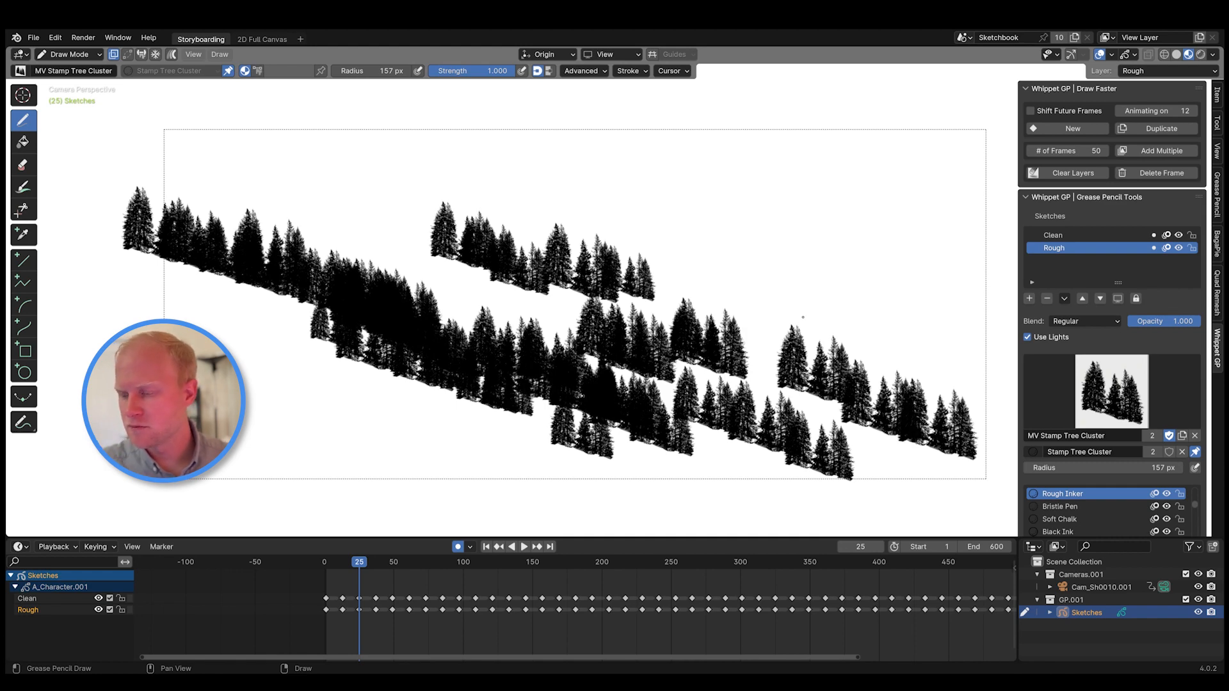
- Choose the MV Stamp Tree Cluster 2 brush and stamp a horizontal tree line along the lower part of the frame
left_click(1112, 394)
left_click(968, 210)
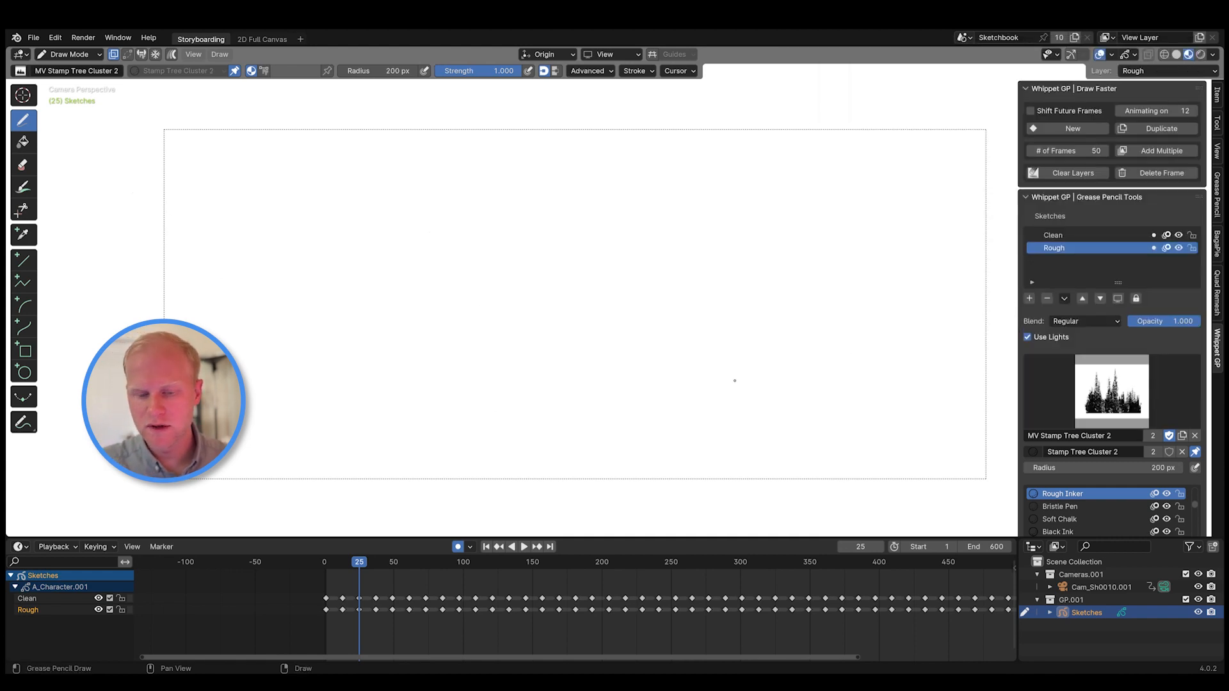
left_click_drag(663, 405, 679, 401)
left_click_drag(780, 400, 853, 402)
mouse_move(513, 411)
left_mouse_down()
mouse_move(697, 420)
mouse_move(580, 417)
left_mouse_up()
left_click_drag(338, 425, 449, 418)
left_click_drag(293, 412, 508, 402)
mouse_move(825, 442)
middle_mouse_down("shift")
mouse_move(731, 462)
mouse_move(826, 425)
mouse_move(563, 384)
middle_mouse_up("shift")
middle_click_drag(732, 276, 709, 368)
middle_click_drag(643, 432, 639, 406)
key("q")
left_click(631, 387)
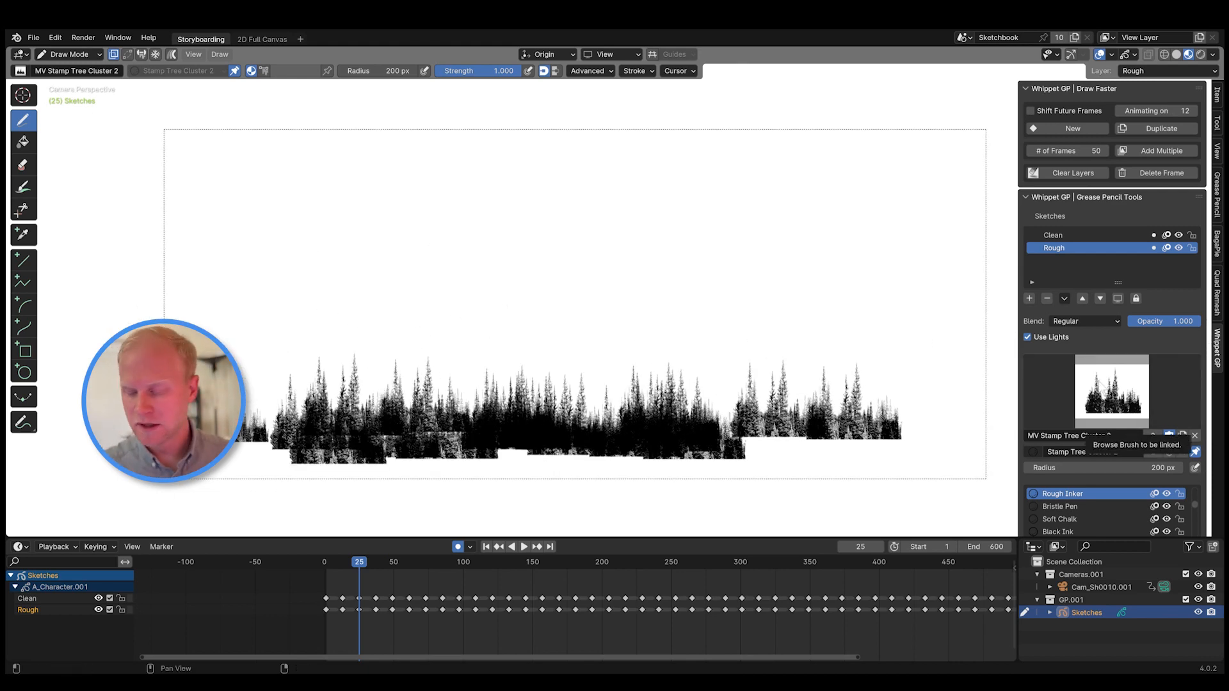
- Choose the MV Stamp Tree Pine brush and clear the tree line from the canvas
left_click(1106, 409)
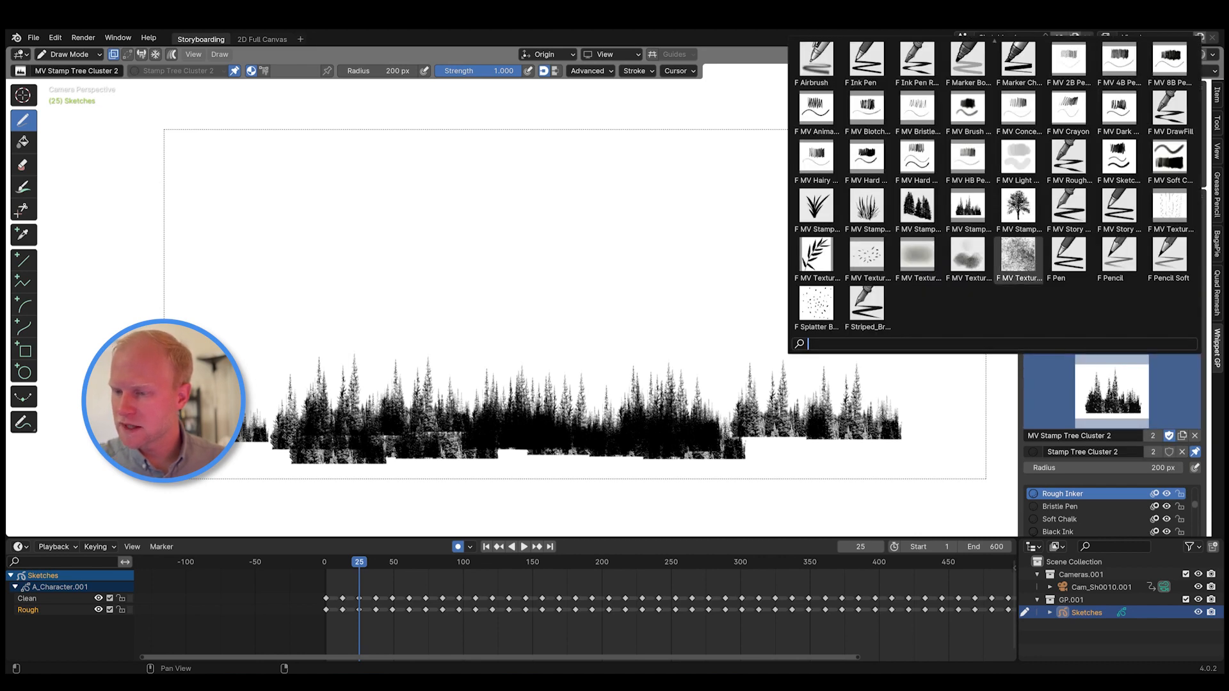
left_click(1019, 215)
key("Delete")
- Stamp individual trees across the middle of the frame, plus rows of overlapping trees above and below them
left_click(693, 372)
left_click(875, 344)
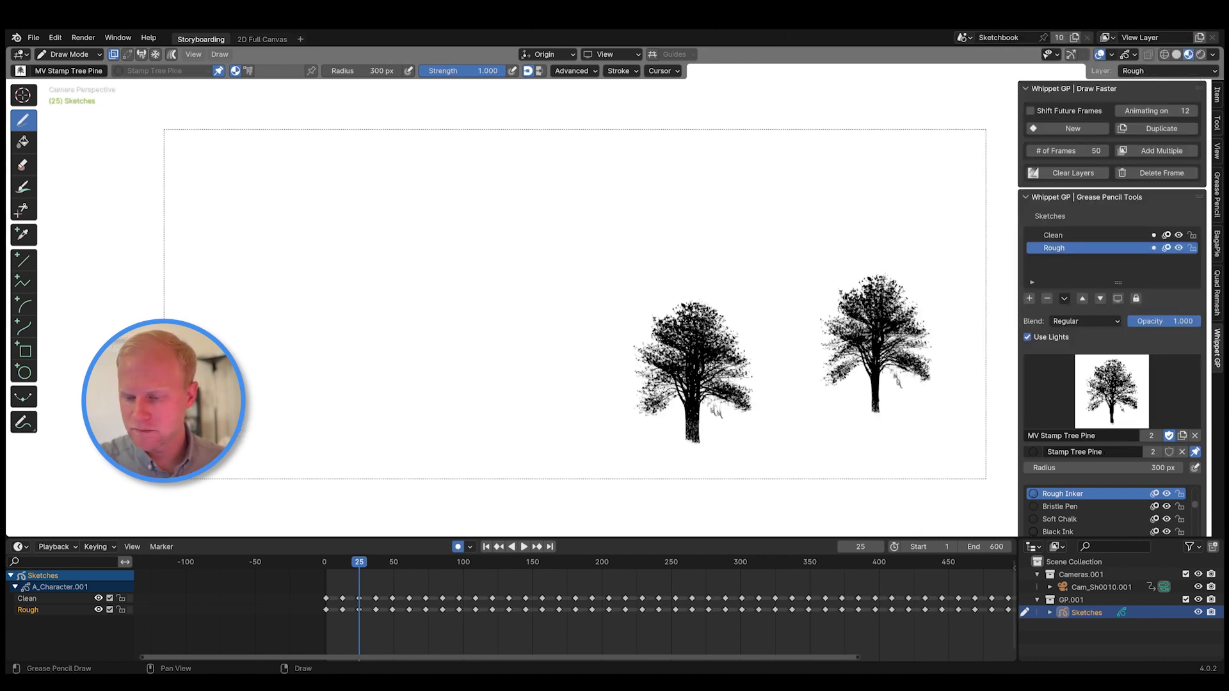
left_click(515, 333)
left_click(358, 320)
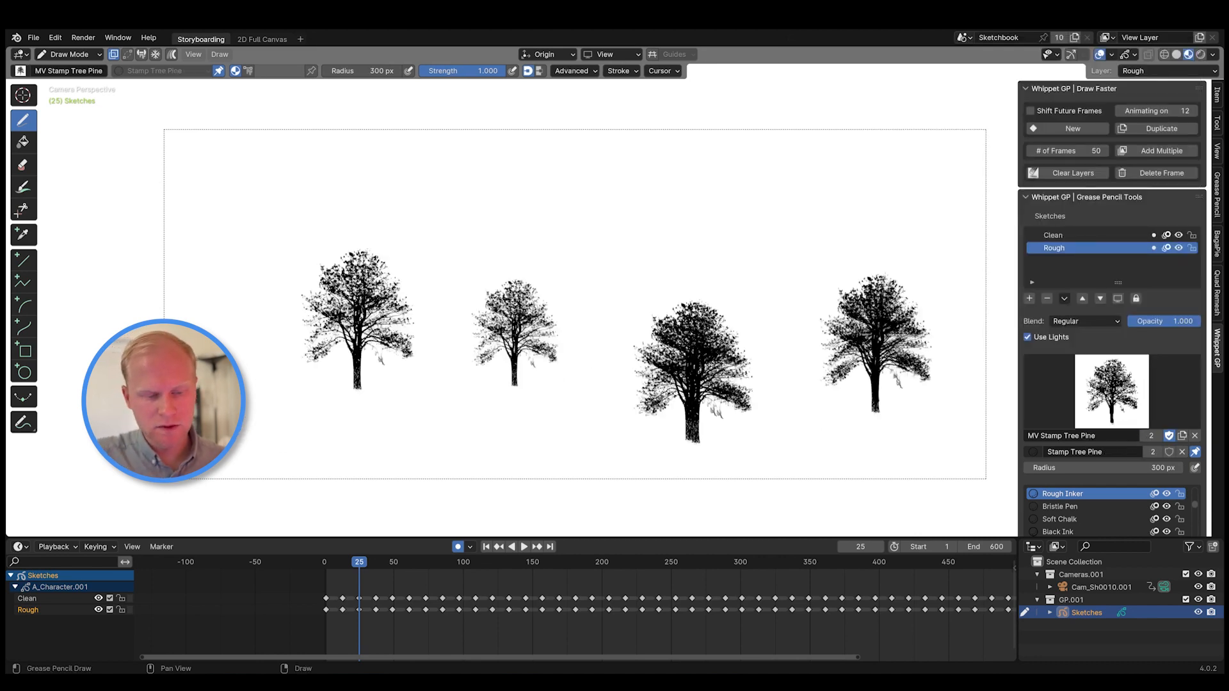
left_click(658, 217)
left_click_drag(792, 203, 955, 208)
mouse_move(397, 225)
left_mouse_down()
mouse_move(573, 217)
mouse_move(267, 213)
left_mouse_up()
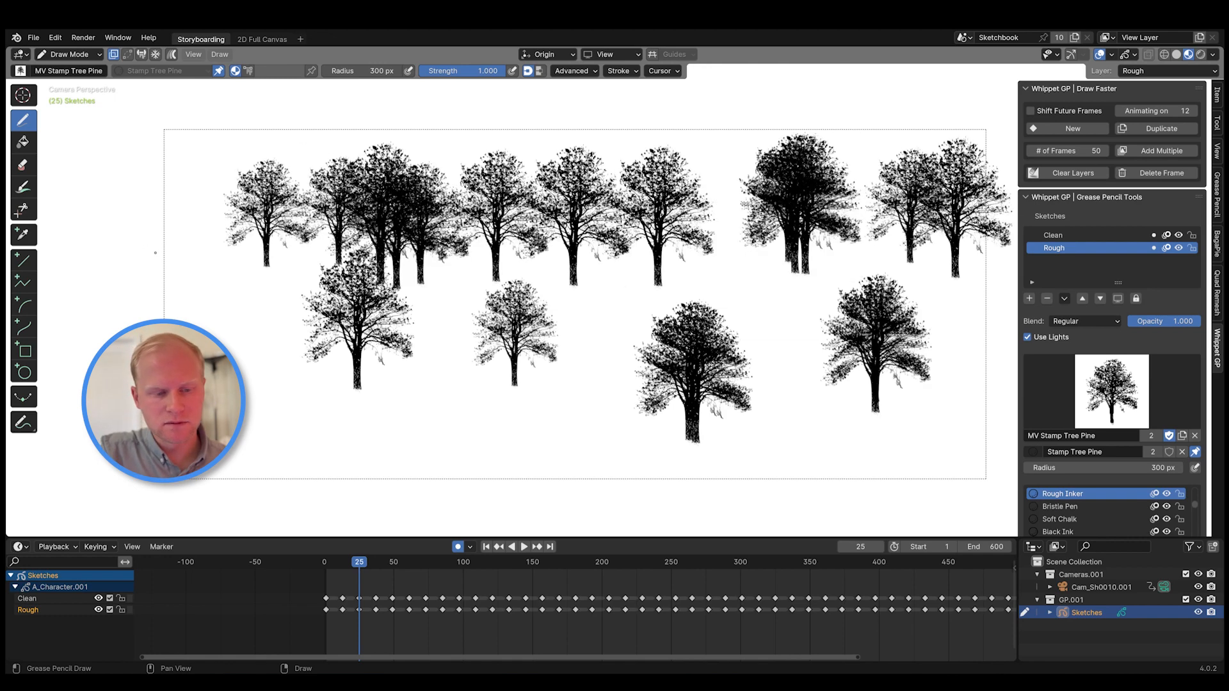
left_click_drag(241, 397, 550, 413)
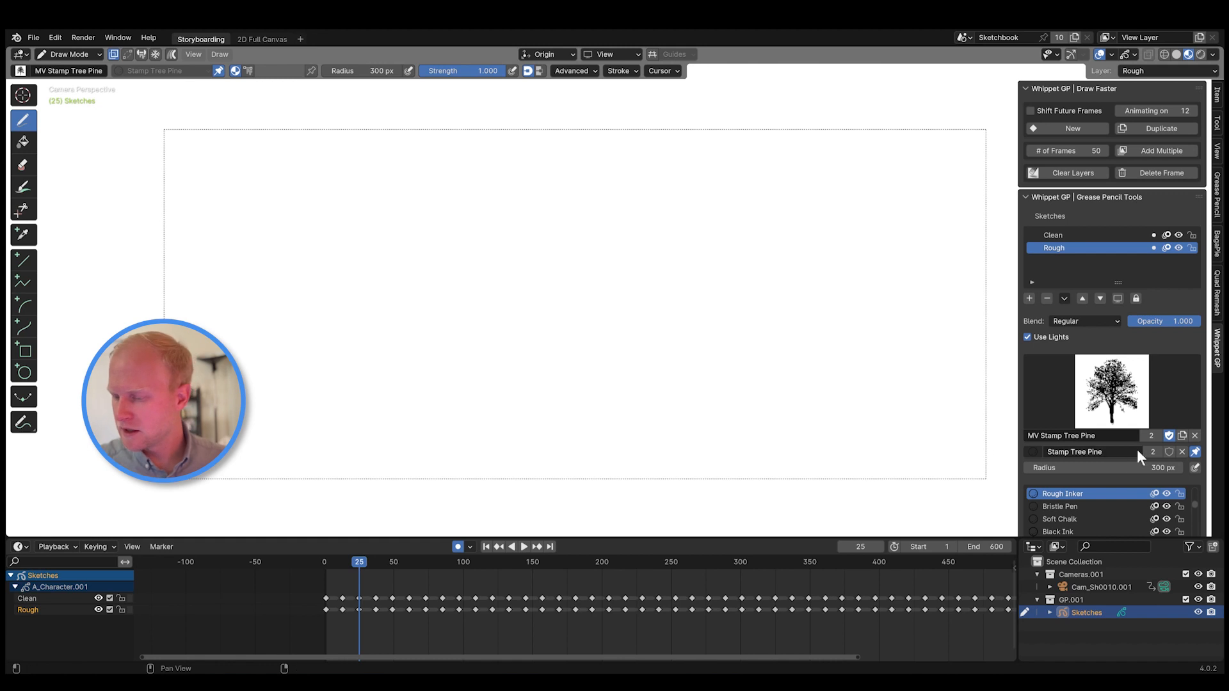
- Switch the tree brush from Material to Color Attribute colouring and compare its Randomize settings under both modes
middle_click_drag(1111, 506, 1100, 388)
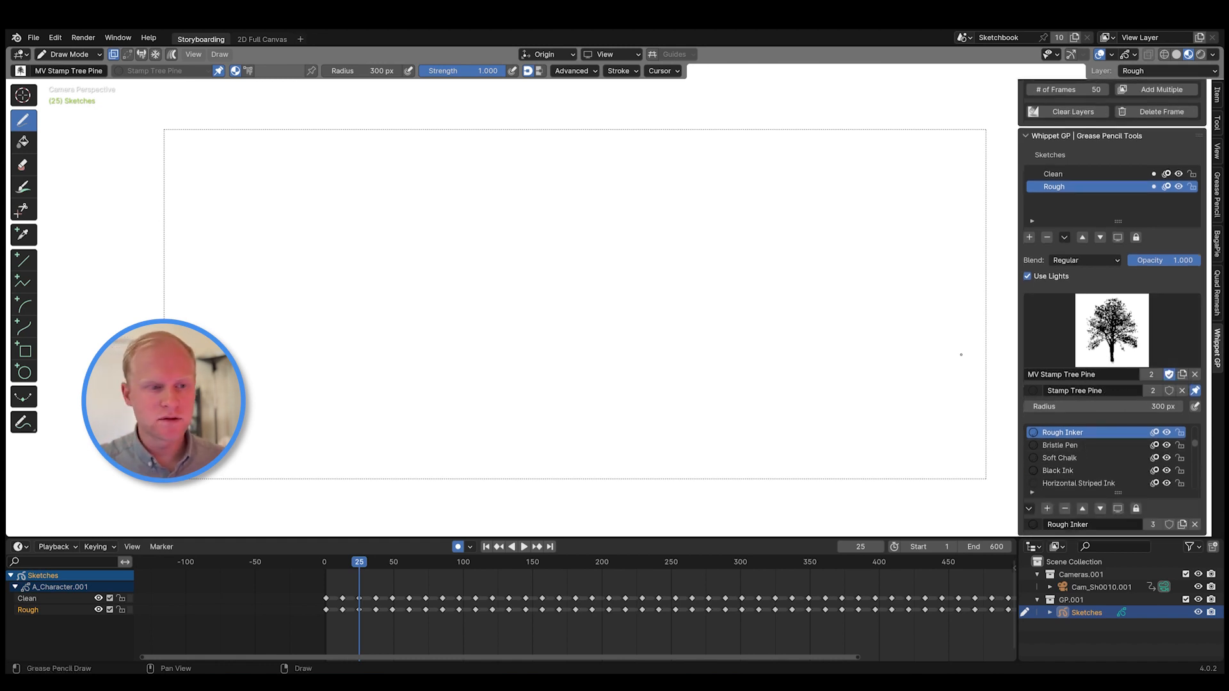
left_click(248, 72)
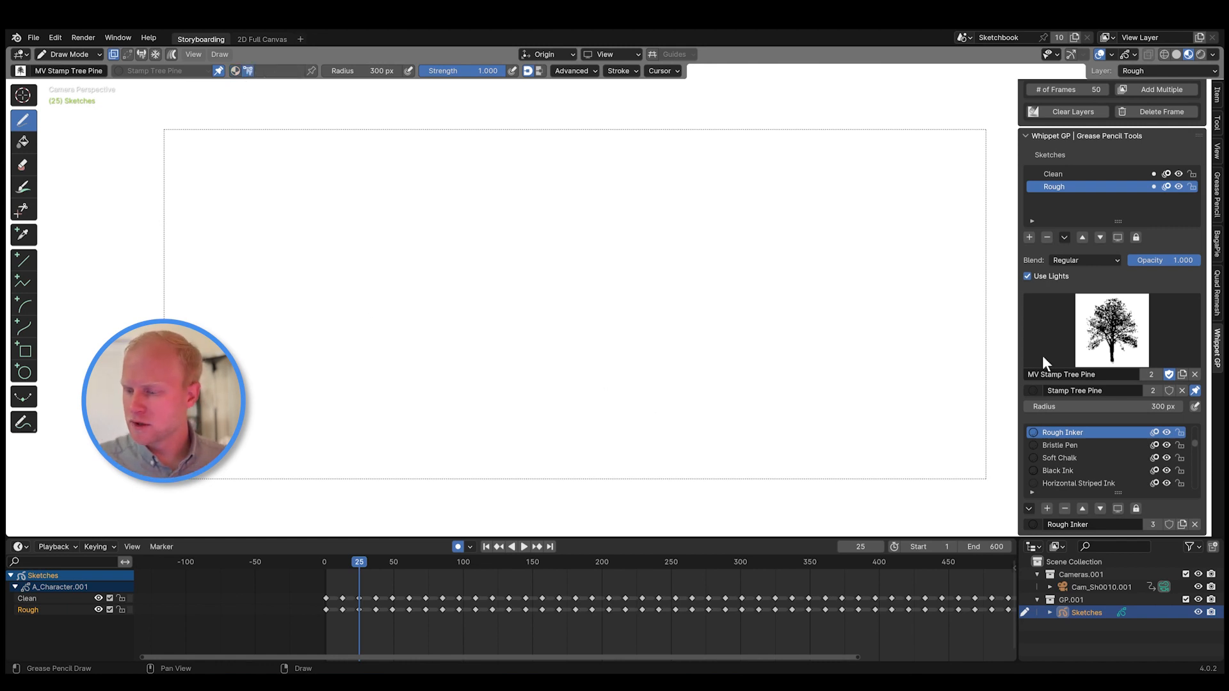
scroll(1199, 308, "down", 10)
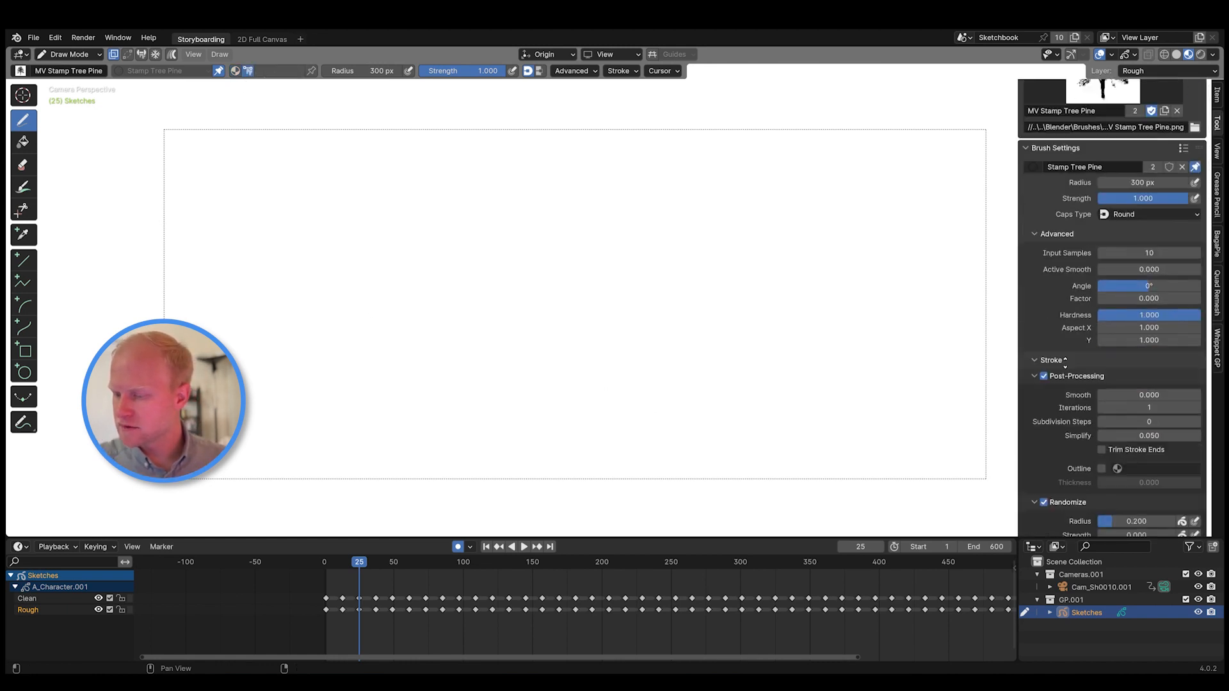
scroll(1065, 363, "down", 12)
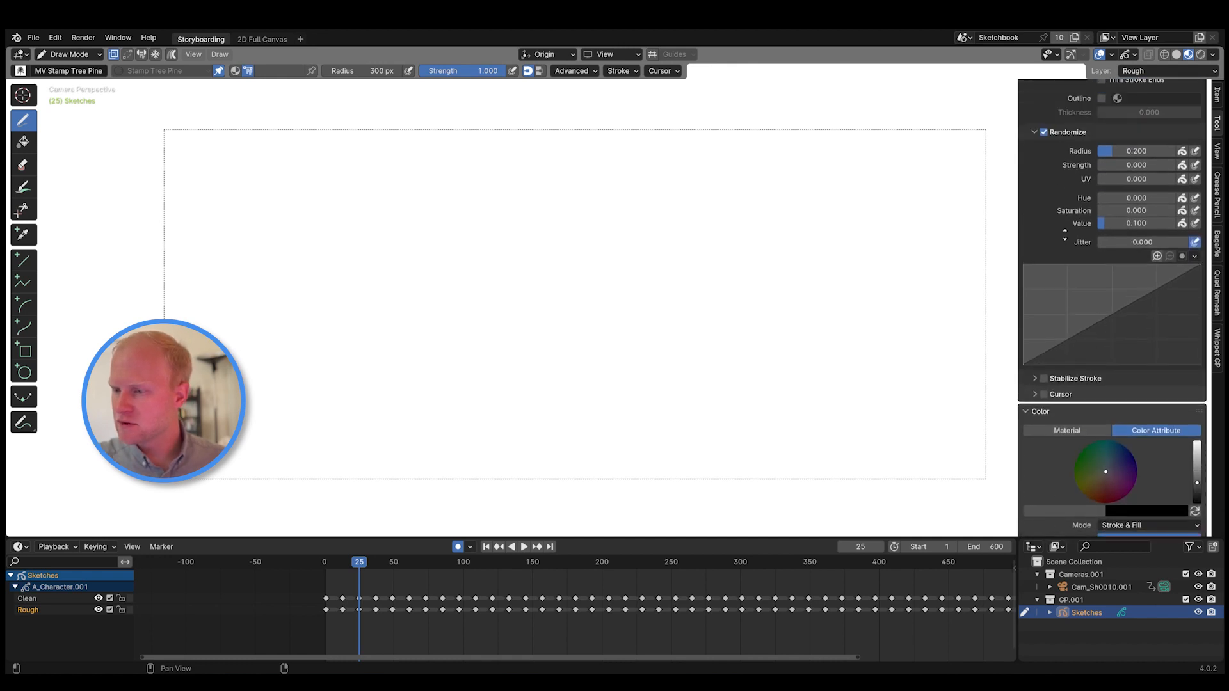
scroll(1108, 325, "up", 5)
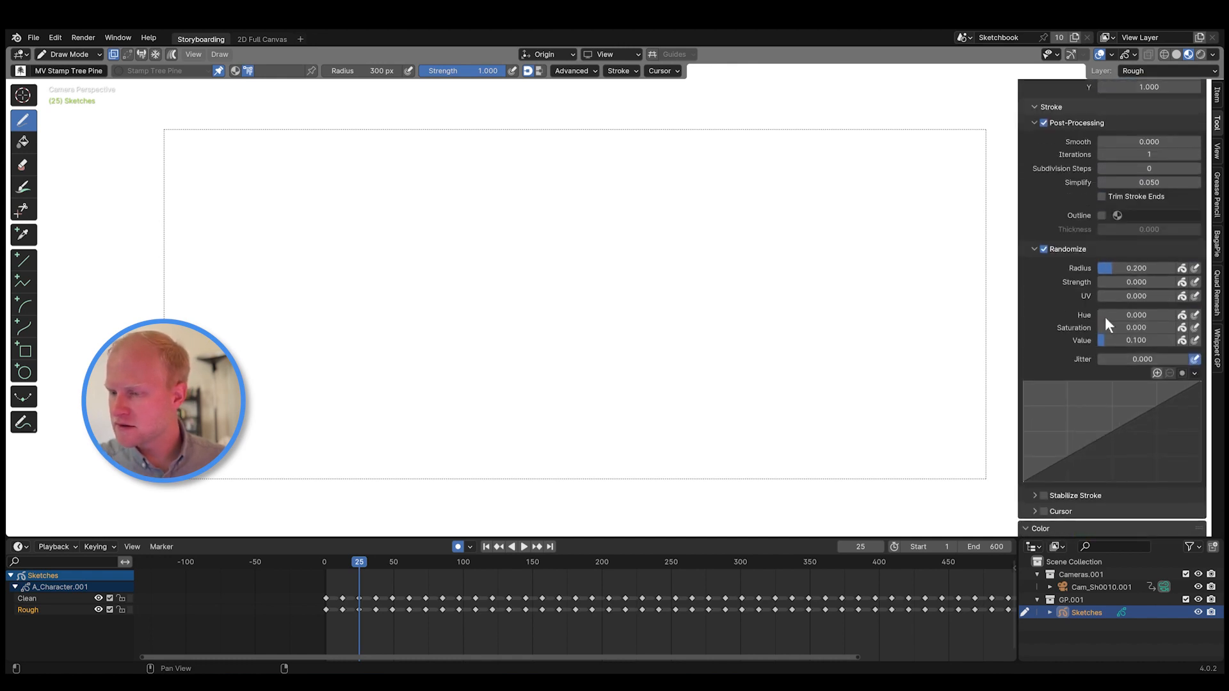
left_click(235, 70)
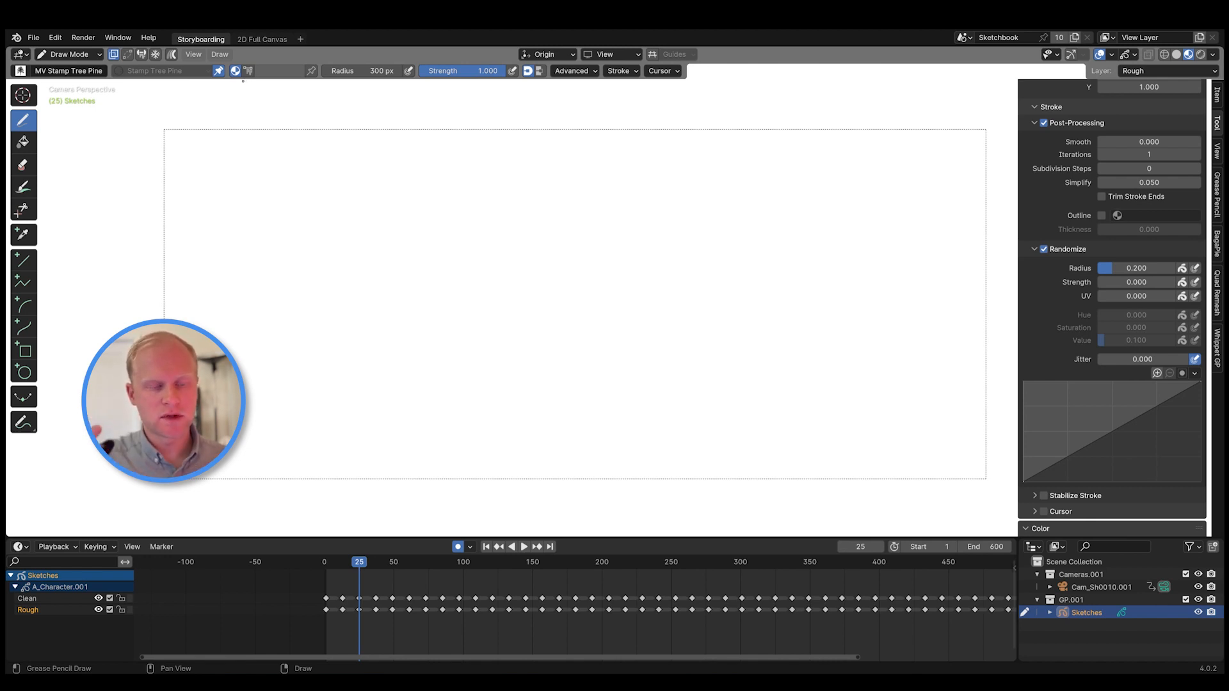
left_click(248, 71)
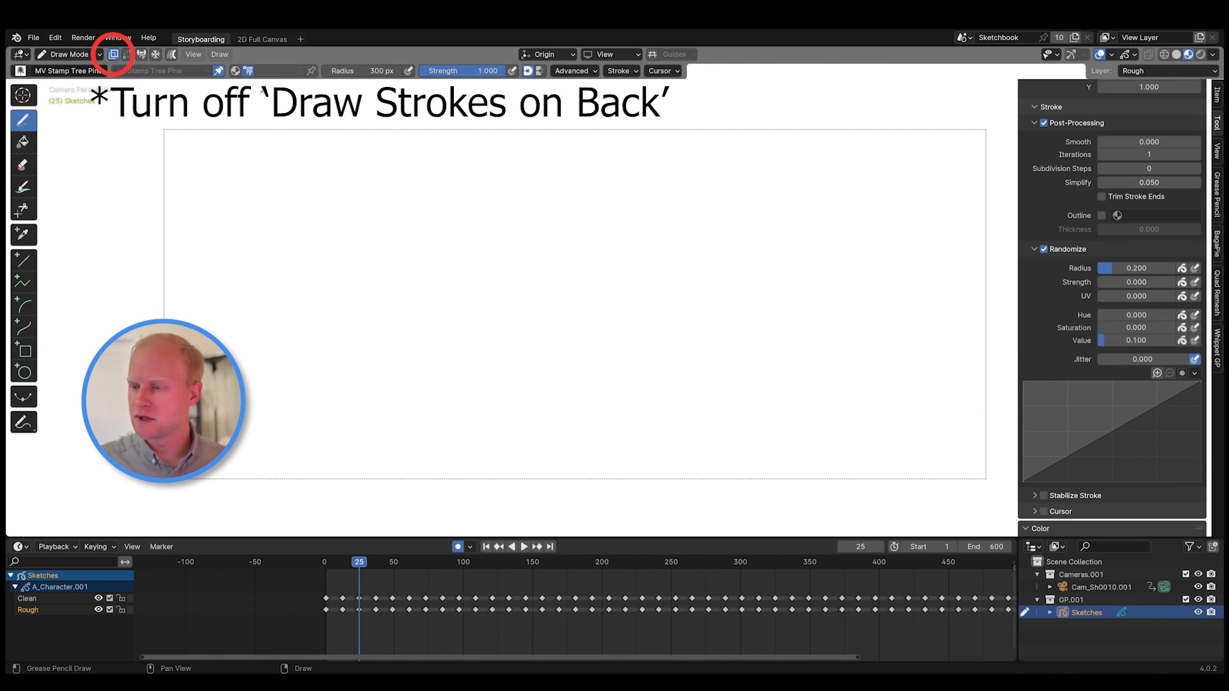
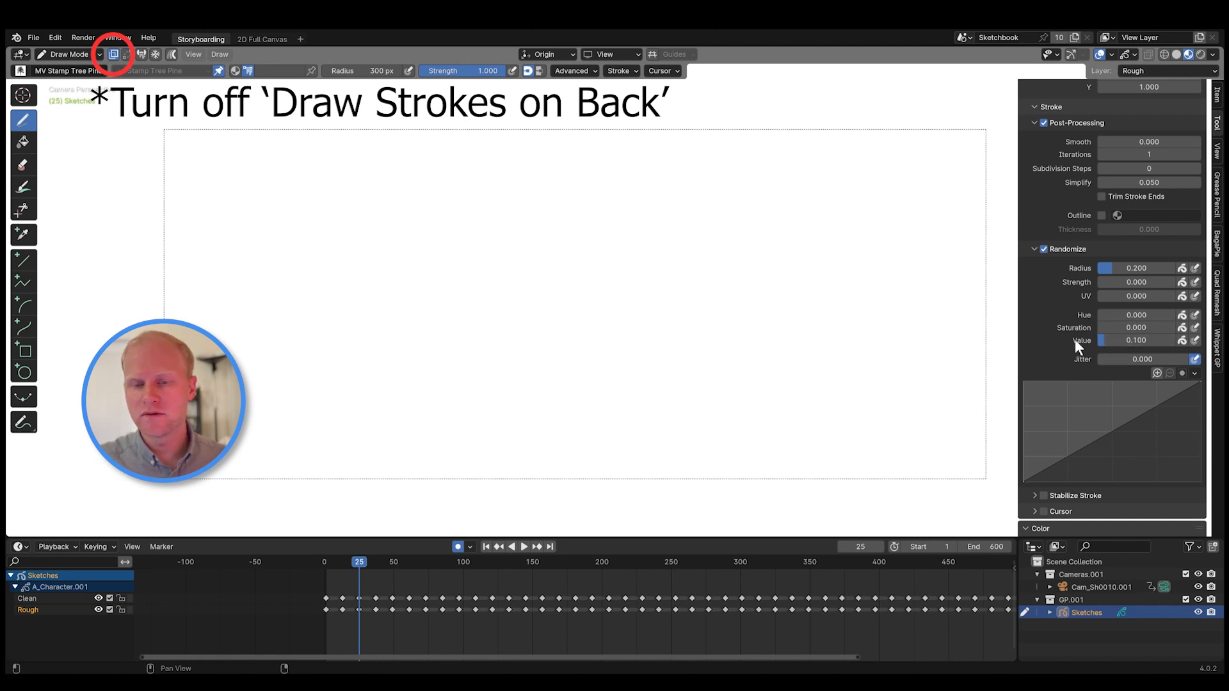
- Stamp an overlapping band of individual trees in varied grey tones across the middle of the frame
mouse_move(432, 323)
left_mouse_down()
mouse_move(756, 336)
mouse_move(418, 327)
left_mouse_up()
mouse_move(256, 340)
left_mouse_down()
mouse_move(899, 346)
mouse_move(514, 344)
left_mouse_up()
left_click_drag(412, 341, 278, 352)
left_click_drag(960, 371, 531, 346)
mouse_move(279, 345)
left_mouse_down()
mouse_move(847, 348)
mouse_move(264, 331)
mouse_move(832, 333)
left_mouse_up()
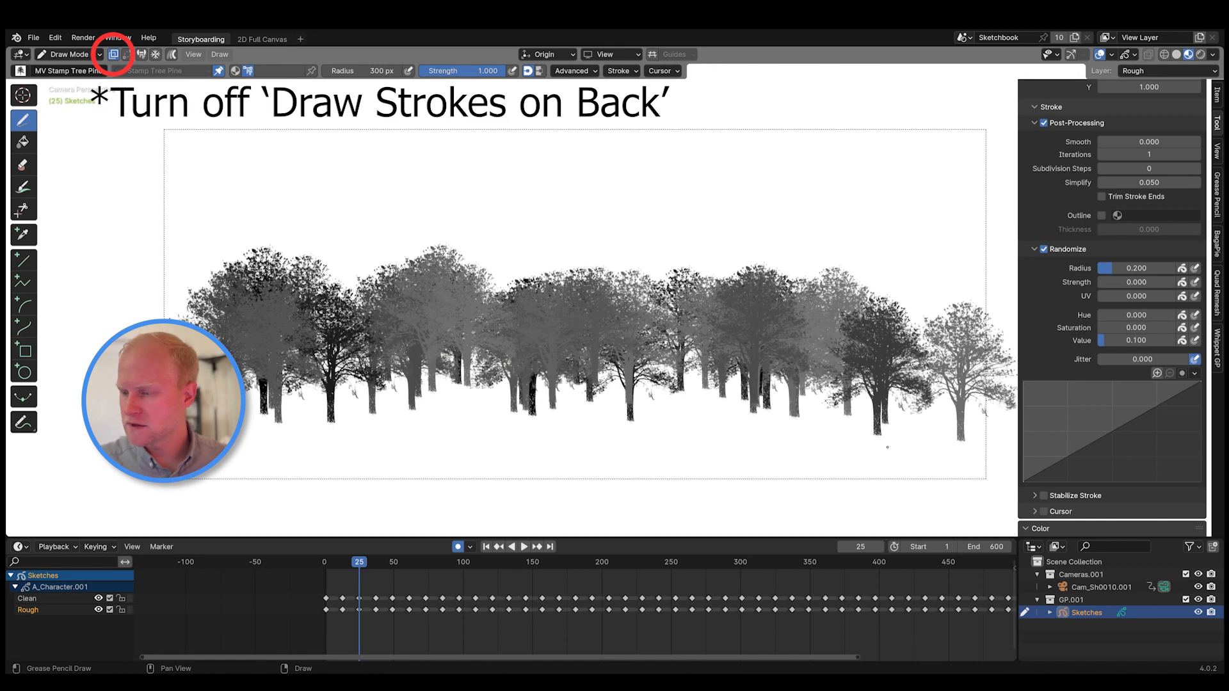
- Choose the MV Stamp Tree Cluster 2 brush and clear the stamped trees from the canvas
scroll(1088, 310, "up", 10)
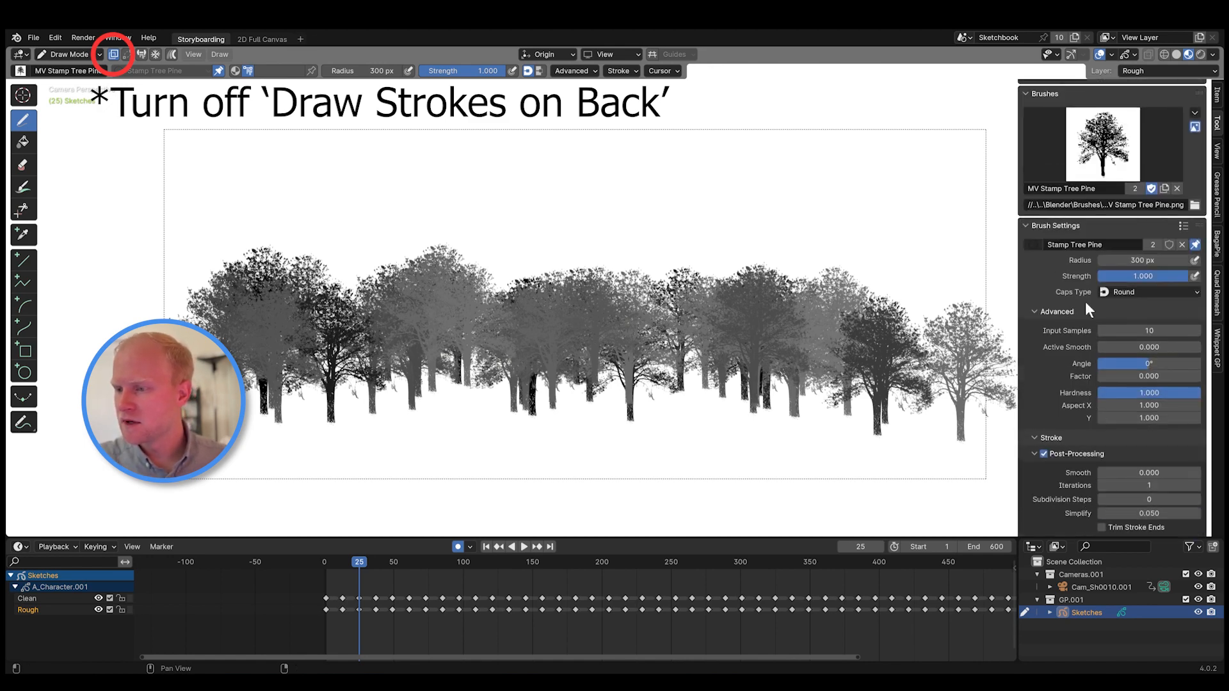
left_click(1102, 153)
left_click(849, 277)
key("ctrl+z")
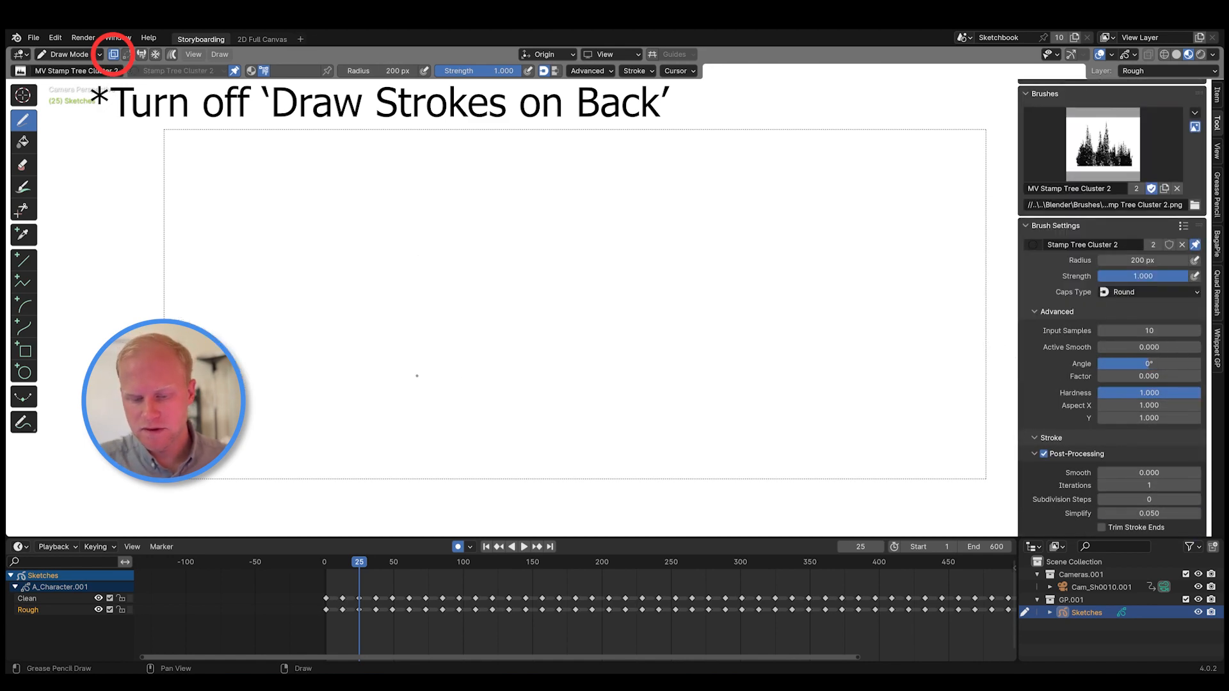
- Stamp layered tree clusters along a diagonal descending from the upper left to the lower right of the frame
mouse_move(417, 375)
left_mouse_down()
mouse_move(411, 389)
mouse_move(335, 380)
mouse_move(230, 288)
mouse_move(826, 461)
left_mouse_up()
left_click(281, 325)
left_click(347, 340)
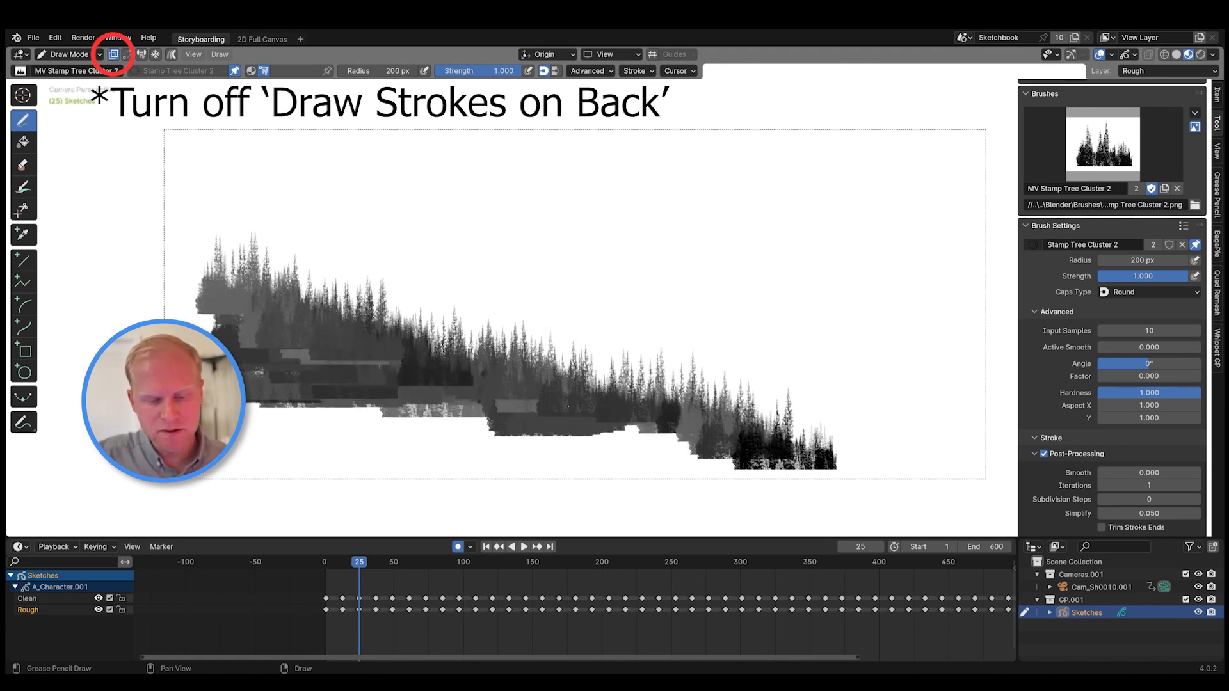
left_click(651, 410)
left_click(783, 446)
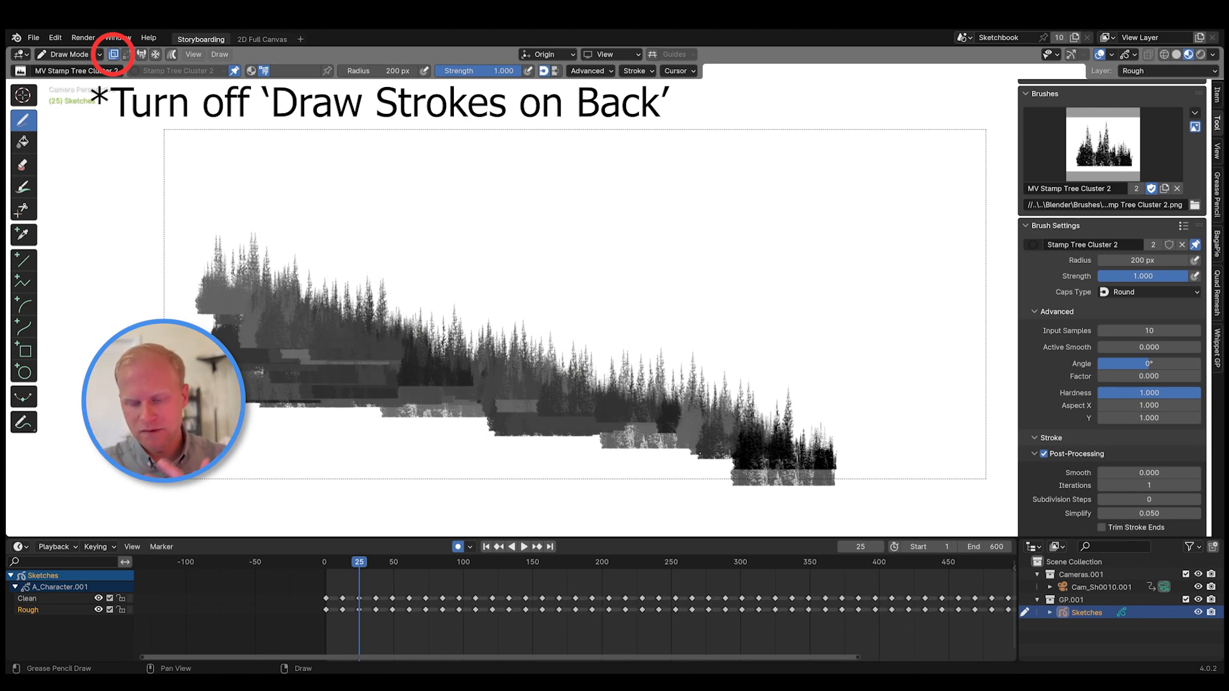
- Inspect the layered diagonal tree line from another angle and clear it from the canvas
mouse_move(829, 428)
middle_mouse_down()
mouse_move(700, 390)
mouse_move(746, 315)
mouse_move(677, 351)
mouse_move(550, 323)
middle_mouse_up()
mouse_move(659, 323)
middle_mouse_down()
mouse_move(718, 293)
mouse_move(764, 230)
mouse_move(666, 281)
mouse_move(728, 360)
middle_mouse_up()
key("q")
left_click(728, 361)
key("ctrl+z")
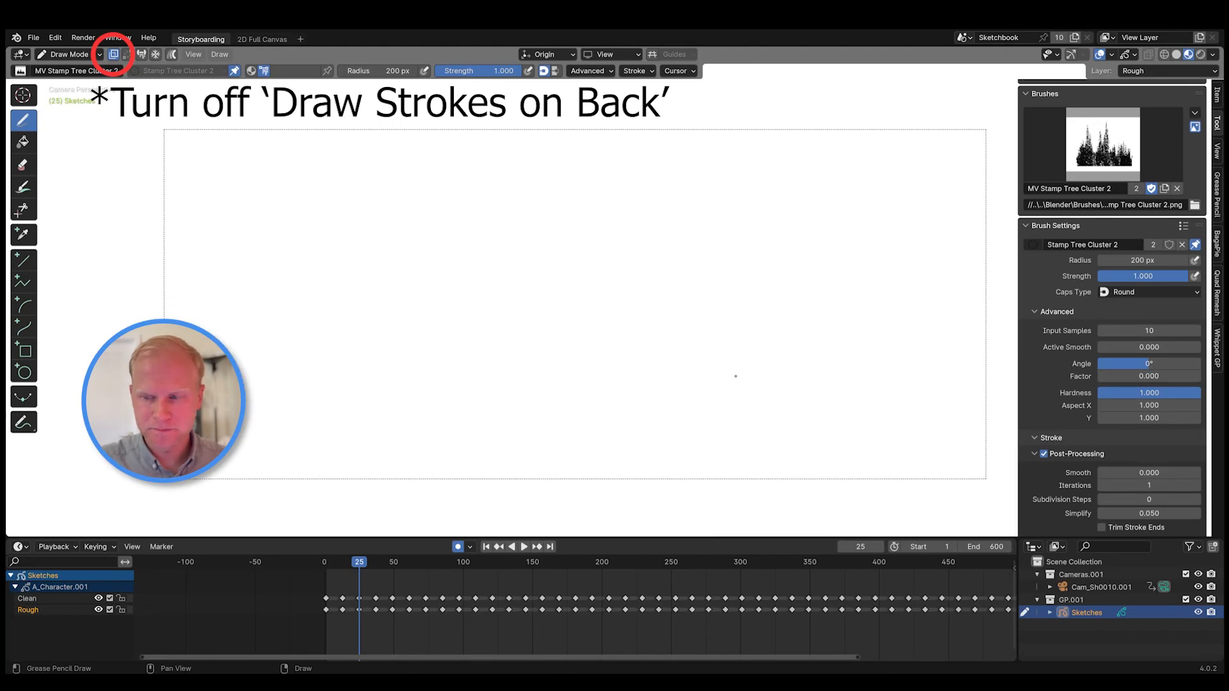
- Choose the MV Stamp Tree Cluster brush and stamp a gently descending row of overlapping clusters across the middle of the frame
left_click(1102, 144)
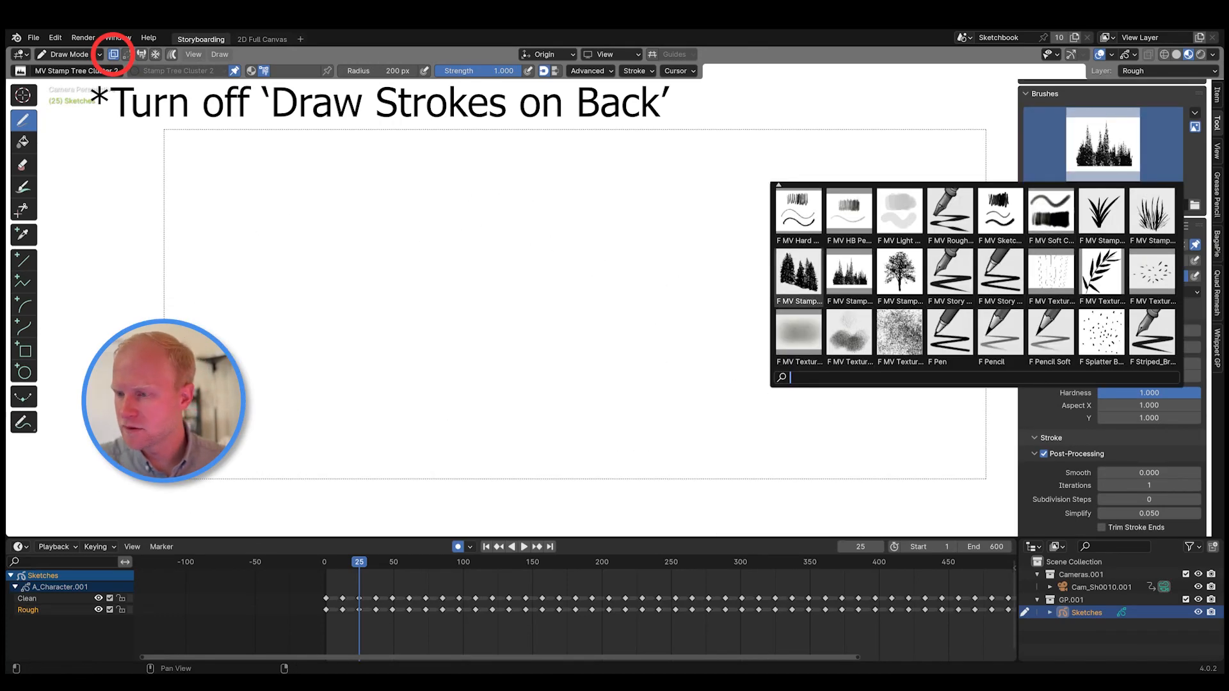
left_click(798, 273)
middle_click_drag(1078, 488, 1053, 351)
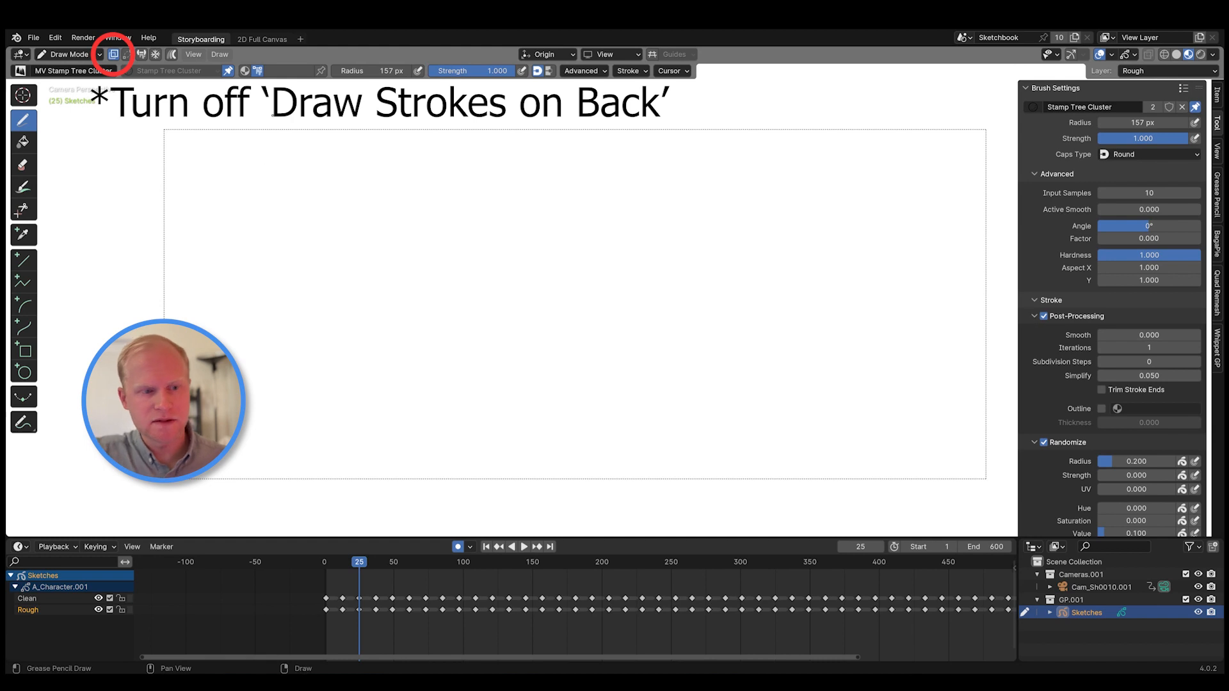
middle_click_drag(1070, 484, 1069, 425)
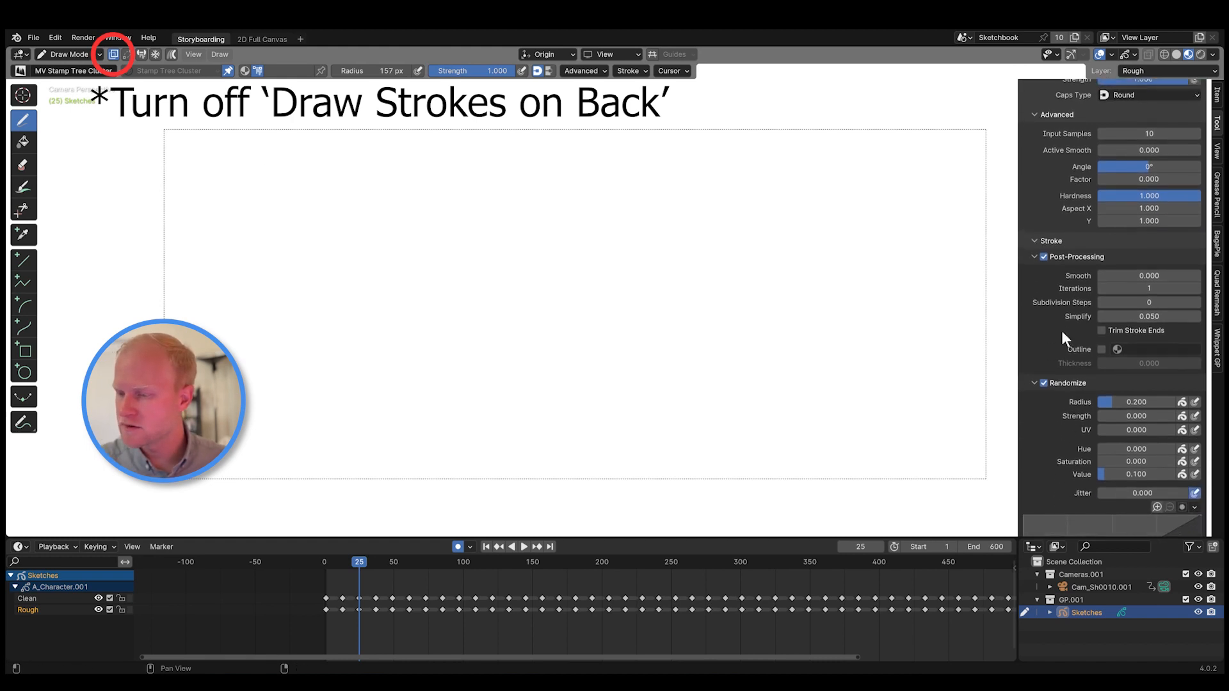
mouse_move(1062, 344)
middle_mouse_down()
mouse_move(1062, 422)
mouse_move(1085, 384)
middle_mouse_up()
left_click_drag(486, 332, 669, 348)
left_click_drag(579, 340, 735, 358)
left_click_drag(614, 344, 422, 338)
left_click_drag(378, 335, 776, 357)
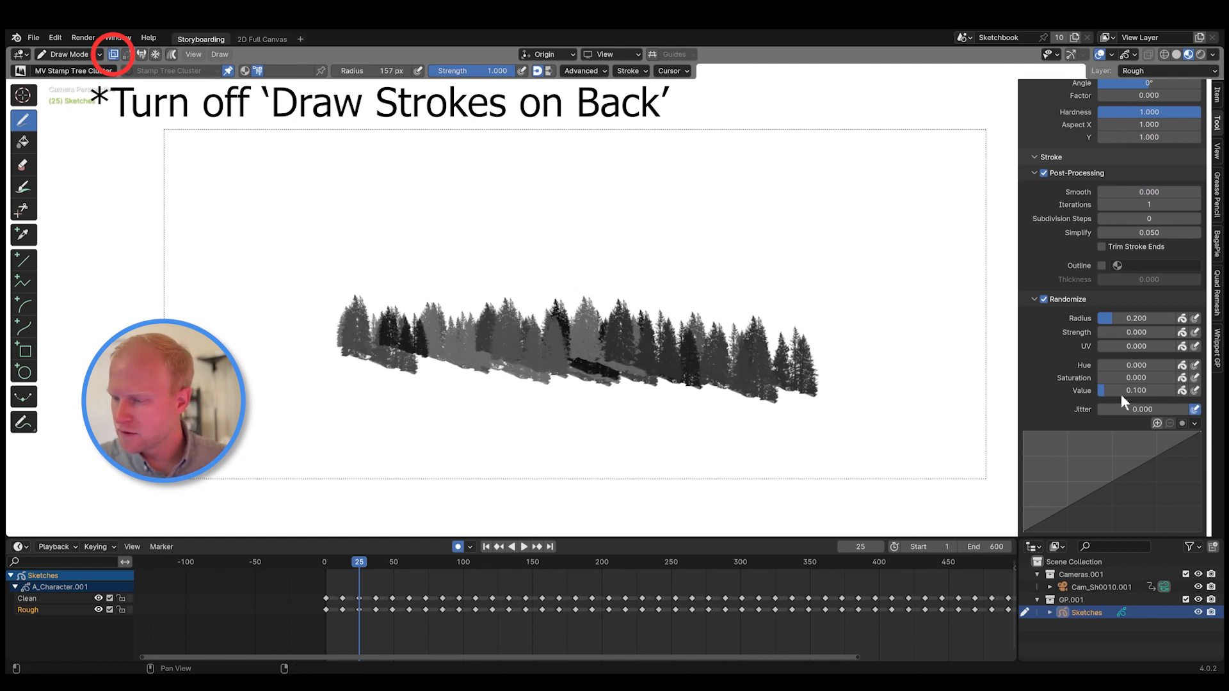
- Raise the Randomize Value to 0.682 and stamp a second row of tree clusters above the first
left_click_drag(1115, 389, 1132, 392)
left_click_drag(538, 256, 886, 293)
left_click_drag(588, 255, 472, 245)
left_click_drag(361, 241, 633, 260)
mouse_move(834, 282)
left_mouse_down()
mouse_move(220, 243)
mouse_move(736, 267)
left_mouse_up()
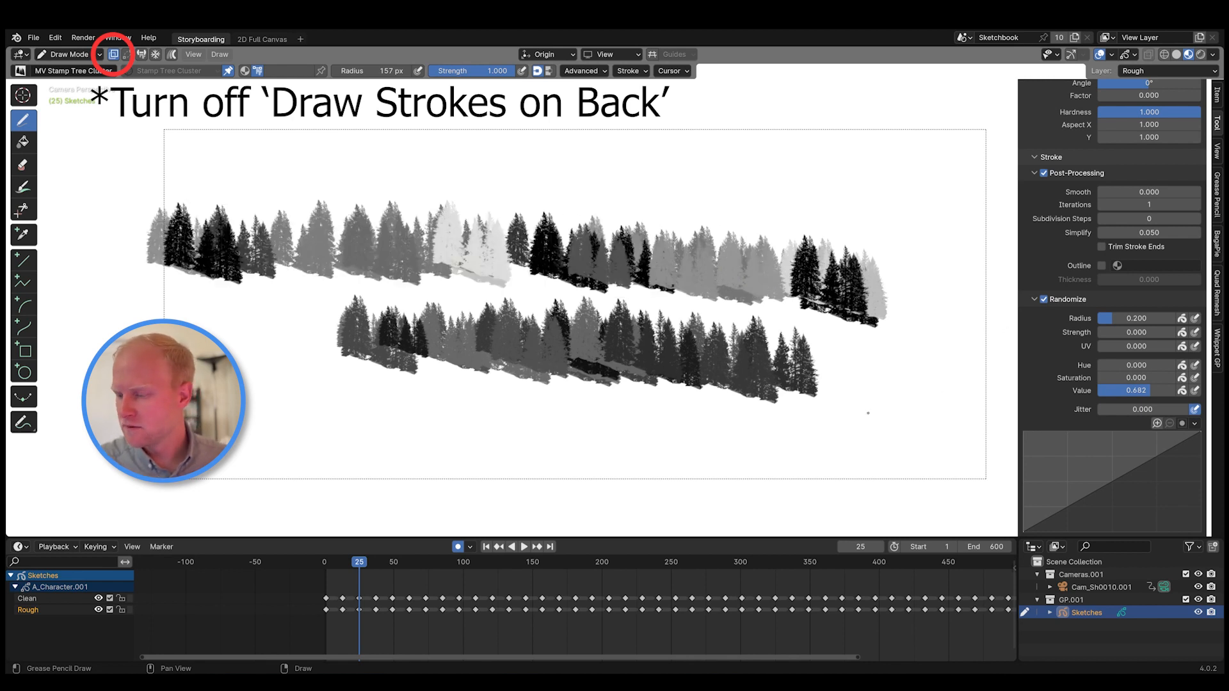
- Set the Randomize Value to 0.1, clear the canvas and stamp a diagonal line of tree clusters descending to the lower right
double_click(1142, 391)
type("0.1")
key("Return")
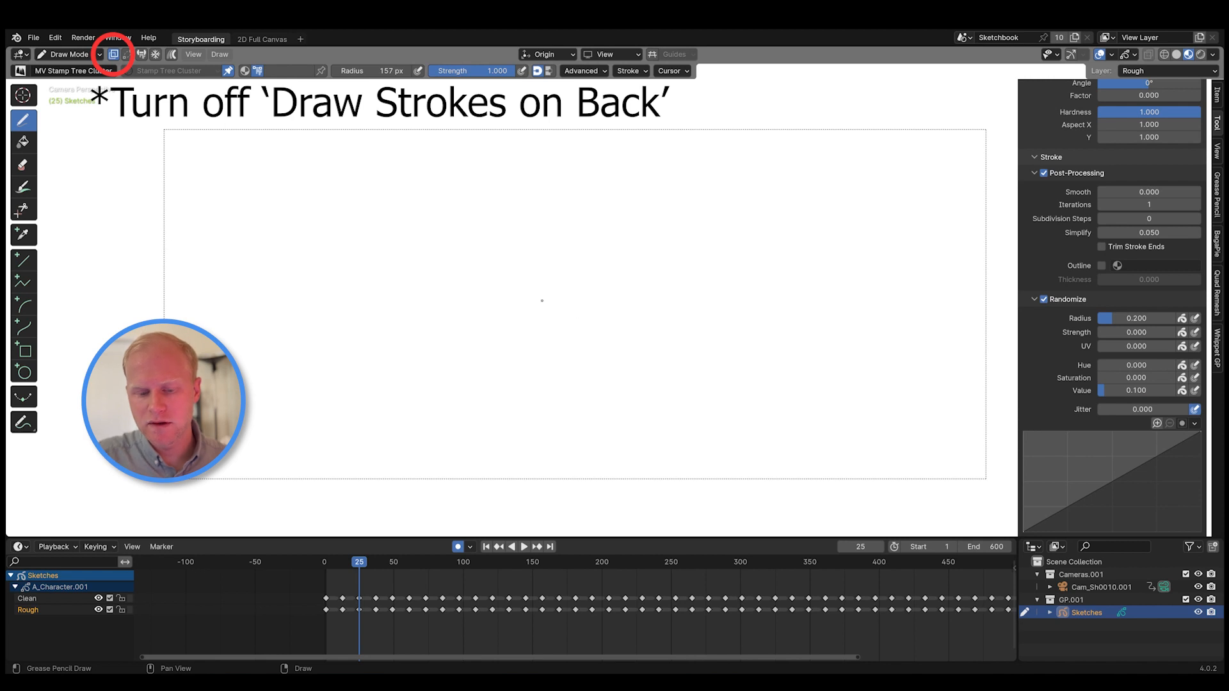
mouse_move(736, 358)
left_mouse_down()
mouse_move(506, 313)
mouse_move(794, 378)
mouse_move(379, 283)
mouse_move(904, 402)
left_mouse_up()
left_click_drag(682, 348, 249, 266)
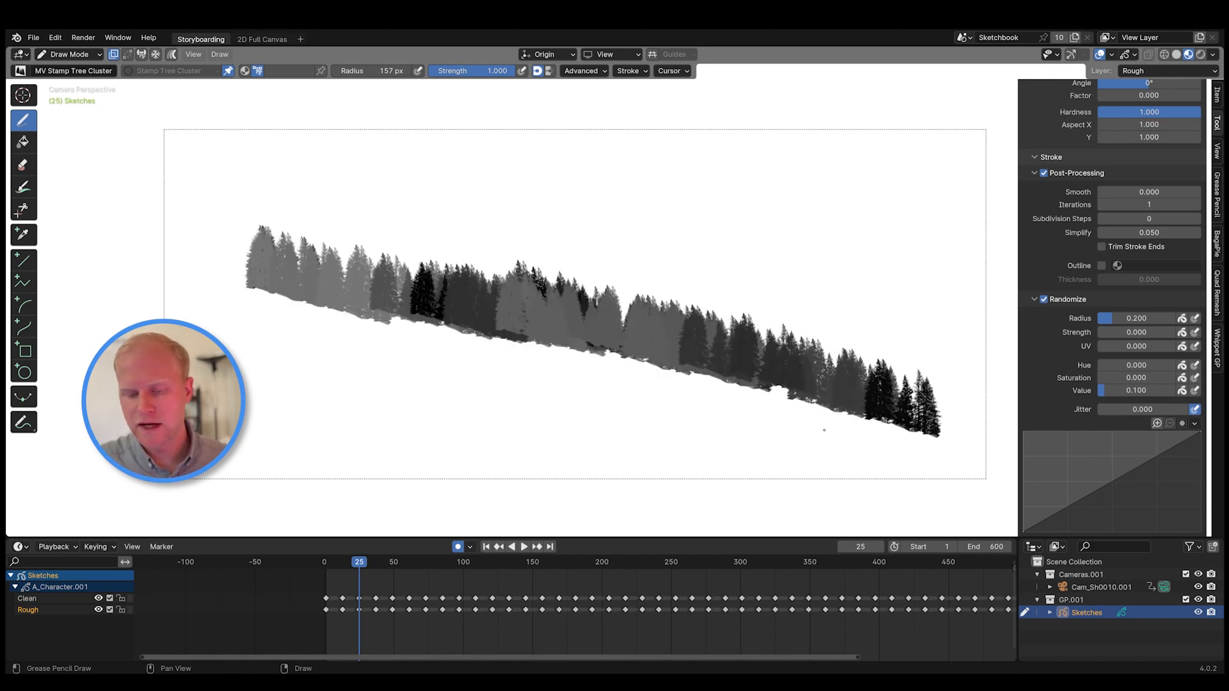
mouse_move(848, 436)
middle_mouse_down()
mouse_move(686, 420)
mouse_move(804, 307)
mouse_move(706, 386)
mouse_move(708, 455)
mouse_move(735, 351)
mouse_move(779, 296)
mouse_move(728, 359)
mouse_move(761, 346)
mouse_move(680, 332)
mouse_move(725, 282)
mouse_move(712, 405)
middle_mouse_up()
right_click(712, 405)
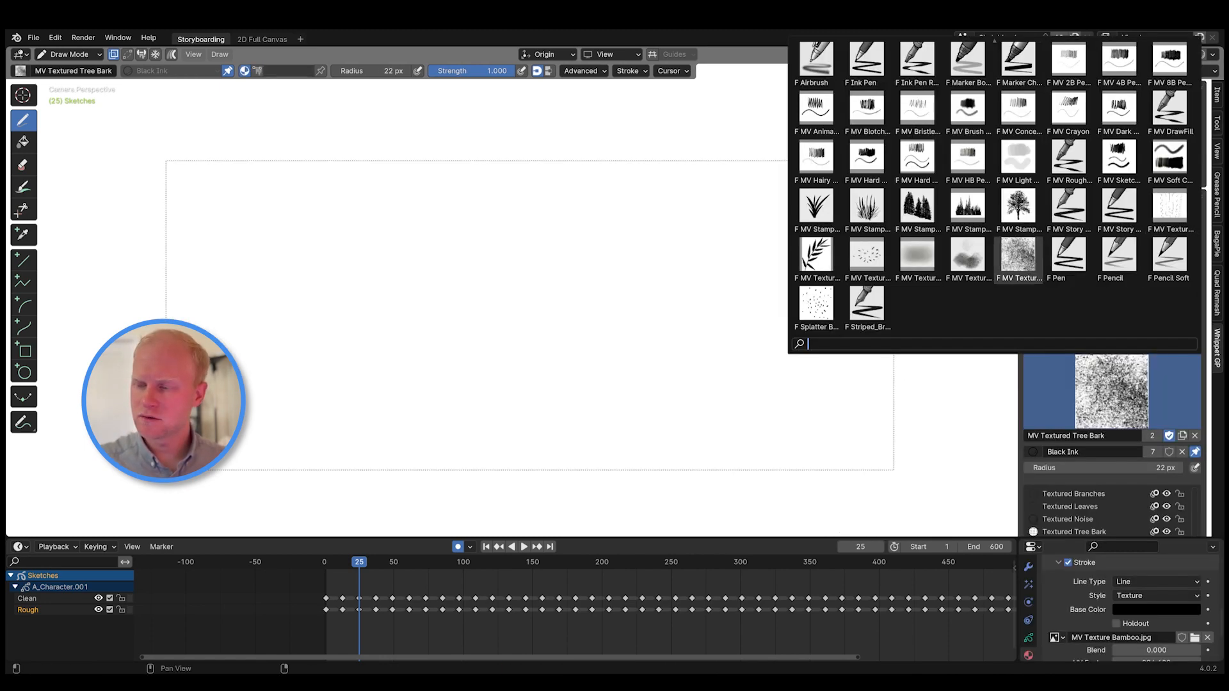
- Choose the MV Textured Bamboo brush and draw eight upright bamboo stalks across the frame
left_click(1169, 206)
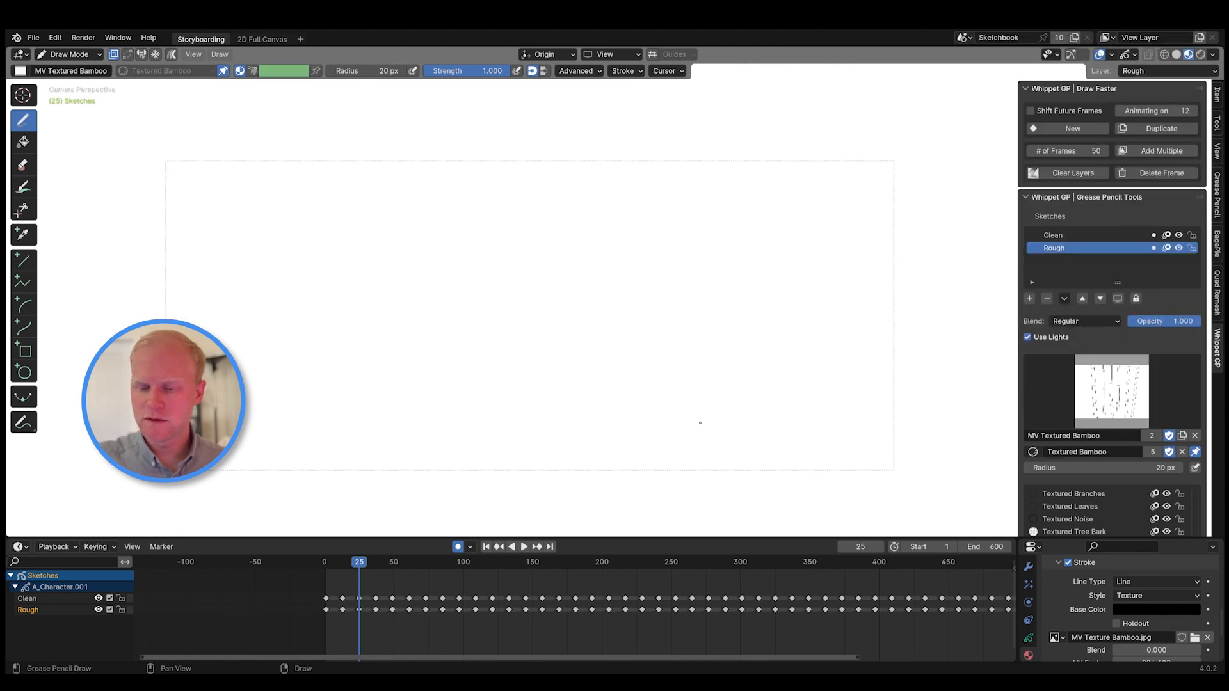
left_click_drag(695, 436, 717, 216)
left_click_drag(758, 451, 763, 187)
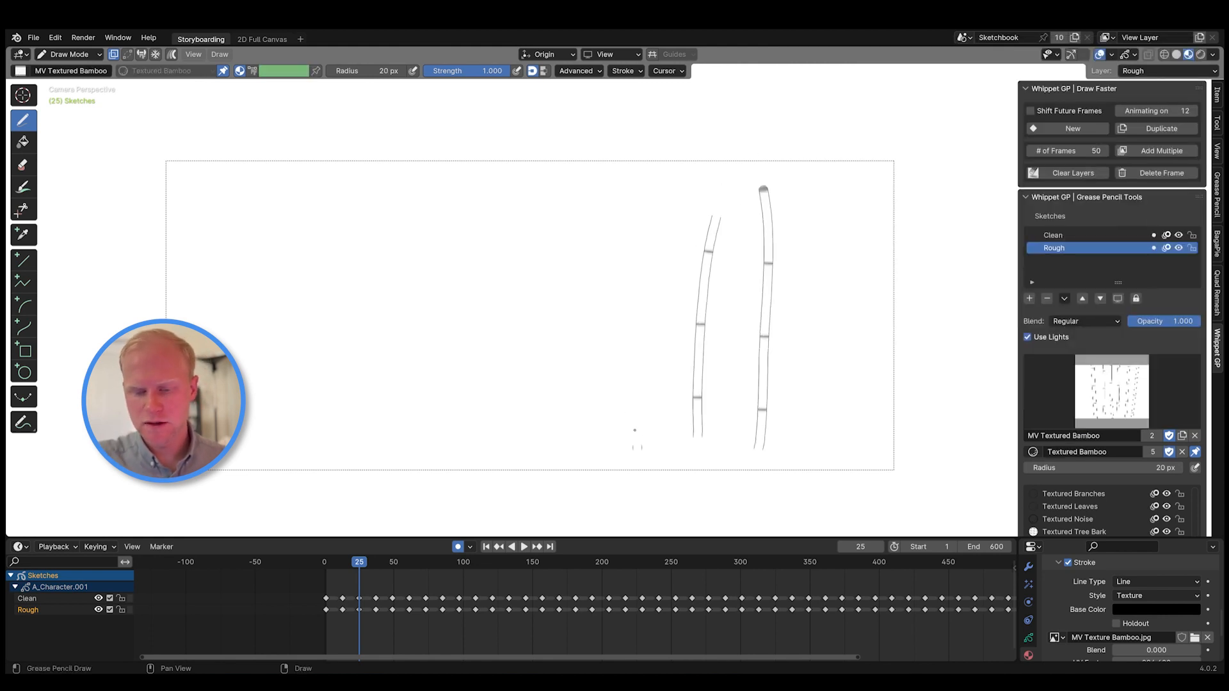
mouse_move(637, 448)
left_mouse_down()
mouse_move(602, 189)
mouse_move(512, 467)
left_mouse_up()
left_click_drag(442, 439, 495, 181)
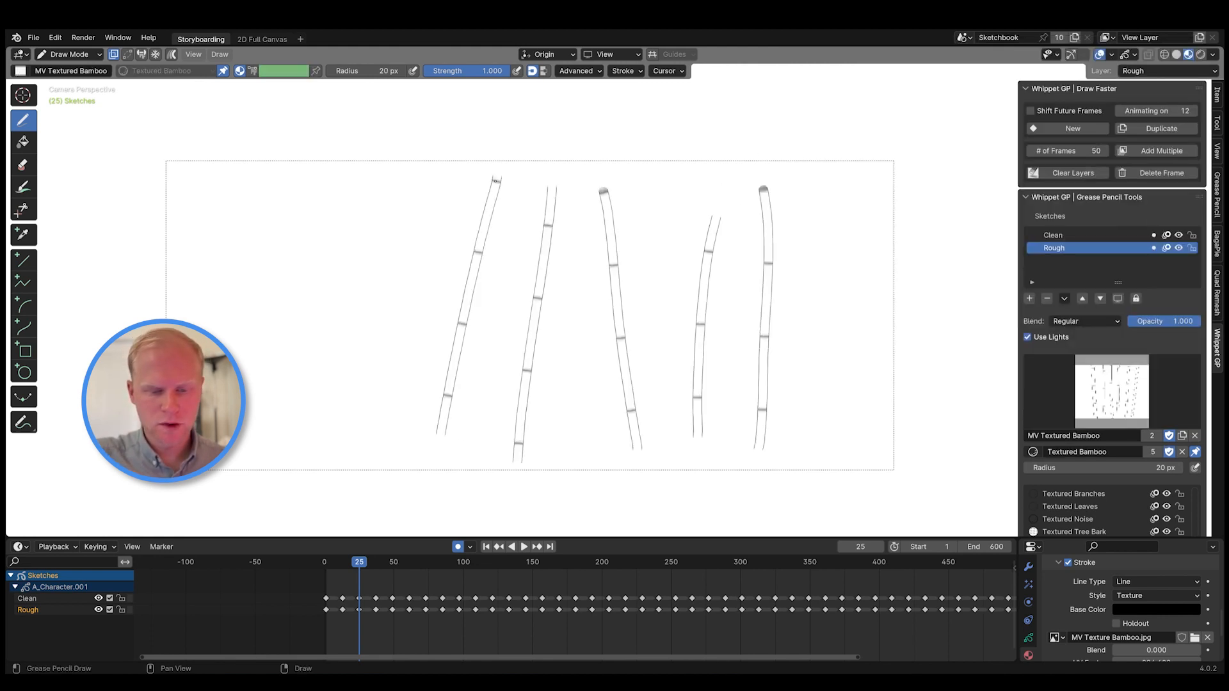
mouse_move(398, 402)
left_mouse_down()
mouse_move(375, 192)
mouse_move(356, 457)
left_mouse_up()
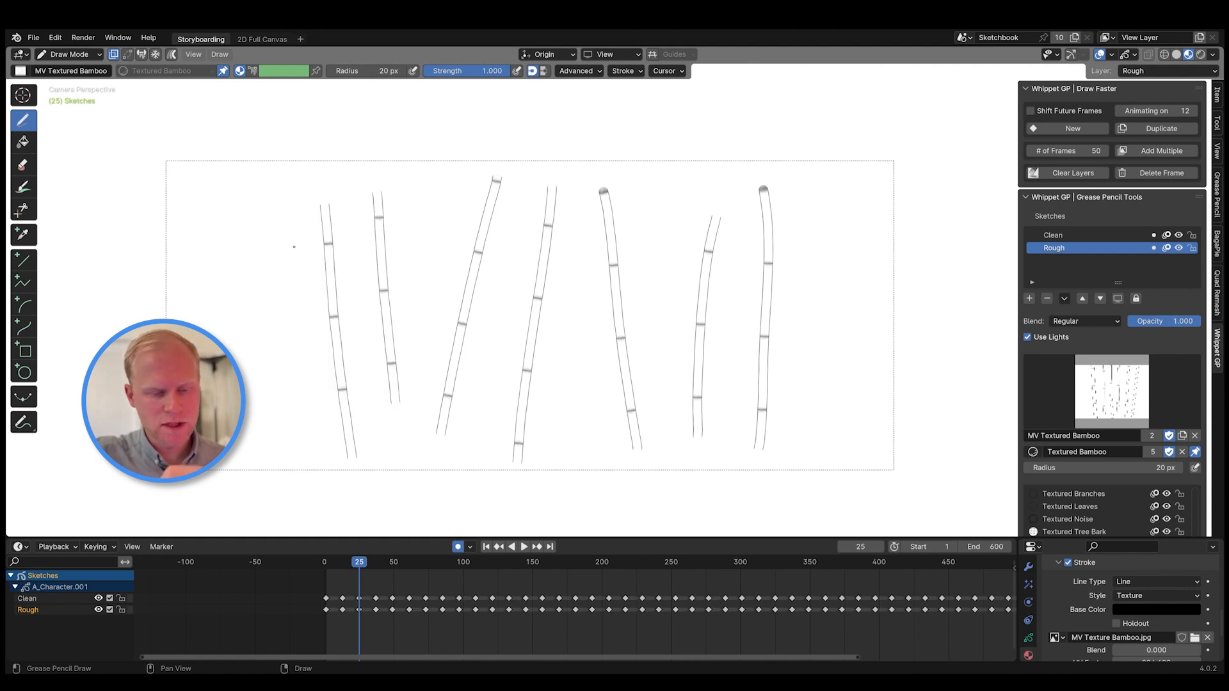
left_click_drag(289, 186, 286, 484)
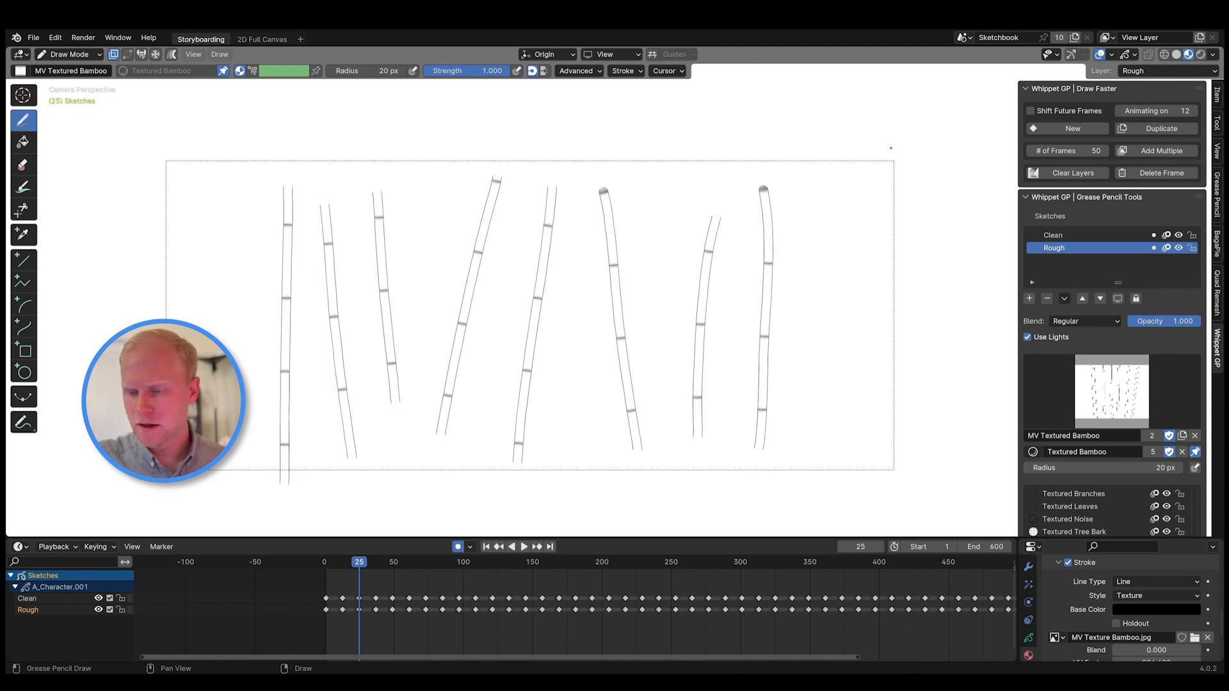
- Draw a slanted bamboo stalk near the frame's right edge, undoing and redrawing the first two attempts
mouse_move(888, 148)
left_mouse_down()
mouse_move(795, 377)
mouse_move(787, 467)
left_mouse_up()
key("ctrl+z")
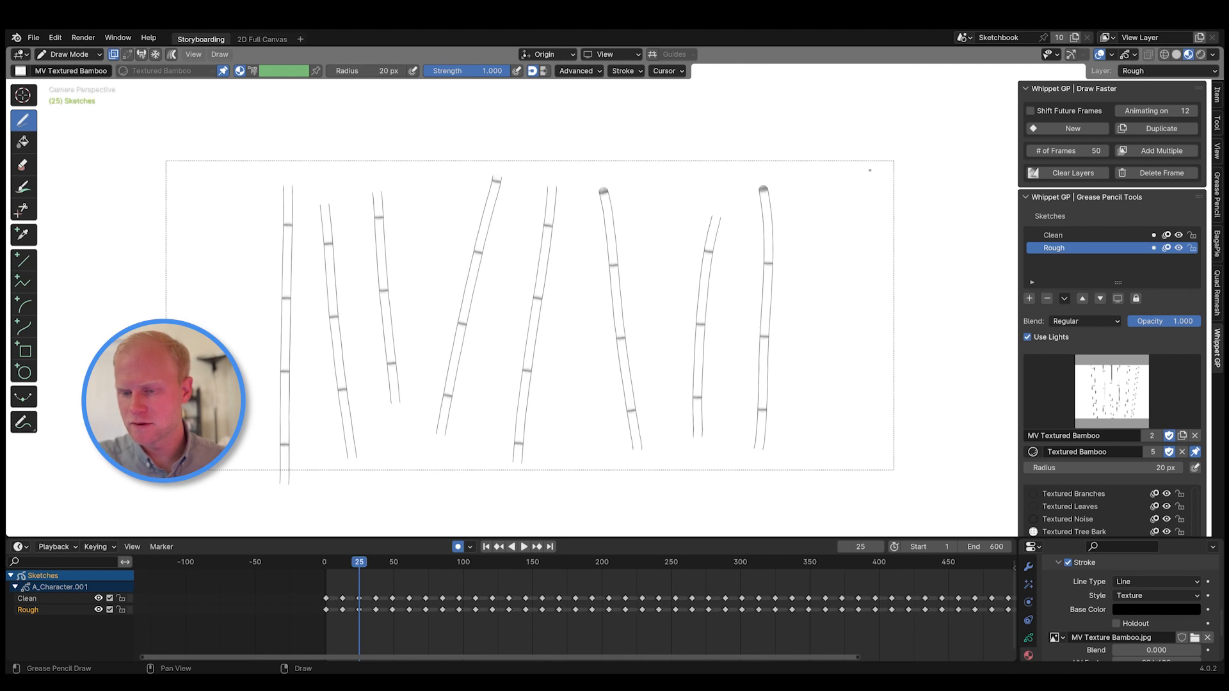
left_click_drag(875, 155, 820, 378)
key("ctrl+z")
left_click_drag(864, 195, 803, 469)
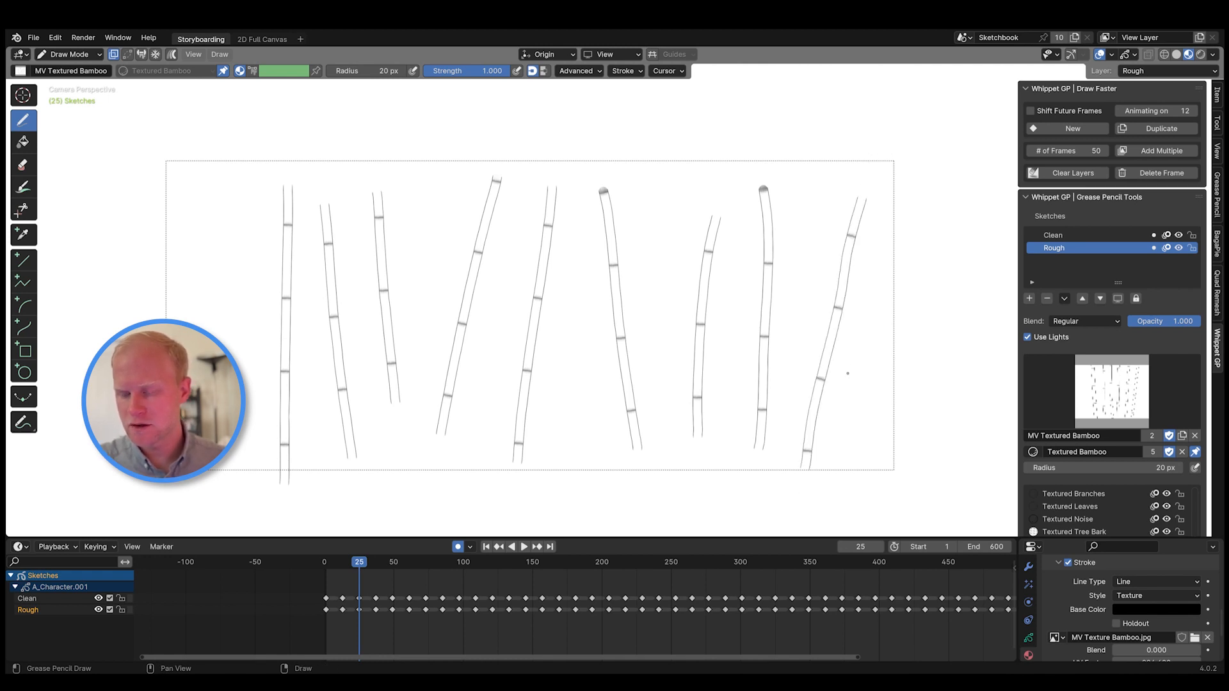
- Straighten the last bamboo stalk with Straight Stroke at 100% force and return to the active camera view
left_click(1216, 199)
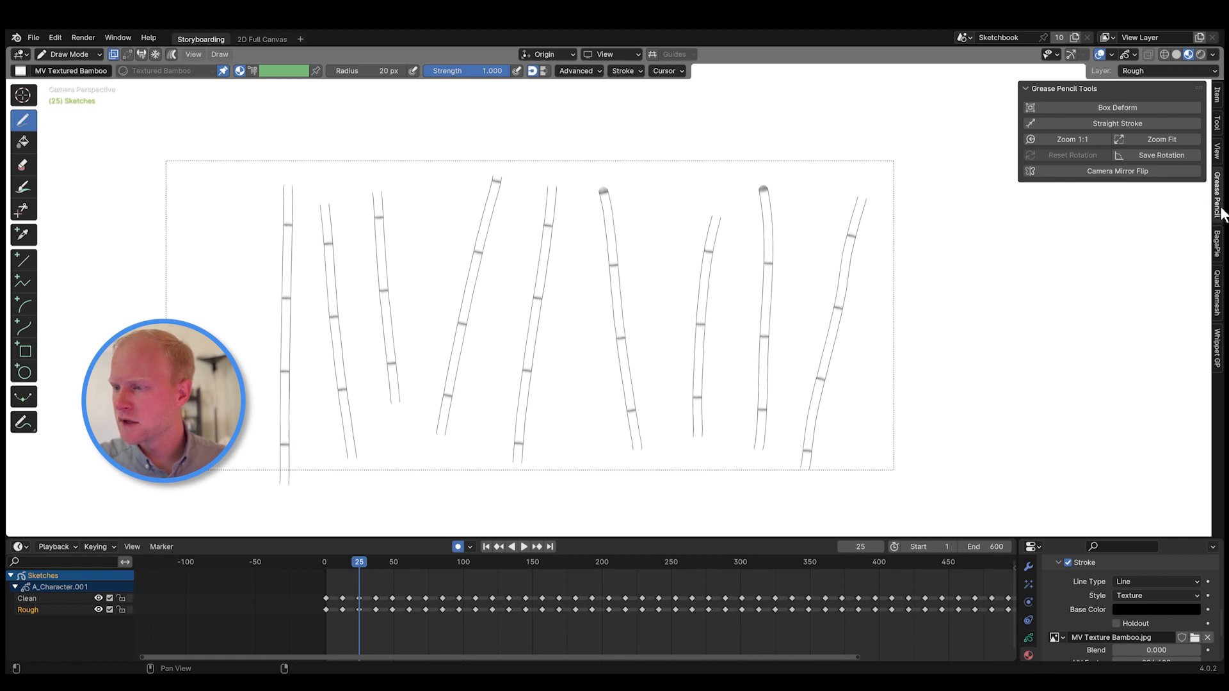
left_click(1116, 123)
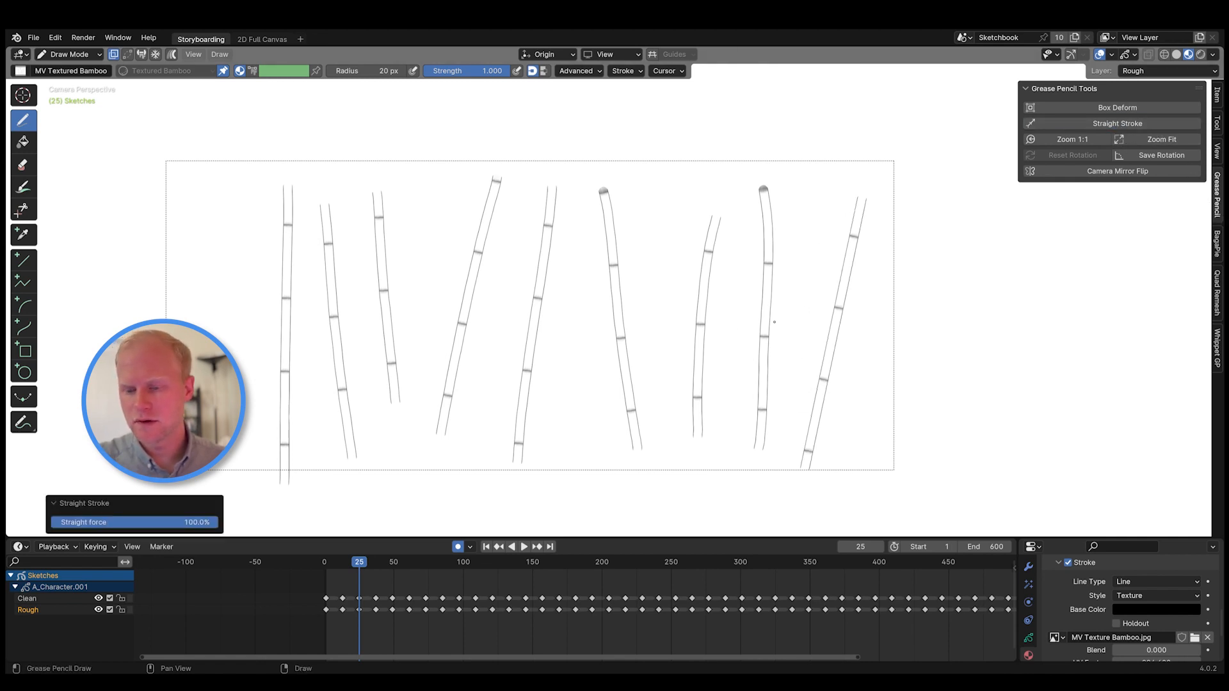
right_click(803, 269)
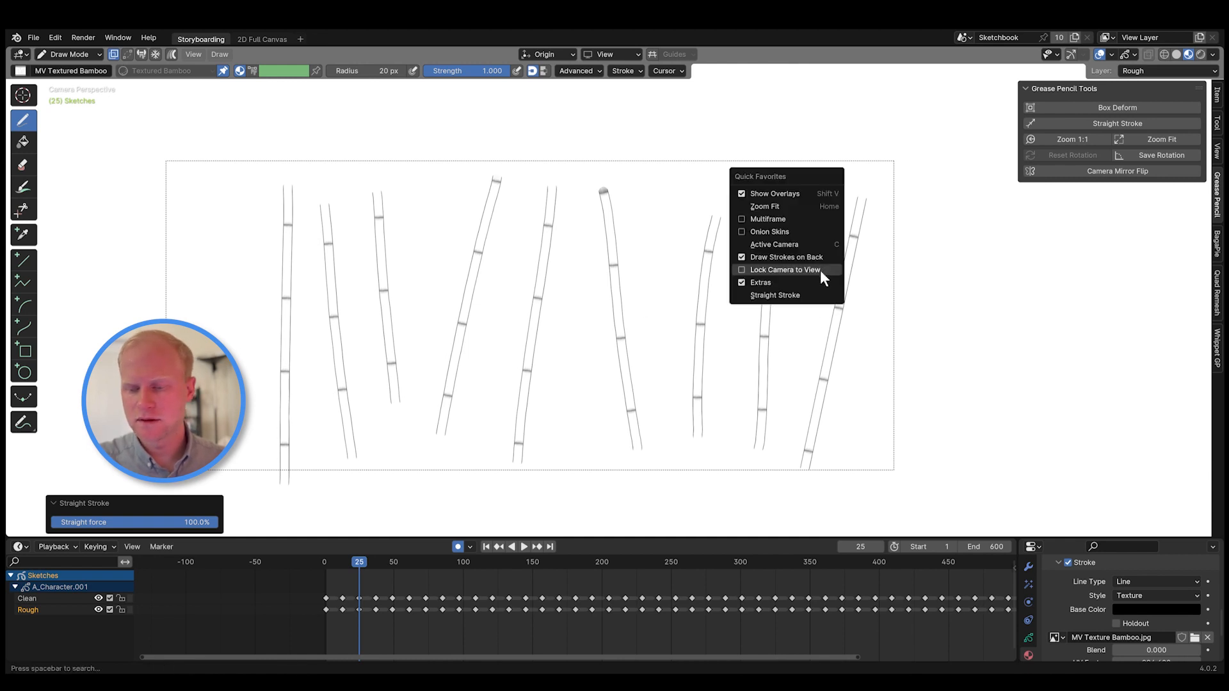
middle_click_drag(829, 305, 819, 304)
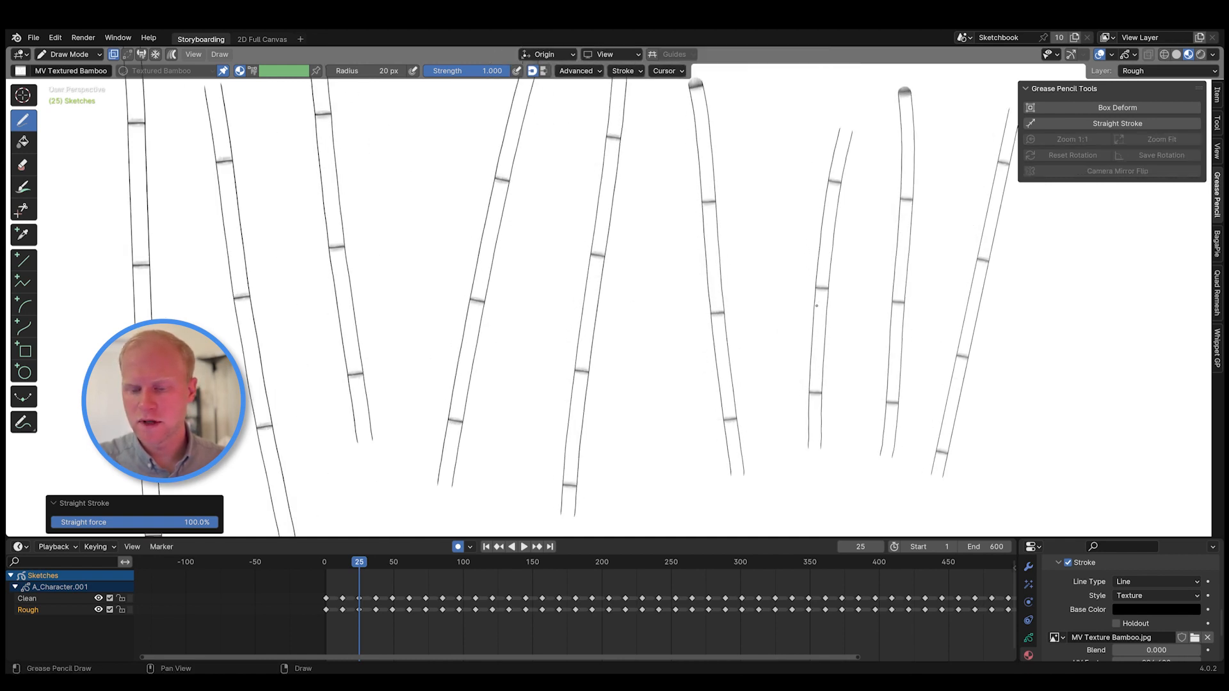
right_click(814, 305)
left_click(817, 286)
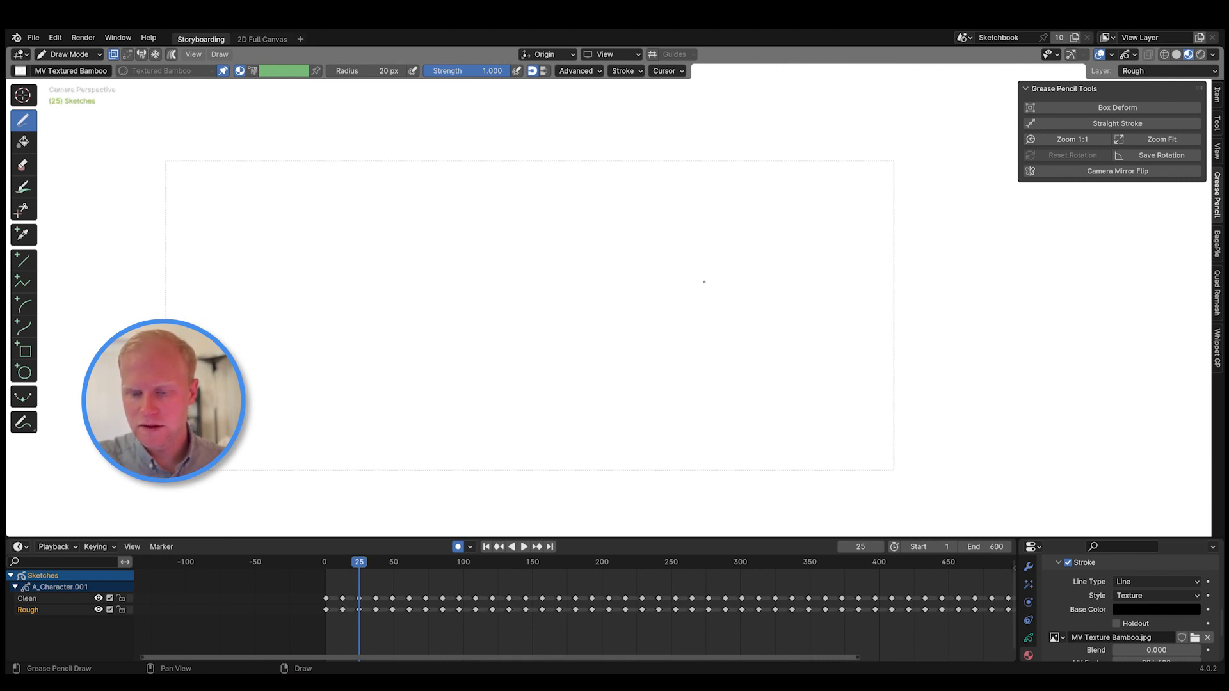
- Draw one upright and one slanted bamboo stalk right of the frame's centre, straightening each with Straight Stroke at 100% force
left_click_drag(705, 192, 702, 451)
right_click(658, 312)
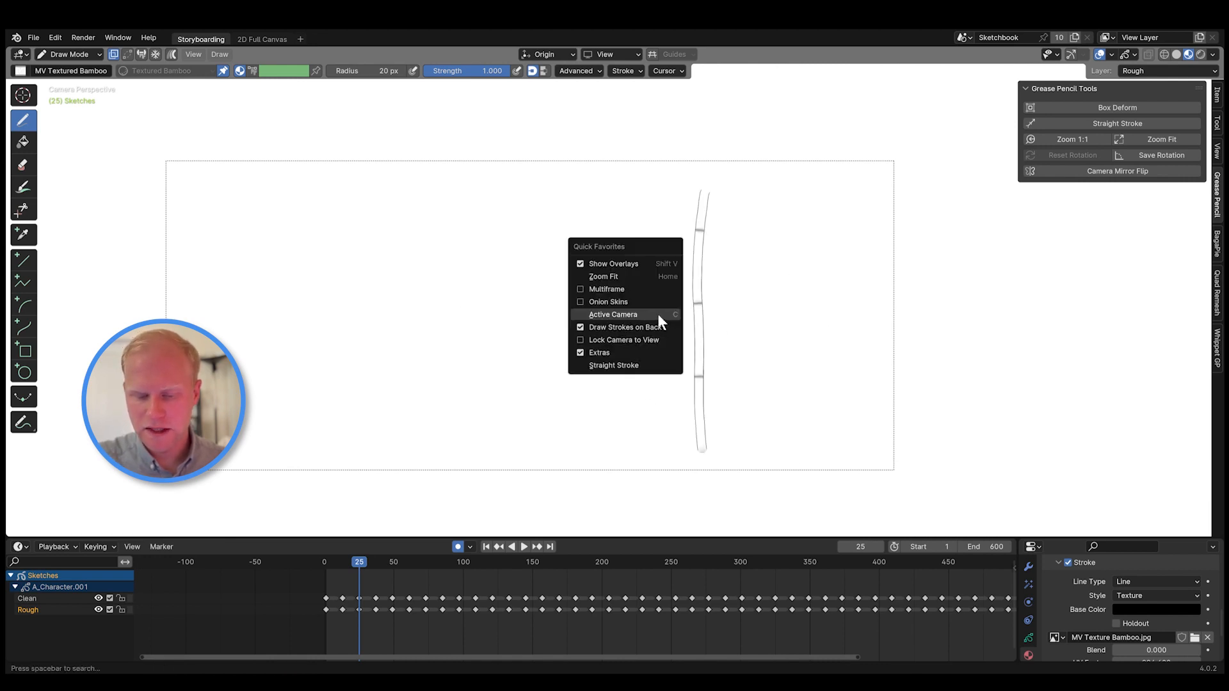
left_click(653, 364)
left_click_drag(768, 193, 719, 439)
right_click(715, 398)
left_click(715, 393)
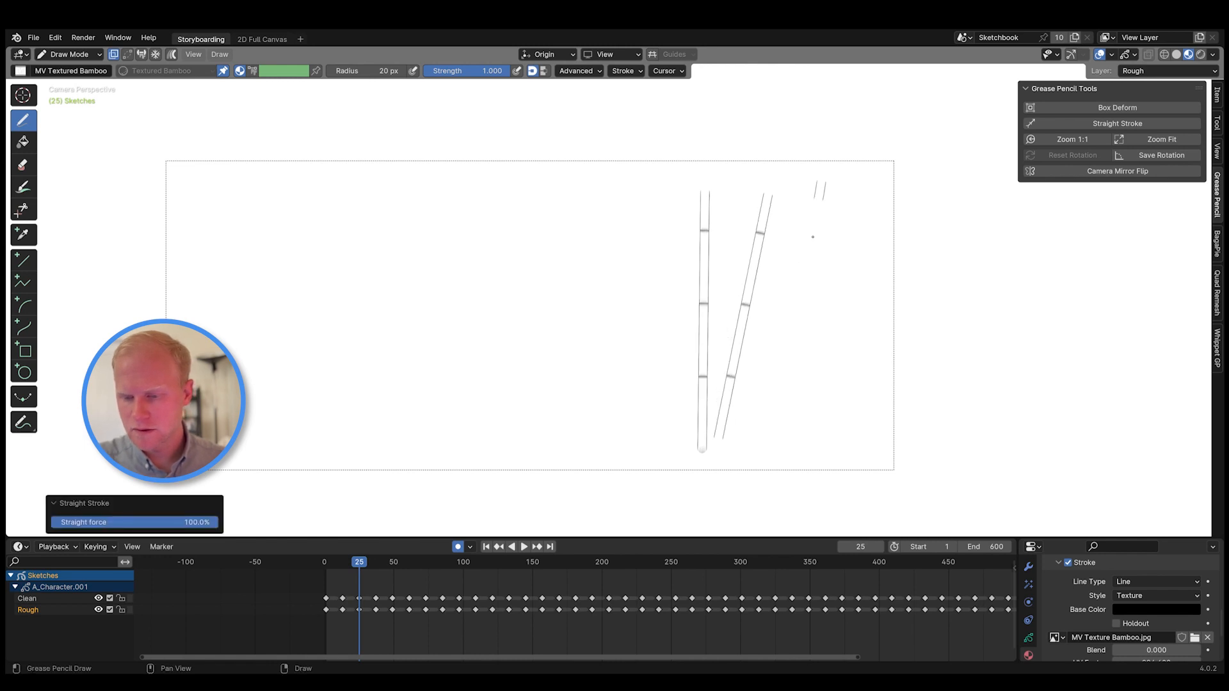
- Add a leaning bamboo stalk on each side of the existing pair, straightening each with Straight Stroke at 100% force
left_click_drag(825, 182, 791, 440)
right_click(790, 404)
left_click(789, 396)
left_click_drag(564, 192, 604, 452)
key("q")
left_click(601, 413)
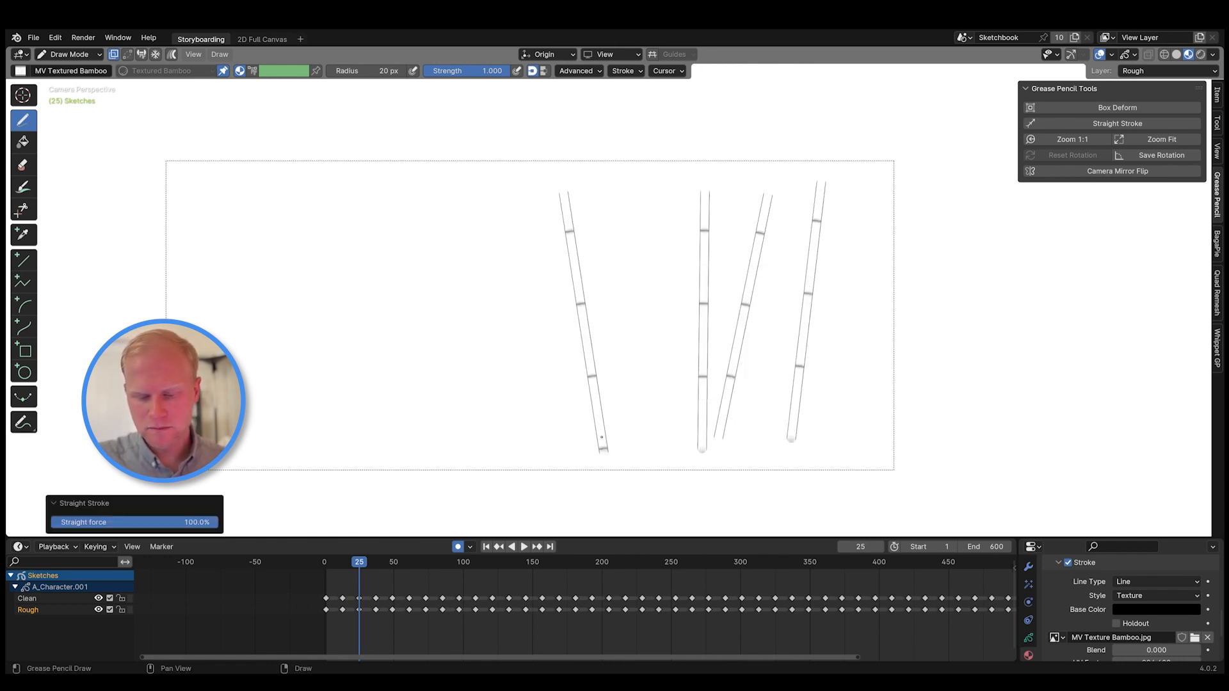
- Try to draw a straight bamboo stalk left of the existing ones, freehand and then constrained, and undo the attempts
left_click_drag(466, 172, 514, 463)
key("ctrl+z")
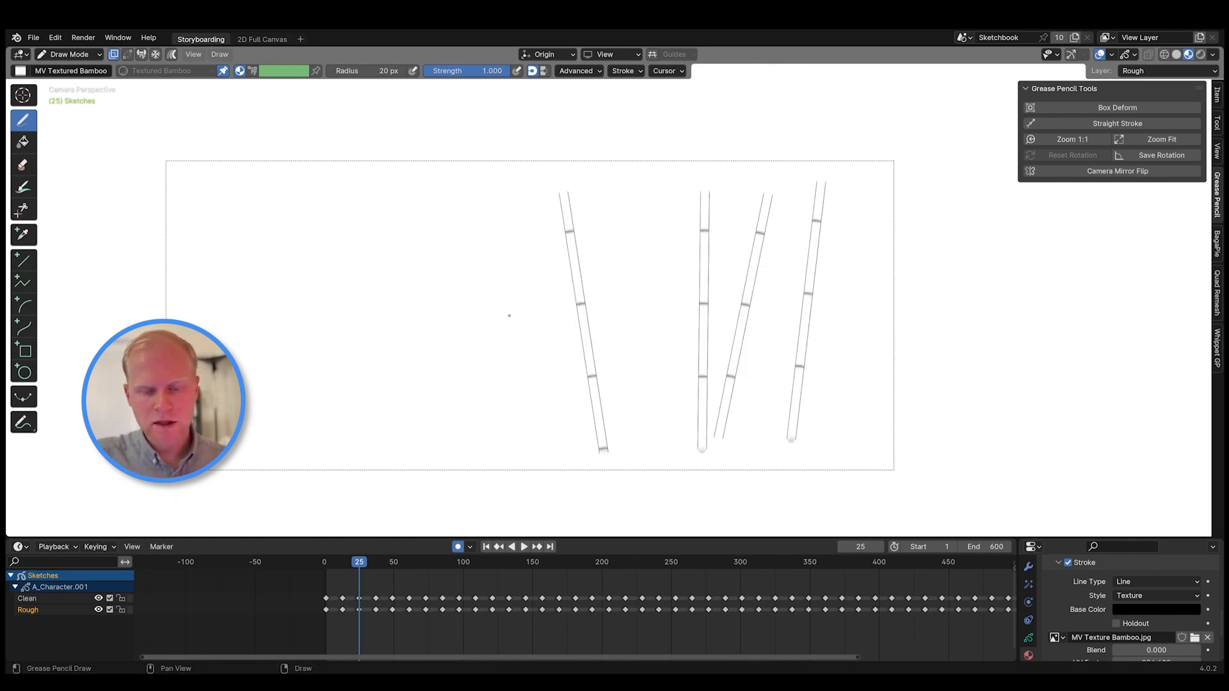
left_click_drag(458, 178, 511, 468, "shift")
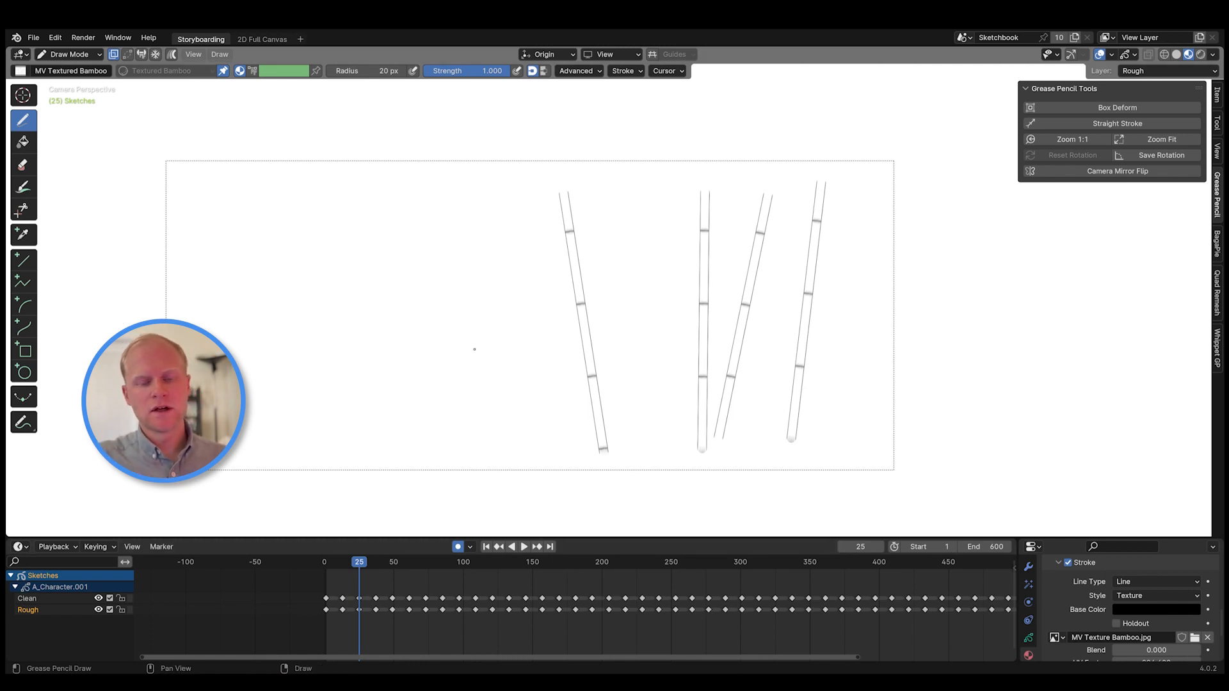
left_click_drag(502, 225, 363, 448, "shift")
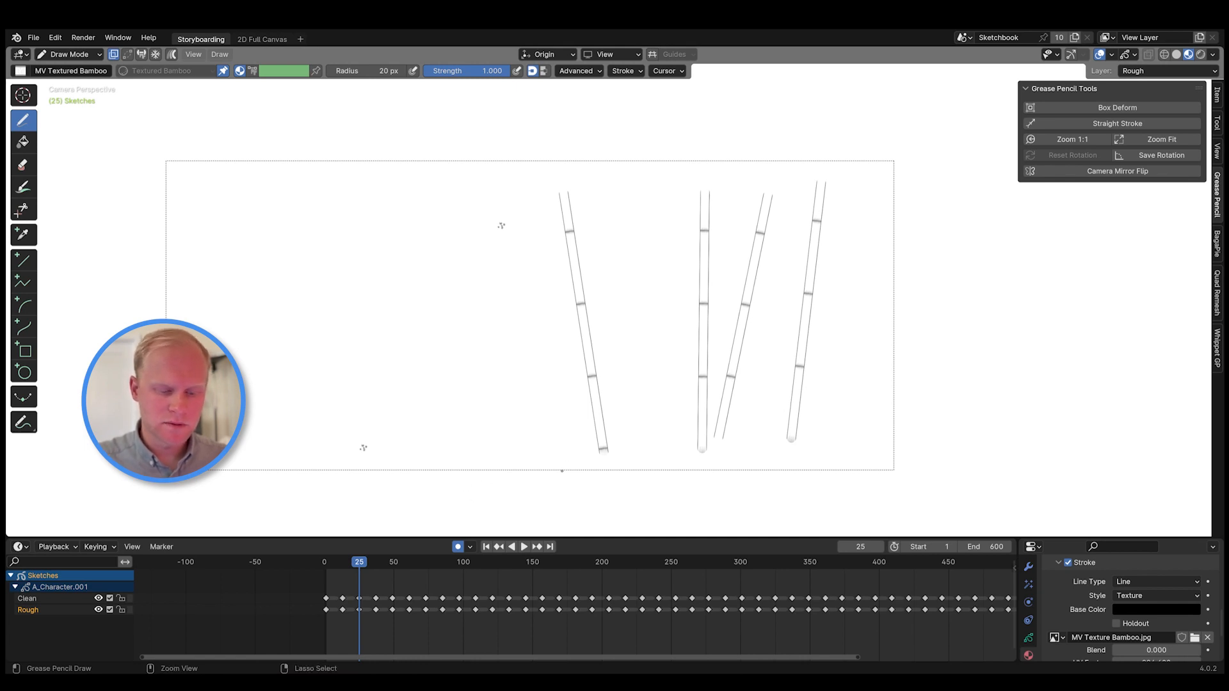
key("ctrl+z")
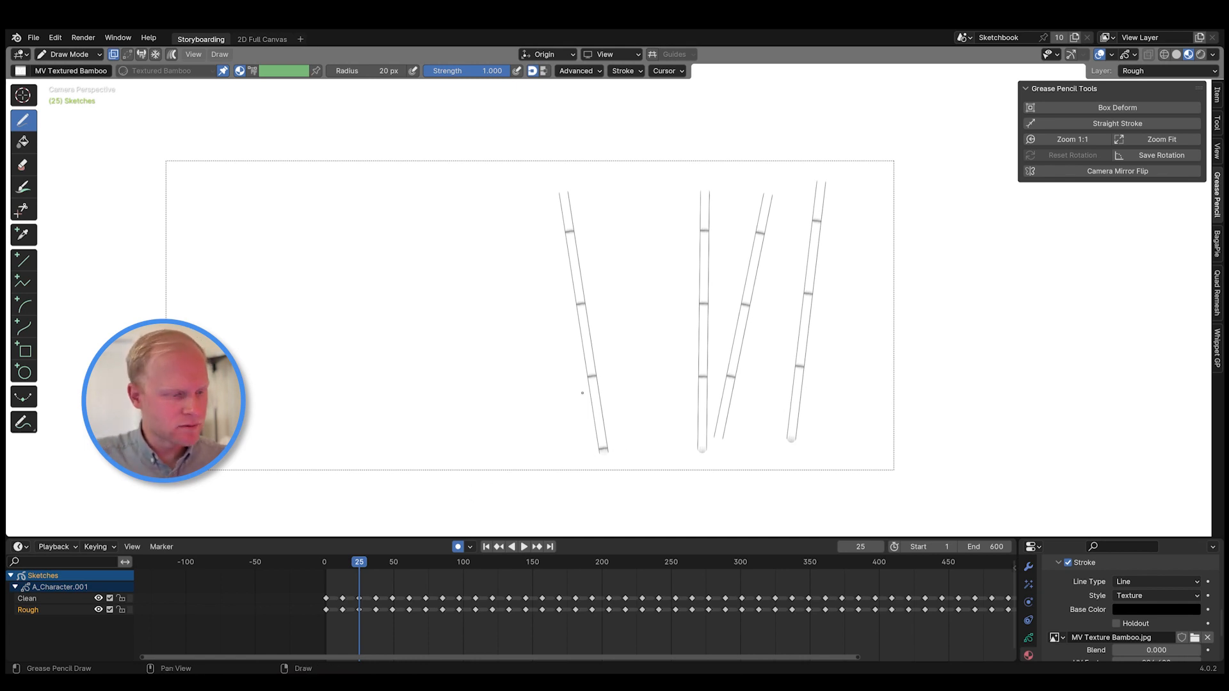
- Use the Line tool to draw three straight bamboo stalks at different slants in the left half of the frame
left_click(23, 265)
left_click_drag(271, 448, 452, 151)
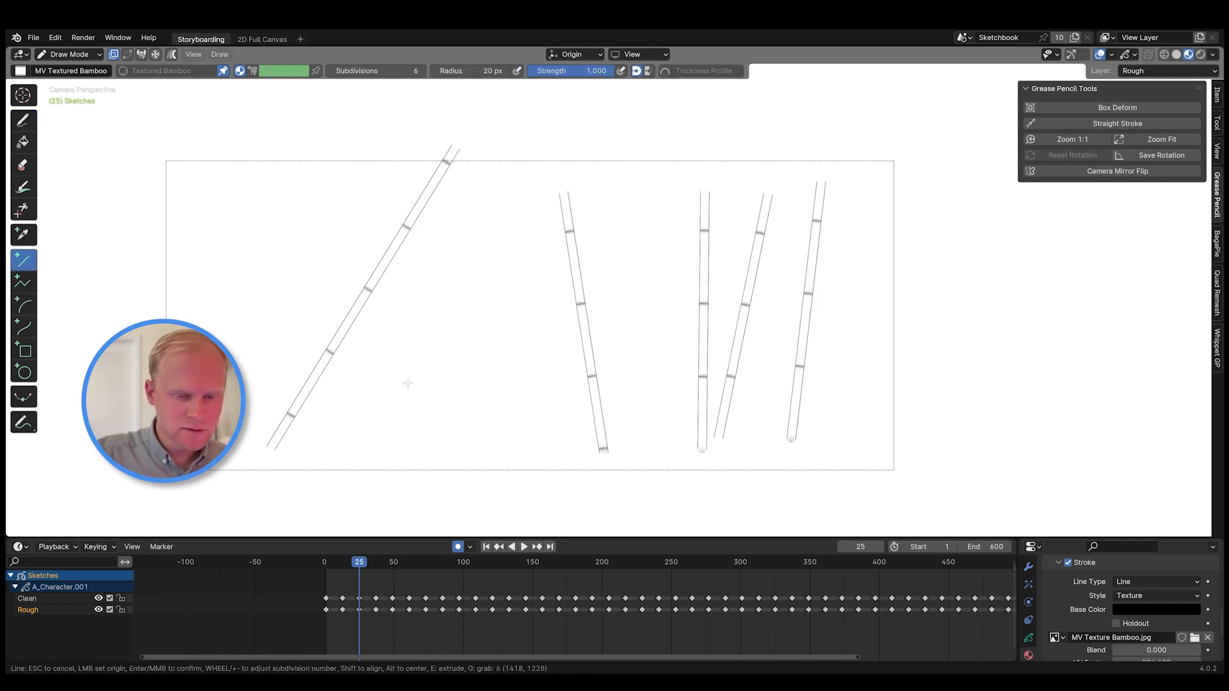
middle_click(450, 267)
left_click_drag(427, 404, 447, 174)
middle_click(491, 267)
left_click_drag(500, 263, 517, 492)
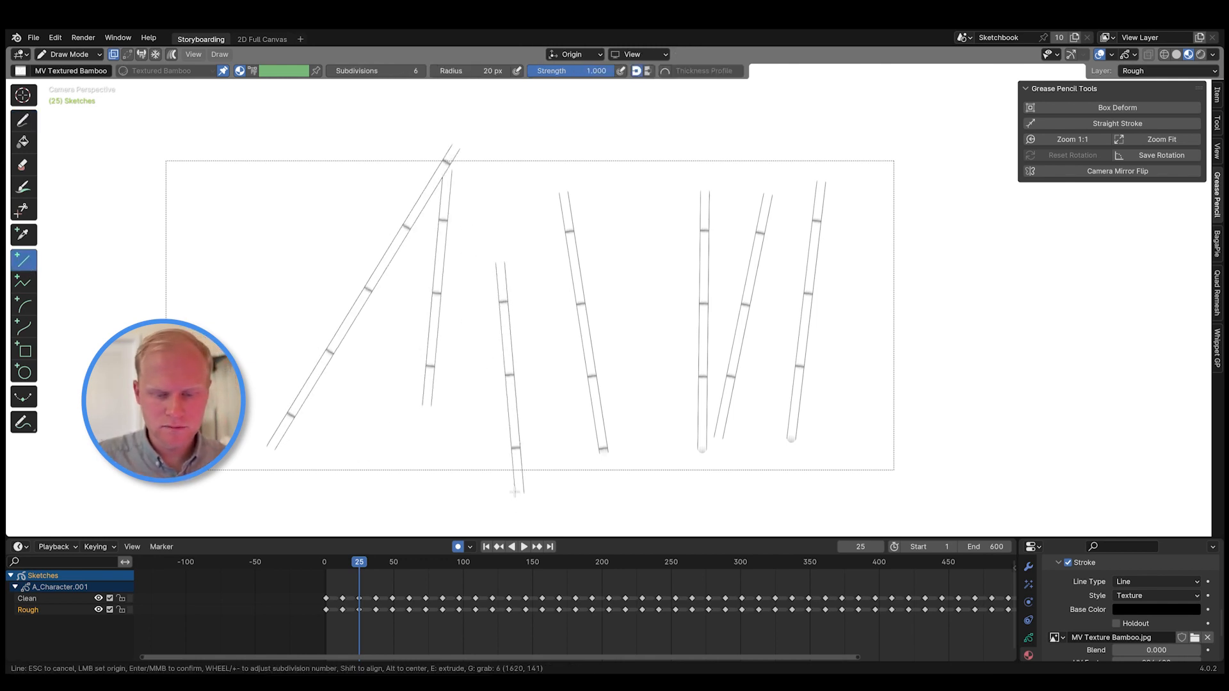
- Draw four more straight bamboo stalks with the Line tool, two near the centre and two toward the frame's right side
middle_click(627, 198)
left_click_drag(640, 174, 616, 451)
middle_click(648, 346)
left_click_drag(662, 189, 664, 440)
middle_click(664, 459)
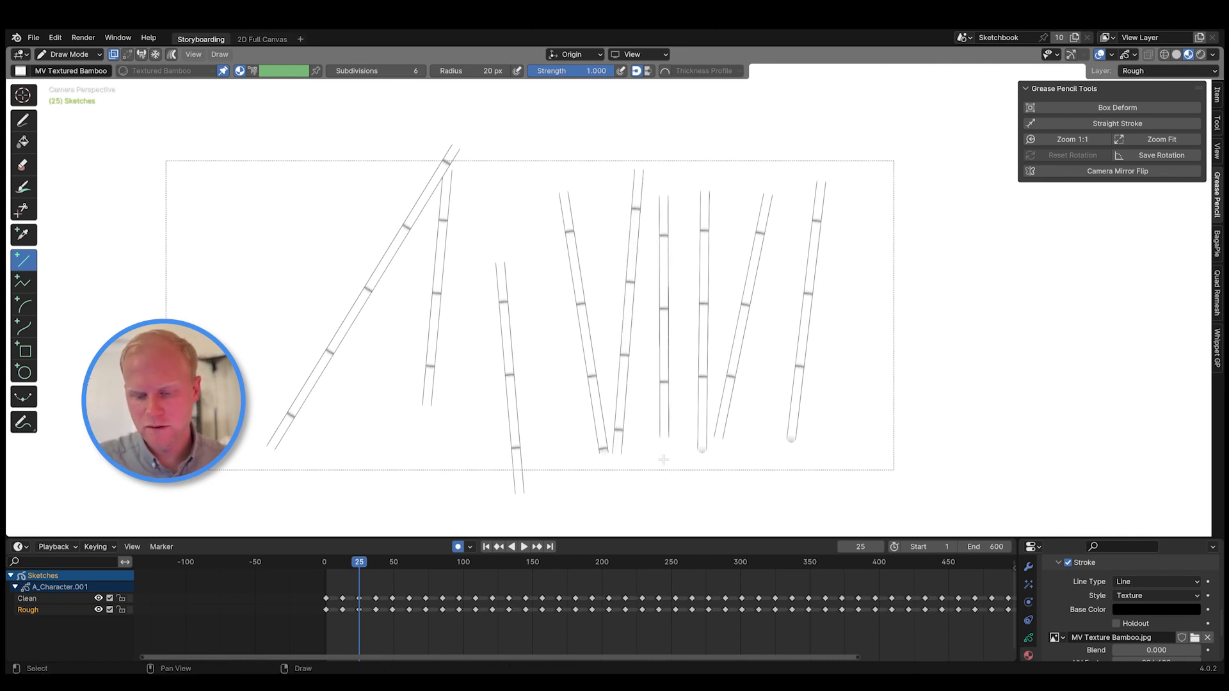
left_click_drag(857, 153, 793, 470)
middle_click(772, 307)
left_click_drag(768, 220, 768, 493)
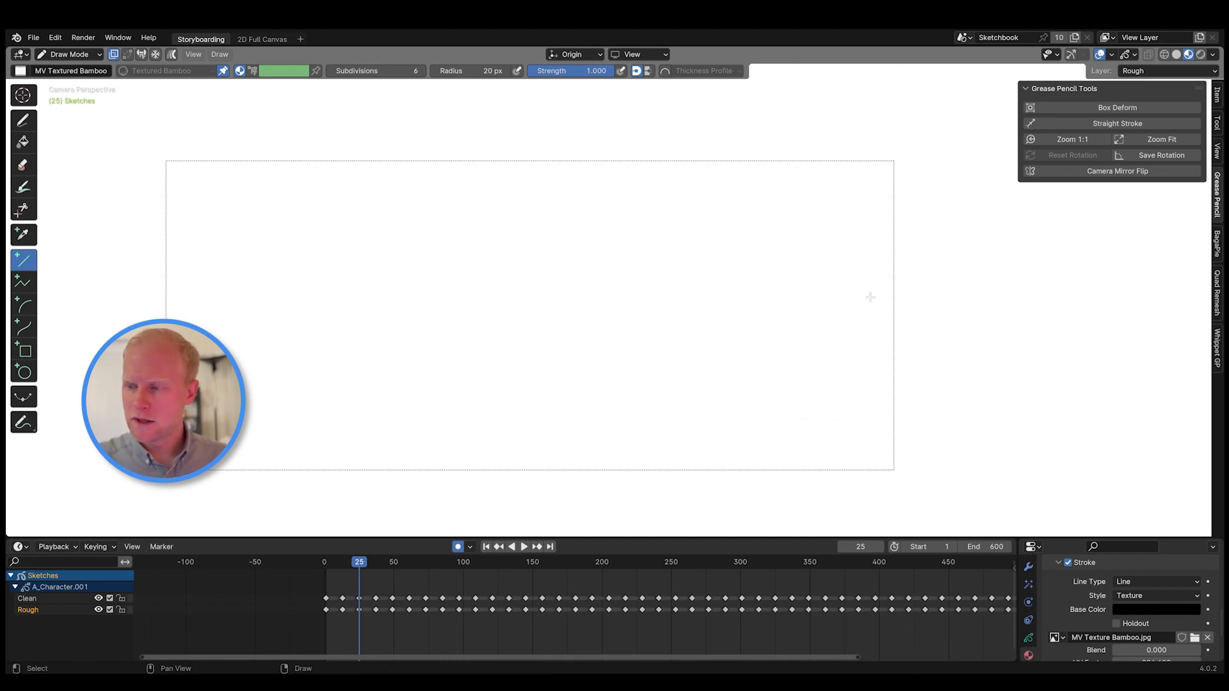
- Return to the freehand Draw tool, choose the MV Textured Tree Bark brush and make one vertical test stroke, then undo it
key("d")
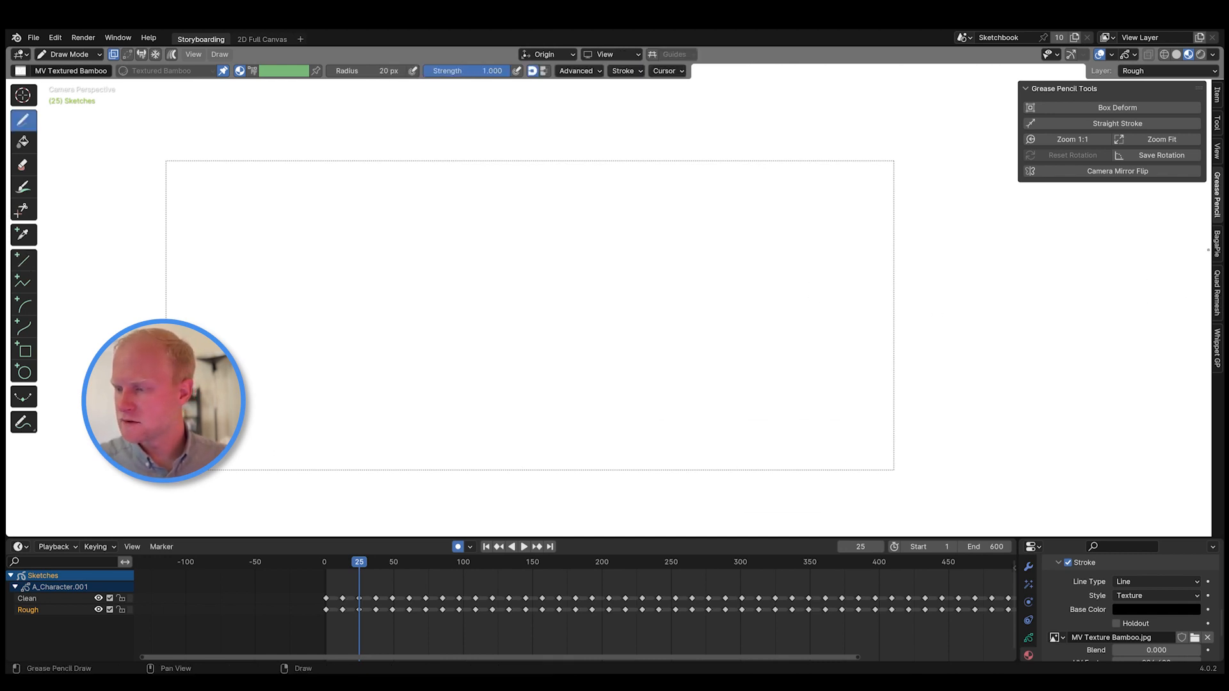
left_click(1216, 347)
left_click(1110, 396)
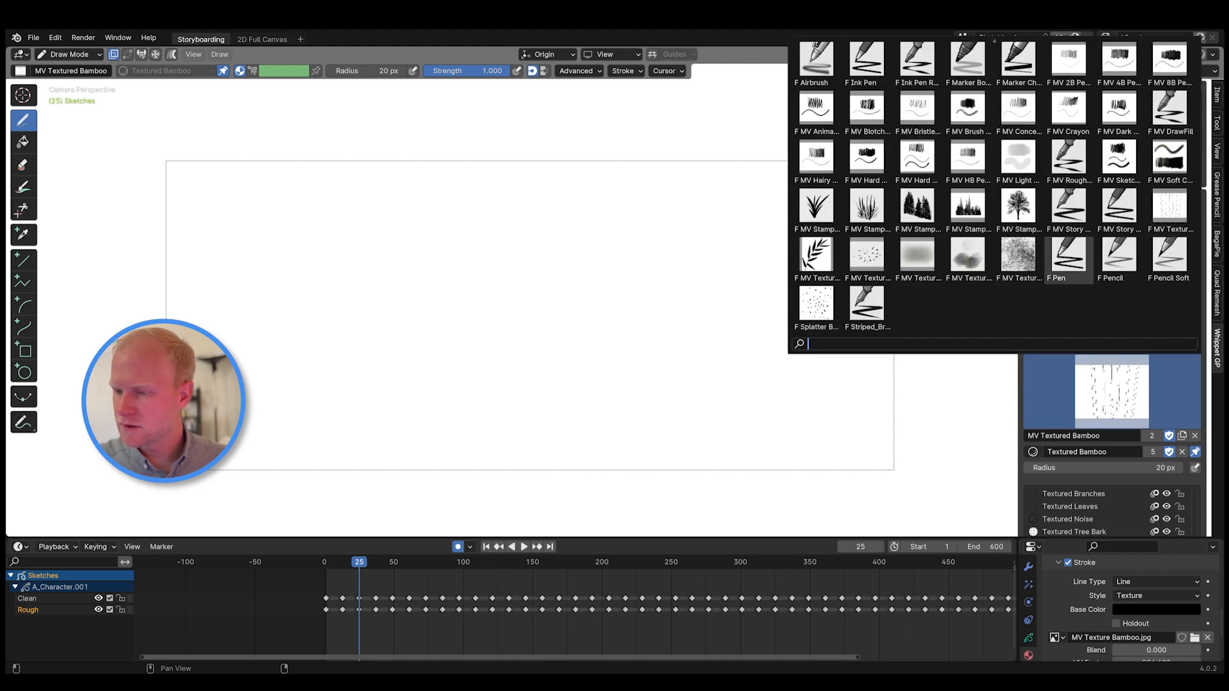
left_click(1018, 259)
left_click_drag(666, 473, 662, 208)
key("ctrl+z")
- Set the tree bark brush radius to 50 px
right_click(714, 352)
left_click(714, 353)
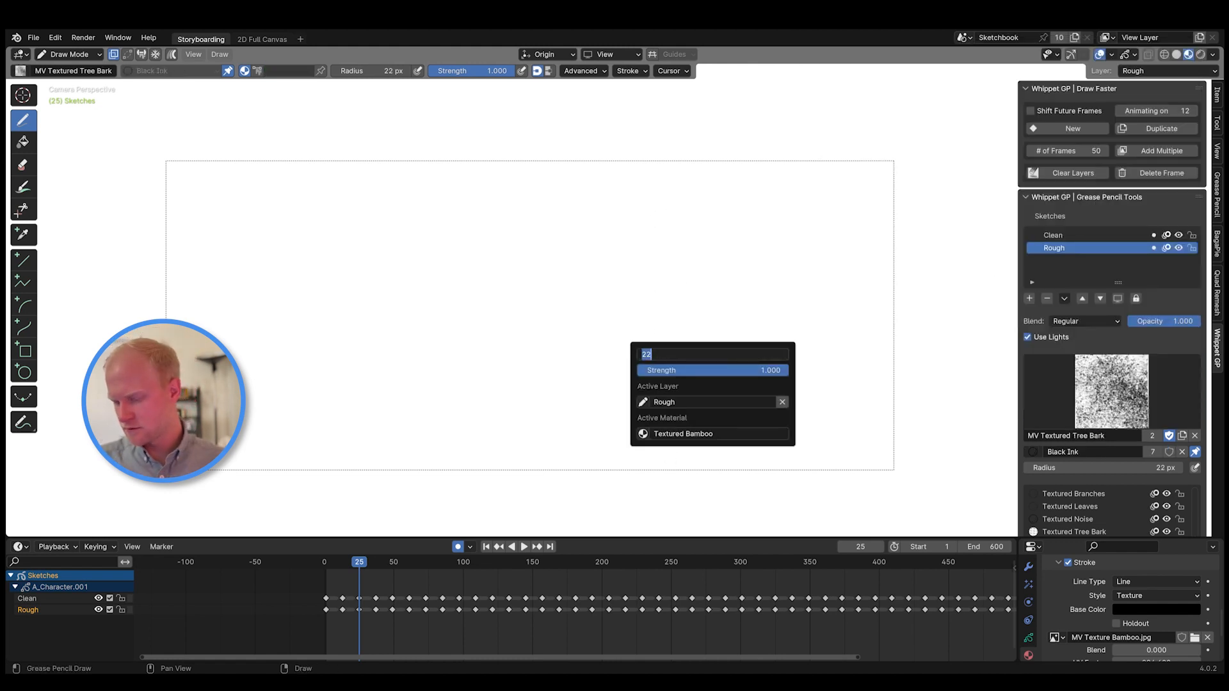
type("50")
key("Return")
- Draw a tall bark stroke right of centre, straighten it with Straight Stroke at 100% force, and undo both
left_click_drag(732, 482, 749, 184)
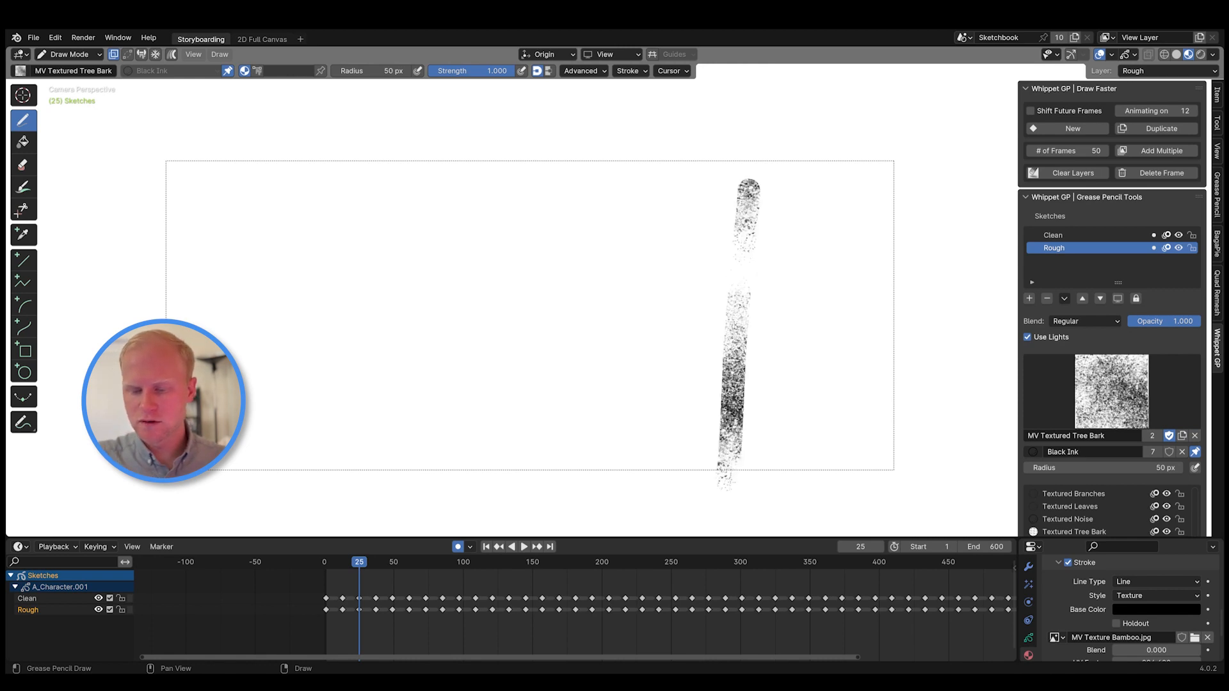
key("q")
left_click(628, 203)
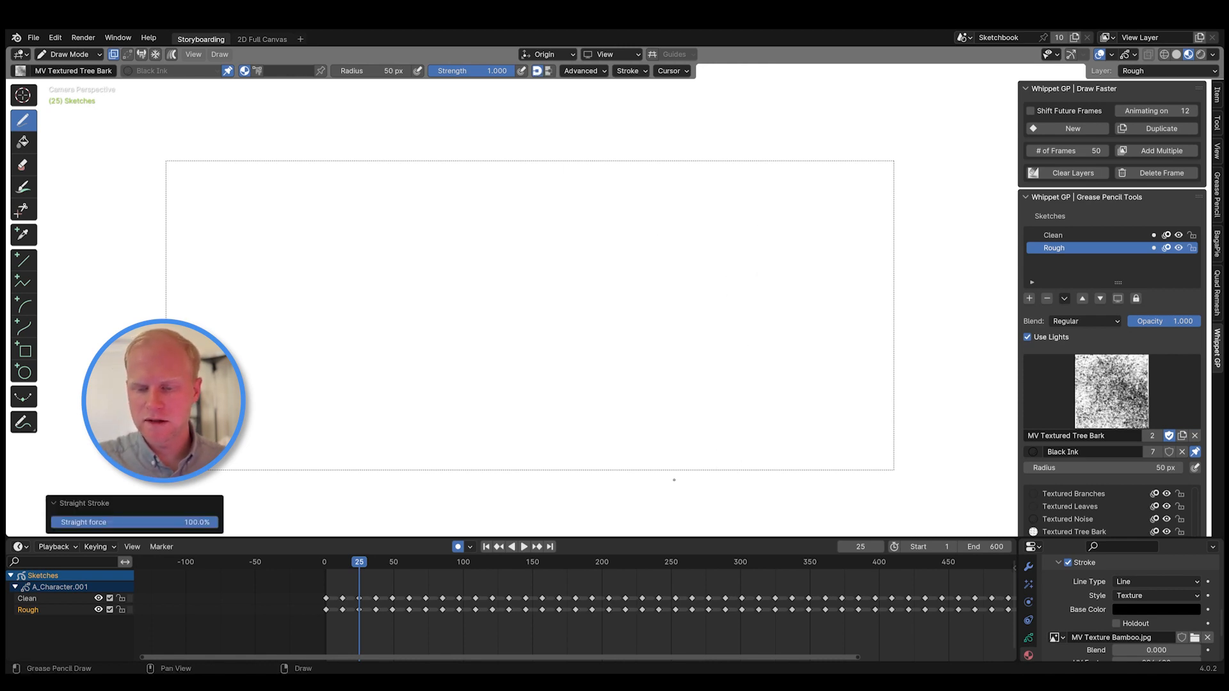
key("ctrl+z")
key("ctrl+z")
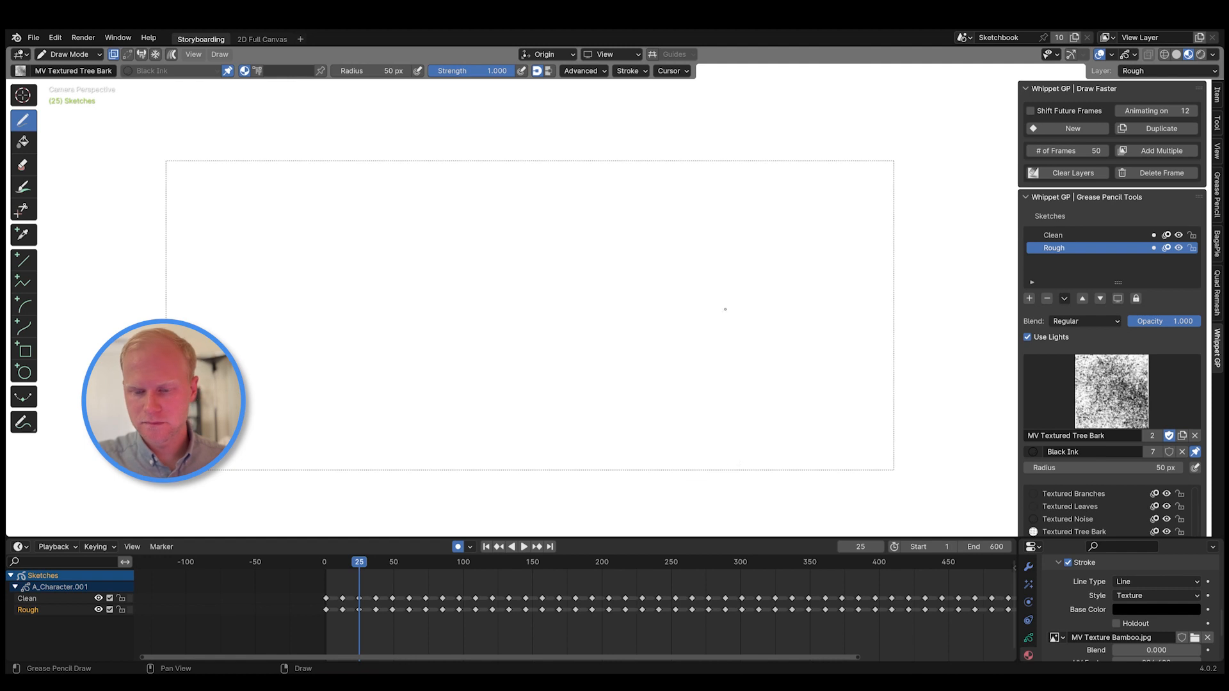
- Draw six roughly vertical tree bark trunks of varying height across the centre and right part of the frame
left_click_drag(670, 178, 677, 453)
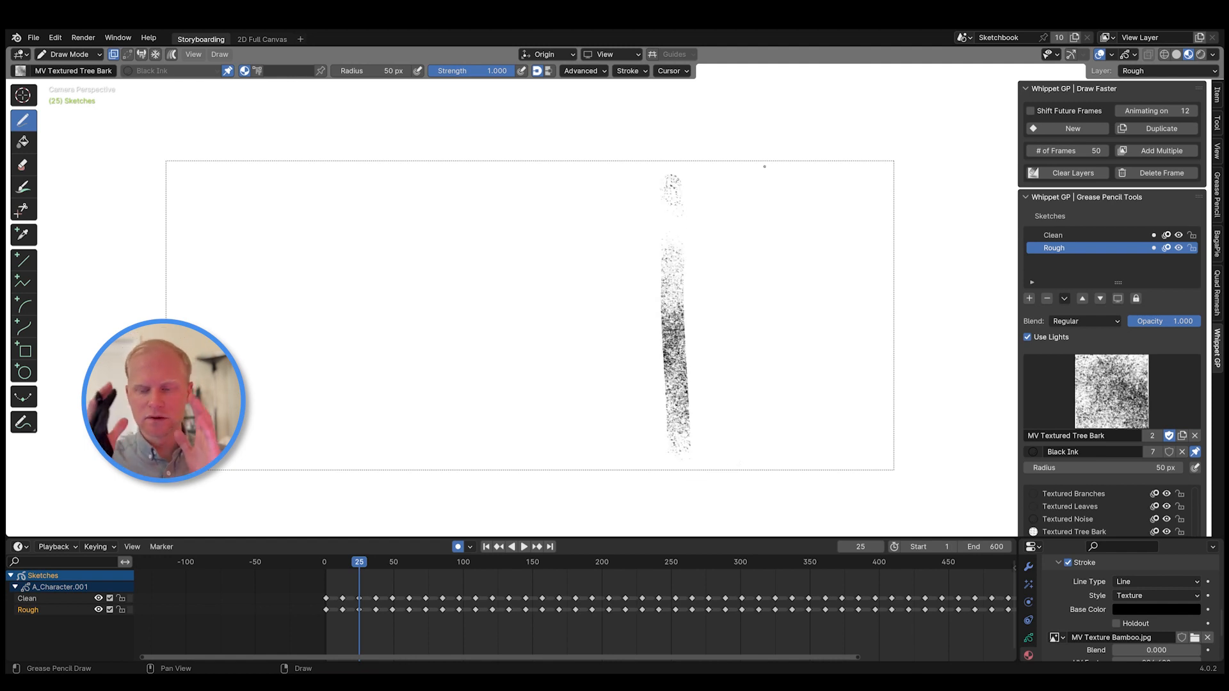
left_click_drag(780, 176, 747, 425)
left_click_drag(829, 195, 796, 394)
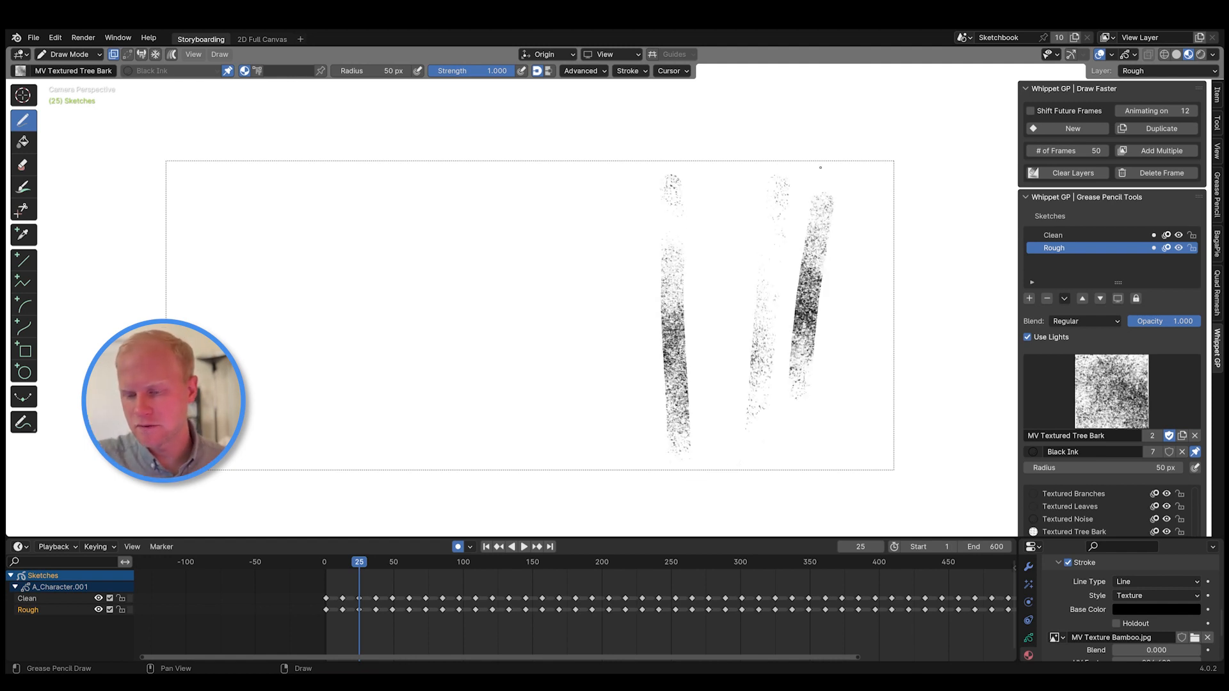
left_click_drag(722, 177, 723, 384)
left_click_drag(643, 247, 618, 448)
left_click_drag(600, 226, 595, 423)
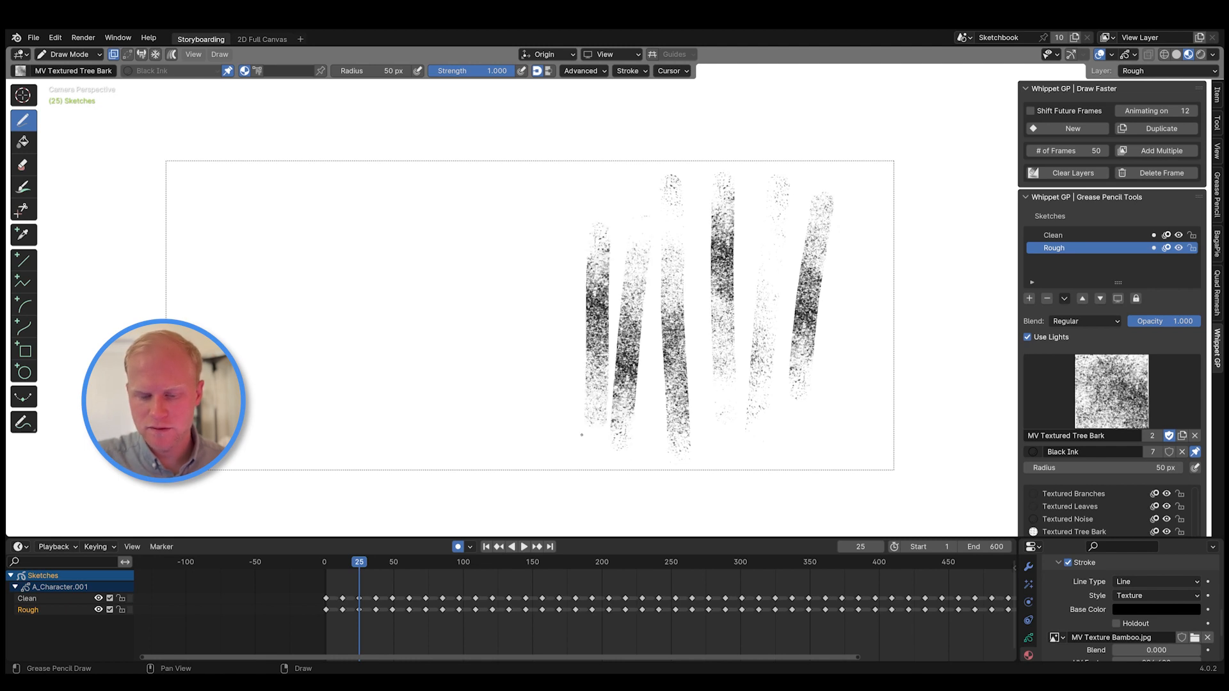
- Extend the row of bark trunks with four more strokes on its left side
left_click_drag(554, 234, 562, 432)
left_click_drag(502, 278, 528, 464)
left_click_drag(465, 195, 462, 458)
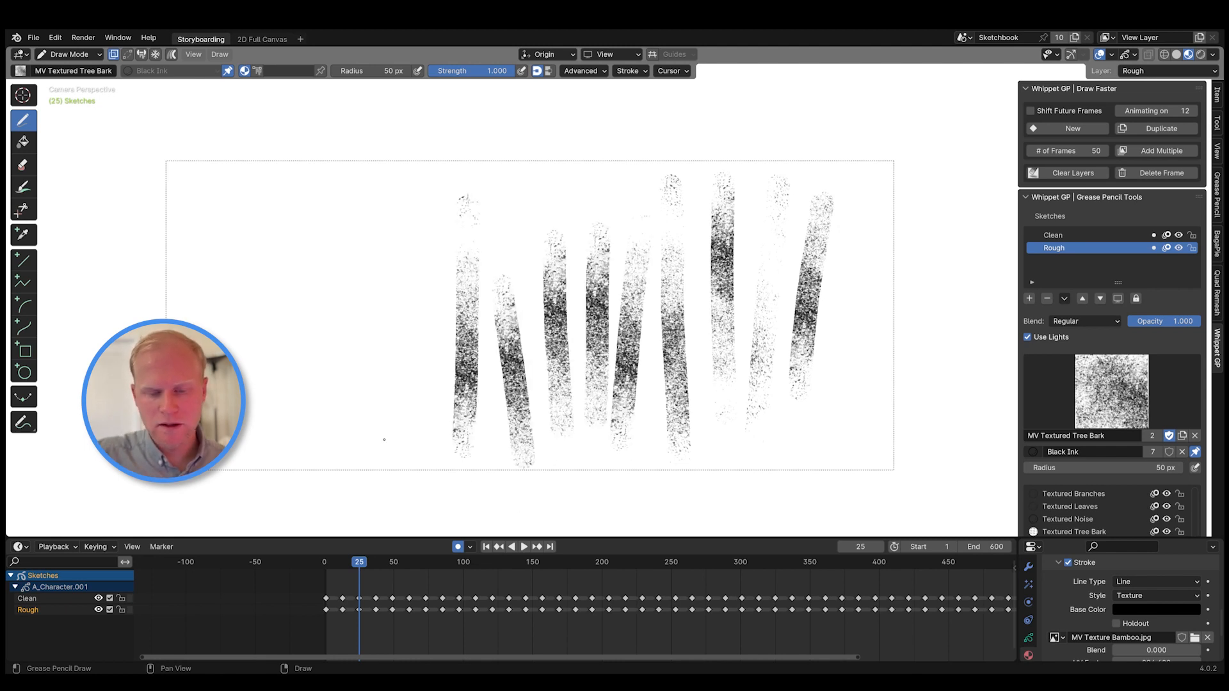
left_click_drag(422, 186, 383, 435)
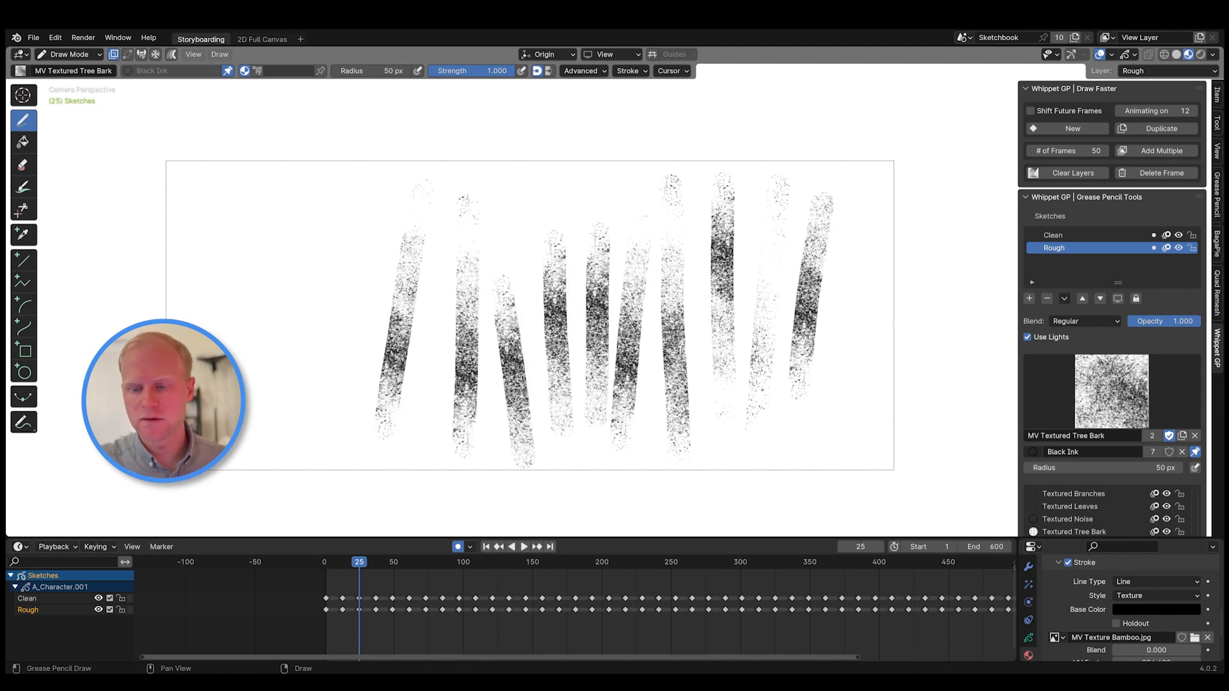
- Add more tree bark strokes along the right edge of the frame, including a short piece below the first one
left_click_drag(865, 168, 844, 374)
left_click_drag(852, 412, 839, 487)
left_click_drag(901, 203, 860, 451)
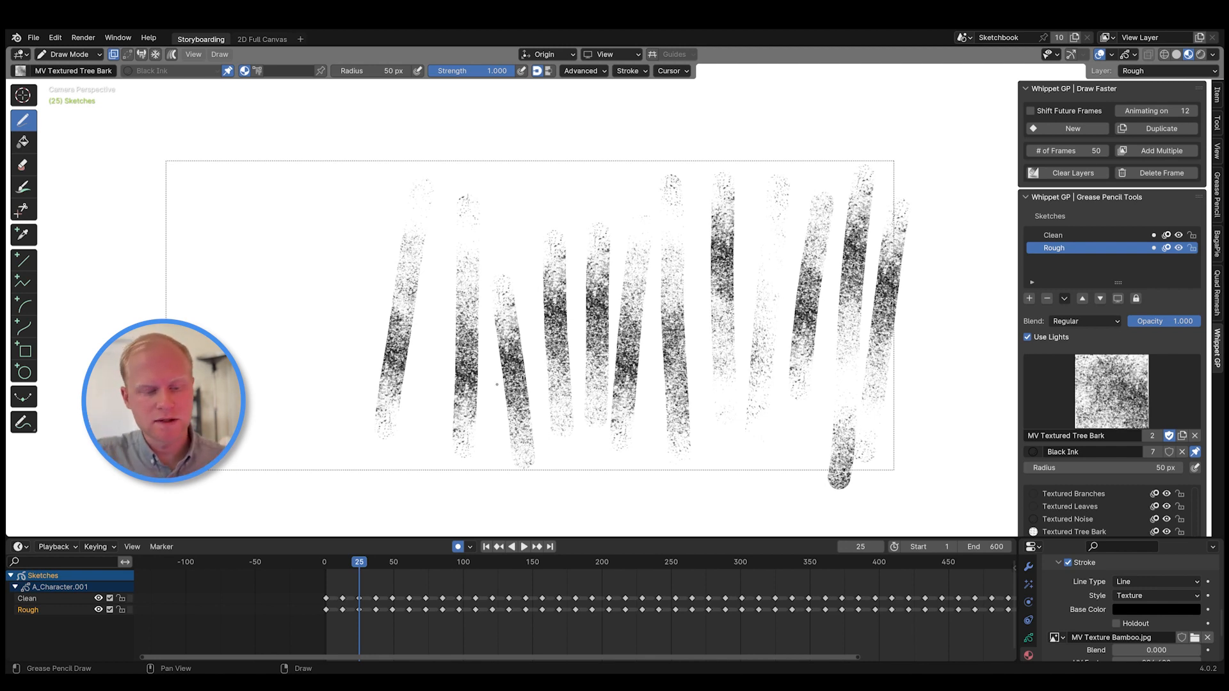
mouse_move(223, 178)
left_mouse_down()
mouse_move(259, 451)
mouse_move(290, 173)
left_mouse_up()
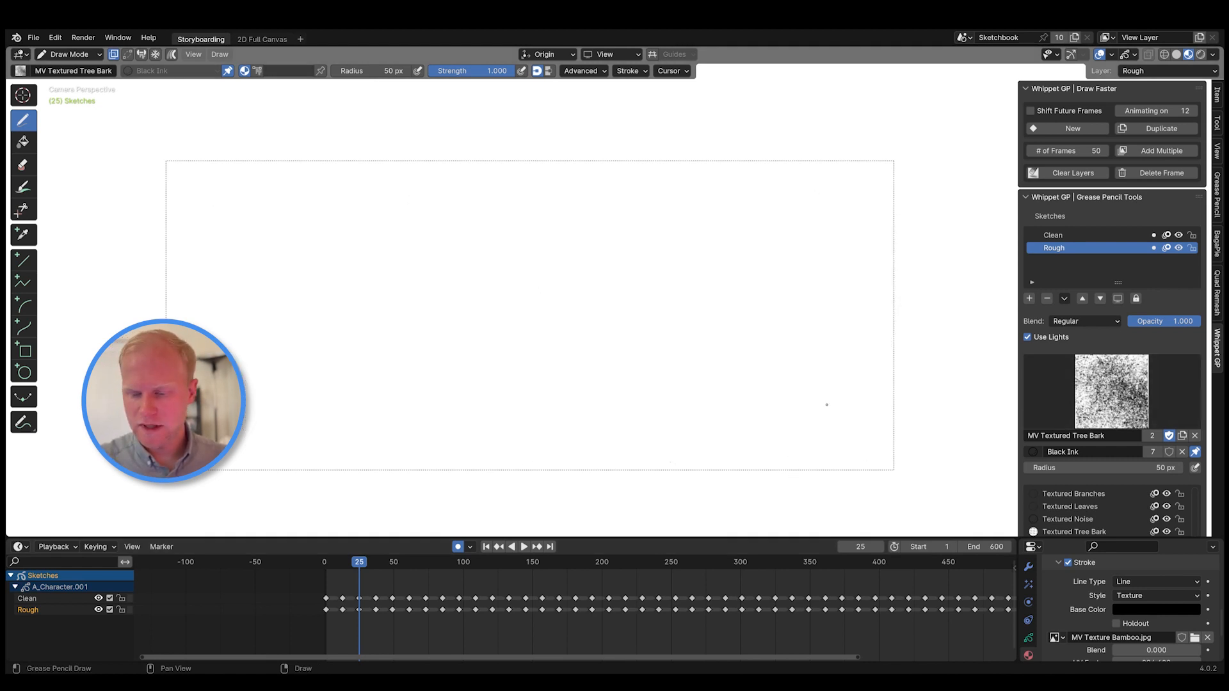
- Set the tree bark brush radius to 75 px
right_click(824, 397)
right_click(845, 395)
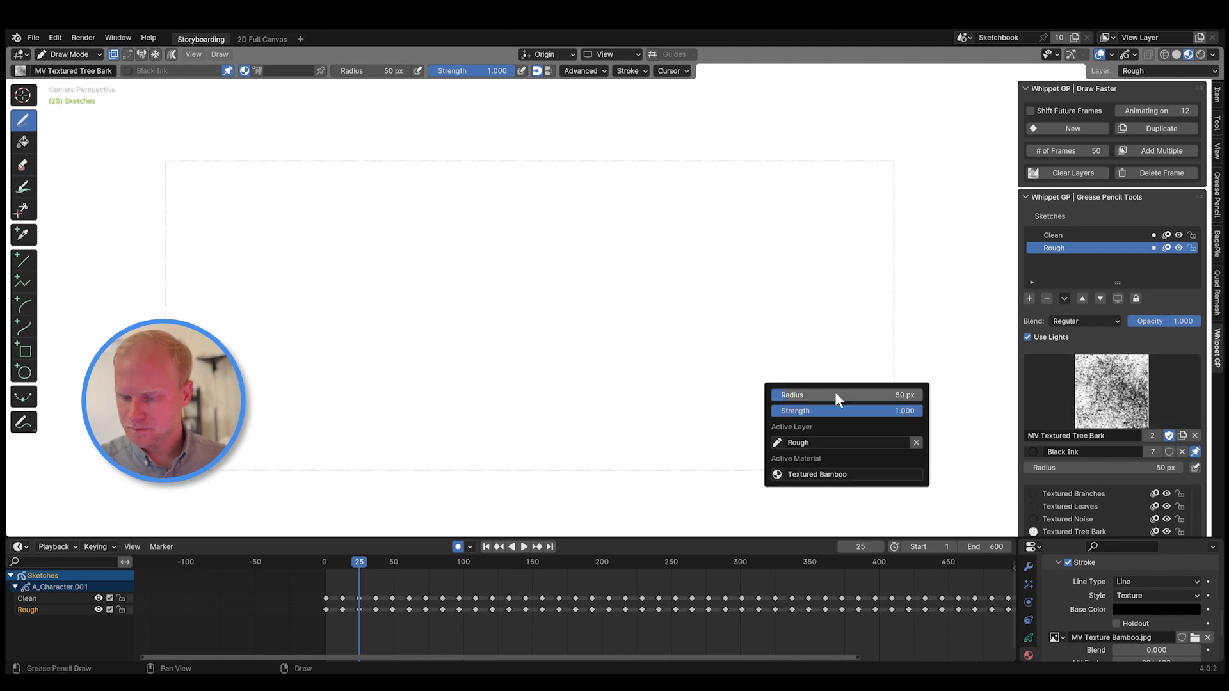
left_click(834, 395)
type("75")
key("Return")
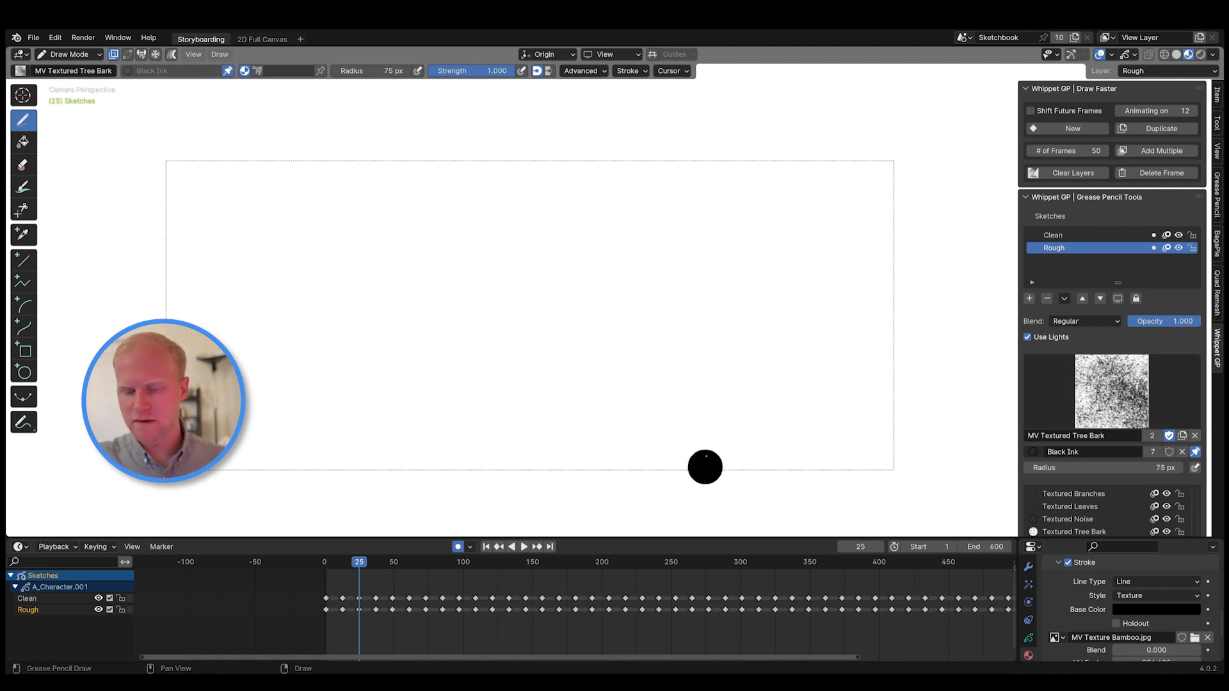
- Draw two wide, full-height bark trunks near the centre of the frame and undo both
left_click_drag(703, 471, 740, 176)
left_click_drag(641, 472, 625, 160)
key("ctrl+z")
key("ctrl+z")
- Switch to the MV Textured Bamboo brush and make two test strokes upward from the frame's lower edge, undoing them
left_click(1067, 398)
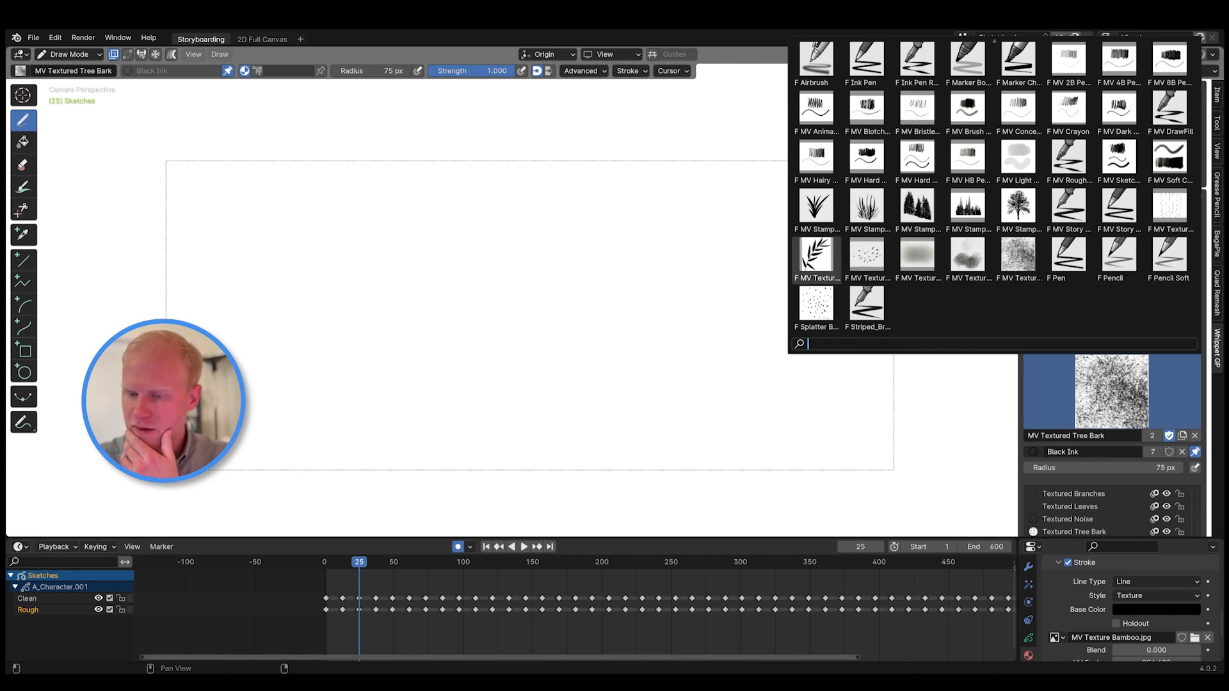
left_click(1170, 205)
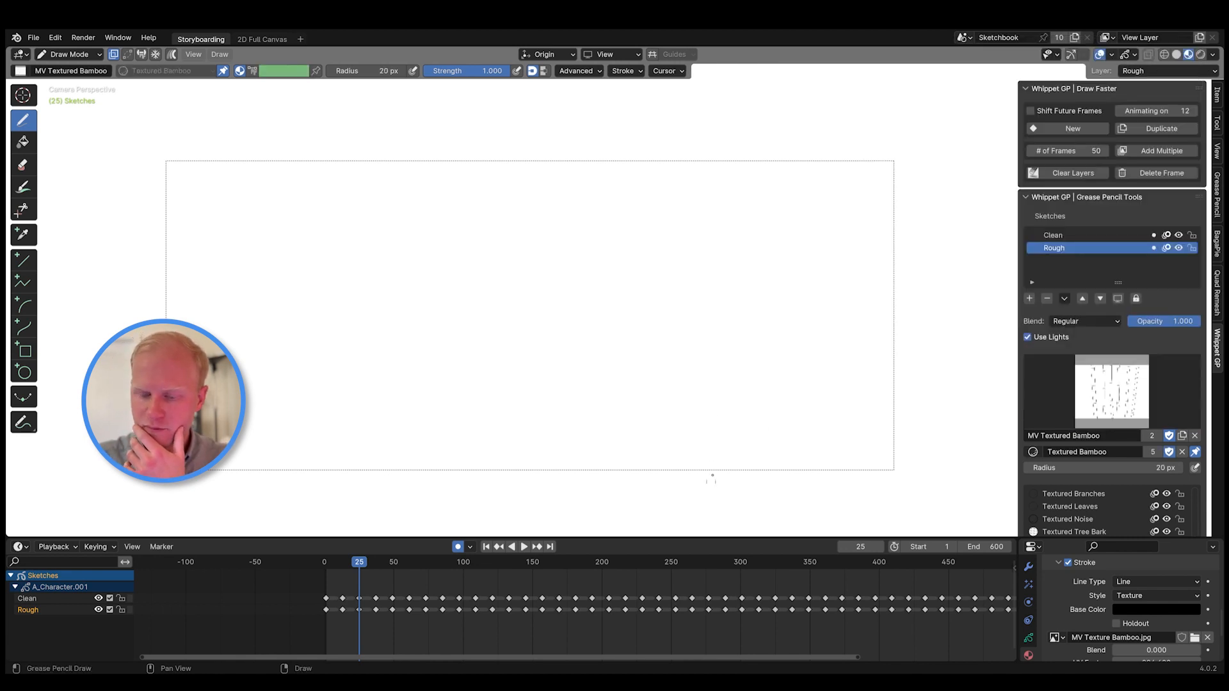
left_click_drag(712, 481, 717, 221)
mouse_move(653, 482)
left_mouse_down()
mouse_move(662, 236)
mouse_move(647, 457)
left_mouse_up()
key("ctrl+z")
key("ctrl+z")
key("ctrl+z")
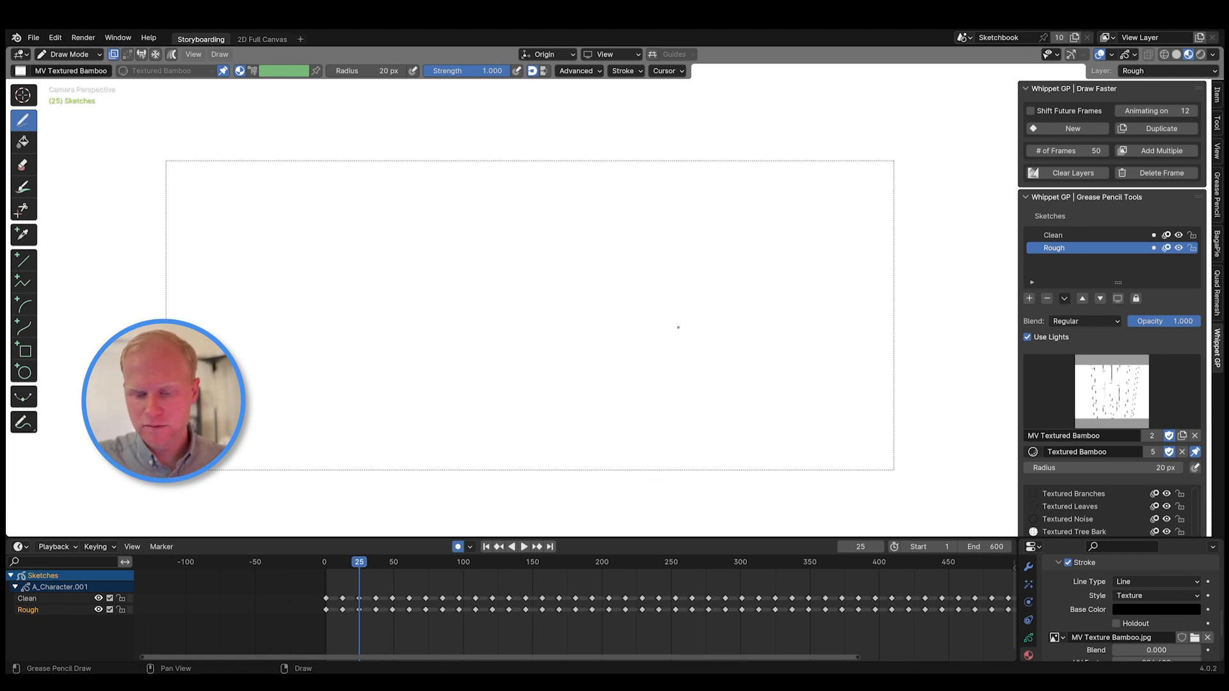
- Draw one tall bamboo stalk near the frame's centre and straighten it with Straight Stroke at 100% force
left_click_drag(642, 197, 652, 472)
right_click(650, 384)
left_click(651, 384)
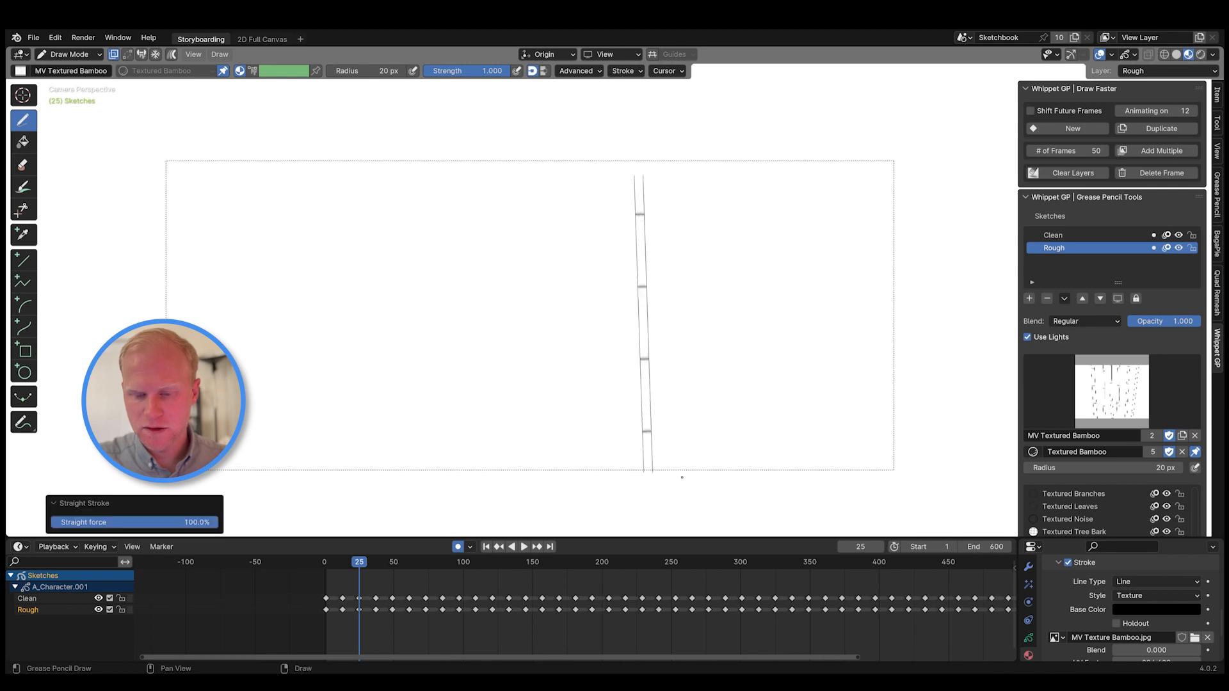
- Choose the MV Textured Bamboo Leaves brush and draw drooping leaf branches outward on both sides of the stalk's upper part
left_click(1091, 365)
left_click(810, 261)
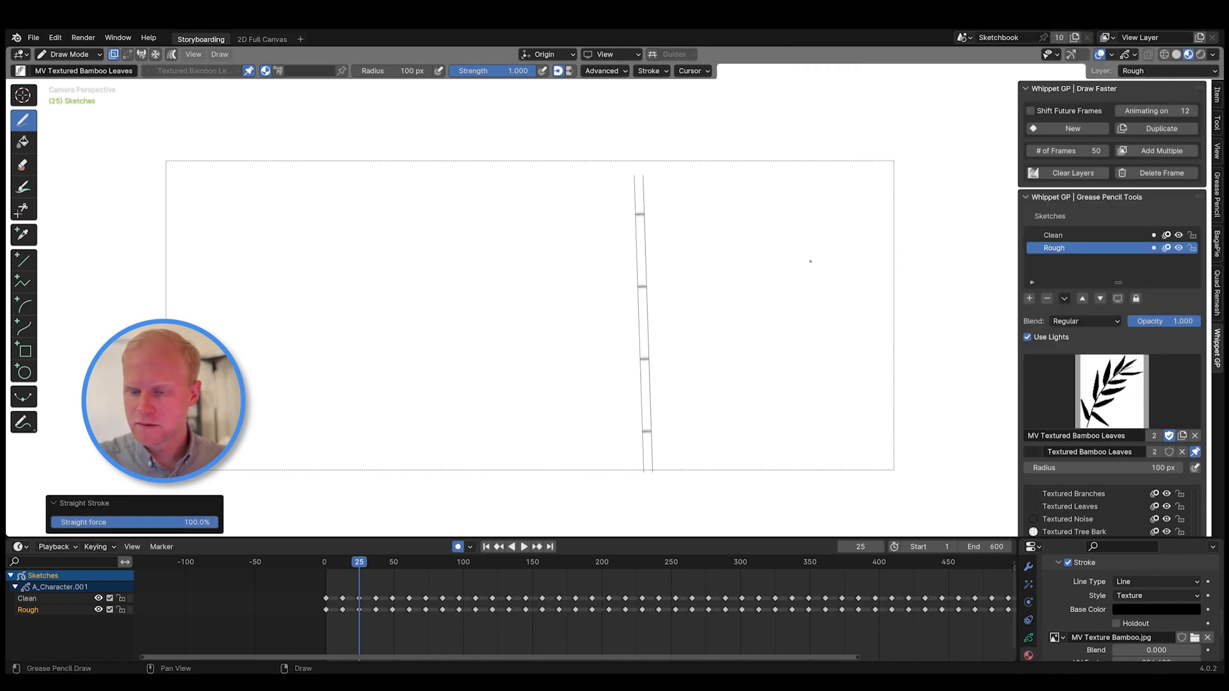
mouse_move(654, 178)
left_mouse_down()
mouse_move(702, 180)
mouse_move(762, 233)
mouse_move(758, 174)
mouse_move(620, 262)
mouse_move(557, 277)
mouse_move(543, 234)
left_mouse_up()
key("ctrl+z")
left_click_drag(630, 208, 535, 160)
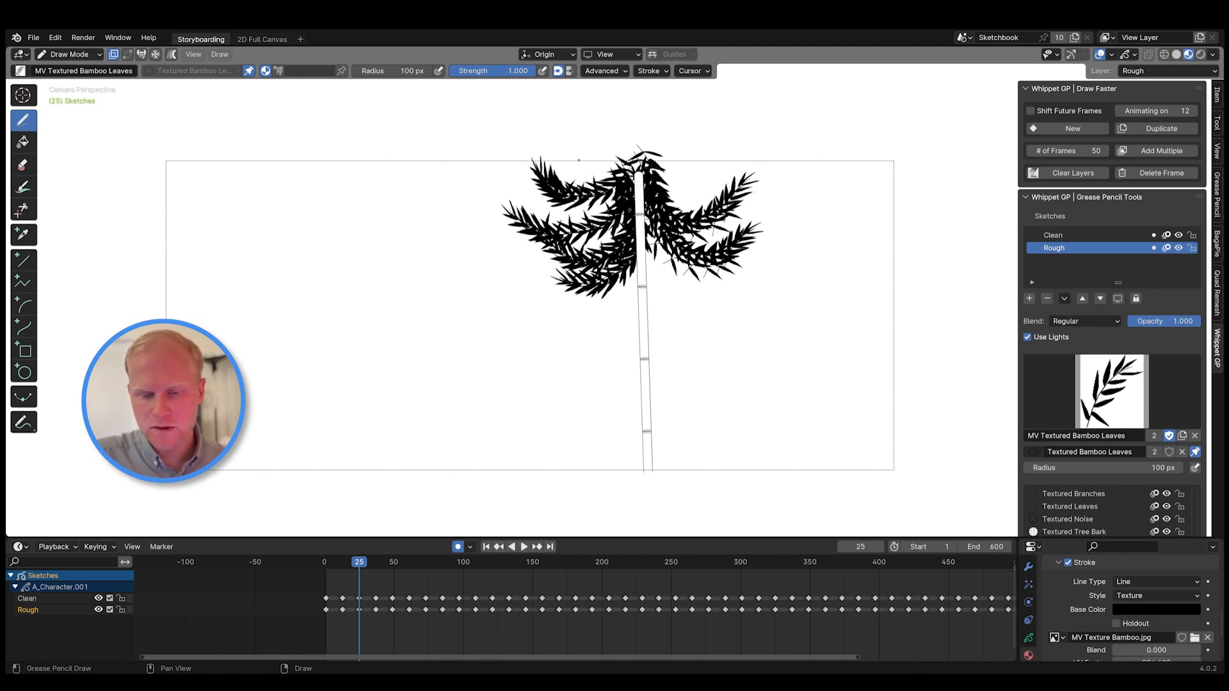
left_click_drag(626, 256, 560, 299)
left_click_drag(647, 218, 723, 302)
- Turn off Draw Strokes on Back and draw more leaf branches across the front of the bamboo stalk
right_click(726, 304)
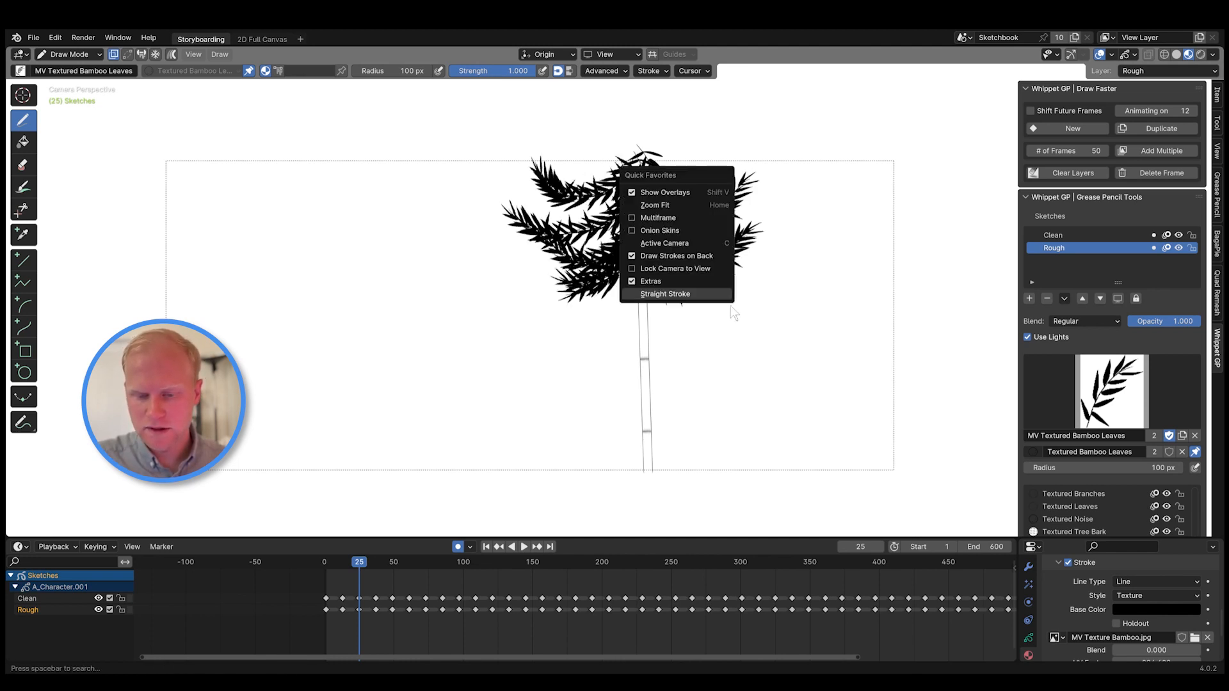
right_click(710, 245)
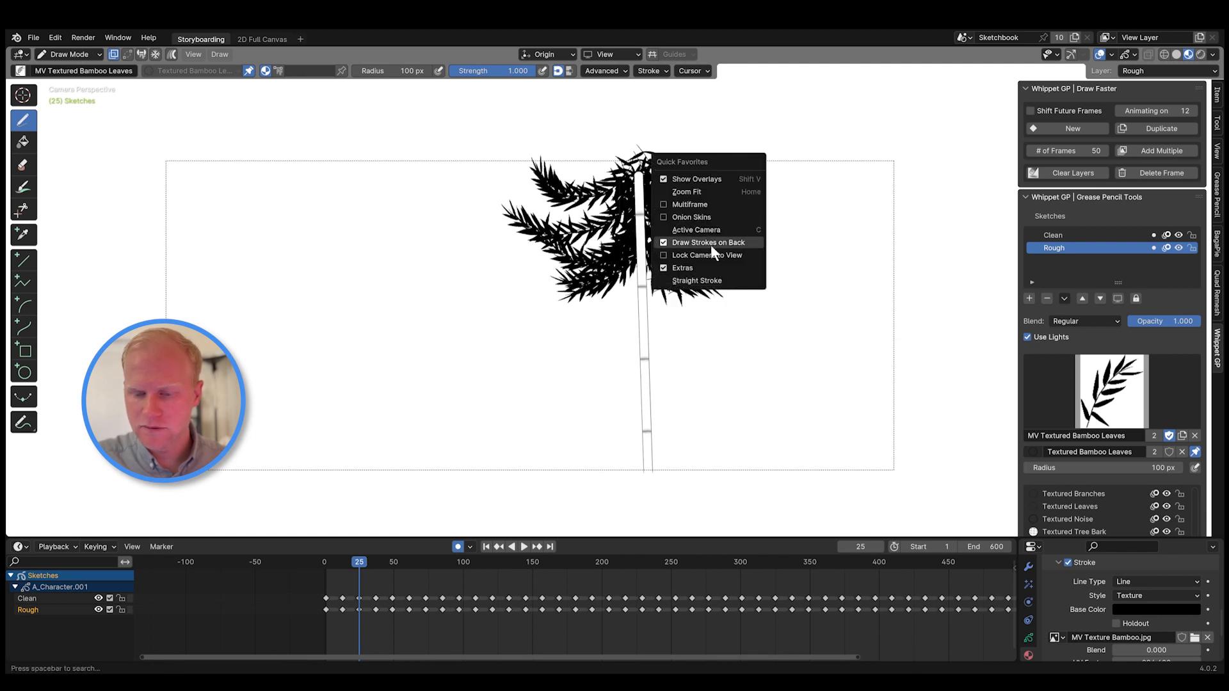
mouse_move(637, 154)
left_mouse_down()
mouse_move(684, 301)
mouse_move(640, 224)
mouse_move(698, 349)
left_mouse_up()
mouse_move(646, 236)
left_mouse_down()
mouse_move(595, 333)
mouse_move(541, 352)
left_mouse_up()
mouse_move(627, 269)
left_mouse_down()
mouse_move(508, 301)
mouse_move(770, 263)
left_mouse_up()
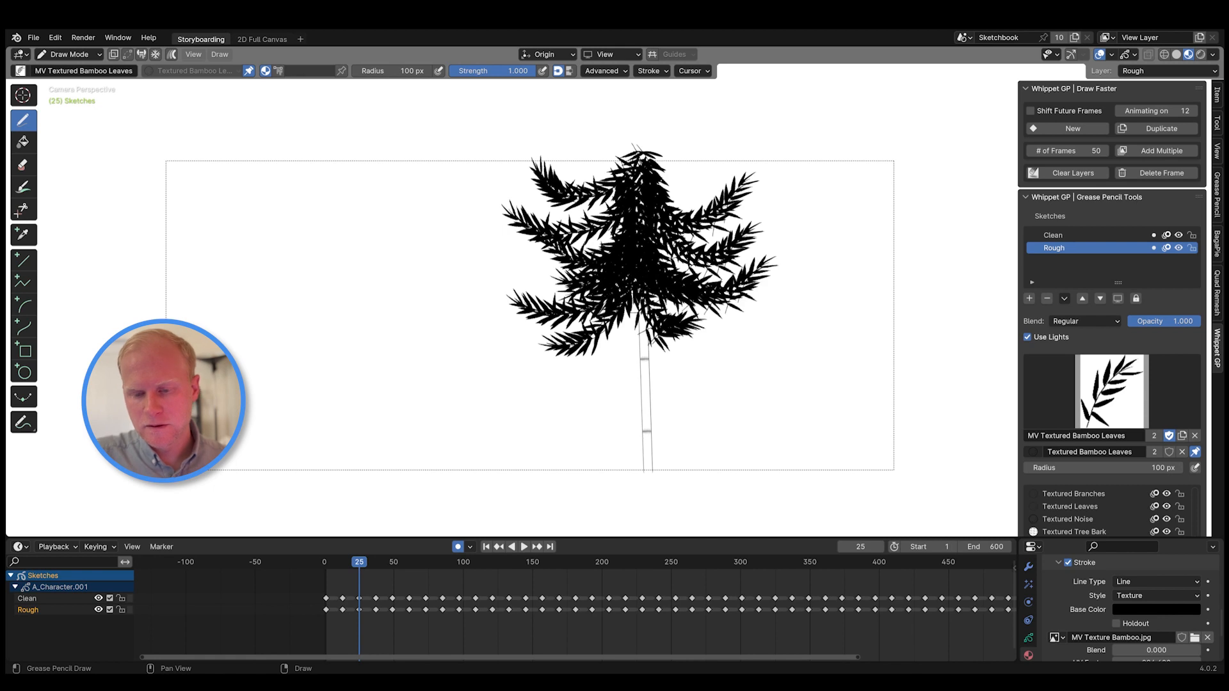
- Add another leaf branch at the bamboo's upper left and place two duplicates of the whole plant to its left in Edit Mode
mouse_move(635, 164)
left_mouse_down()
mouse_move(747, 155)
mouse_move(520, 183)
mouse_move(554, 107)
left_mouse_up()
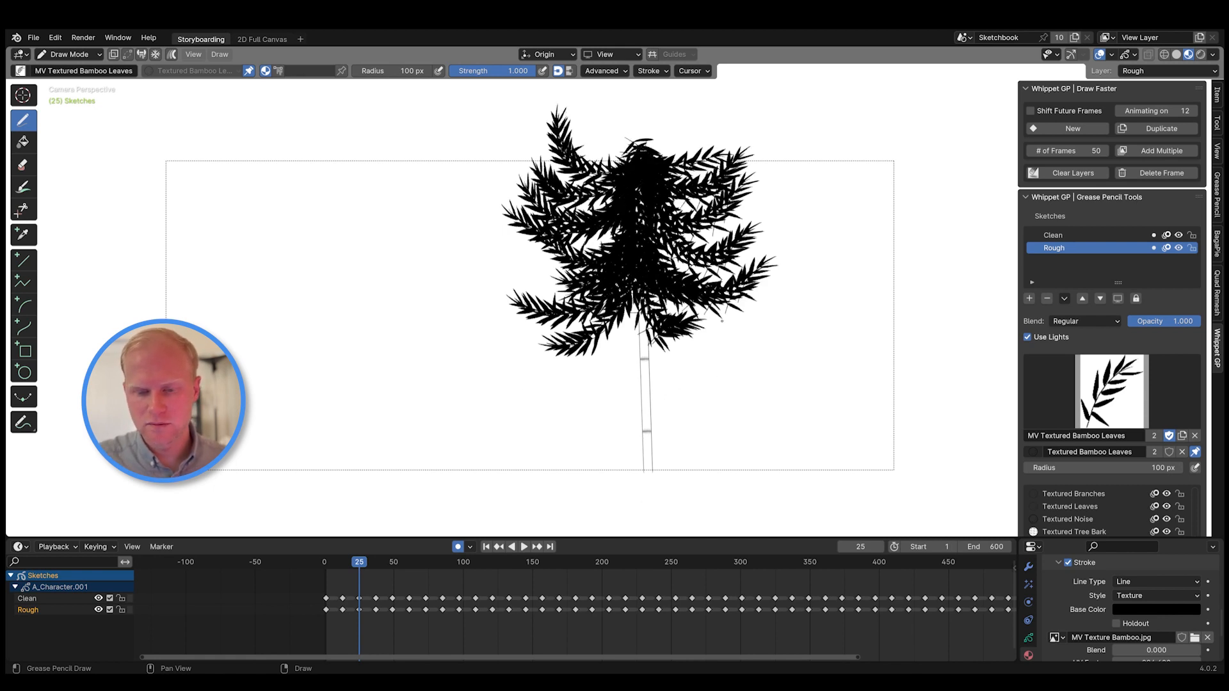
key("Tab")
key("shift+d")
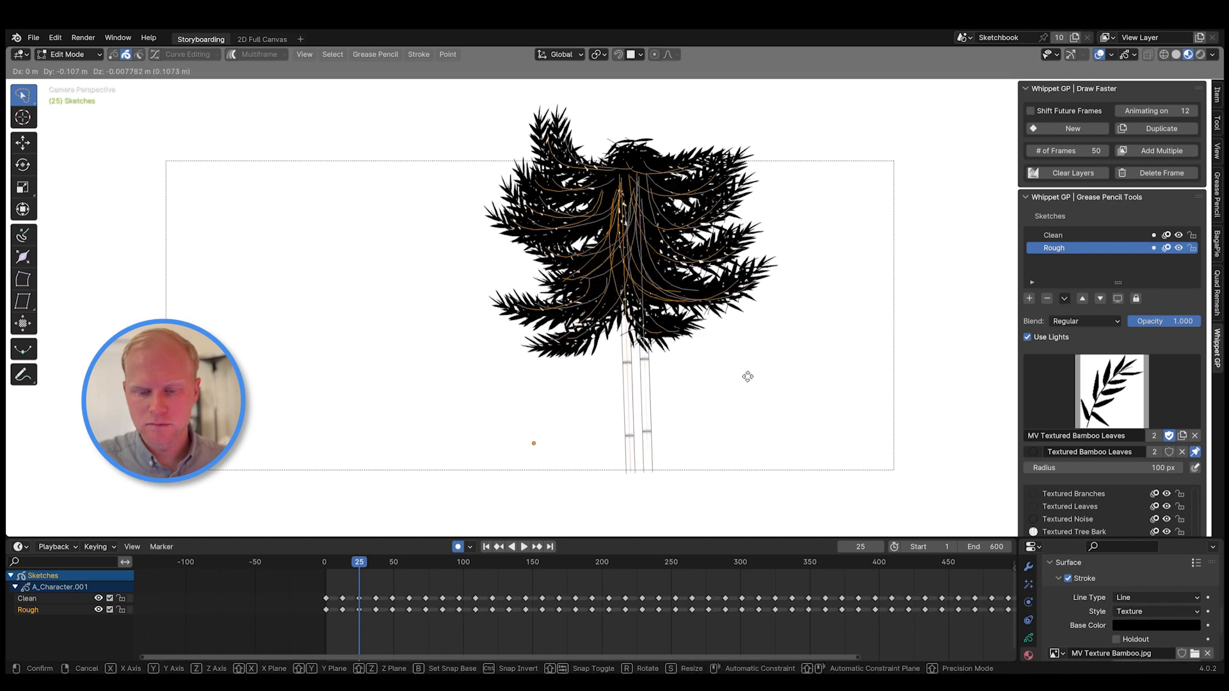
left_click(573, 368)
key("shift+d")
left_click(390, 382)
key("Tab")
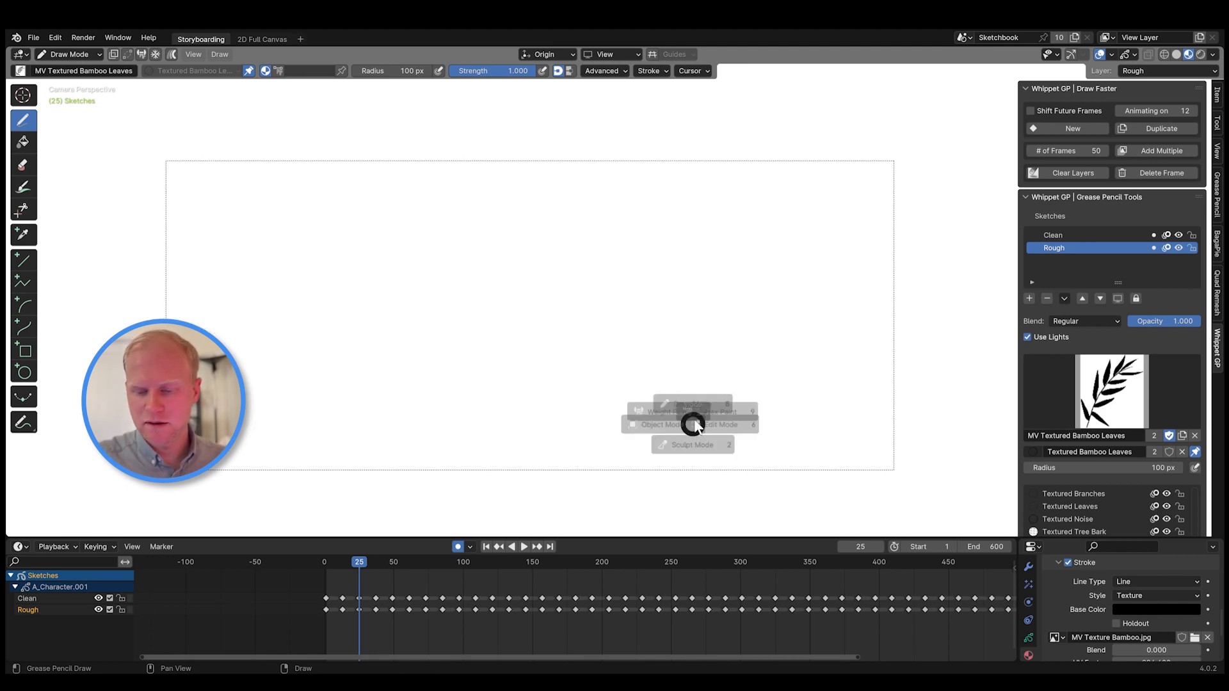
- Make several bamboo leaf test strokes in the frame's lower half, clearing the unwanted ones and keeping one upright branch
mouse_move(681, 269)
left_mouse_down()
mouse_move(690, 349)
mouse_move(736, 269)
mouse_move(654, 272)
mouse_move(535, 372)
left_mouse_up()
mouse_move(634, 366)
left_mouse_down()
mouse_move(624, 387)
mouse_move(673, 419)
left_mouse_up()
left_click_drag(673, 391, 710, 368)
mouse_move(724, 453)
left_mouse_down()
mouse_move(741, 391)
mouse_move(776, 400)
left_mouse_up()
mouse_move(727, 467)
left_mouse_down()
mouse_move(754, 417)
mouse_move(706, 410)
mouse_move(726, 476)
mouse_move(749, 379)
left_mouse_up()
key("x")
key("x")
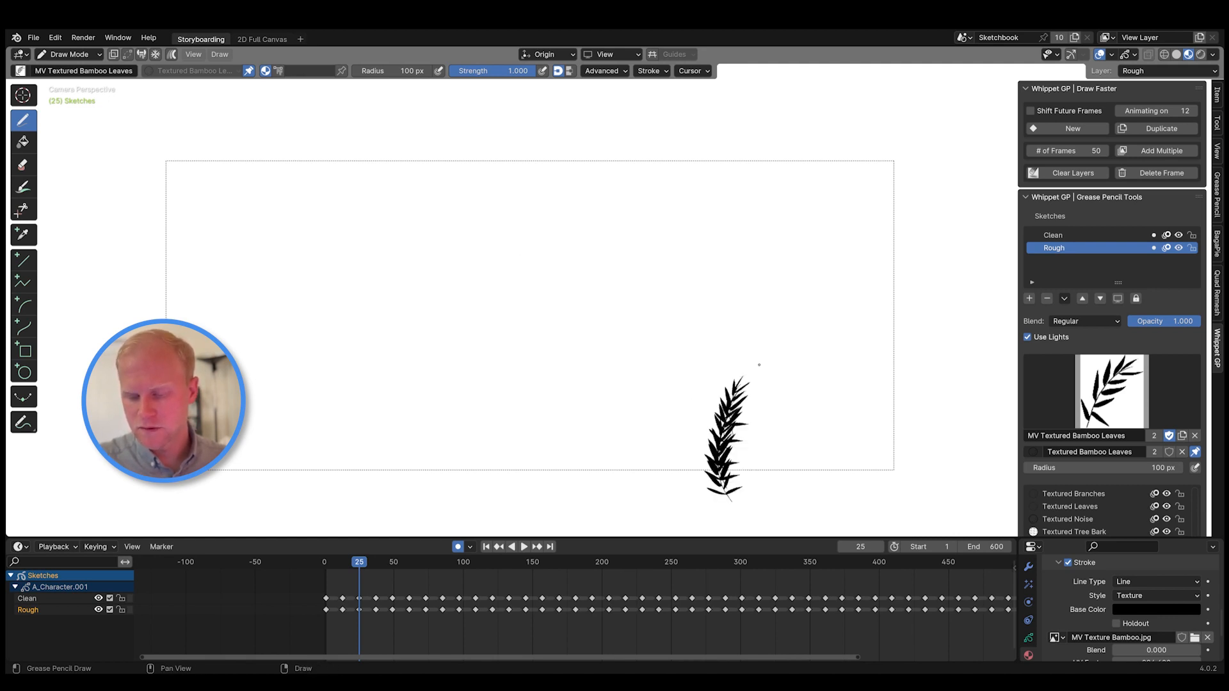
- Draw upright and outward-leaning bamboo leaf branches along the frame's lower edge to form a dense bush
left_click_drag(704, 493, 673, 388)
left_click_drag(672, 511, 628, 348)
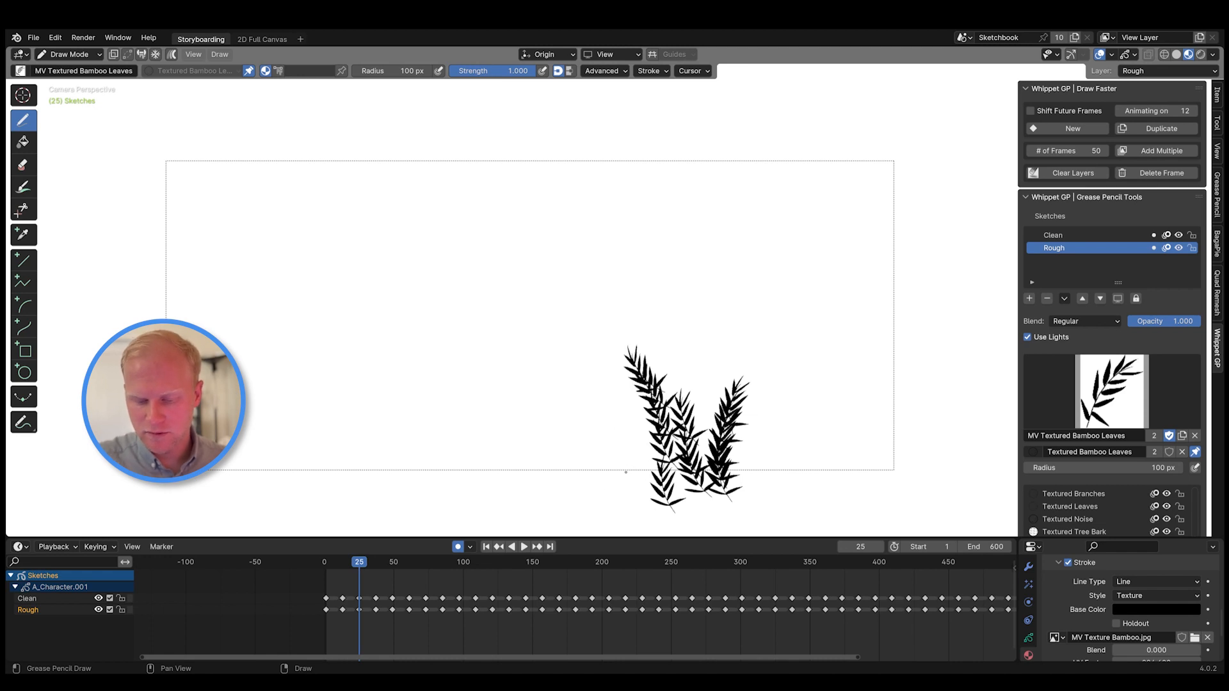
mouse_move(611, 505)
left_mouse_down()
mouse_move(569, 371)
mouse_move(580, 397)
left_mouse_up()
mouse_move(640, 506)
left_mouse_down()
mouse_move(624, 406)
mouse_move(662, 349)
left_mouse_up()
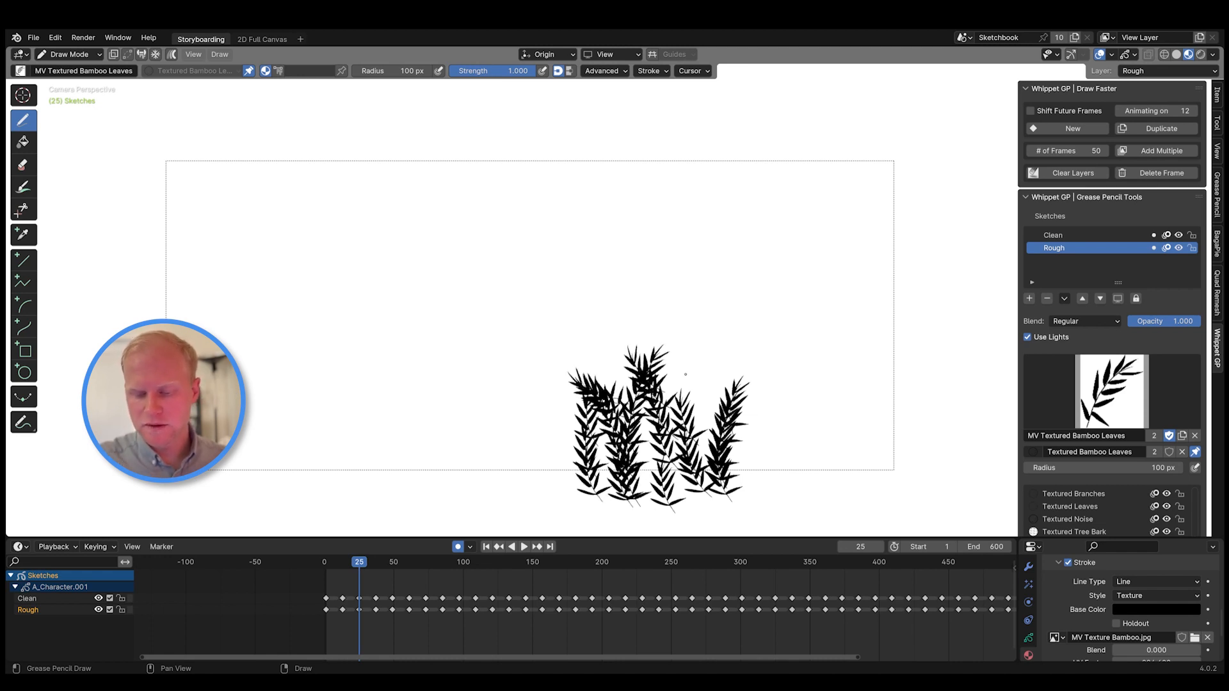
mouse_move(744, 505)
left_mouse_down()
mouse_move(742, 445)
mouse_move(765, 384)
left_mouse_up()
mouse_move(757, 488)
left_mouse_down()
mouse_move(762, 423)
mouse_move(808, 358)
left_mouse_up()
mouse_move(769, 502)
left_mouse_down()
mouse_move(792, 419)
mouse_move(826, 386)
left_mouse_up()
left_click_drag(776, 469, 817, 414)
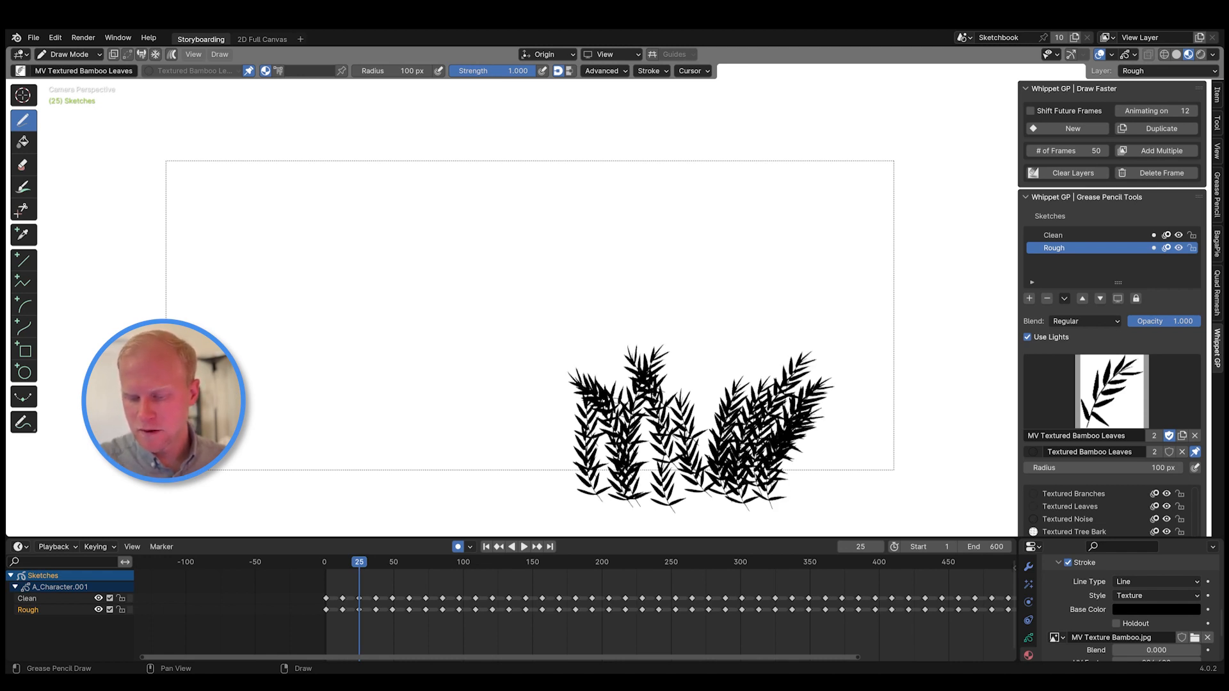
left_click_drag(707, 515, 685, 365)
mouse_move(710, 474)
left_mouse_down()
mouse_move(784, 352)
mouse_move(682, 358)
mouse_move(849, 409)
left_mouse_up()
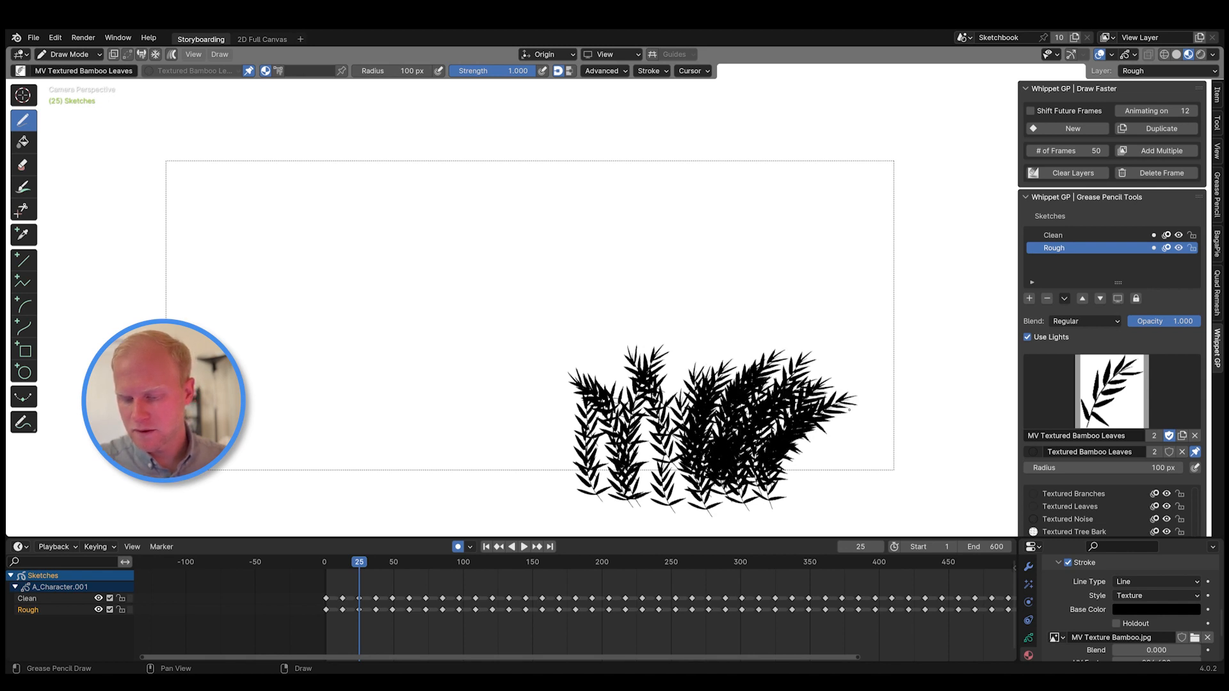
left_click_drag(771, 493, 872, 436)
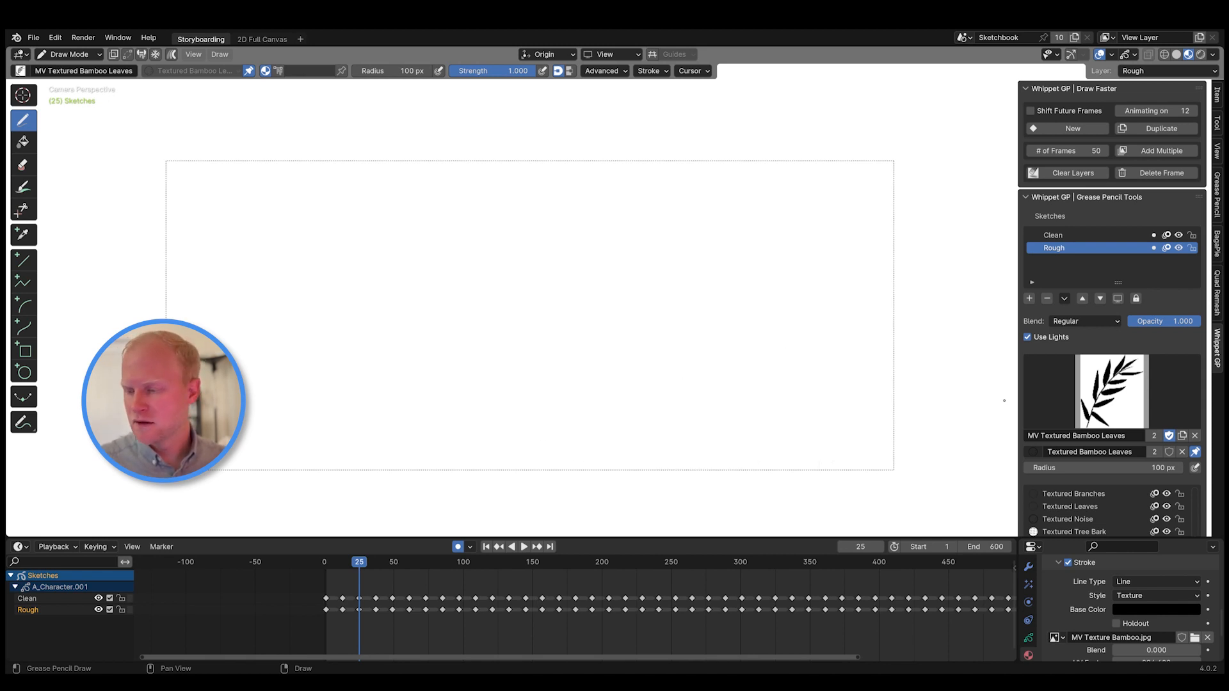
- Choose the MV Textured Leaves brush and paint leafy test strokes in the upper part of the frame
left_click(1063, 393)
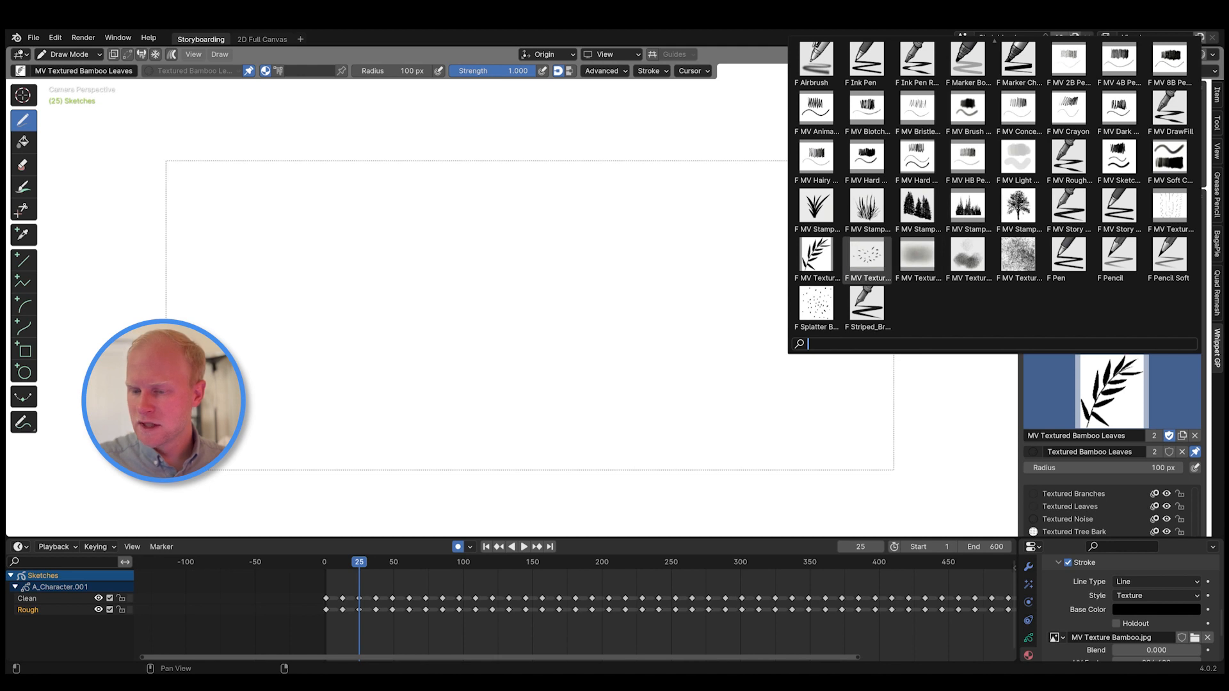
left_click(867, 256)
mouse_move(669, 234)
left_mouse_down()
mouse_move(710, 259)
mouse_move(736, 231)
mouse_move(778, 217)
mouse_move(813, 234)
mouse_move(749, 246)
mouse_move(624, 237)
left_mouse_up()
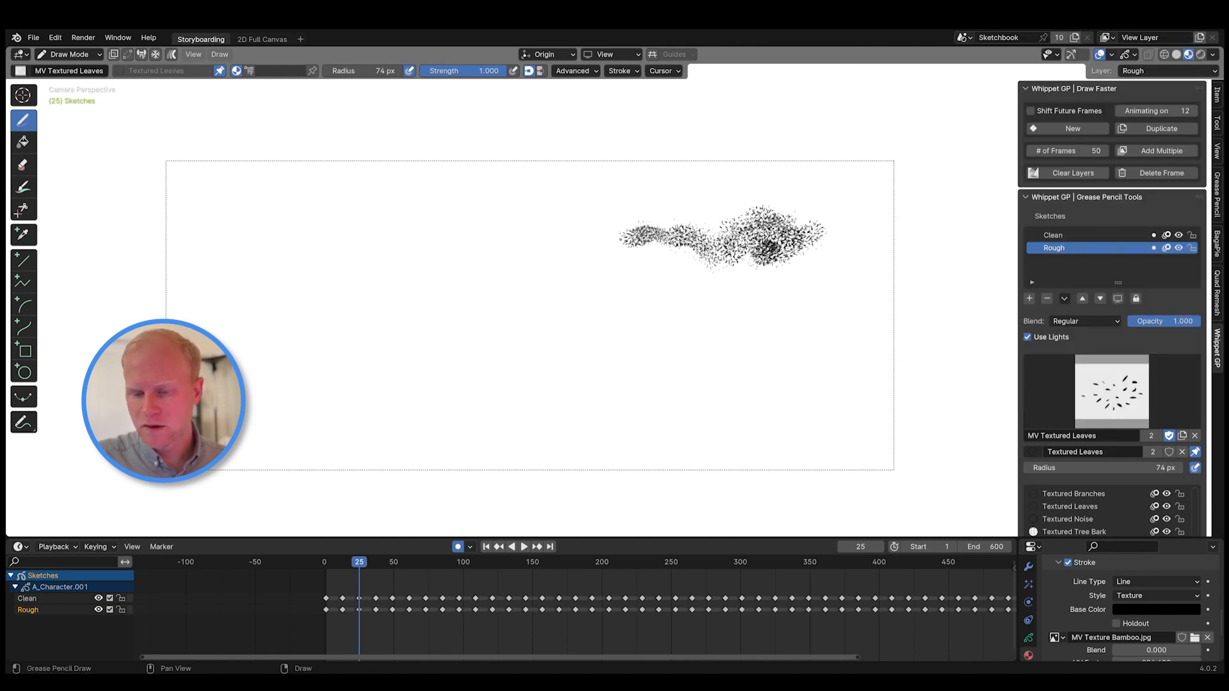
left_click(675, 301)
mouse_move(643, 299)
left_mouse_down()
mouse_move(604, 298)
mouse_move(643, 247)
mouse_move(665, 256)
left_mouse_up()
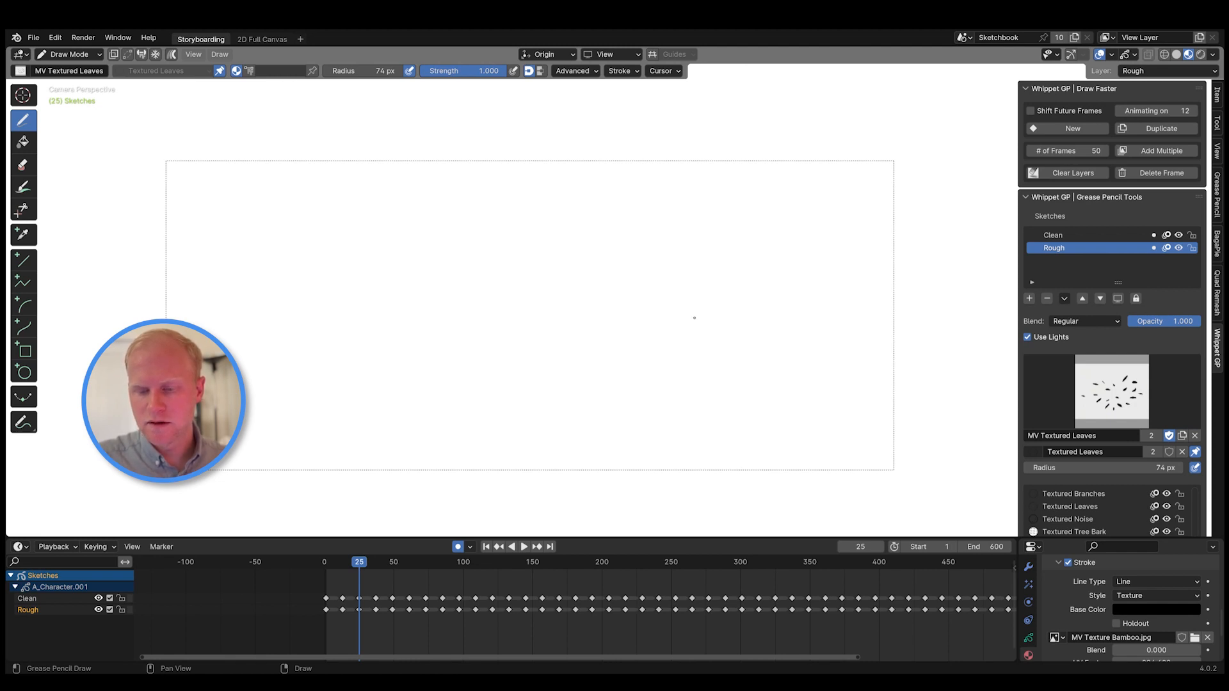
- Increase the leaves brush radius to 116 px and paint a large, dense foliage crown in the frame's upper part
right_click(704, 302)
left_click_drag(705, 301, 728, 293)
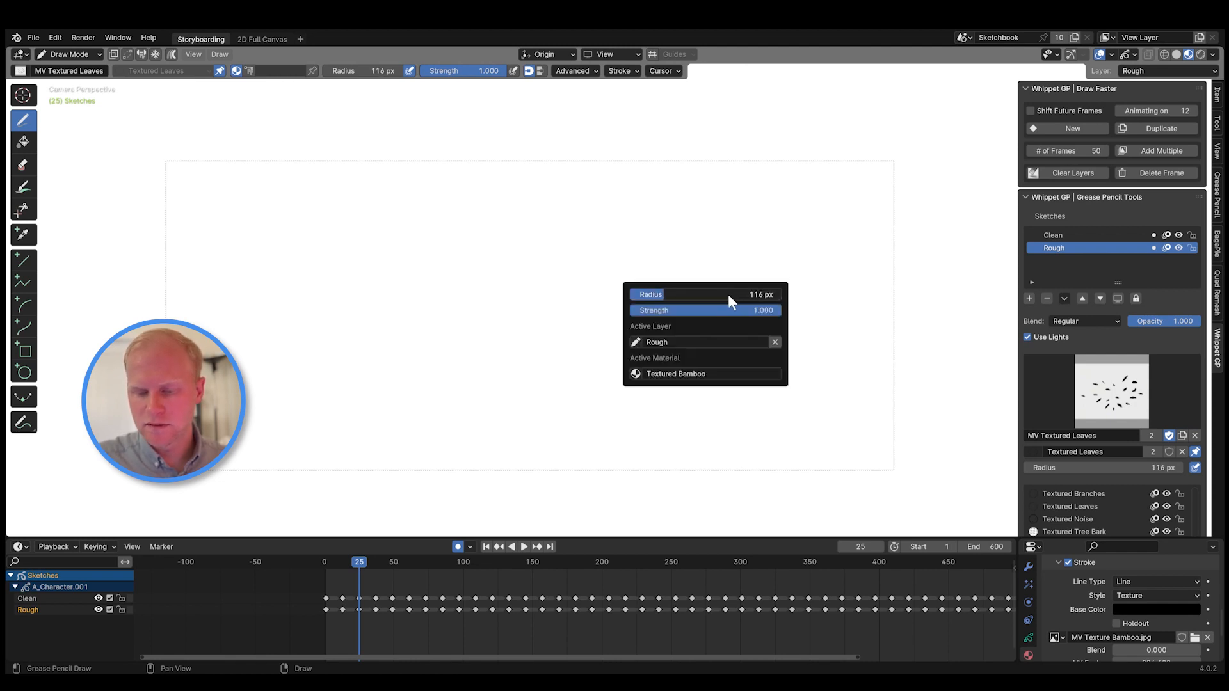
left_click_drag(677, 208, 669, 304)
mouse_move(716, 223)
left_mouse_down()
mouse_move(711, 192)
mouse_move(790, 211)
mouse_move(736, 307)
mouse_move(647, 183)
mouse_move(651, 260)
mouse_move(709, 269)
mouse_move(601, 253)
mouse_move(637, 201)
mouse_move(634, 287)
mouse_move(554, 288)
left_mouse_up()
- Switch the brush to Color Attribute colouring and paint more leaf clusters on the foliage's lower right and left side
left_click(248, 71)
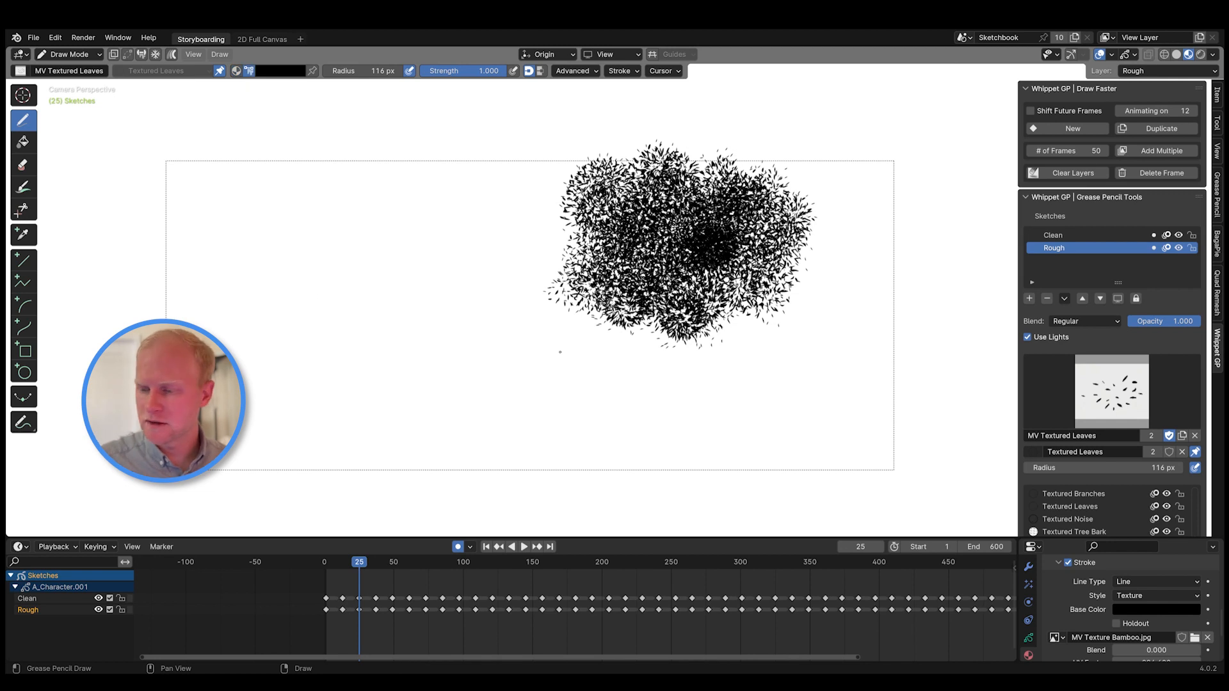
mouse_move(822, 294)
left_mouse_down()
mouse_move(745, 374)
mouse_move(742, 409)
mouse_move(701, 368)
mouse_move(793, 307)
mouse_move(788, 288)
mouse_move(724, 272)
mouse_move(701, 330)
left_mouse_up()
mouse_move(682, 256)
left_mouse_down()
mouse_move(631, 308)
mouse_move(669, 342)
left_mouse_up()
left_click_drag(762, 249, 701, 368)
mouse_move(793, 266)
left_mouse_down()
mouse_move(723, 390)
mouse_move(754, 416)
left_mouse_up()
left_click_drag(811, 274, 807, 278)
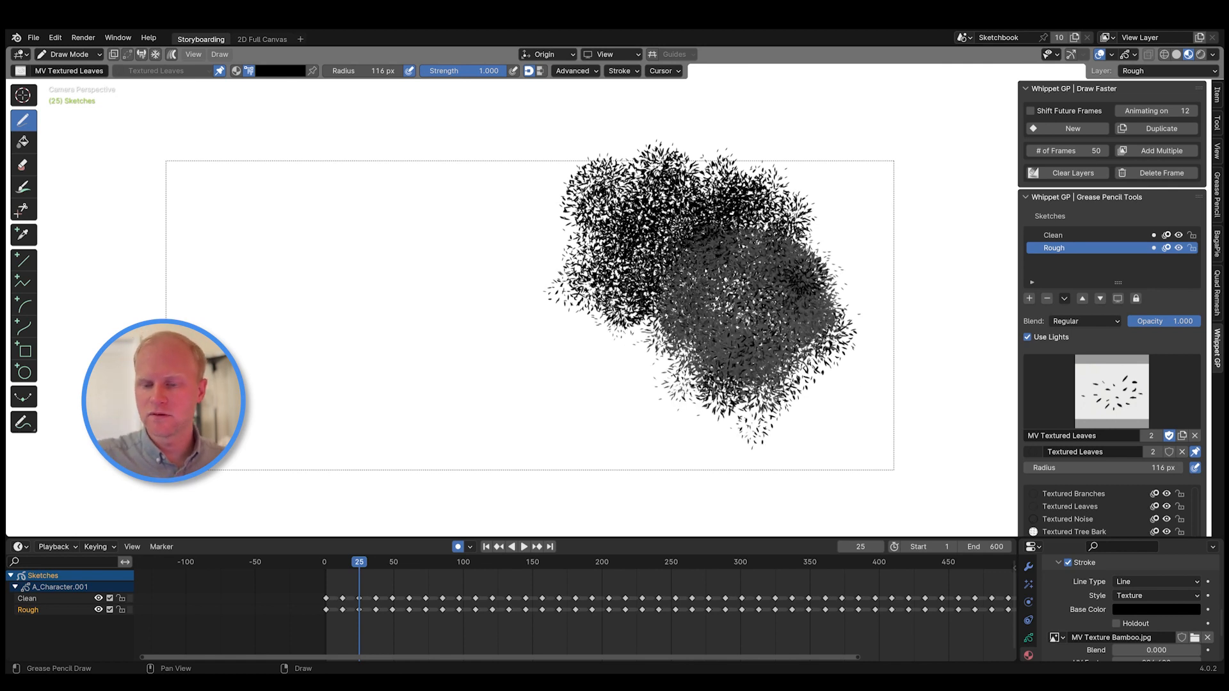
mouse_move(580, 214)
left_mouse_down()
mouse_move(521, 301)
mouse_move(531, 346)
left_mouse_up()
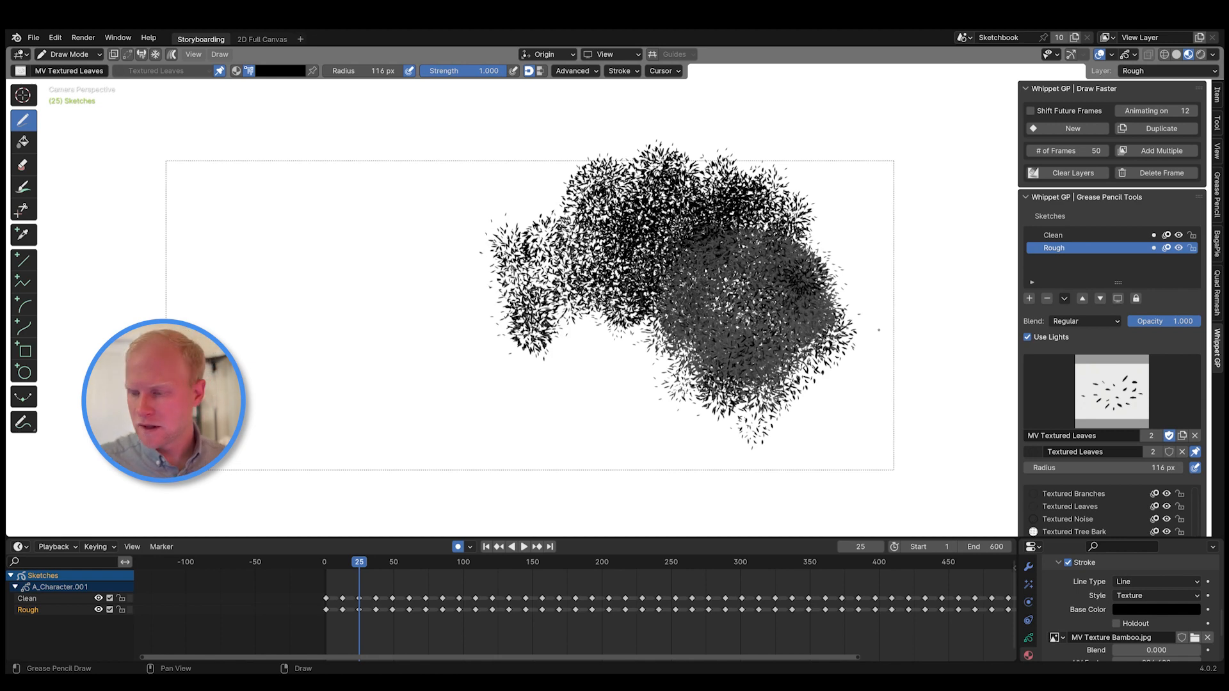
- Choose the MV Crayon brush, undo its green test stroke and switch the brush to material colour
left_click(1116, 392)
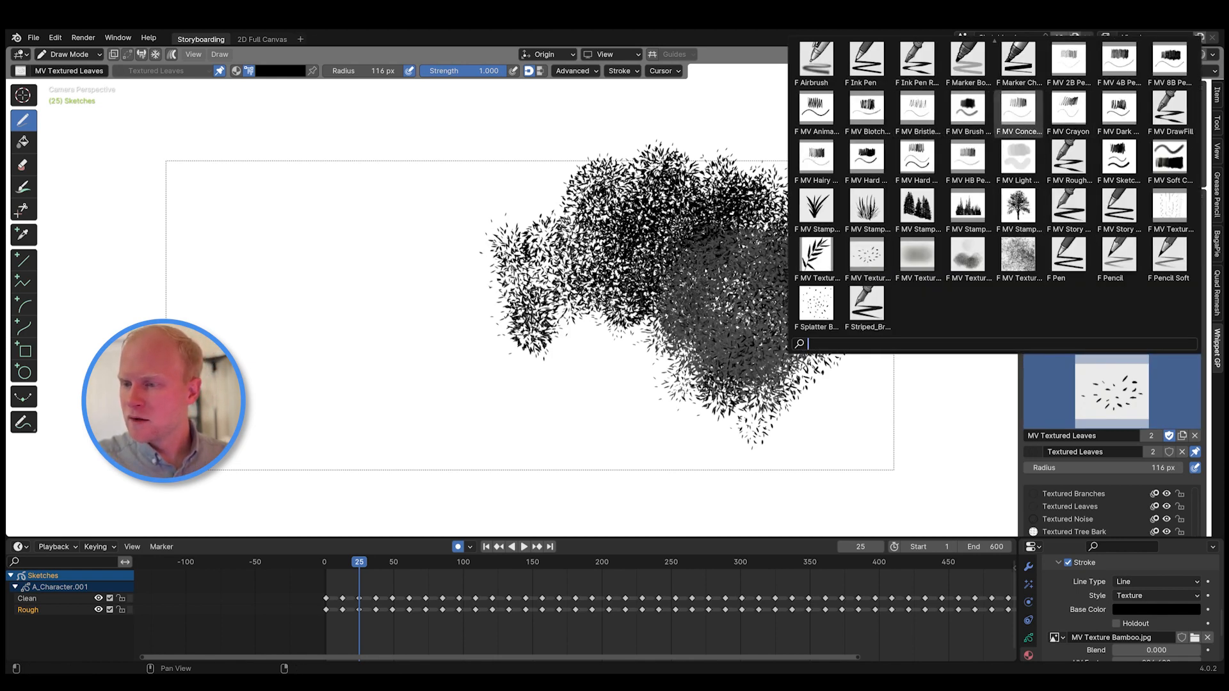
left_click(1068, 110)
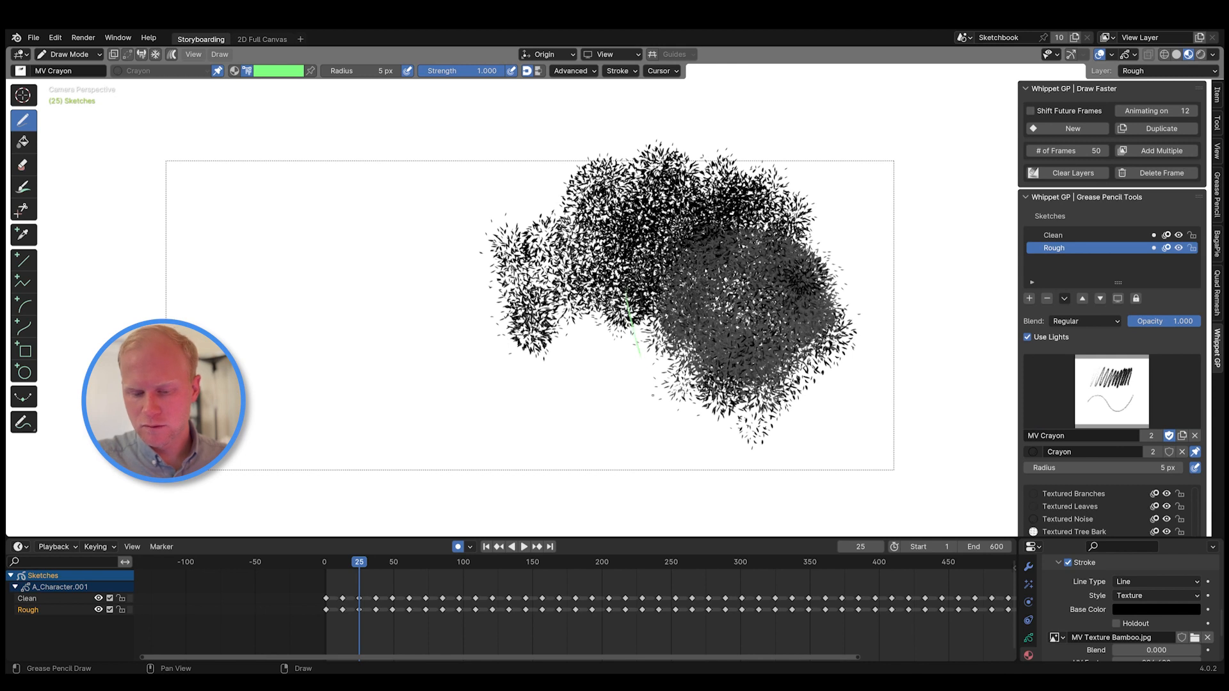
key("ctrl+z")
left_click(234, 70)
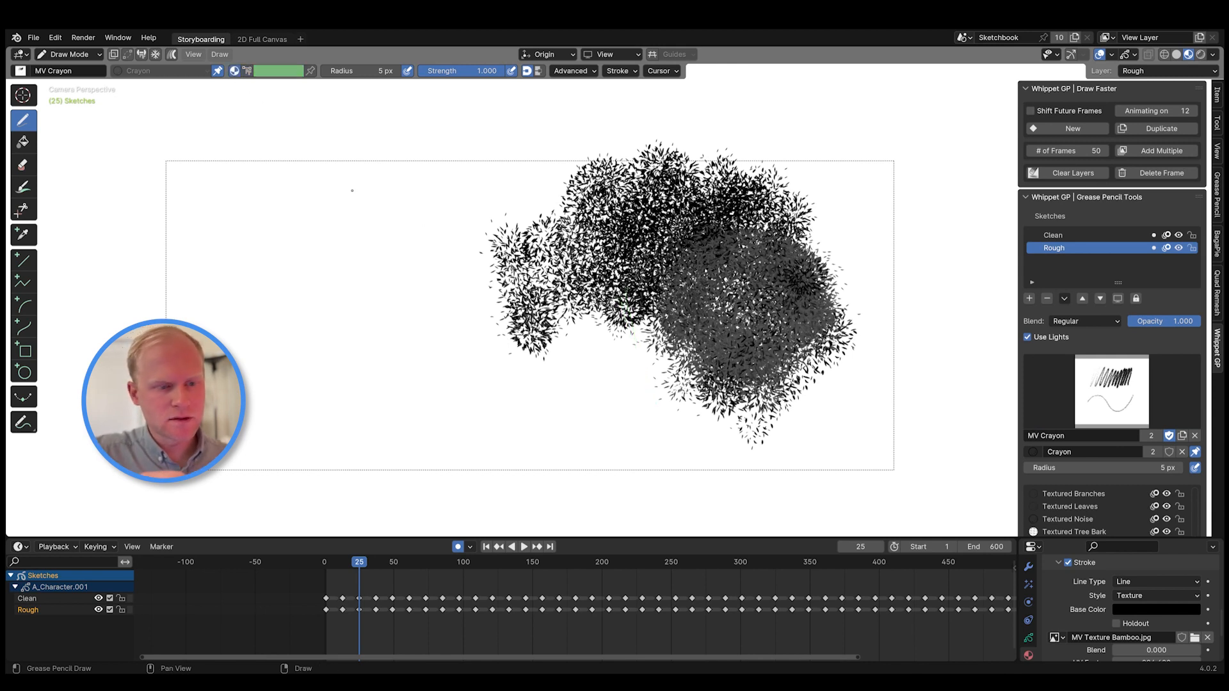
- Sketch crayon branches fanning out from the foliage and a trunk with roots reaching the frame's lower edge
left_click_drag(602, 288, 654, 408)
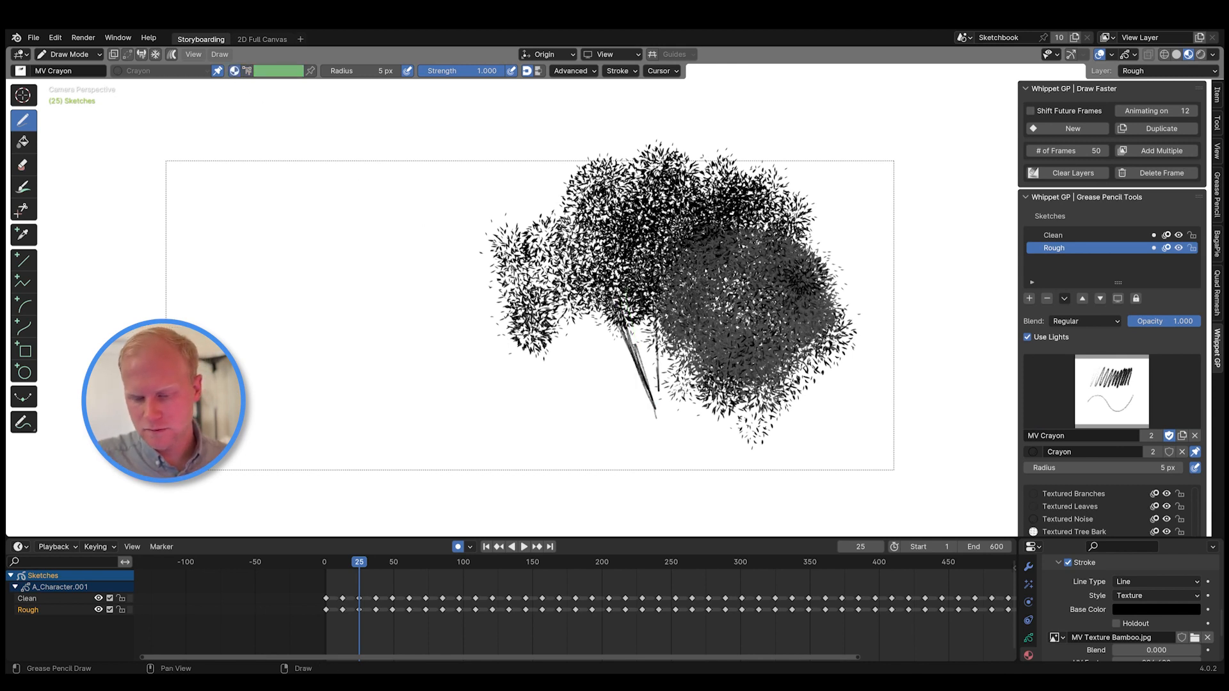
left_click_drag(672, 292, 654, 387)
mouse_move(723, 358)
left_mouse_down()
mouse_move(651, 428)
mouse_move(640, 490)
left_mouse_up()
left_click_drag(659, 403, 665, 493)
left_click_drag(666, 426, 709, 508)
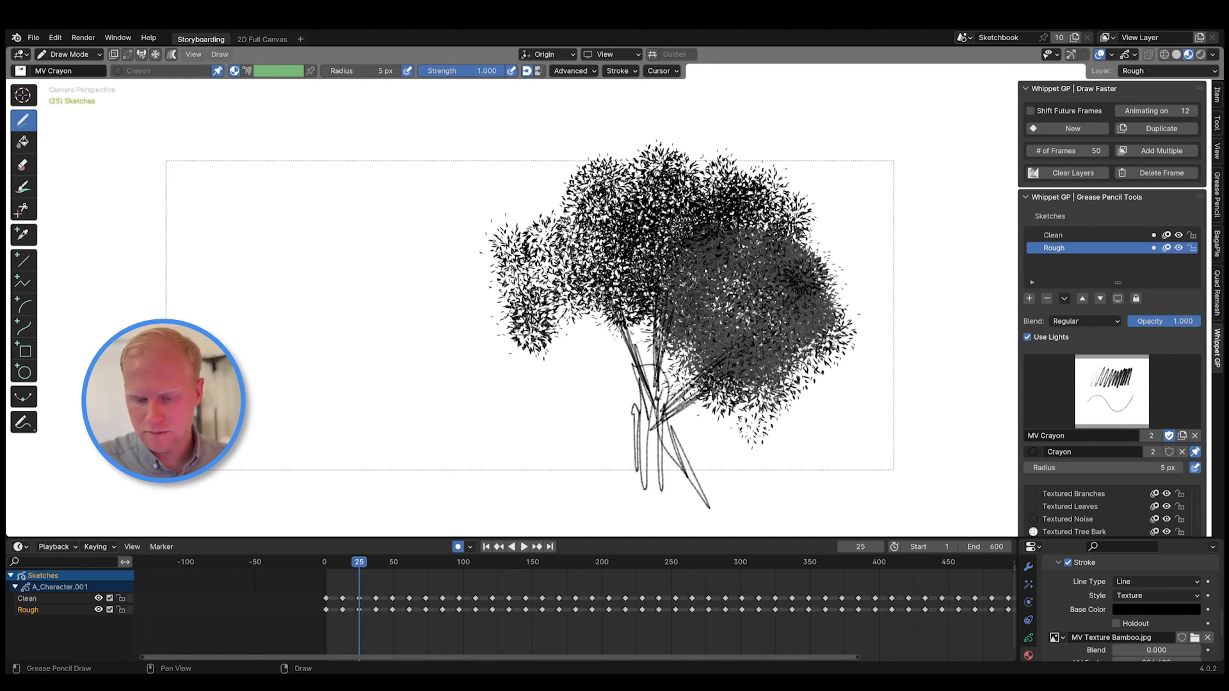
left_click_drag(542, 261, 653, 413)
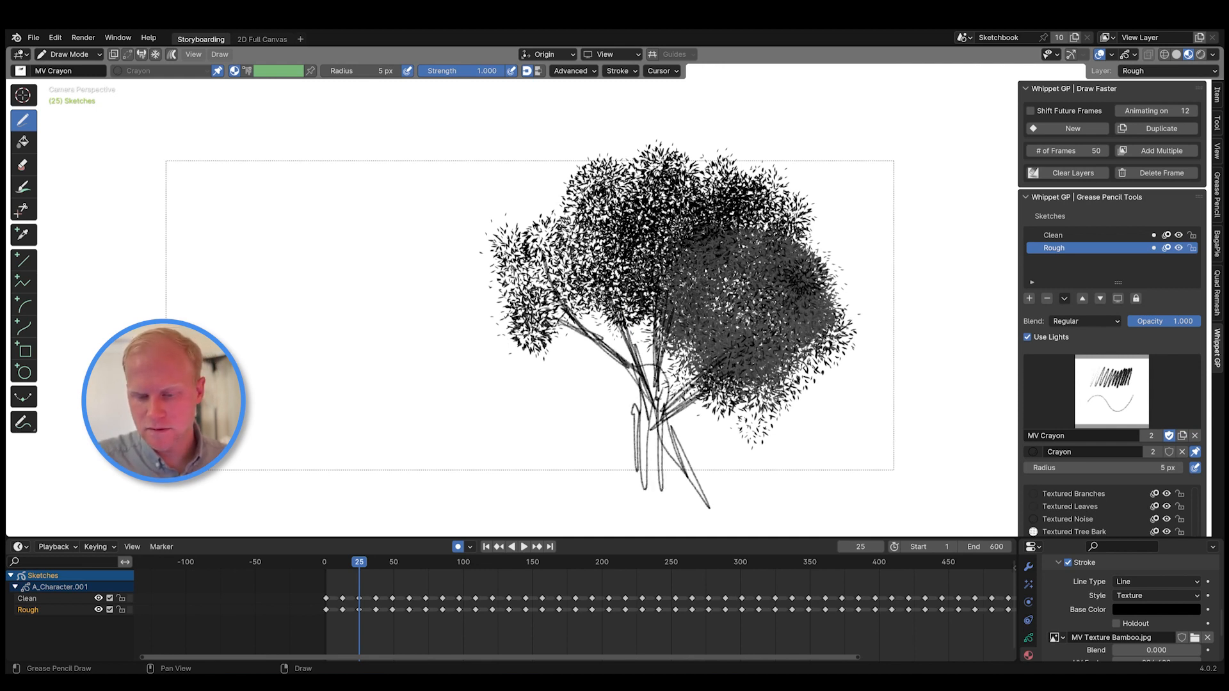
left_click_drag(638, 359, 644, 477)
left_click_drag(634, 397, 669, 448)
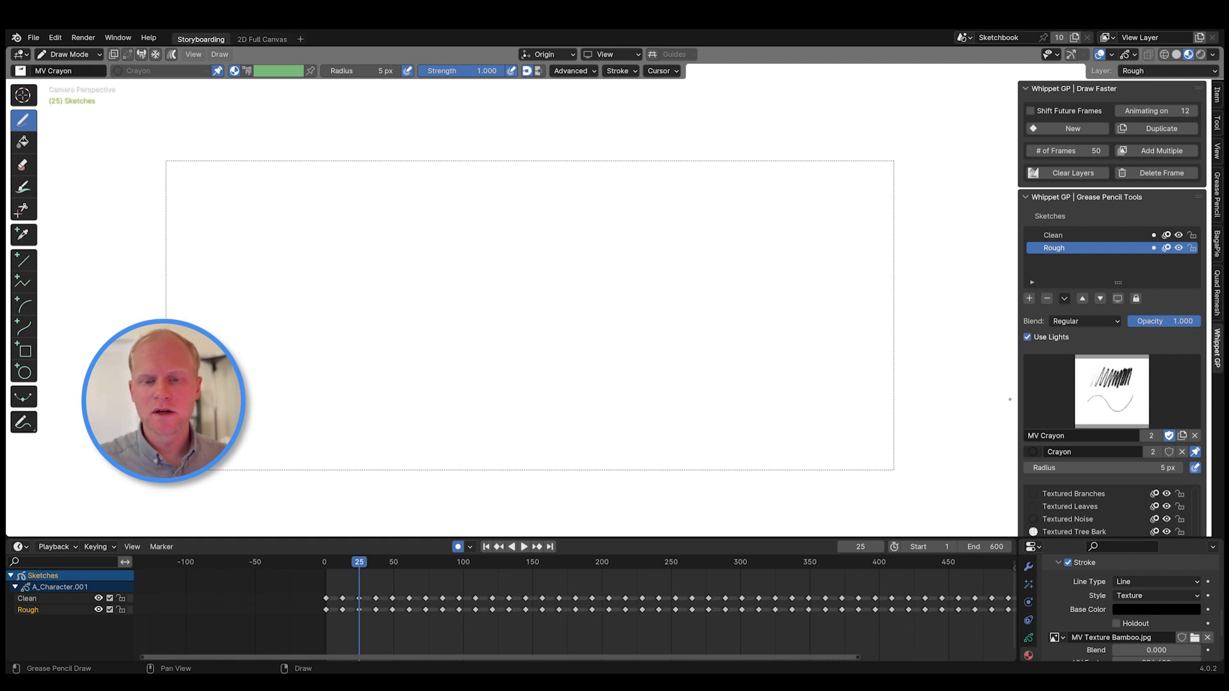
- Leave drawing for Object Mode and add a Landscape mesh to the scene
left_click(1093, 396)
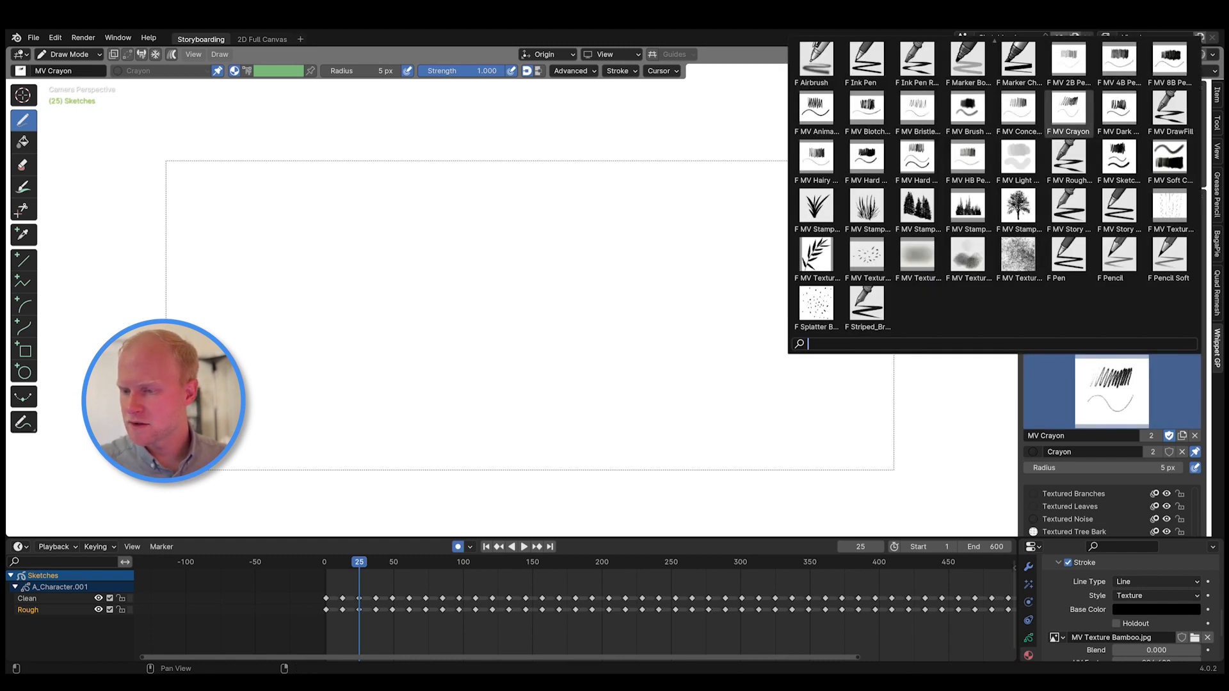
key("ctrl+Tab")
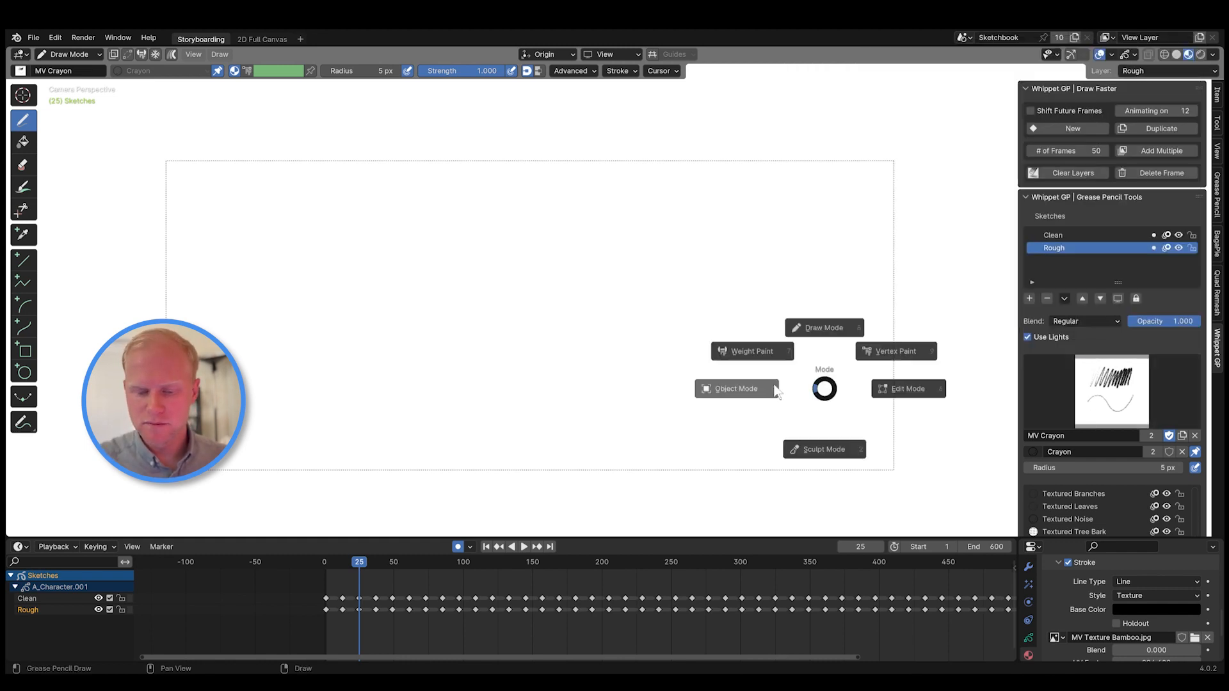
left_click(774, 389)
key("q")
key("Escape")
key("shift+a")
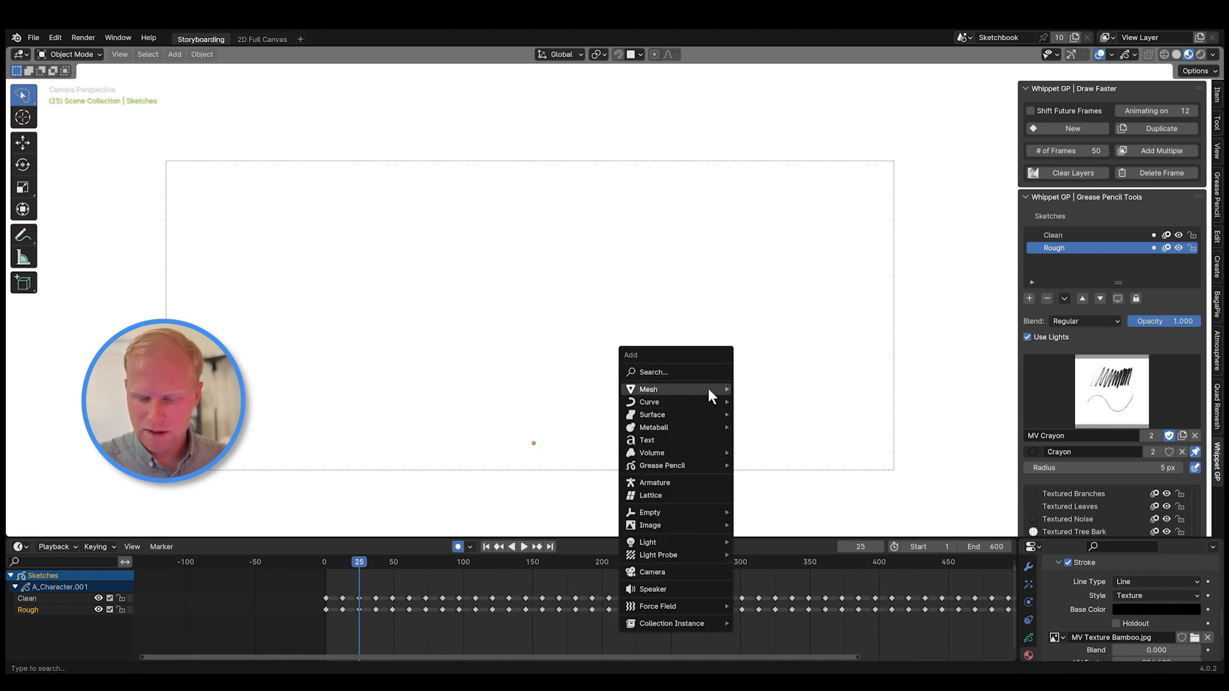
mouse_move(710, 387)
left_click(783, 524)
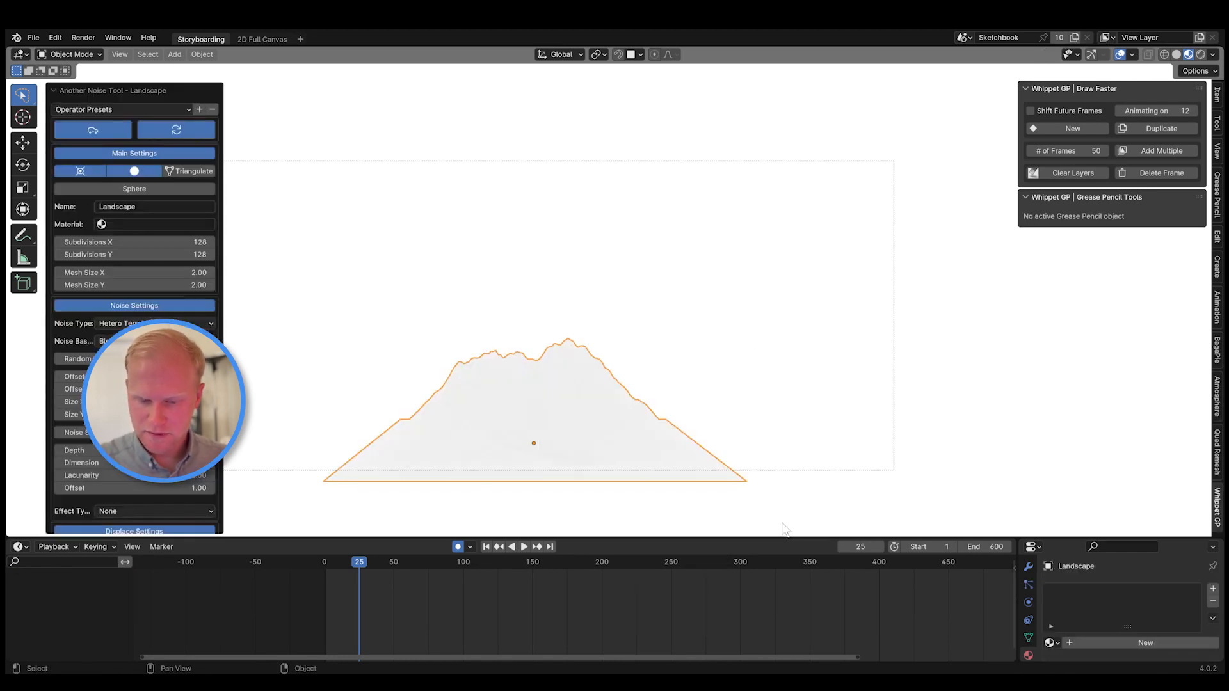
- Switch the viewport to Solid shading and scale the landscape uniformly to nearly twice its size
key("z")
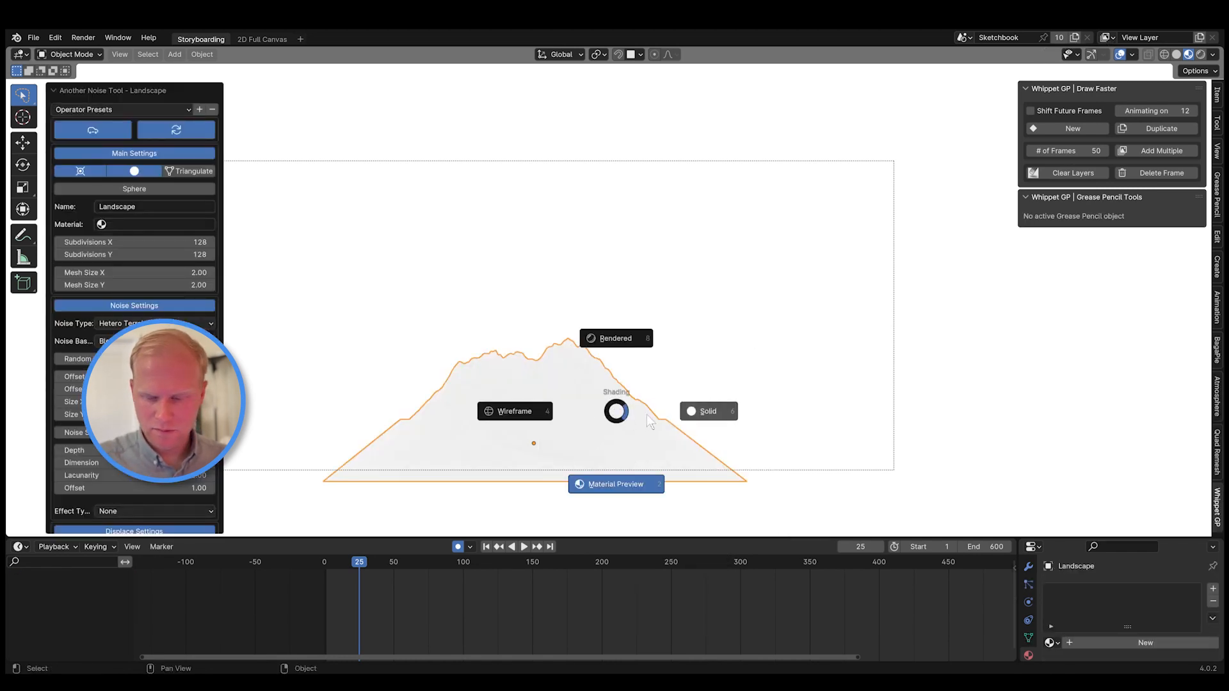
left_click(701, 415)
mouse_move(678, 416)
middle_mouse_down()
mouse_move(635, 447)
mouse_move(709, 462)
mouse_move(701, 401)
mouse_move(749, 405)
mouse_move(708, 424)
middle_mouse_up()
key("s")
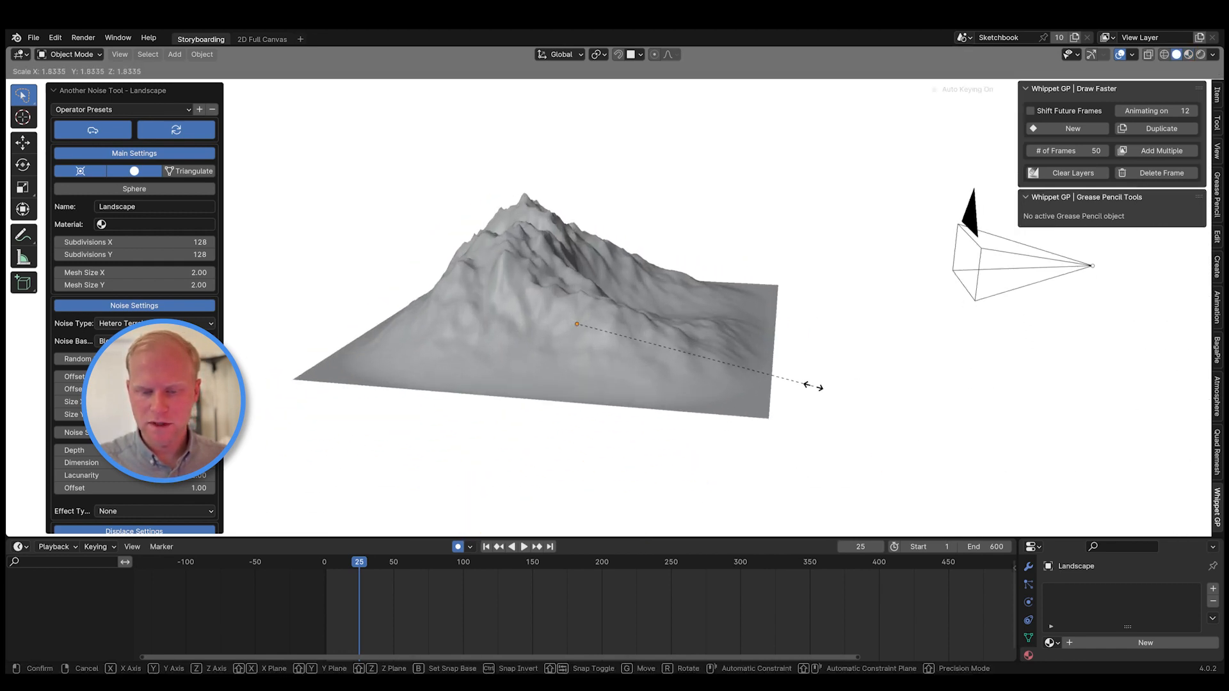
left_click(823, 394)
- Widen the landscape by scaling it along the global Y axis
middle_click_drag(823, 393, 742, 370)
key("s")
key("x")
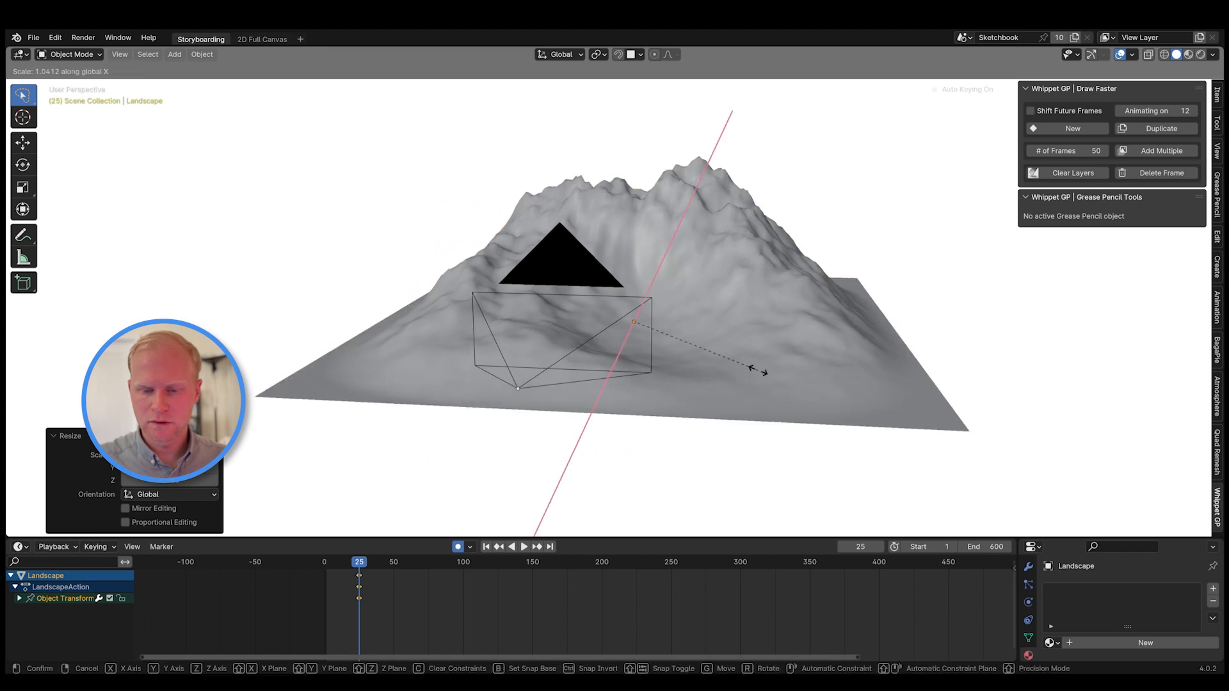
key("y")
left_click(934, 370)
middle_click_drag(952, 370, 892, 378)
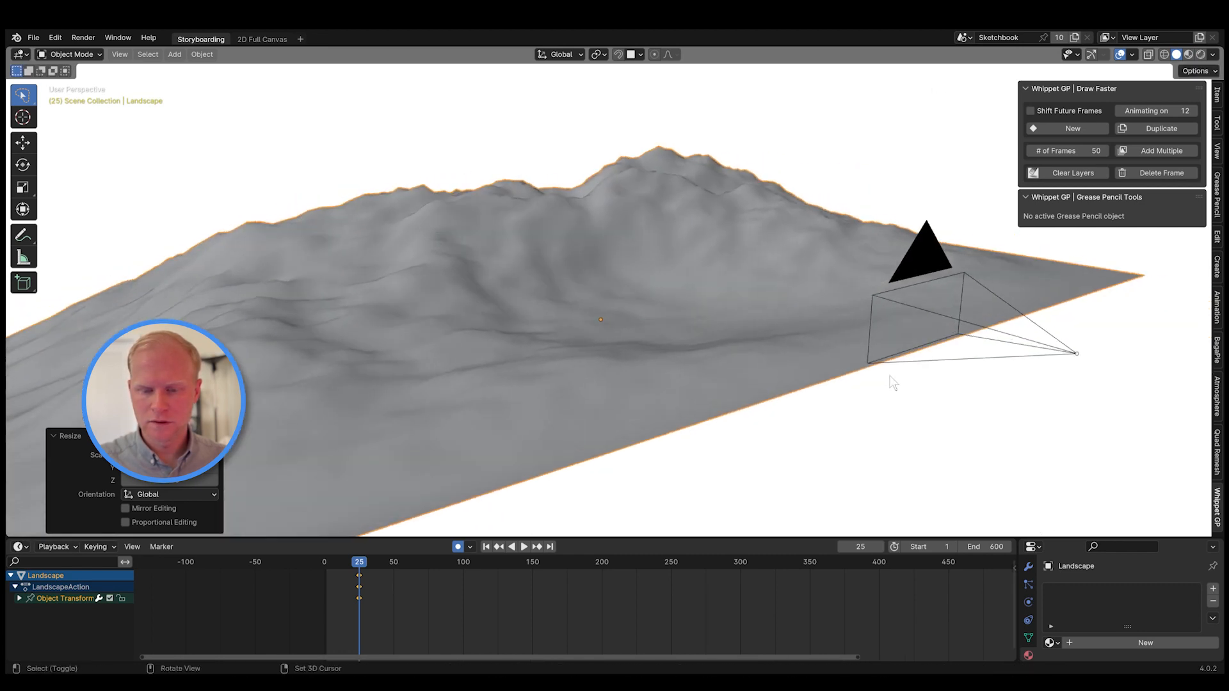
- Stretch the landscape by scaling it along the global X axis
middle_click_drag(785, 382, 848, 391)
key("s")
key("x")
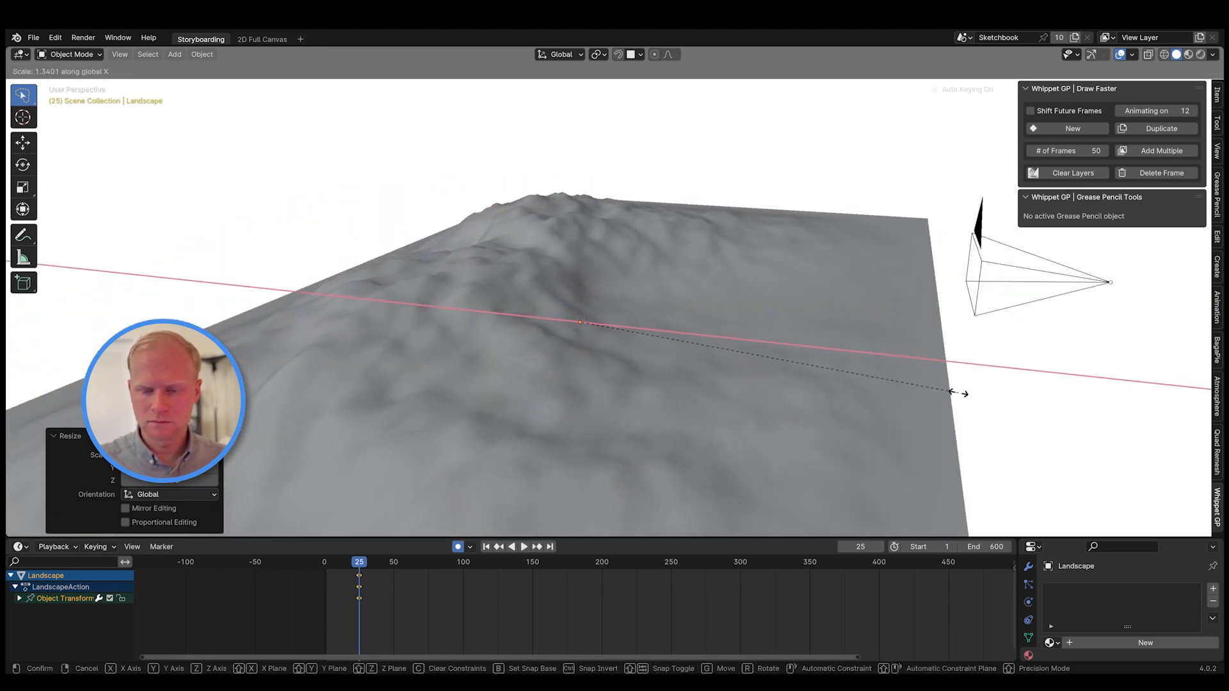
left_click(1050, 397)
- Return to the active camera view of the landscape and try to change the interaction mode
middle_click_drag(1058, 398, 843, 385)
key("q")
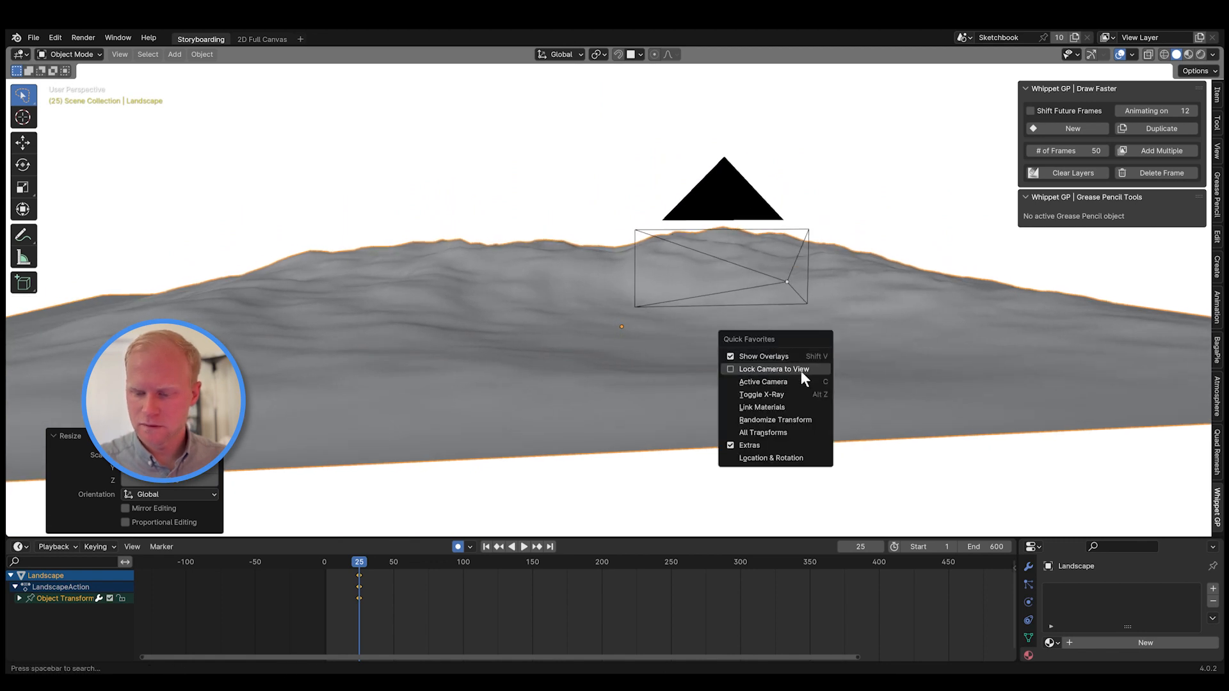
left_click(802, 379)
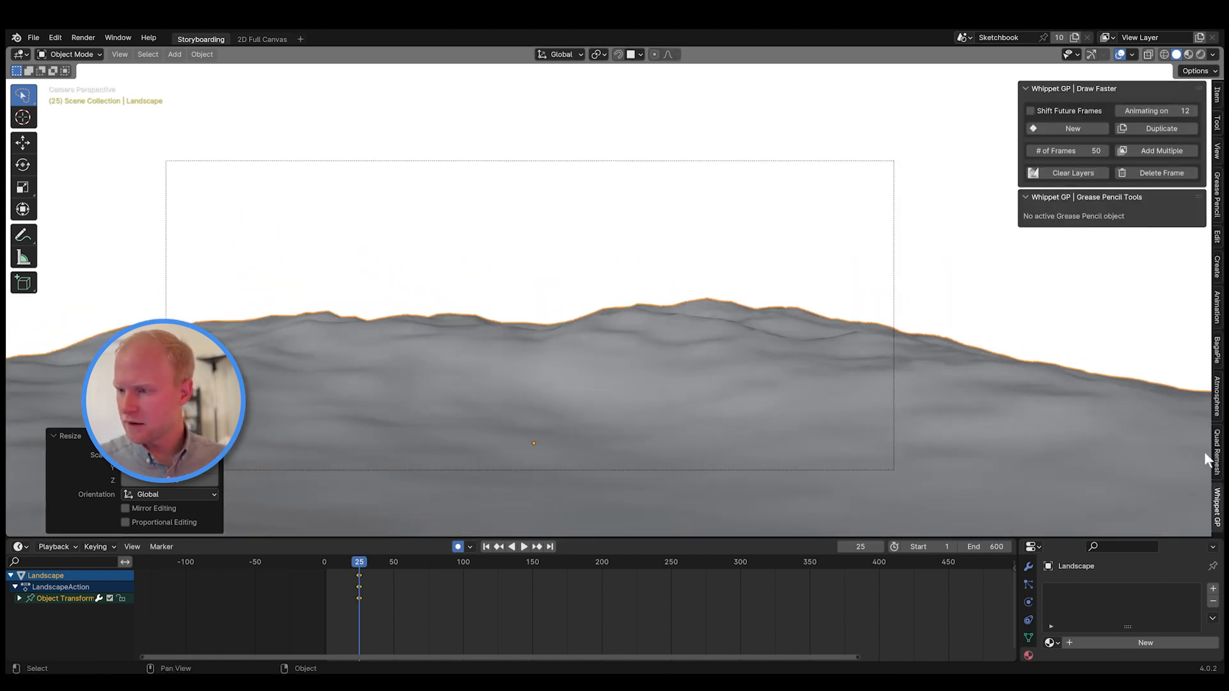
key("ctrl+Tab")
key("ctrl+Tab")
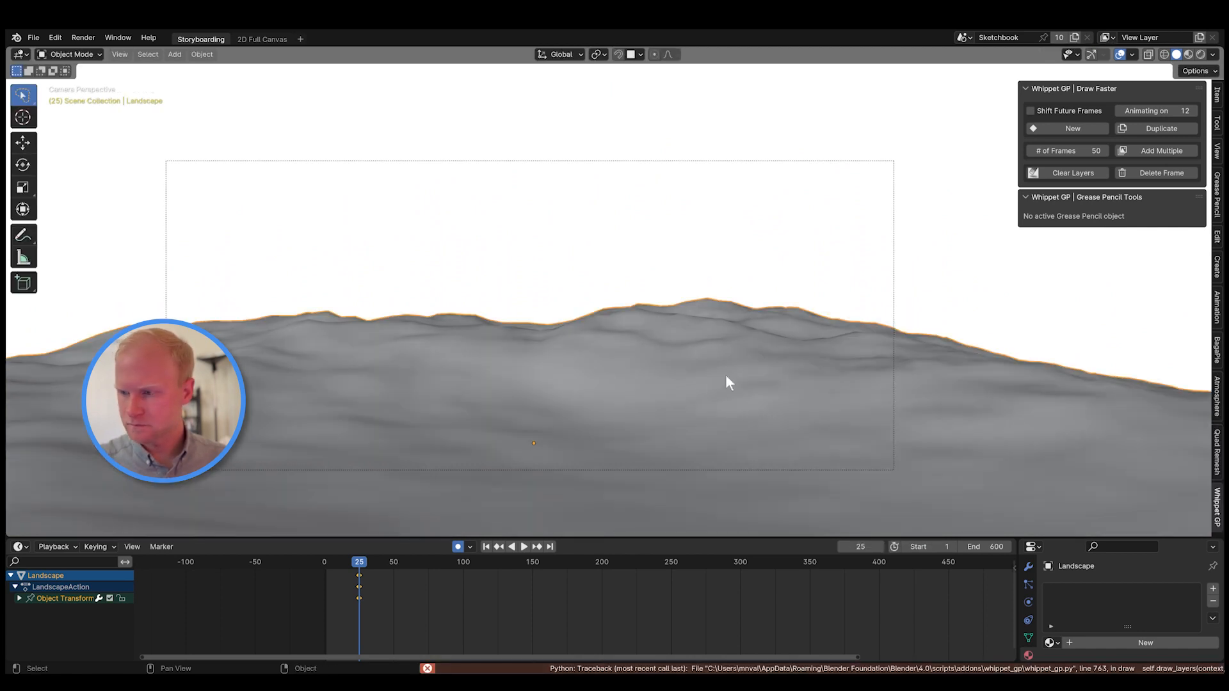
- Change the Properties area to an Outliner, select the Sketches object and enter Draw Mode
left_click(1033, 547)
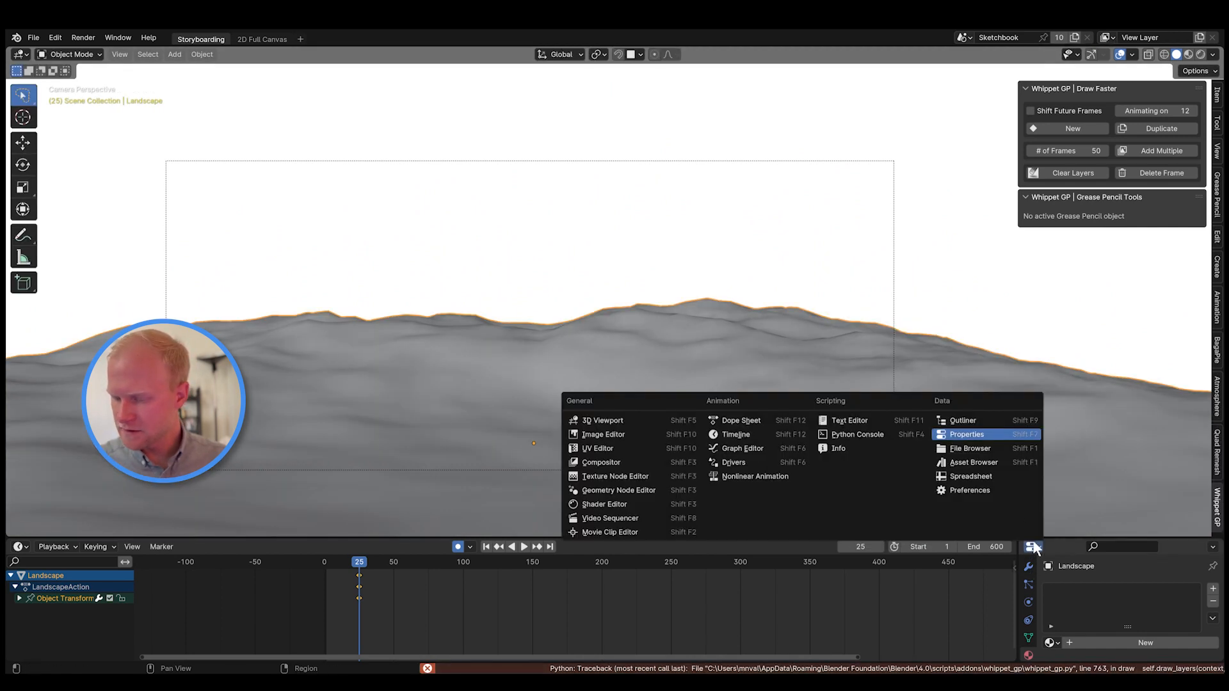
left_click(953, 420)
left_click(1082, 613)
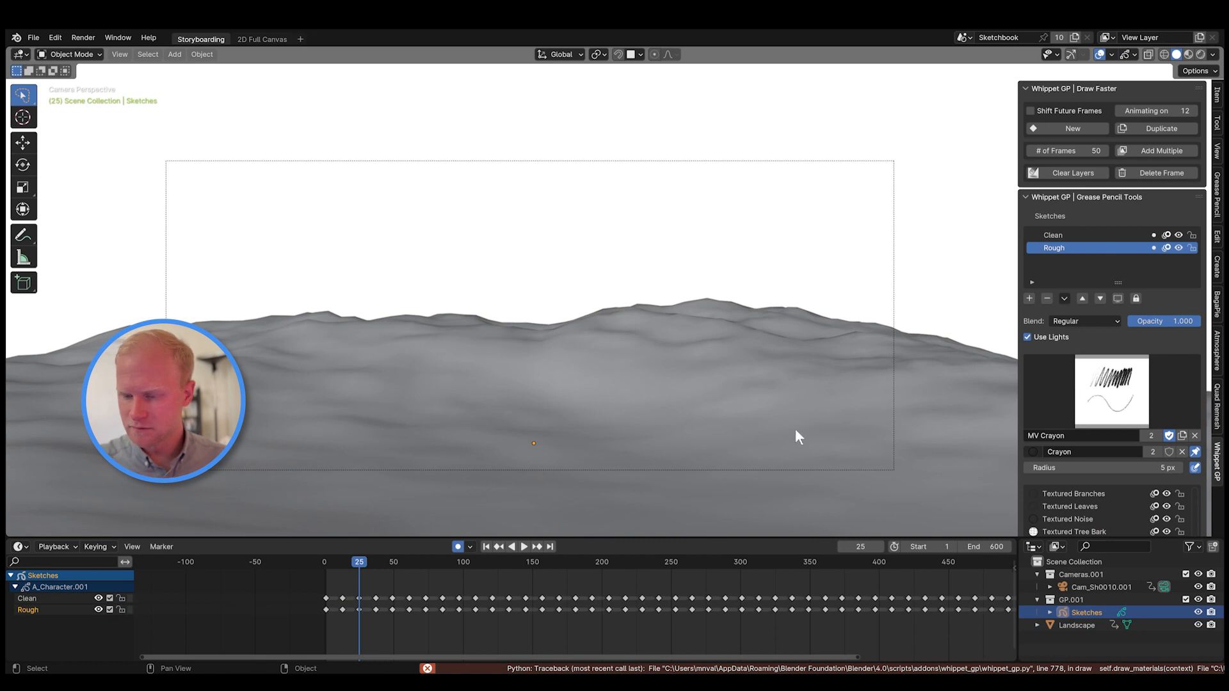
key("ctrl+Tab")
- Choose the MV Stamp Tree Pine brush and set its radius to 500 px
left_click(1134, 412)
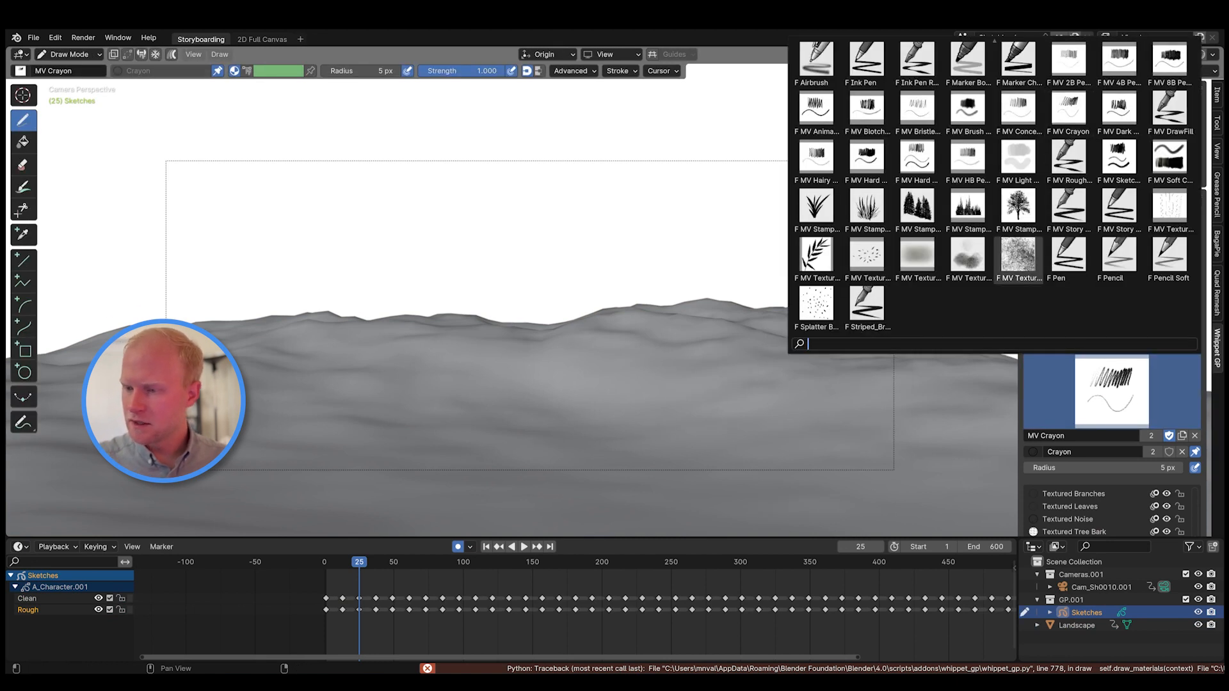
left_click(1018, 206)
right_click(711, 377)
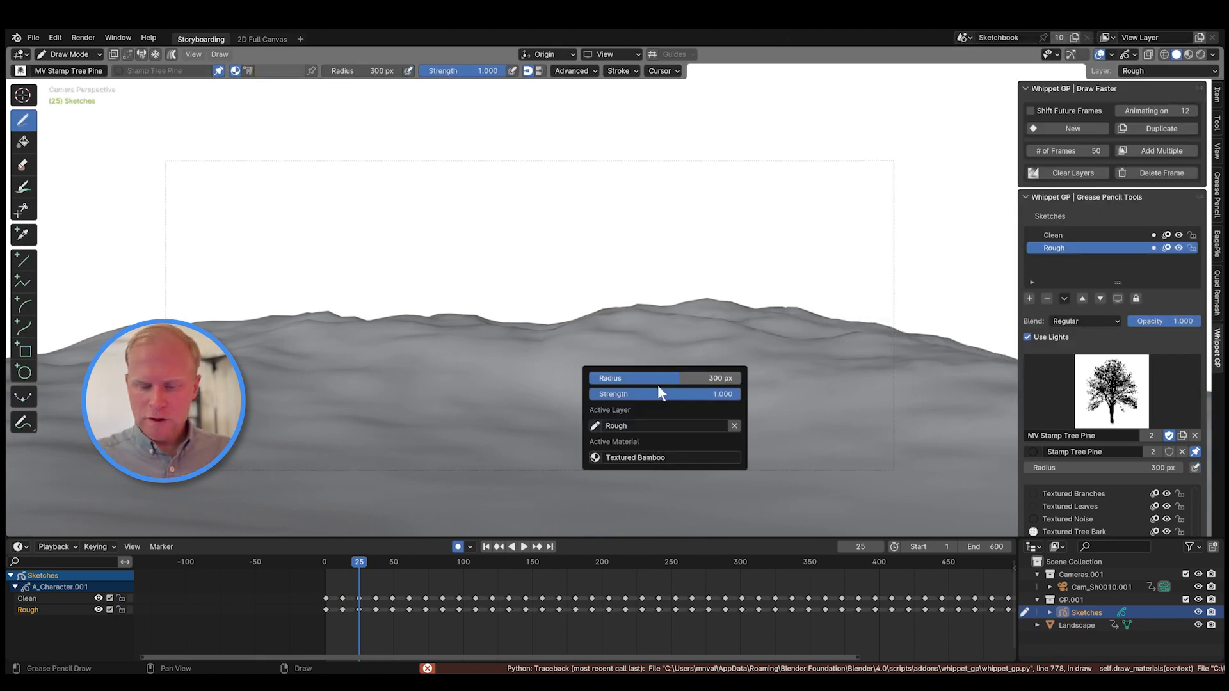
left_click_drag(662, 379, 730, 379)
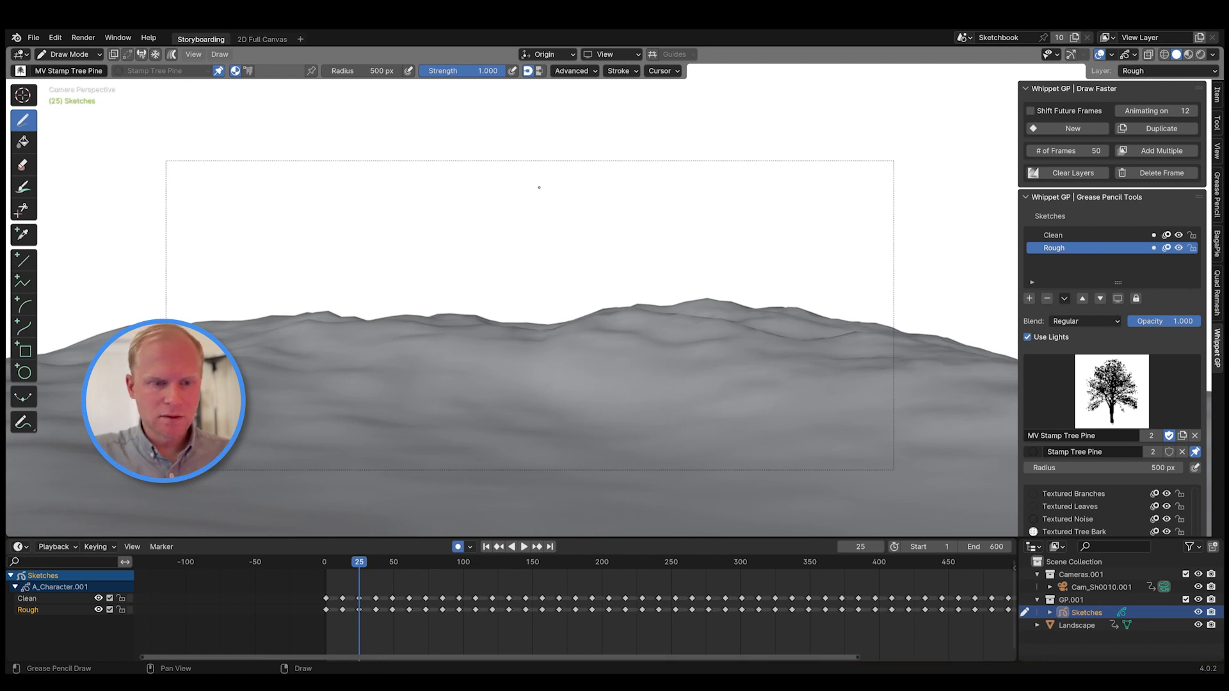
- Set stroke placement to Surface with an offset of 0.015
left_click(565, 55)
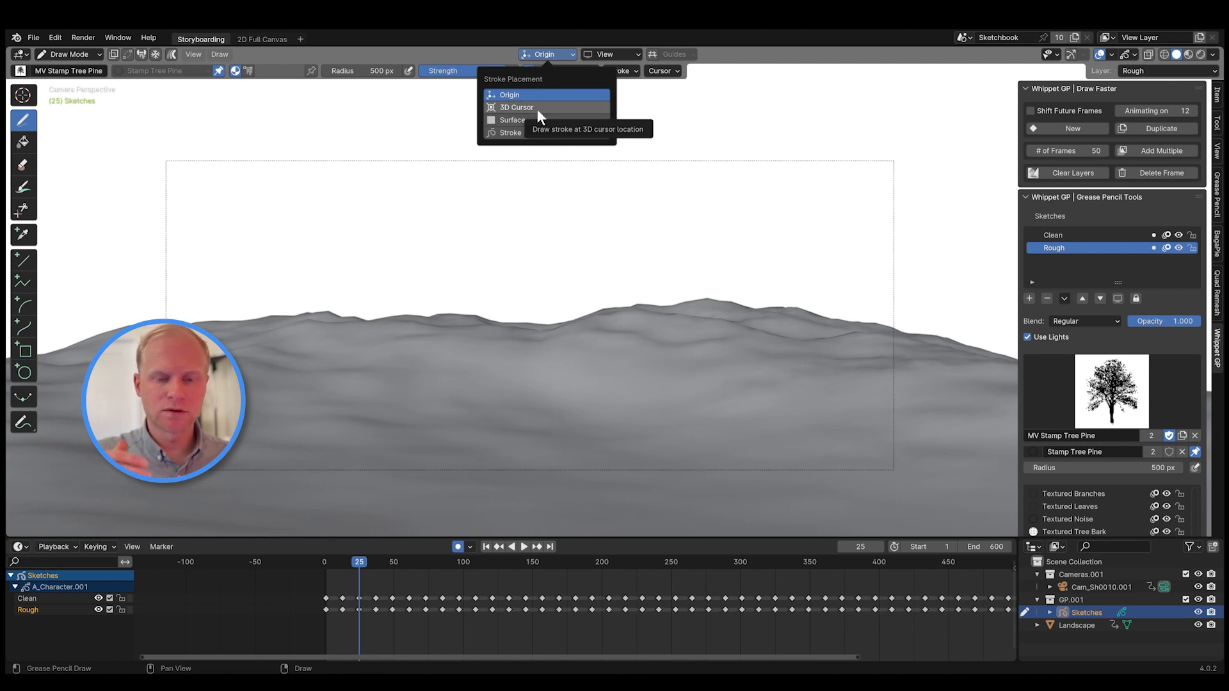
left_click(519, 121)
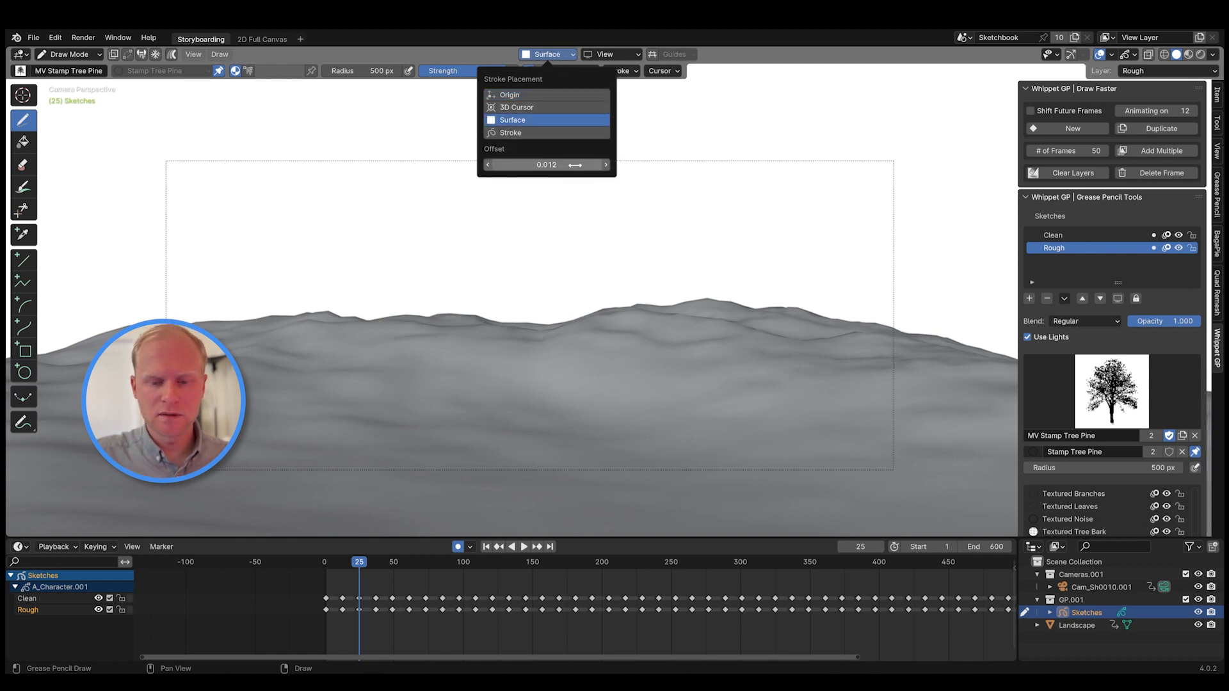
left_click_drag(575, 165, 561, 171)
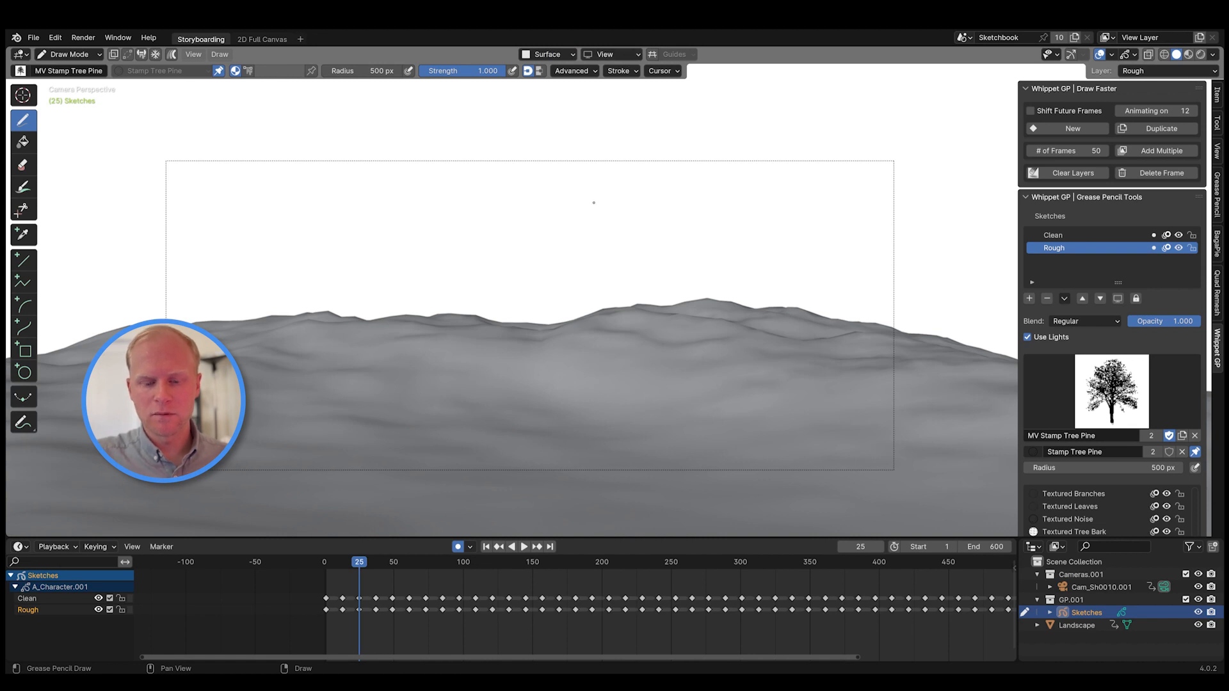
left_click(632, 55)
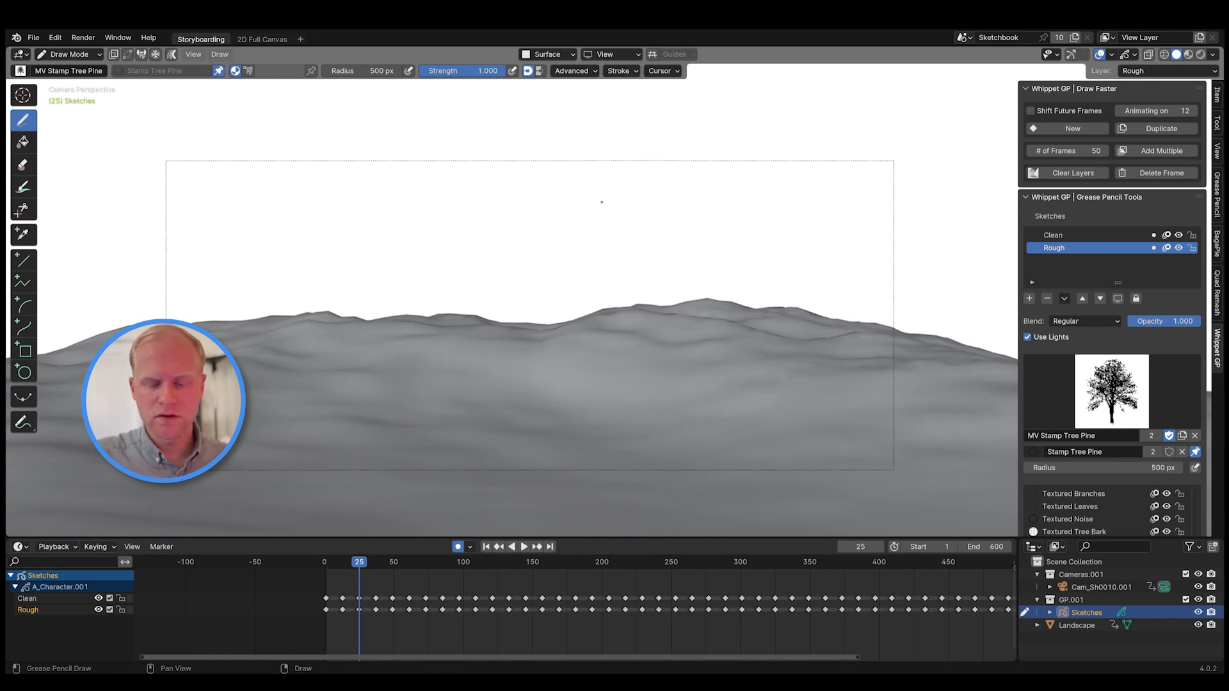
- Show the tree brush's tool settings and switch its colour mode from Material to Color Attribute
scroll(1067, 472, "down", 1)
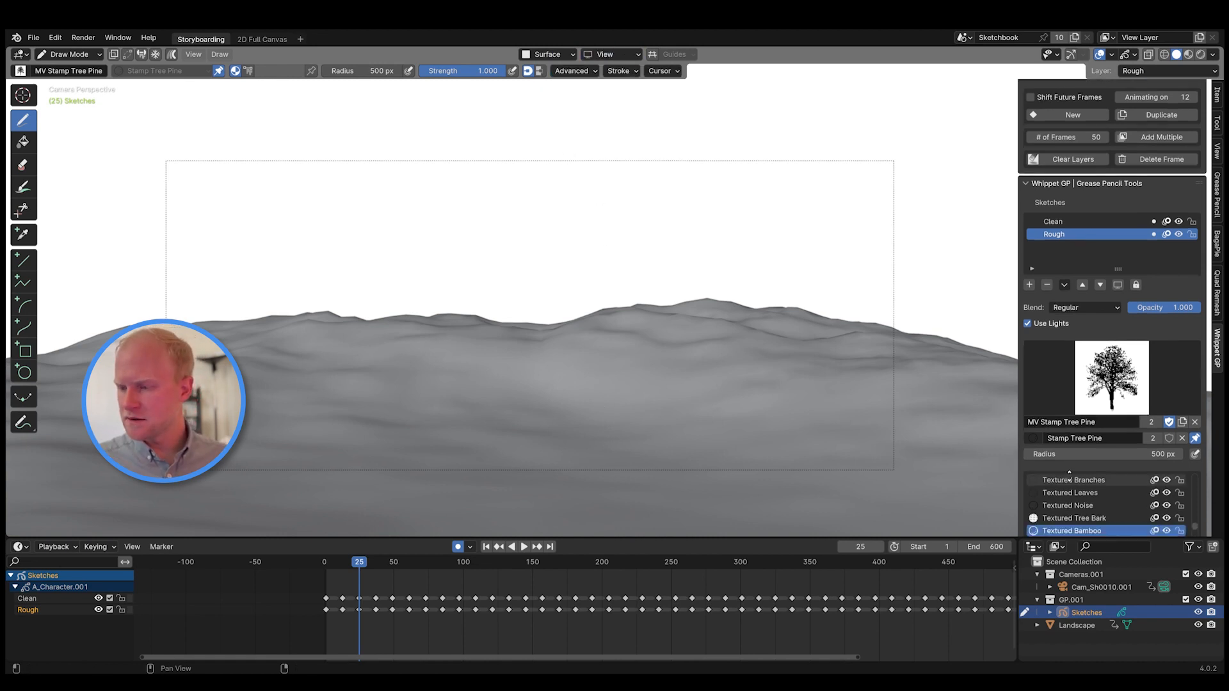
scroll(1112, 266, "up", 1)
left_click(1218, 125)
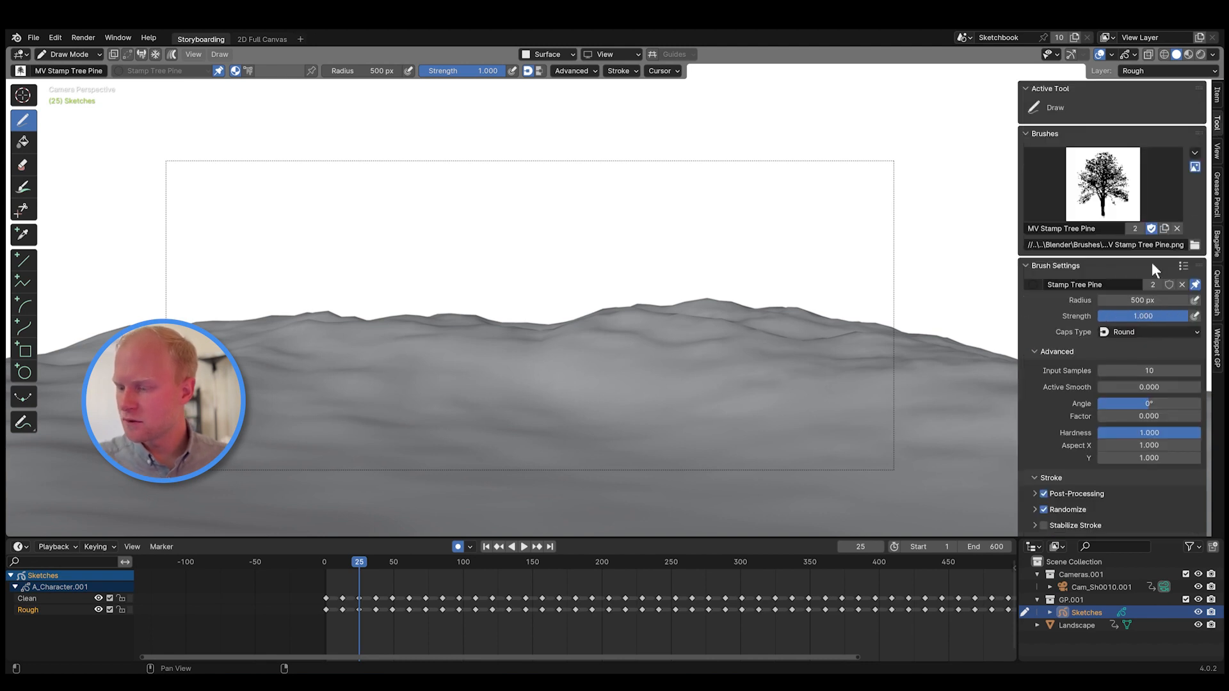
scroll(1151, 263, "down", 6)
scroll(1057, 396, "down", 4)
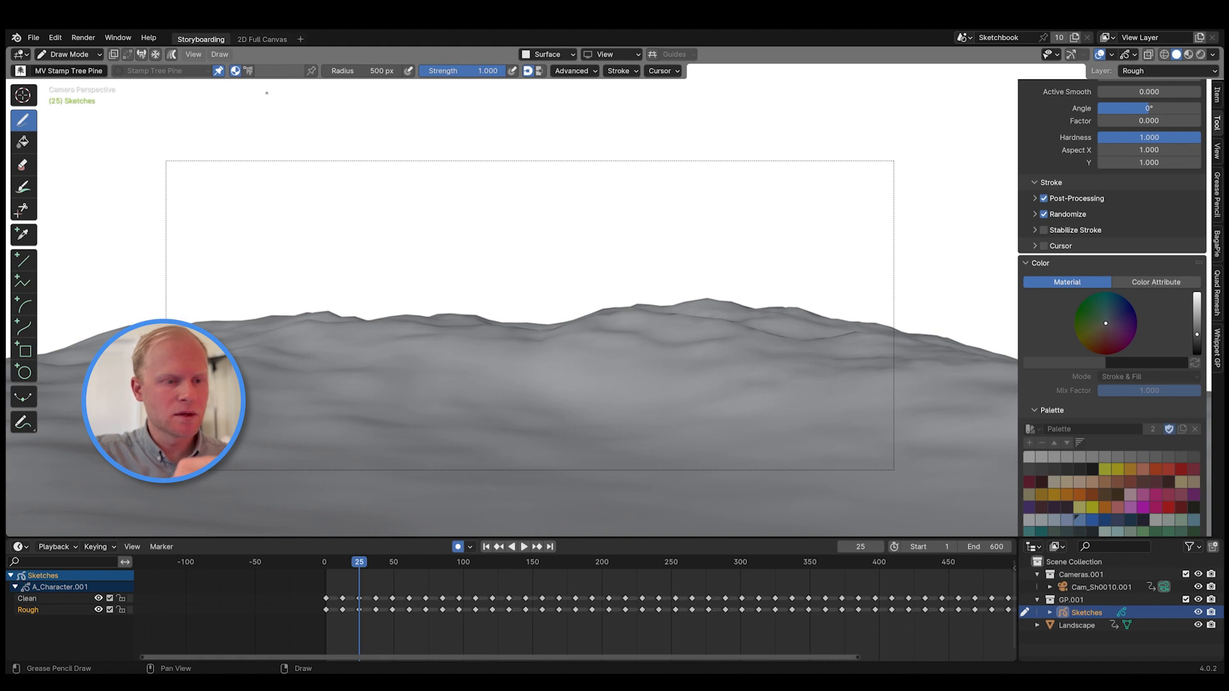
left_click(249, 72)
- Try painting tree strokes across the landscape and undo them
mouse_move(565, 382)
left_mouse_down()
mouse_move(557, 397)
mouse_move(698, 371)
mouse_move(564, 365)
left_mouse_up()
key("ctrl+z")
left_click_drag(721, 384, 864, 368)
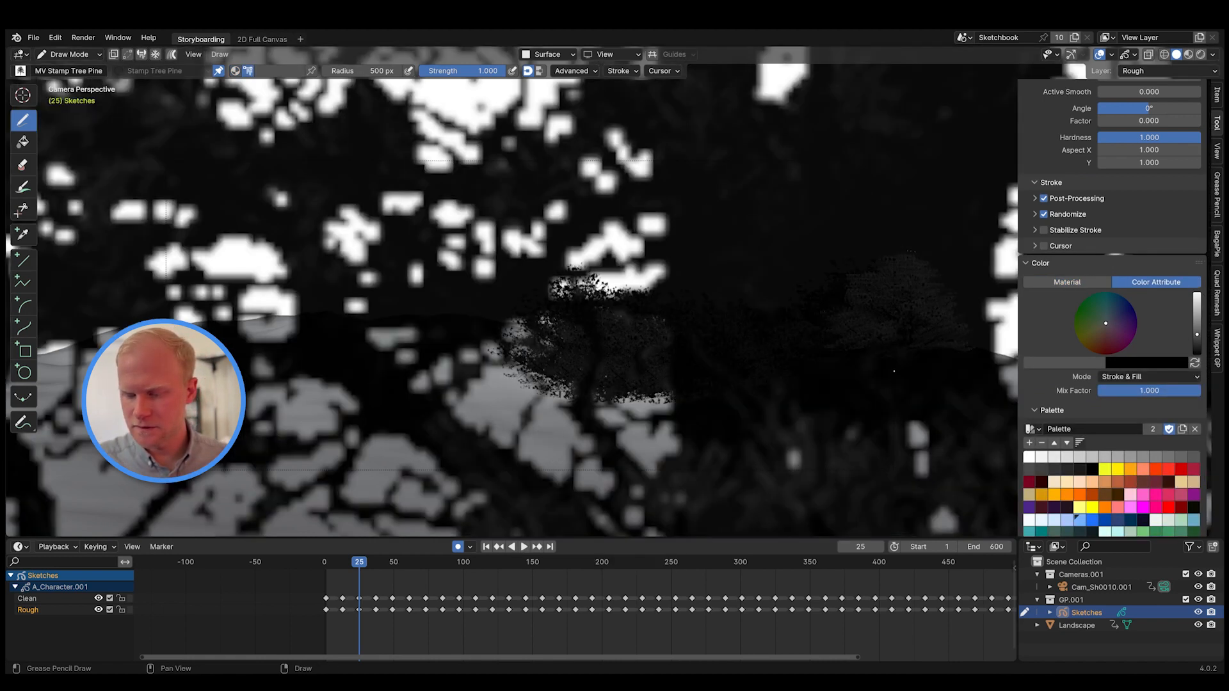
key("ctrl+z")
key("ctrl+z")
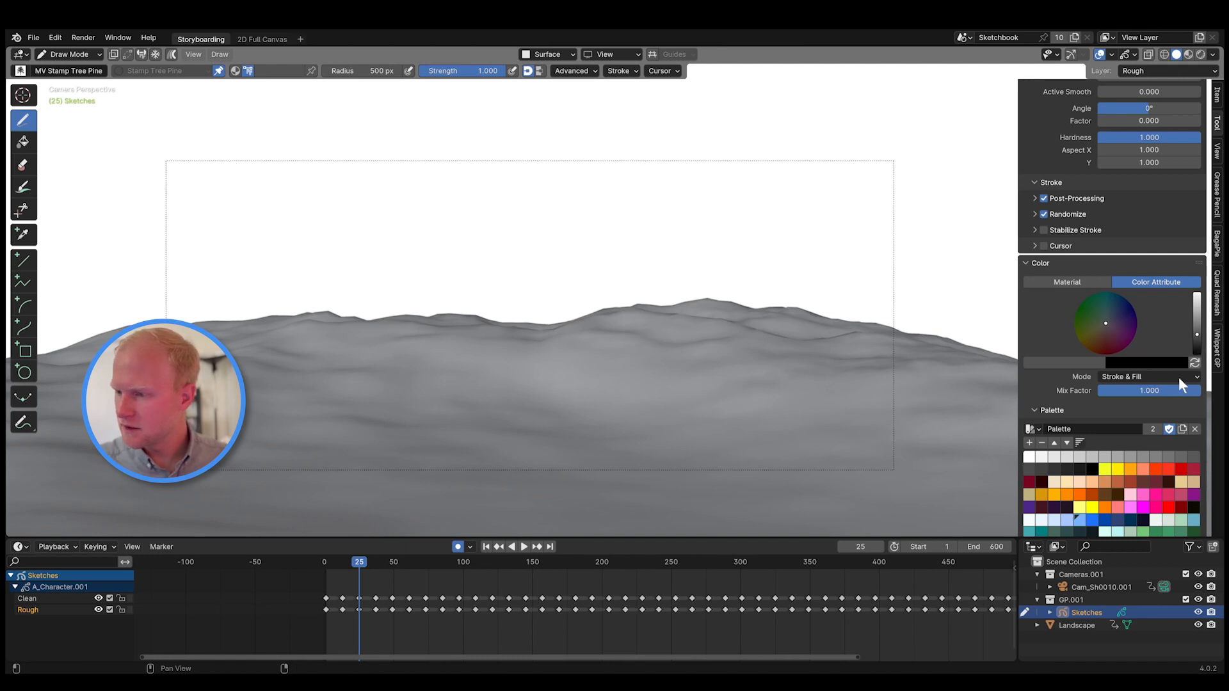
- Expand the brush's stroke Post-Processing settings and set Simplify to 0.1
scroll(1029, 290, "up", 3)
left_click(1038, 273)
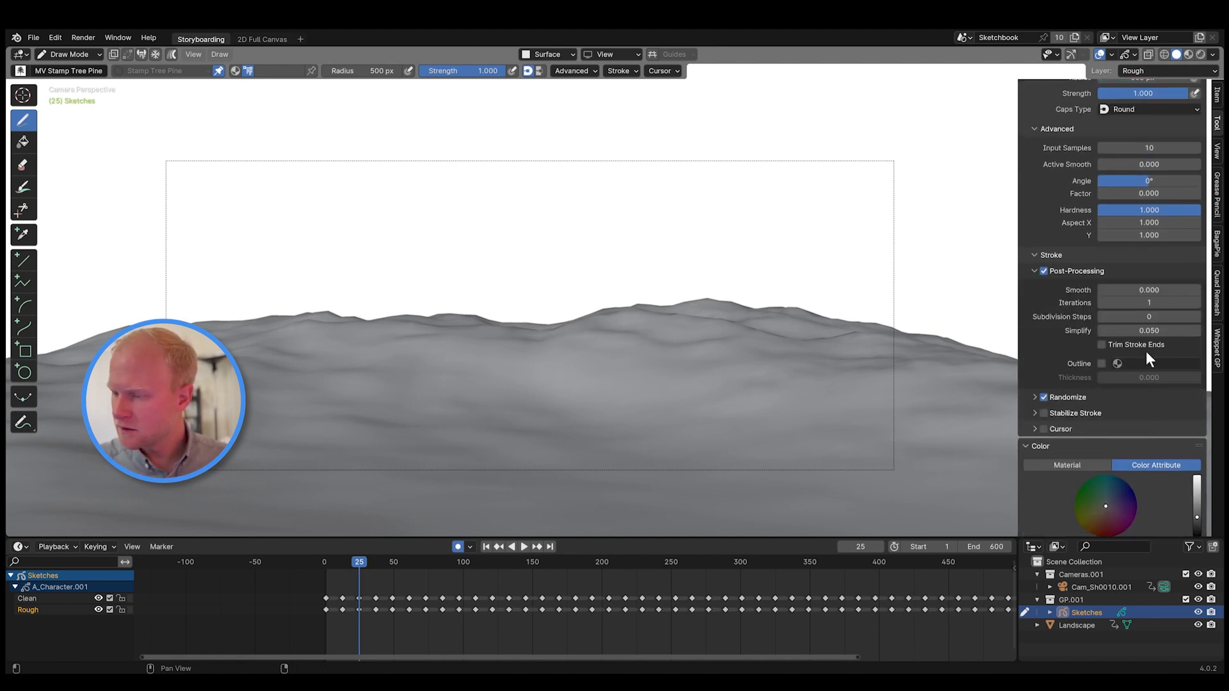
left_click(1146, 330)
type(".1")
key("Return")
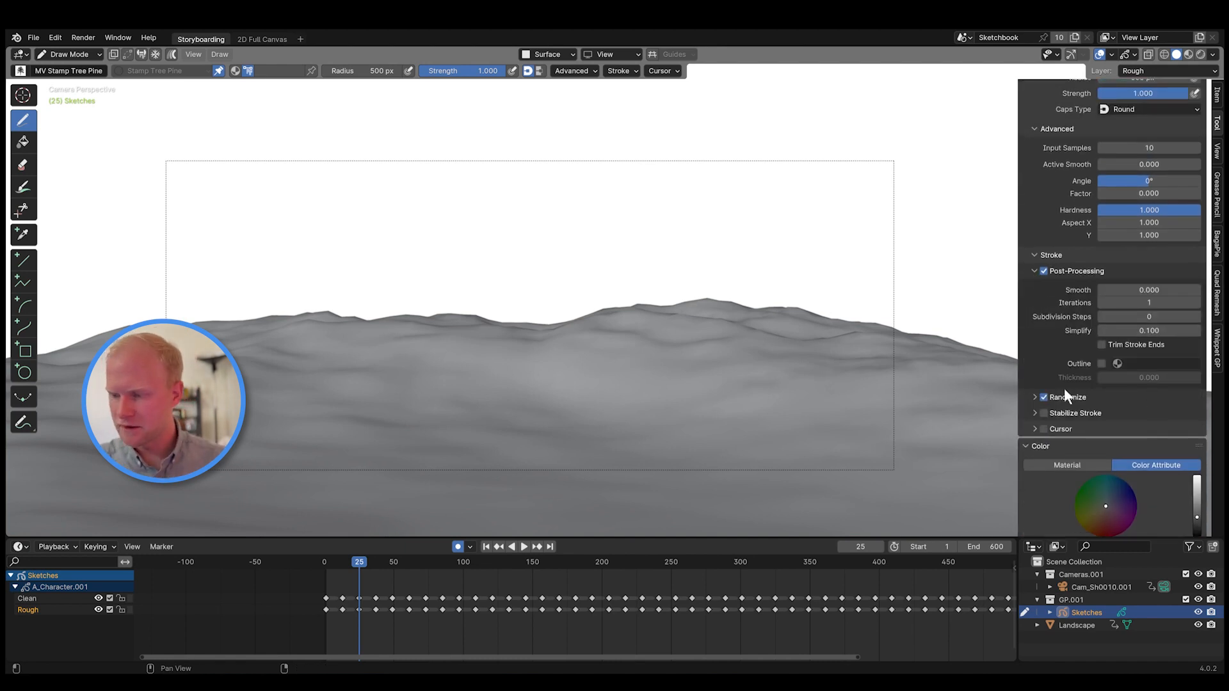
- Stamp four single trees along the ridge of the hill in the camera view
left_click(507, 284)
left_click(686, 272)
left_click(841, 287)
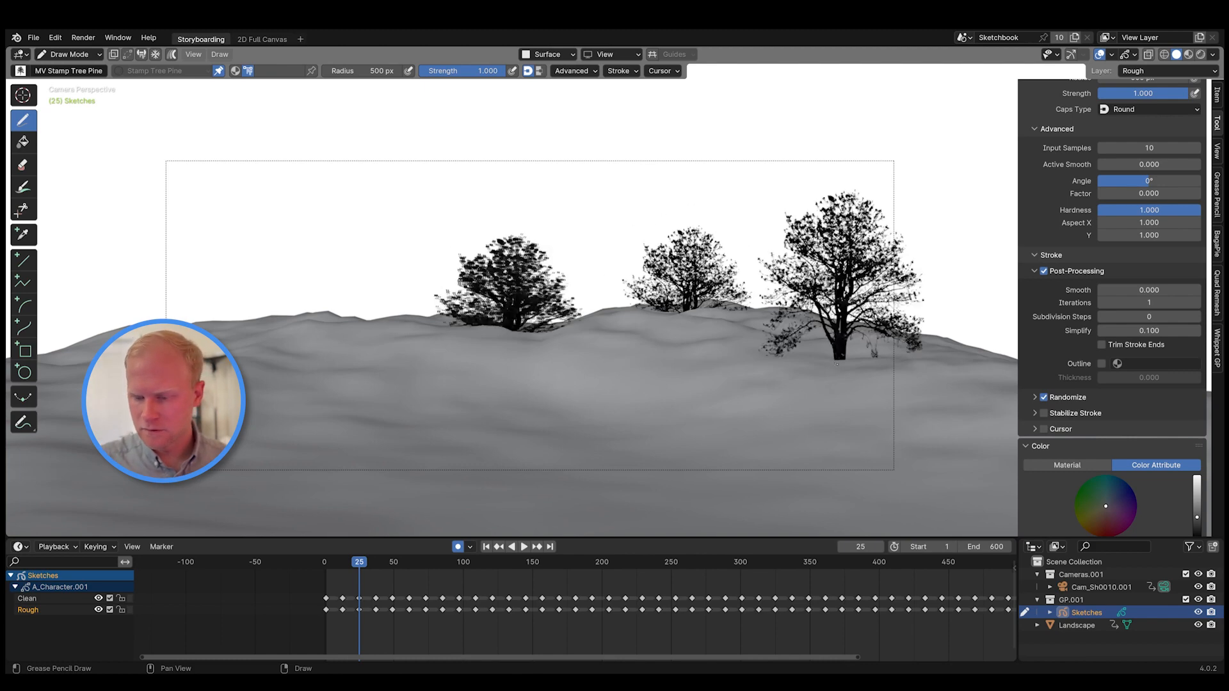
left_click(663, 309)
- Orbit out of the camera view and stamp four more trees across the open slopes
mouse_move(658, 397)
middle_mouse_down()
mouse_move(738, 395)
mouse_move(659, 378)
mouse_move(633, 405)
middle_mouse_up()
left_click(390, 365)
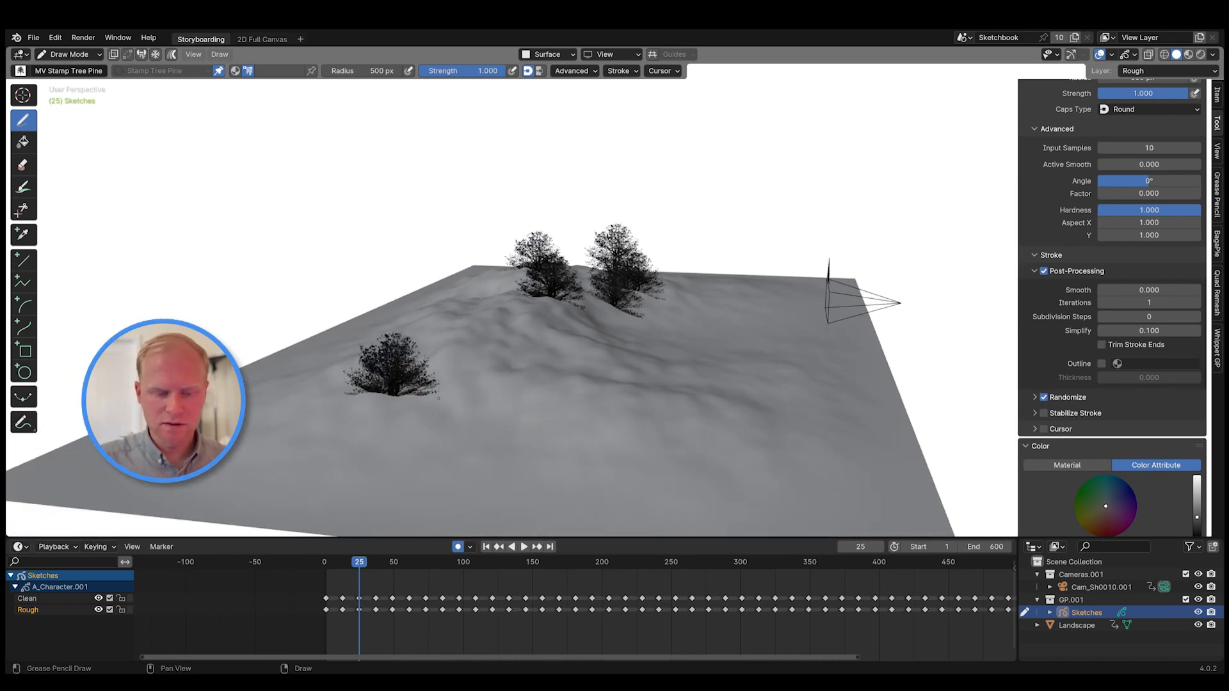
left_click(567, 389)
left_click(669, 466)
left_click(785, 359)
- Stamp three more trees on the landscape from two further viewing angles
mouse_move(789, 371)
middle_mouse_down()
mouse_move(808, 453)
mouse_move(729, 409)
middle_mouse_up()
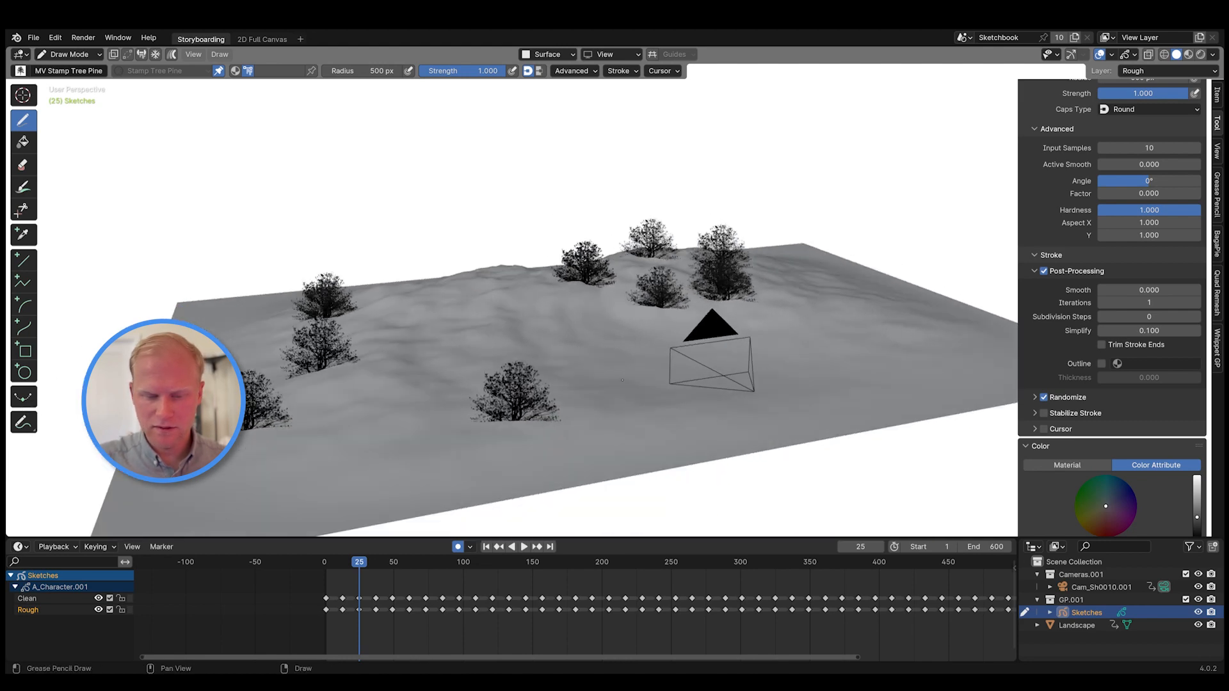
left_click(450, 301)
left_click(500, 257)
middle_click_drag(784, 368, 678, 400)
left_click(548, 362)
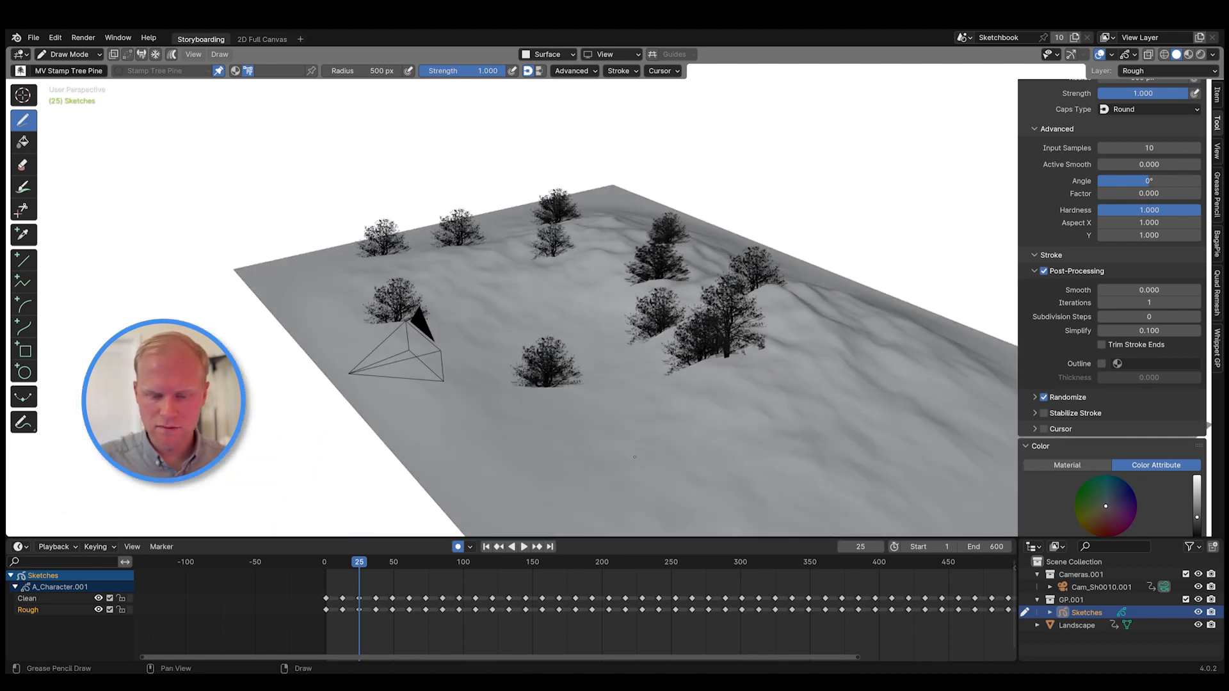
- Stamp trees on the nearer slope, undo the first two, and place three new ones there
left_click(659, 427)
left_click(808, 384)
key("ctrl+z")
key("ctrl+z")
left_click(661, 423)
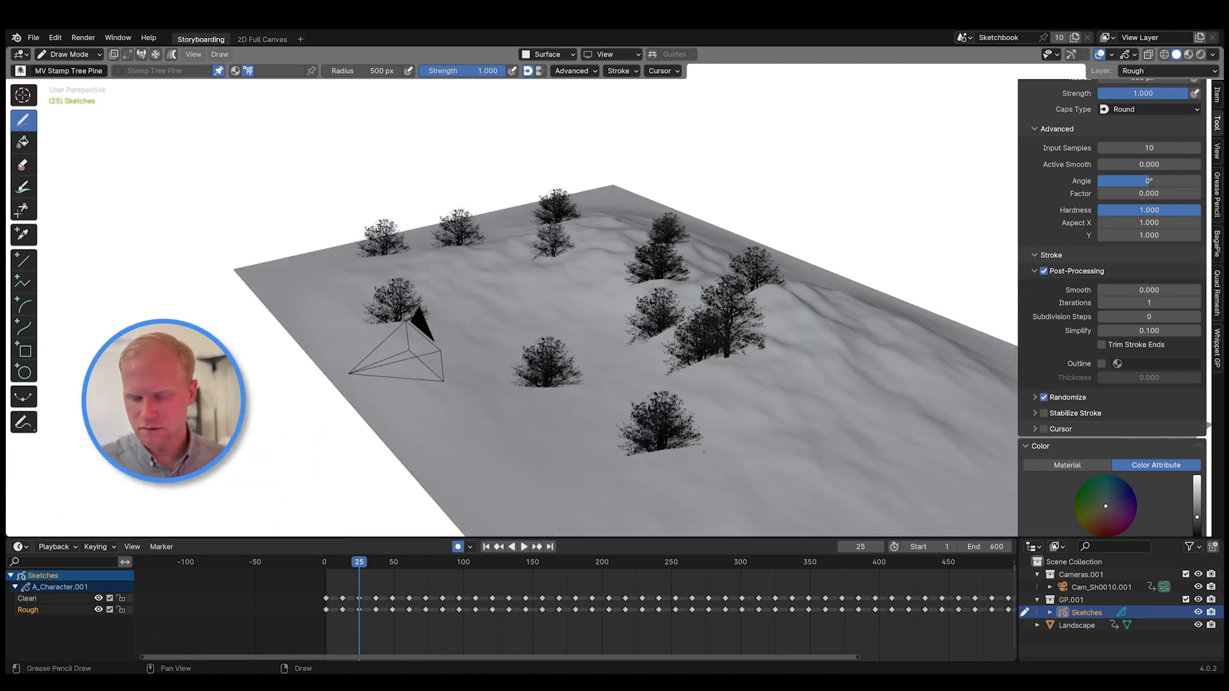
left_click(819, 415)
left_click(912, 406)
mouse_move(730, 496)
middle_mouse_down()
mouse_move(817, 455)
mouse_move(736, 429)
mouse_move(411, 502)
mouse_move(802, 412)
mouse_move(743, 390)
mouse_move(725, 427)
mouse_move(714, 387)
mouse_move(707, 448)
middle_mouse_up()
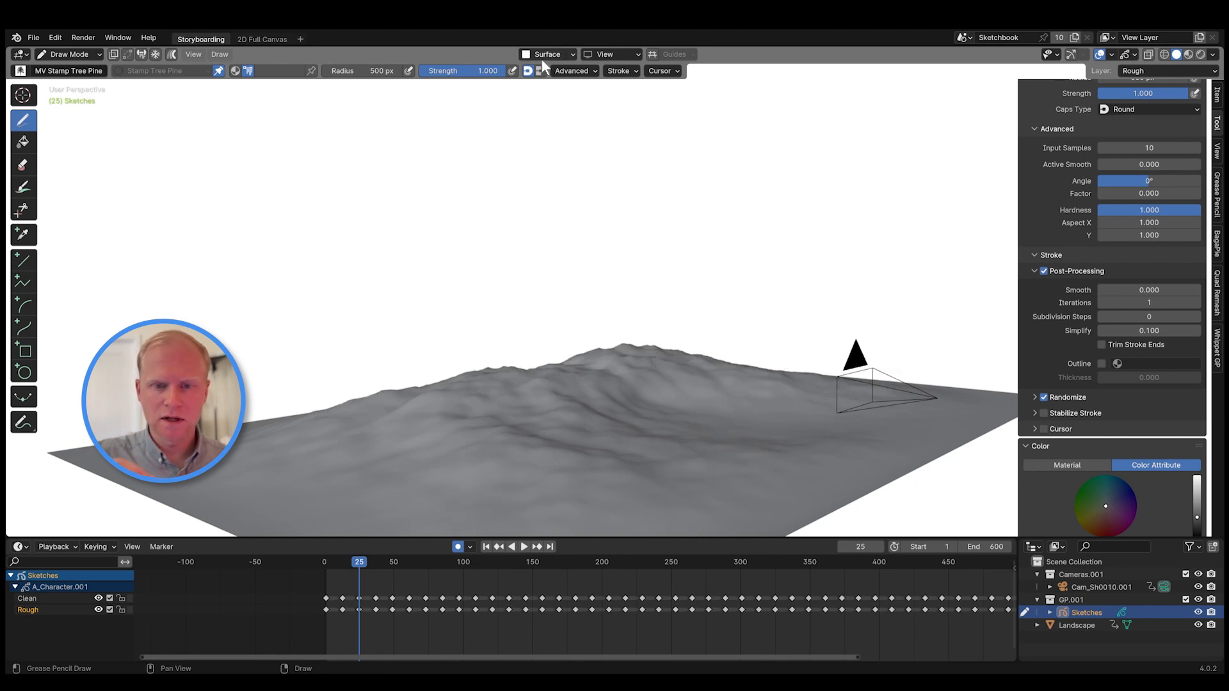
- Review the Surface placement offset and stamp three test trees near the hilltop
left_click(542, 58)
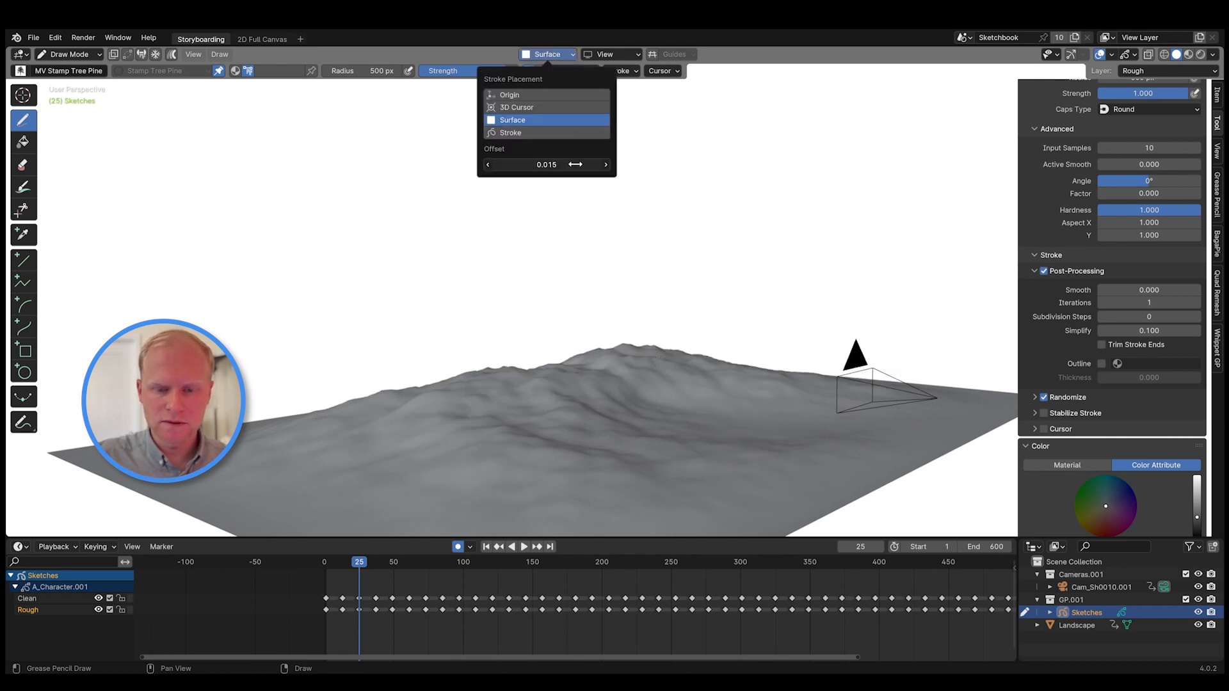
left_click(587, 396)
left_click(650, 377)
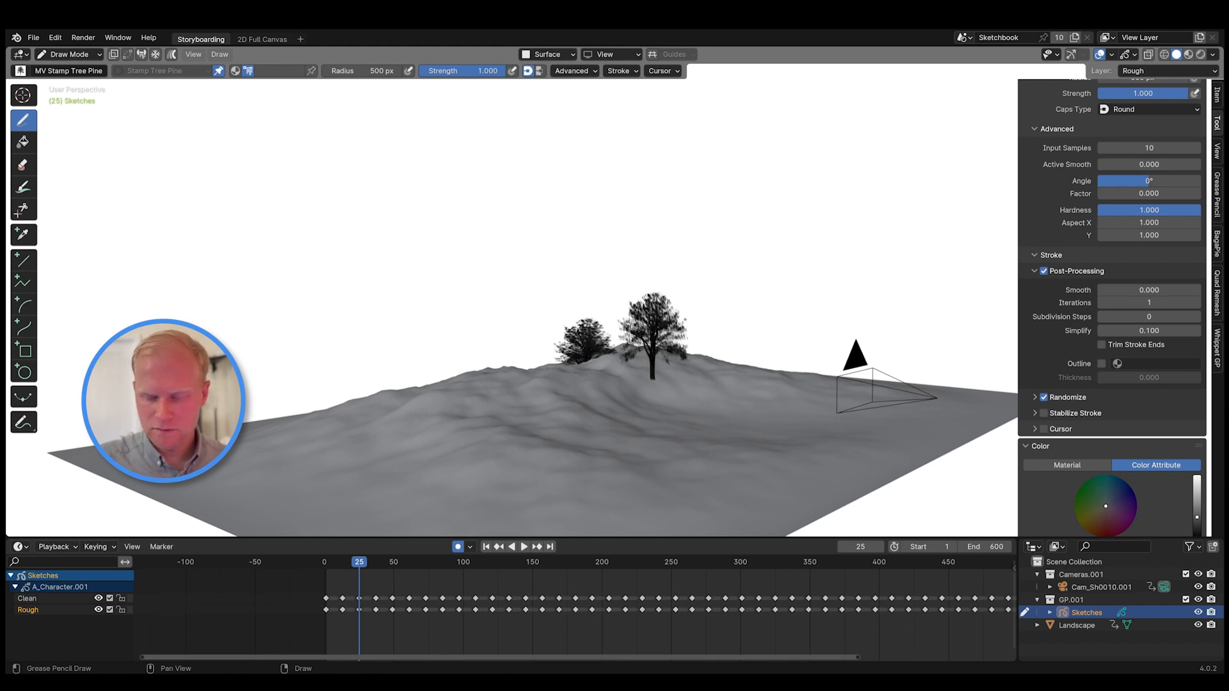
middle_click_drag(685, 319, 683, 372)
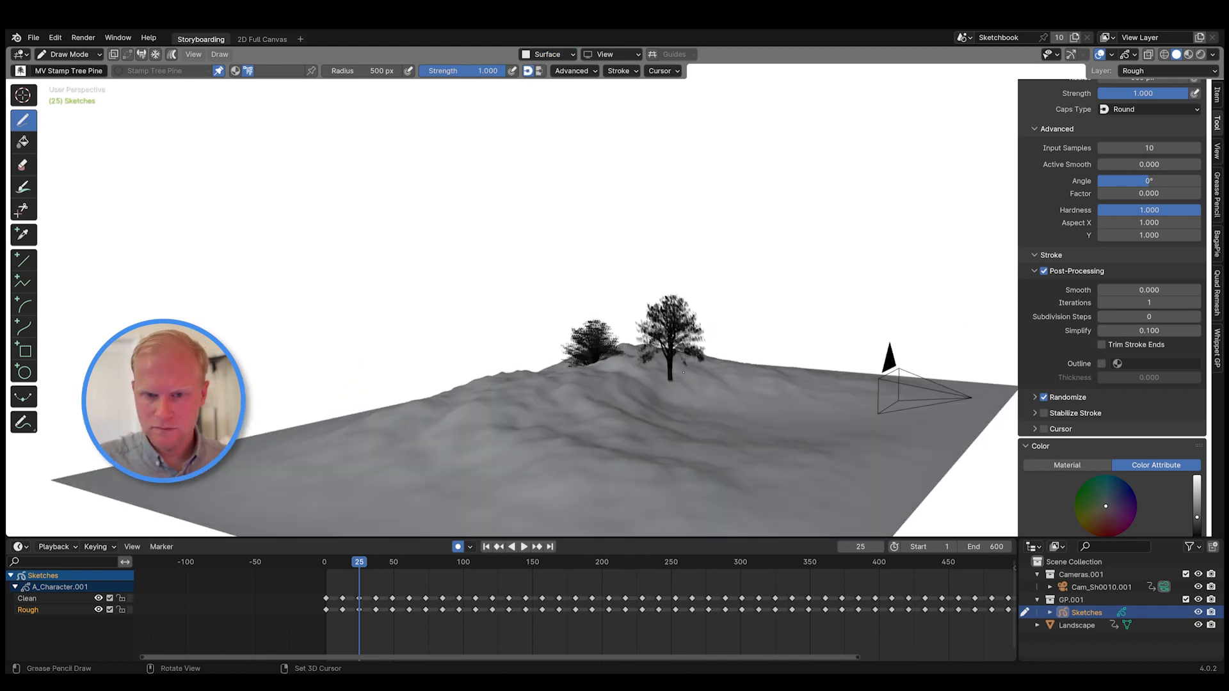
left_click(489, 400)
mouse_move(582, 406)
middle_mouse_down()
mouse_move(552, 340)
mouse_move(604, 211)
mouse_move(610, 281)
middle_mouse_up()
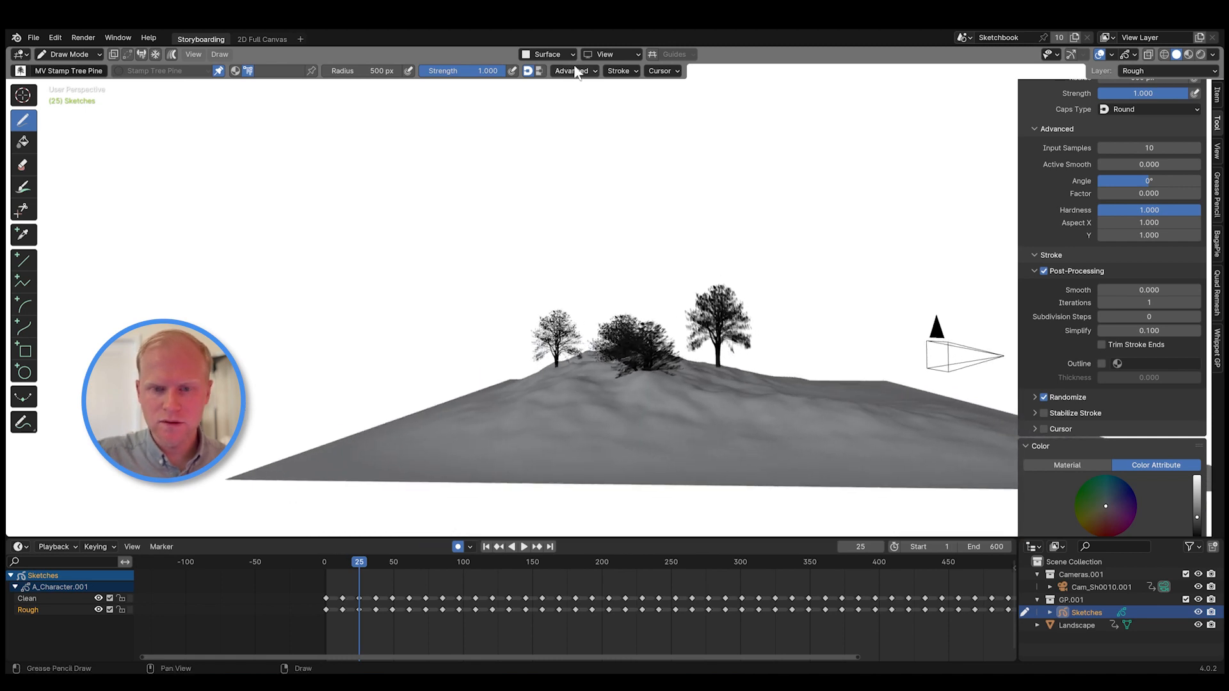
- Check the stroke placement options again and undo the test trees on the hill
left_click(548, 54)
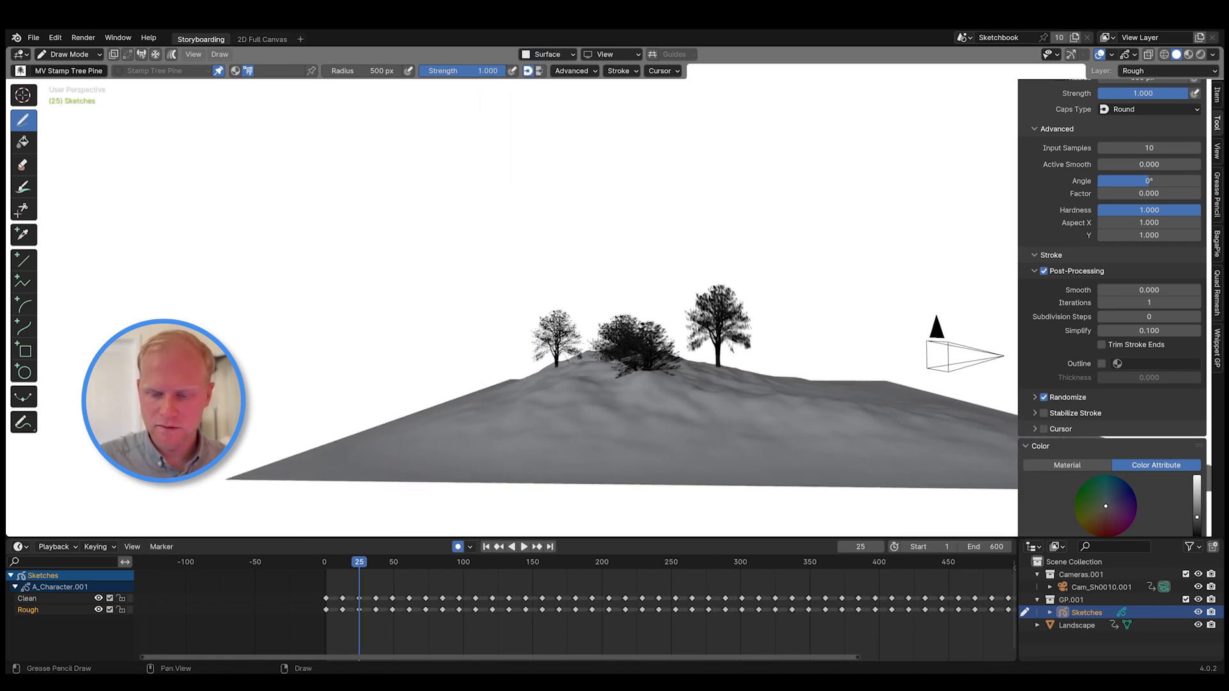
key("ctrl+z")
mouse_move(710, 380)
middle_mouse_down()
mouse_move(576, 392)
mouse_move(671, 404)
mouse_move(563, 350)
mouse_move(684, 374)
mouse_move(636, 341)
middle_mouse_up()
key("ctrl+z")
key("ctrl+z")
key("ctrl+z")
key("ctrl+z")
key("ctrl+z")
- Paint rows of trees with four continuous strokes across the ridge and slopes from different angles
mouse_move(592, 297)
left_mouse_down()
mouse_move(705, 300)
mouse_move(756, 285)
left_mouse_up()
left_click_drag(774, 322, 808, 324)
middle_click_drag(808, 324, 637, 345)
left_click_drag(637, 346, 667, 356)
mouse_move(667, 356)
middle_mouse_down()
mouse_move(688, 351)
mouse_move(661, 333)
middle_mouse_up()
left_click_drag(656, 331, 711, 342)
mouse_move(712, 342)
middle_mouse_down()
mouse_move(728, 399)
mouse_move(589, 385)
mouse_move(661, 368)
mouse_move(648, 351)
mouse_move(647, 390)
mouse_move(733, 414)
mouse_move(571, 316)
middle_mouse_up()
- Enter Edit Mode, select the tree stroke in the middle of the ridge and move it along the Z axis
key("Tab")
left_click(571, 324)
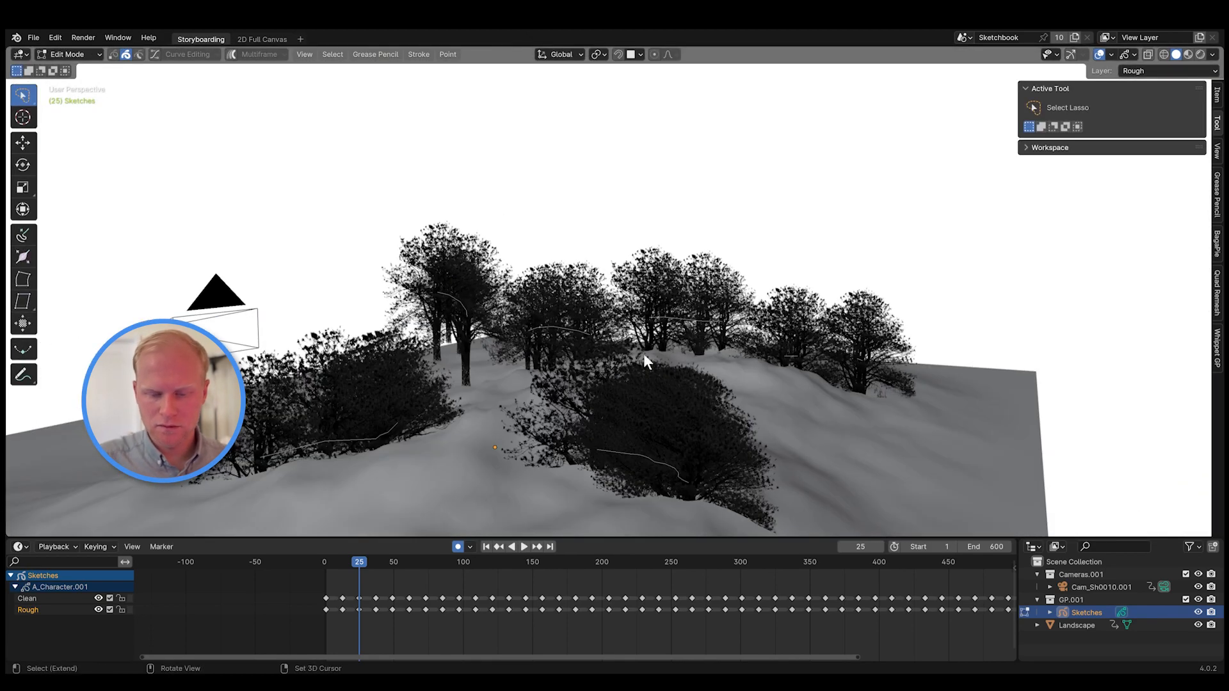
middle_click_drag(615, 353, 630, 349)
key("g")
key("z")
left_click(630, 346)
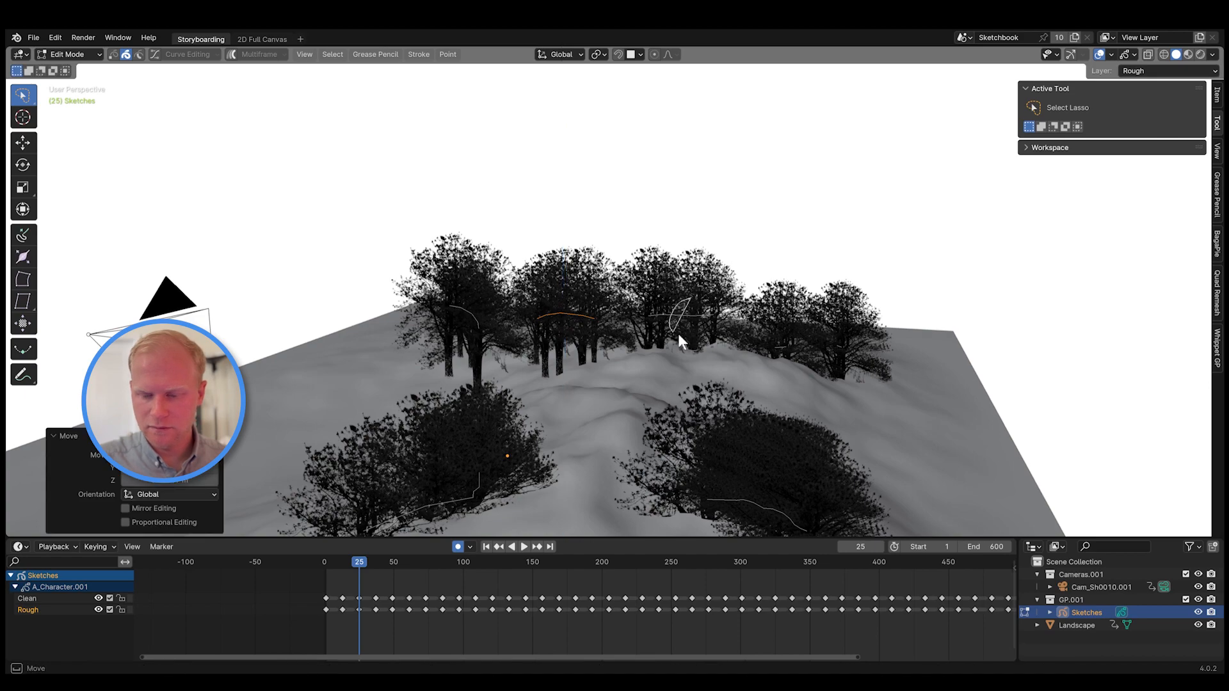
- Select the neighbouring tree stroke on the ridge and move it along the Z axis
key("alt+z")
key("z")
left_click(701, 301)
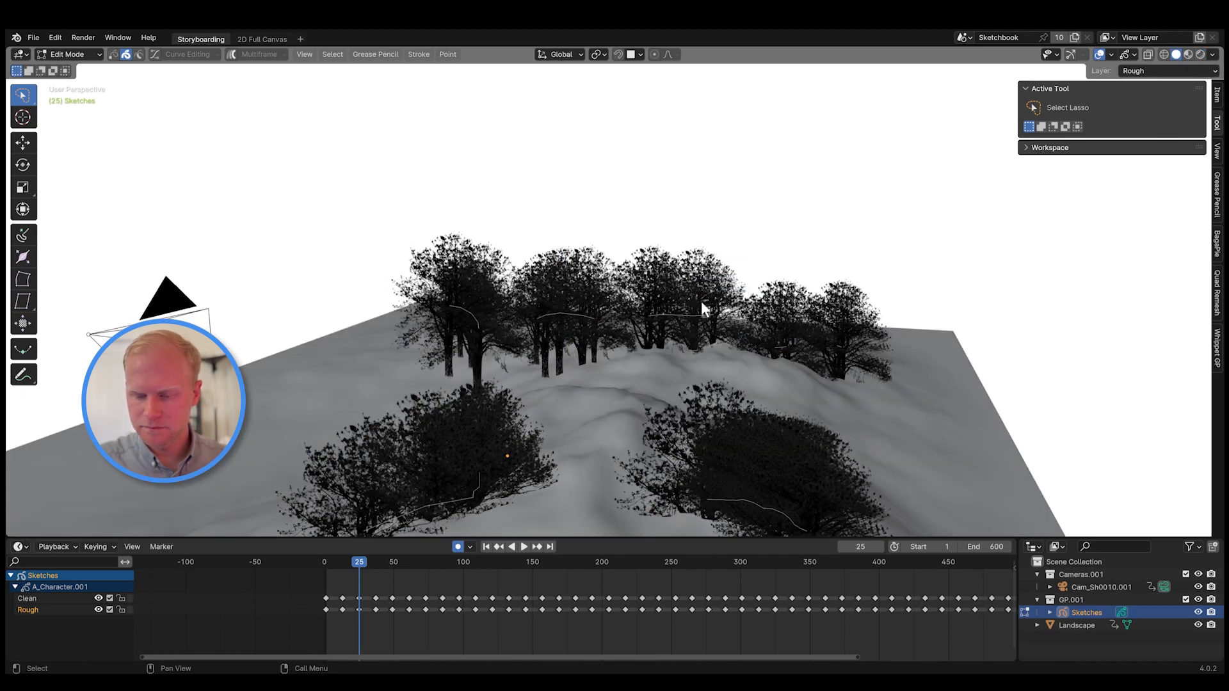
key("g")
key("z")
left_click(697, 322)
- Orbit to a low view facing the rows of trees and return to Draw Mode
middle_click_drag(646, 384, 863, 370)
key("ctrl+Tab")
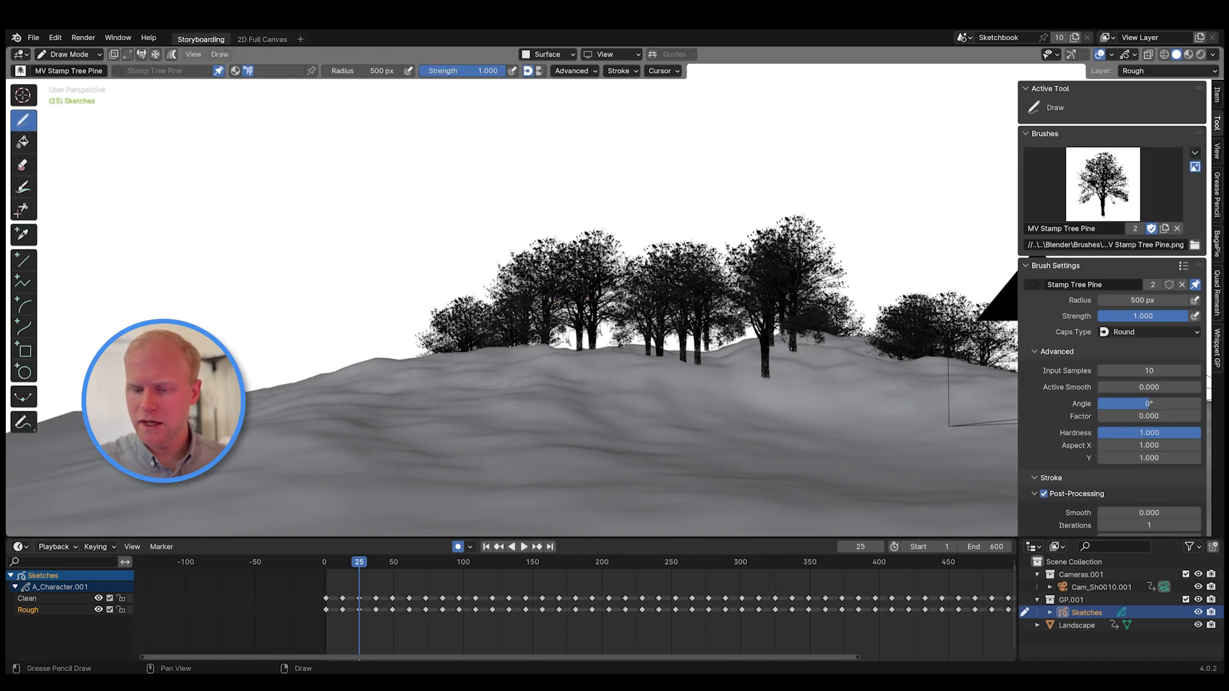
key("ctrl+Tab")
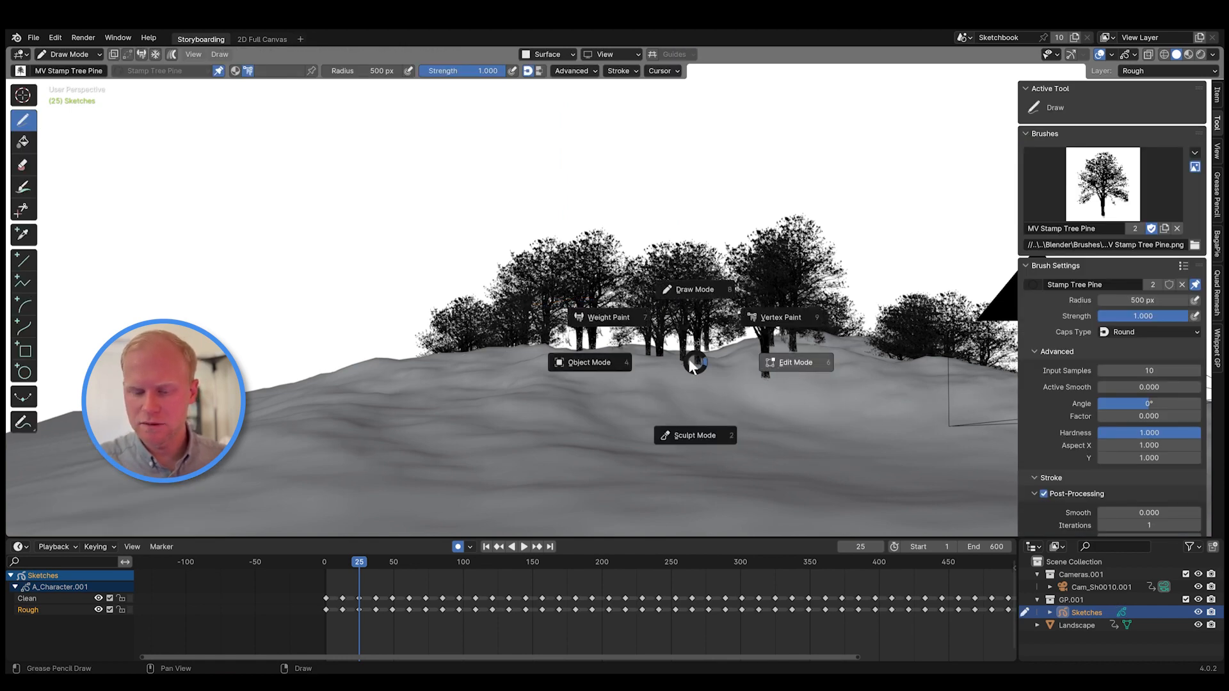
left_click(663, 383)
key("ctrl+Tab")
left_click(662, 356)
- Set the viewport back to Solid shading and open its shading options
key("z")
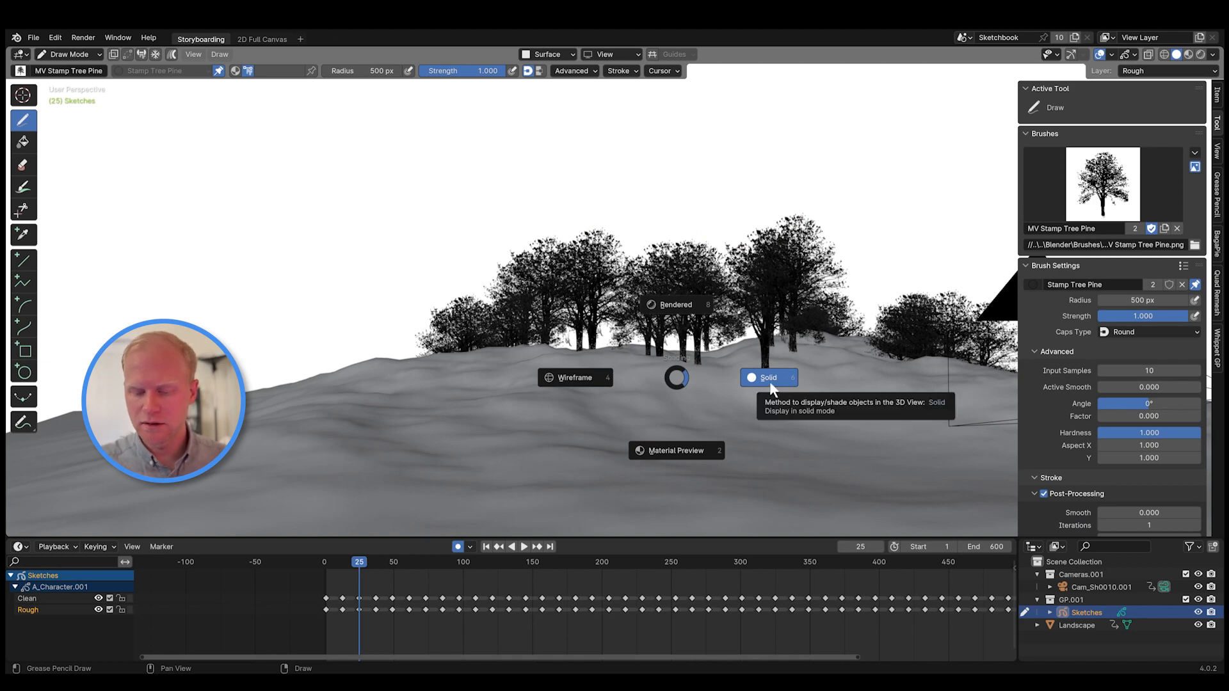
left_click(677, 450)
key("z")
left_click(788, 421)
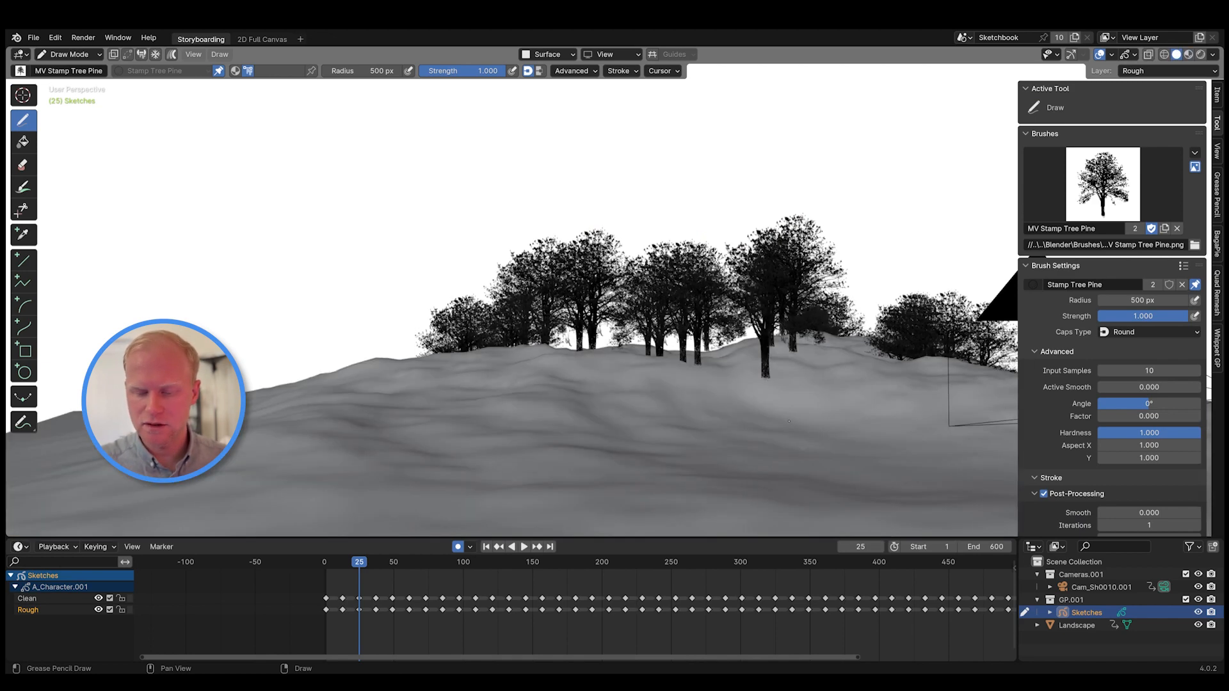
left_click(1214, 56)
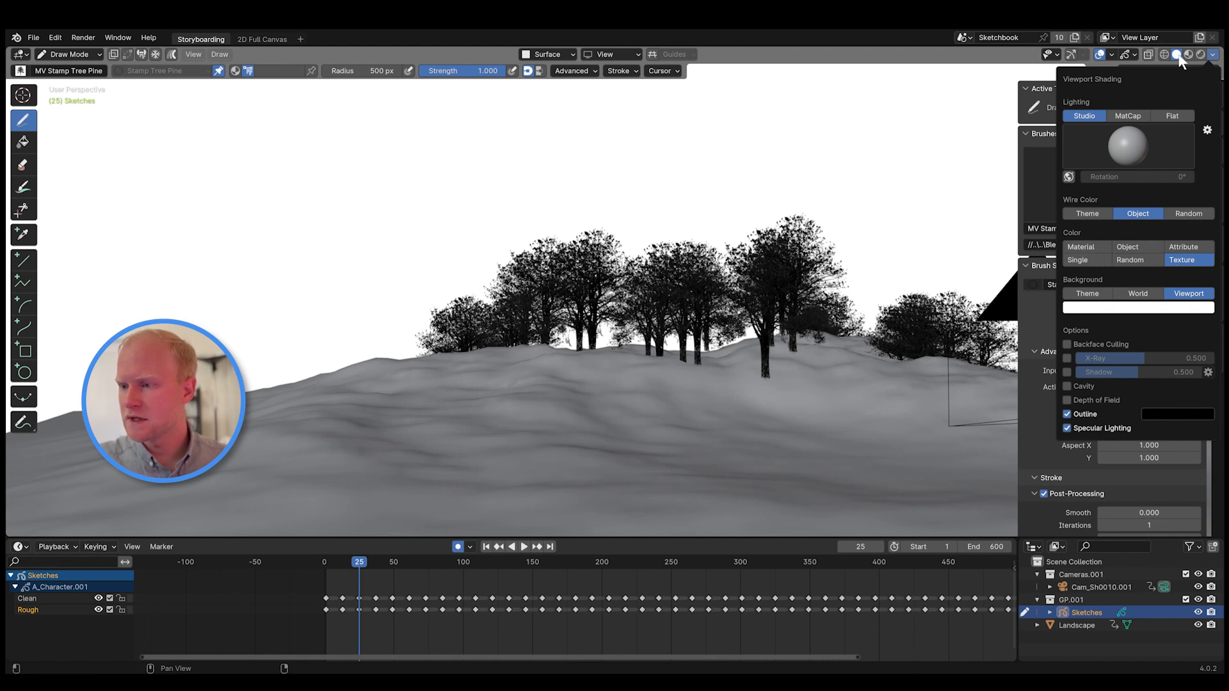
- Stamp pine trees at the foot of the right slope and on the left end of the ridge
left_click(823, 378)
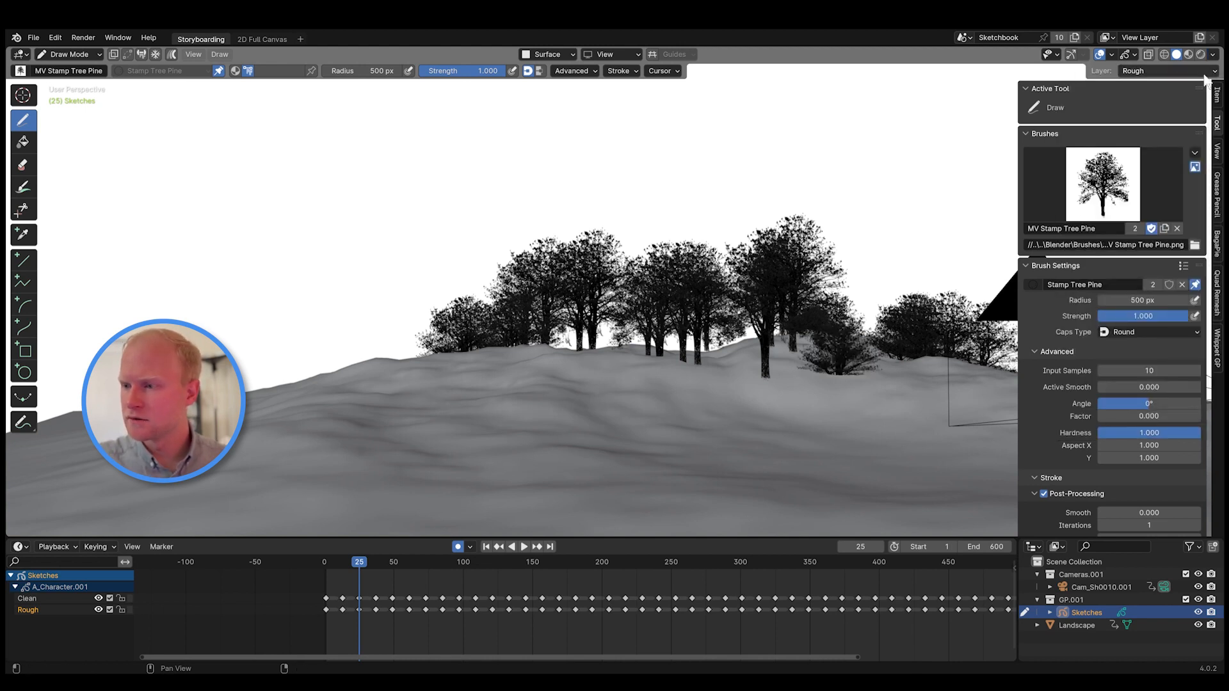
left_click(1212, 55)
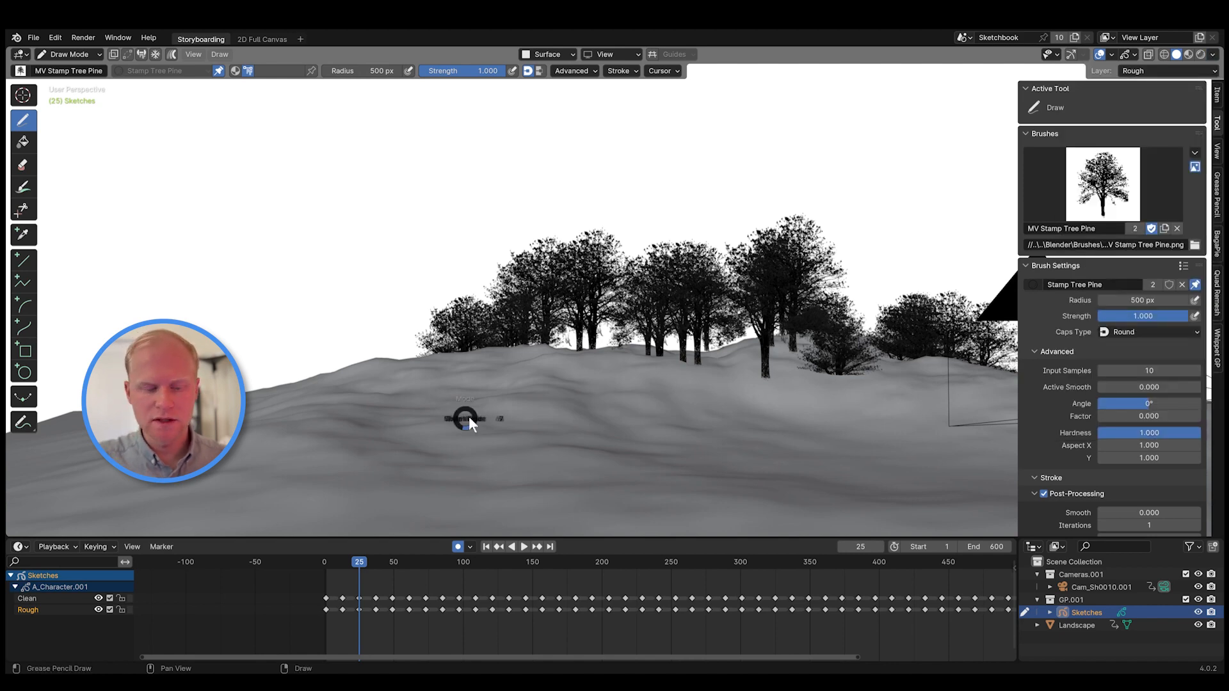
left_click(307, 344)
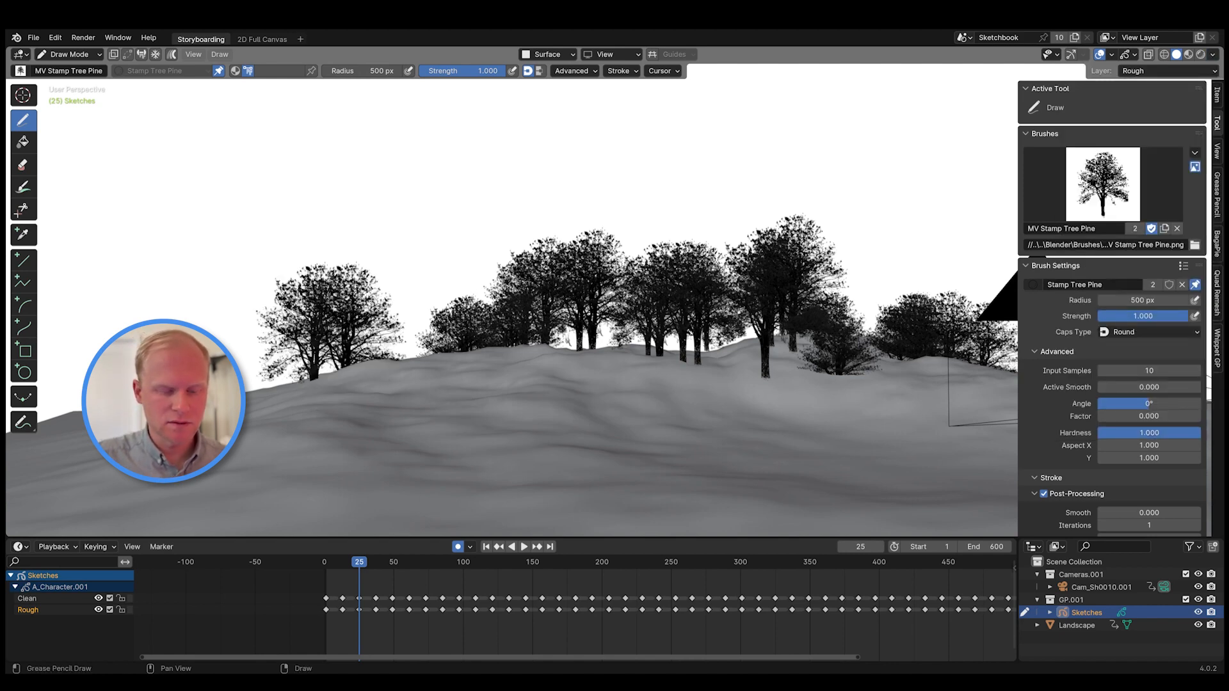
- Compare the overlapping trees in Material Preview and Rendered shading, and return the viewport to Solid shading
middle_click_drag(880, 438, 851, 403)
left_click(1213, 55)
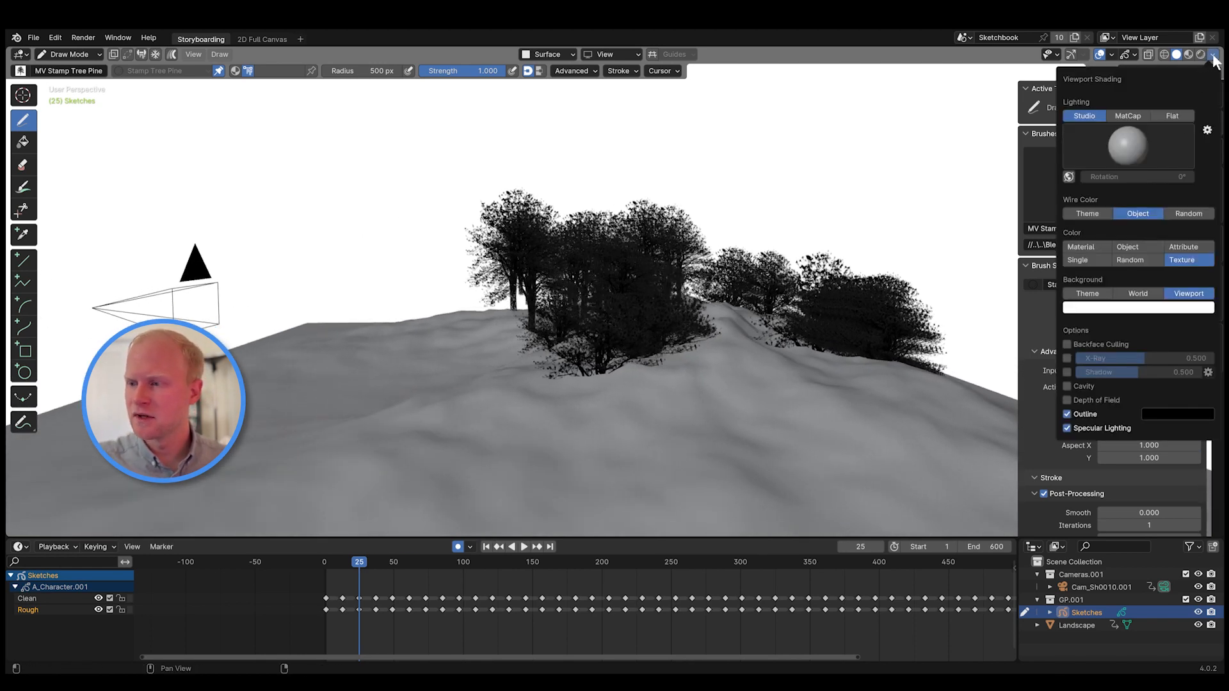
key("z")
left_click(796, 349)
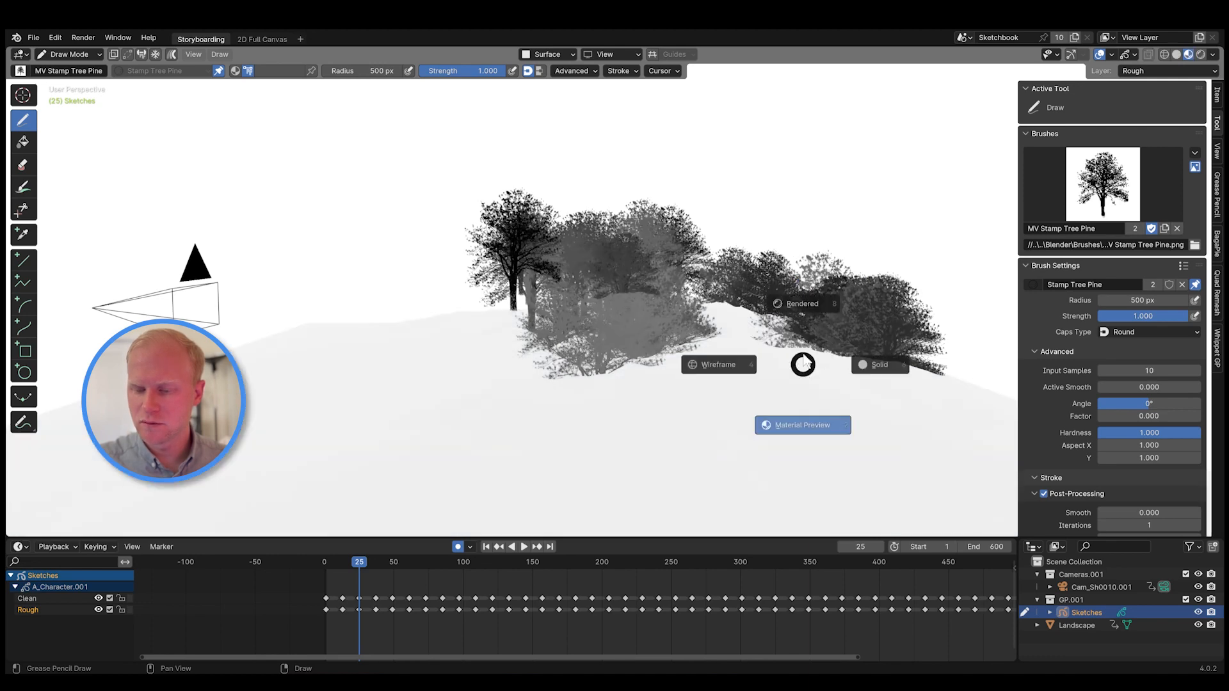
key("z")
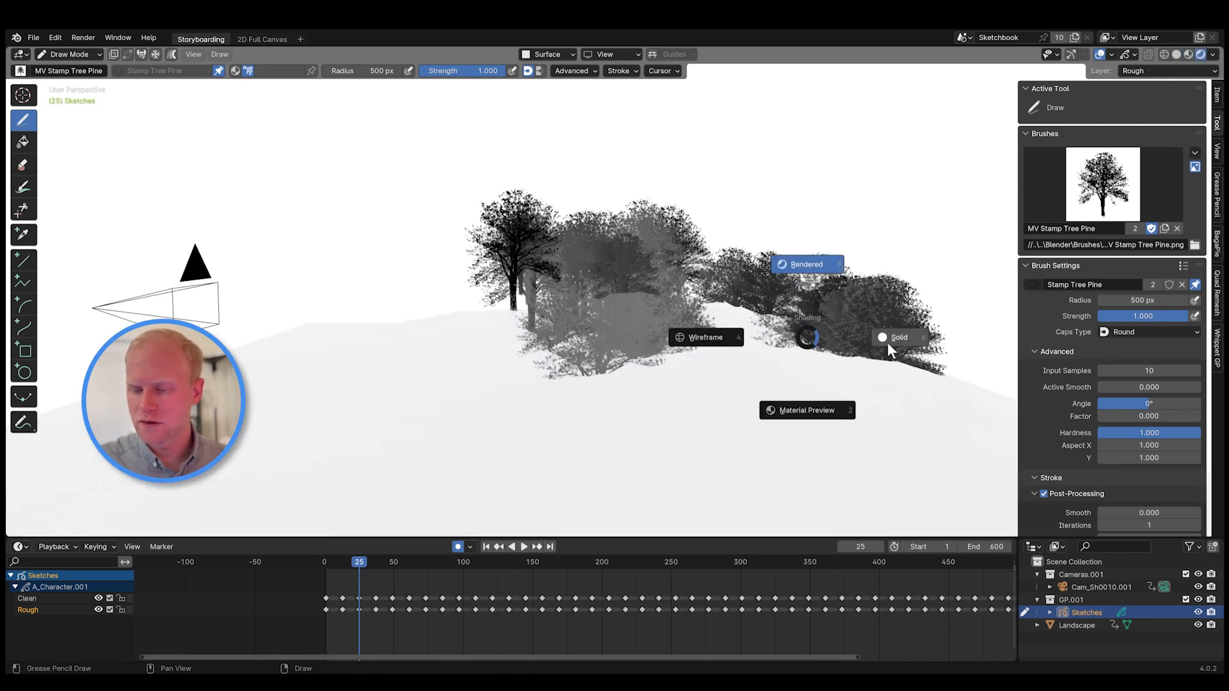
left_click(891, 335)
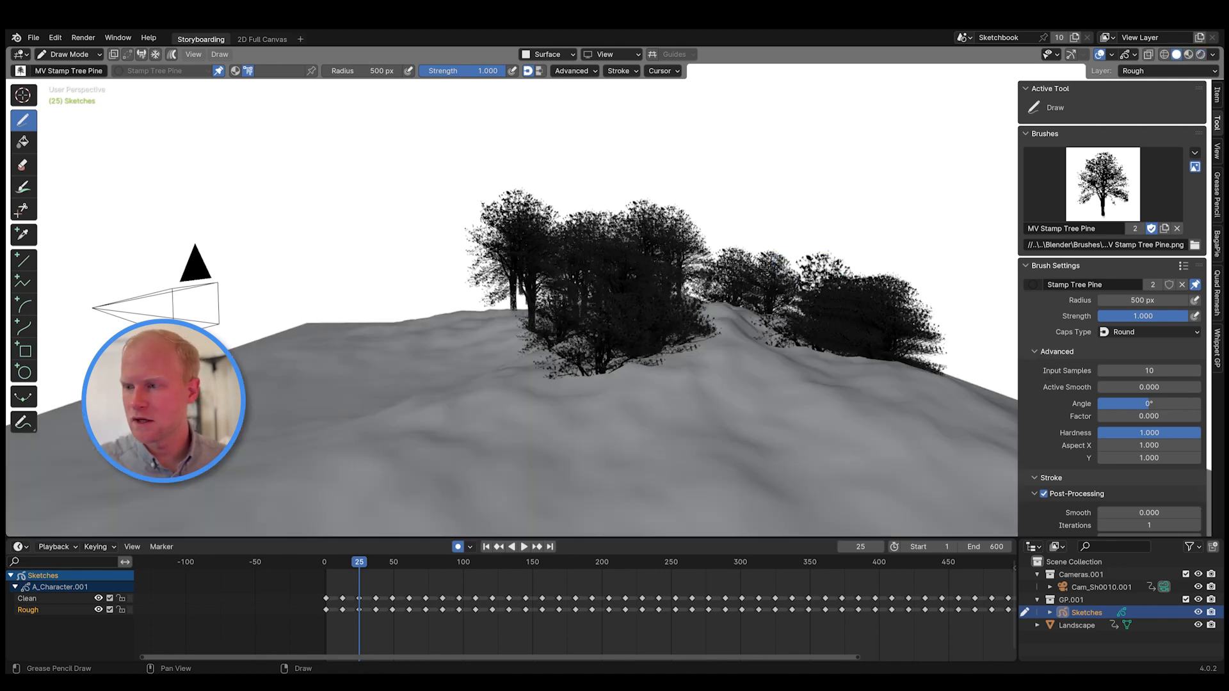
- Try the Material color option for Solid shading and set it back to Texture
left_click(1211, 57)
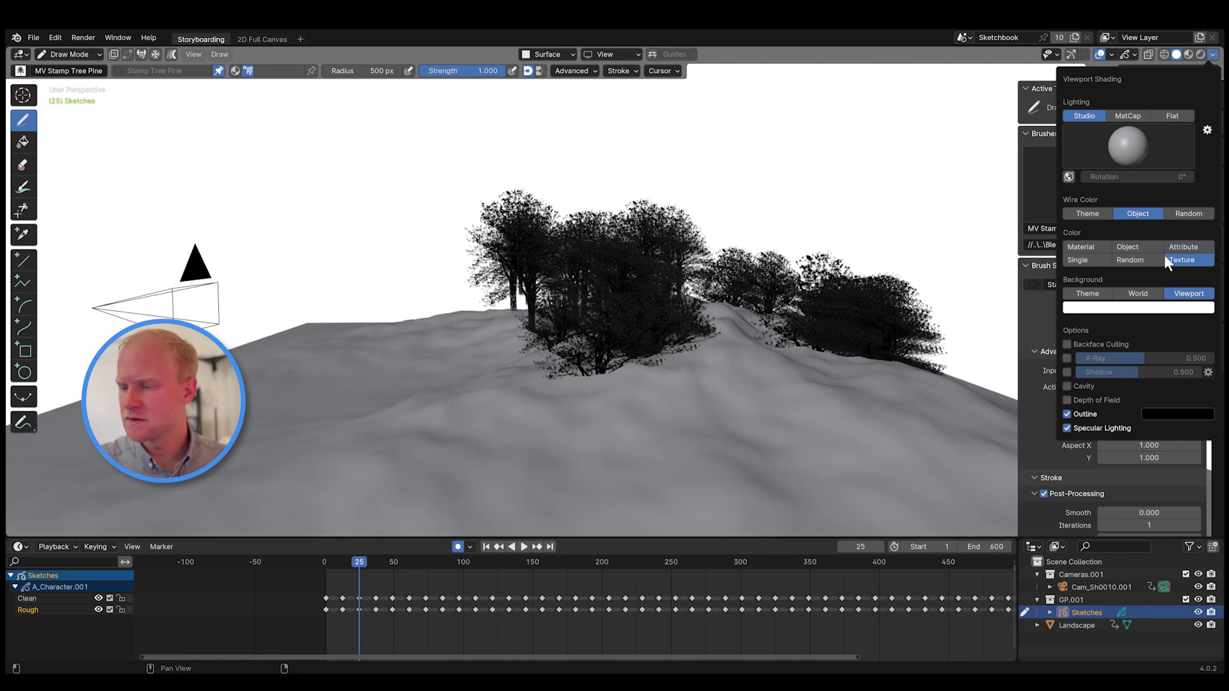
left_click(1093, 248)
left_click(1179, 261)
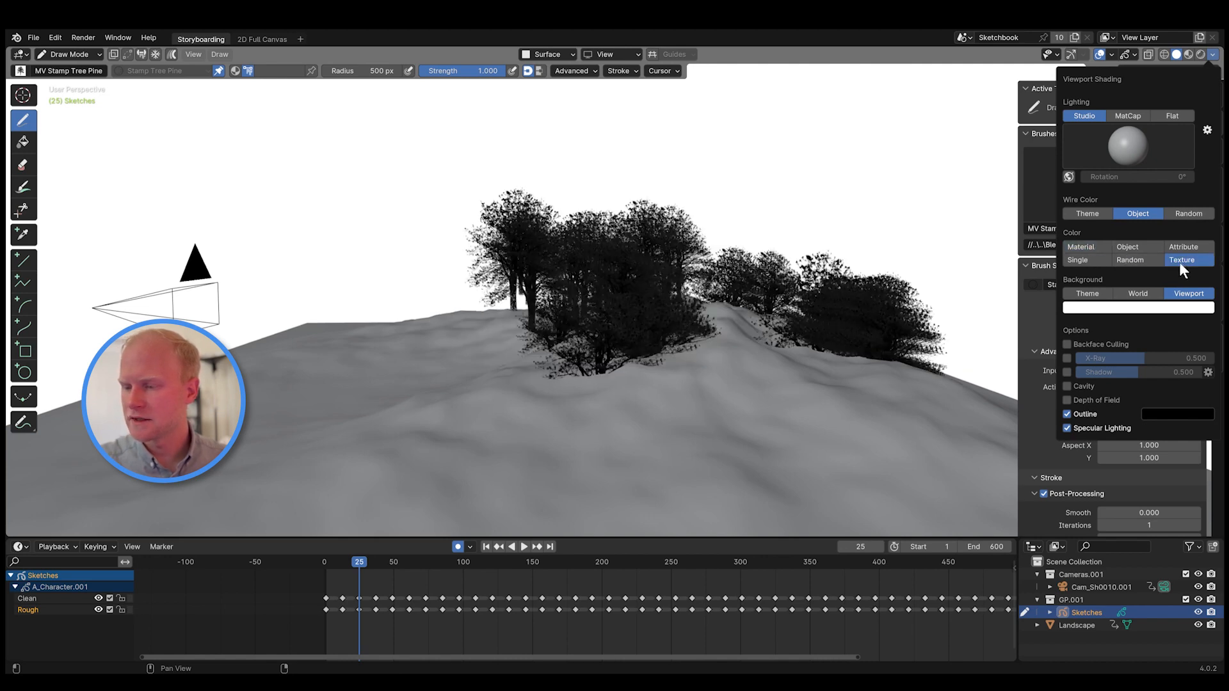
- Stamp two pine trees on the open ridge between the camera and the existing tree group
middle_click_drag(556, 416, 779, 427)
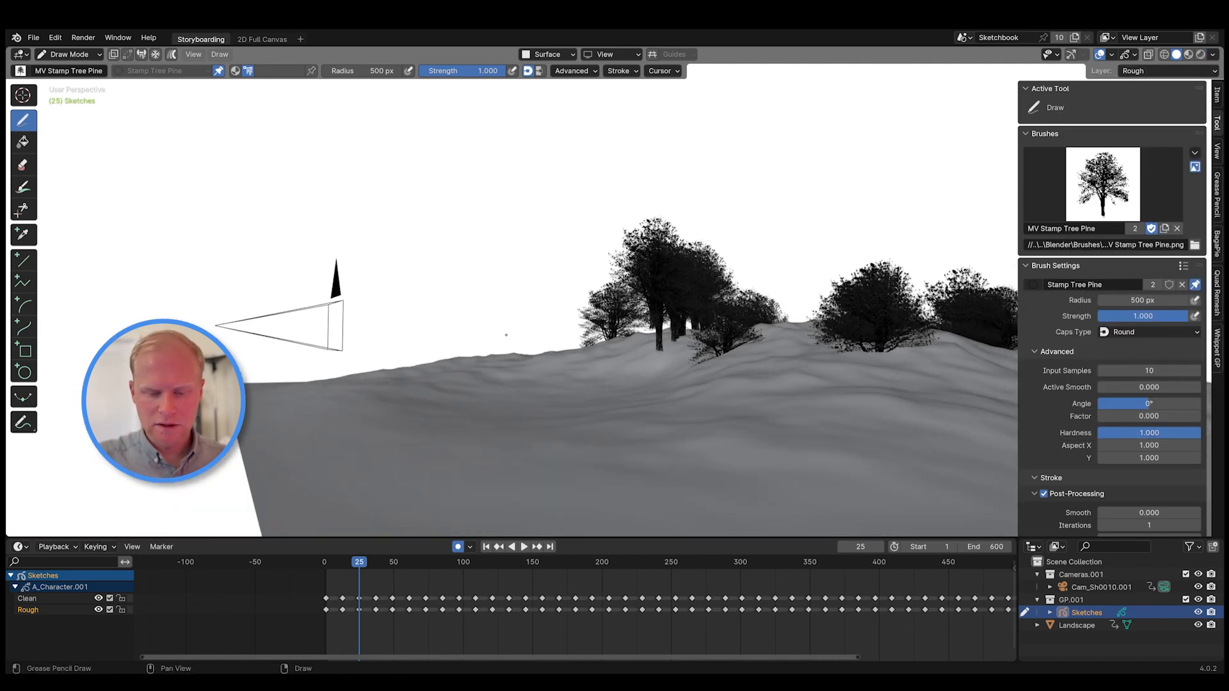
left_click(505, 334)
left_click(571, 337)
middle_click_drag(579, 358, 730, 341)
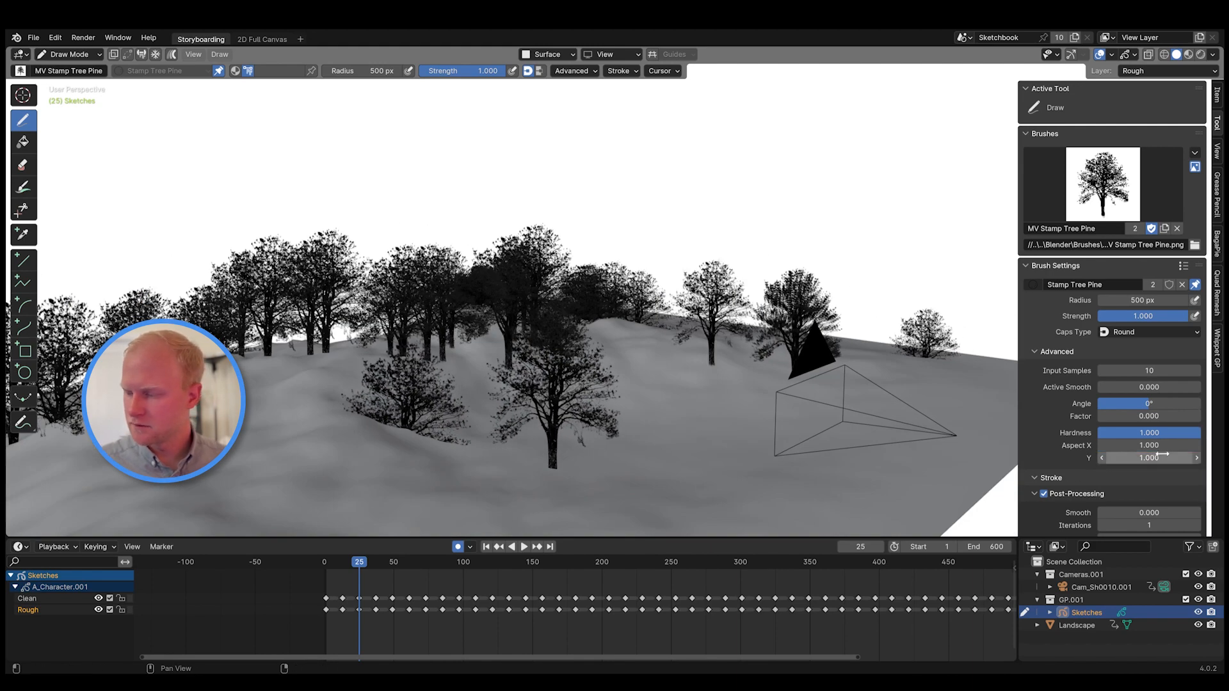
- Set the brush's post-processing Simplify to 0.250 and undo the tree stamps until the landscape is empty
scroll(1077, 494, "down", 5)
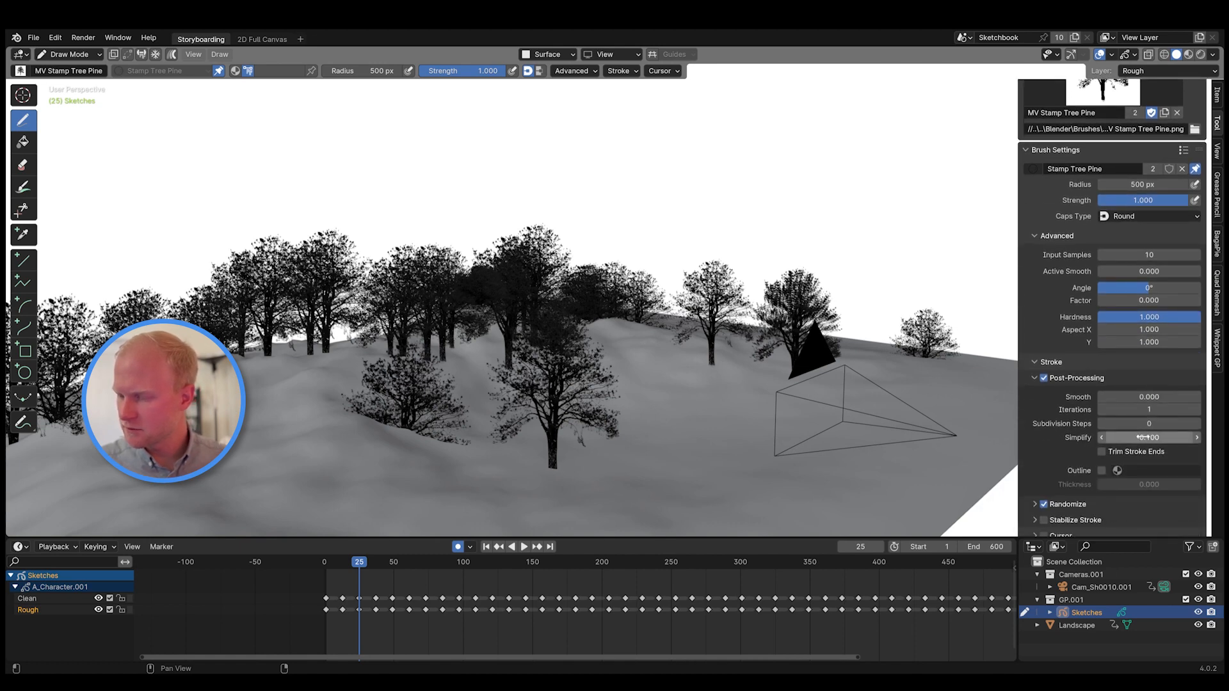
mouse_move(909, 437)
middle_mouse_down()
mouse_move(512, 439)
mouse_move(685, 403)
middle_mouse_up()
key("ctrl+z")
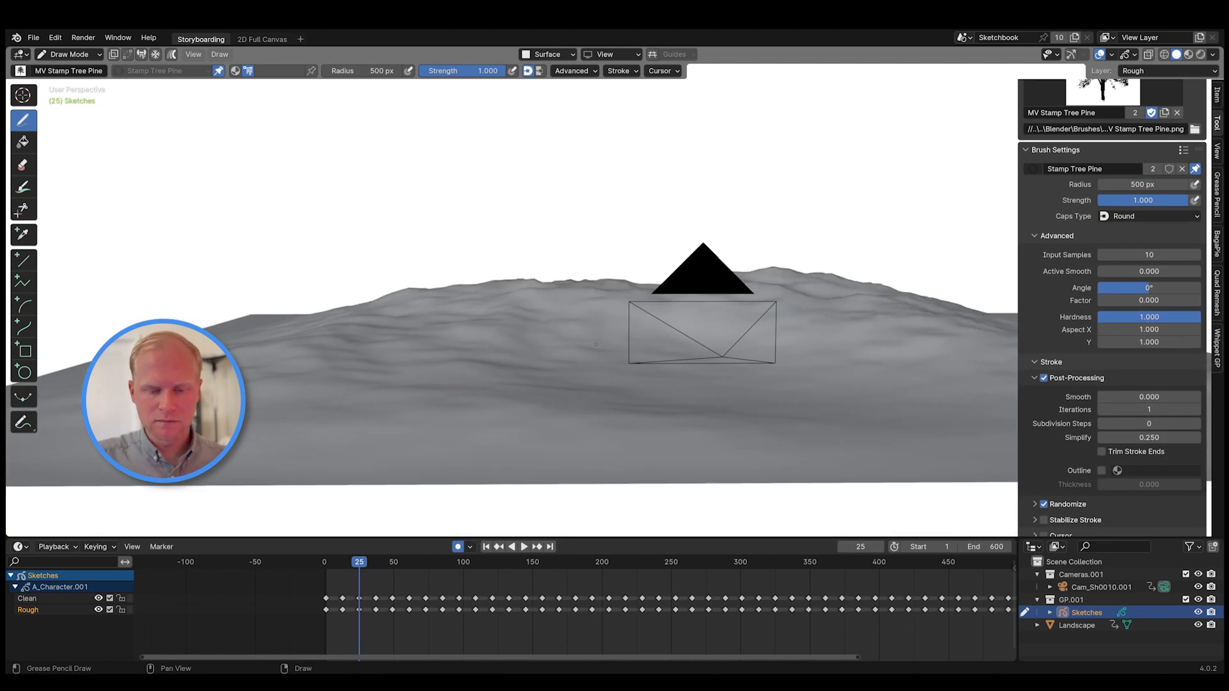
- Draw two runs of pine tree stamps along the ridge, one on each side of the camera
left_click_drag(323, 307, 564, 283)
left_click_drag(706, 269, 1019, 325)
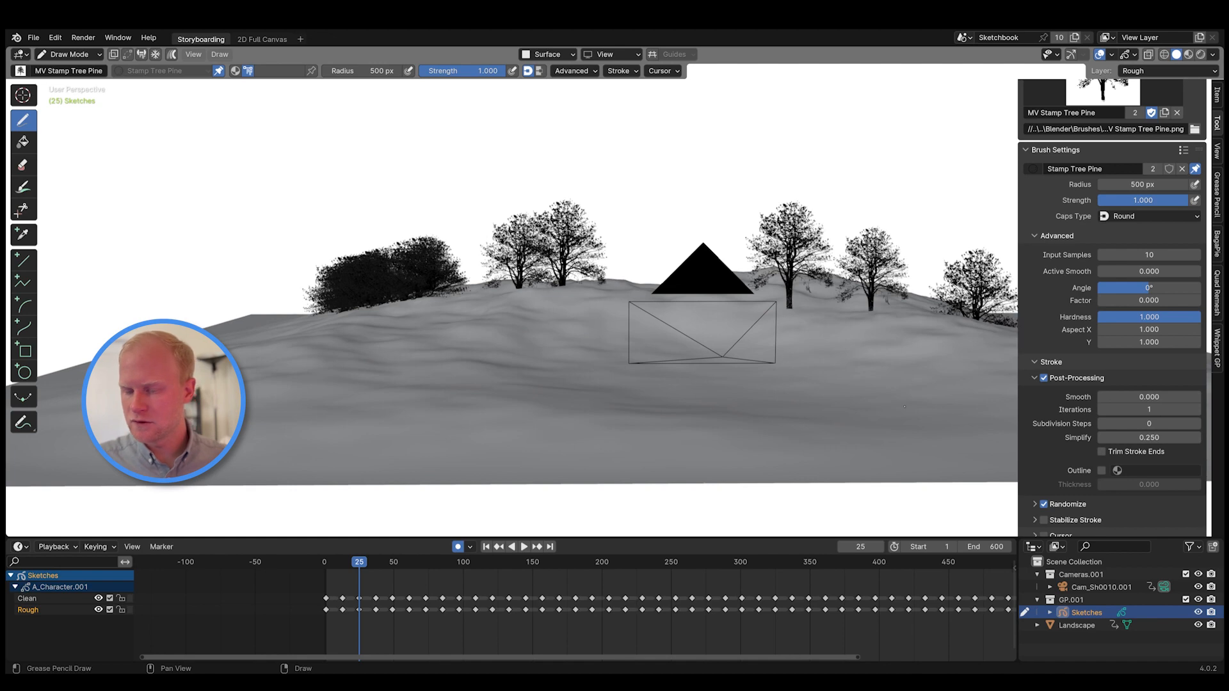
middle_click_drag(904, 406, 989, 413)
- Add single pine trees in front of the ridge, undoing one stamp and placing it again
left_click(620, 240)
middle_click_drag(619, 269, 723, 339)
left_click(734, 285)
key("ctrl+z")
left_click(705, 268)
- Stamp a single pine tree on the lower right slope, undoing and repeating it until the placement fits
middle_click_drag(762, 378, 784, 391)
left_click(768, 363)
key("ctrl+z")
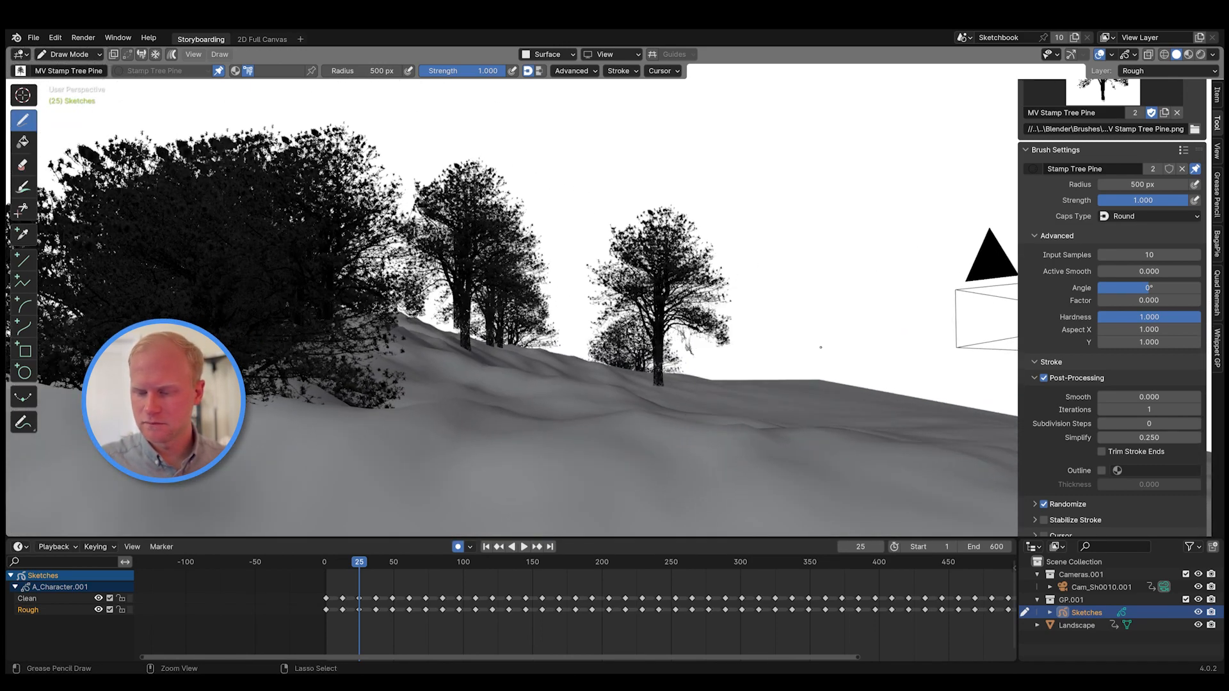
left_click(820, 347)
key("ctrl+z")
left_click(816, 359)
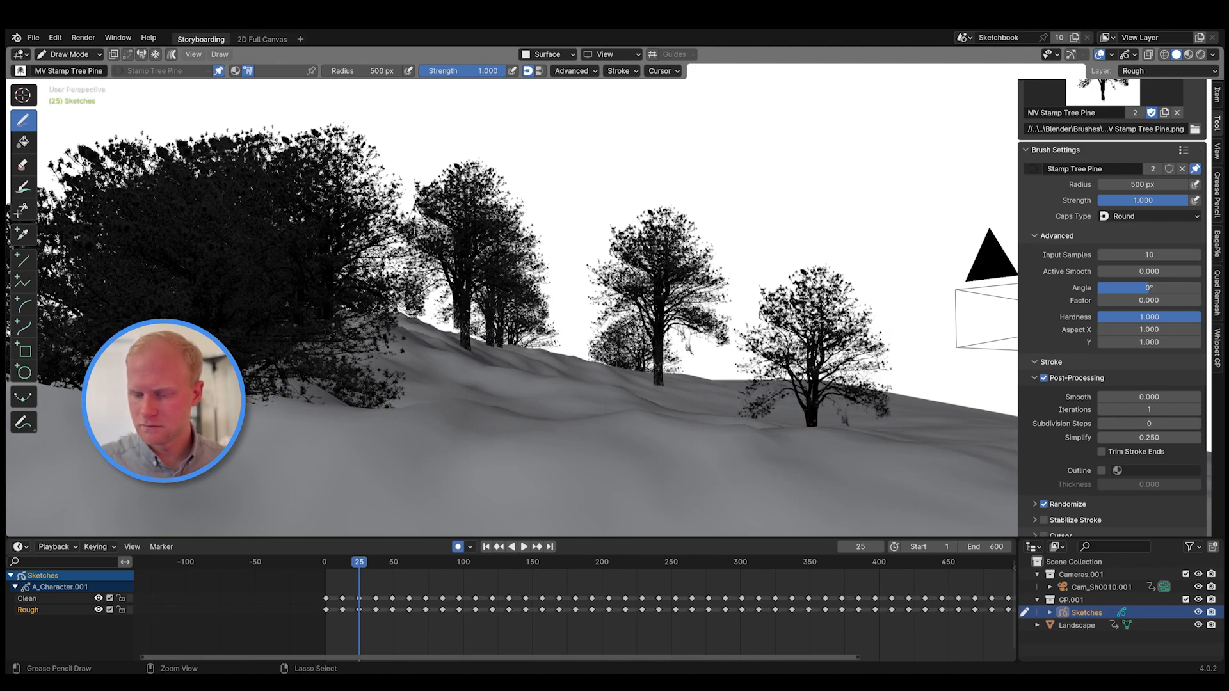
key("ctrl+z")
left_click(817, 343)
- Select the foreground tree stroke in Edit Mode and move it along the global Y axis
mouse_move(817, 343)
middle_mouse_down()
mouse_move(858, 378)
mouse_move(800, 339)
mouse_move(857, 368)
middle_mouse_up()
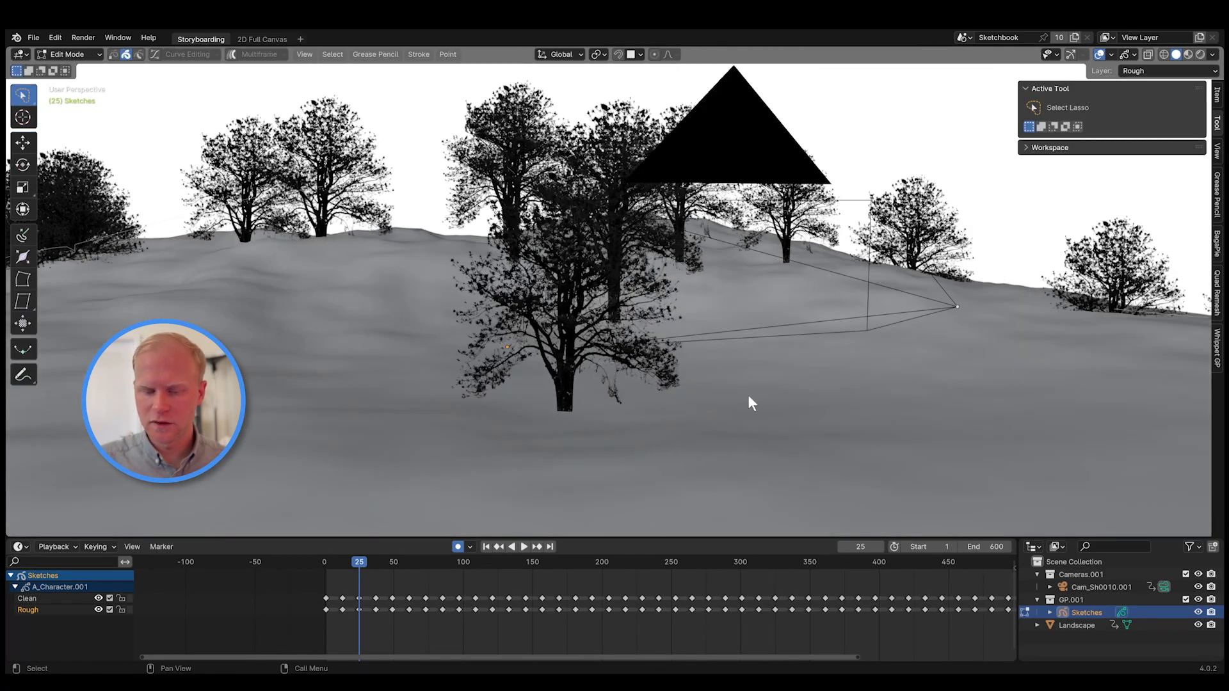
middle_click_drag(750, 402, 720, 402)
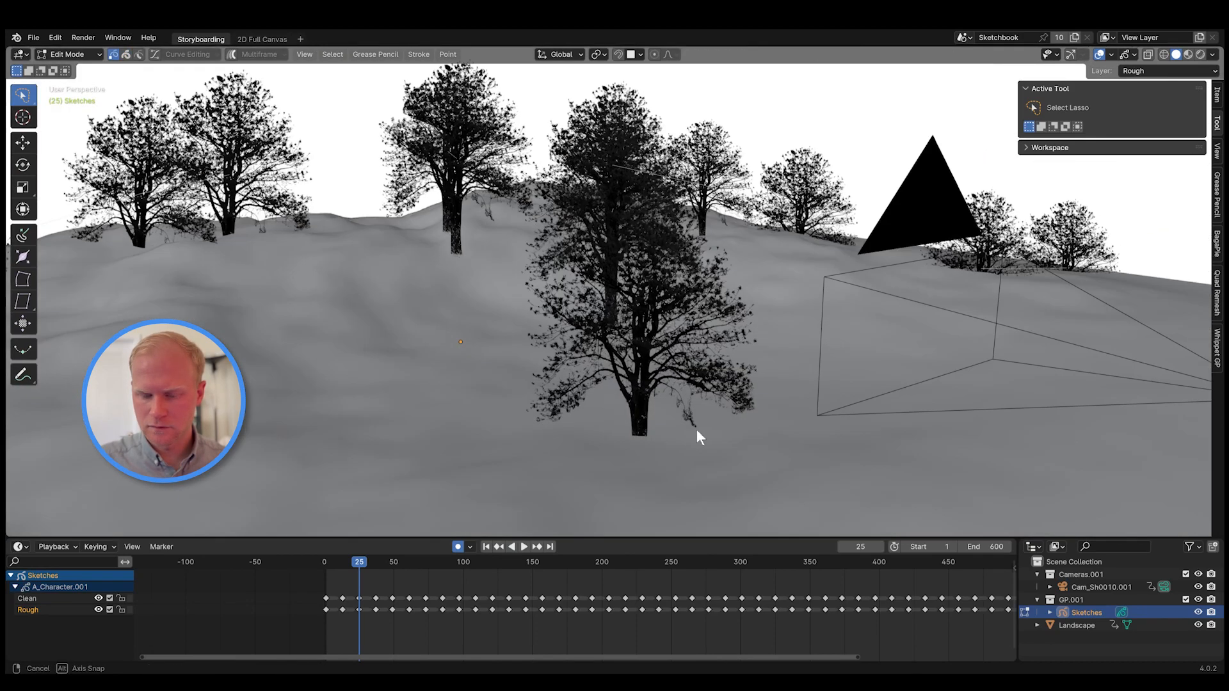
middle_click_drag(717, 400, 787, 432)
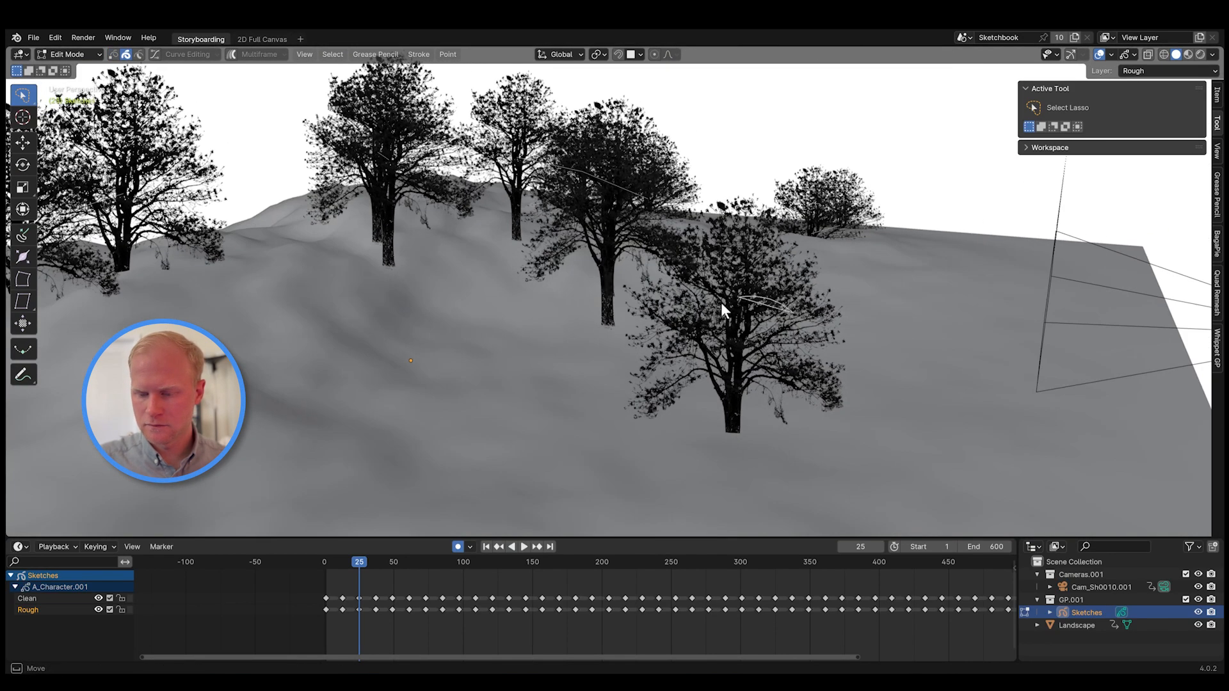
middle_click_drag(878, 395, 853, 417)
key("g")
key("x")
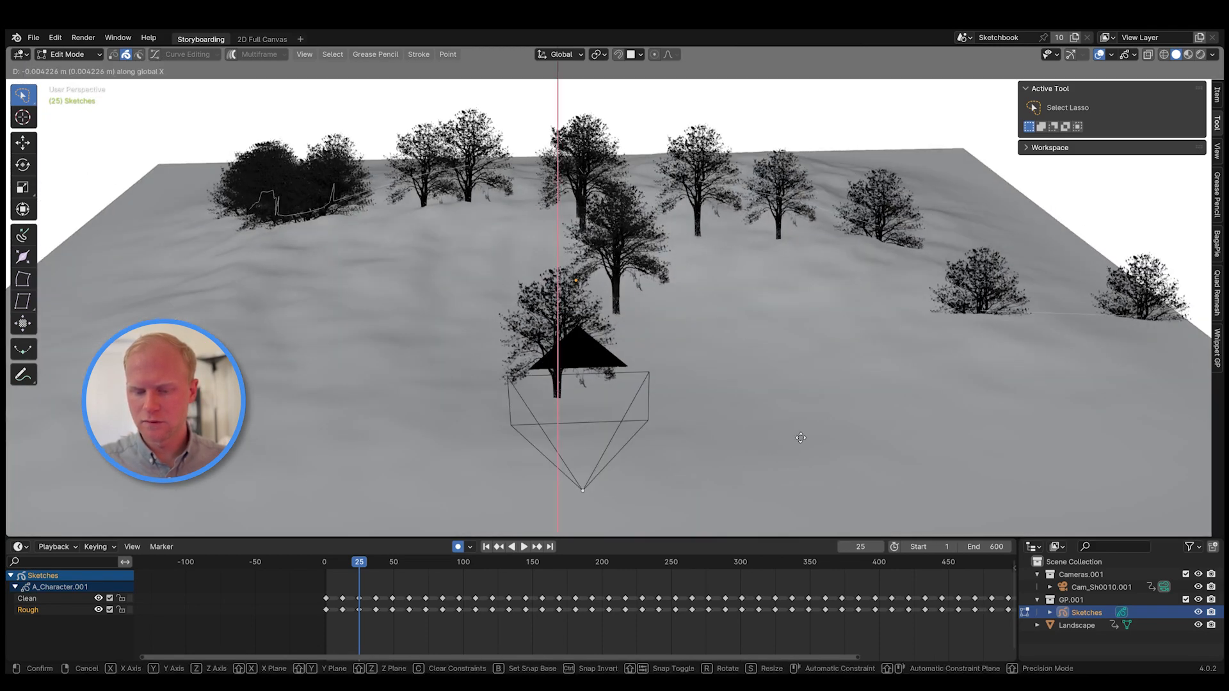
key("y")
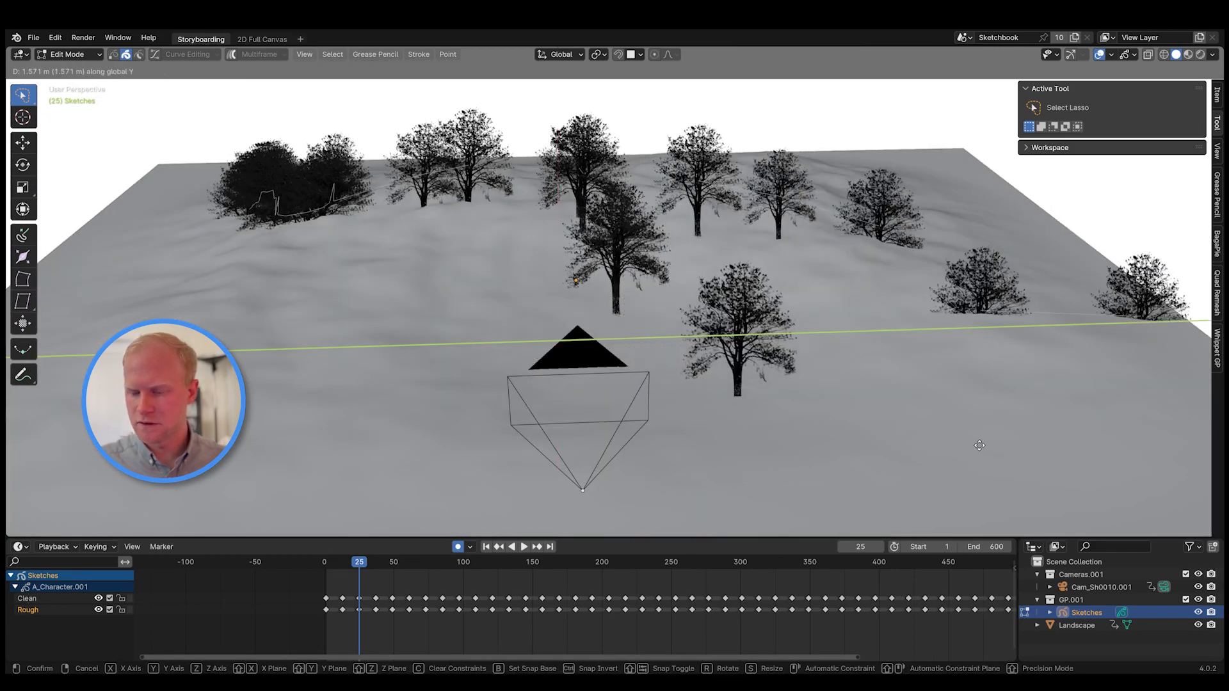
left_click(1091, 440)
- Adjust the foreground tree's height along the Z axis so it stands on the ground, and return to Draw Mode
key("g")
key("z")
left_click(1053, 426)
mouse_move(901, 425)
middle_mouse_down()
mouse_move(977, 422)
mouse_move(775, 352)
mouse_move(626, 340)
mouse_move(736, 395)
mouse_move(750, 353)
mouse_move(737, 326)
mouse_move(773, 404)
mouse_move(734, 404)
mouse_move(791, 382)
middle_mouse_up()
key("g")
key("z")
left_click(634, 329)
key("ctrl+Tab")
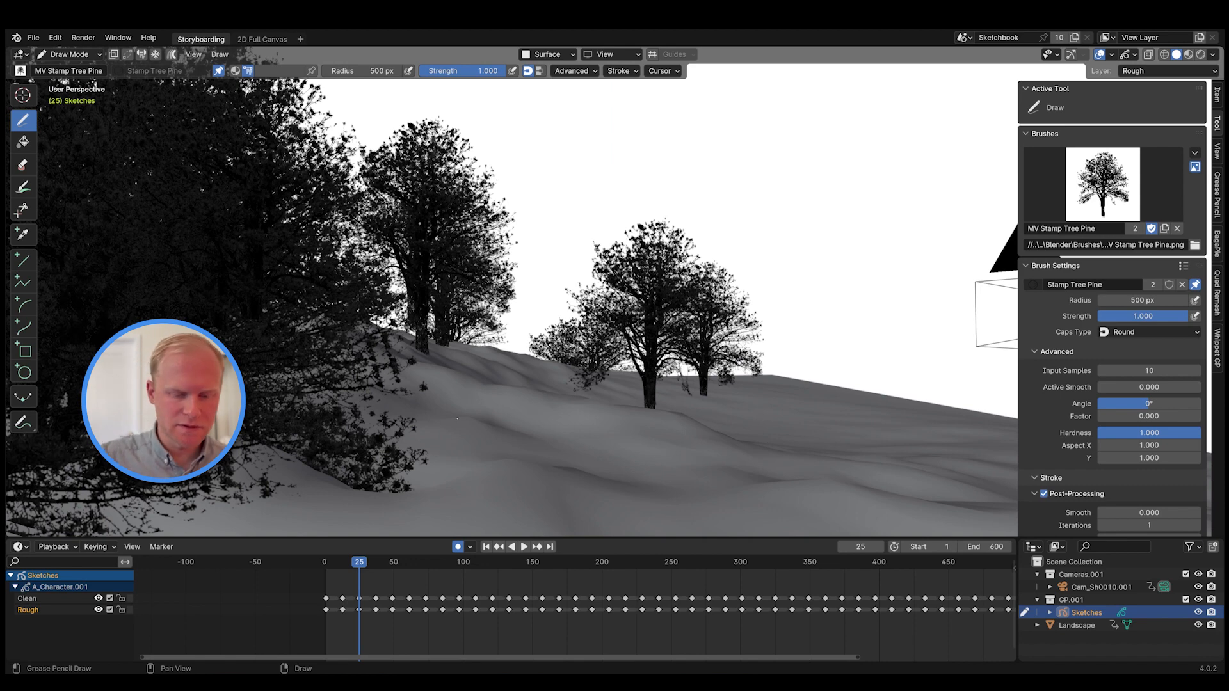
- Change the Outliner area to the Properties editor and enlarge it to show the material settings
middle_click_drag(706, 432, 696, 421)
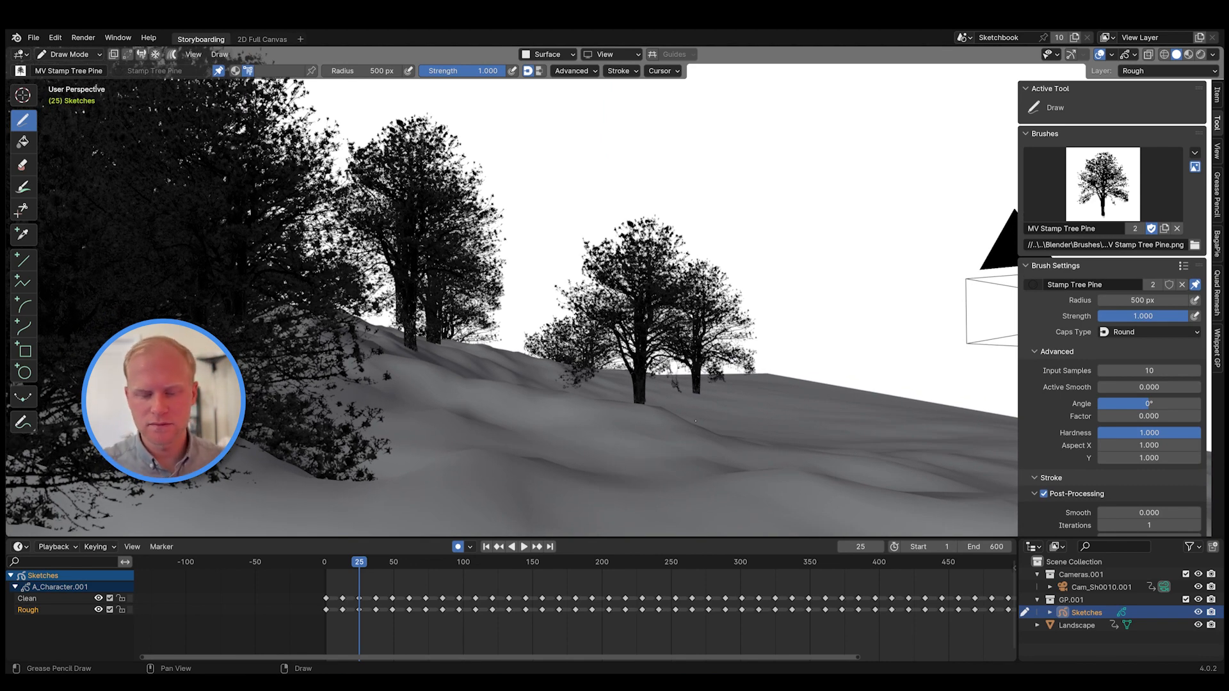
middle_click_drag(728, 428, 752, 427)
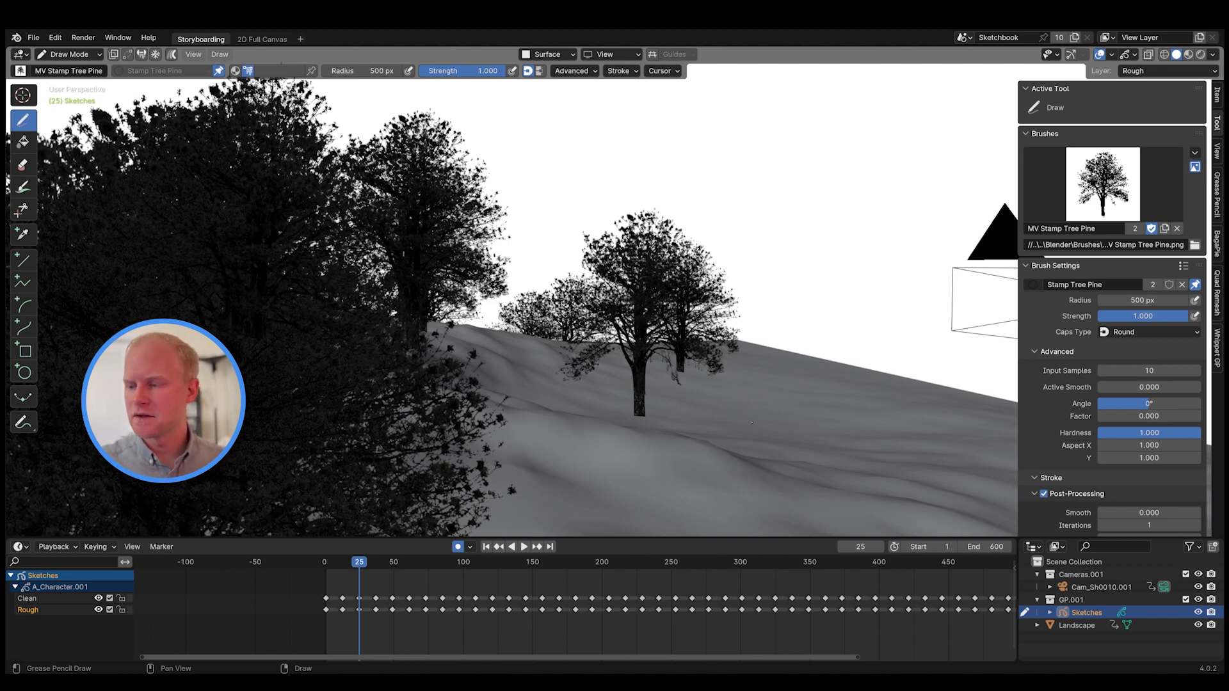
left_click(1034, 547)
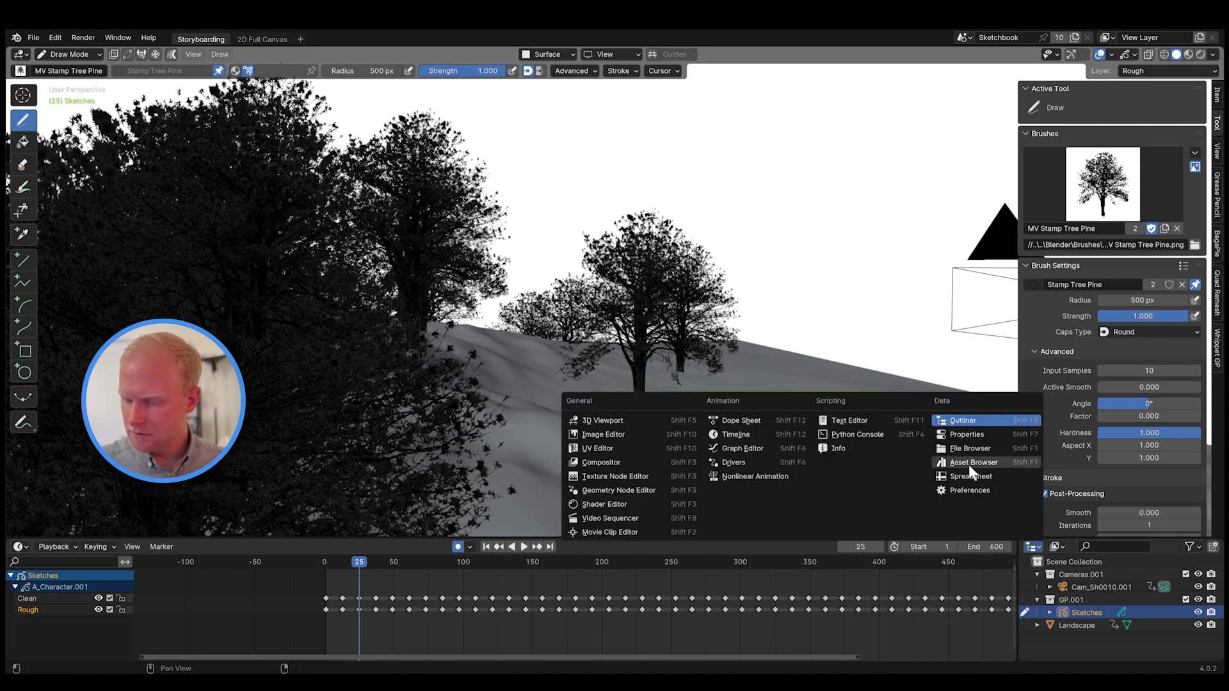
left_click(960, 434)
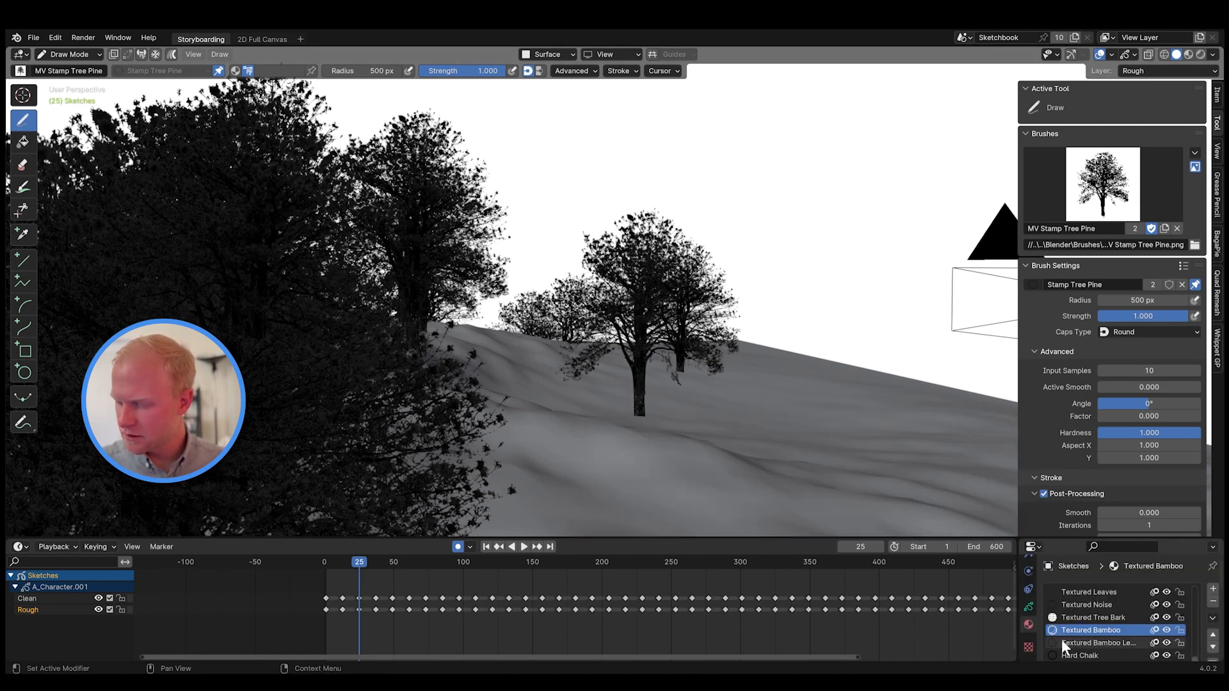
scroll(1109, 600, "down", 4)
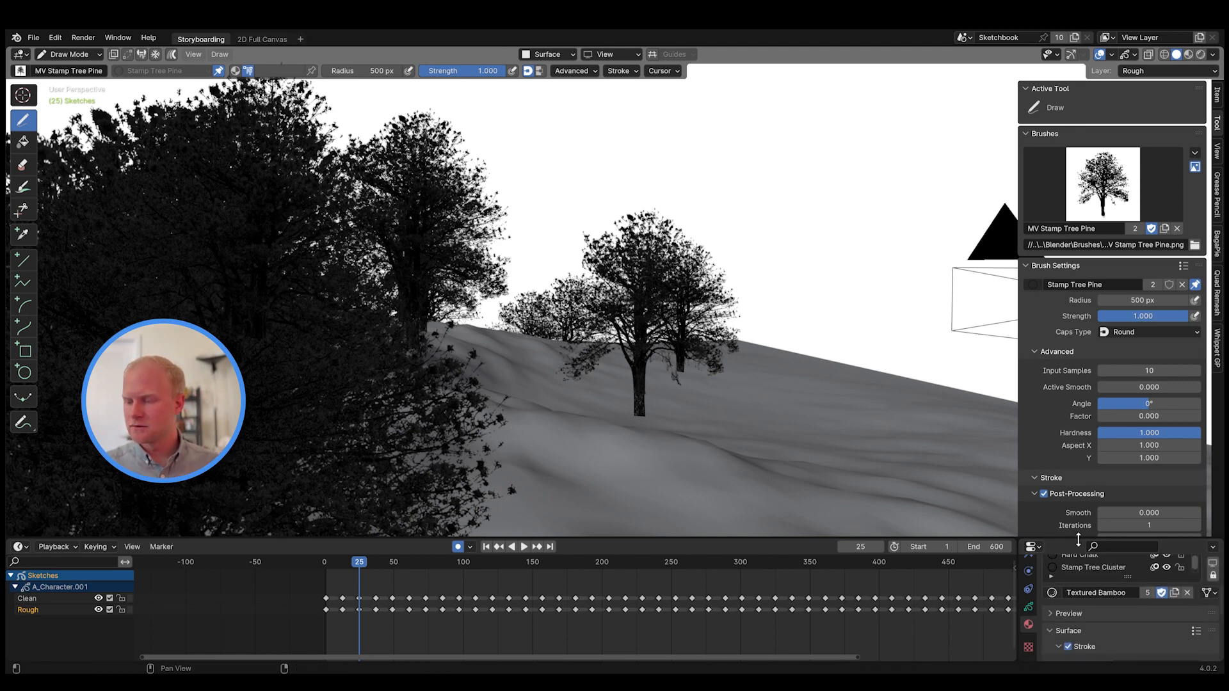
left_click_drag(1082, 539, 1080, 387)
- Examine the Textured Bamboo material's stroke style and image texture settings, and shrink the Properties editor again
scroll(1088, 544, "up", 4)
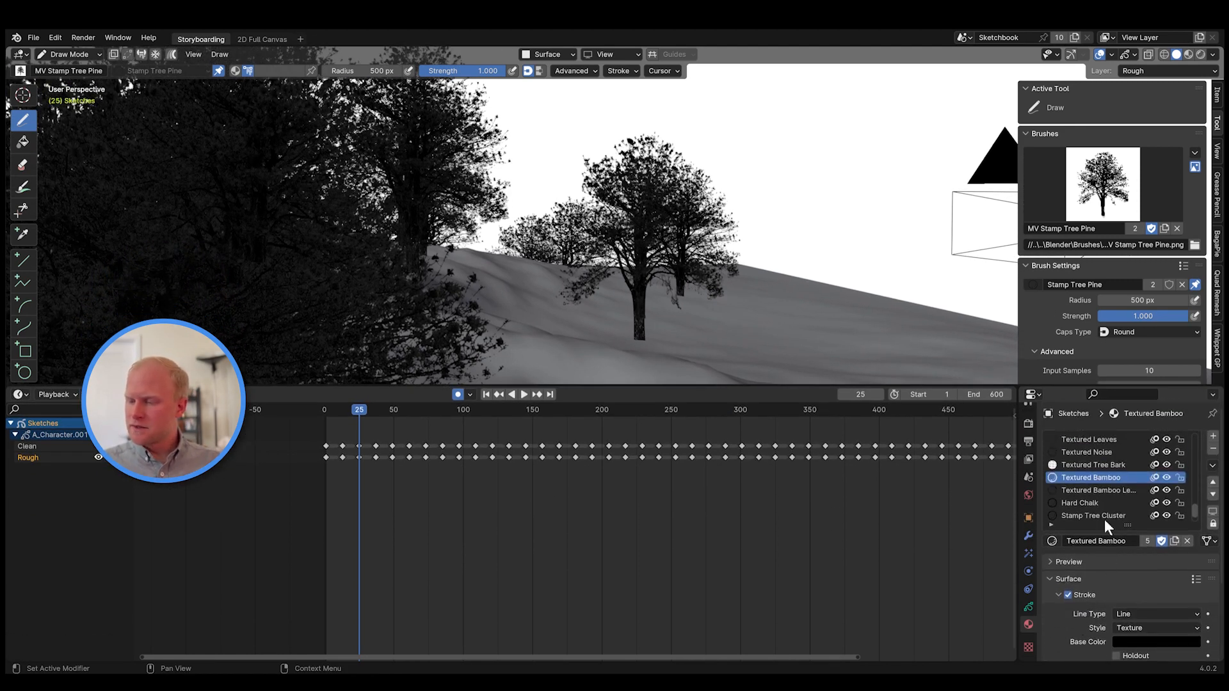
scroll(1130, 550, "down", 3)
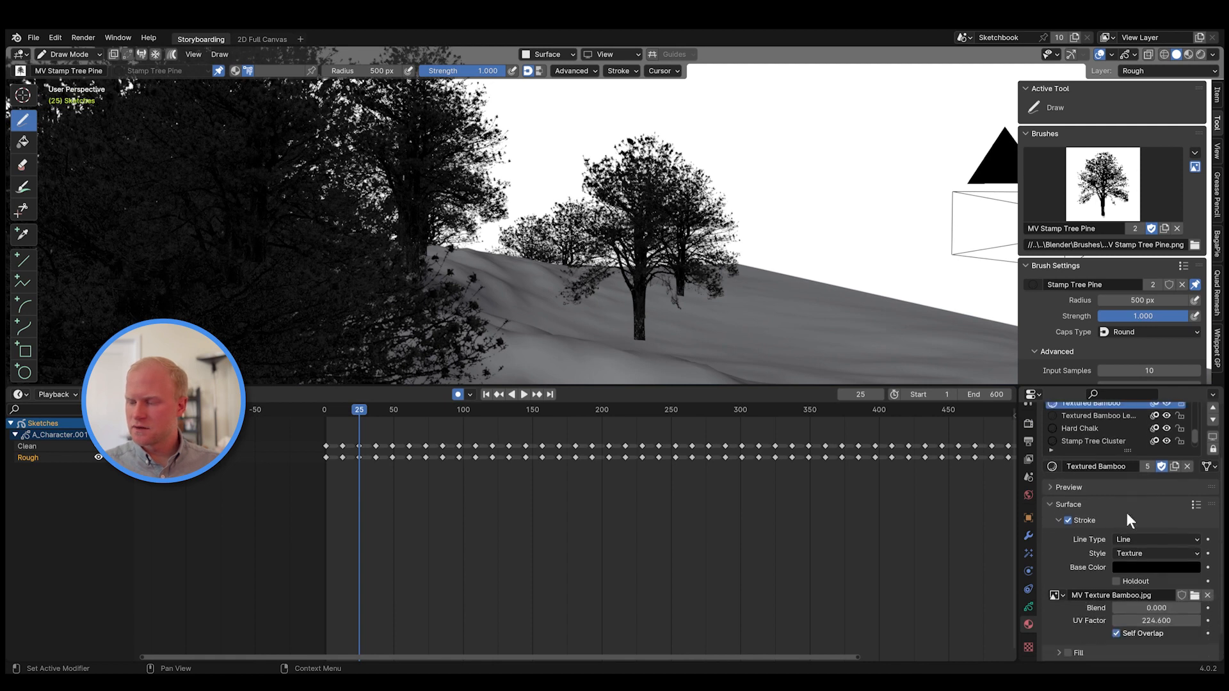
scroll(1096, 606, "down", 2)
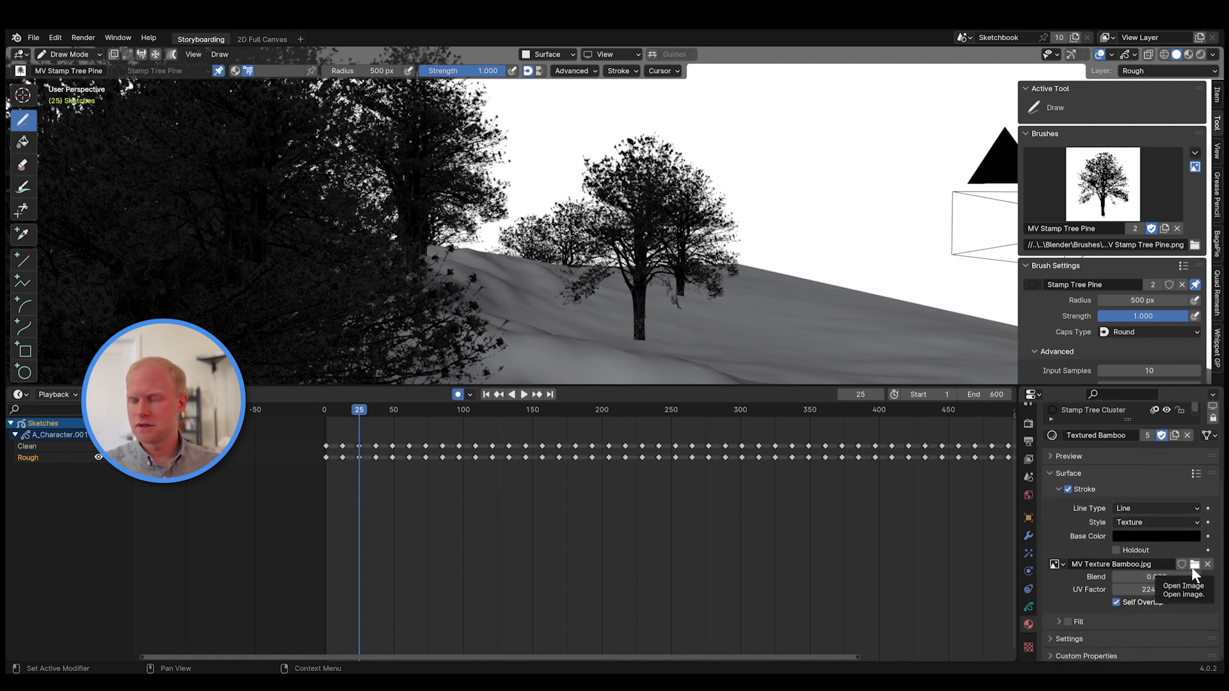
scroll(1077, 639, "up", 4)
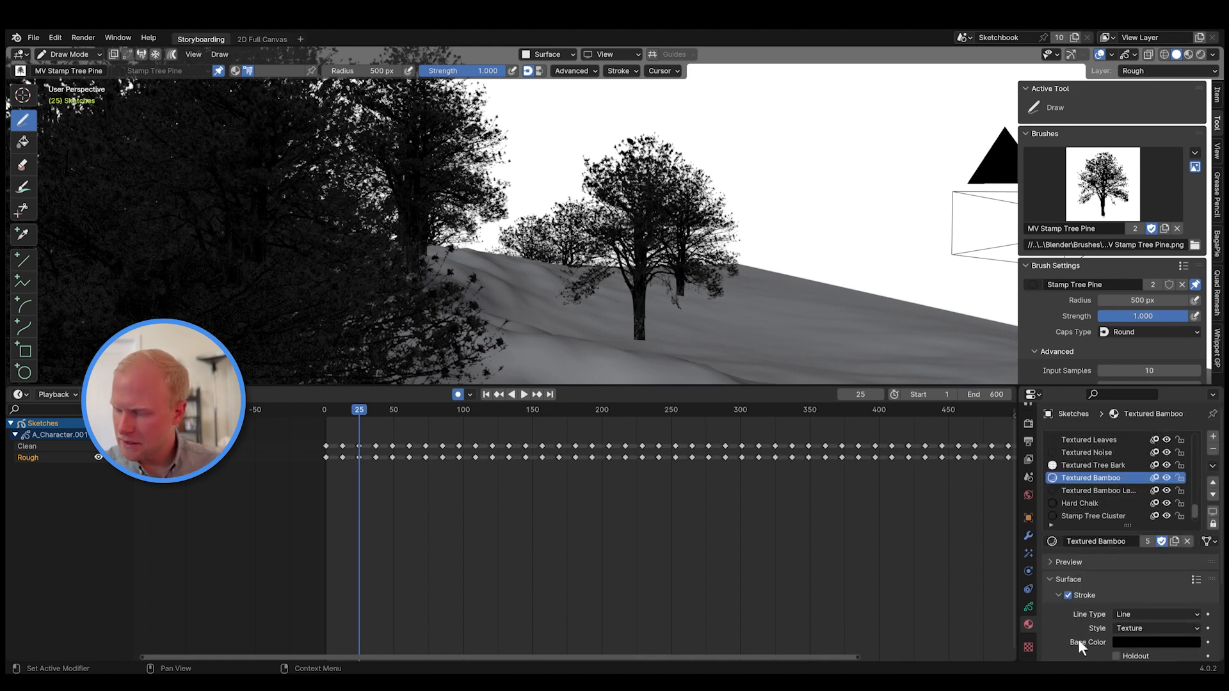
left_click_drag(982, 388, 981, 579)
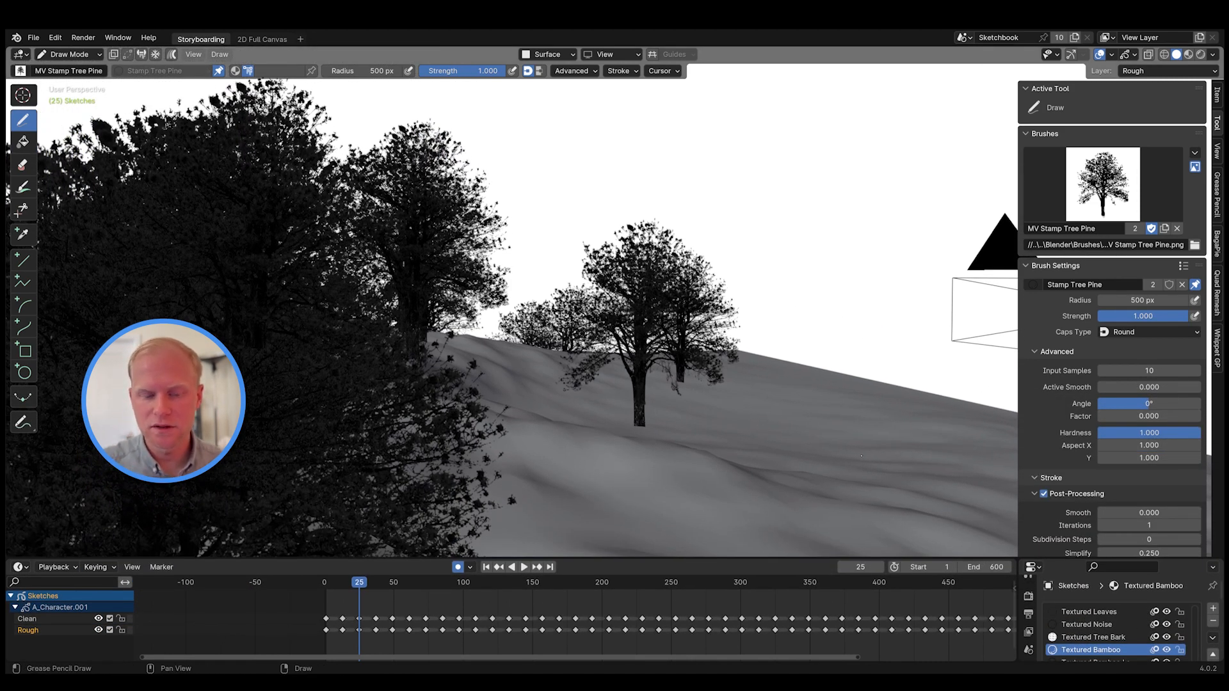
- Switch from the pine tree stamp to the MV Stamp Medium Grass brush
middle_click_drag(861, 456, 718, 458, "shift")
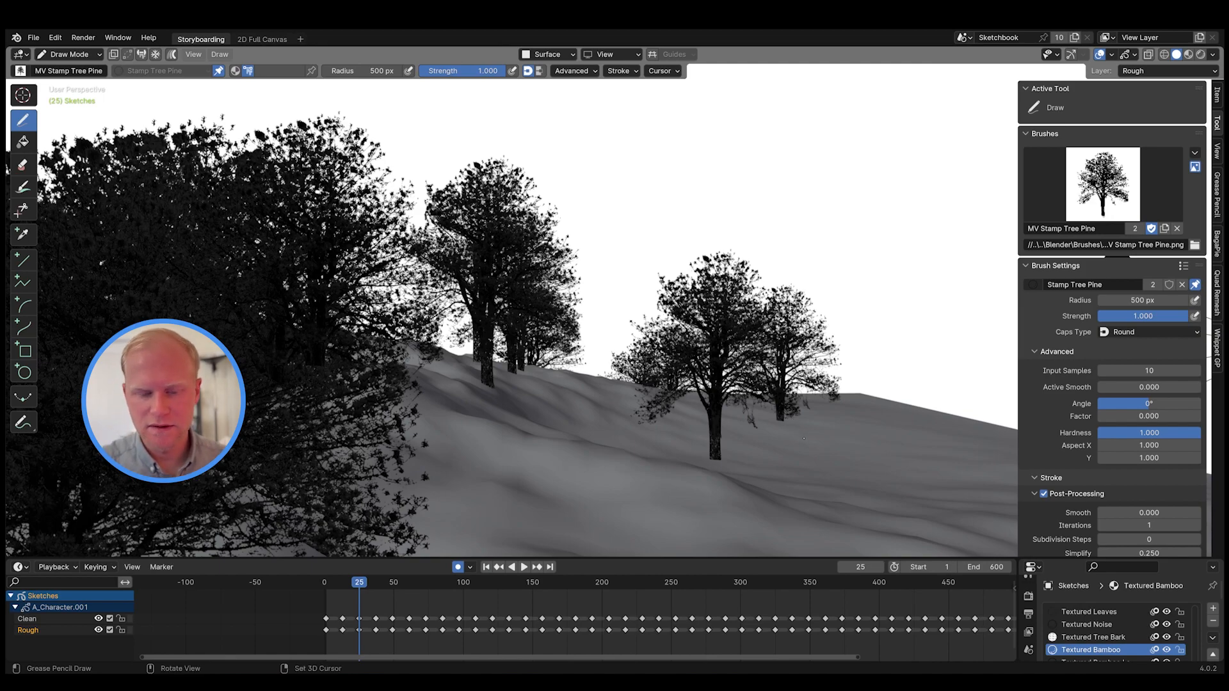
middle_click_drag(804, 438, 778, 437)
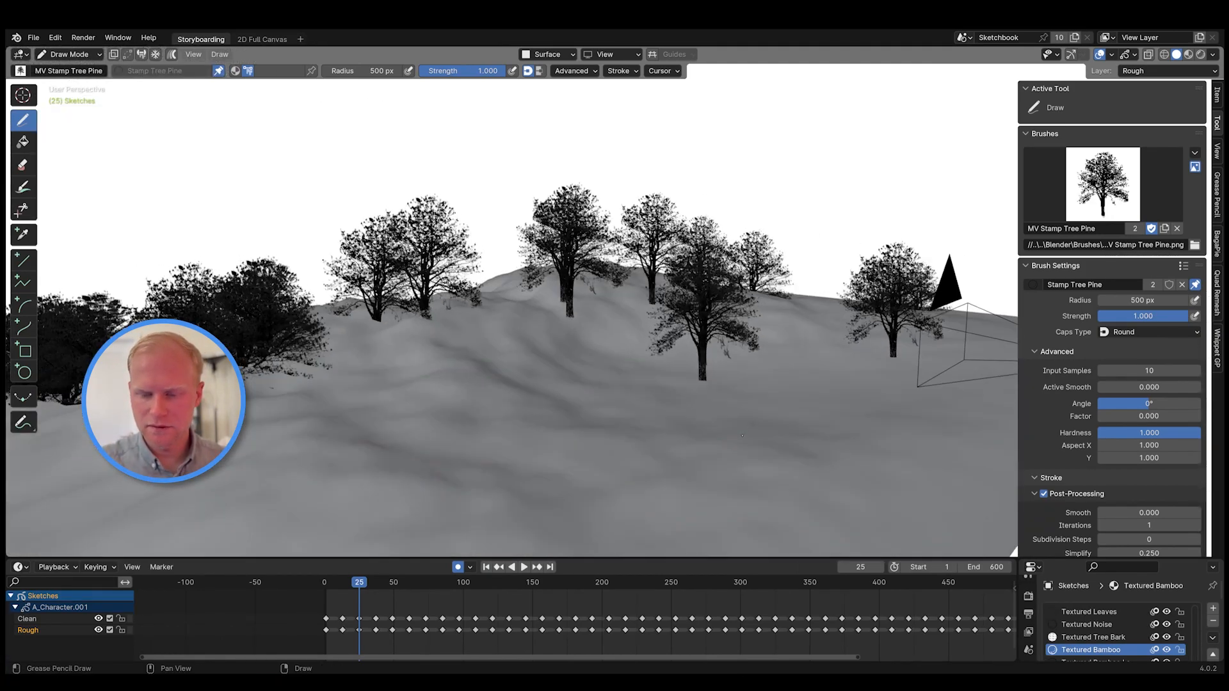
left_click(1102, 185)
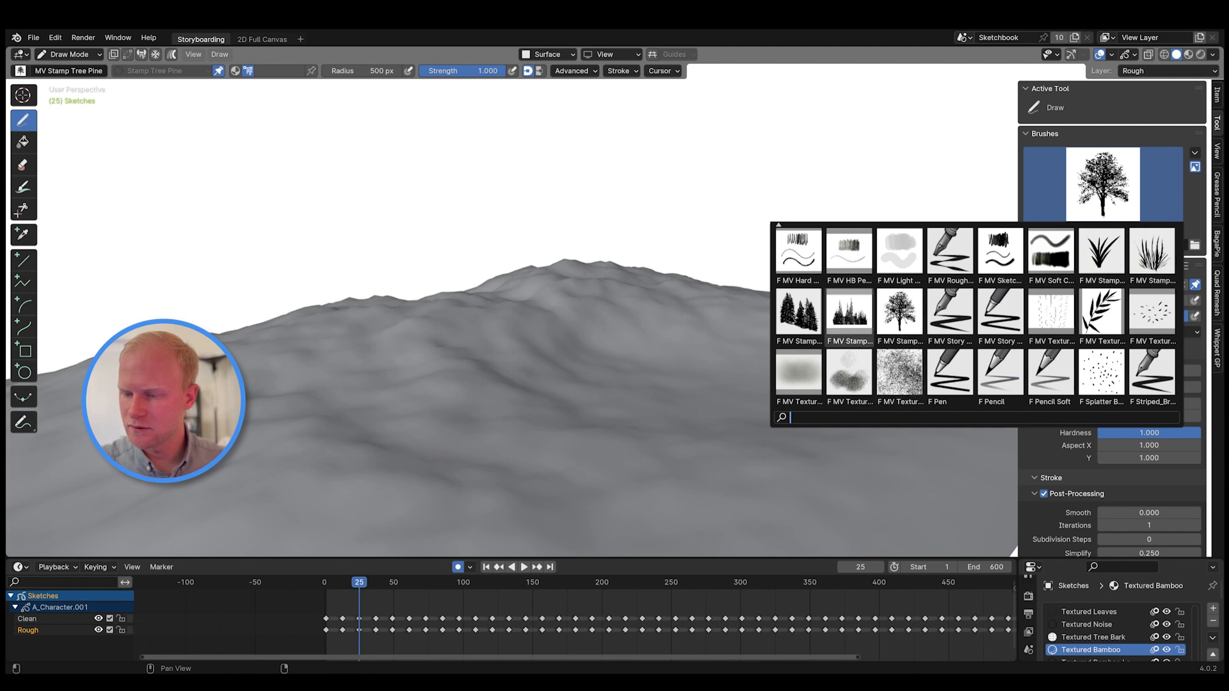
left_click(1106, 258)
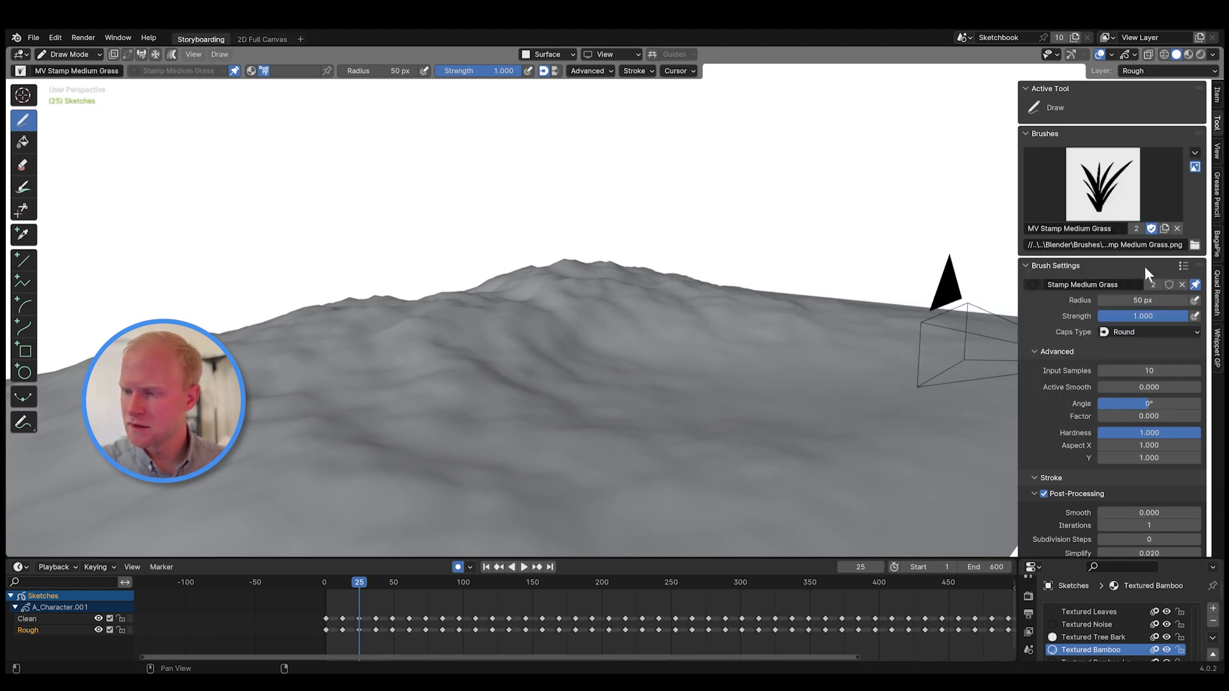
- Try a long winding stroke of medium grass across the landscape surface
middle_click_drag(800, 410, 736, 381)
mouse_move(601, 402)
left_mouse_down()
mouse_move(676, 386)
mouse_move(419, 387)
mouse_move(448, 339)
mouse_move(614, 319)
mouse_move(947, 420)
mouse_move(724, 472)
left_mouse_up()
middle_click_drag(566, 492, 435, 486)
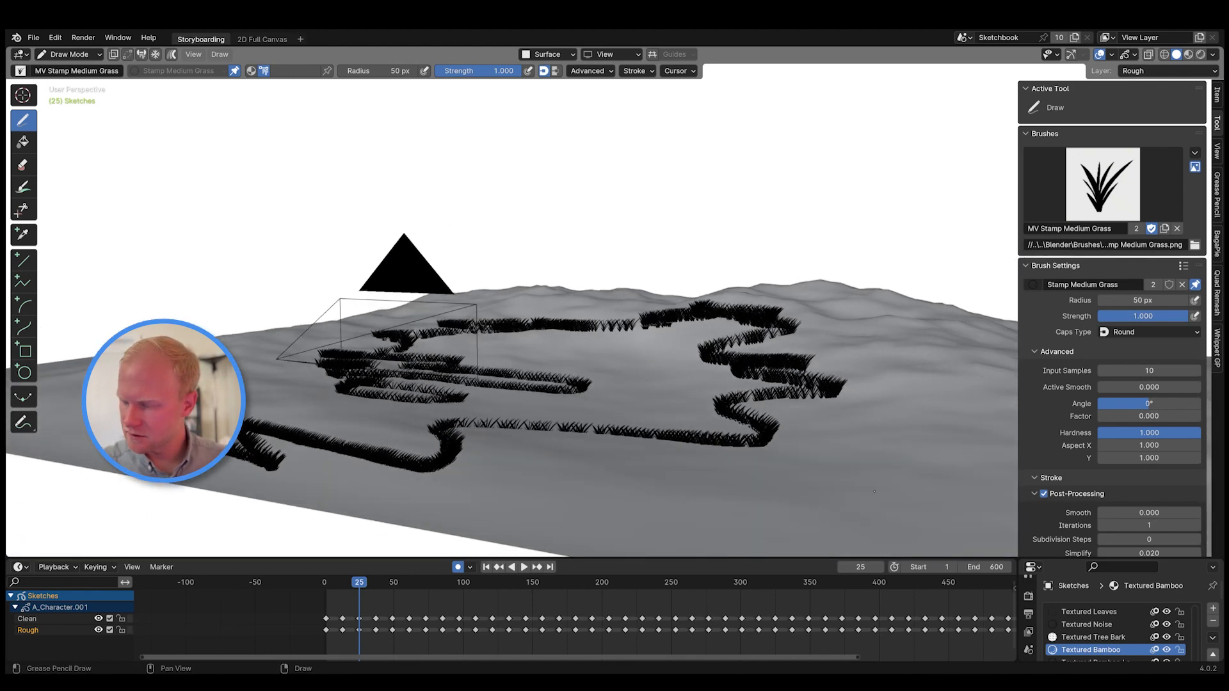
- Set the brush's post-processing Simplify value to 0.1 and draw a test stroke of widely spaced grass across the landscape
scroll(1146, 435, "down", 5)
left_click(1160, 434)
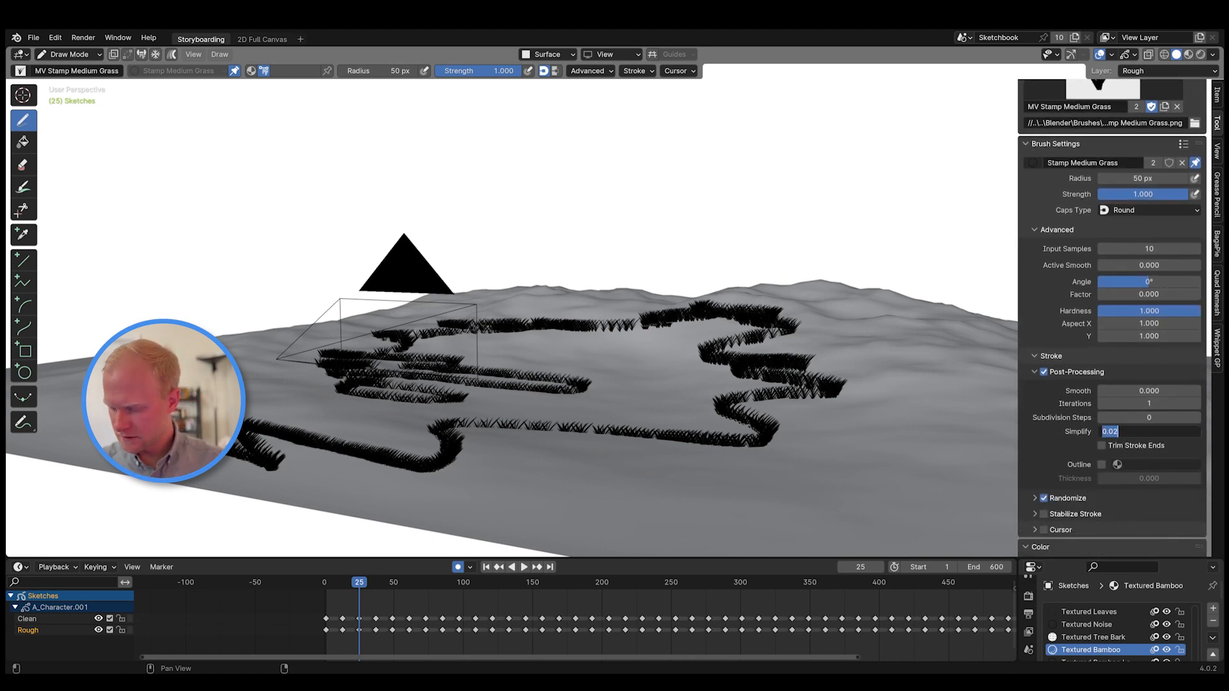
key("BackSpace")
type(".1")
key("Return")
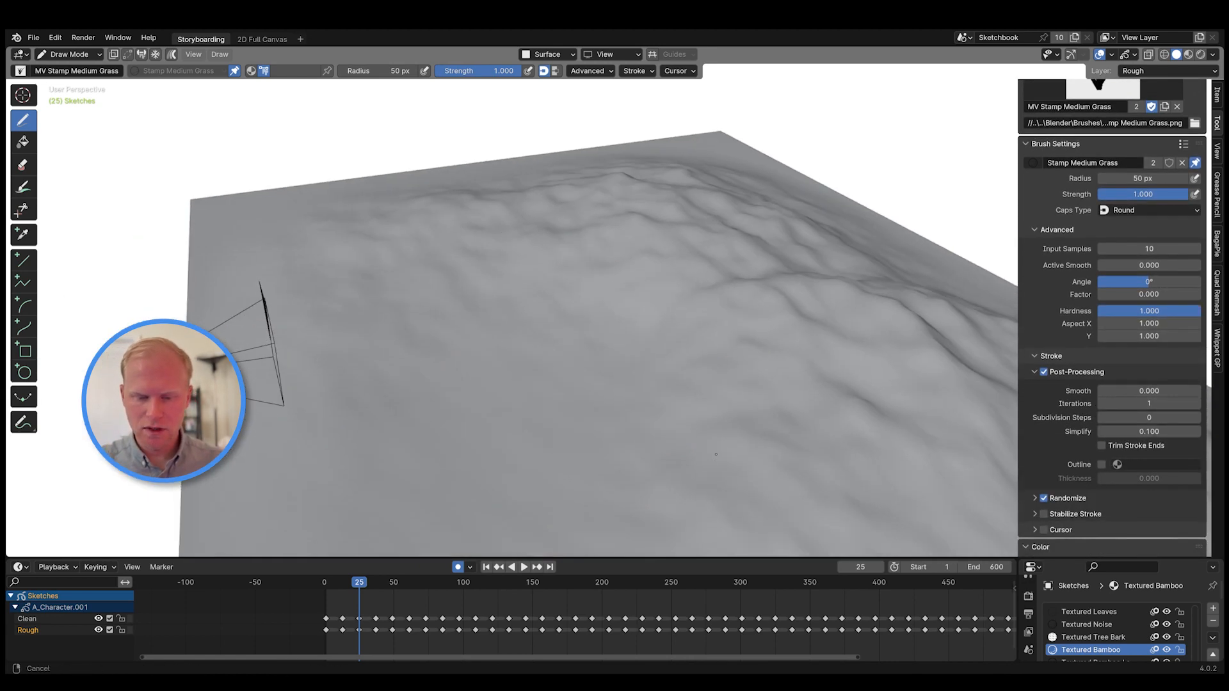
mouse_move(485, 499)
left_mouse_down()
mouse_move(772, 305)
mouse_move(496, 203)
mouse_move(549, 331)
left_mouse_up()
mouse_move(576, 455)
middle_mouse_down()
mouse_move(653, 419)
mouse_move(778, 406)
mouse_move(806, 448)
mouse_move(902, 427)
middle_mouse_up()
- Set the offset of the Surface stroke placement to 0.05
left_click(547, 54)
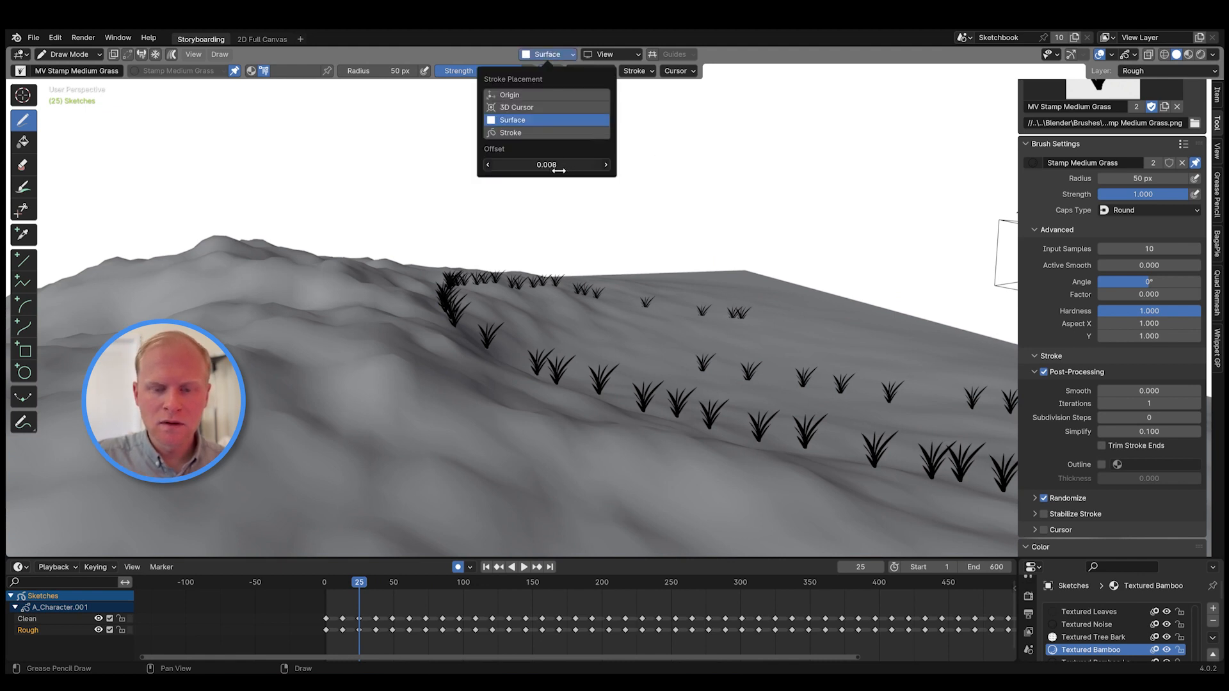
left_click(601, 166)
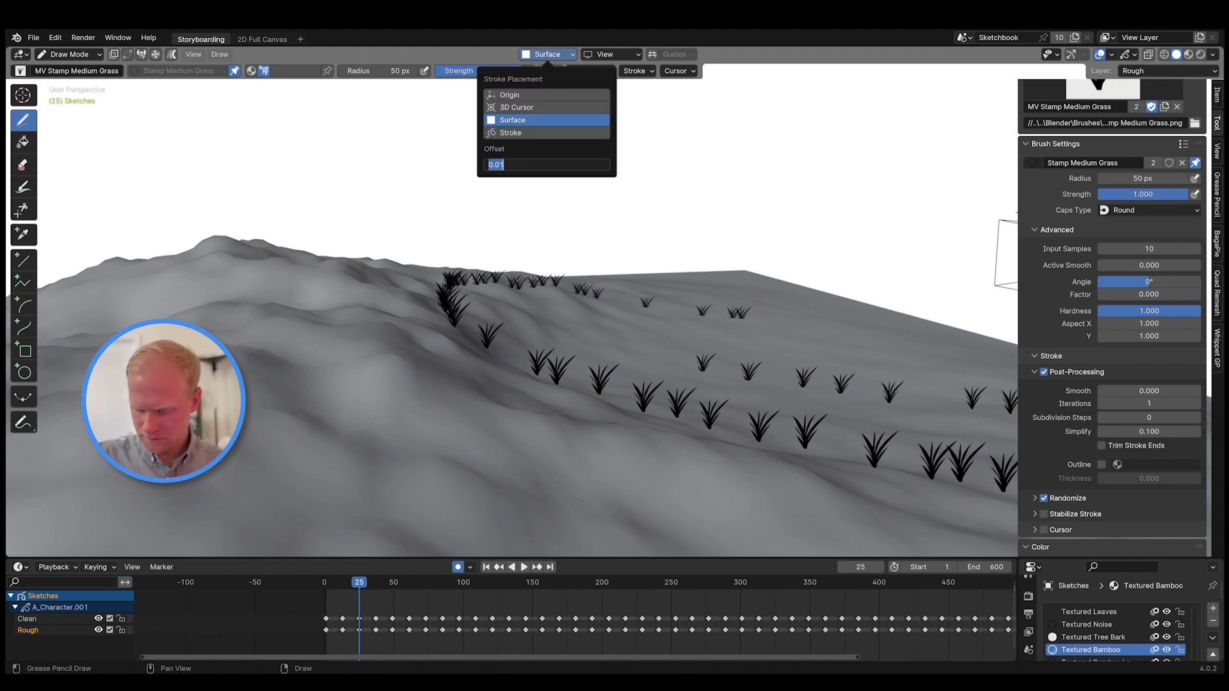
type(".05")
key("Return")
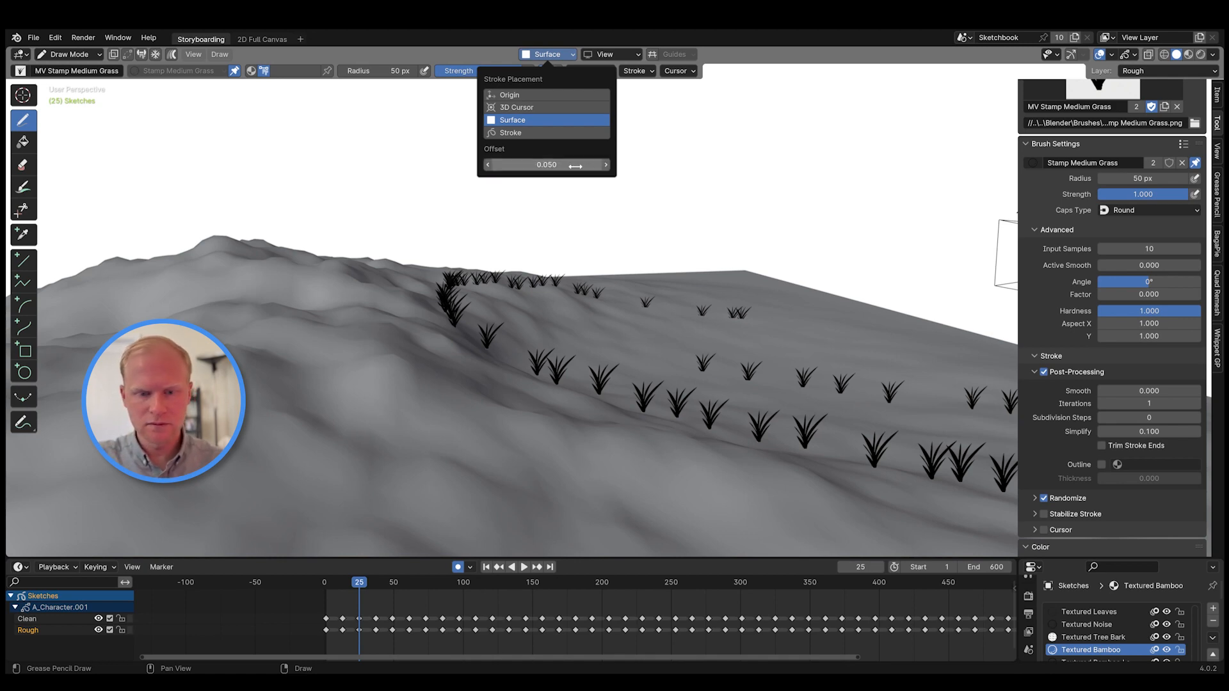
- Undo the spaced grass test stroke and draw a short row of grass on the hillside
key("ctrl+z")
key("ctrl+z")
left_click_drag(472, 377, 722, 424)
mouse_move(800, 470)
middle_mouse_down()
mouse_move(713, 459)
mouse_move(695, 443)
mouse_move(698, 473)
middle_mouse_up()
- Raise the offset of the Surface stroke placement to 0.08
left_click(547, 54)
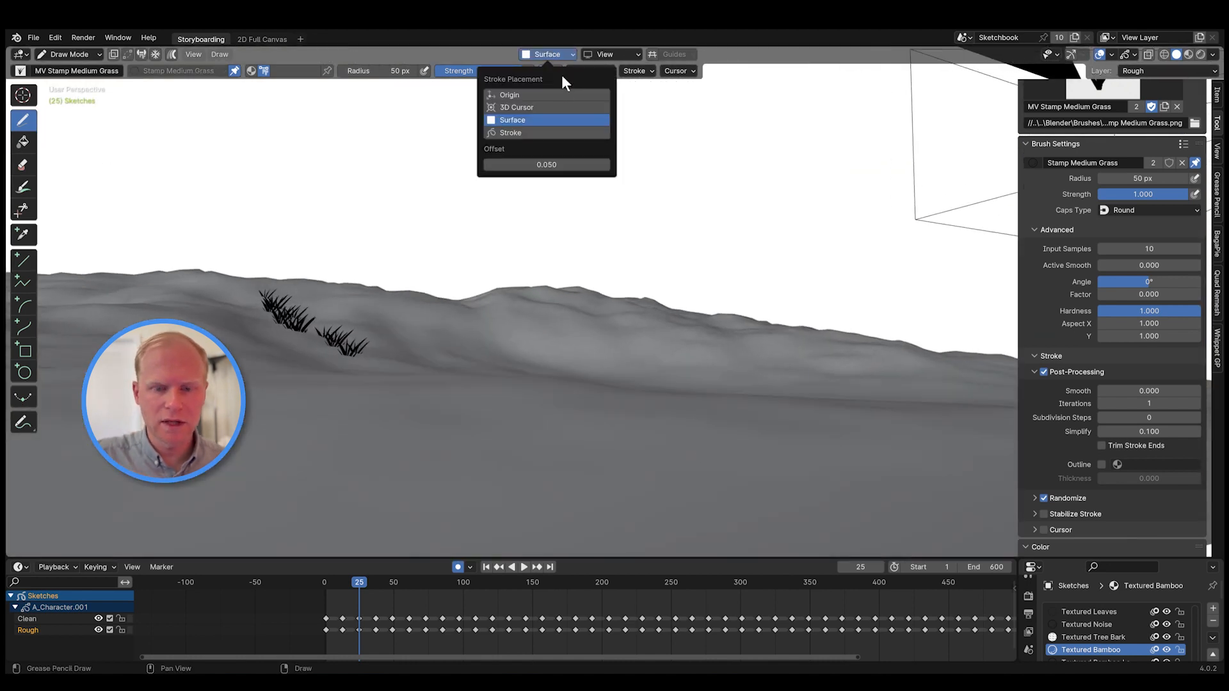
left_click(569, 165)
type(".08")
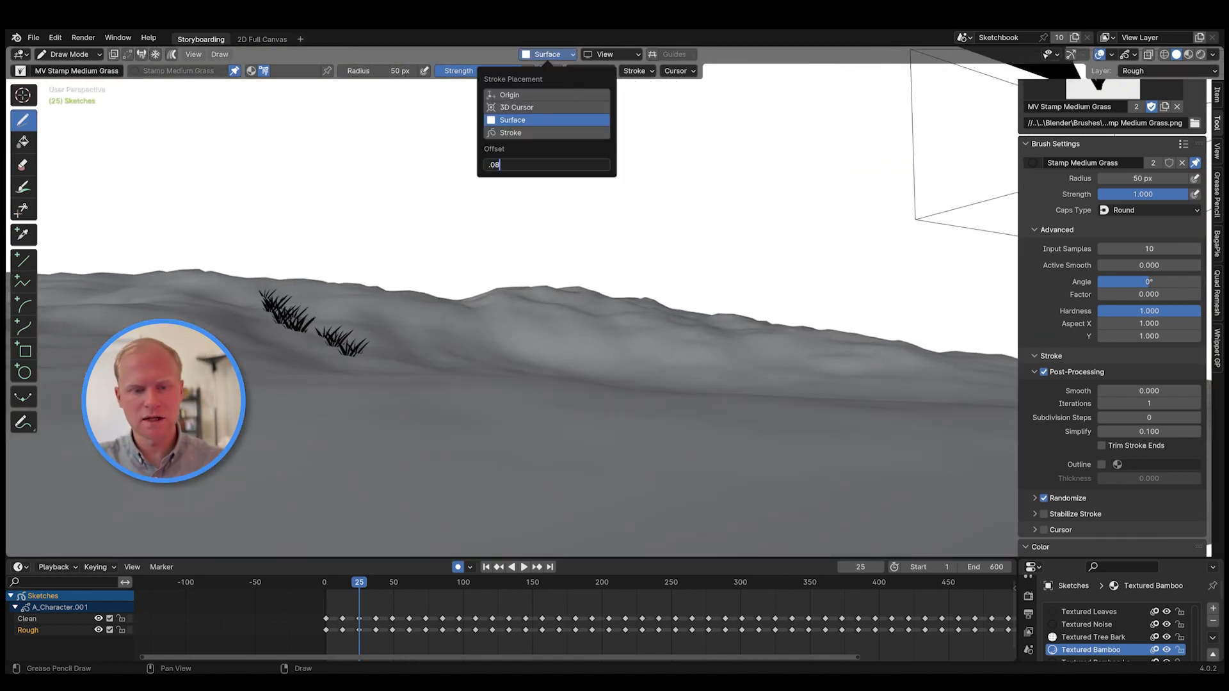
key("Return")
- Draw several overlapping rows of grass in the foreground below the hillside row
mouse_move(442, 234)
middle_mouse_down()
mouse_move(481, 269)
mouse_move(518, 275)
mouse_move(542, 261)
middle_mouse_up()
mouse_move(393, 187)
middle_mouse_down()
mouse_move(416, 198)
mouse_move(425, 272)
middle_mouse_up()
left_click_drag(449, 365, 606, 393)
left_click_drag(442, 413, 706, 416)
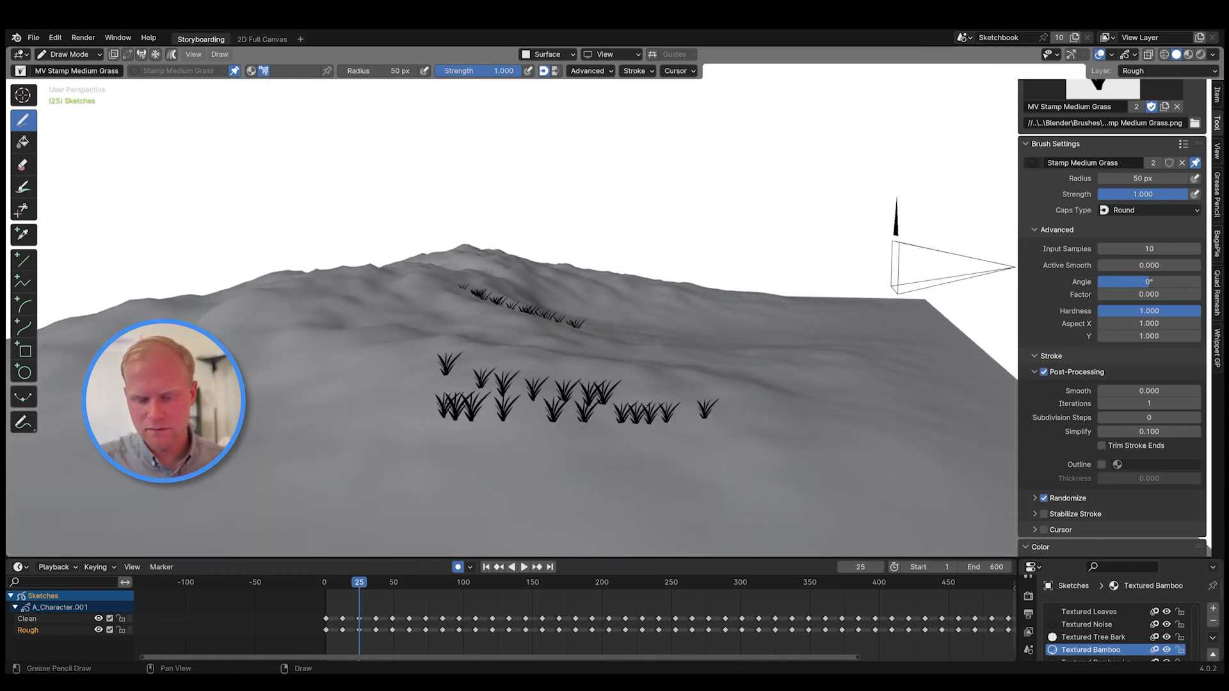
left_click_drag(538, 392, 521, 342)
- Set the brush radius to 25 px and draw smaller grass tufts beside the foreground patch and on the far plain
right_click(793, 389)
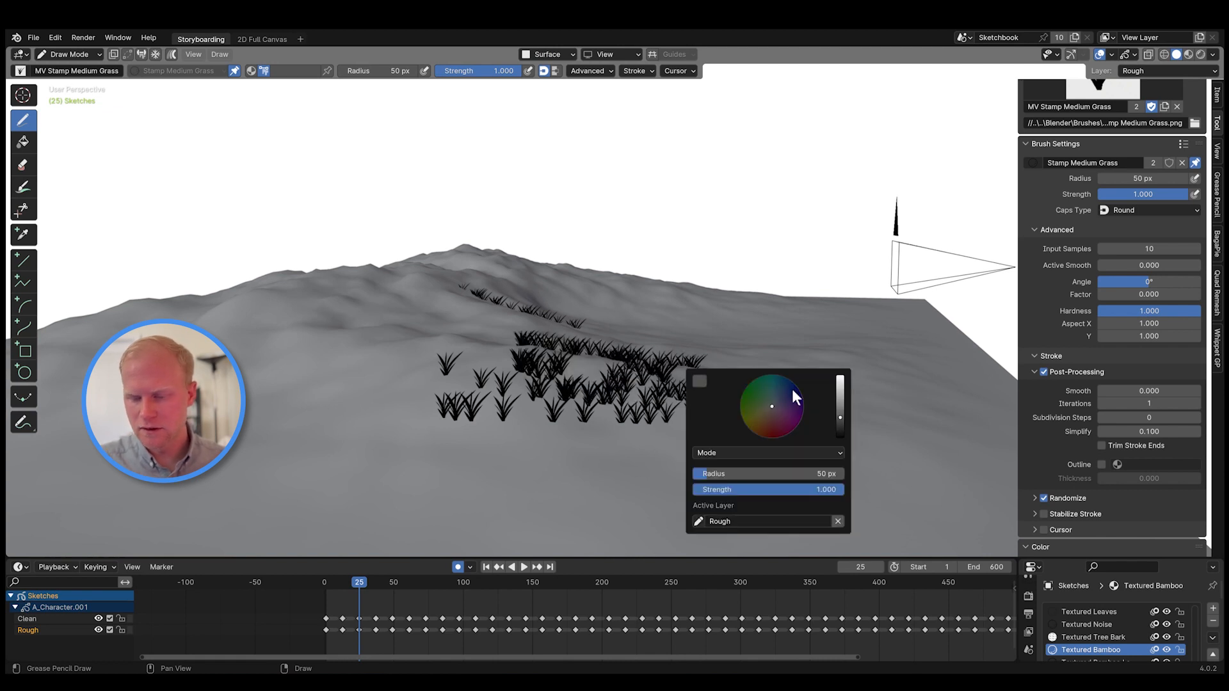
left_click(797, 473)
type("25")
key("Return")
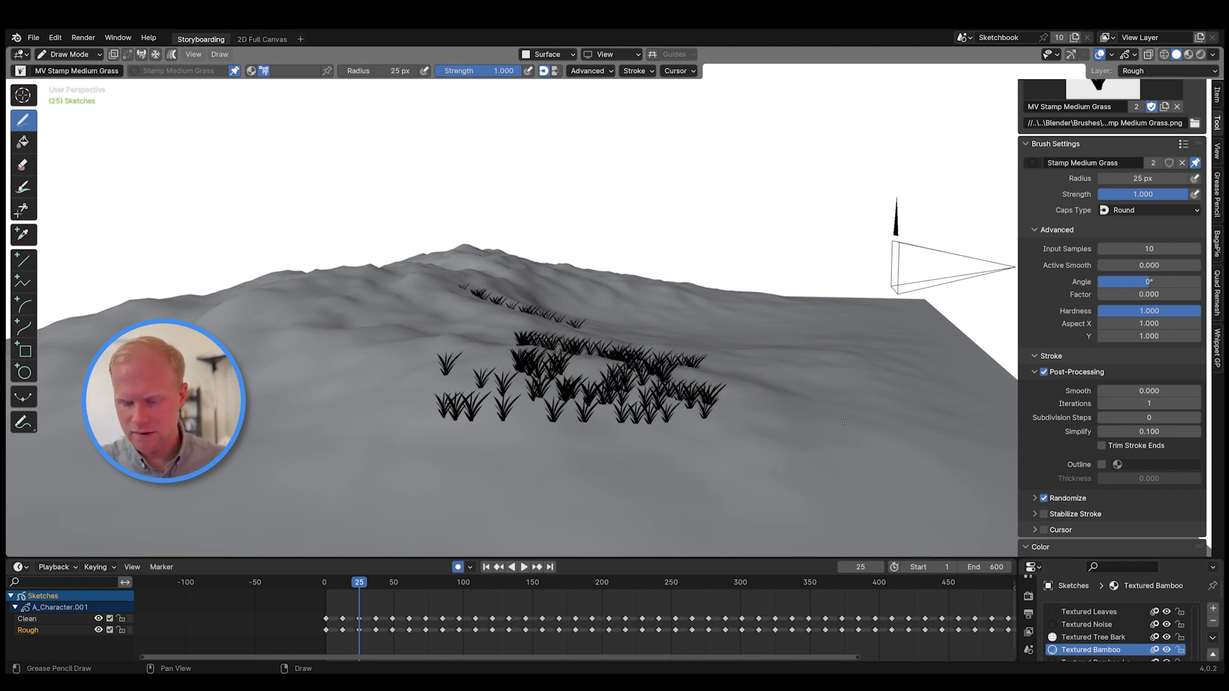
mouse_move(856, 424)
left_mouse_down()
mouse_move(618, 432)
mouse_move(743, 404)
left_mouse_up()
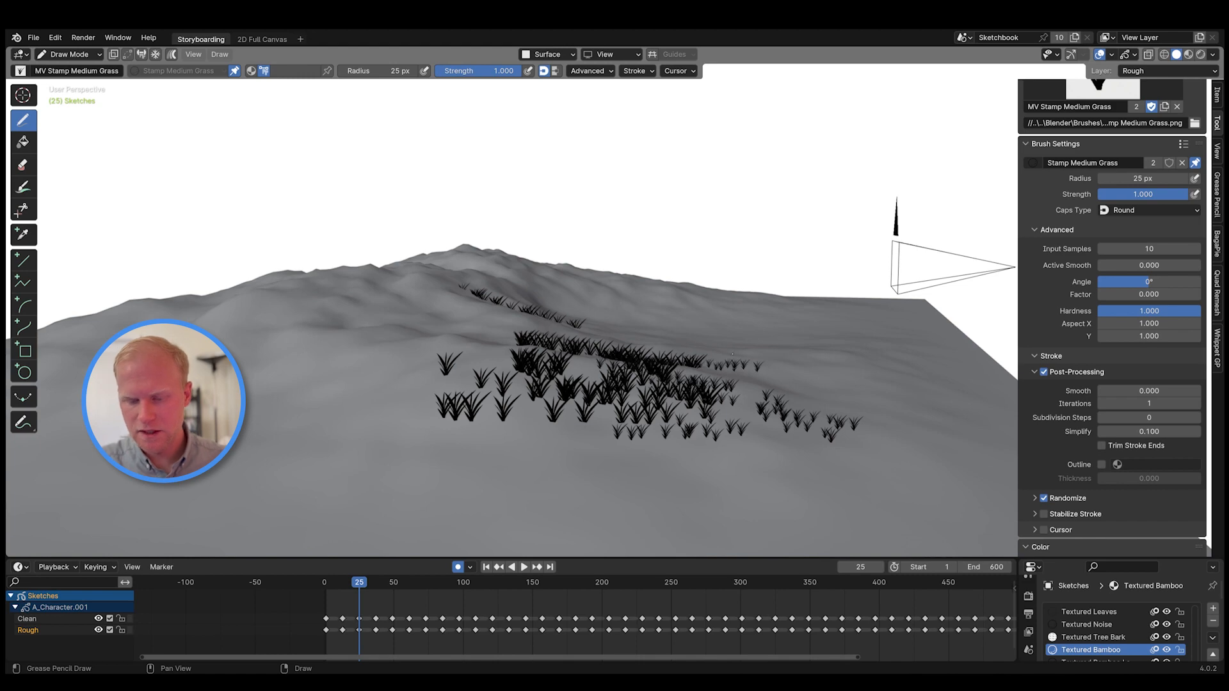
middle_click_drag(743, 404, 616, 264)
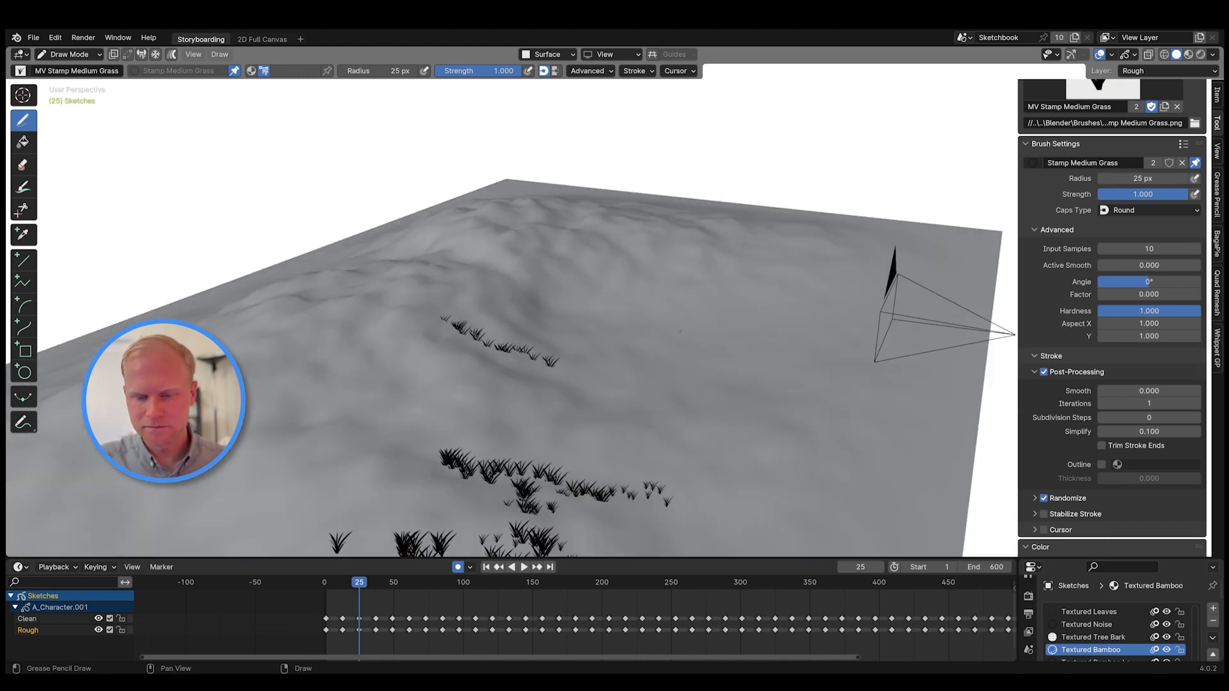
mouse_move(616, 263)
left_mouse_down()
mouse_move(634, 301)
mouse_move(666, 323)
left_mouse_up()
- Set the brush radius to 50 px and fill a broad patch of grass on the far plain with repeated strokes
right_click(717, 317)
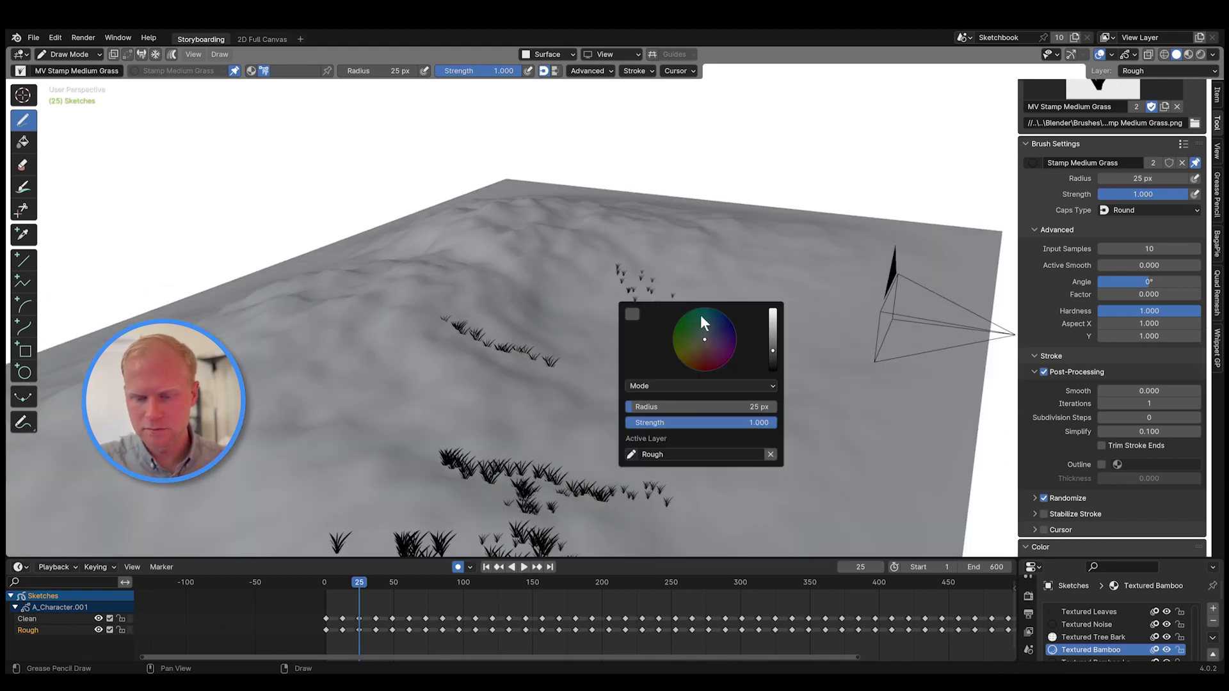
left_click(654, 411)
type("50")
key("Return")
mouse_move(627, 269)
left_mouse_down()
mouse_move(690, 319)
mouse_move(726, 308)
left_mouse_up()
left_click_drag(654, 277, 768, 317)
mouse_move(666, 267)
left_mouse_down()
mouse_move(725, 297)
mouse_move(819, 313)
left_mouse_up()
left_click_drag(713, 260, 823, 309)
mouse_move(716, 238)
left_mouse_down()
mouse_move(839, 296)
mouse_move(826, 313)
left_mouse_up()
mouse_move(669, 263)
left_mouse_down()
mouse_move(768, 301)
mouse_move(663, 248)
mouse_move(728, 239)
left_mouse_up()
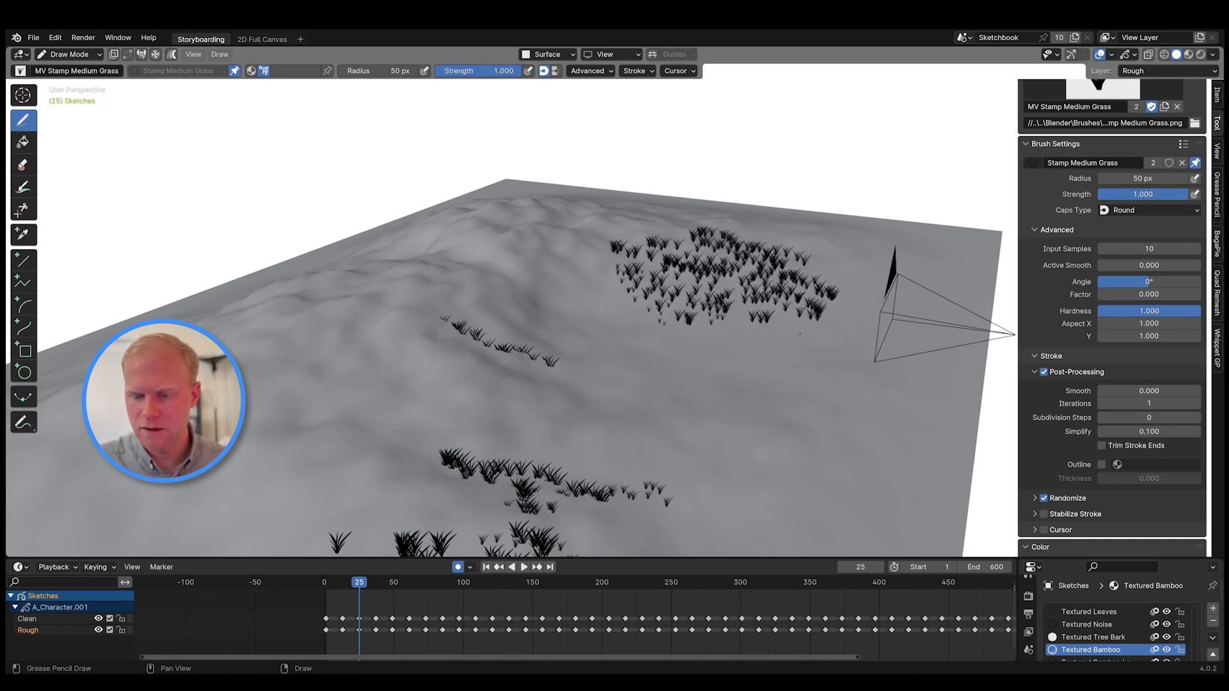
- Lasso-select strokes of the large grass patch in Edit Mode and move them along the Z axis
mouse_move(784, 470)
middle_mouse_down()
mouse_move(790, 389)
mouse_move(798, 479)
mouse_move(704, 415)
mouse_move(626, 418)
middle_mouse_up()
key("ctrl+Tab")
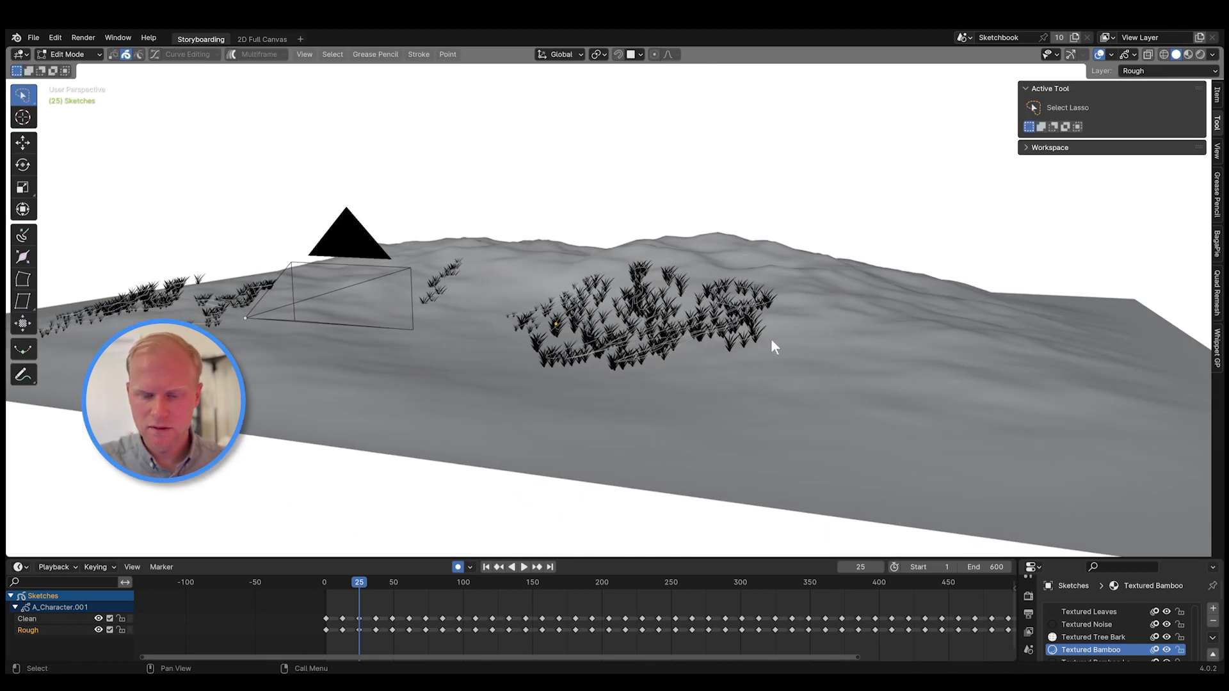
left_click_drag(771, 339, 724, 395)
mouse_move(736, 423)
middle_mouse_down()
mouse_move(780, 417)
mouse_move(735, 406)
mouse_move(761, 482)
mouse_move(659, 441)
mouse_move(683, 366)
mouse_move(562, 378)
middle_mouse_up()
key("g")
key("z")
left_click(738, 436)
- Rotate the selected grass strokes to match the ground and return to Draw Mode
key("r")
left_click(729, 442)
key("Tab")
- Draw a small additional patch of grass on the ground apart from the large patch
mouse_move(563, 379)
left_mouse_down()
mouse_move(704, 403)
mouse_move(567, 400)
left_mouse_up()
mouse_move(796, 452)
middle_mouse_down()
mouse_move(579, 483)
mouse_move(721, 444)
mouse_move(704, 400)
mouse_move(709, 438)
mouse_move(787, 396)
mouse_move(715, 466)
middle_mouse_up()
scroll(786, 396, "up", 5)
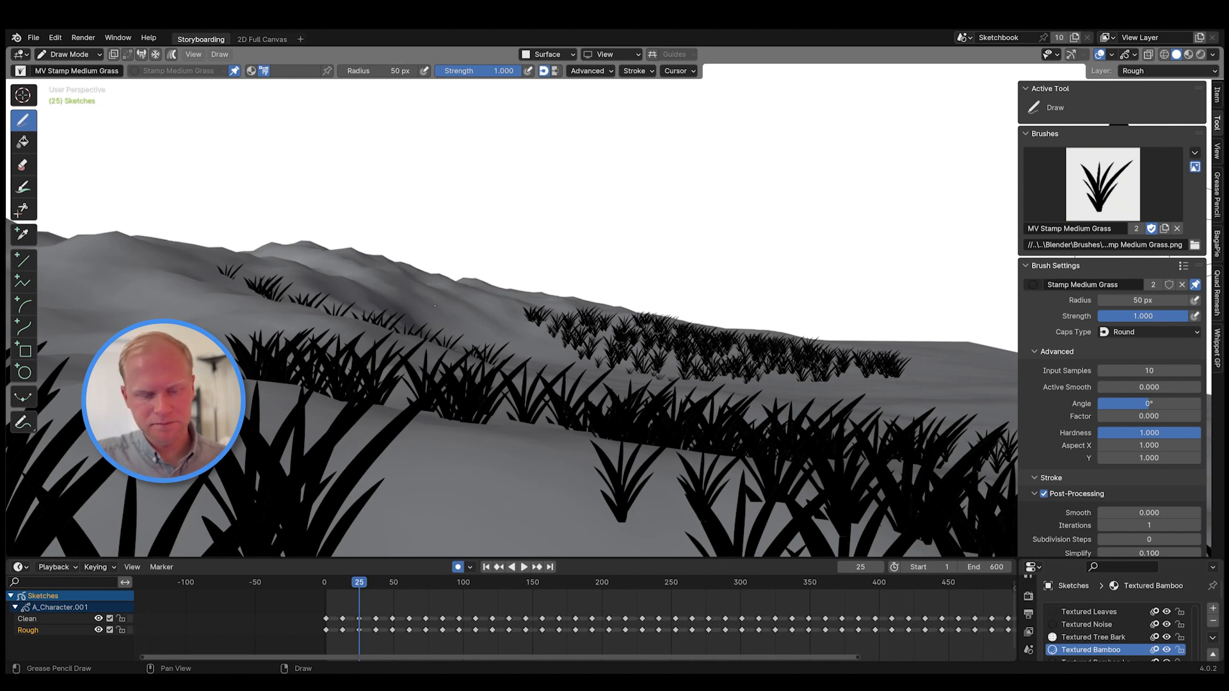
- Try another grass stroke on the distant slope and undo it
left_click_drag(400, 264, 471, 293)
key("ctrl+z")
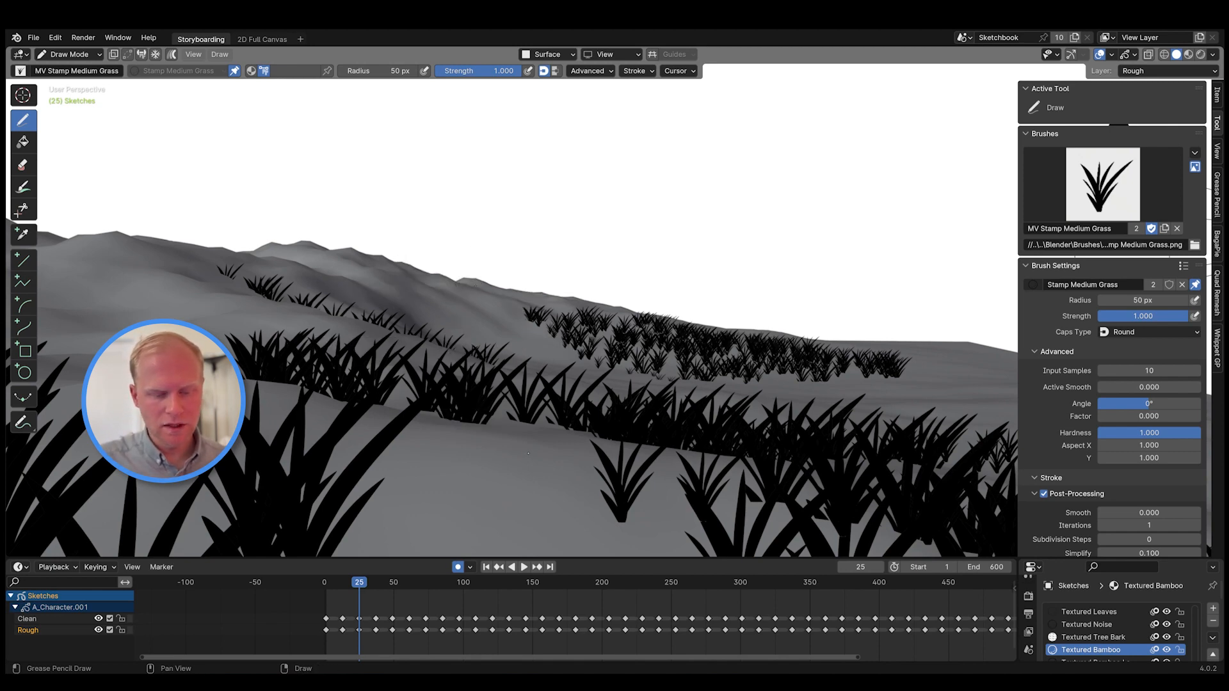
scroll(910, 397, "down", 10)
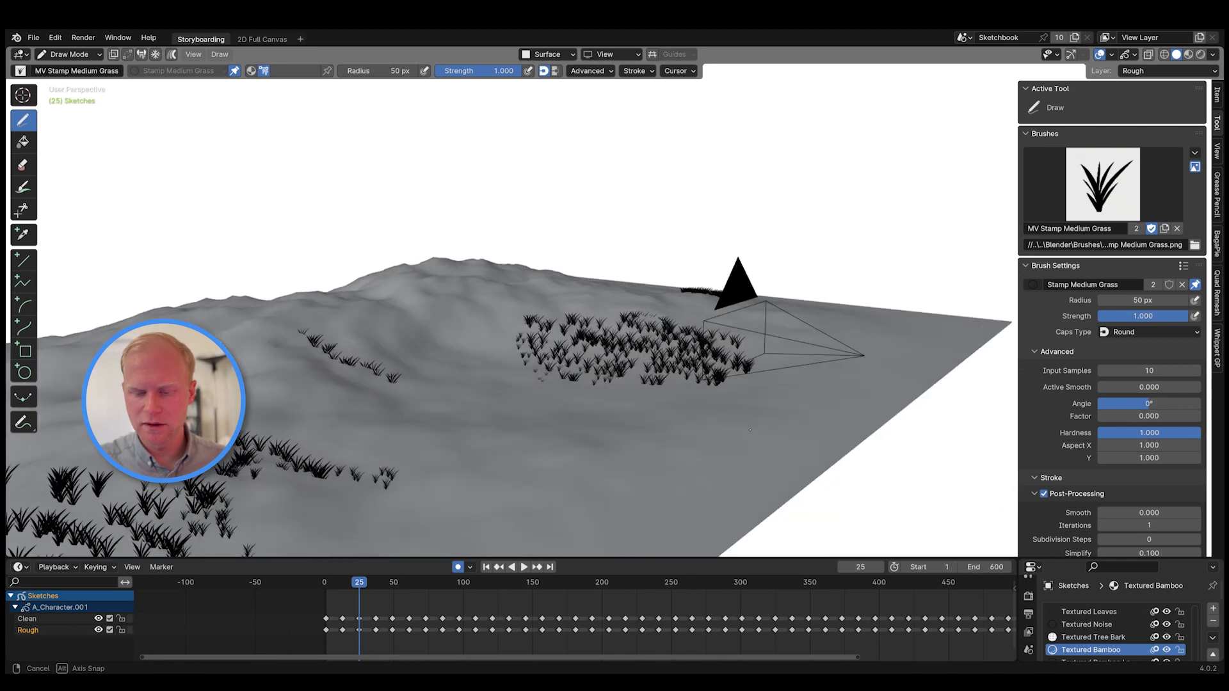
middle_click_drag(733, 401, 921, 384)
- Look through the available brushes, keep MV Stamp Medium Grass active, and view the grass patches from other angles
left_click(1102, 183)
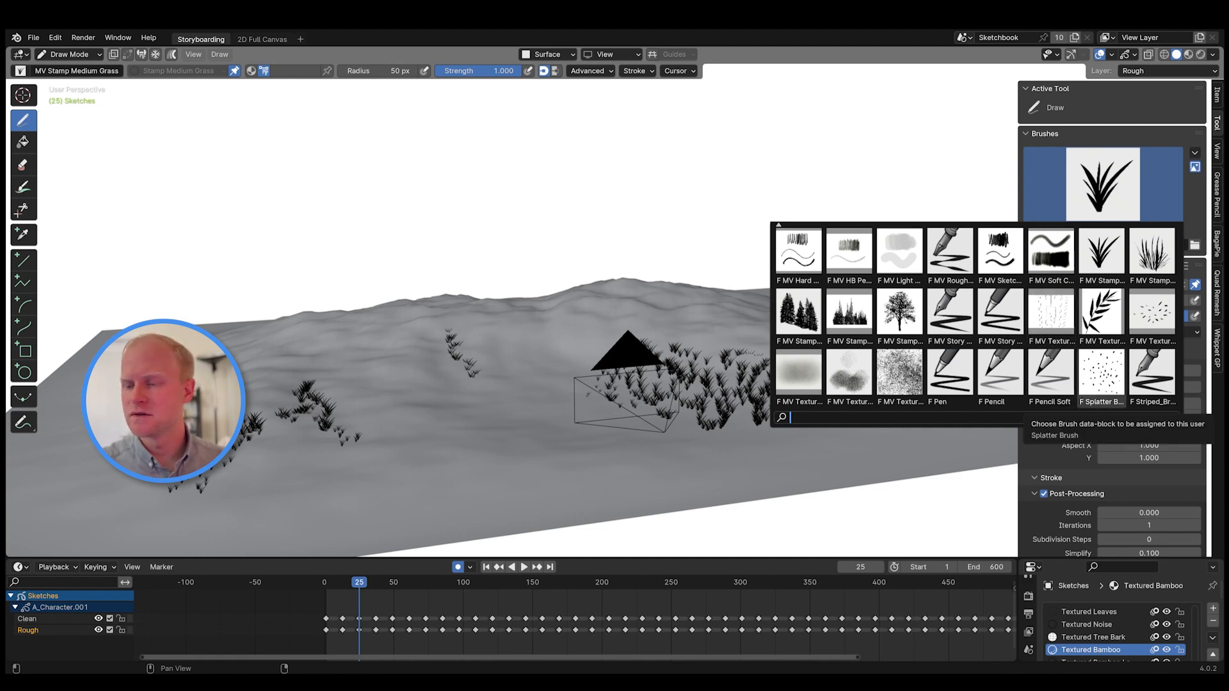
left_click(1101, 254)
middle_click_drag(866, 435, 677, 421)
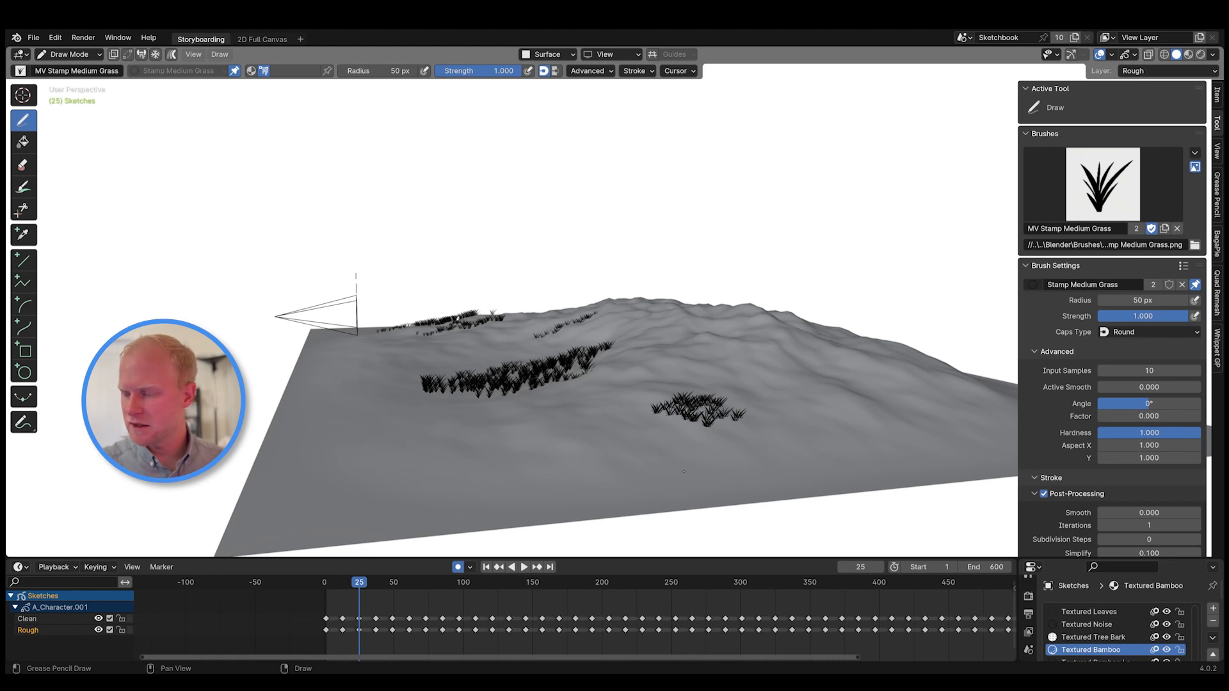
middle_click_drag(683, 471, 689, 493)
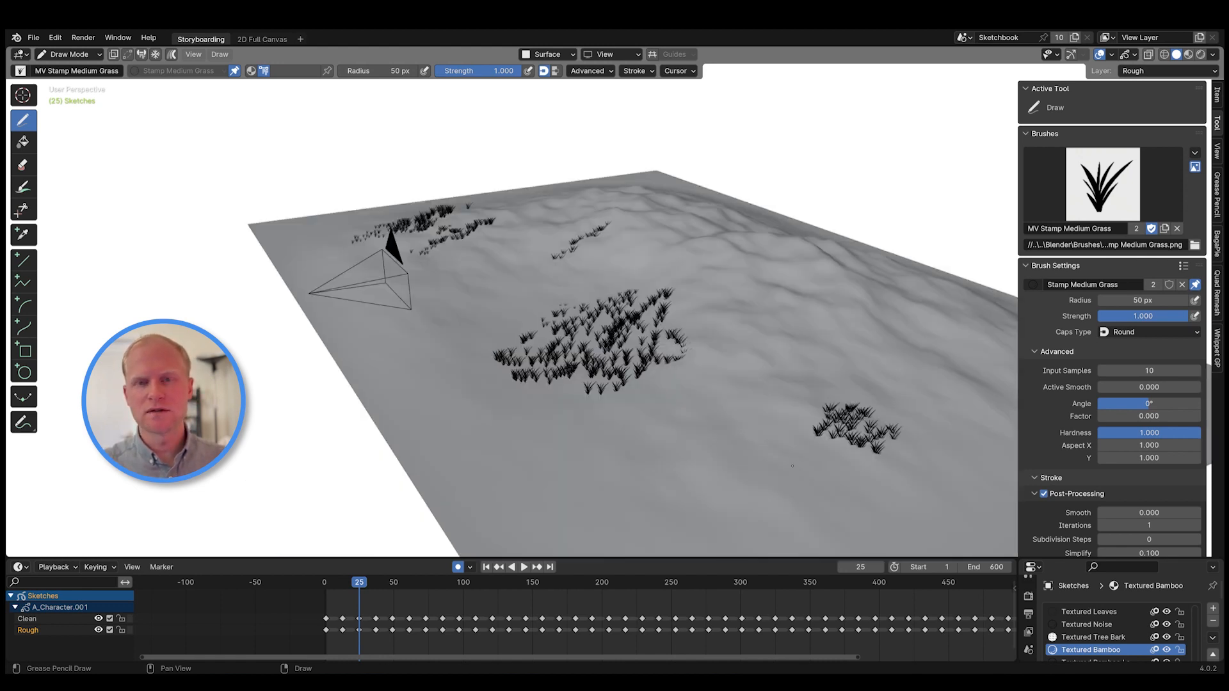